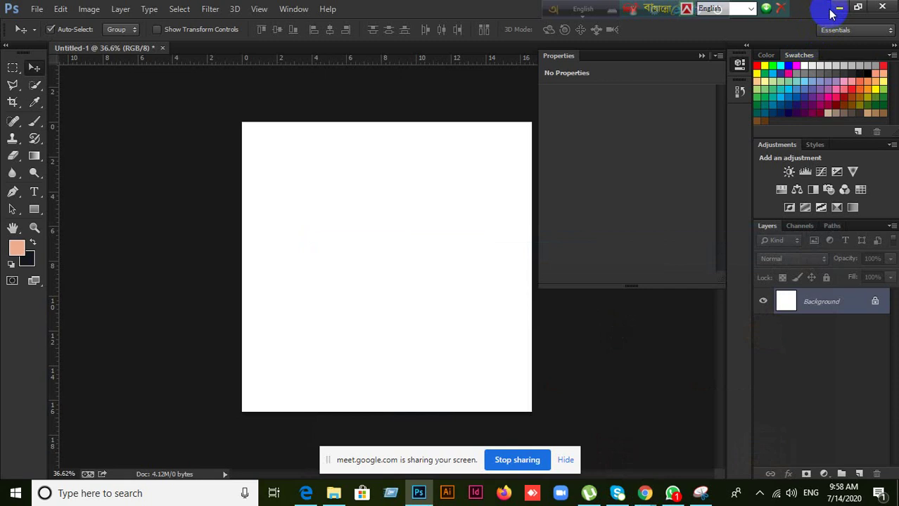
Minimize Photoshop, bring the Google Meet call forward, and launch Snipping Tool from Windows search
click(839, 7)
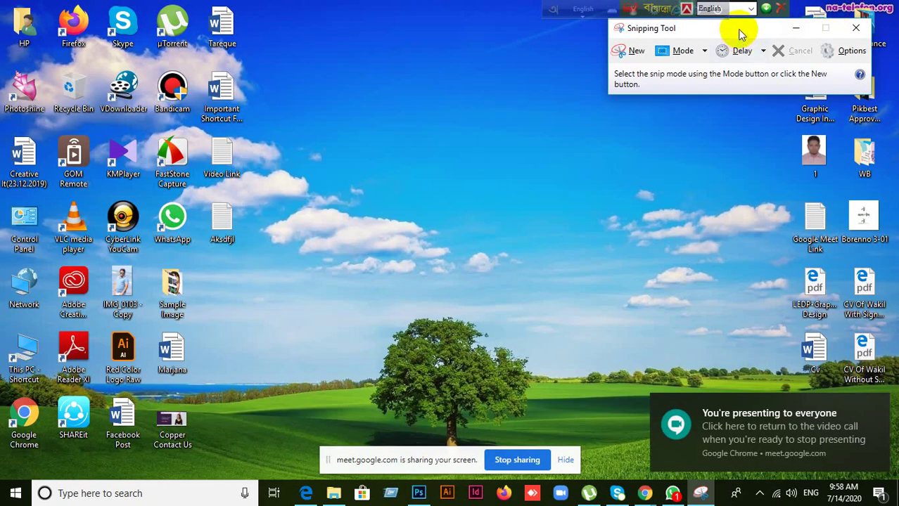
click(622, 480)
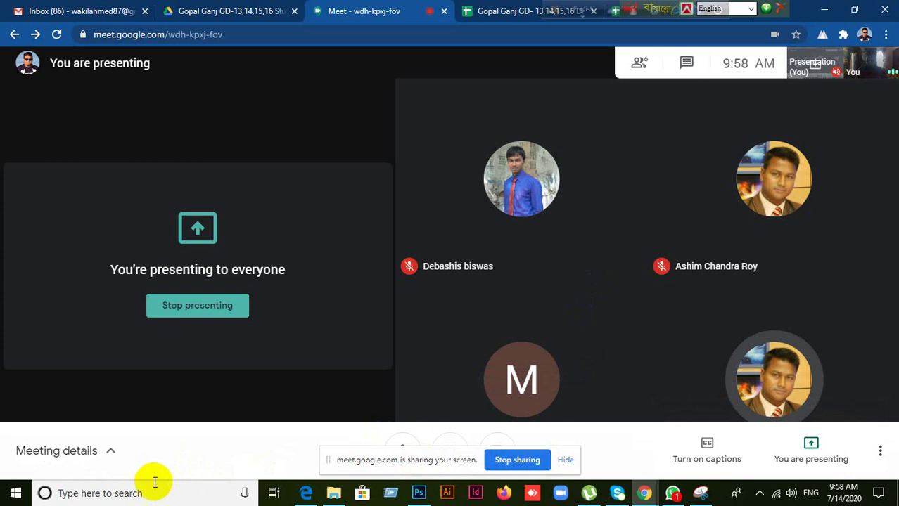
click(117, 493)
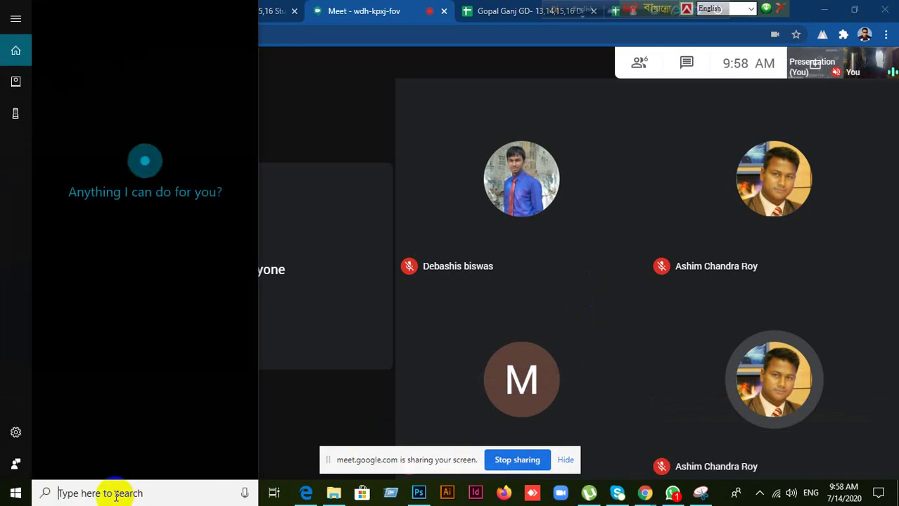
text(s)
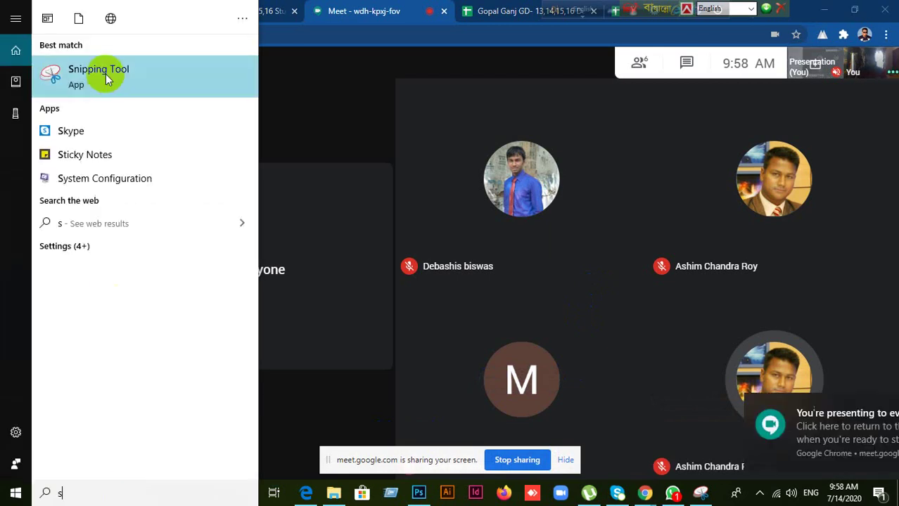
click(105, 76)
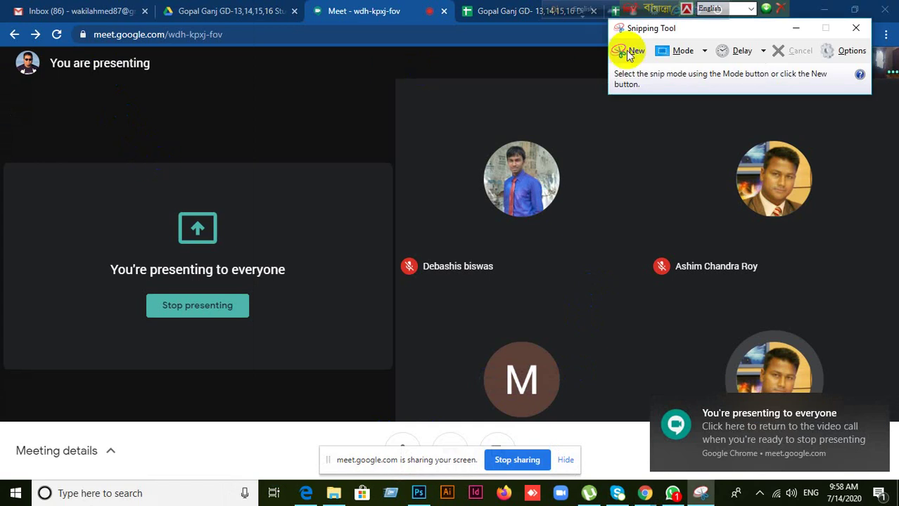
Snip a rectangle covering most of the Meet presenting screen, retrying until the area is right
click(635, 52)
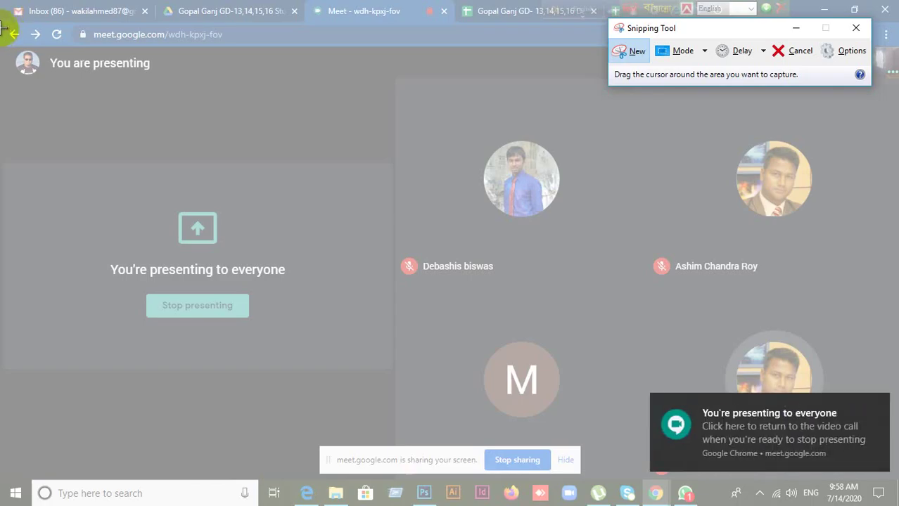
drag(3, 28, 442, 312)
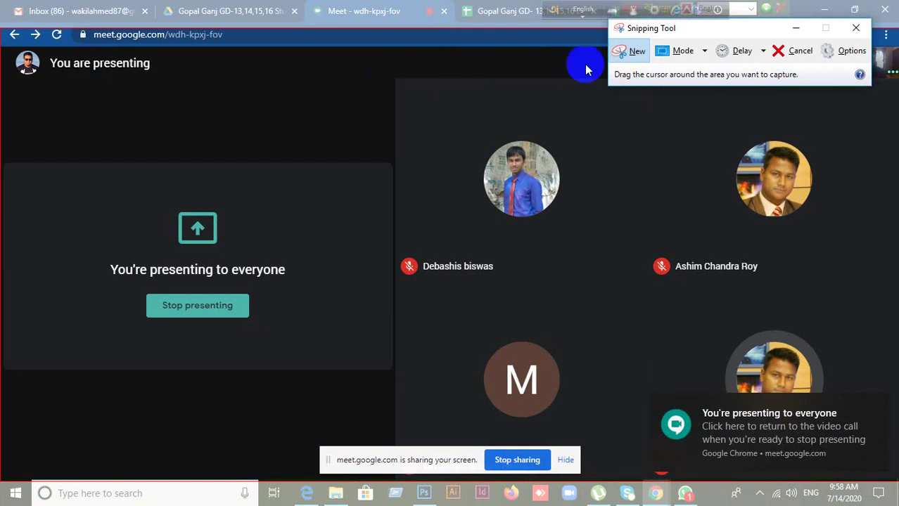
click(640, 52)
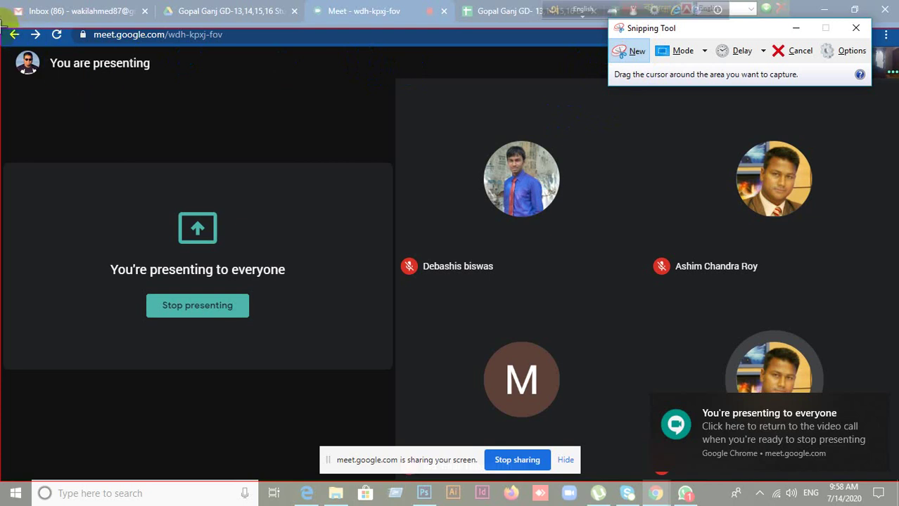
drag(3, 22, 897, 484)
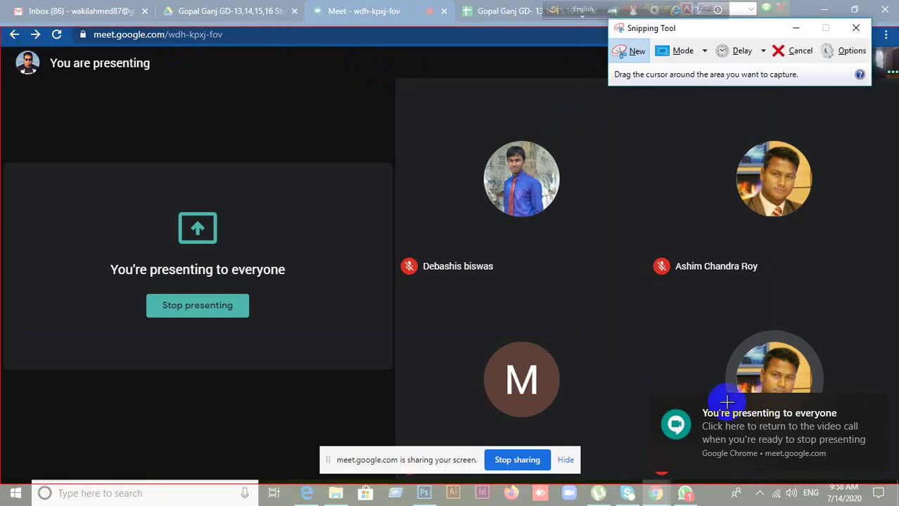
click(635, 51)
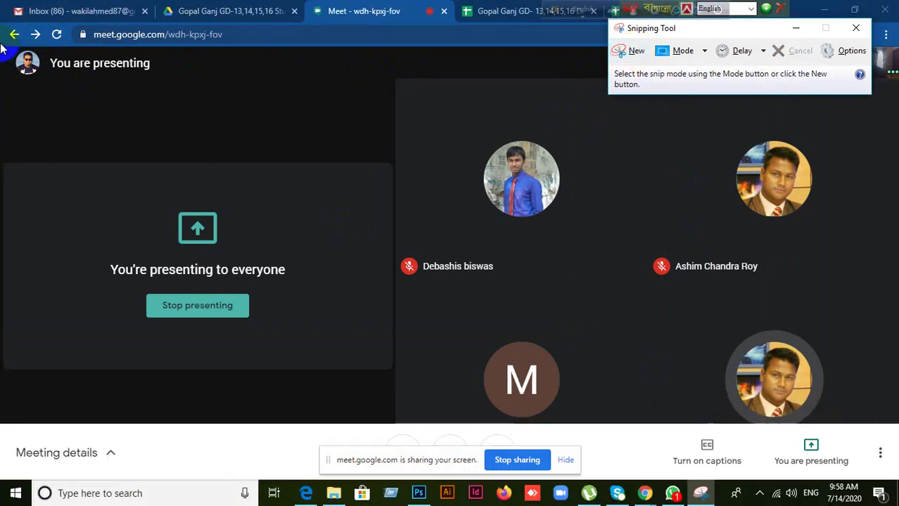
click(636, 51)
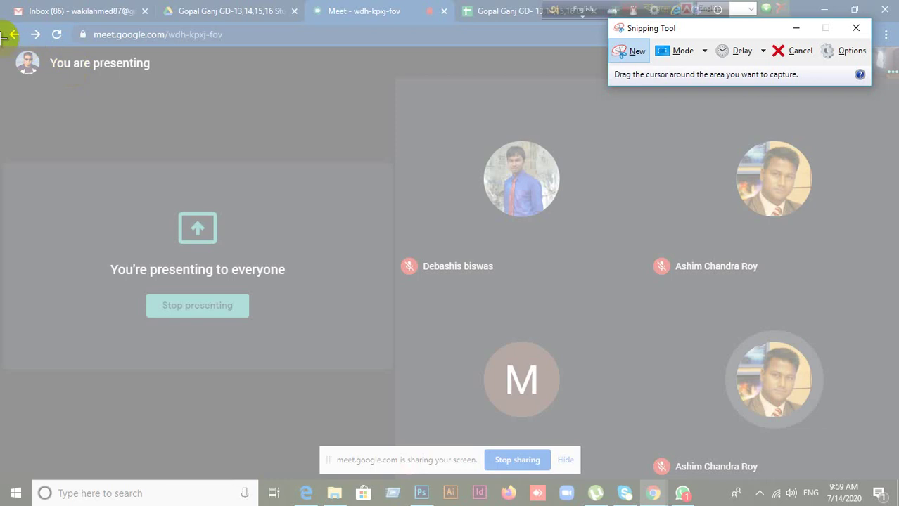
drag(2, 38, 832, 401)
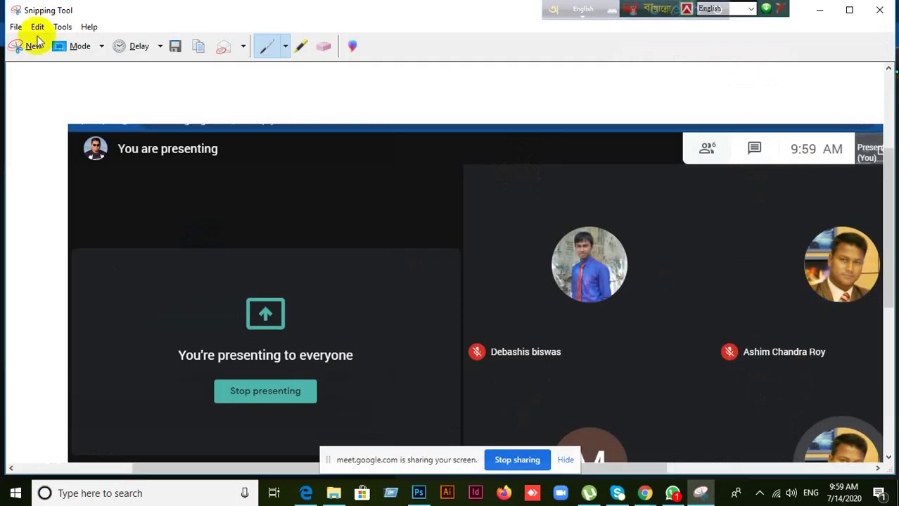
Save the snip to the Desktop as a JPEG file named 131
click(15, 28)
click(25, 57)
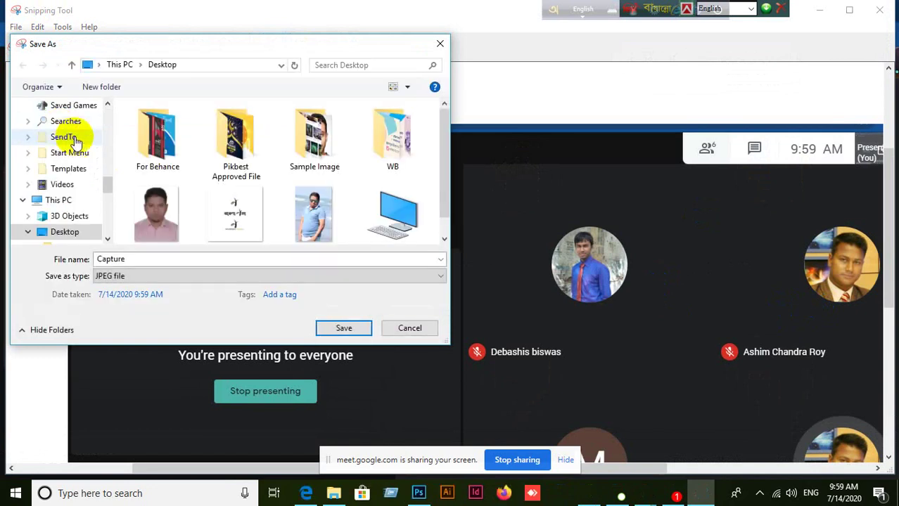
scroll(82, 163, up, 10)
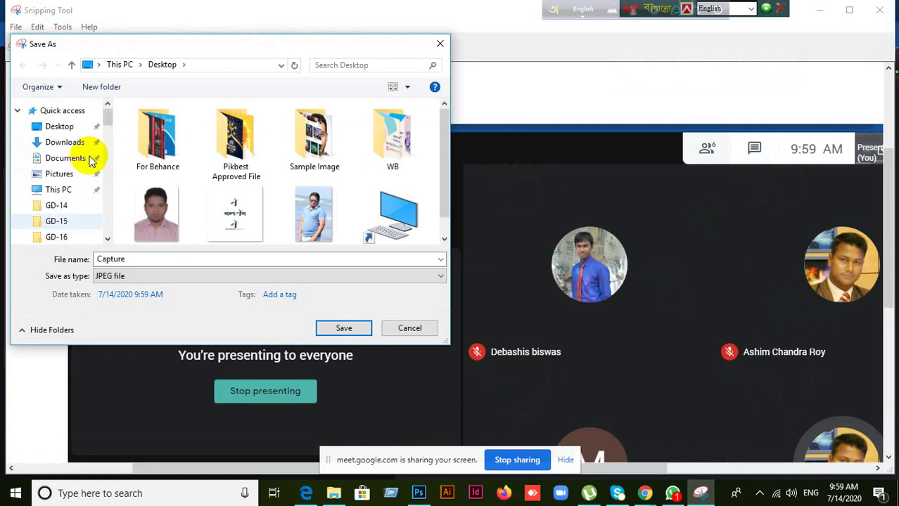
click(61, 127)
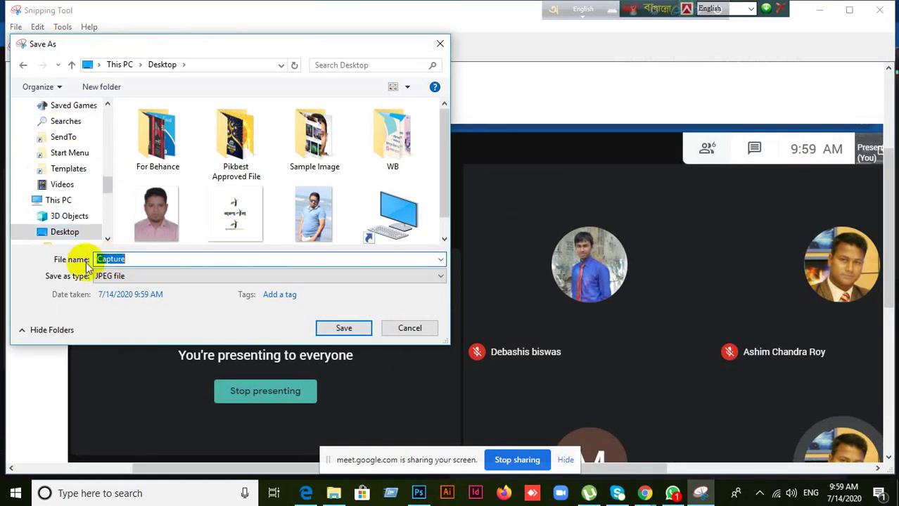
text(131)
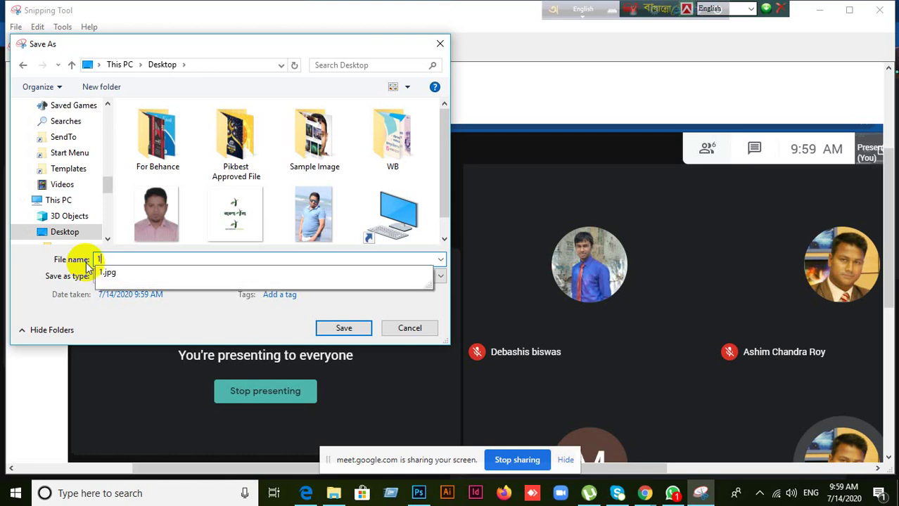
click(343, 328)
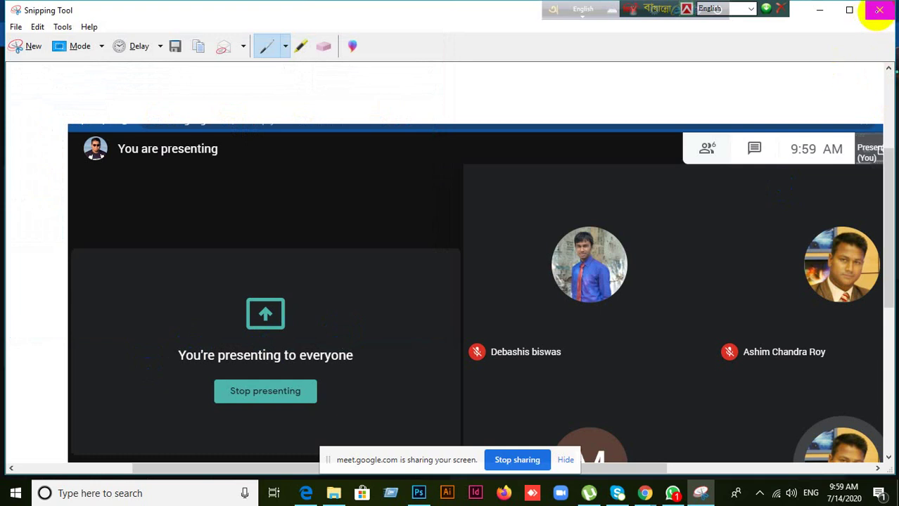
Close Snipping Tool, show the Meet participant list, and pin your own video to the main view
click(881, 14)
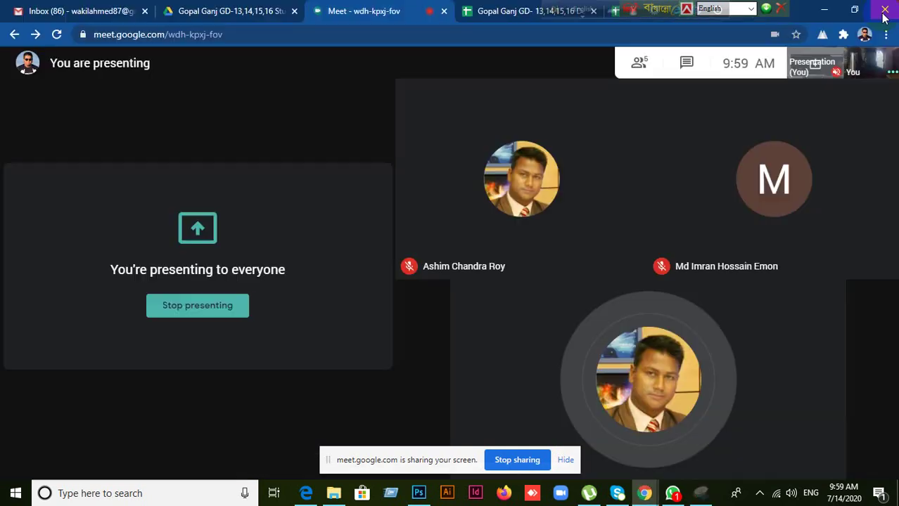
mouse_move(466, 213)
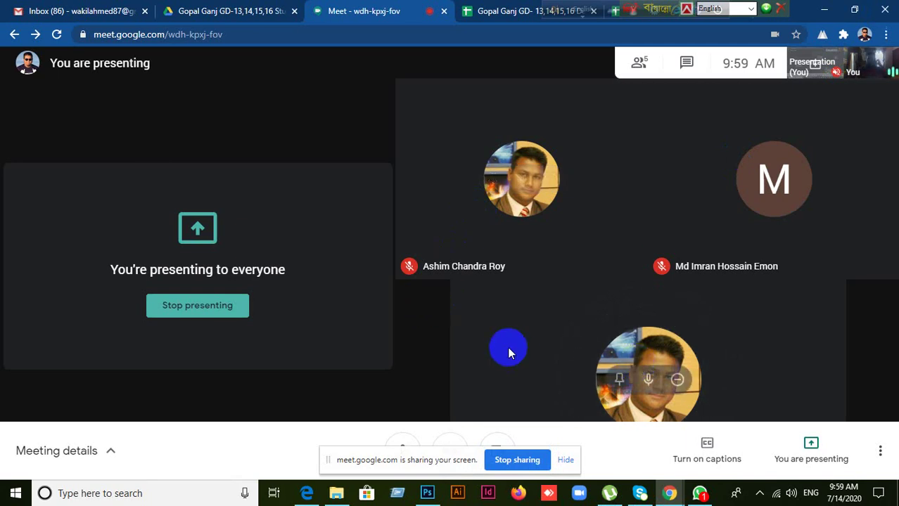
mouse_move(765, 203)
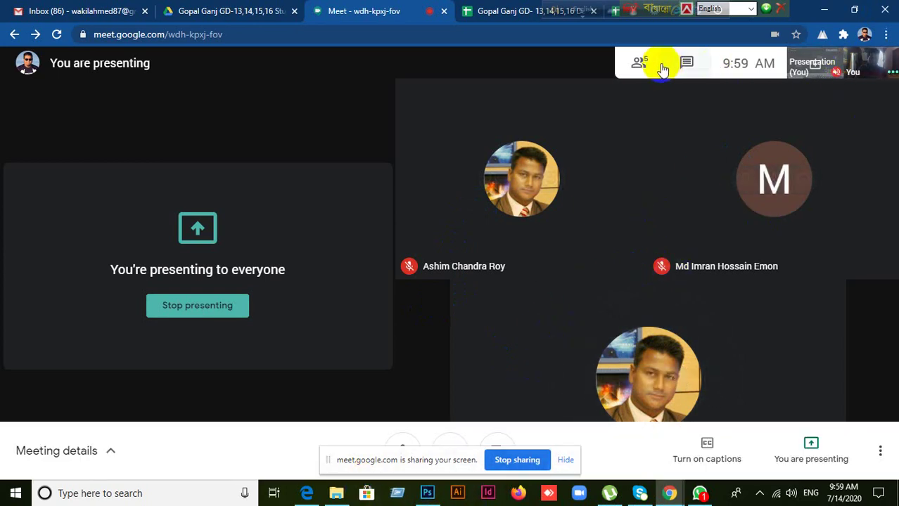
click(641, 62)
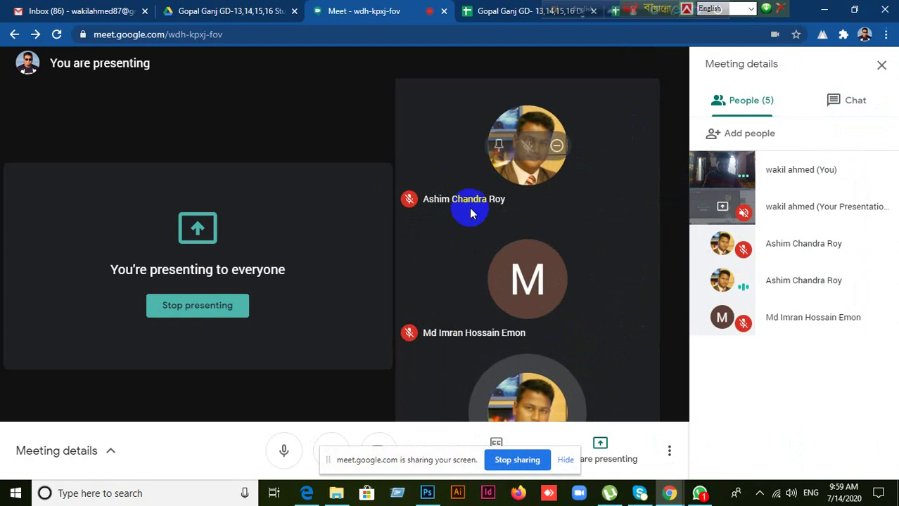
click(715, 177)
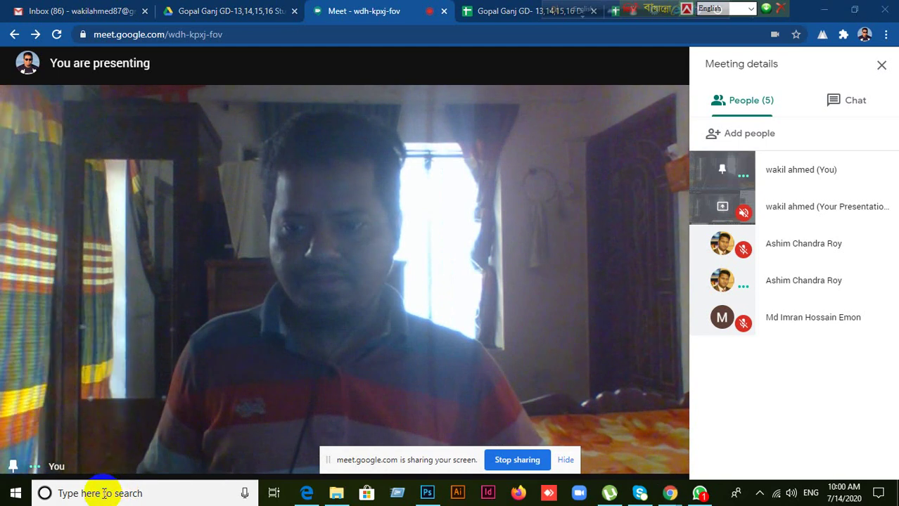
Dismiss a Windows search for 'sn', then flip the Meet side panel to Chat and back to People
click(103, 492)
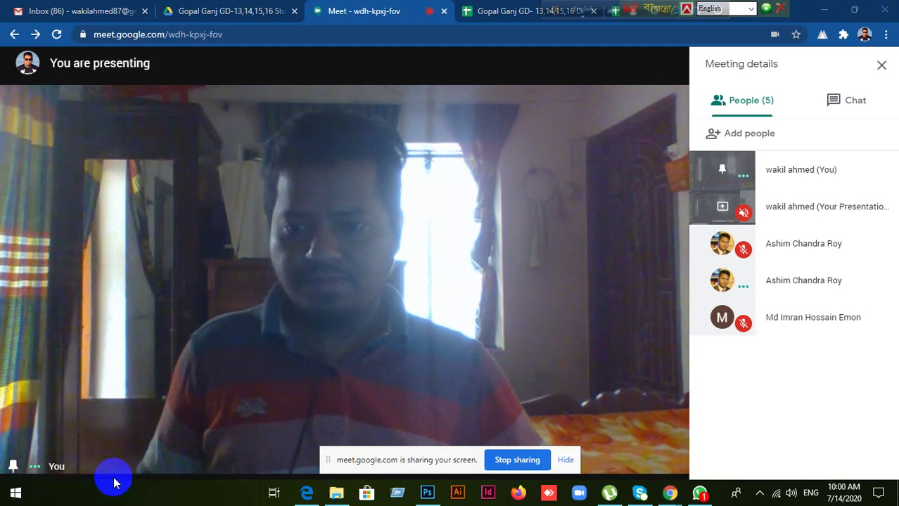
text(sn)
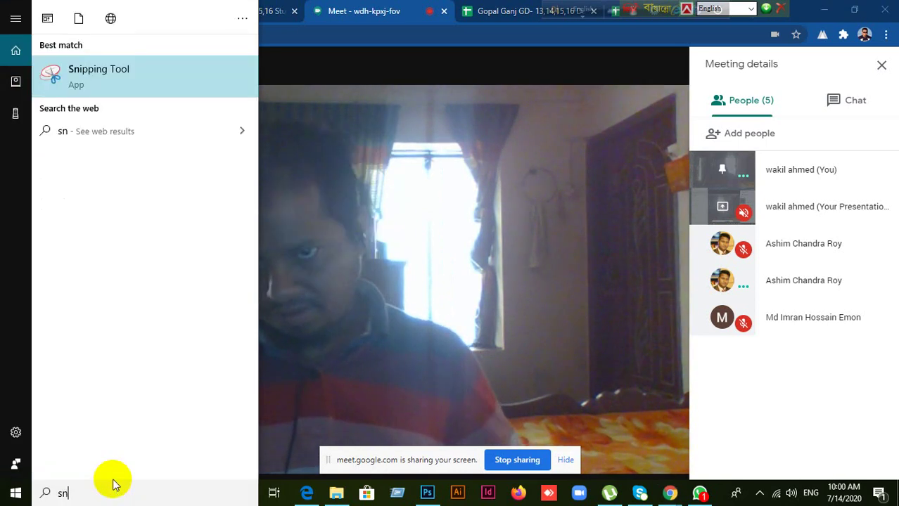
click(481, 265)
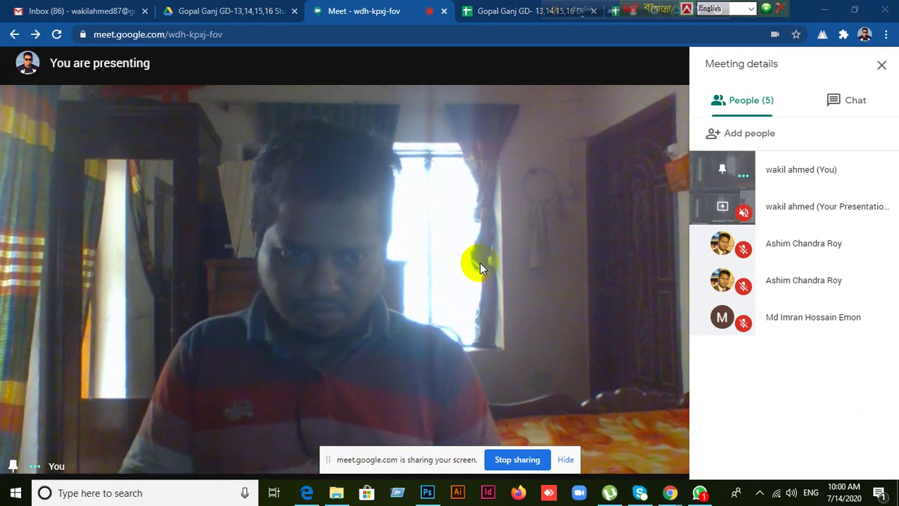
click(864, 108)
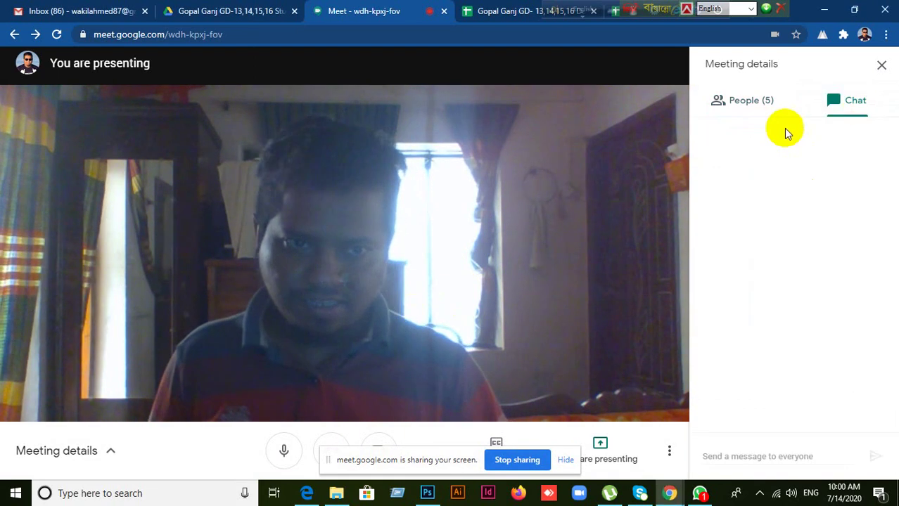
click(758, 109)
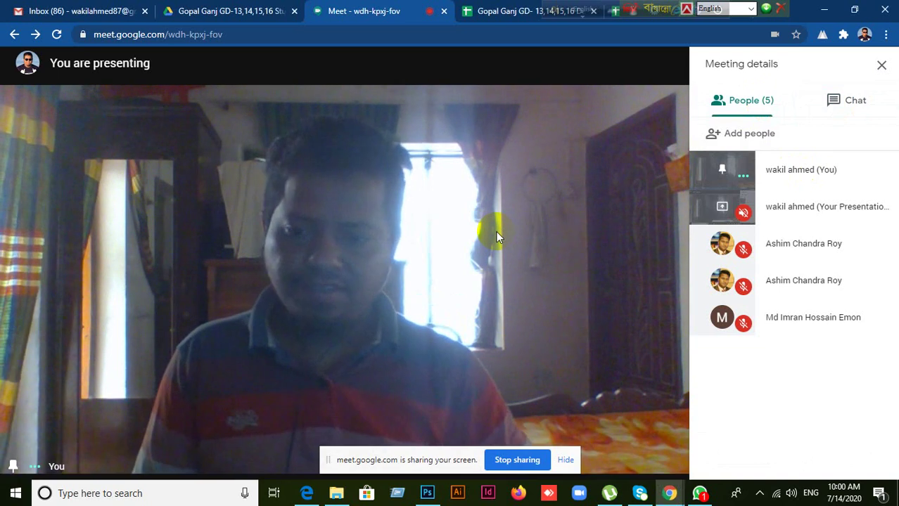
Search 'sni' in Windows search and launch the Snipping Tool best match
click(124, 495)
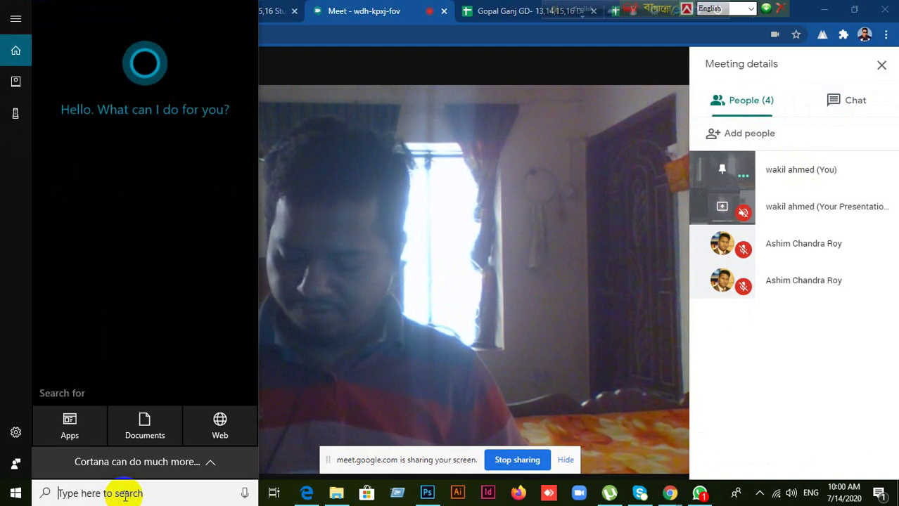
text(sn)
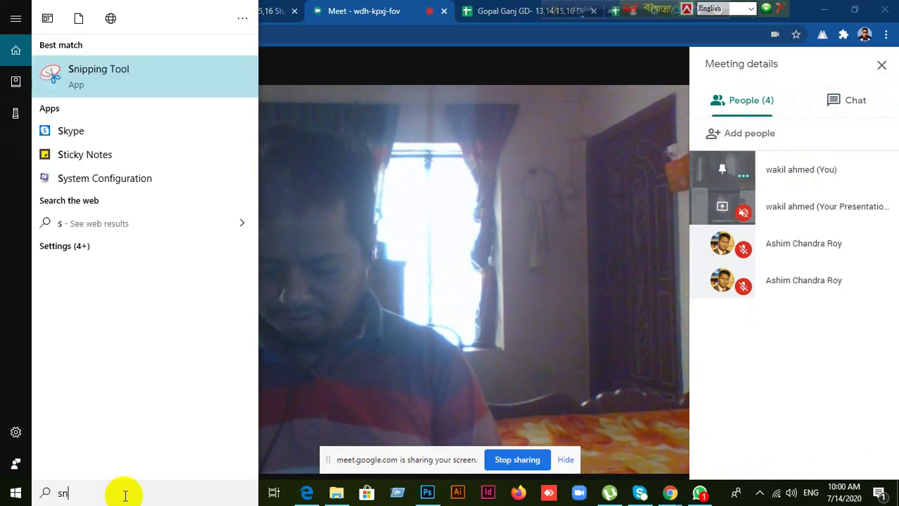
text(i)
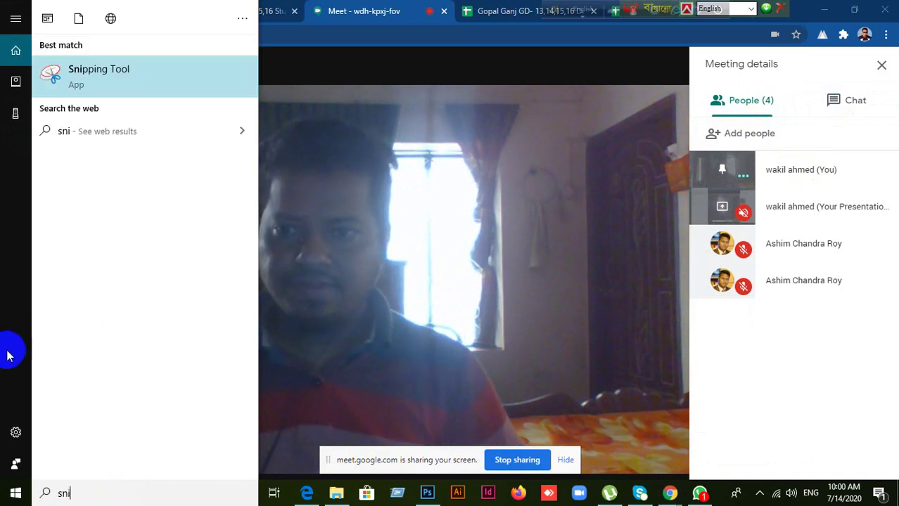
click(76, 73)
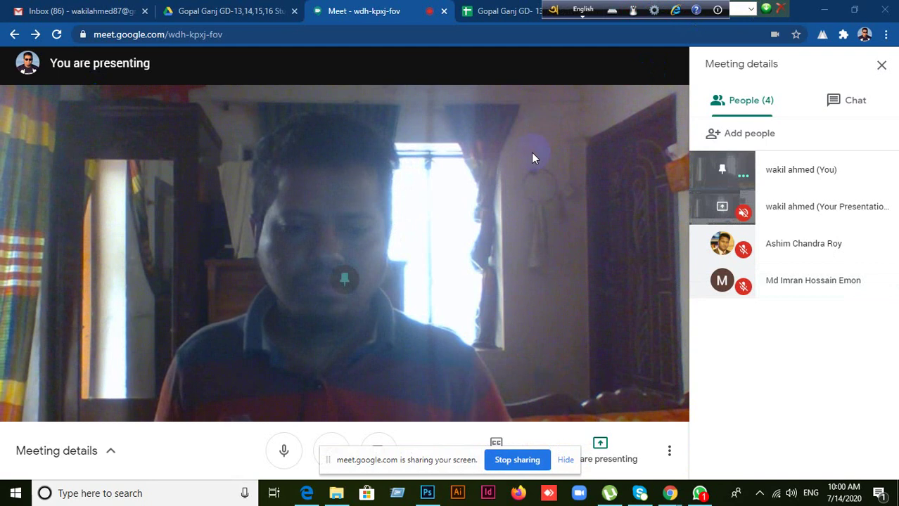
Bring the LEDP-Graphic Design PDF forward in Edge and scroll down to the Day 5 lessons
click(307, 493)
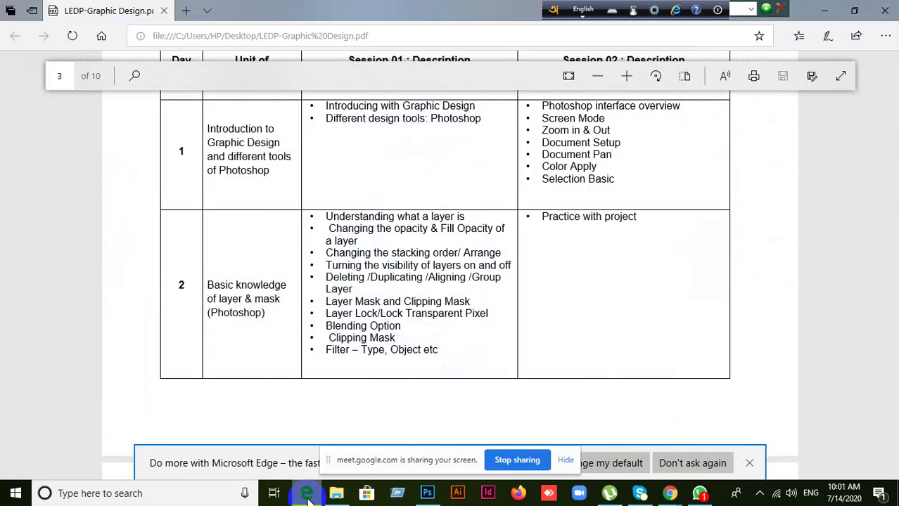
click(307, 494)
click(307, 494)
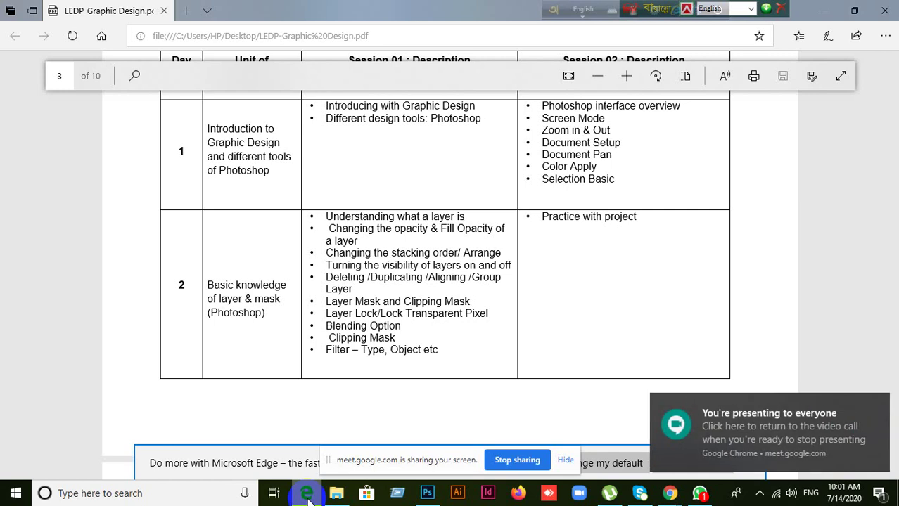
scroll(402, 409, up, 2)
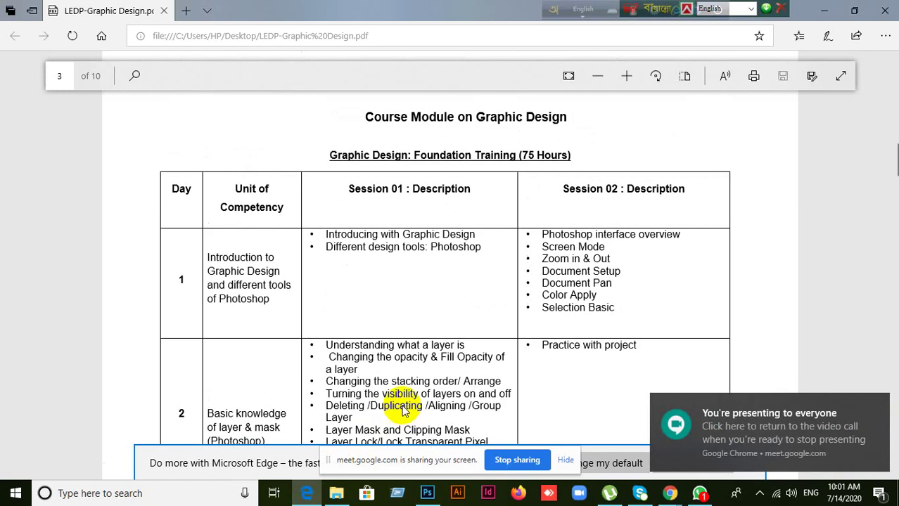
scroll(403, 412, down, 3)
scroll(402, 412, down, 1)
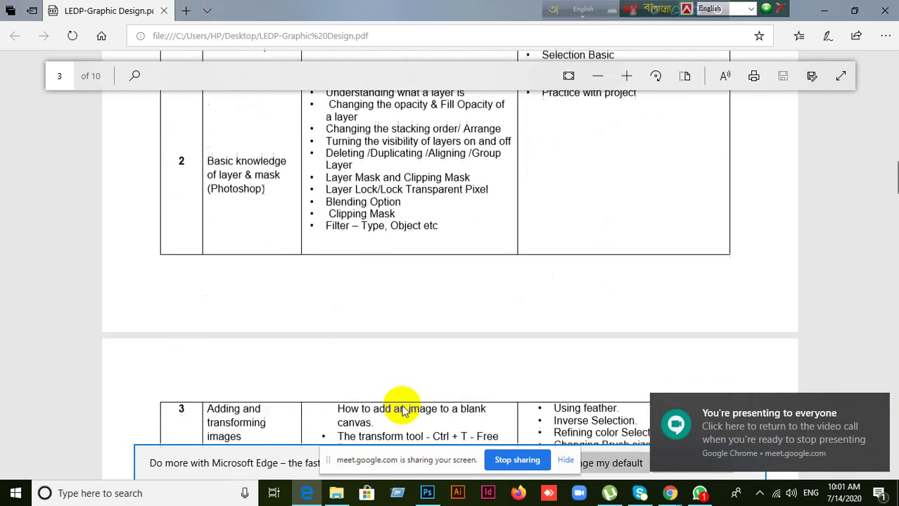
scroll(403, 411, down, 8)
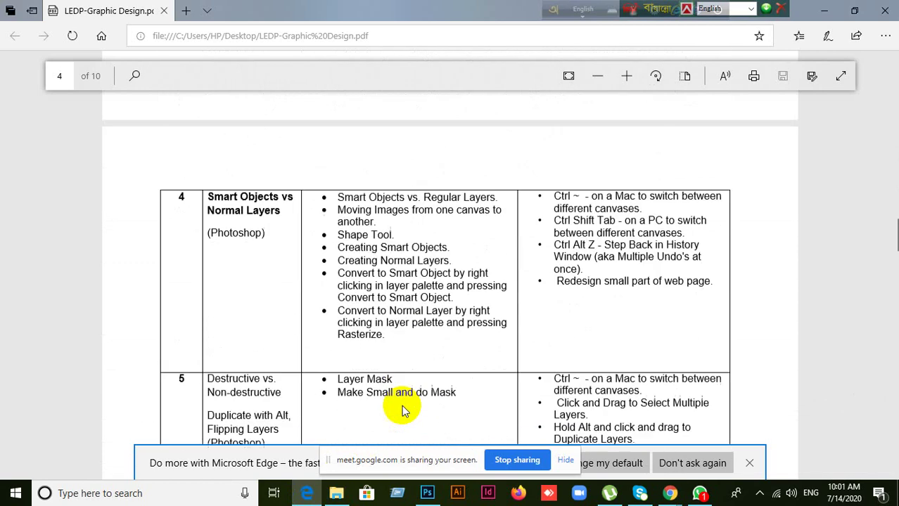
scroll(401, 405, down, 2)
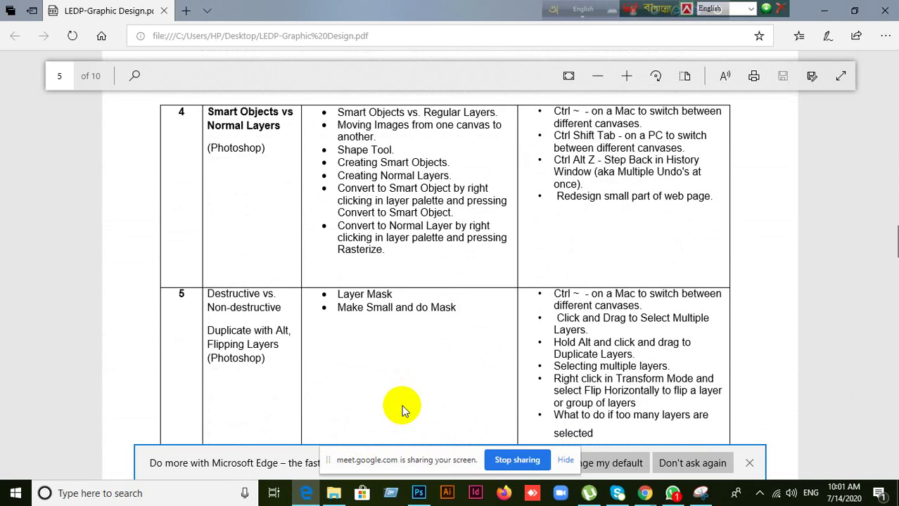
scroll(401, 405, down, 1)
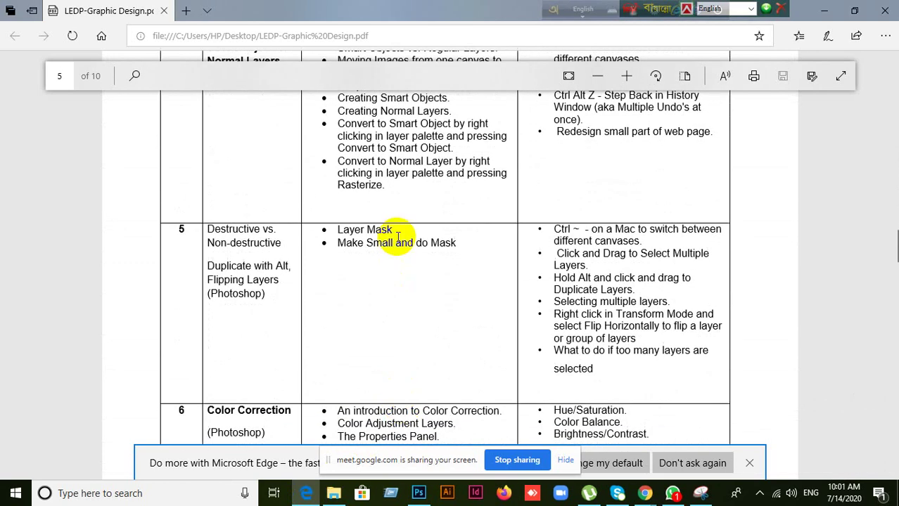
Highlight then clear 'Layer Mask' in Day 5, and briefly open and minimize the LEDP folder
drag(395, 229, 337, 232)
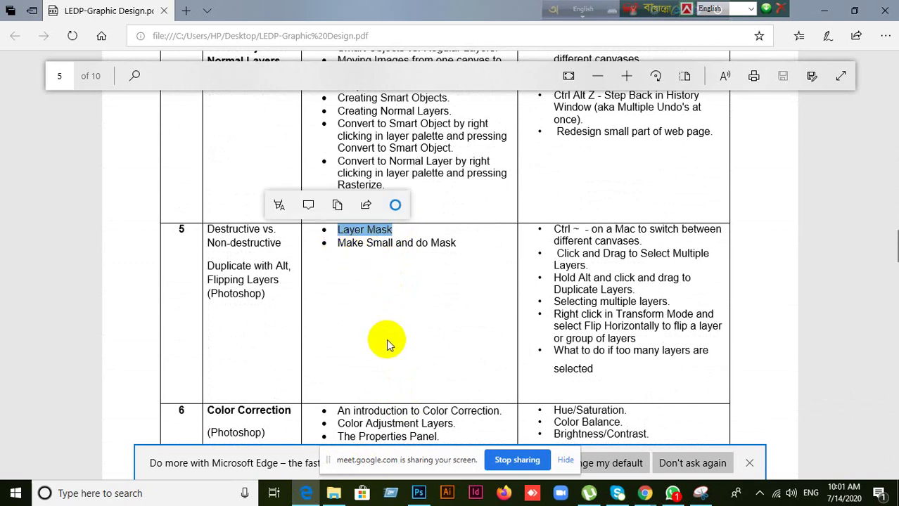
scroll(394, 355, up, 2)
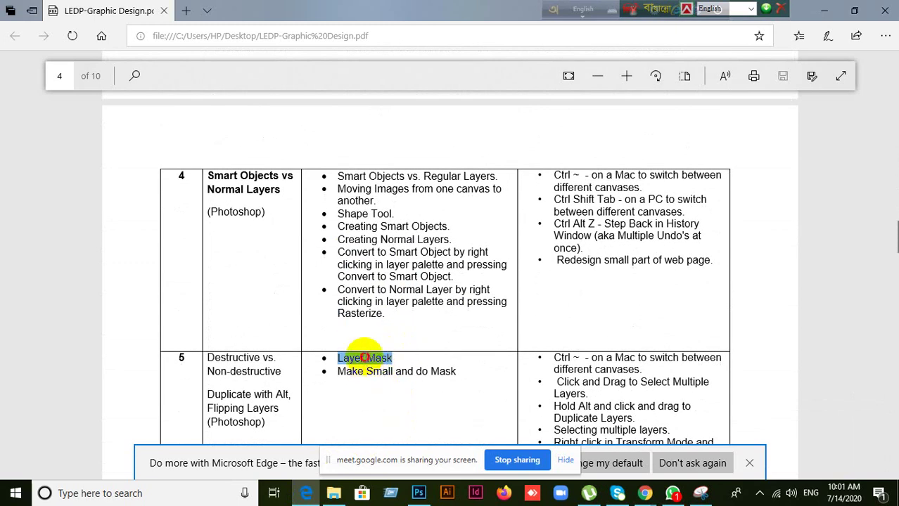
click(396, 363)
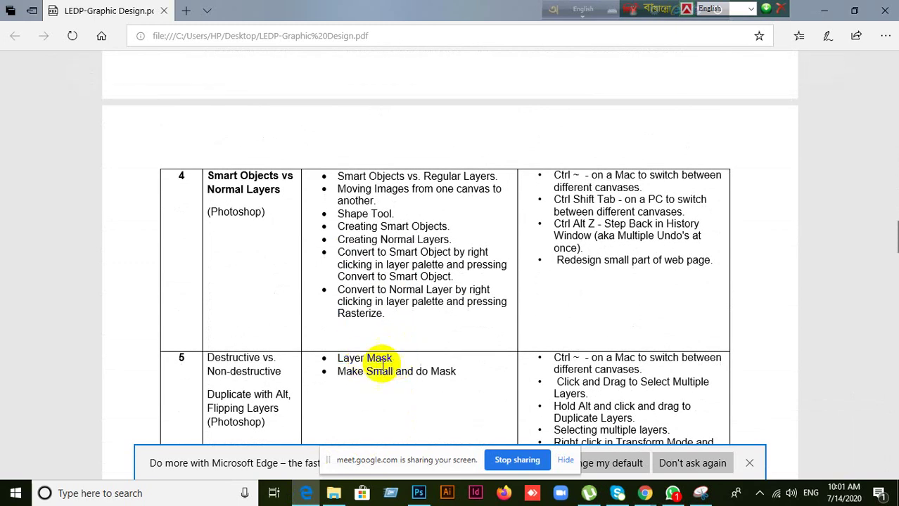
click(333, 492)
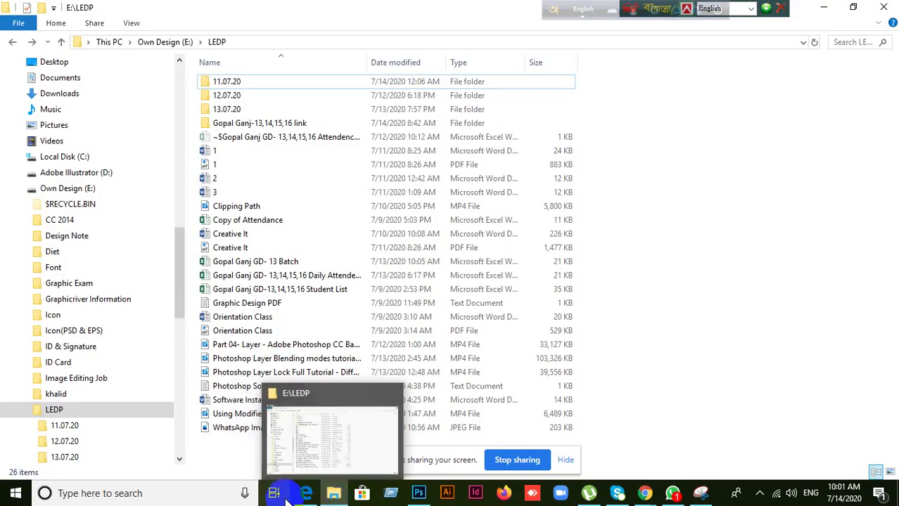
mouse_move(306, 495)
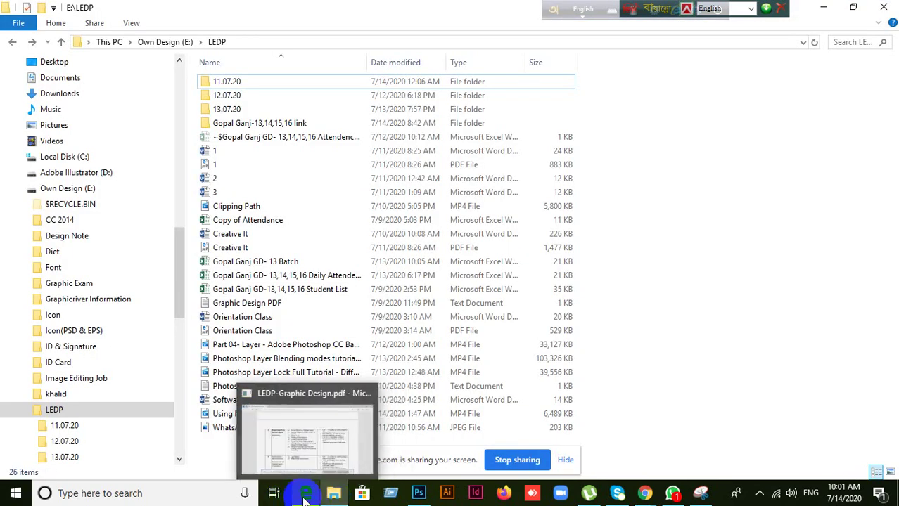
click(827, 7)
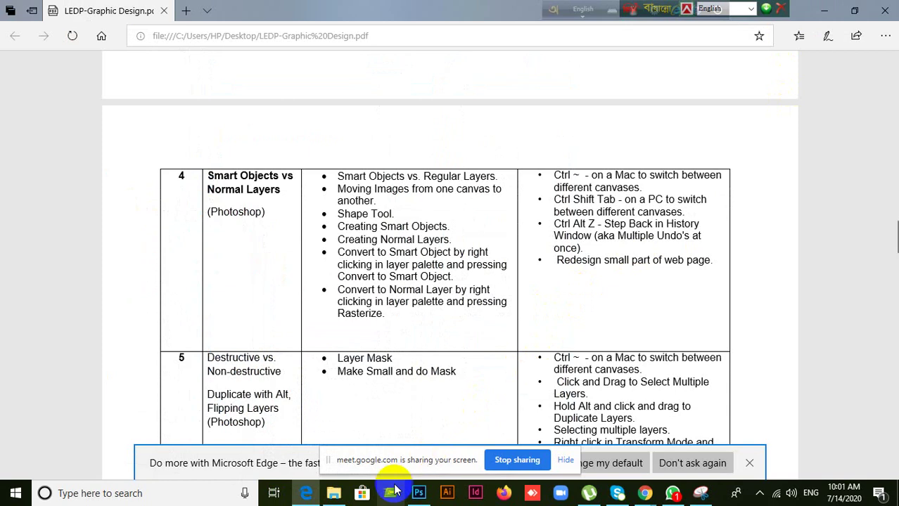
Switch between Photoshop and Edge, then minimize Edge to reveal the blank Untitled-1 document
click(420, 494)
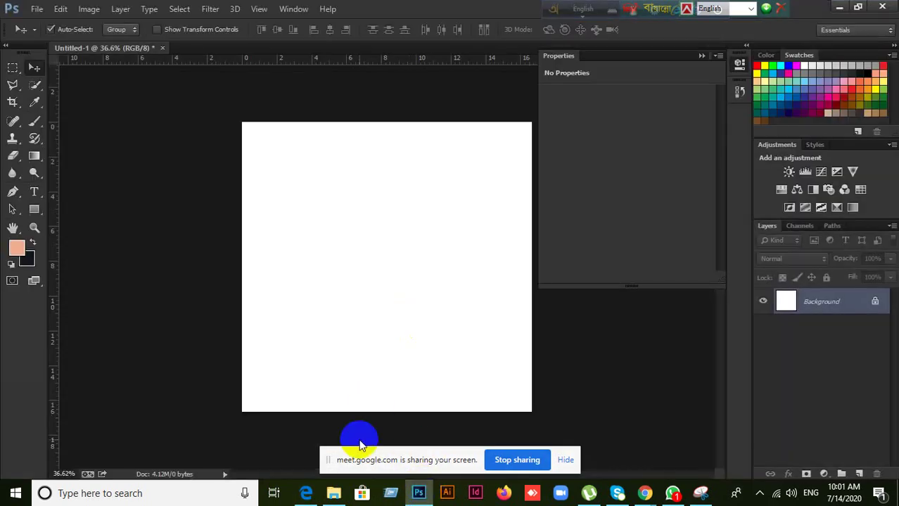
click(306, 494)
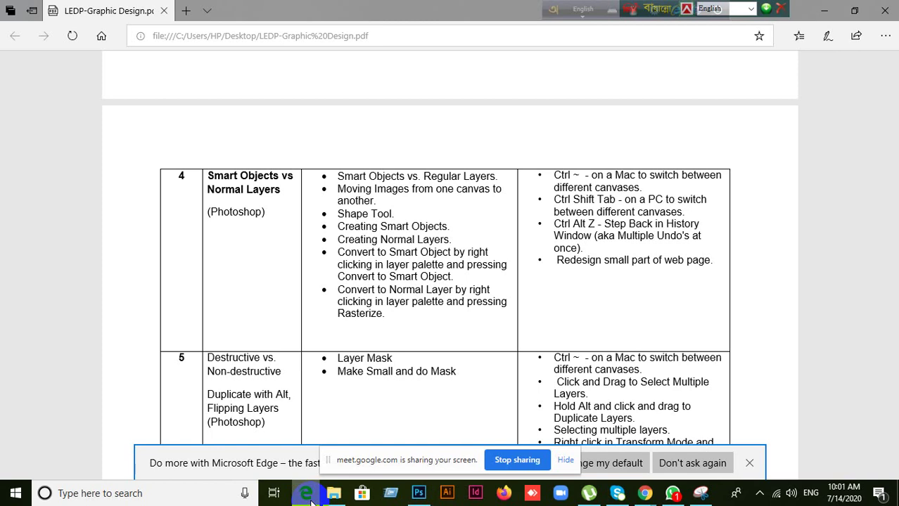
click(309, 496)
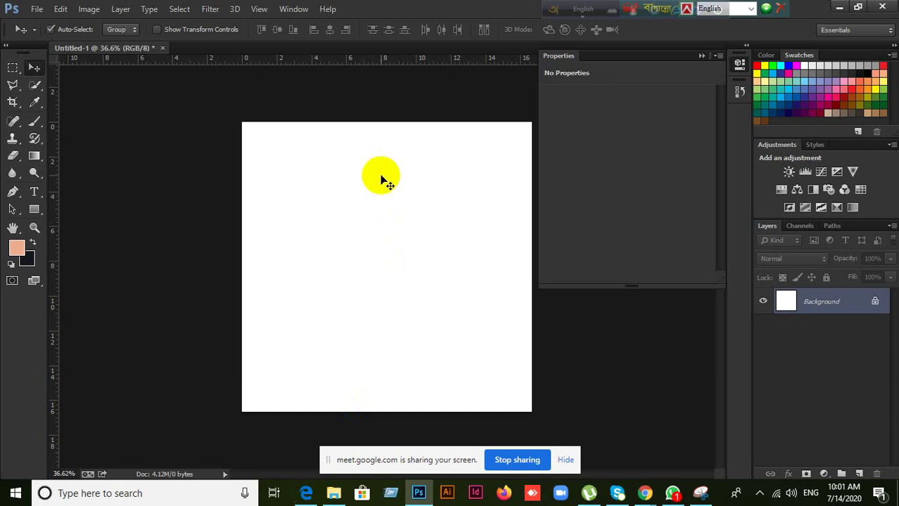
Open Copper Contact Us.png from the Desktop via File > Open
click(37, 10)
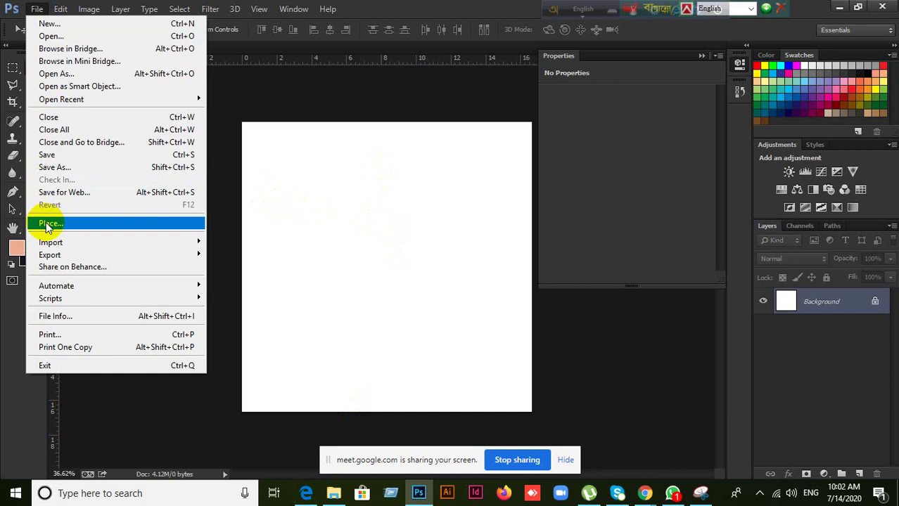
click(207, 237)
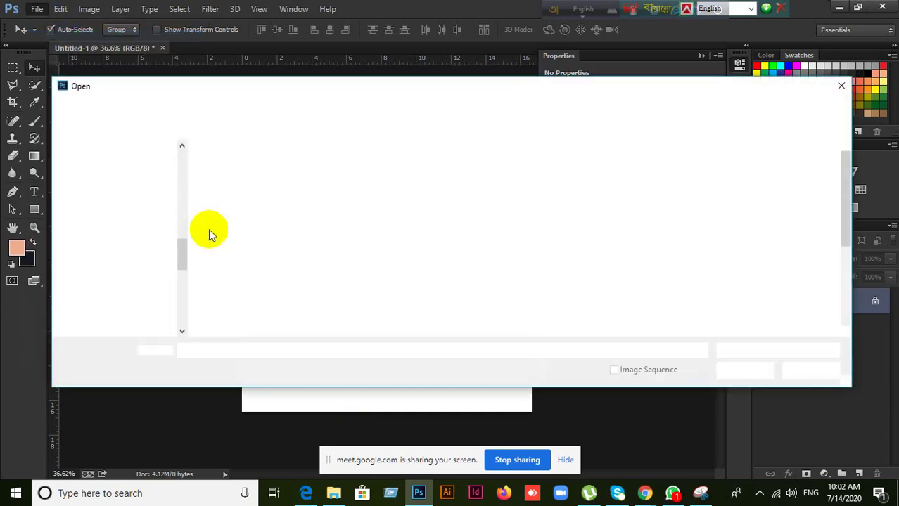
scroll(309, 257, down, 3)
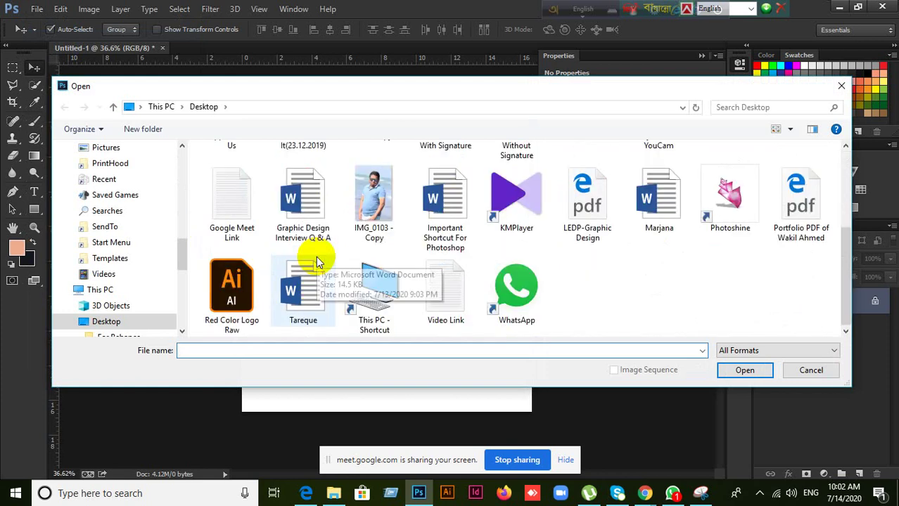
scroll(576, 292, up, 1)
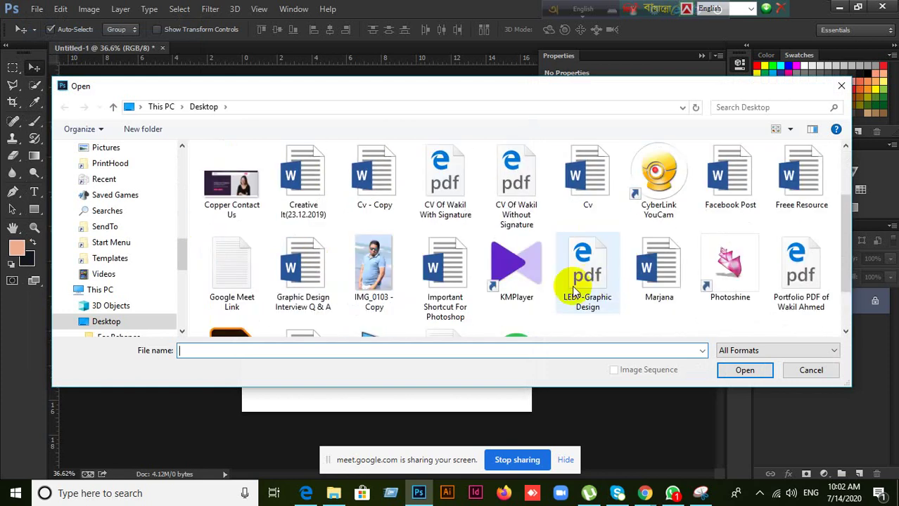
scroll(274, 249, up, 1)
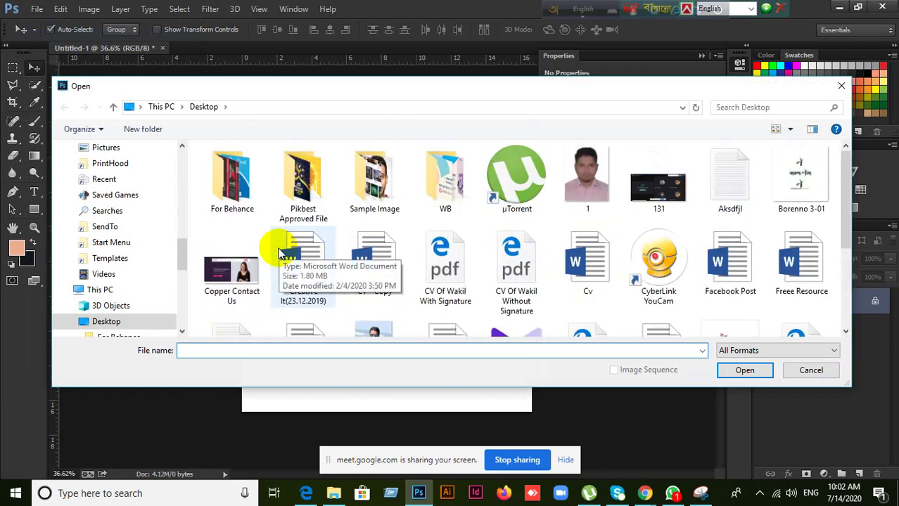
click(217, 270)
click(744, 370)
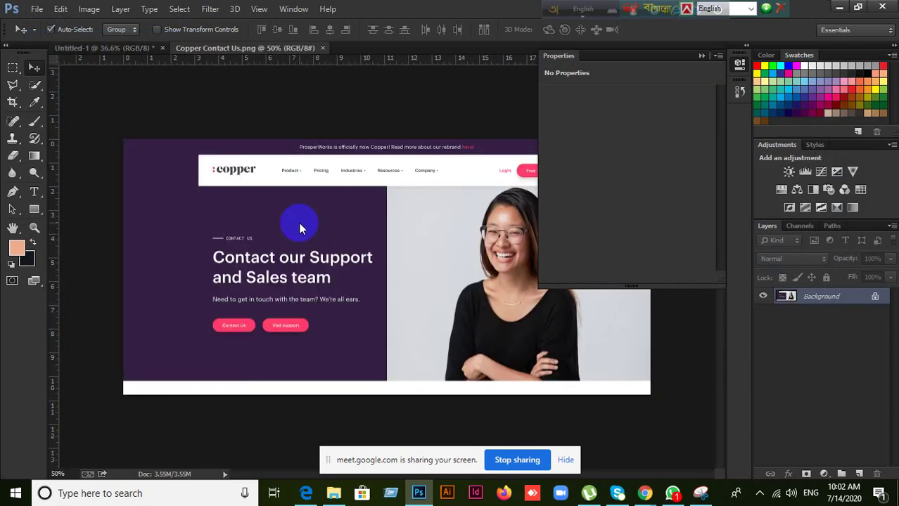
Unlock the Copper image's Background as Layer 0 and drag it into Untitled-1 as Layer 1
scroll(409, 277, down, 3)
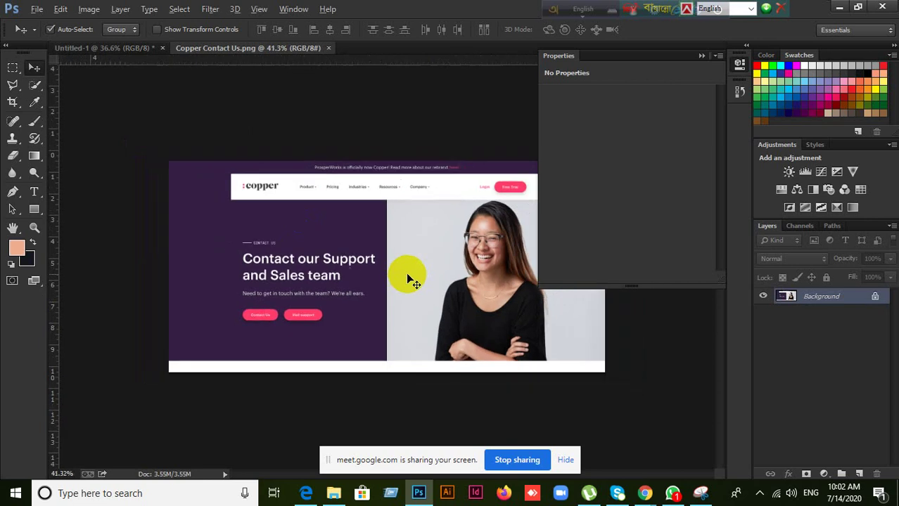
scroll(407, 274, down, 1)
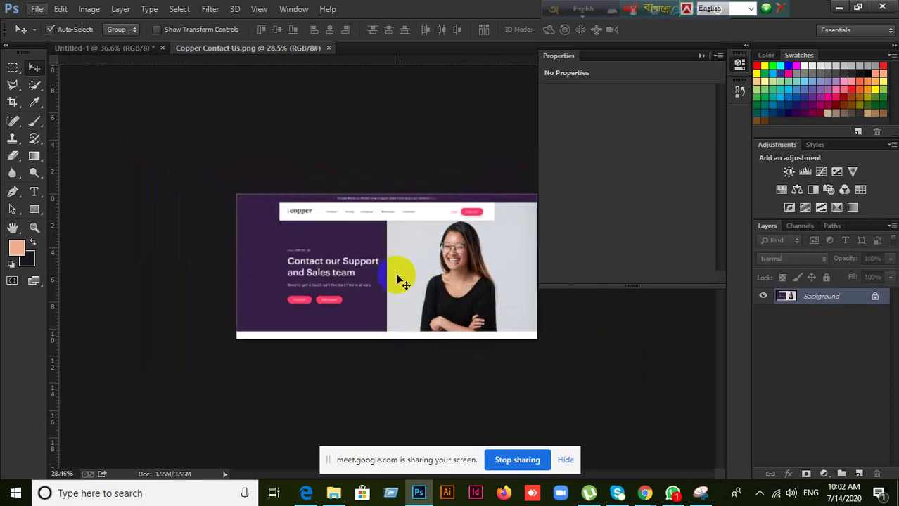
scroll(411, 270, up, 2)
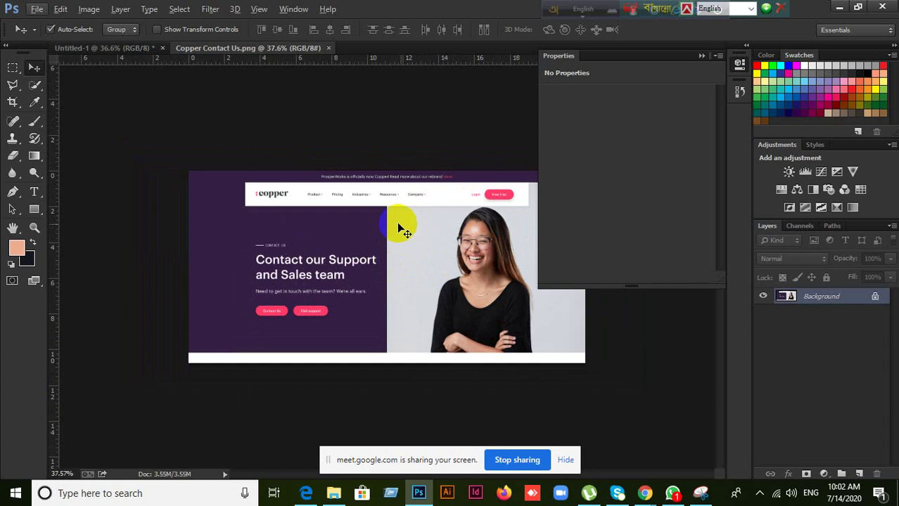
double_click(853, 303)
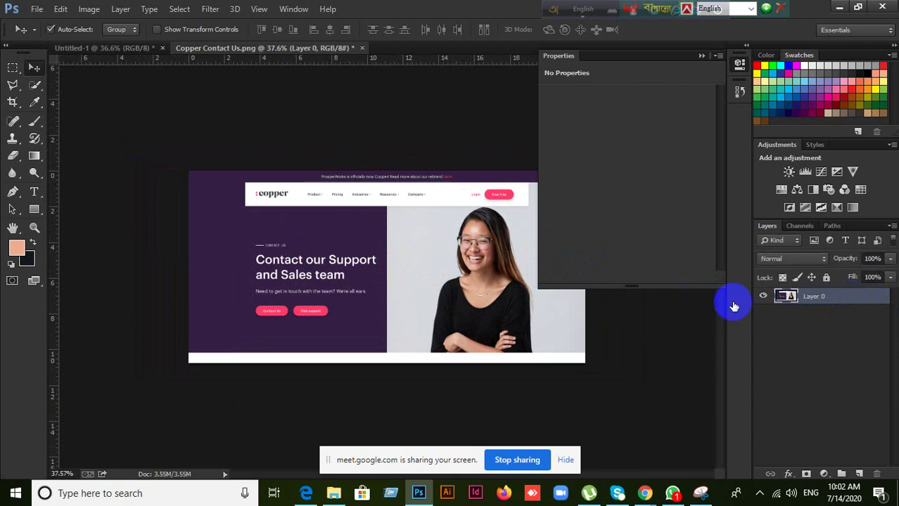
drag(467, 303, 395, 285)
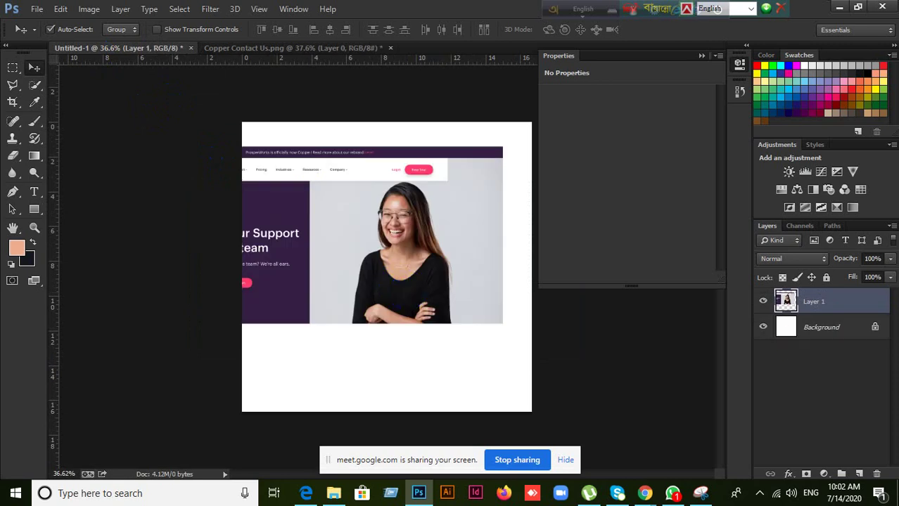
Zoom out, nudge Layer 1, and free-transform it down to about 14%, committing the resize
key(ctrl+minus)
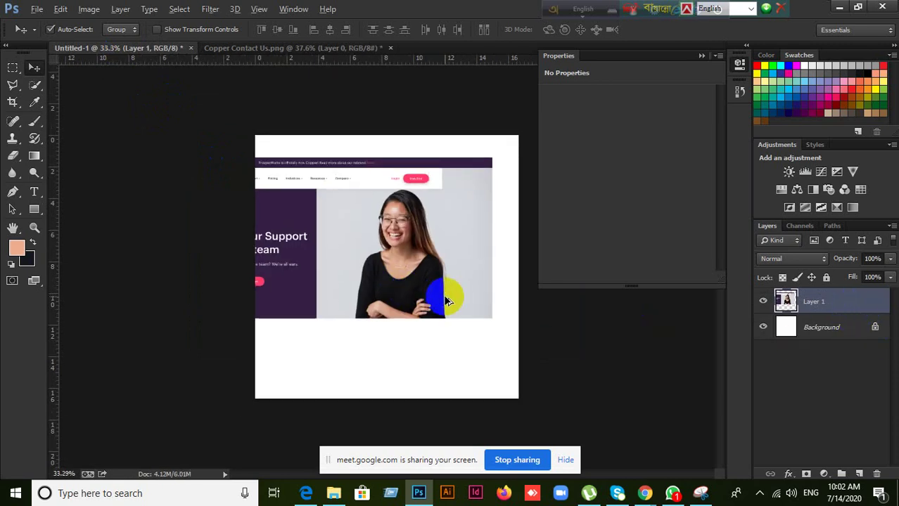
drag(402, 253, 436, 289)
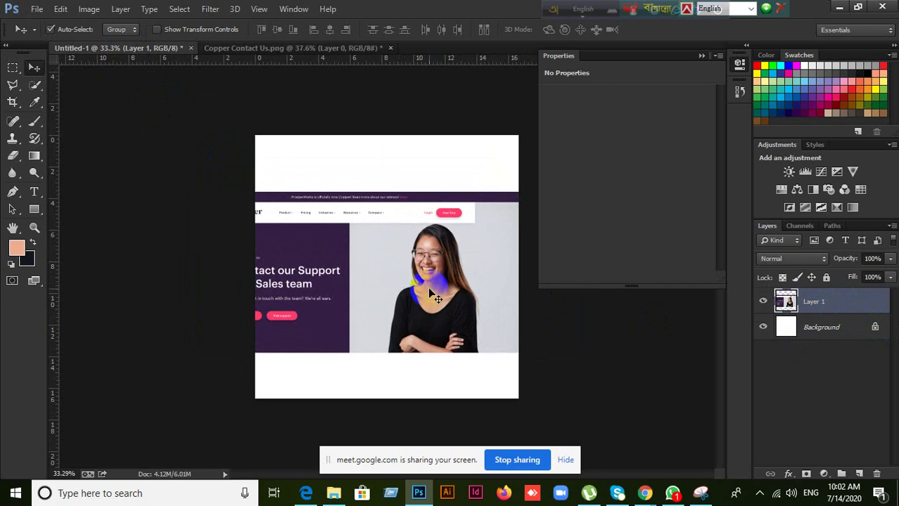
key(ctrl+t)
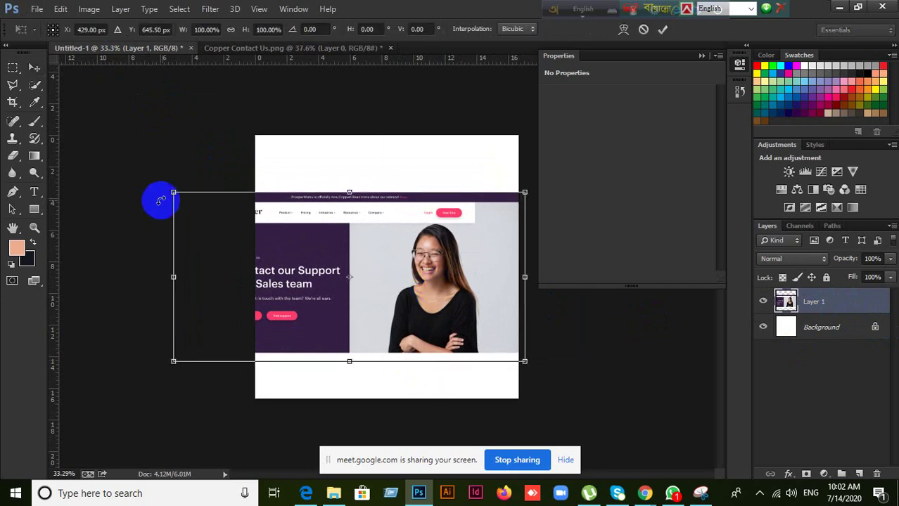
drag(176, 194, 286, 252)
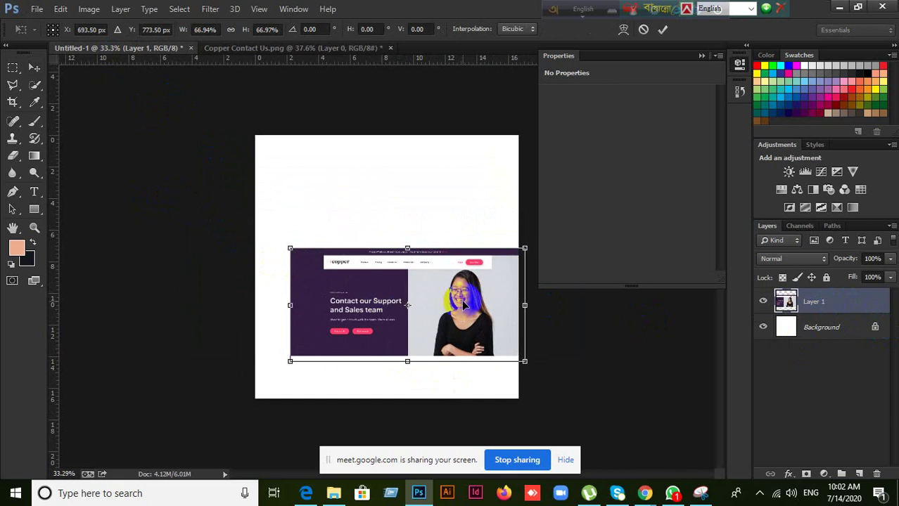
scroll(480, 284, up, 3)
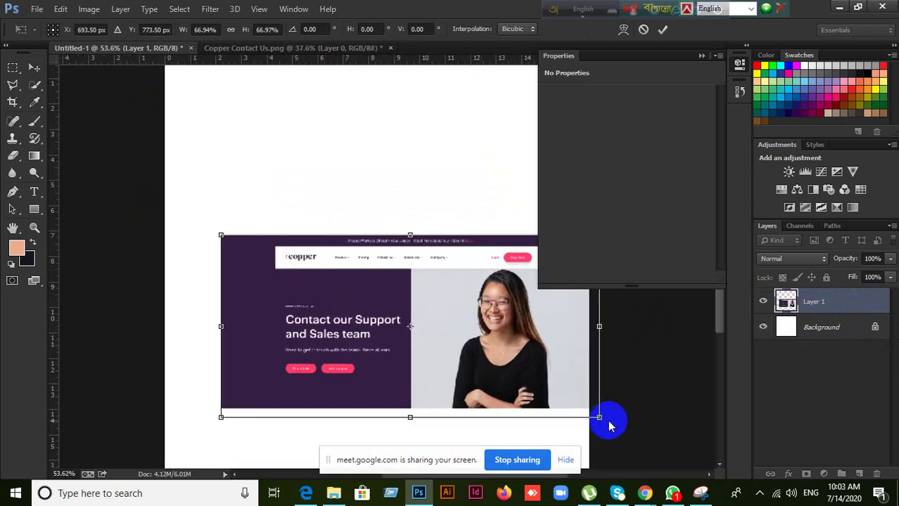
click(597, 417)
drag(597, 418, 318, 227)
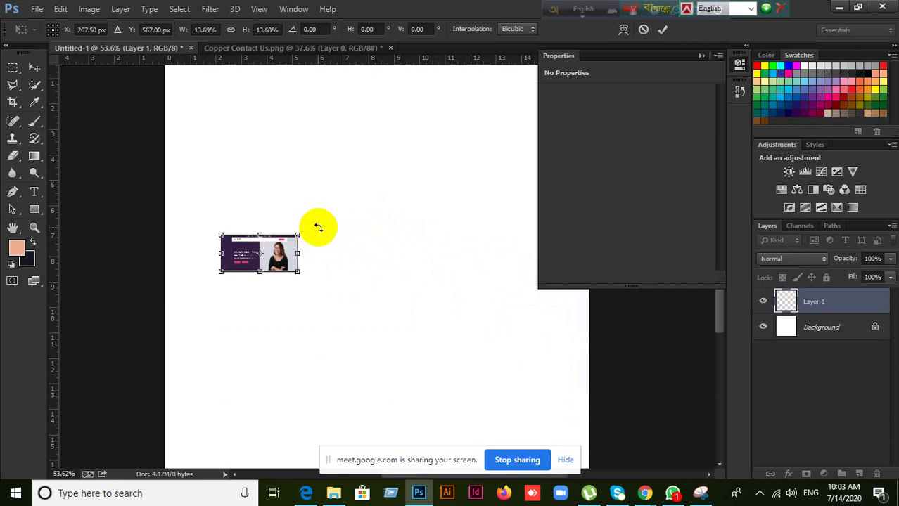
click(663, 32)
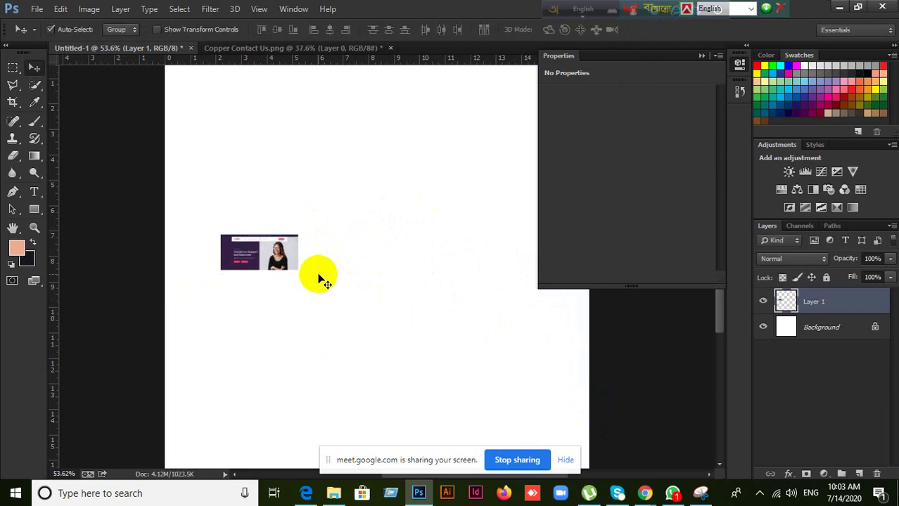
Enlarge Layer 1 to about 571% so it spans most of the canvas, then move it left and down
key(ctrl+t)
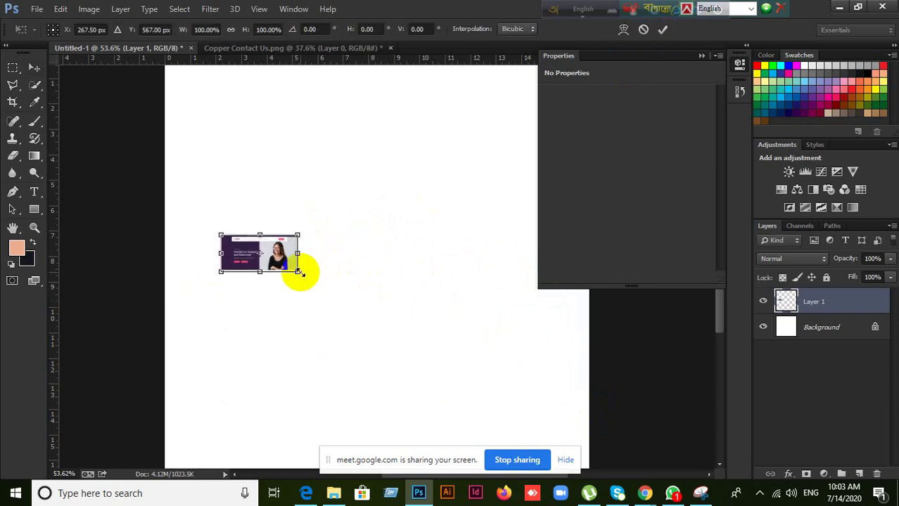
drag(298, 272, 582, 367)
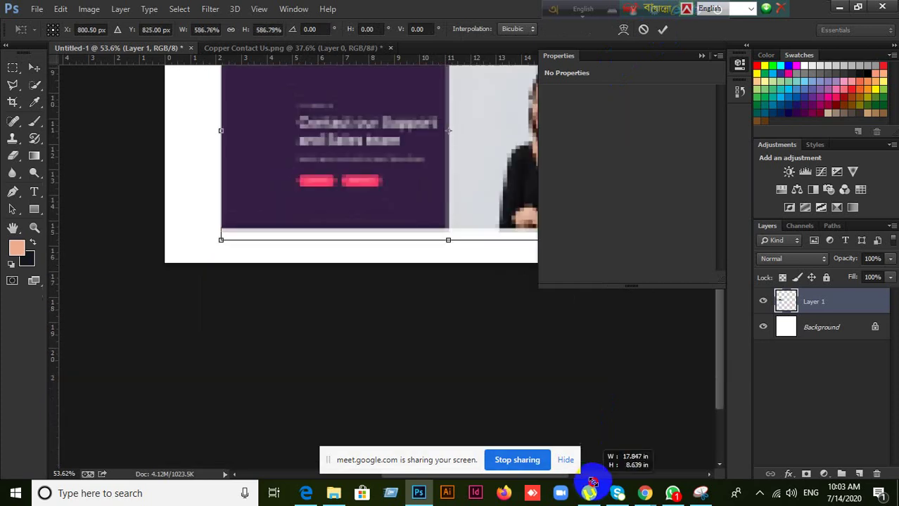
click(662, 29)
drag(420, 143, 315, 162)
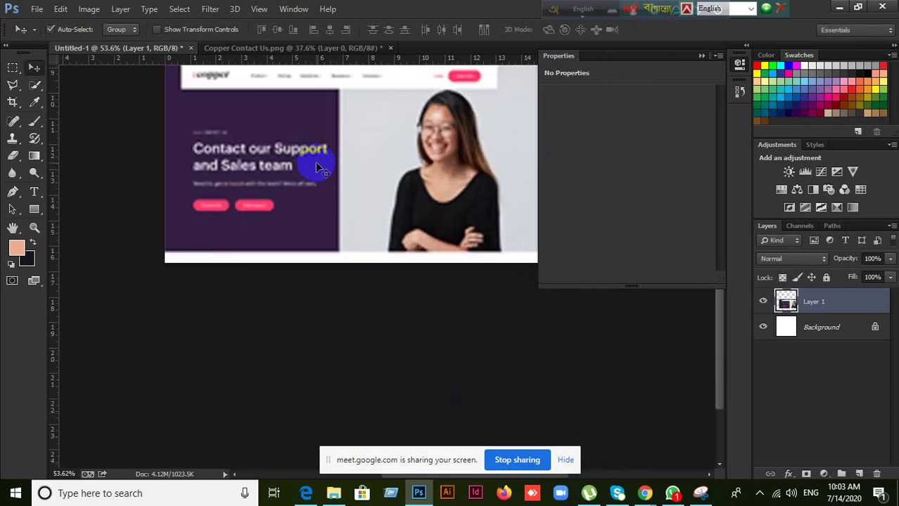
scroll(369, 183, down, 2)
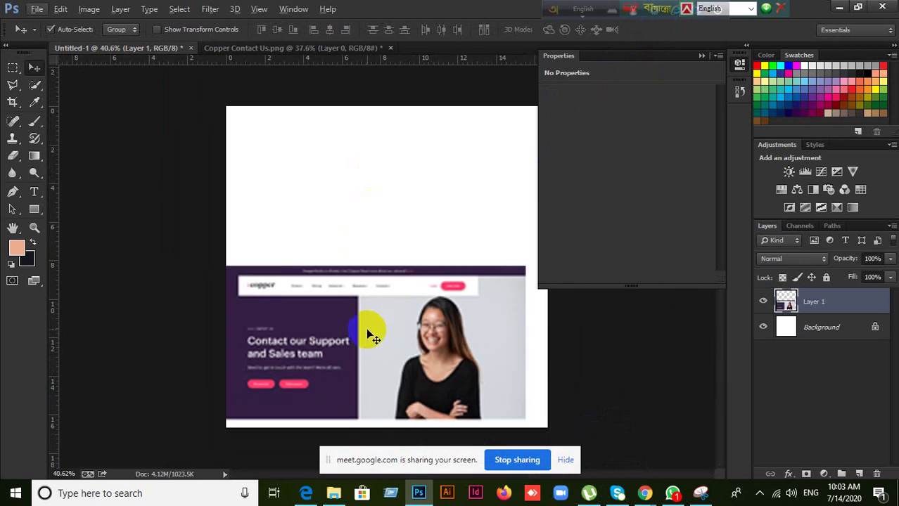
key(ctrl+t)
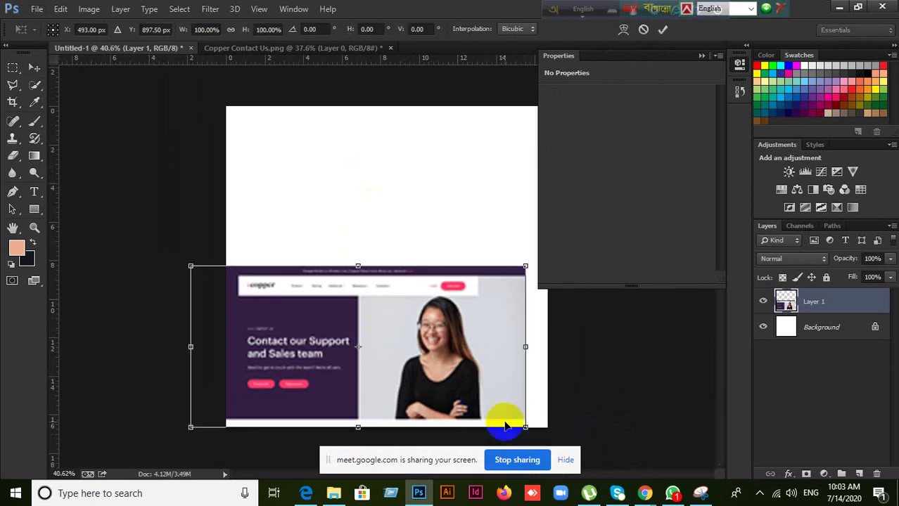
Shrink Layer 1 to about 37% and move it up, then enlarge it to about 275% shifted left
drag(525, 426, 315, 325)
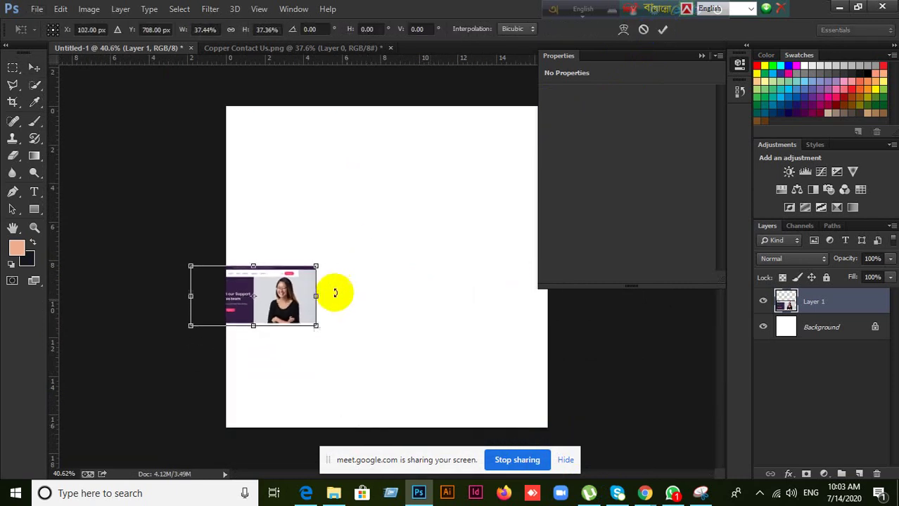
click(662, 31)
drag(297, 299, 371, 206)
key(ctrl+t)
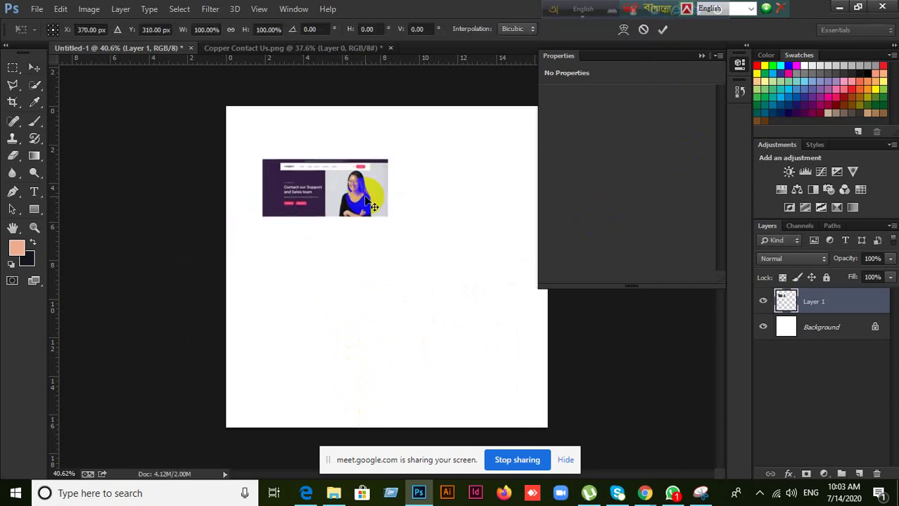
drag(387, 219, 576, 391)
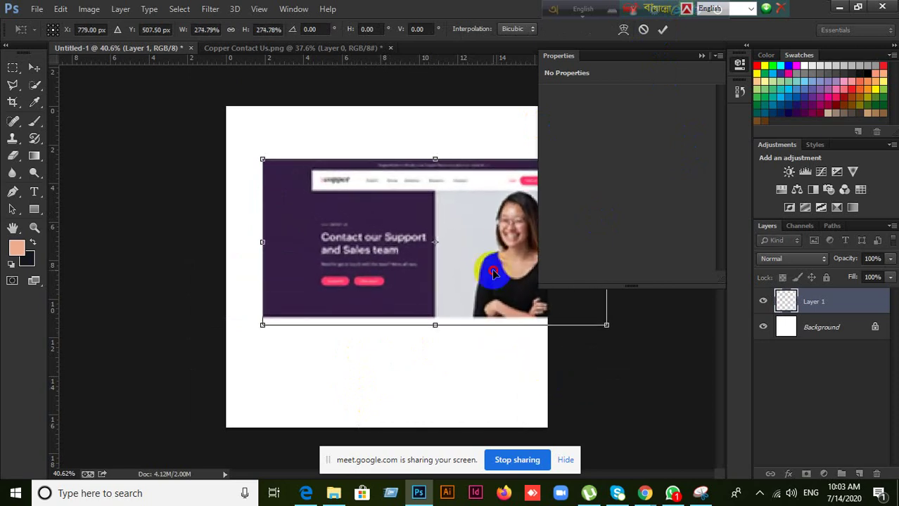
drag(497, 280, 437, 283)
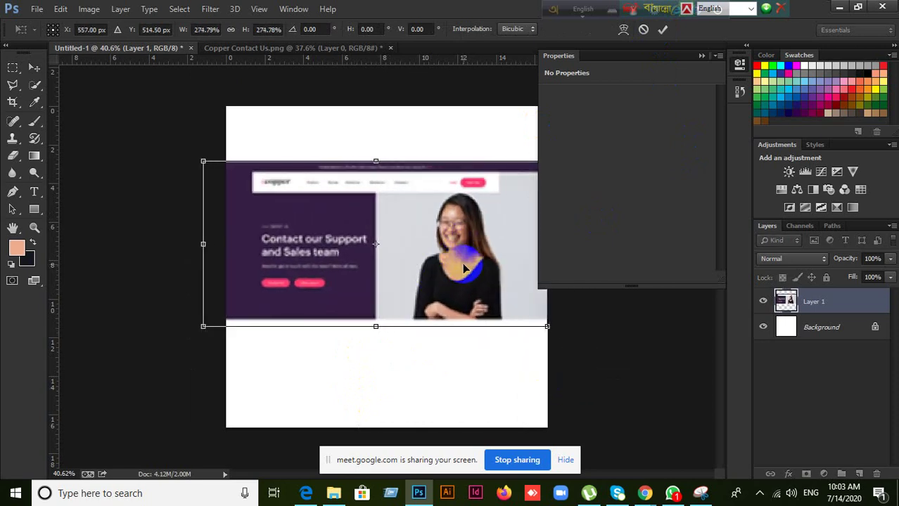
click(661, 32)
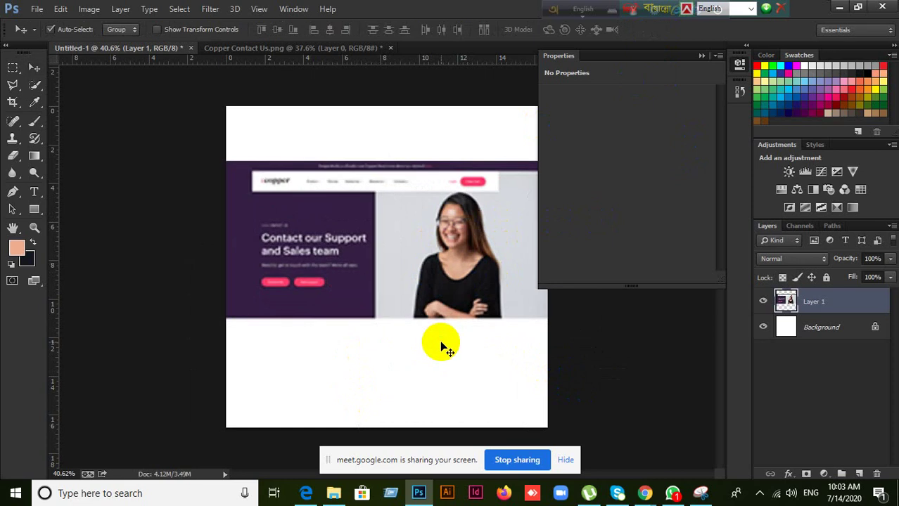
Try skewing Layer 1 from its lower-left corner, then undo and cancel the transform
key(ctrl+t)
drag(216, 326, 306, 265)
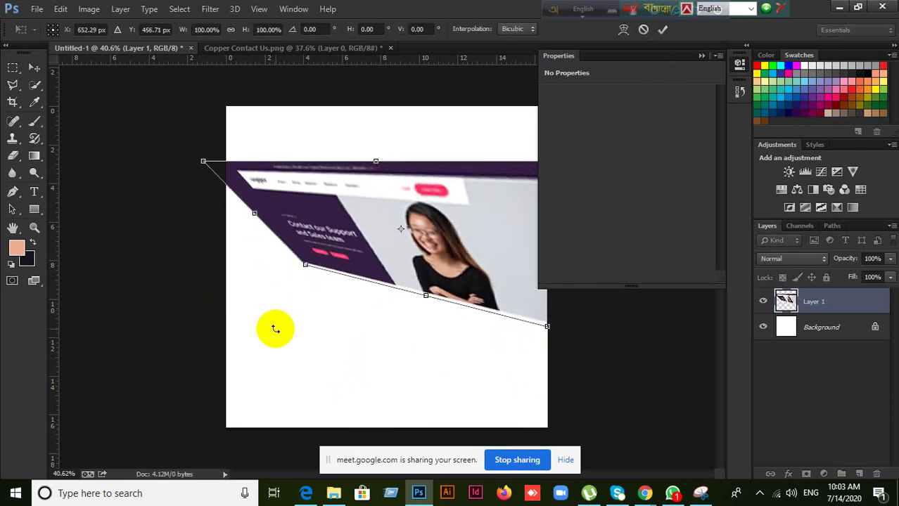
key(ctrl+z)
key(ctrl+z)
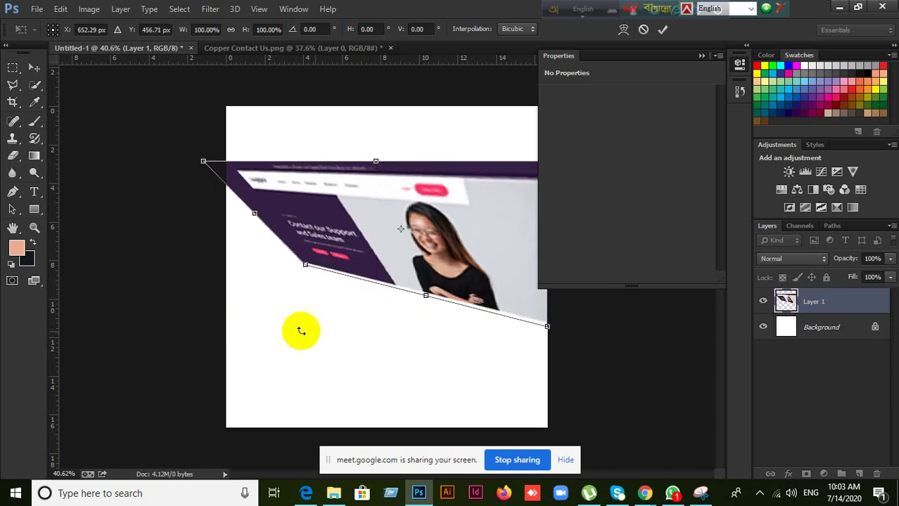
click(643, 29)
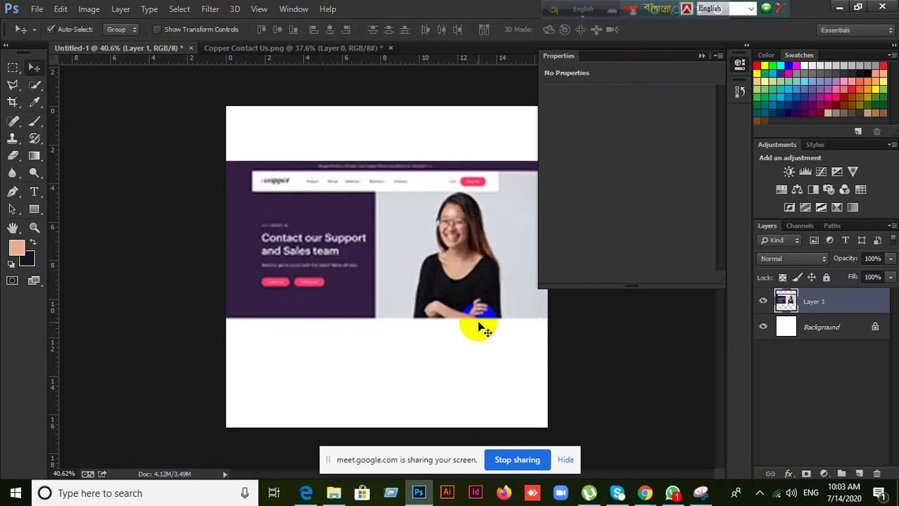
Scale Layer 1 down to about 41% at the canvas's upper-right edge
key(ctrl+t)
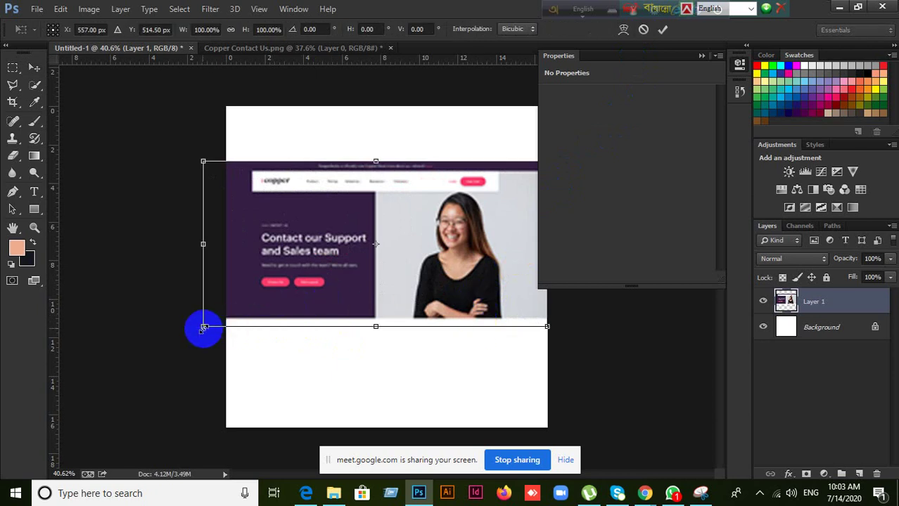
drag(203, 328, 406, 230)
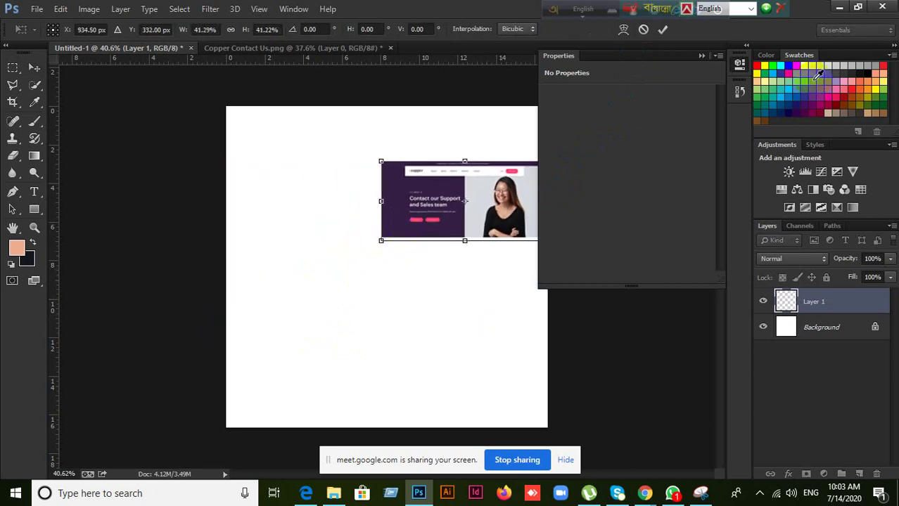
click(662, 29)
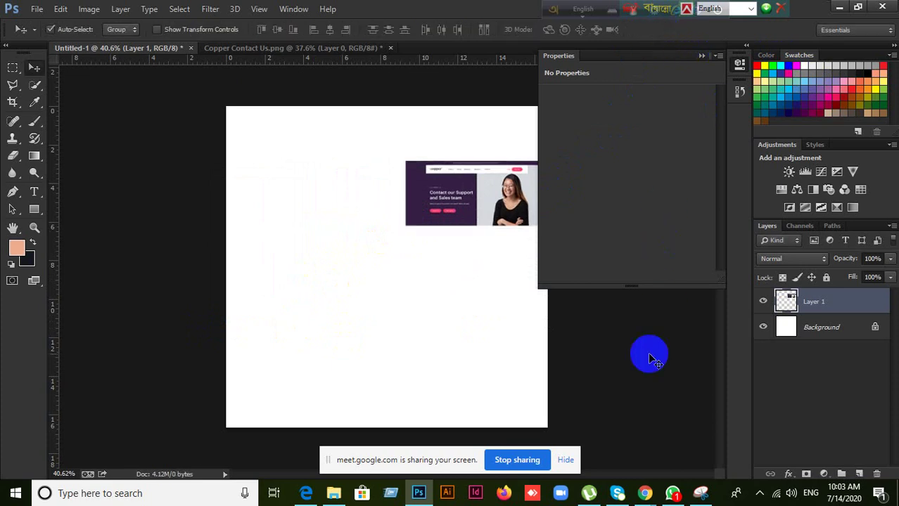
key(ctrl+t)
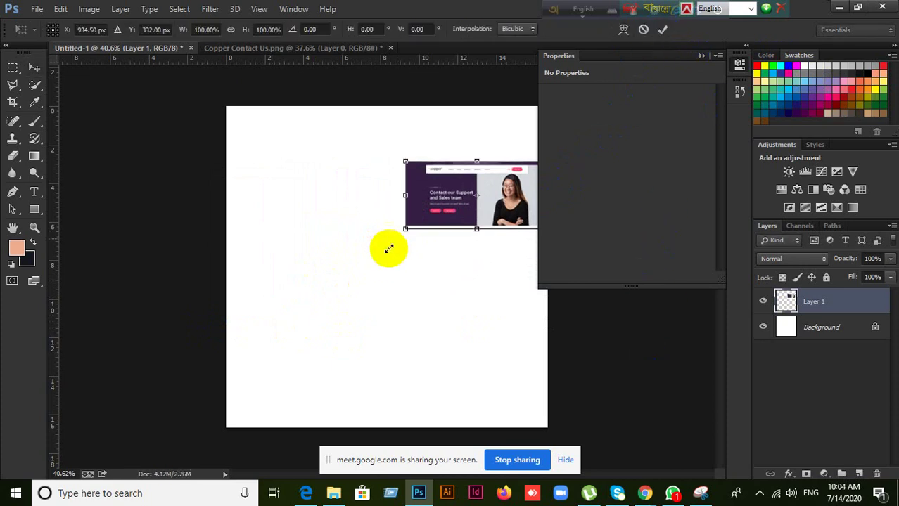
Enlarge the Copper screenshot on Layer 1 to about 261%, spanning the canvas's middle band
drag(402, 230, 162, 386)
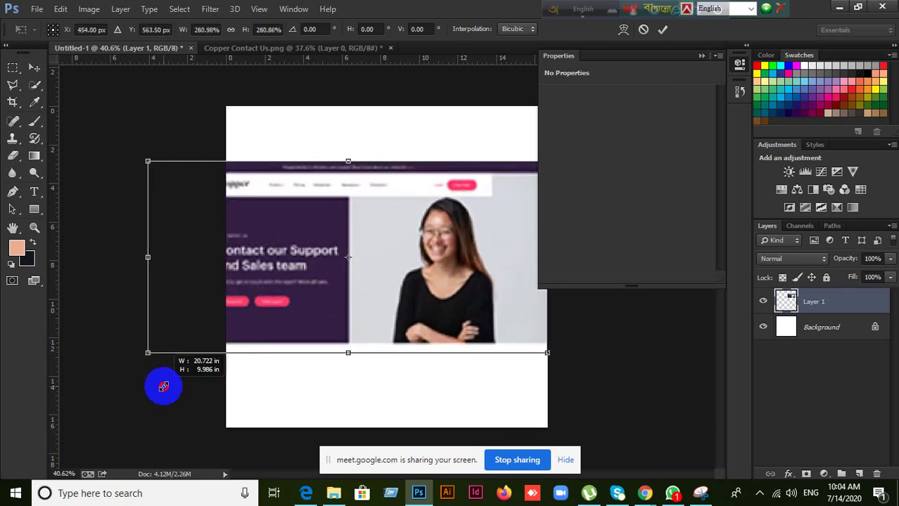
click(661, 29)
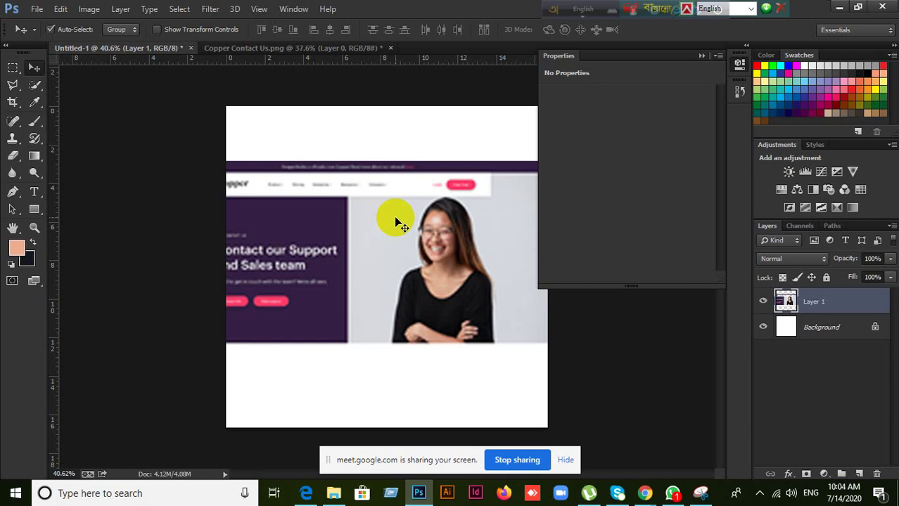
Delete Layer 1 from Untitled-1 and return to the Copper Contact Us.png document
click(257, 48)
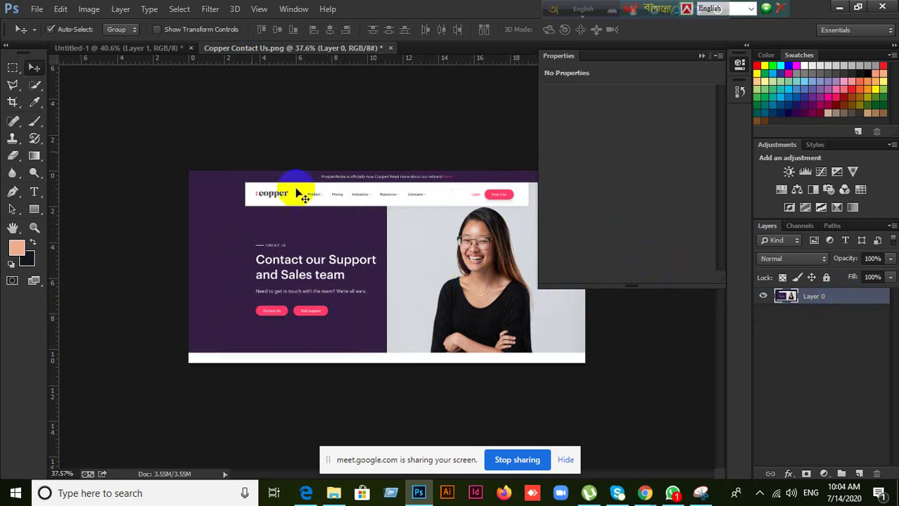
click(105, 53)
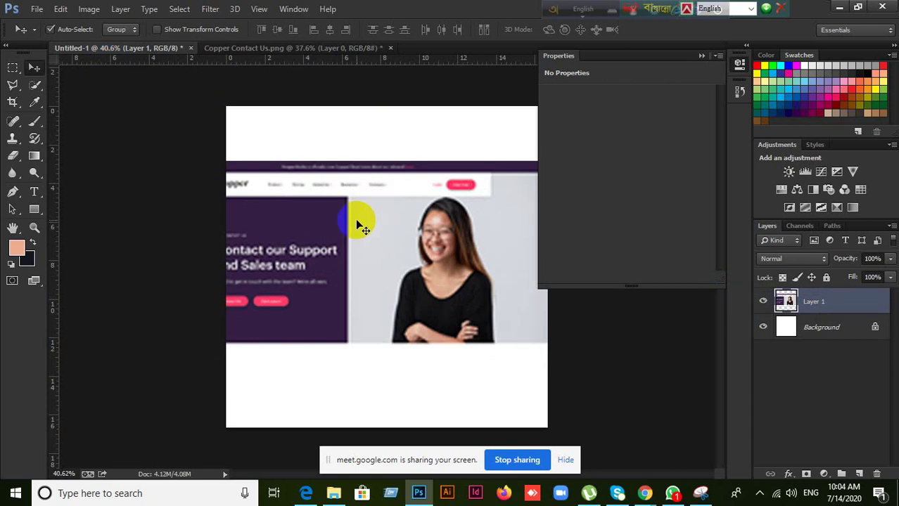
key(Delete)
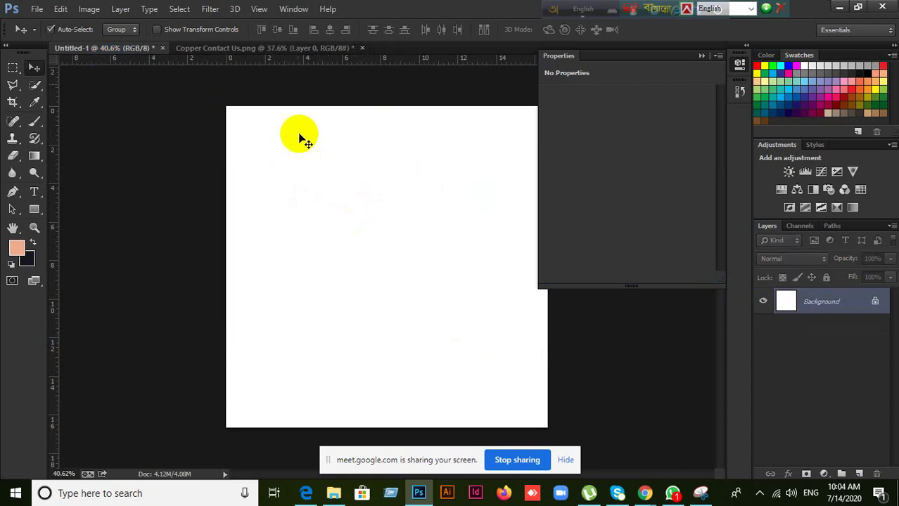
click(300, 53)
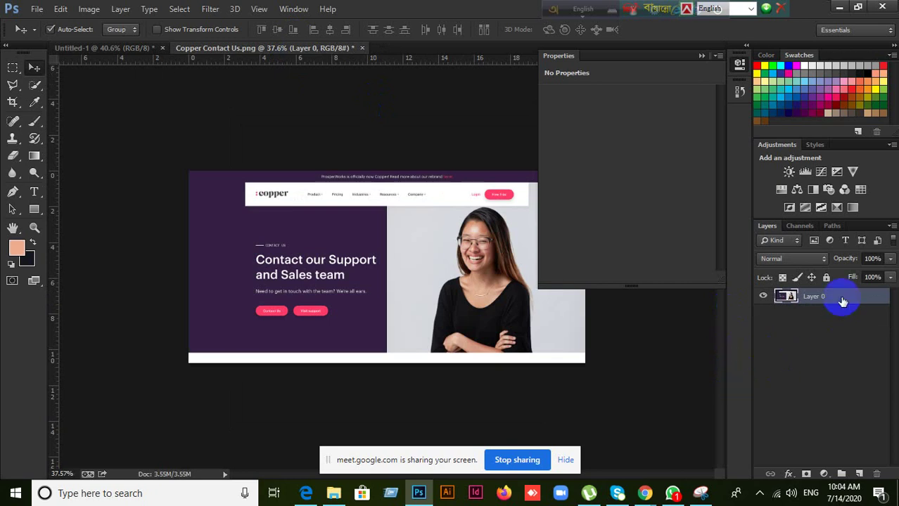
Convert Layer 0 to a smart object and drag it into Untitled-1 as Layer 1
right_click(843, 301)
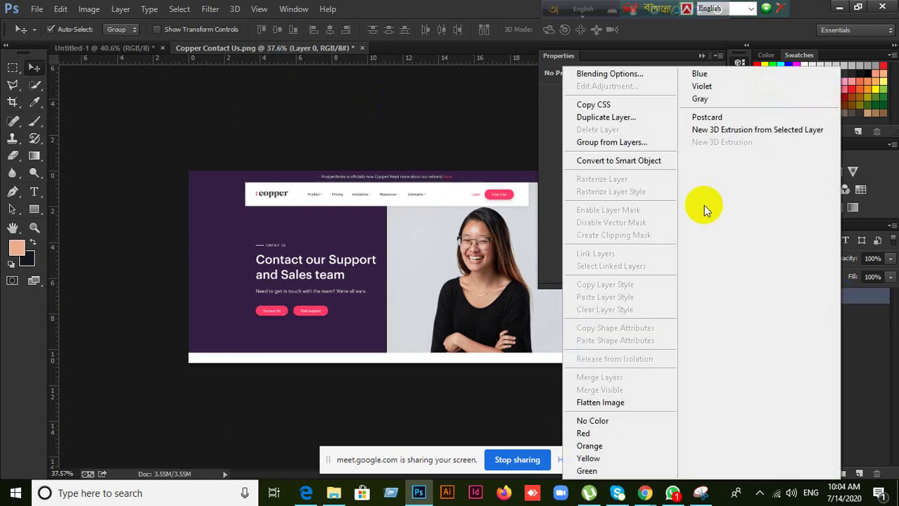
click(634, 167)
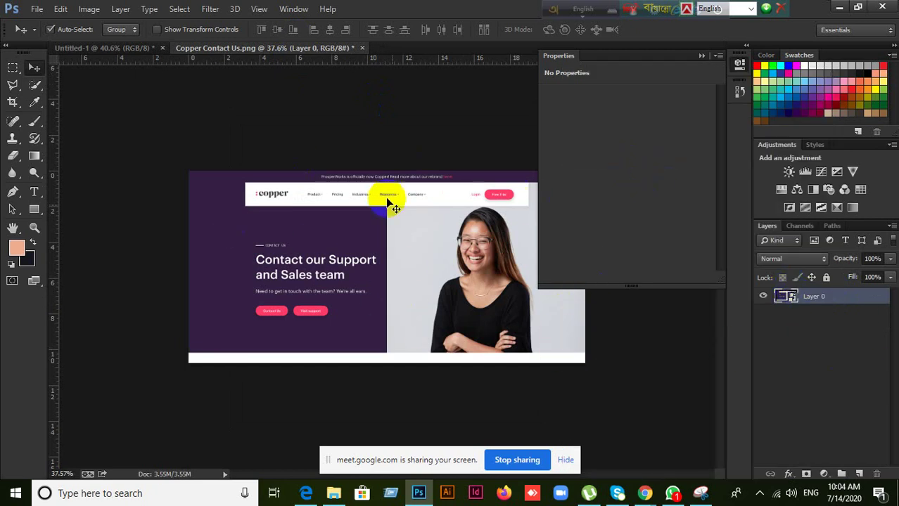
drag(522, 321, 418, 315)
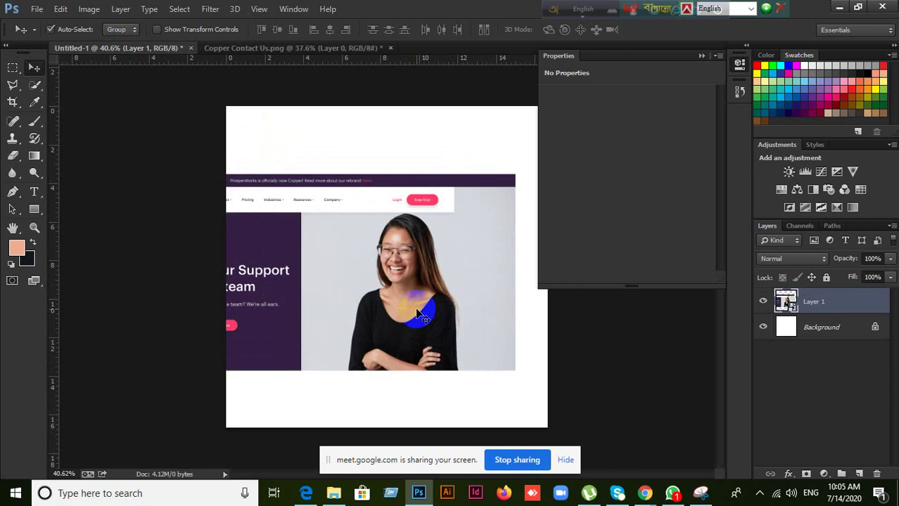
Scale the placed webpage image down to about 40%, then enlarge it across the canvas
key(ctrl+t)
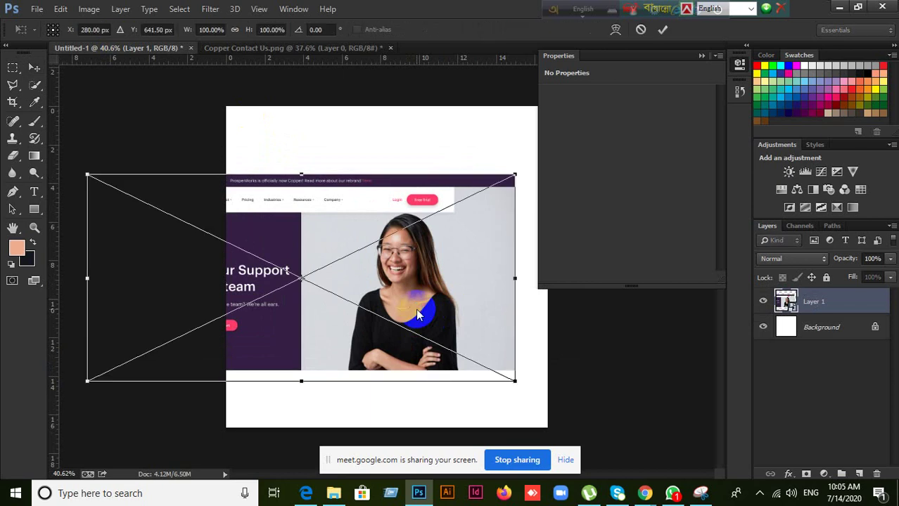
drag(87, 175, 367, 287)
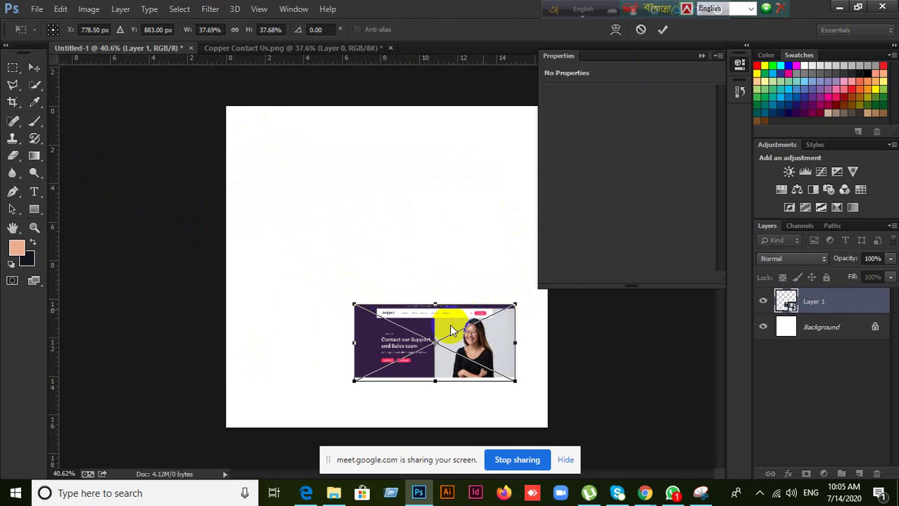
click(662, 30)
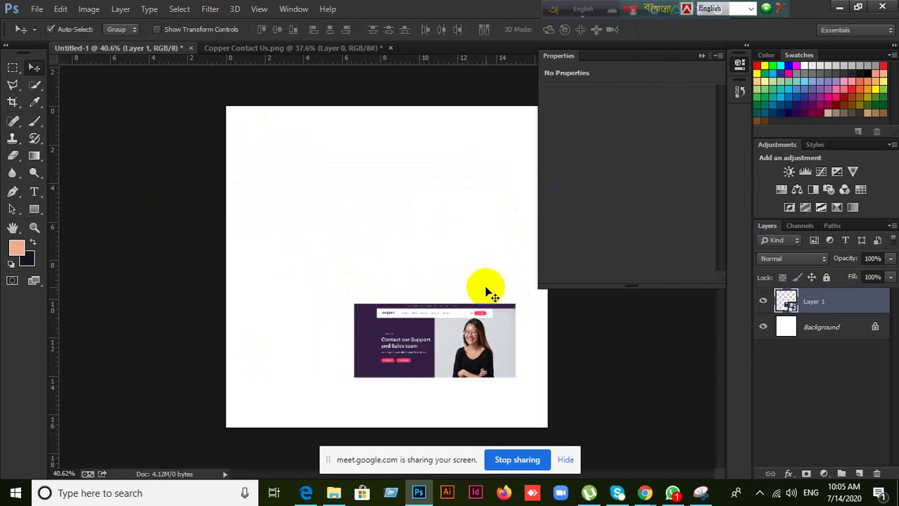
key(ctrl+t)
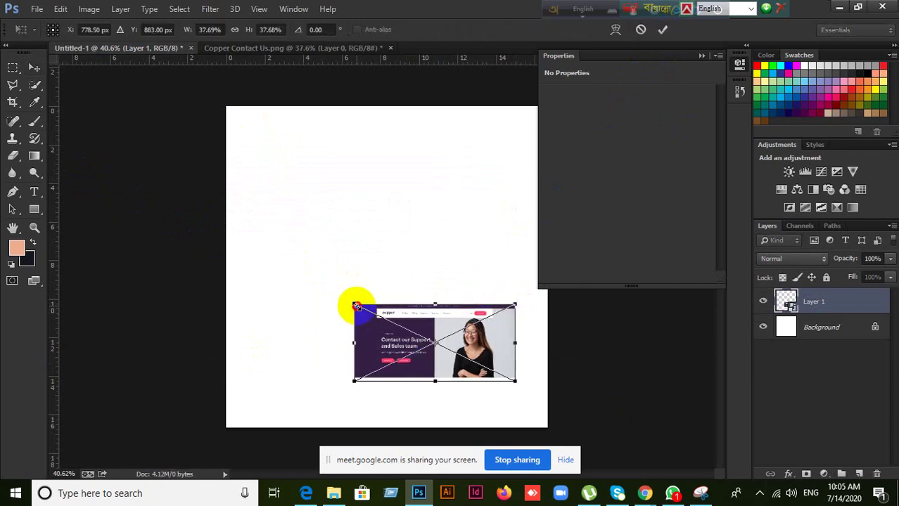
drag(356, 306, 97, 145)
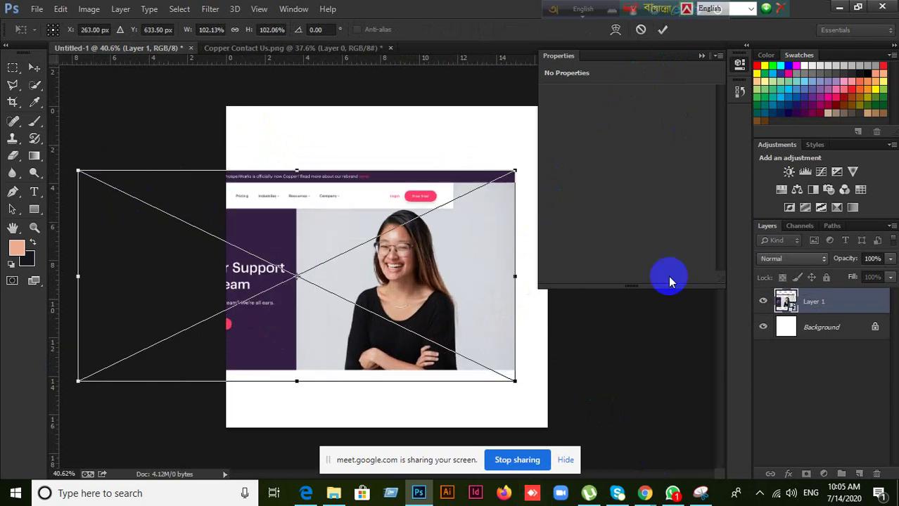
click(661, 29)
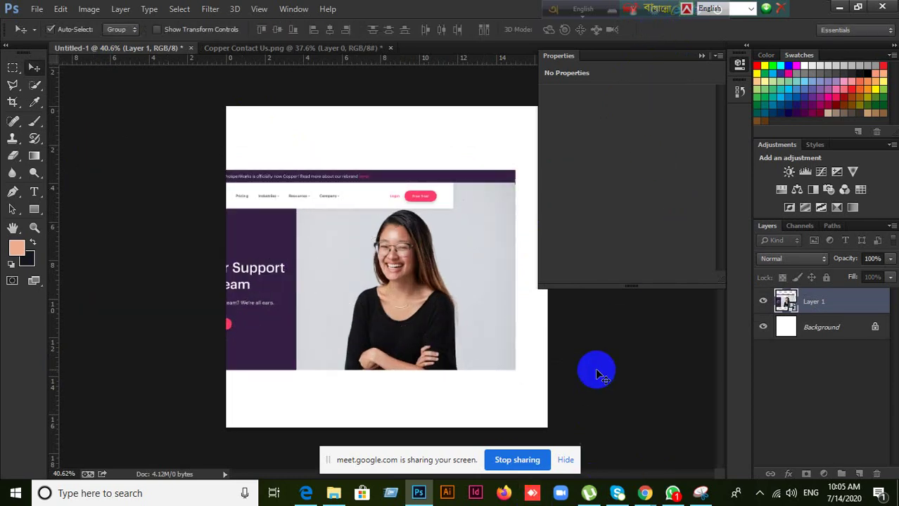
Rescale the webpage image to about 79% to fit the canvas width and move it up
key(ctrl+t)
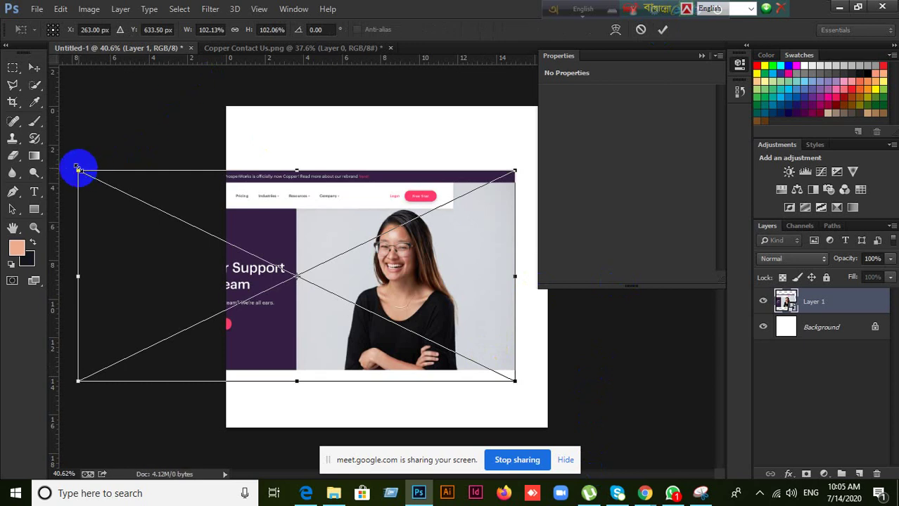
drag(78, 170, 374, 315)
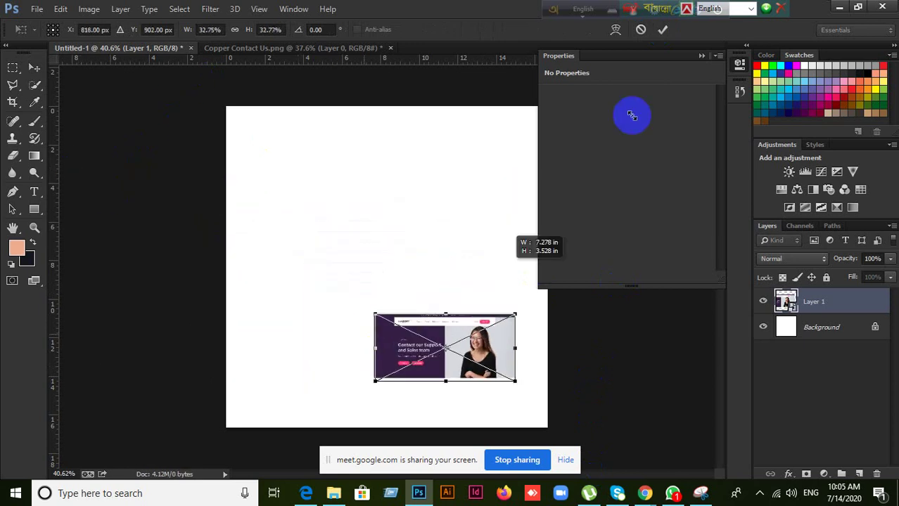
click(663, 29)
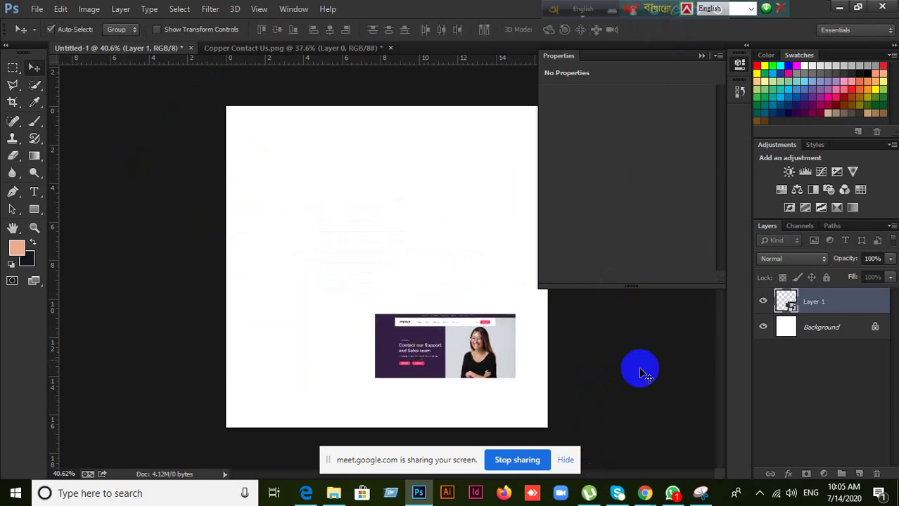
key(ctrl+t)
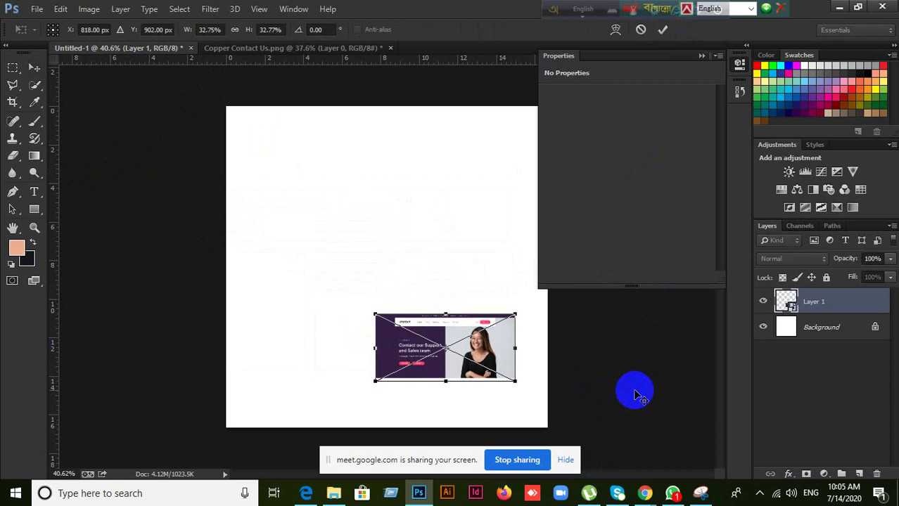
drag(374, 313, 178, 219)
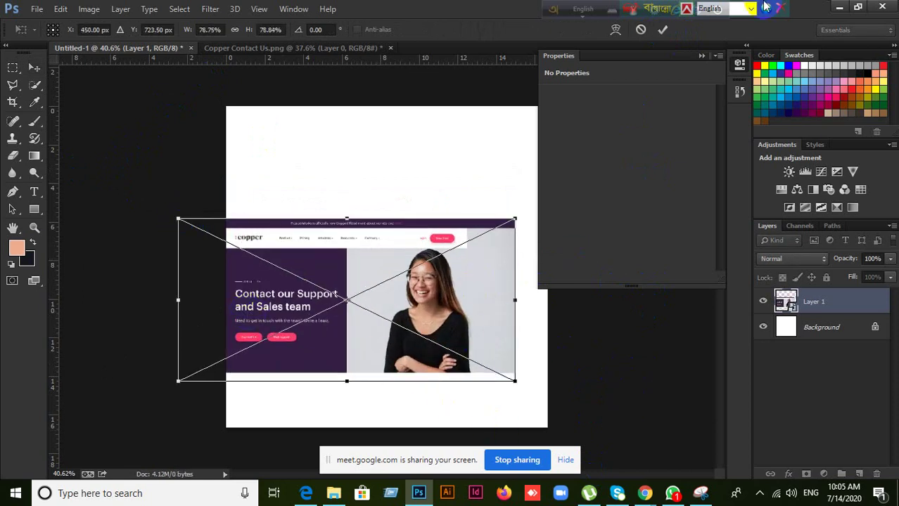
click(661, 30)
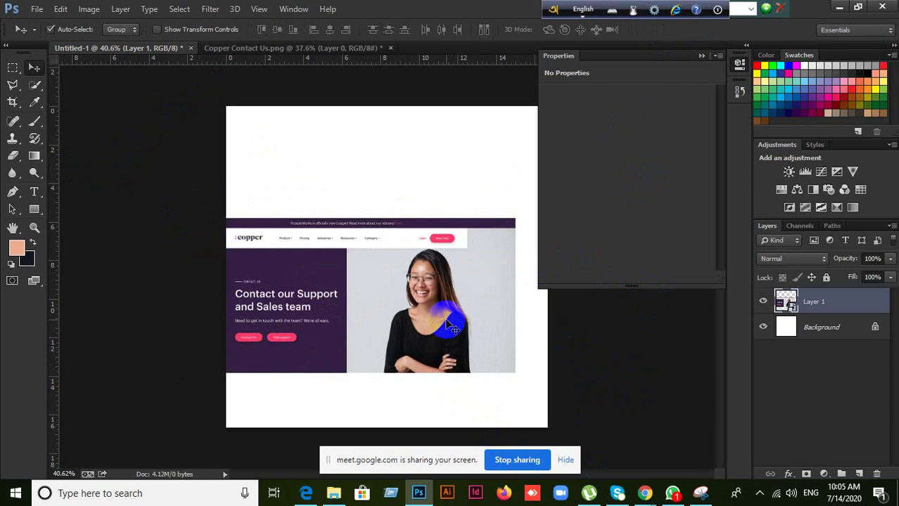
drag(448, 320, 453, 270)
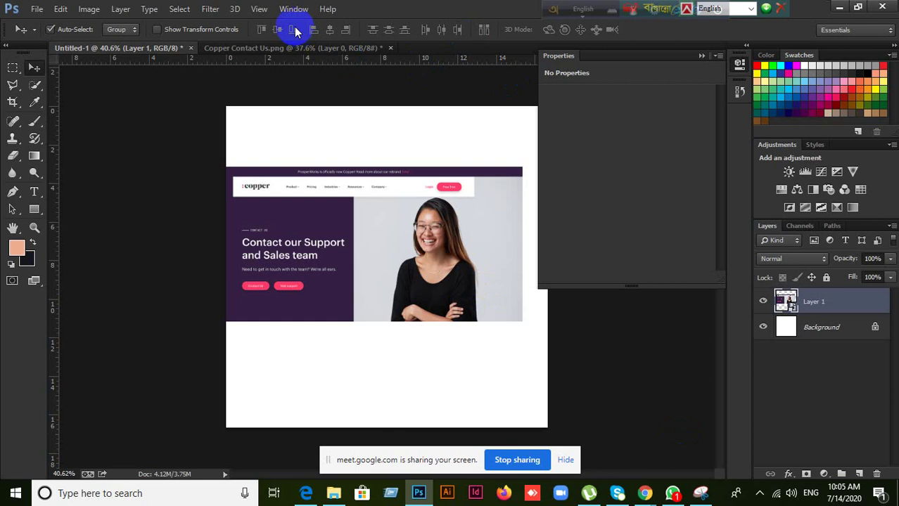
Rasterize Layer 0 in the Copper Contact Us document
click(304, 49)
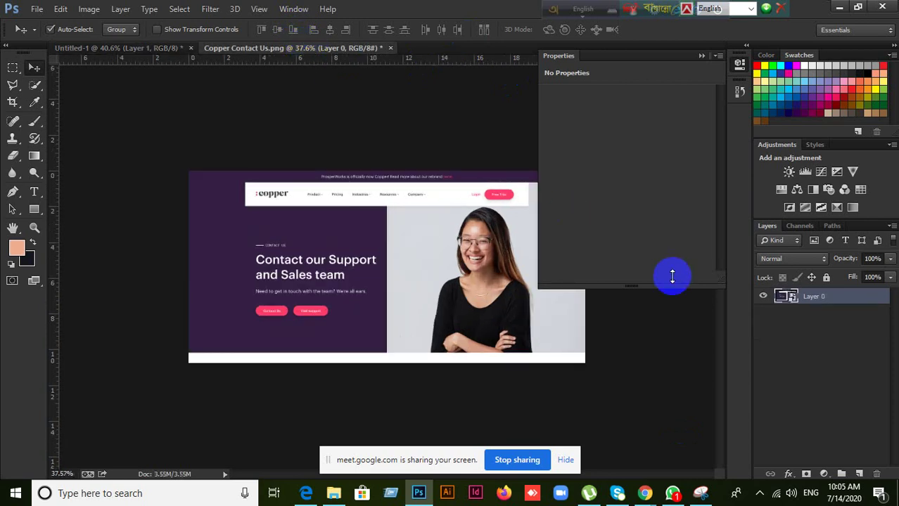
right_click(827, 298)
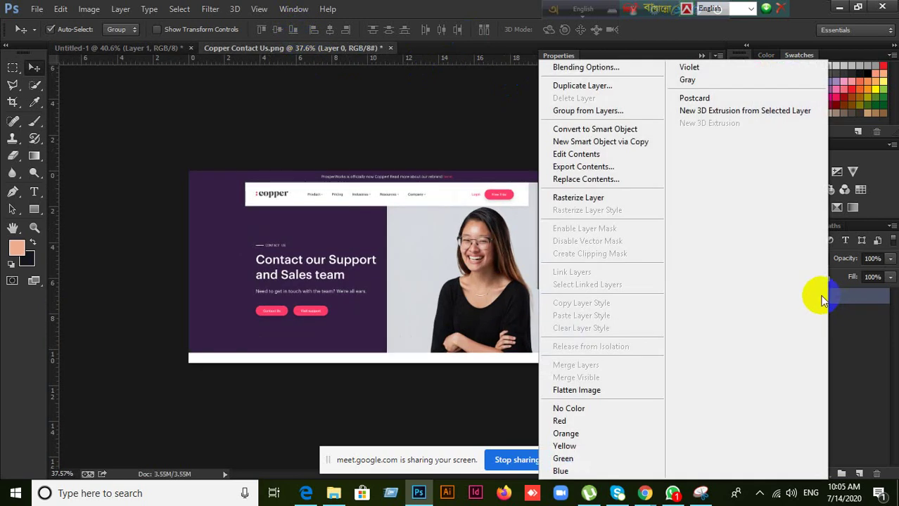
click(863, 345)
right_click(843, 297)
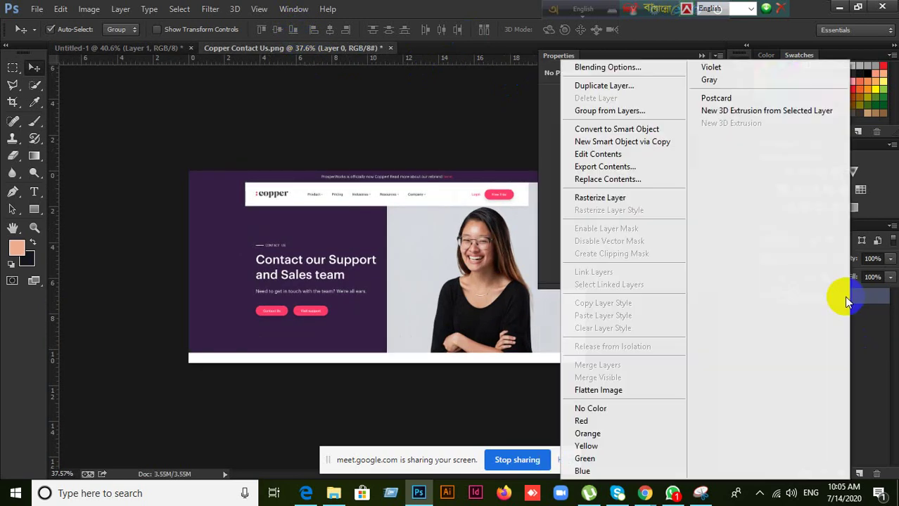
click(606, 204)
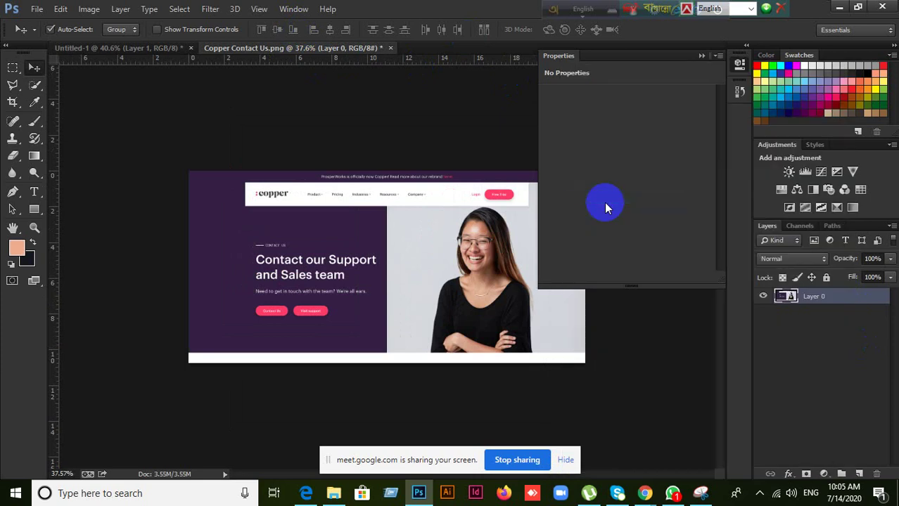
right_click(815, 299)
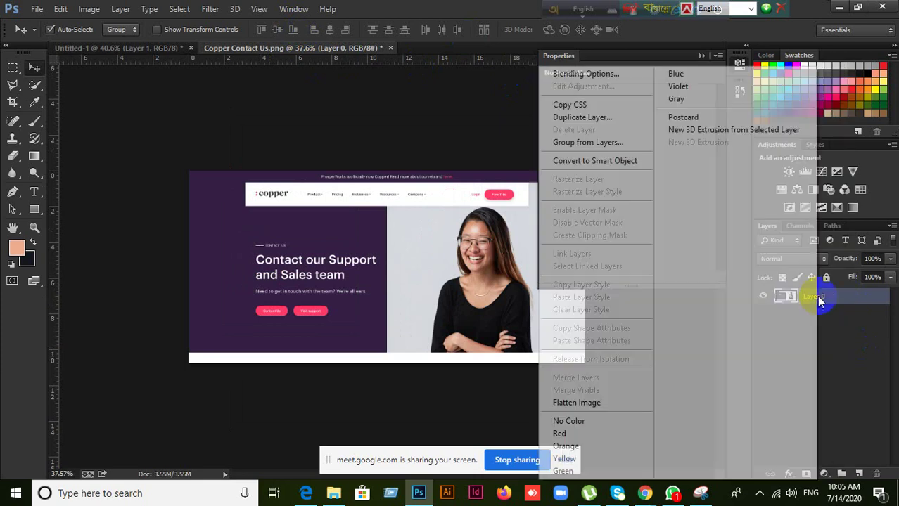
click(843, 353)
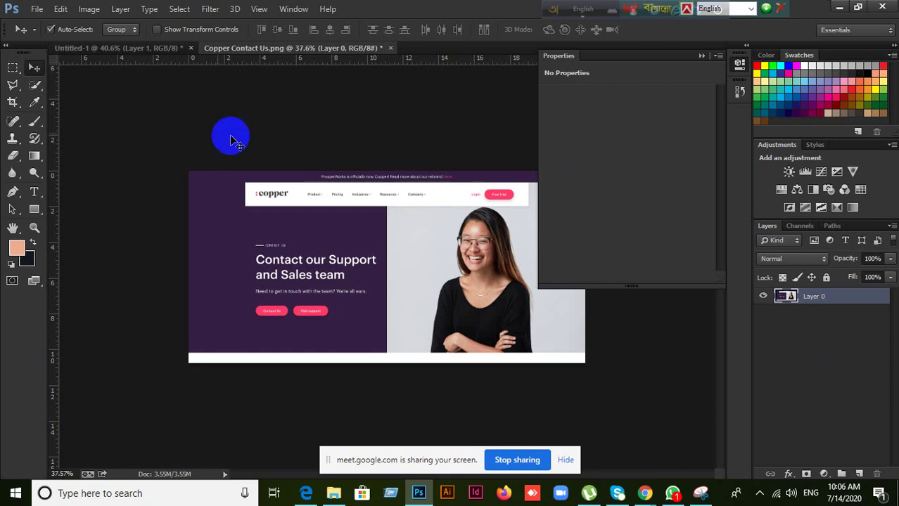
Copy the Copper layer into Untitled-1, then close Copper Contact Us without saving
drag(230, 134, 19, 37)
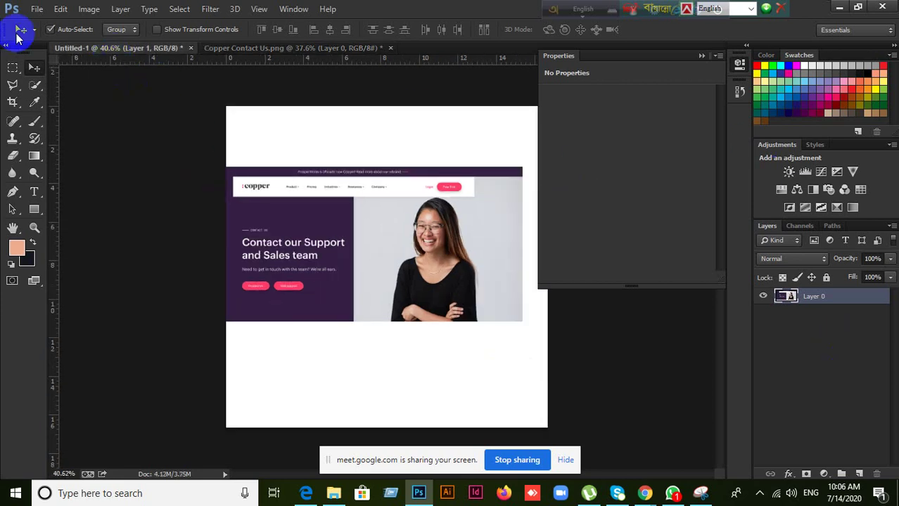
click(35, 10)
click(236, 49)
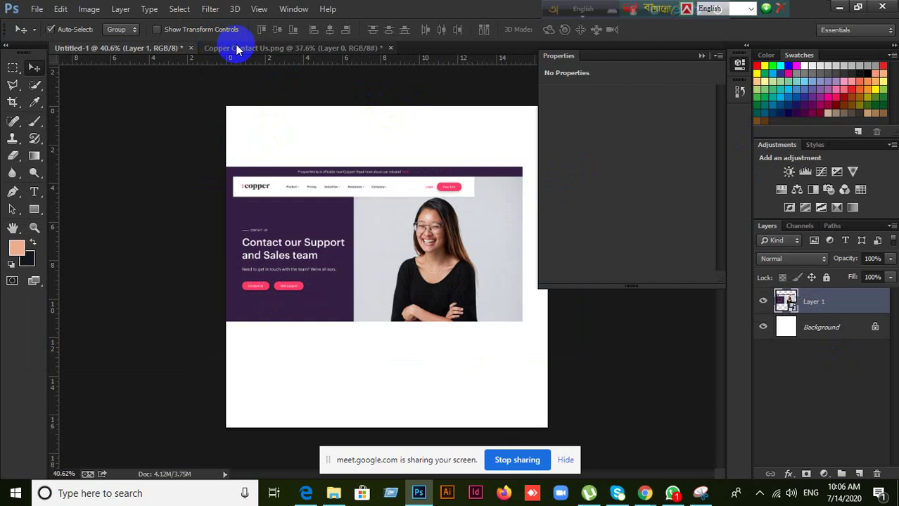
click(391, 48)
click(454, 195)
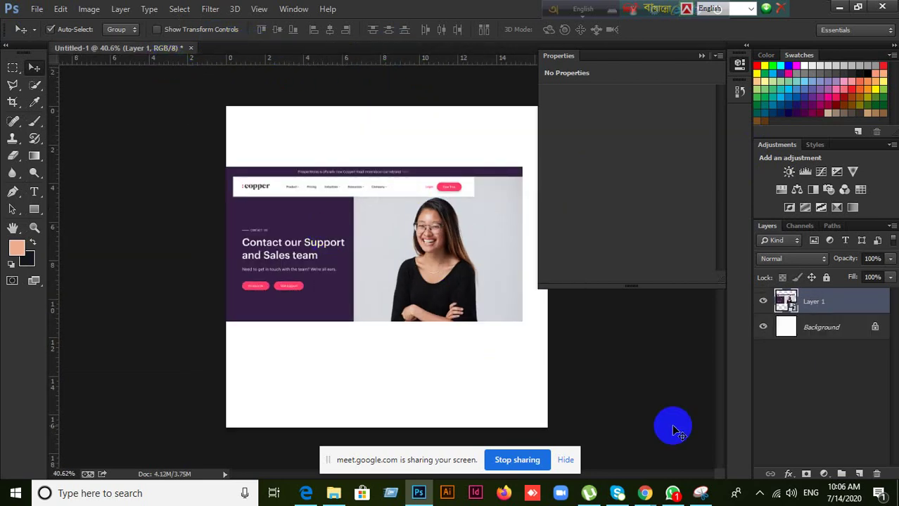
Delete the webpage image layer from Untitled-1
key(Delete)
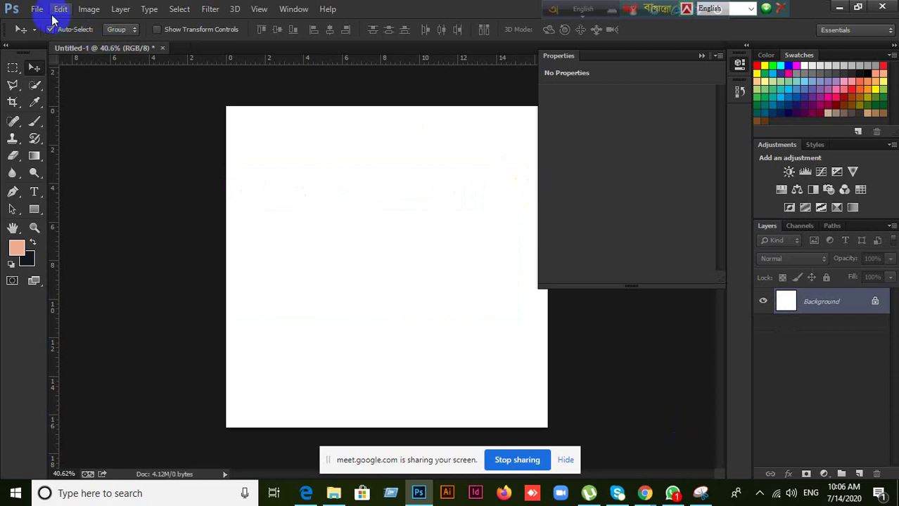
click(37, 9)
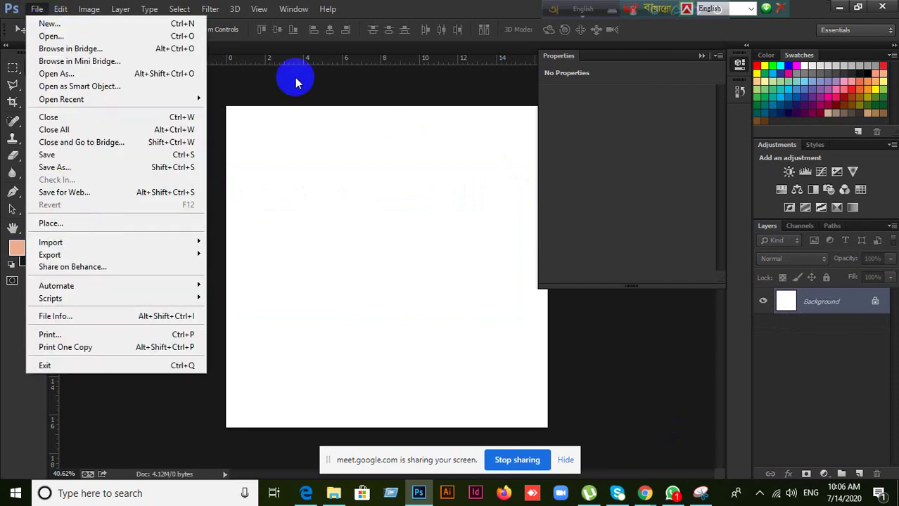
click(375, 6)
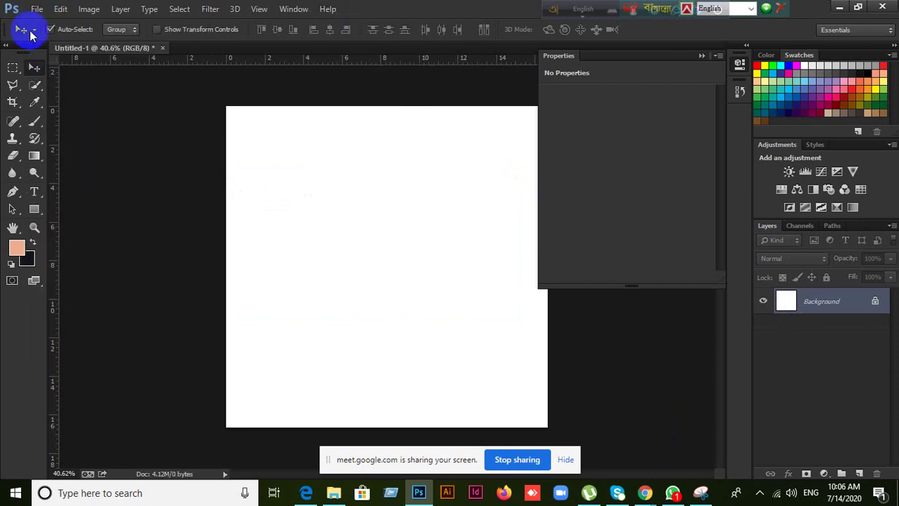
Place Copper Contact Us from the Desktop into Untitled-1 with File > Place
click(35, 10)
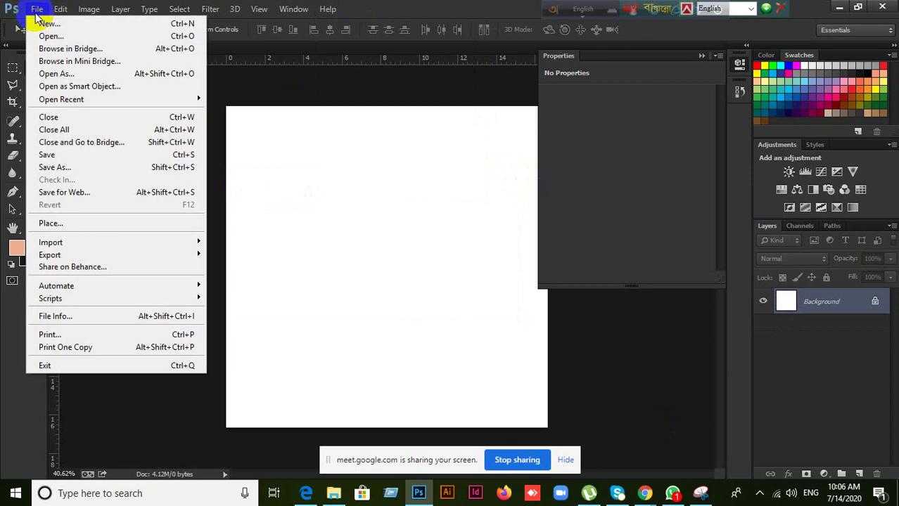
click(60, 224)
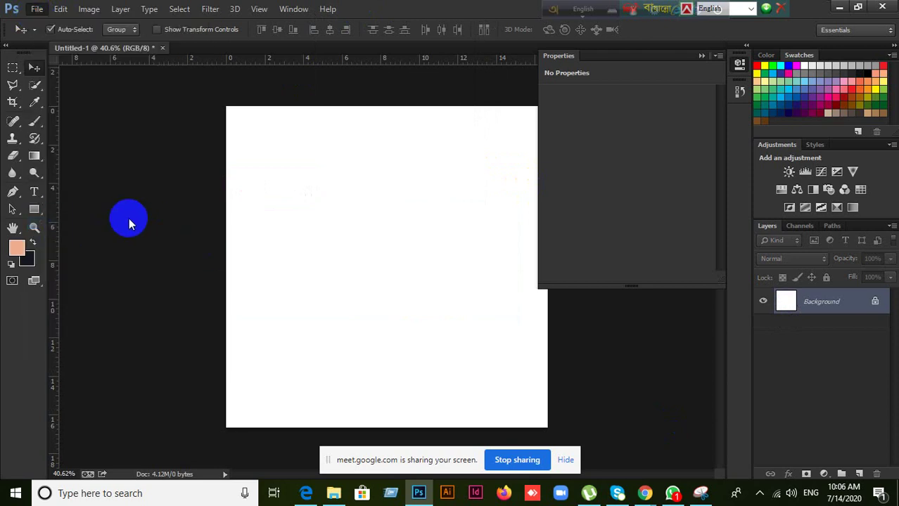
scroll(563, 237, down, 2)
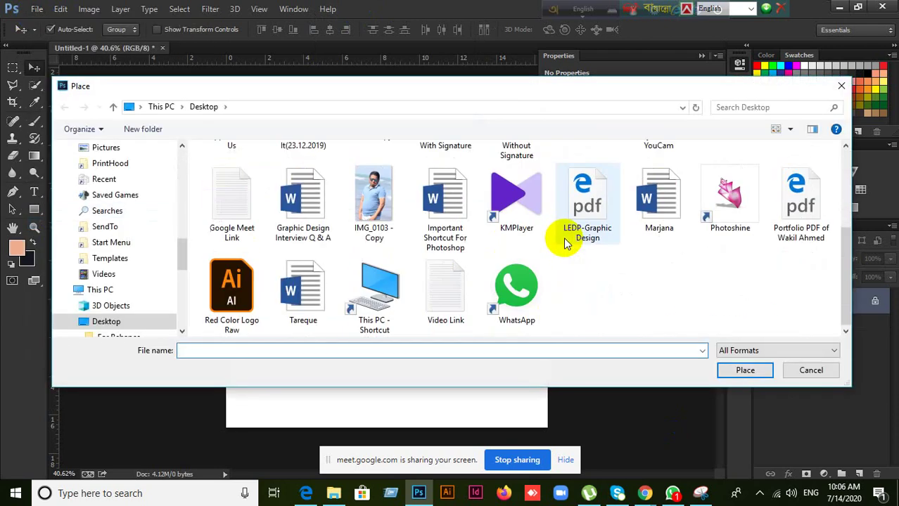
scroll(564, 237, up, 1)
click(231, 186)
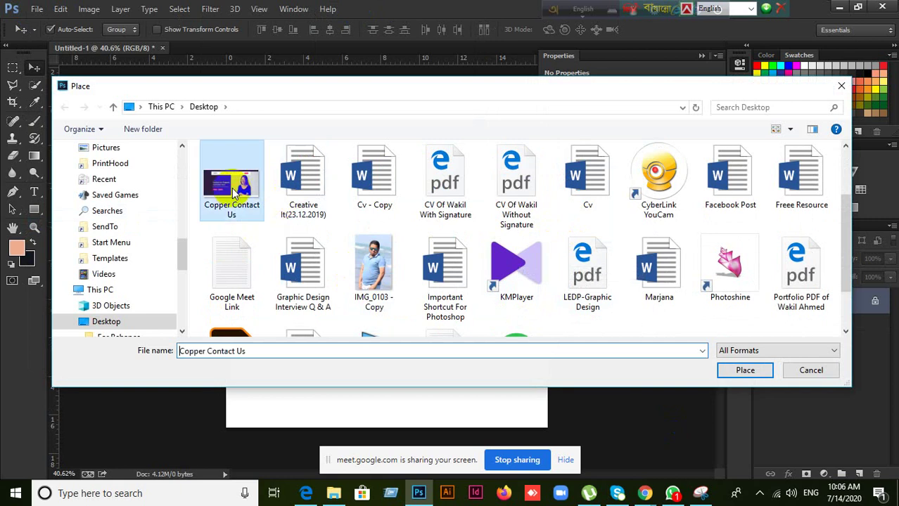
click(744, 370)
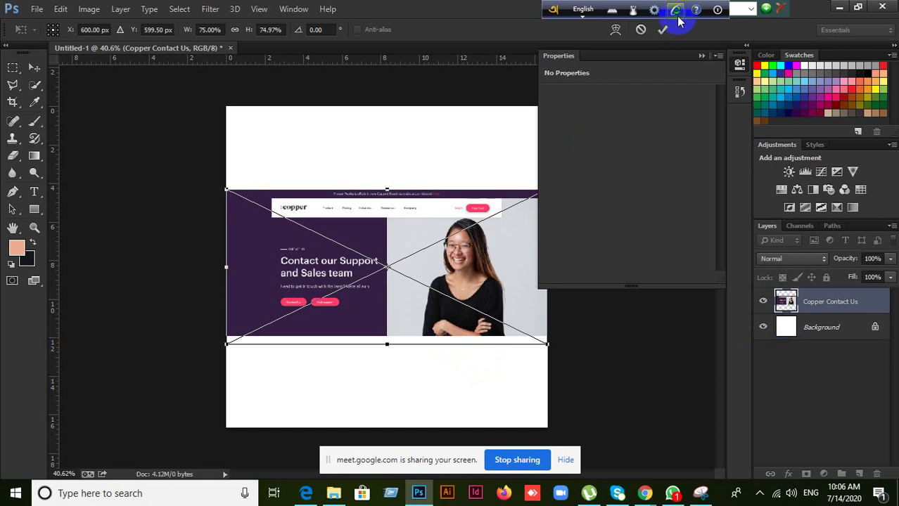
Commit the placed Copper Contact Us image, then resize it from about 47% to about 76%
click(664, 30)
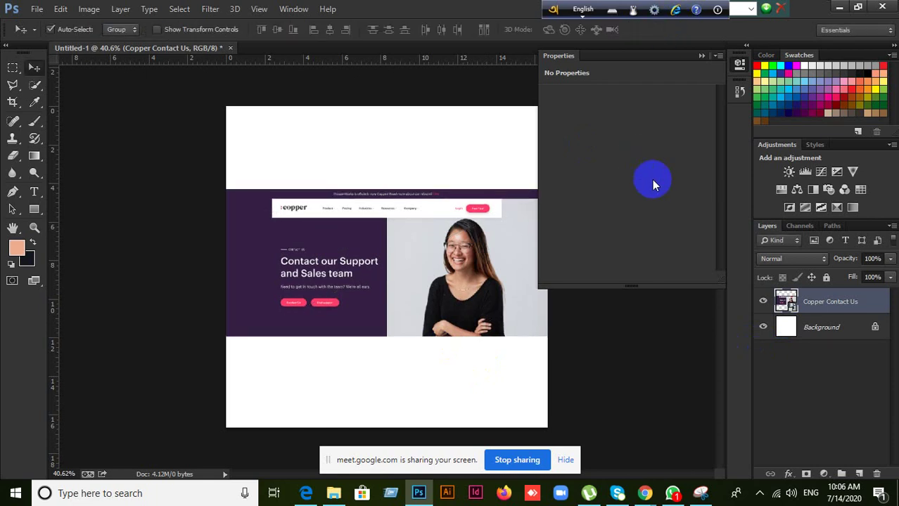
click(786, 304)
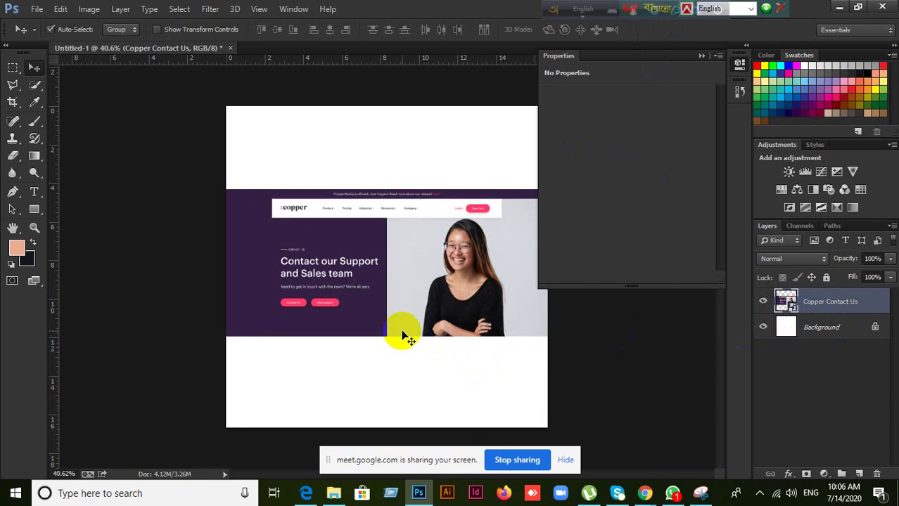
key(ctrl+t)
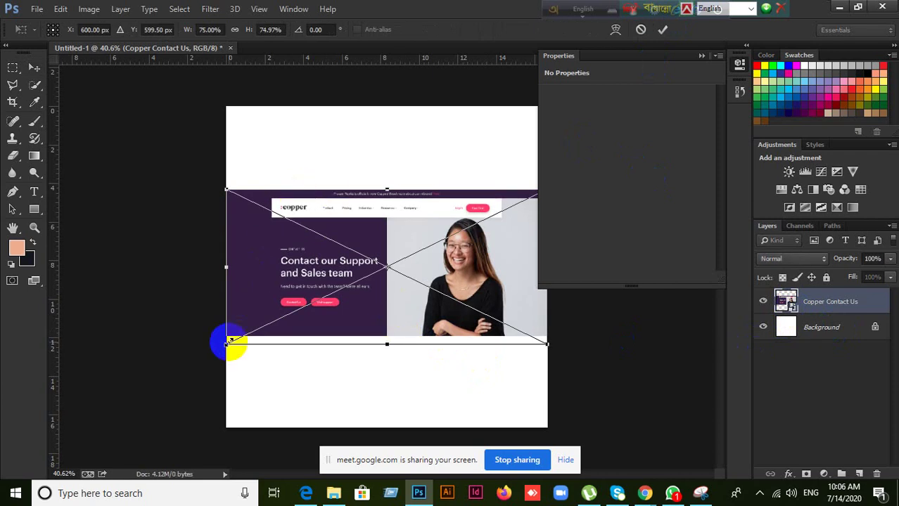
drag(227, 343, 344, 286)
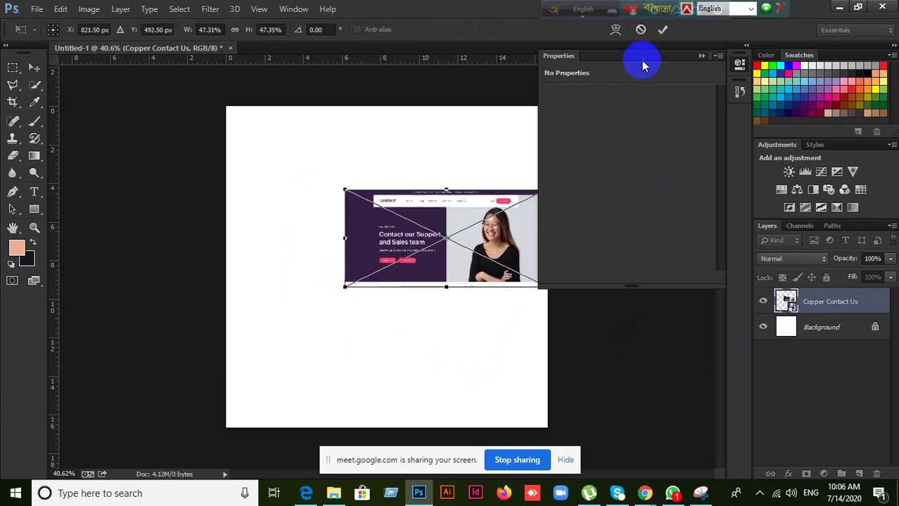
click(663, 29)
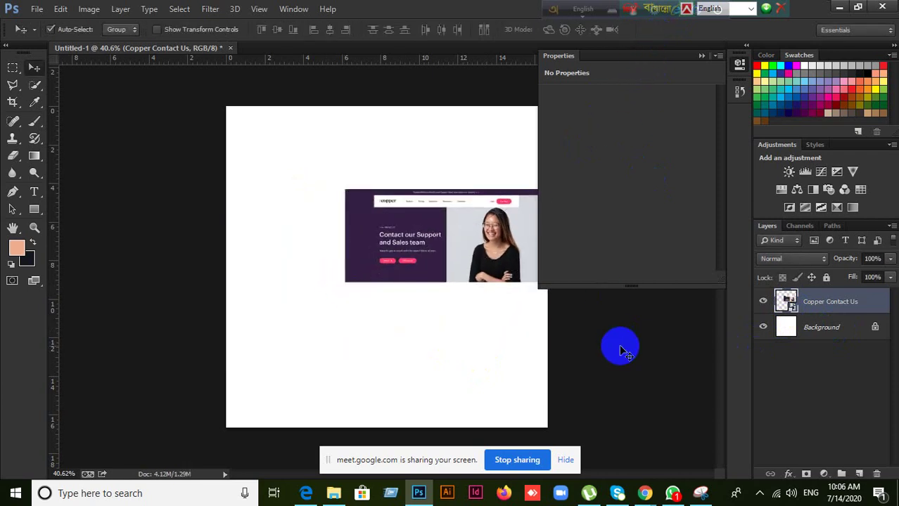
key(ctrl+t)
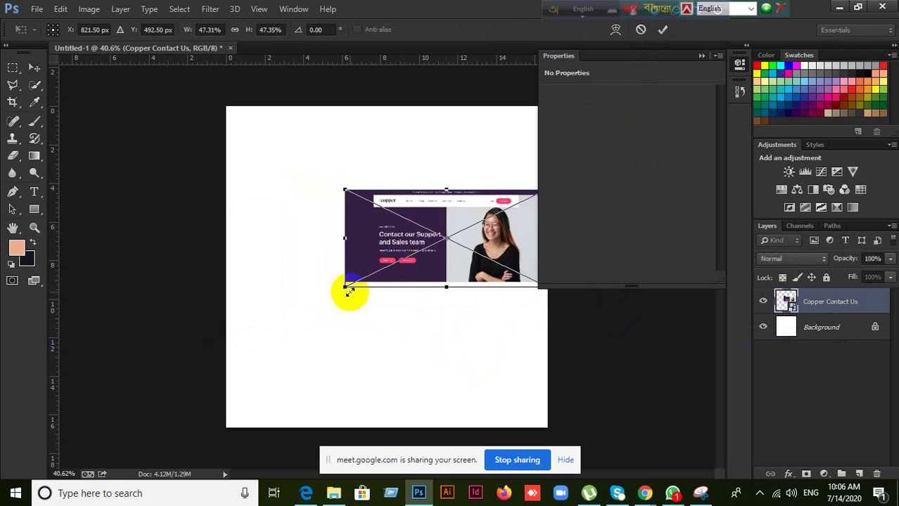
drag(347, 289, 227, 355)
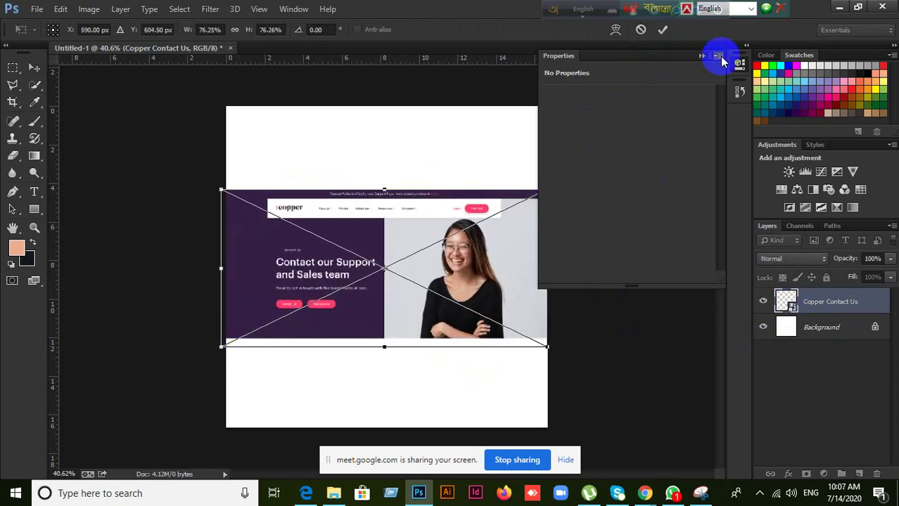
click(663, 30)
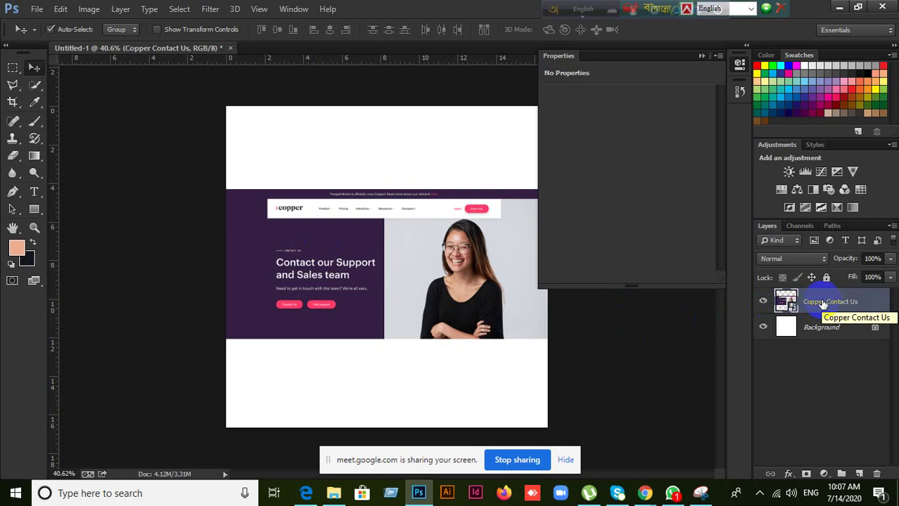
Rasterize the Copper Contact Us layer, then delete it
right_click(821, 301)
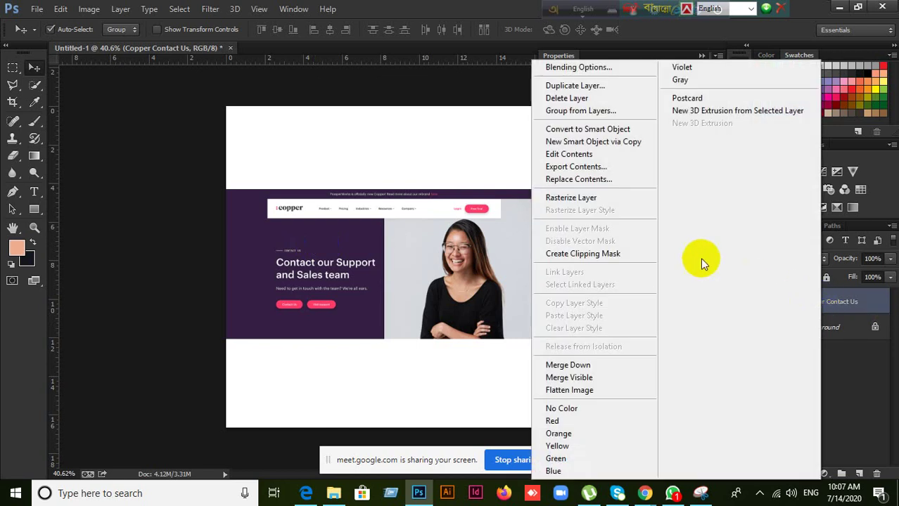
click(595, 198)
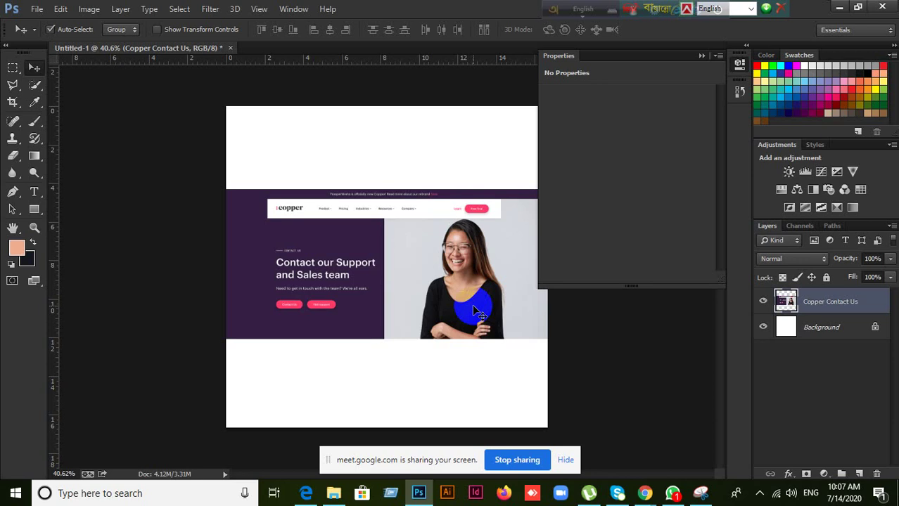
key(Delete)
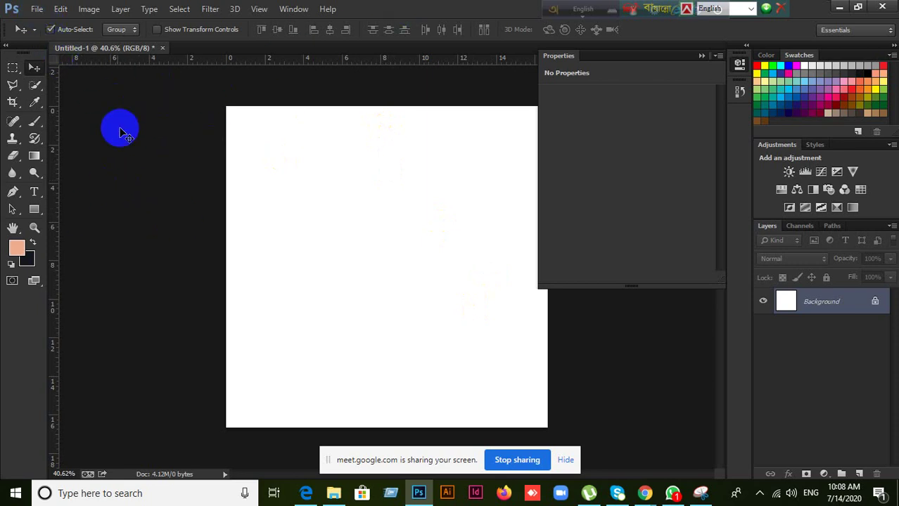
Open Copper Contact Us.png from the Desktop with File > Open
click(36, 8)
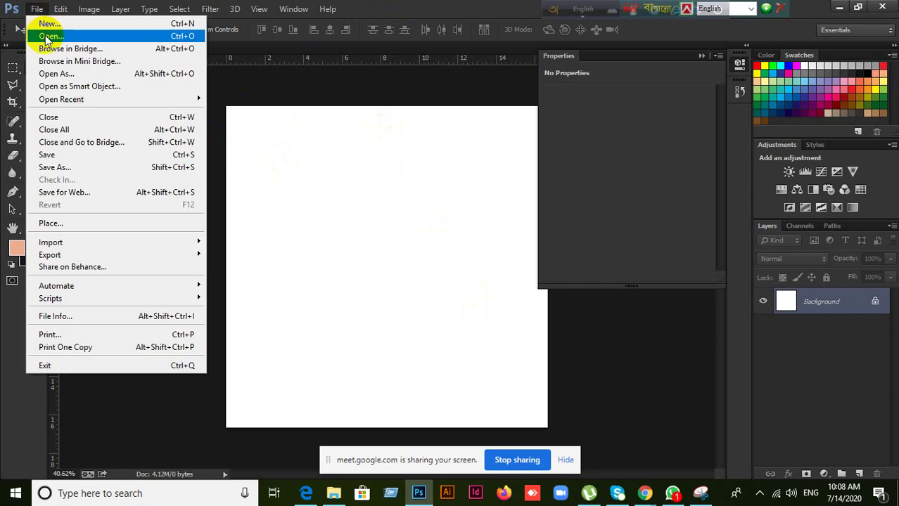
click(38, 33)
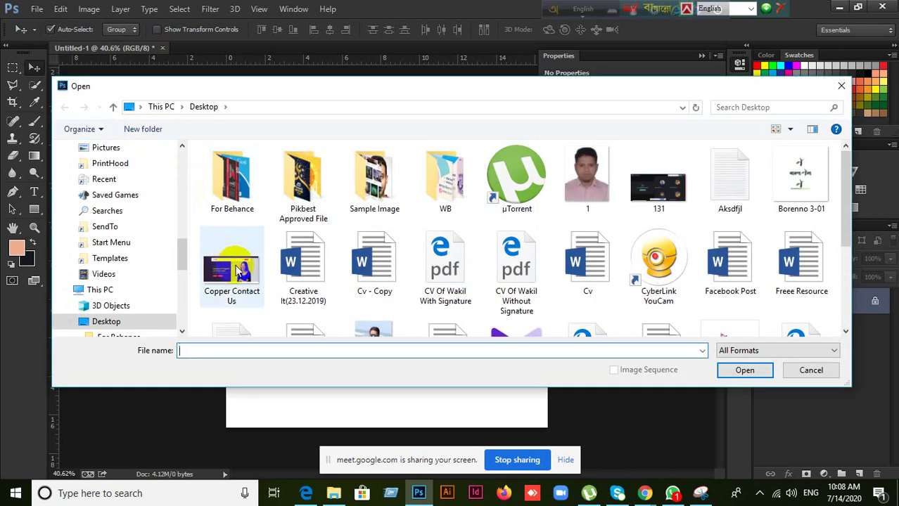
click(227, 247)
click(745, 371)
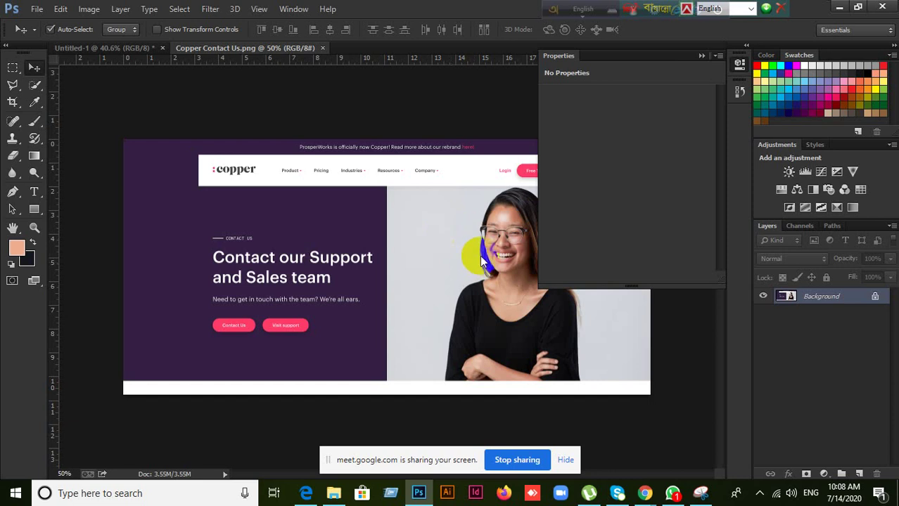
Admit the waiting Meet participant, then return to Photoshop's Copper Contact Us image
mouse_move(644, 493)
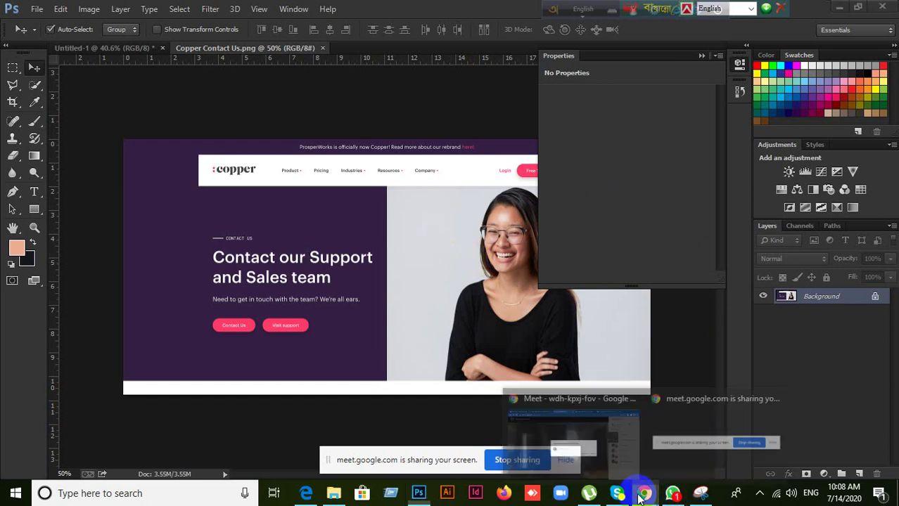
click(569, 443)
click(581, 302)
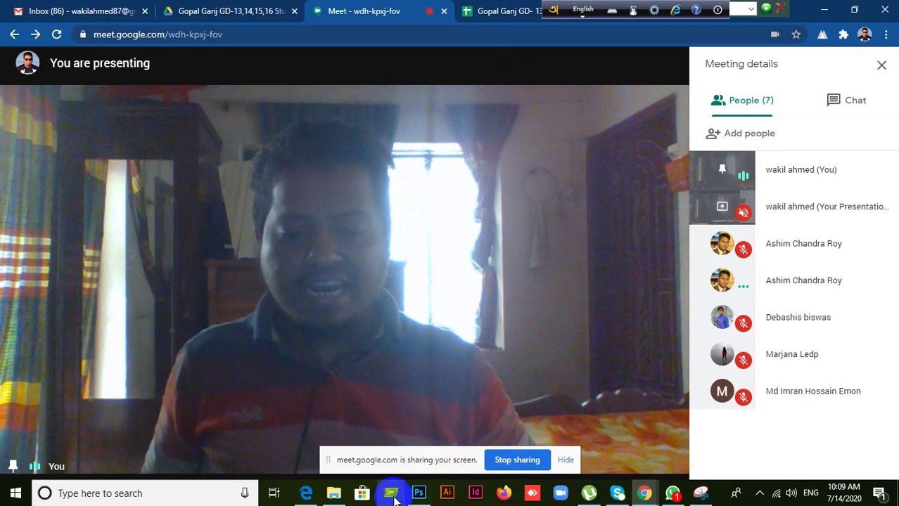
click(418, 494)
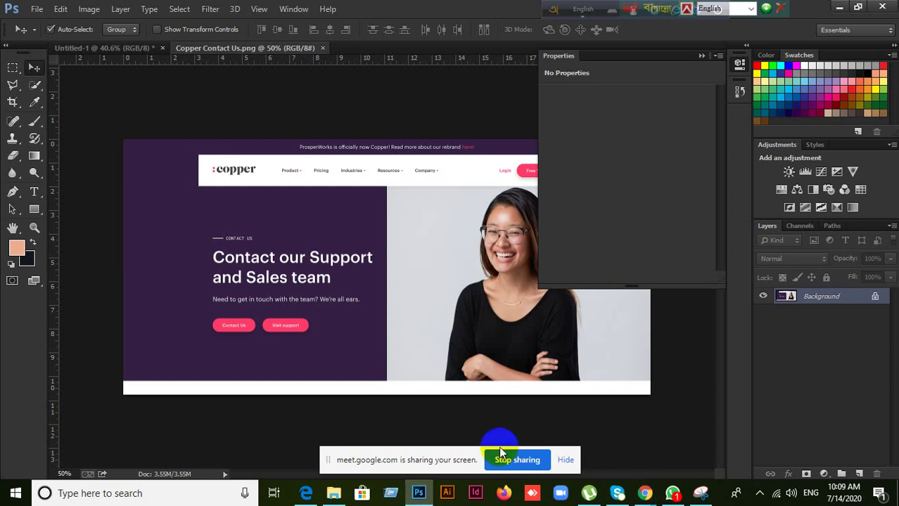
Unlock the Copper Contact Us Background as Layer 0 and convert it to a smart object
click(874, 296)
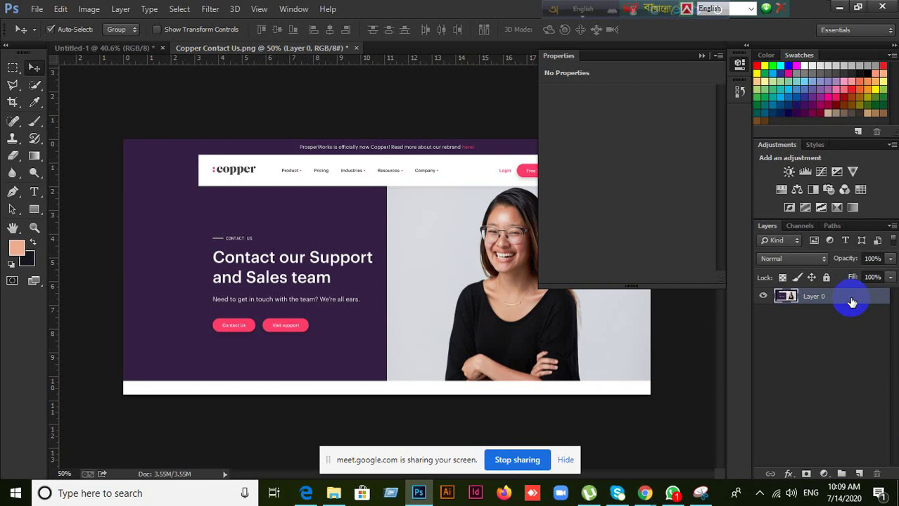
right_click(851, 302)
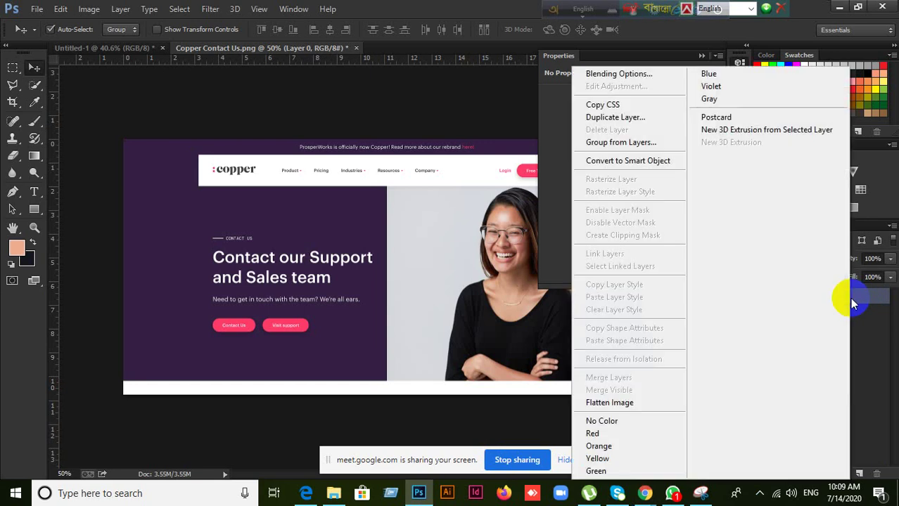
click(647, 161)
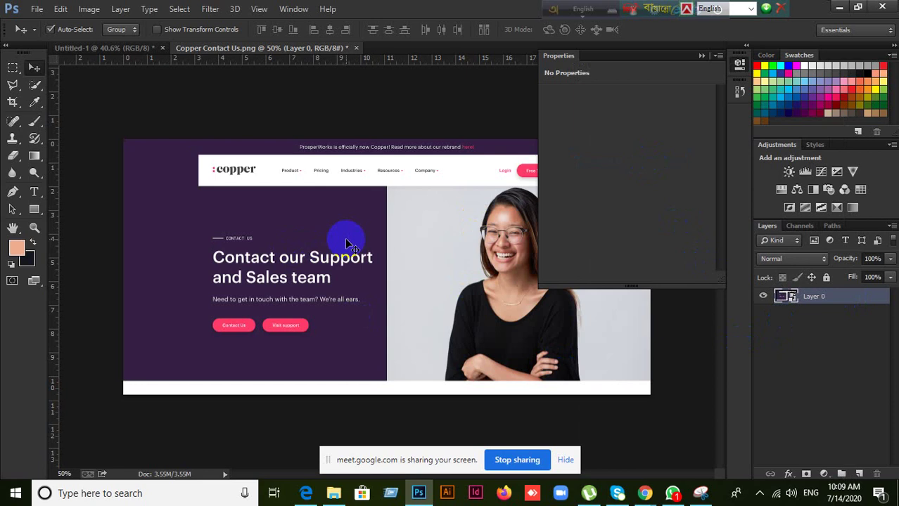
click(787, 308)
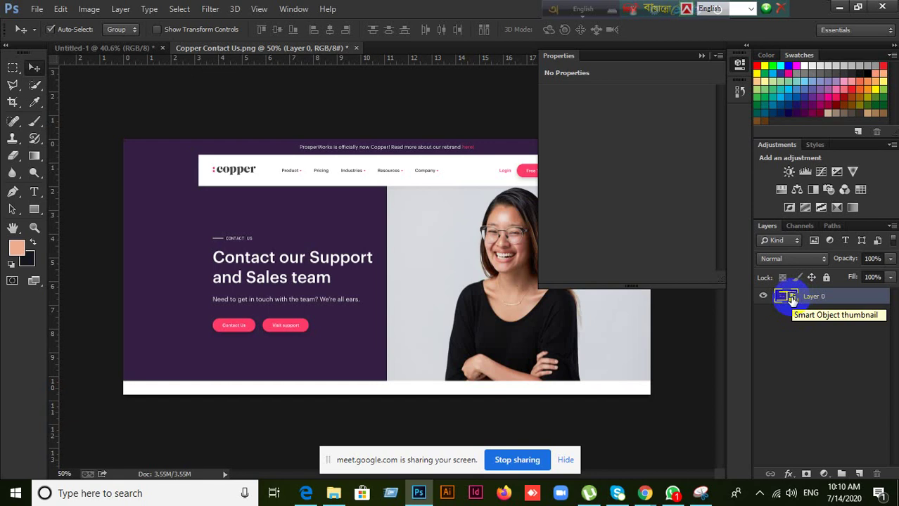
Open the Layer 0 smart object's contents as a separate Layer 0.psb document
double_click(791, 298)
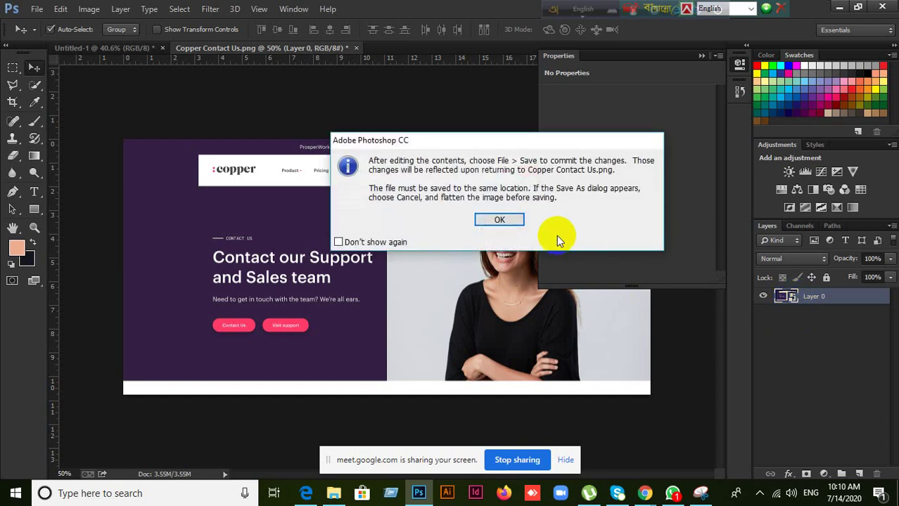
click(513, 224)
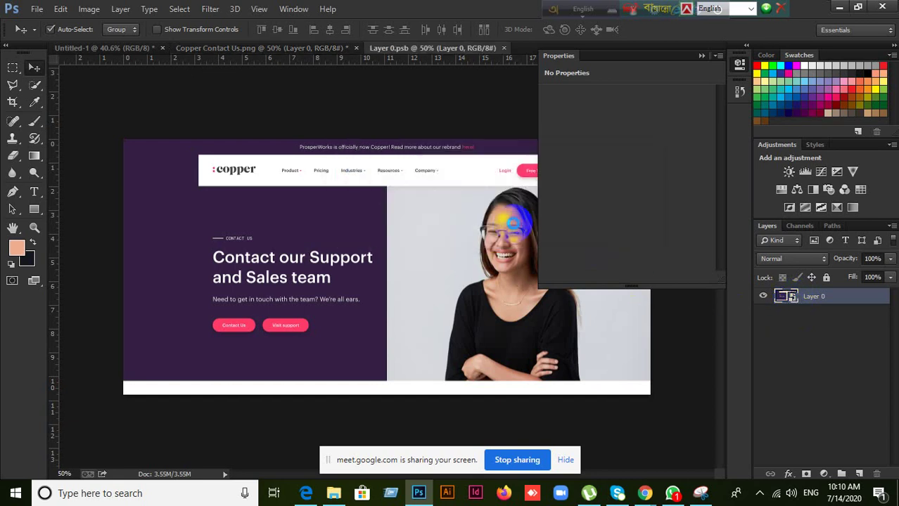
click(249, 53)
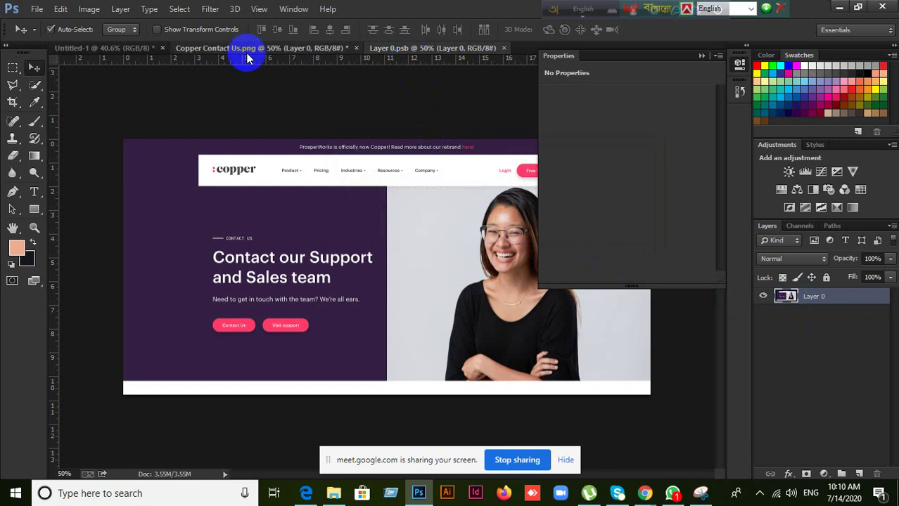
click(426, 52)
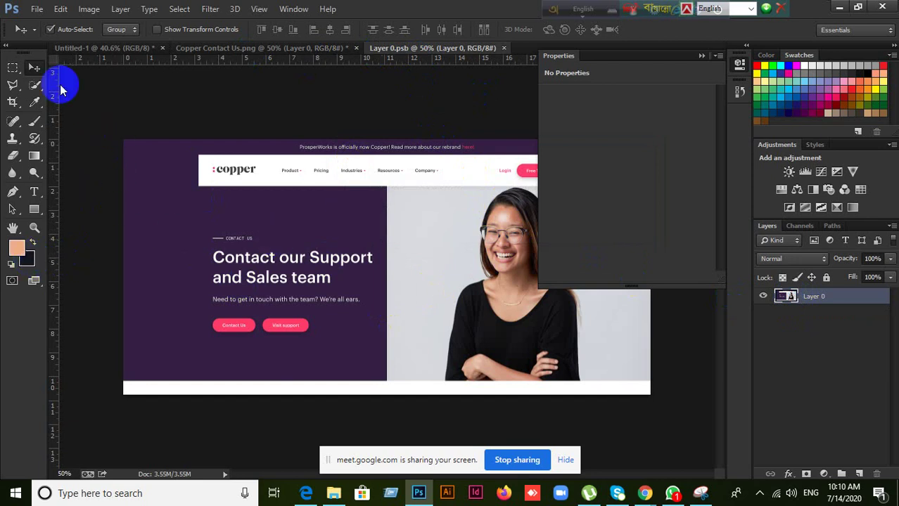
Bring up the File menu's list of commands
click(36, 9)
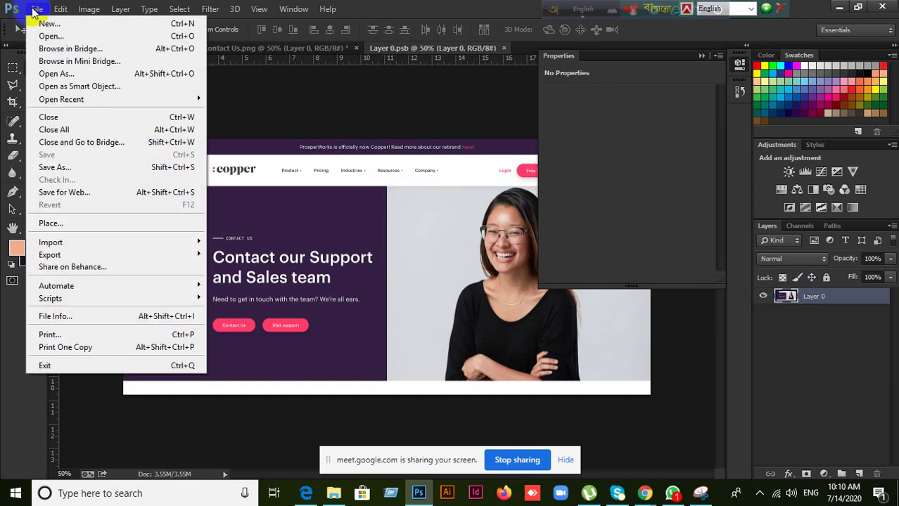
click(329, 9)
click(419, 5)
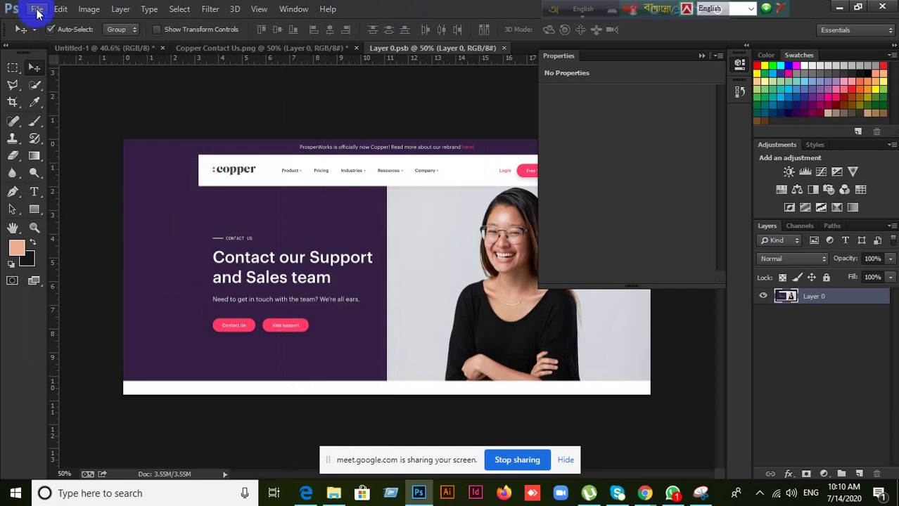
click(37, 10)
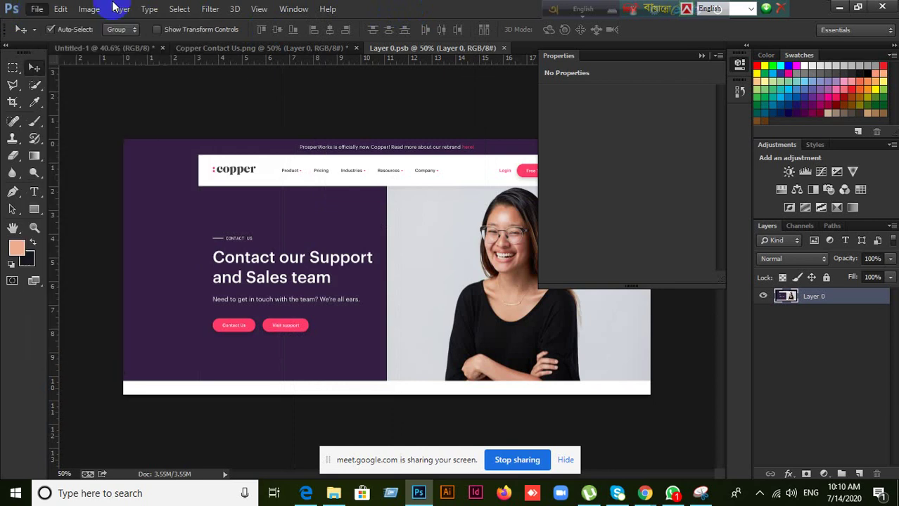
click(453, 6)
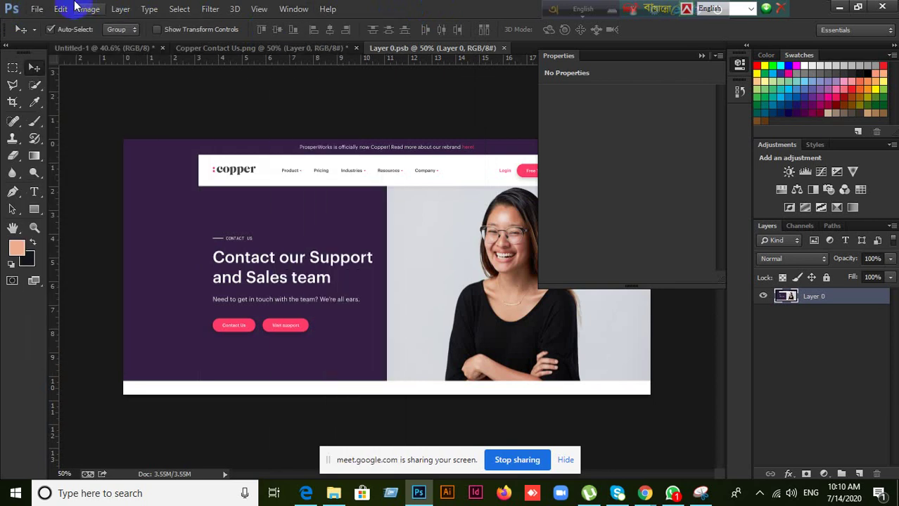
click(38, 8)
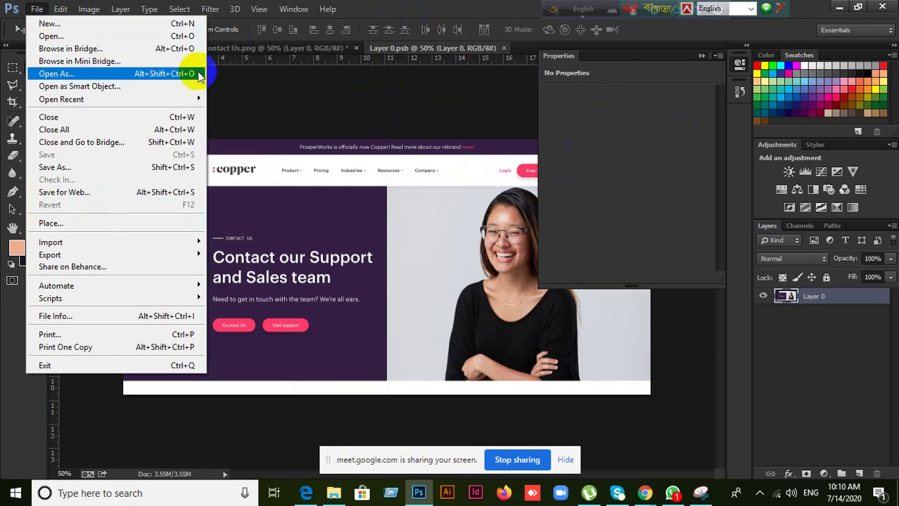
Open the Desktop beach photo IMG_0103 - Copy via File > Open
click(44, 36)
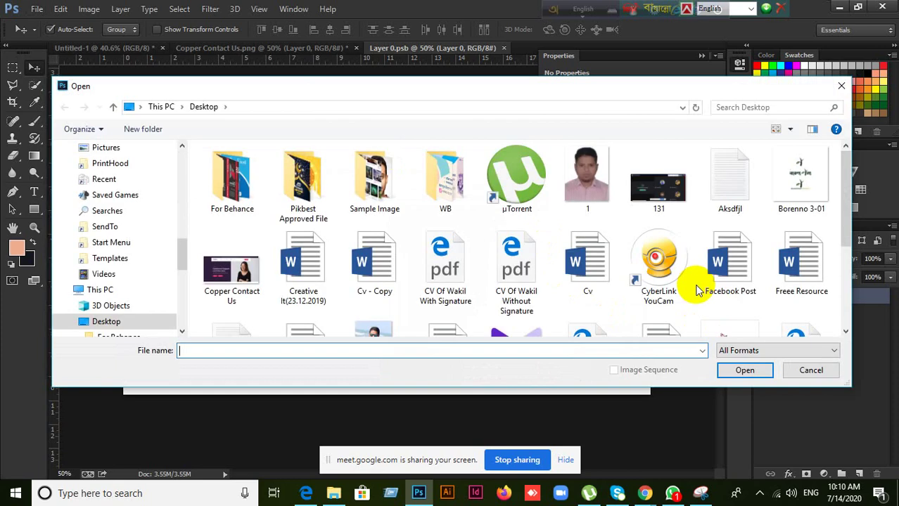
scroll(622, 286, down, 2)
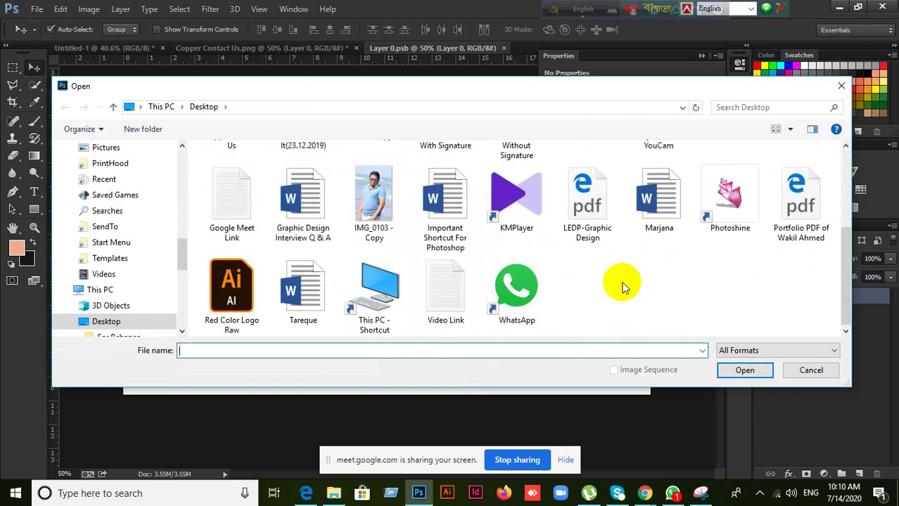
scroll(622, 285, up, 1)
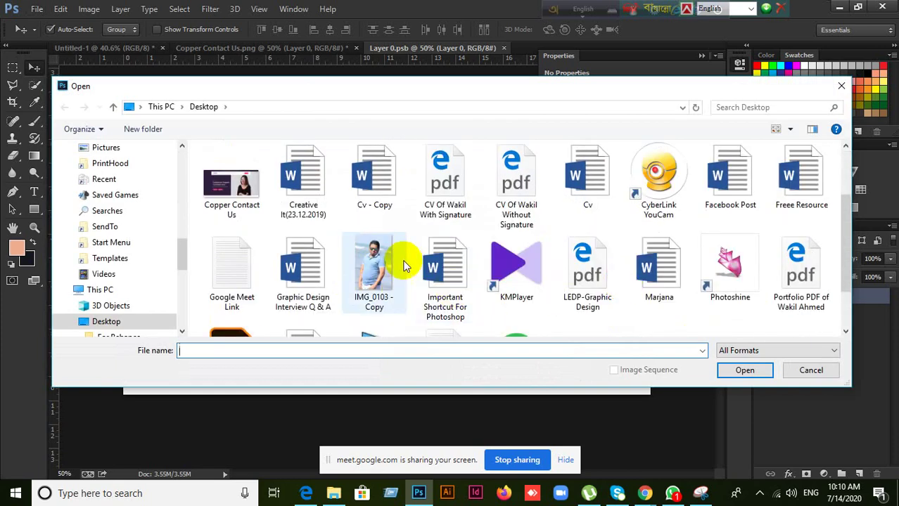
scroll(530, 292, up, 1)
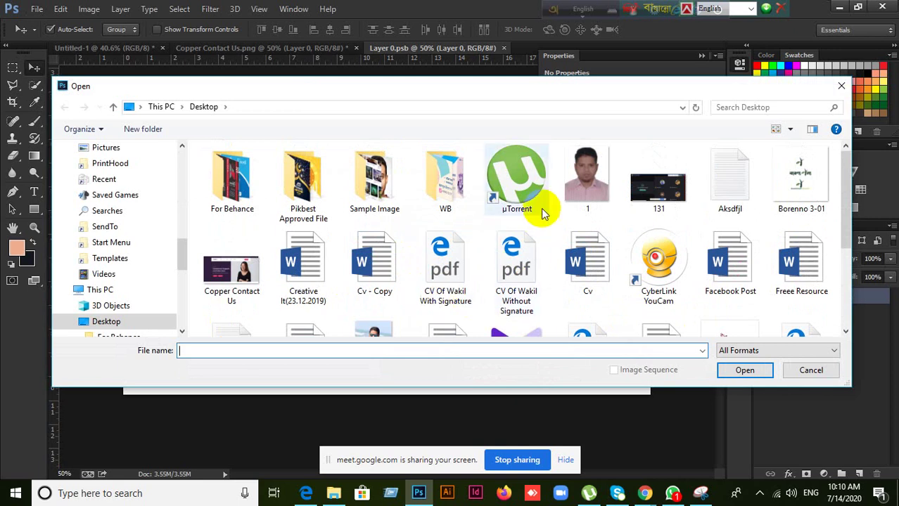
scroll(383, 313, down, 2)
click(373, 201)
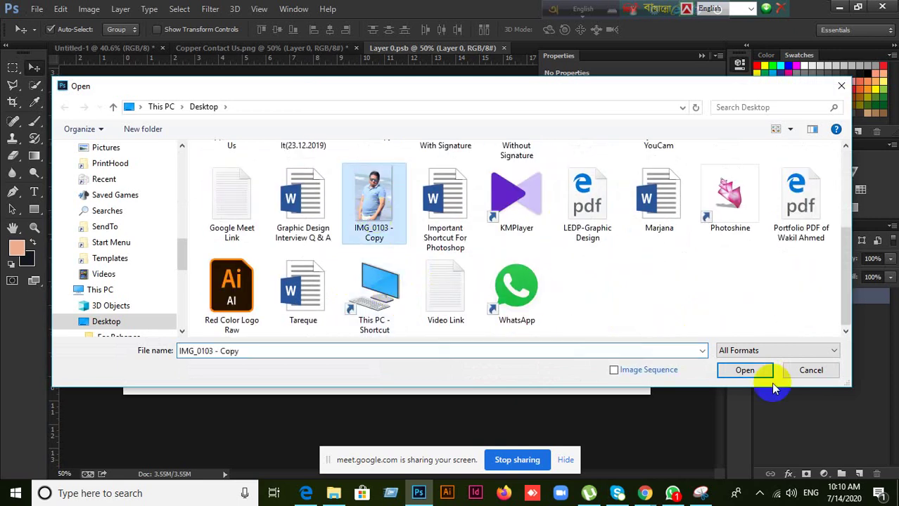
click(747, 370)
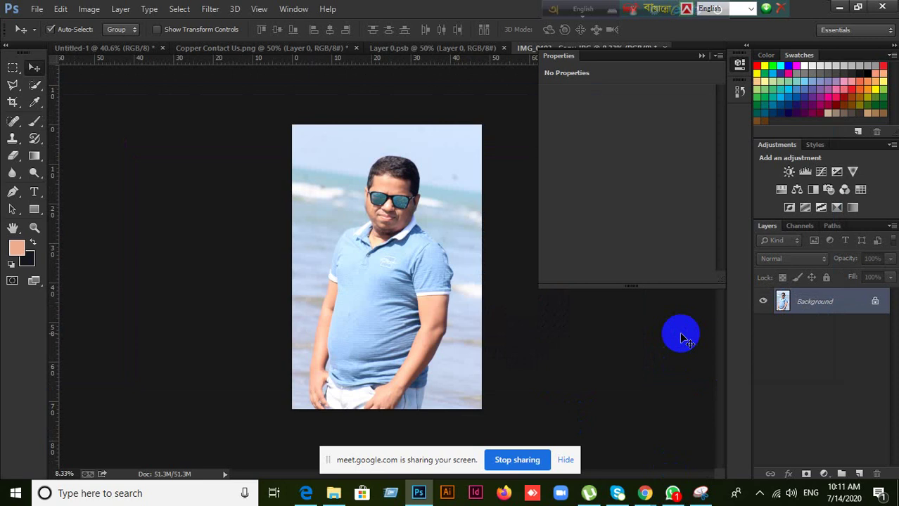
Collapse the Properties panel and unlock the beach photo's Background into Layer 0
click(701, 57)
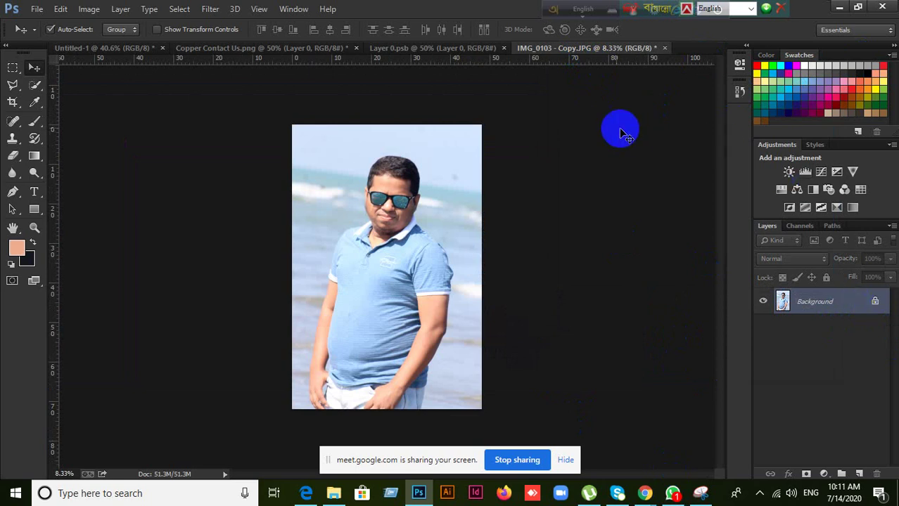
click(472, 52)
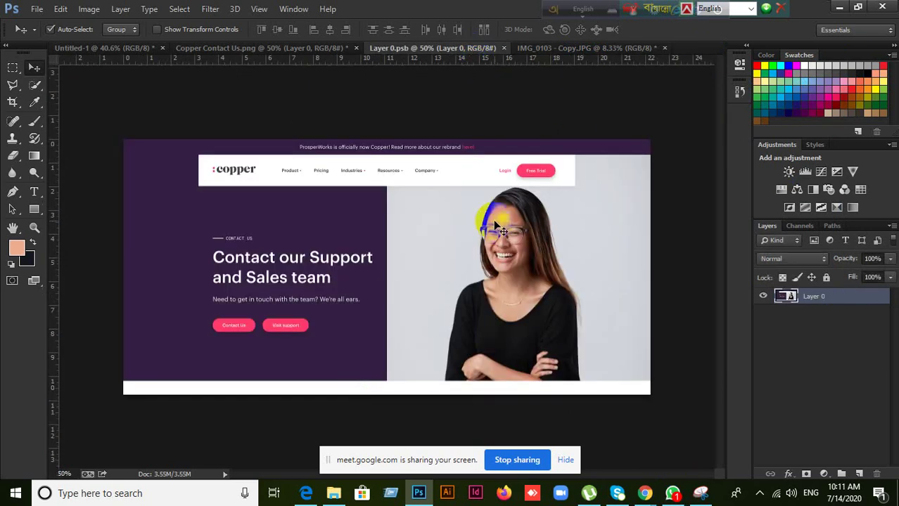
click(586, 48)
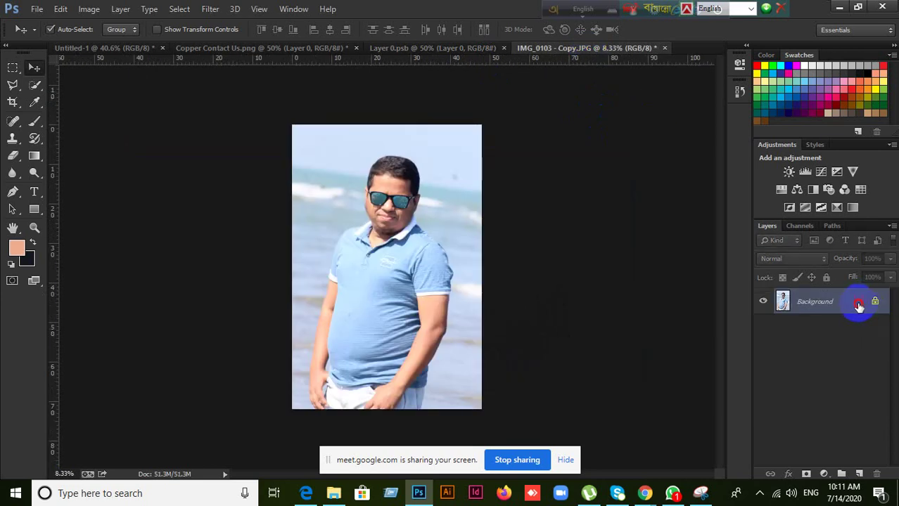
click(862, 302)
Drag the beach photo with the Move tool into Layer 0.psb as Layer 1
drag(454, 218, 457, 196)
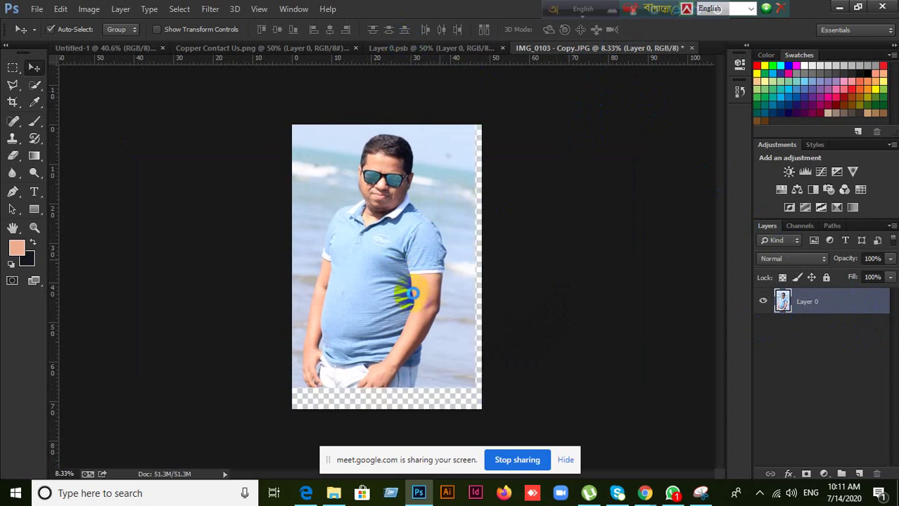
drag(408, 309, 426, 49)
drag(425, 49, 422, 297)
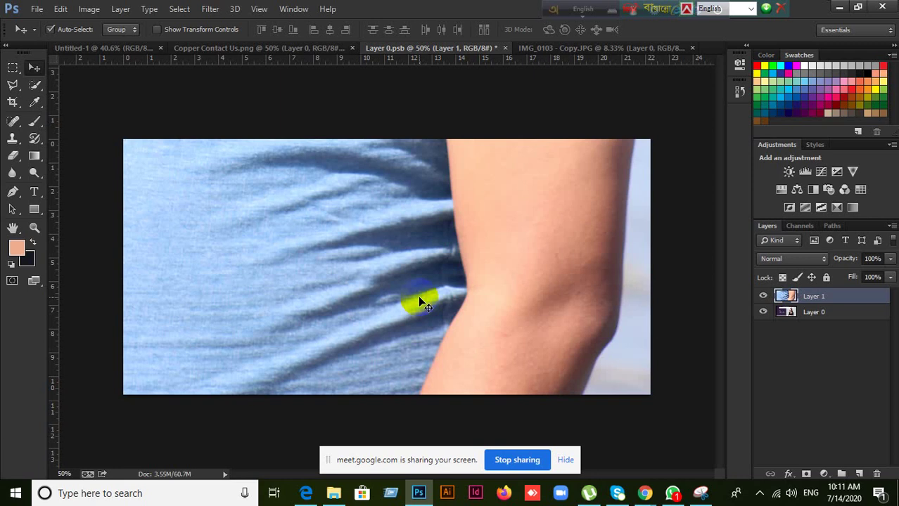
Save Layer 0.psb, then merge and close IMG_0103 - Copy without saving
key(ctrl+s)
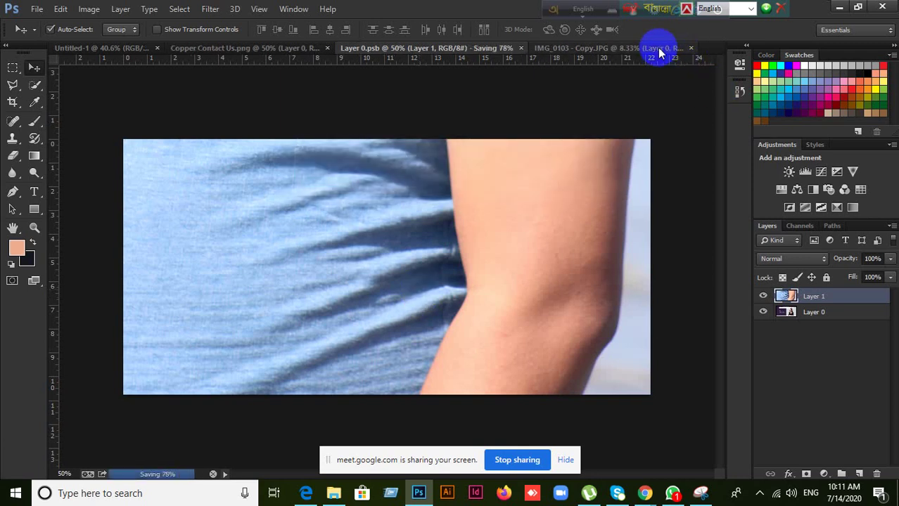
click(692, 48)
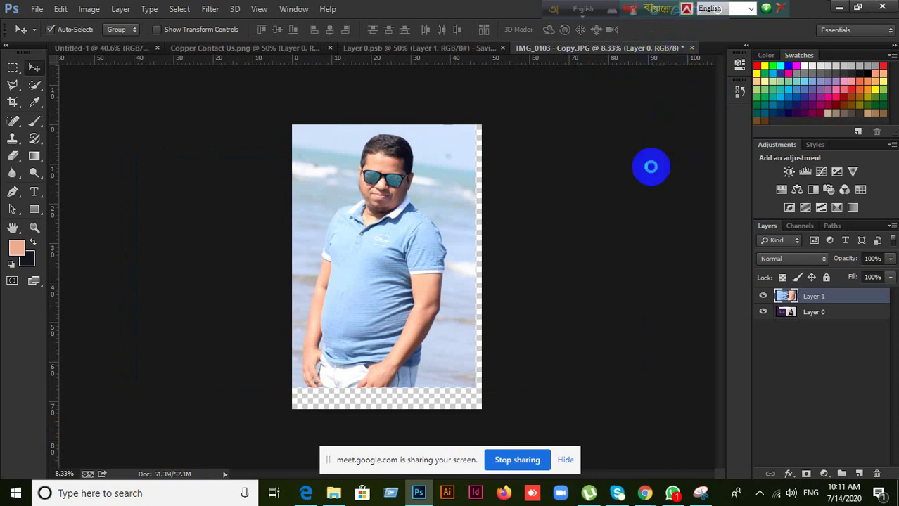
key(ctrl+e)
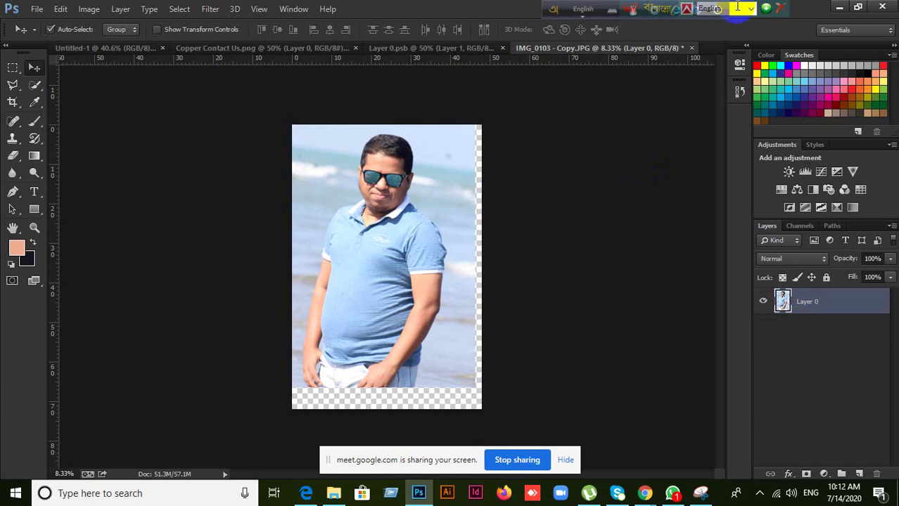
click(693, 48)
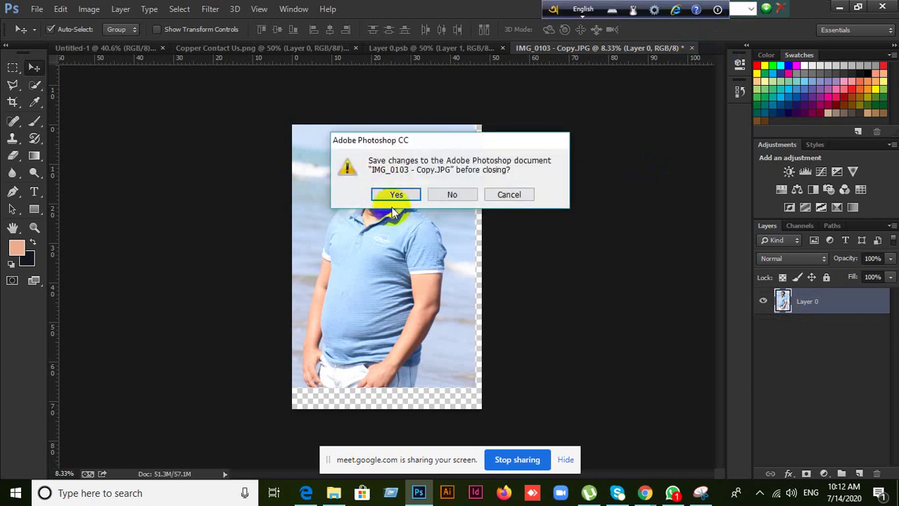
click(448, 196)
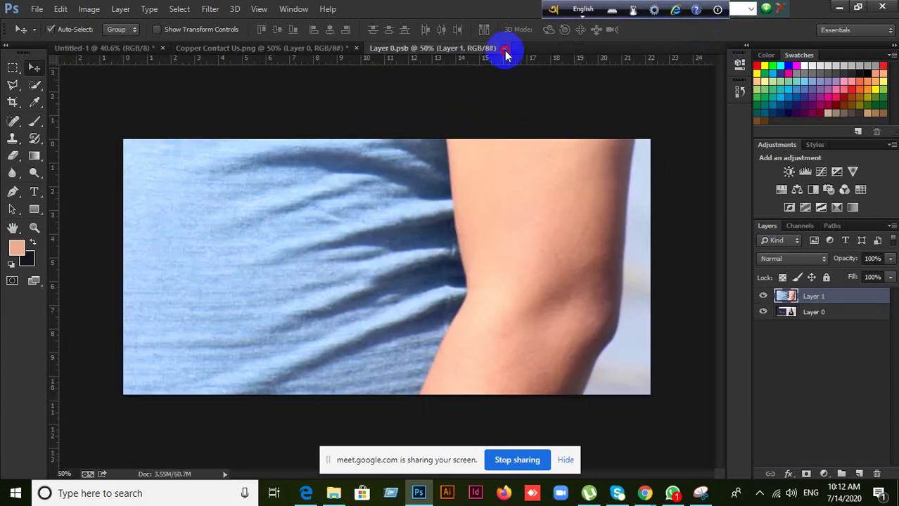
Close Layer 0.psb and Copper Contact Us.png without saving, leaving only Untitled-1
click(503, 49)
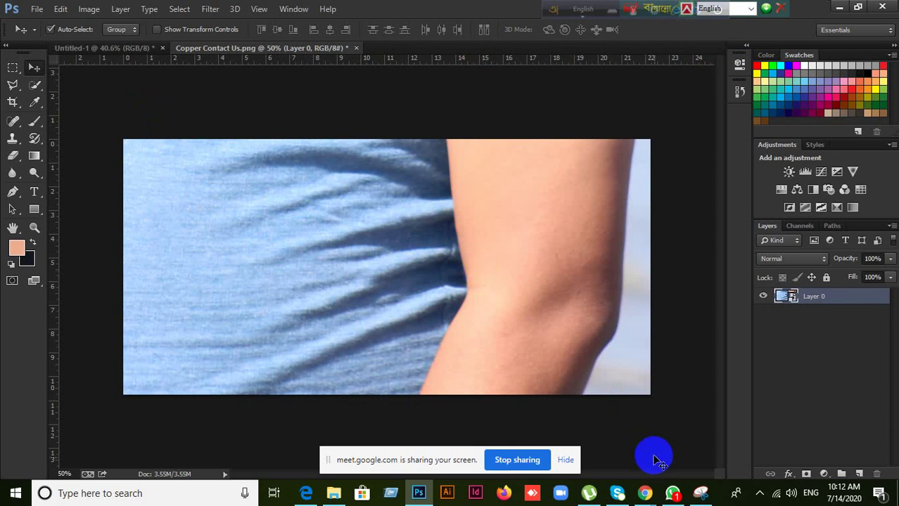
mouse_move(643, 489)
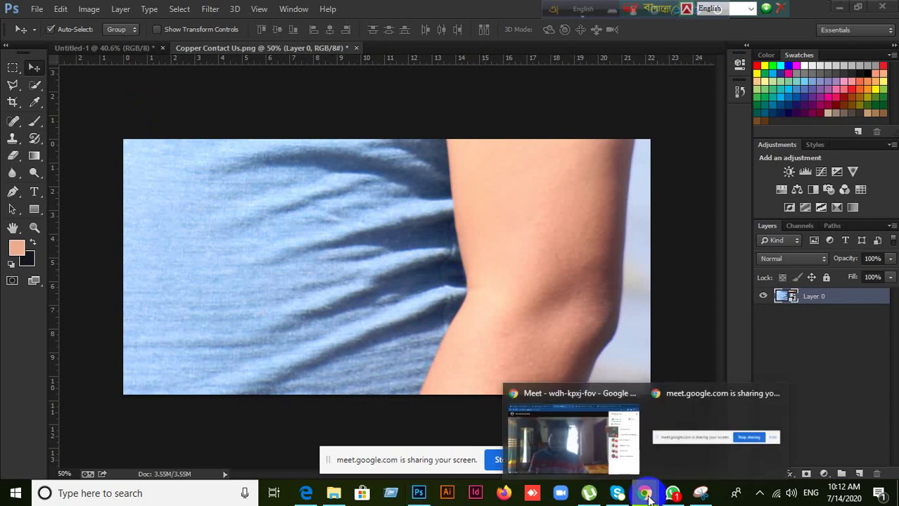
click(586, 437)
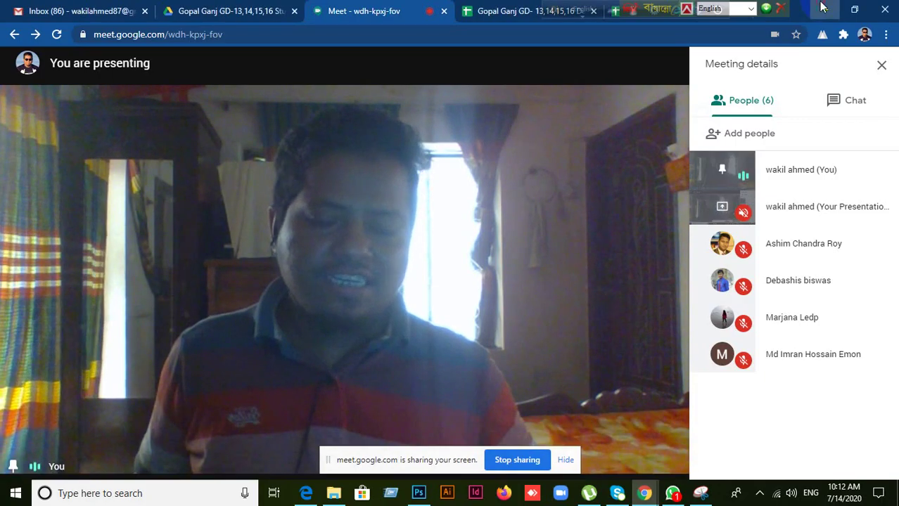
click(823, 7)
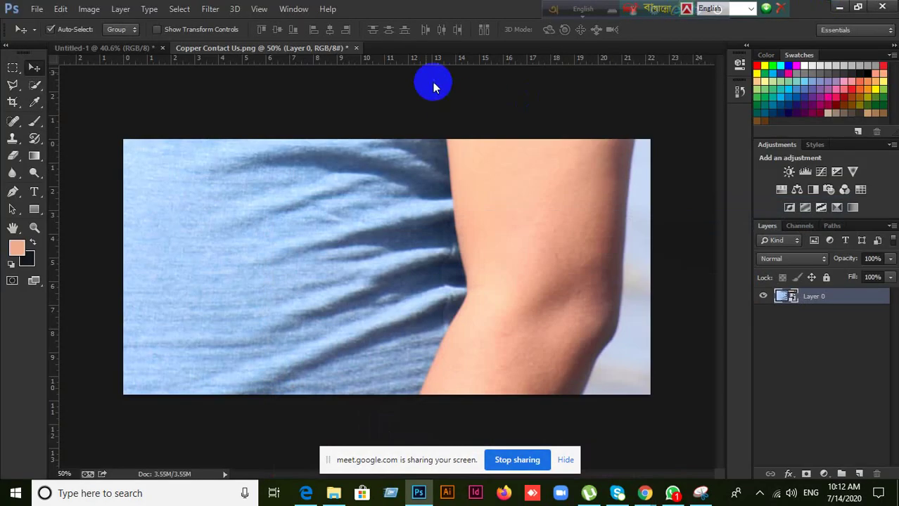
click(357, 48)
click(452, 195)
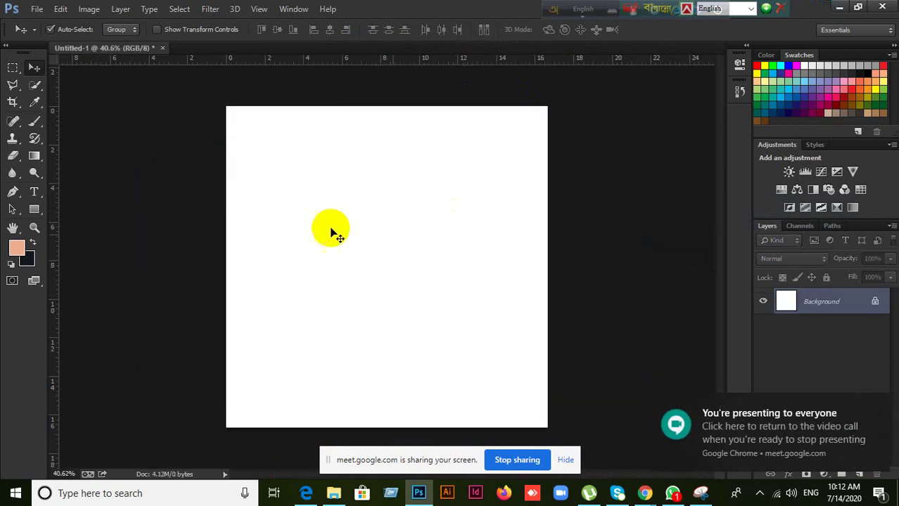
click(34, 210)
mouse_move(37, 216)
mouse_down()
mouse_move(35, 208)
mouse_move(92, 213)
mouse_up()
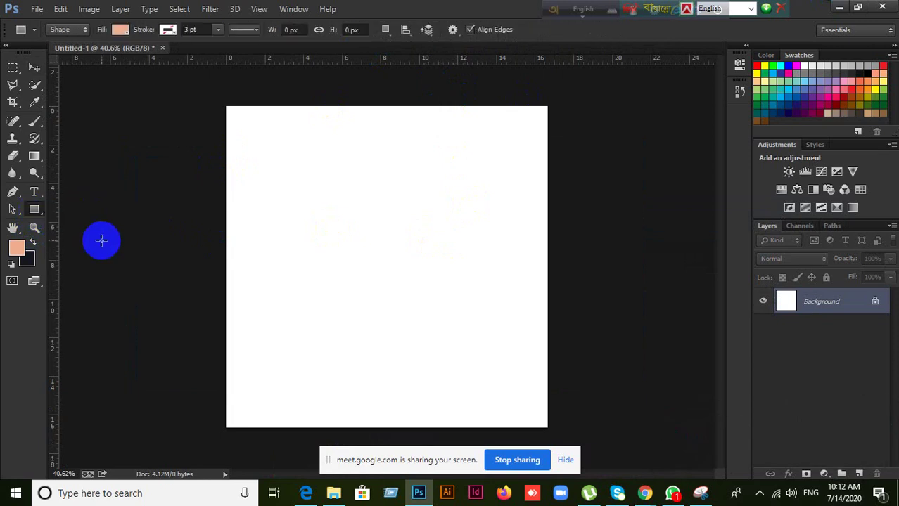
drag(239, 121, 497, 364)
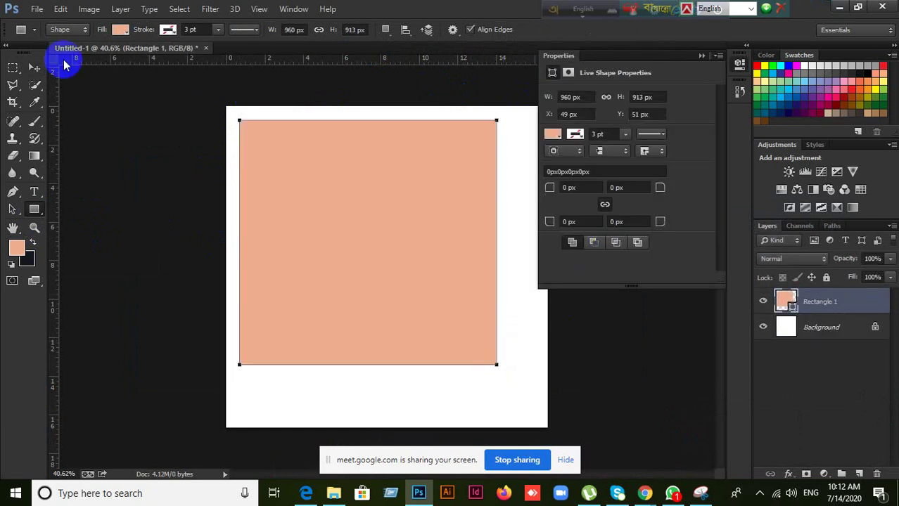
click(33, 67)
key(Delete)
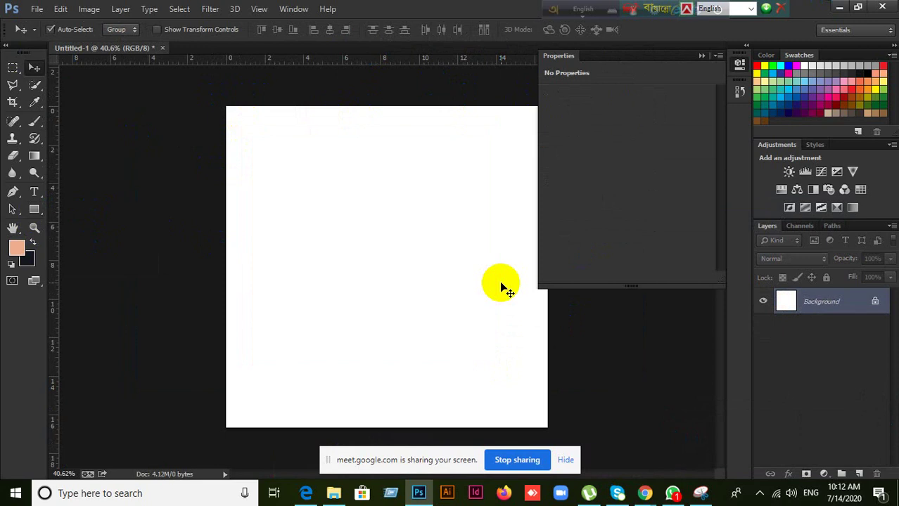
Bring the Google Meet window forward, move the language bar aside, and open new tabs
mouse_move(642, 496)
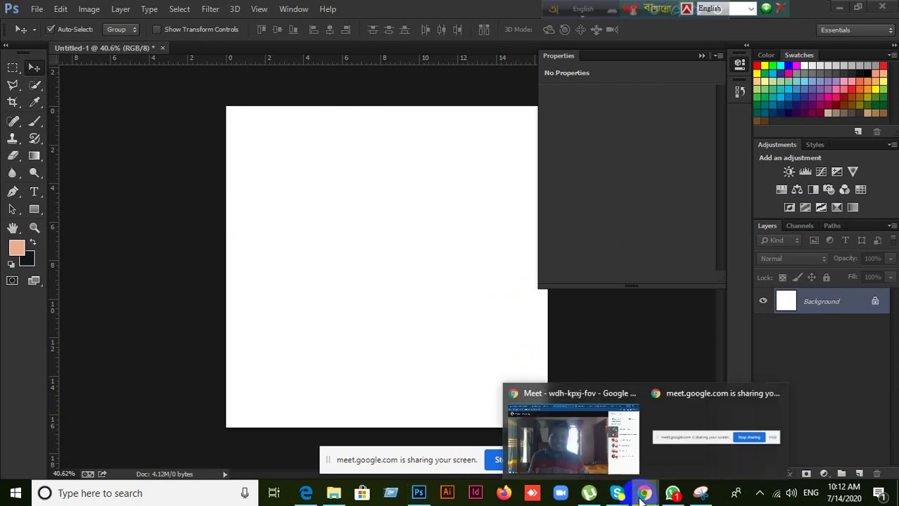
click(579, 447)
drag(557, 11, 807, 13)
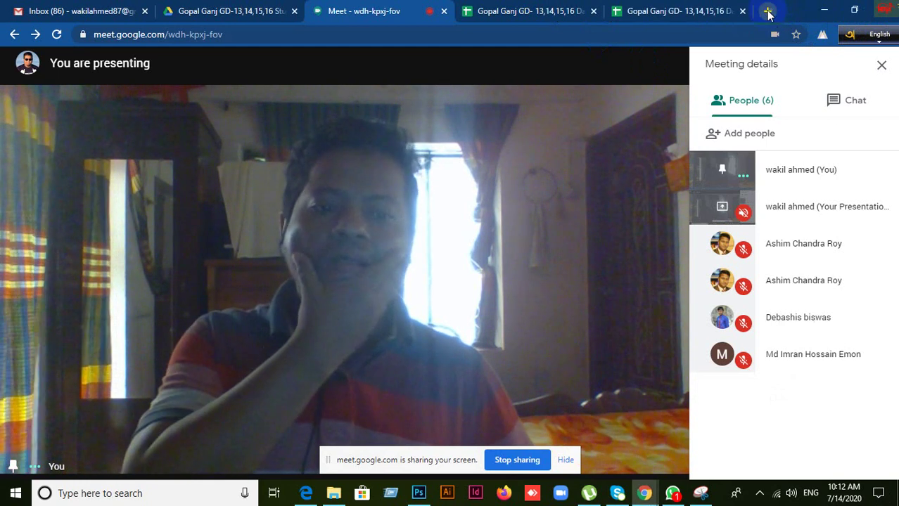
key(ctrl+t)
key(ctrl+t)
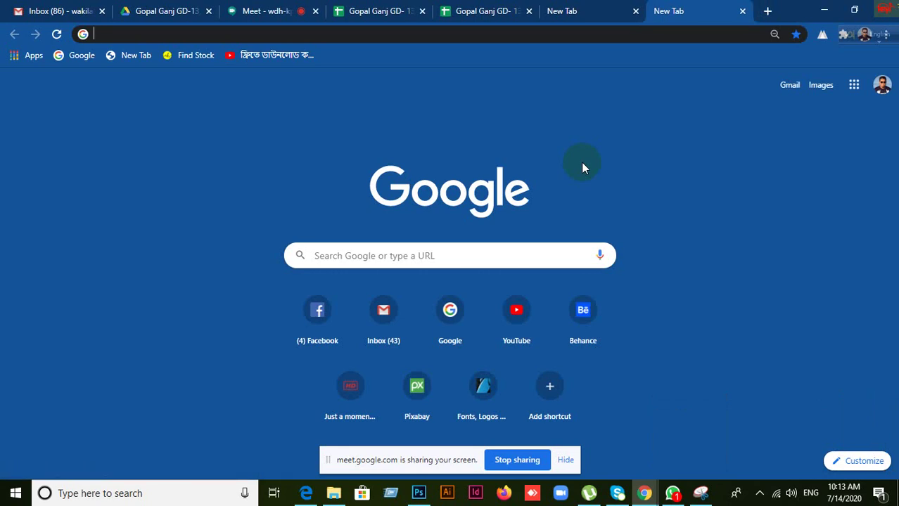
Search Google for 'Gallery Image' and show only the image results
click(402, 254)
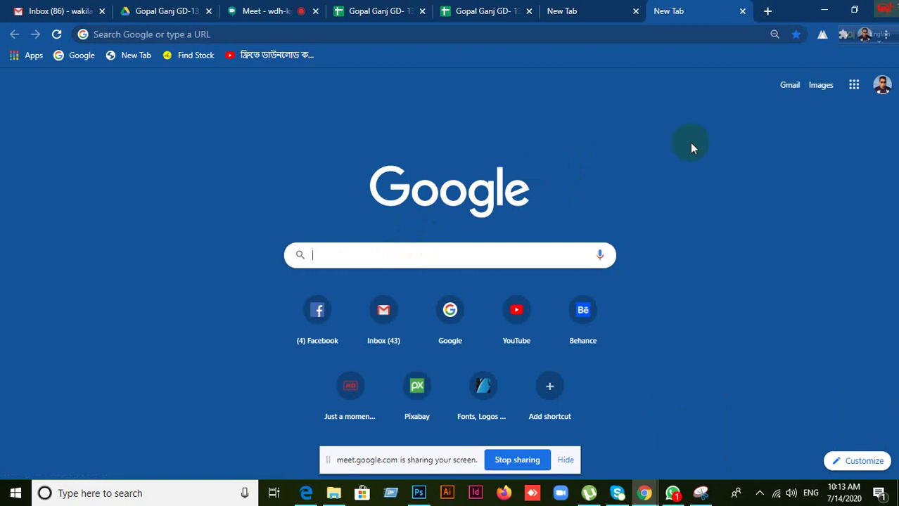
text(Ga)
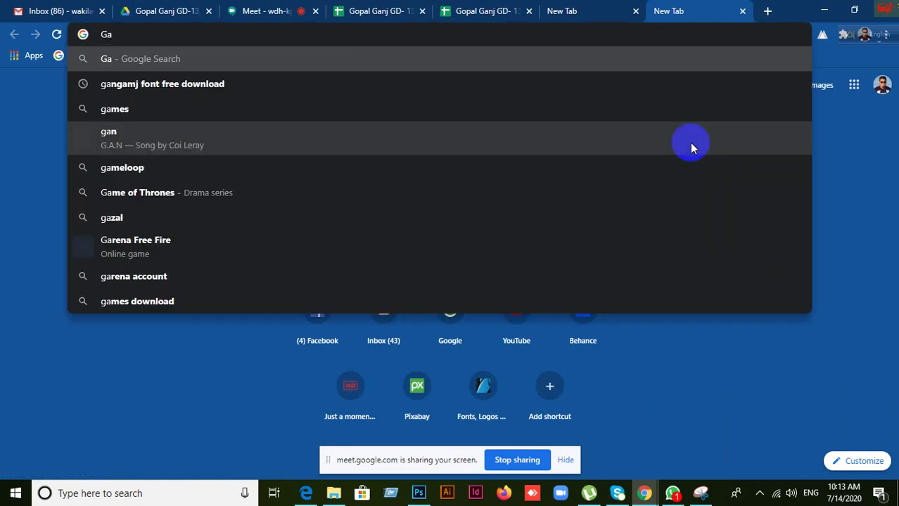
text(ll)
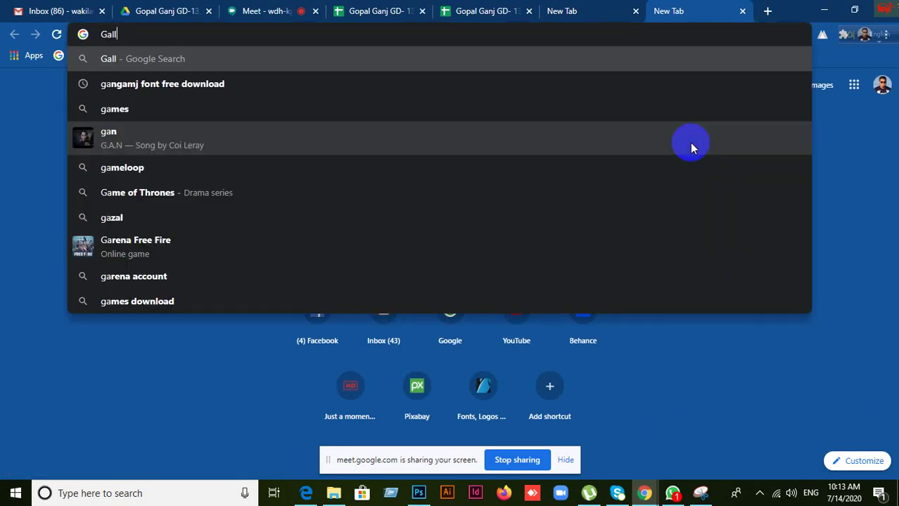
text(ery Image)
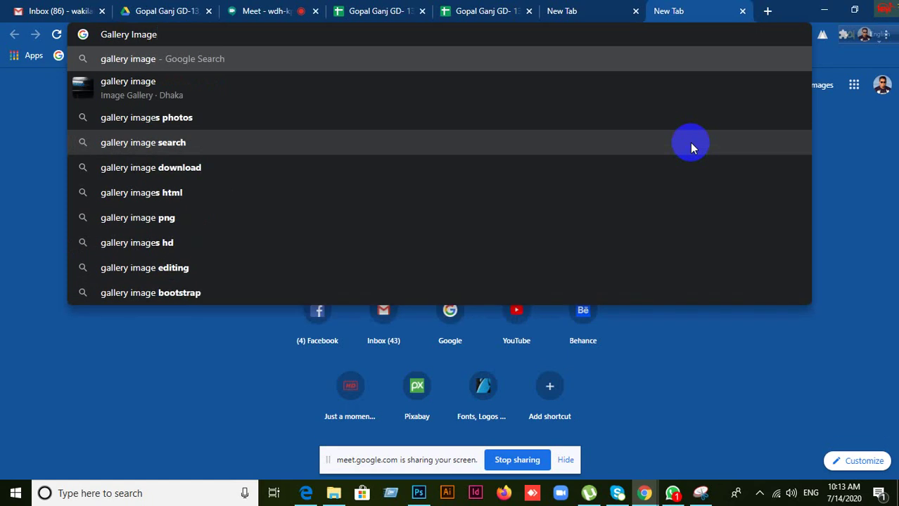
key(Return)
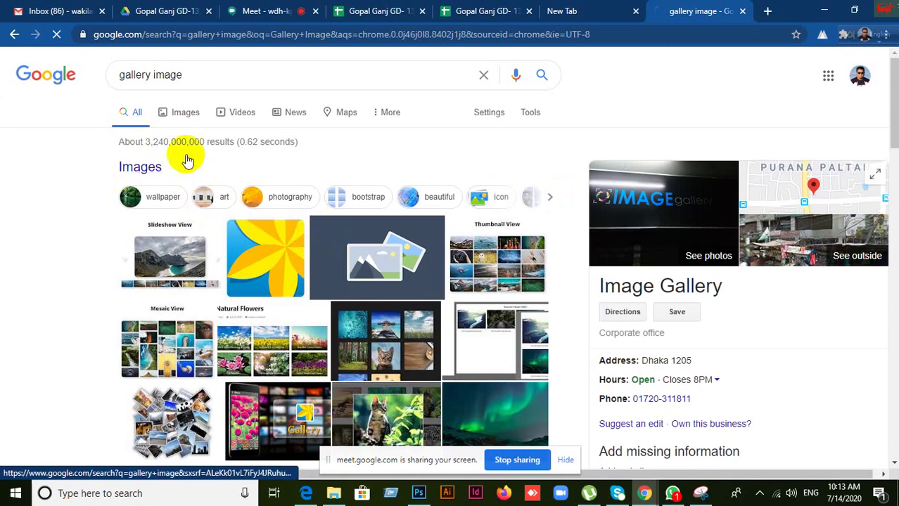
click(184, 113)
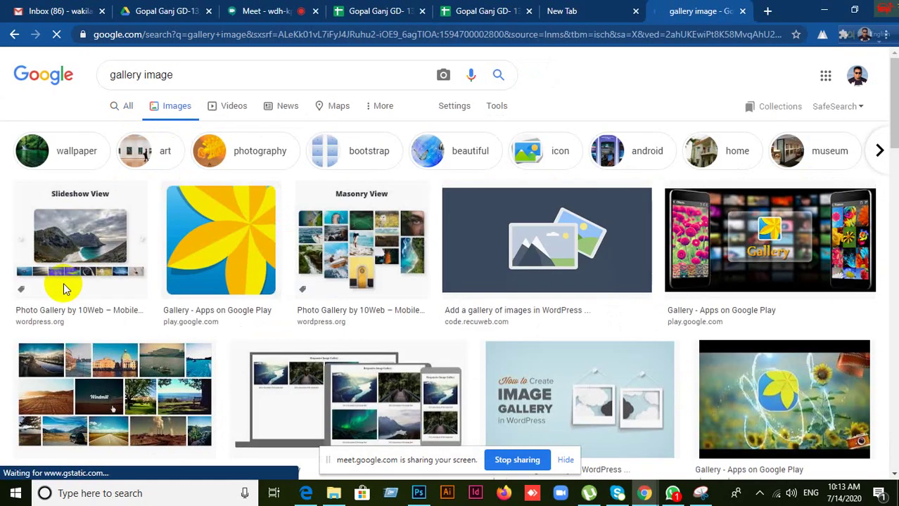
Browse the gallery image results and preview the Los Angeles Marc Foxx Gallery photo
scroll(422, 323, down, 6)
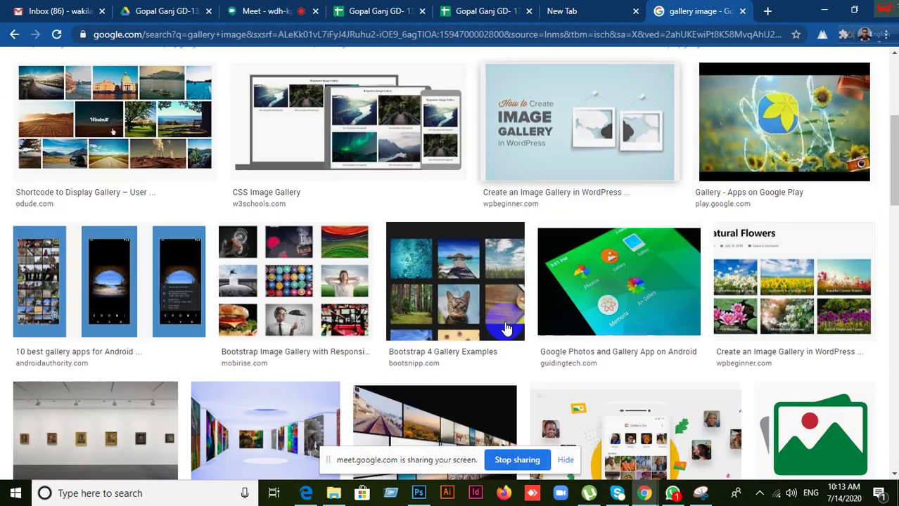
scroll(497, 330, down, 2)
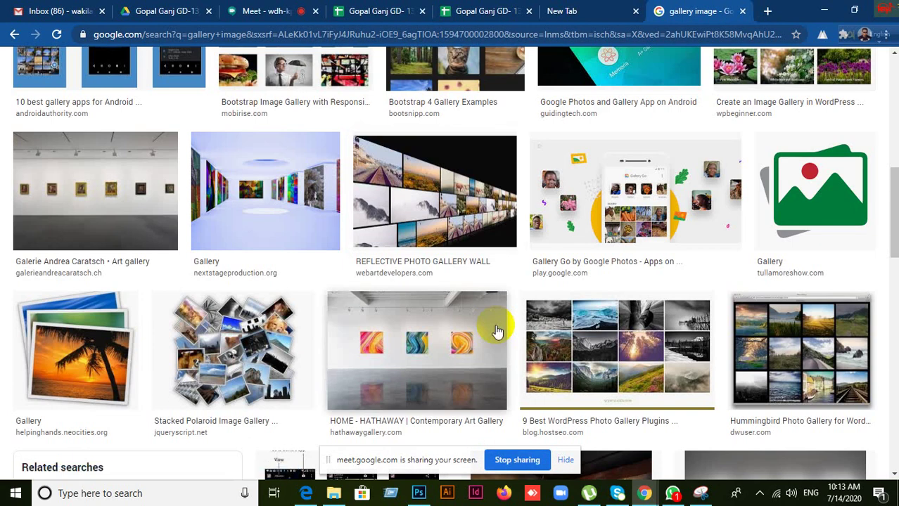
scroll(497, 330, down, 2)
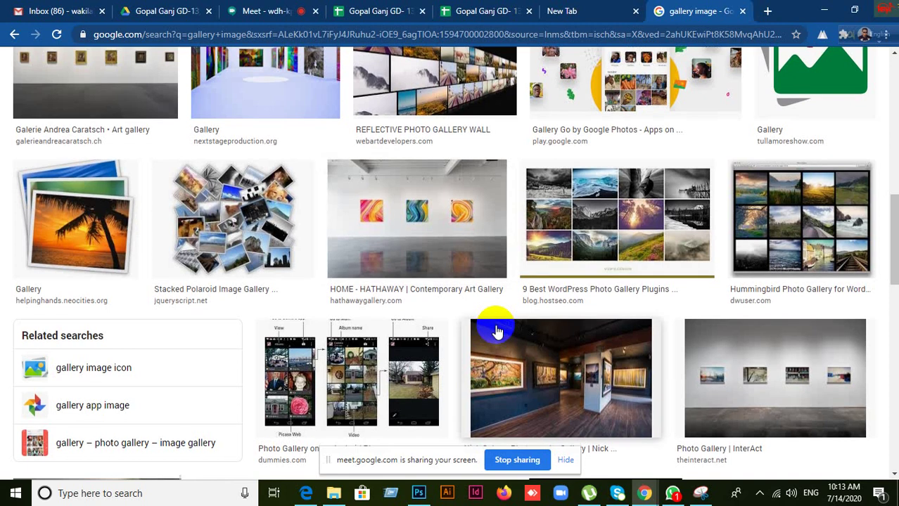
scroll(497, 330, up, 1)
scroll(496, 330, up, 1)
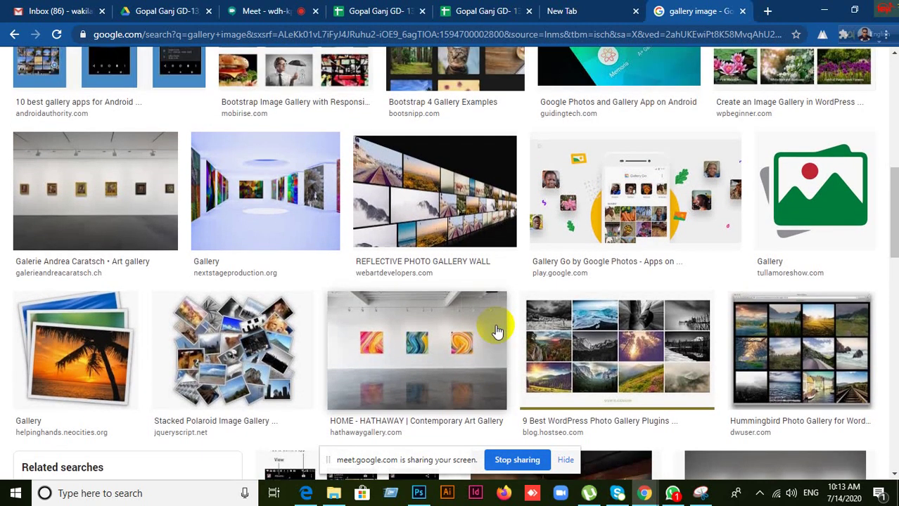
scroll(432, 384, down, 4)
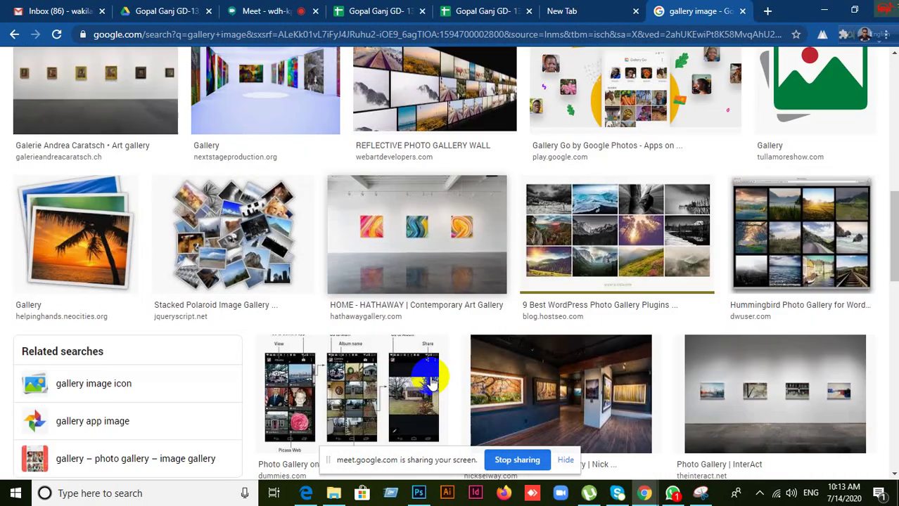
scroll(432, 384, down, 4)
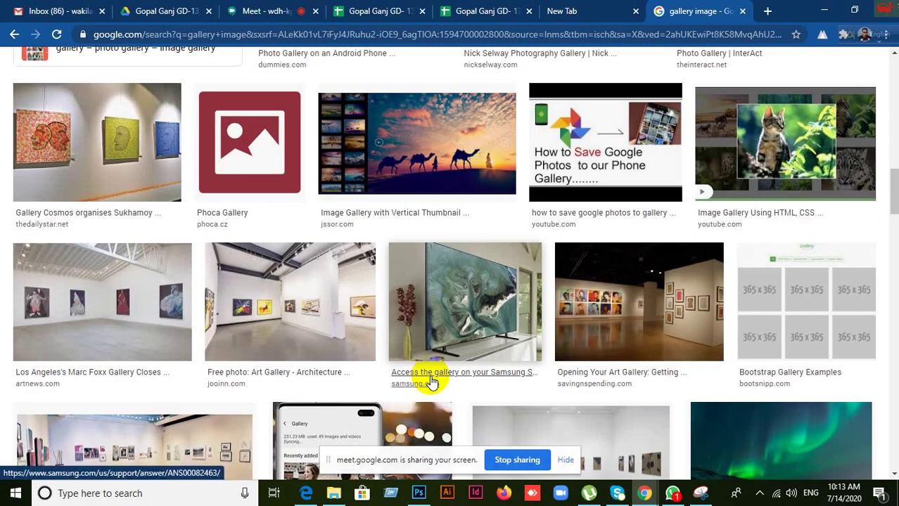
scroll(433, 384, up, 1)
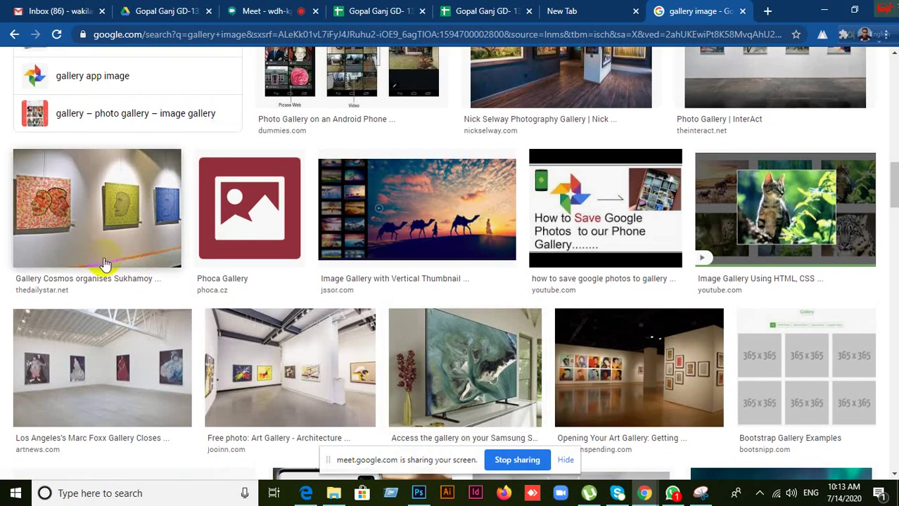
scroll(137, 373, down, 1)
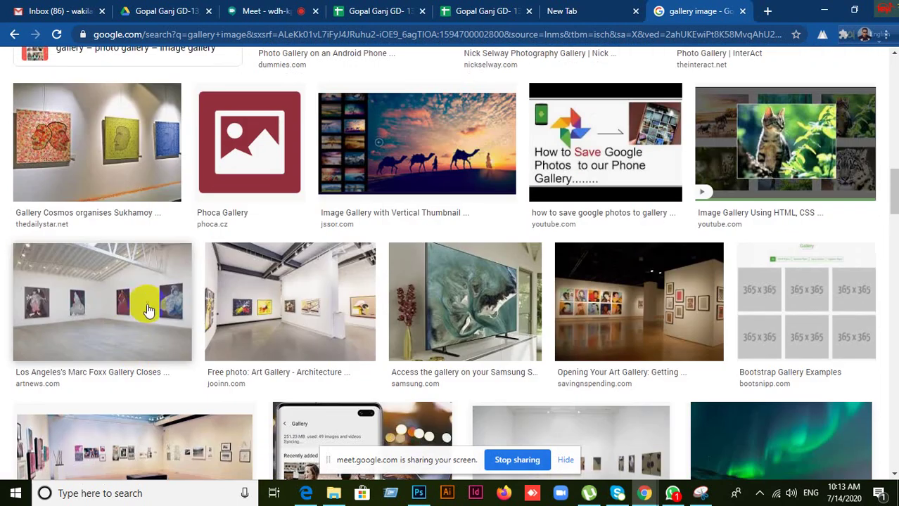
scroll(161, 313, down, 1)
click(119, 232)
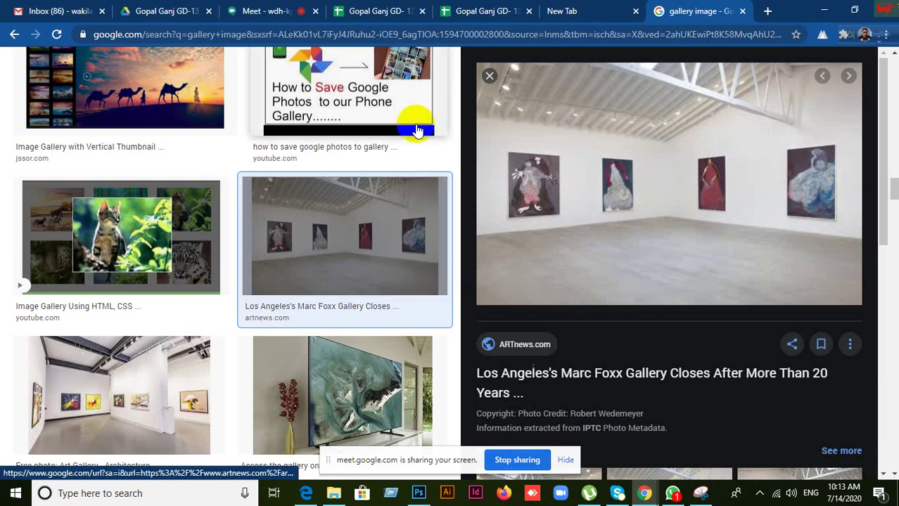
click(489, 75)
Copy the Marc Foxx Gallery photo of the white four-painting room to the clipboard
scroll(326, 216, up, 8)
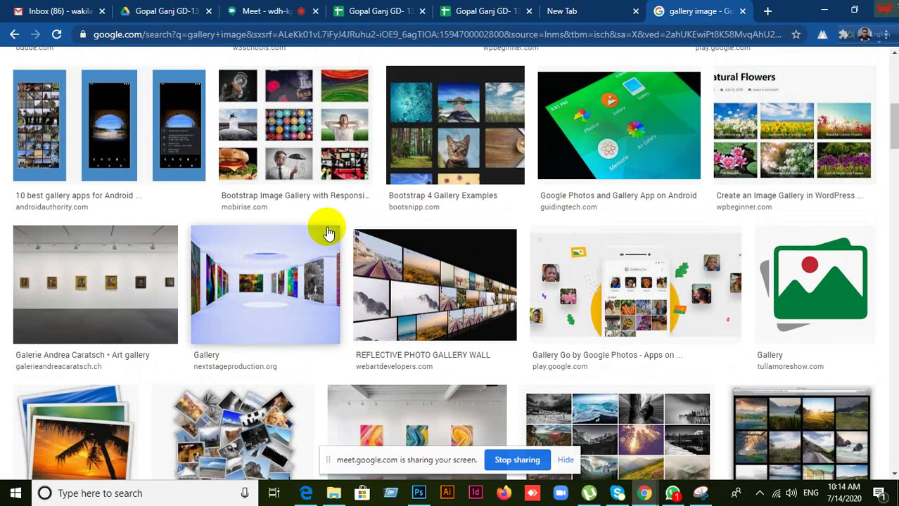
scroll(328, 232, up, 4)
scroll(327, 233, up, 2)
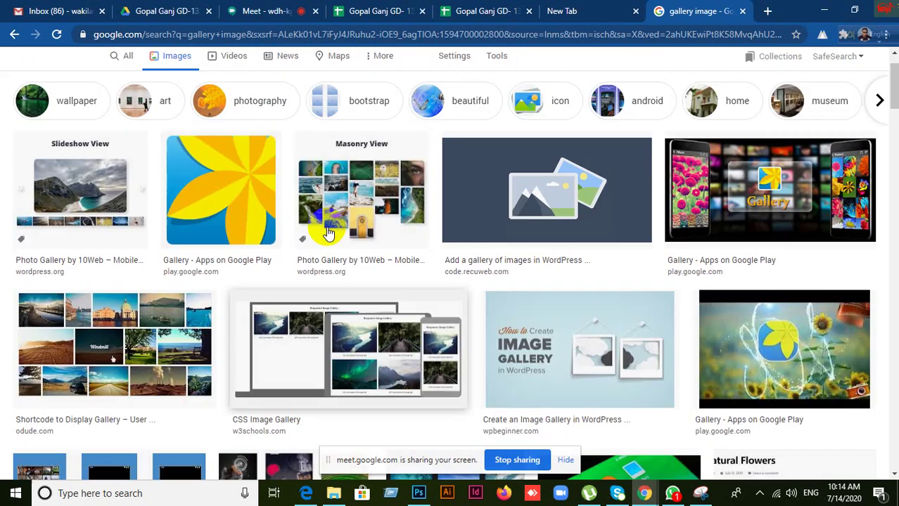
scroll(328, 233, down, 7)
scroll(327, 233, down, 2)
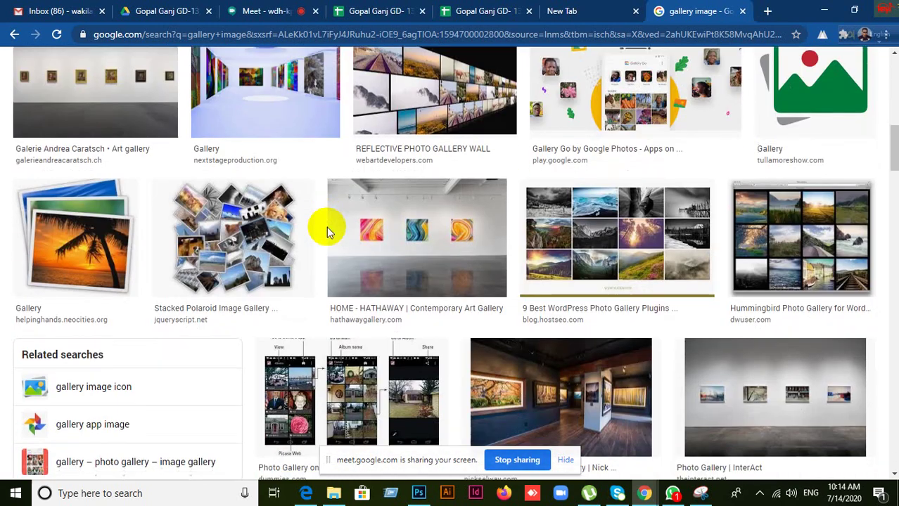
scroll(328, 233, down, 5)
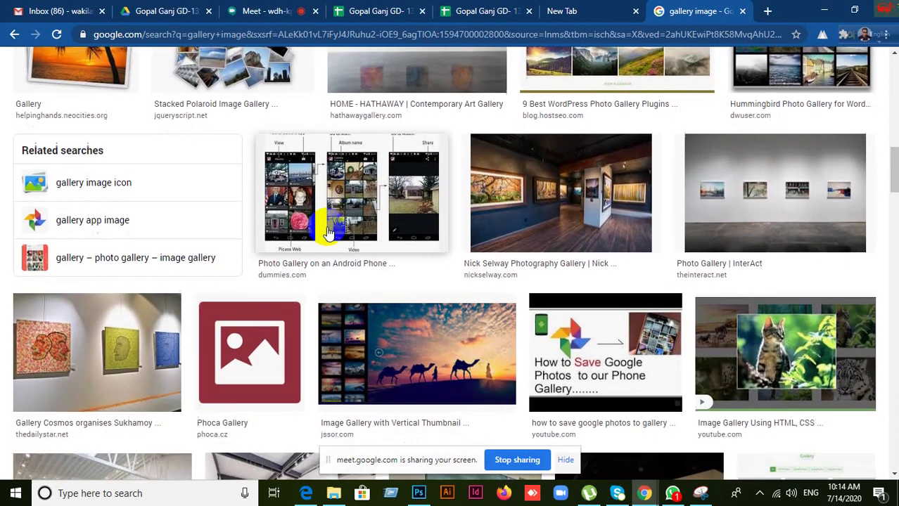
scroll(328, 233, down, 2)
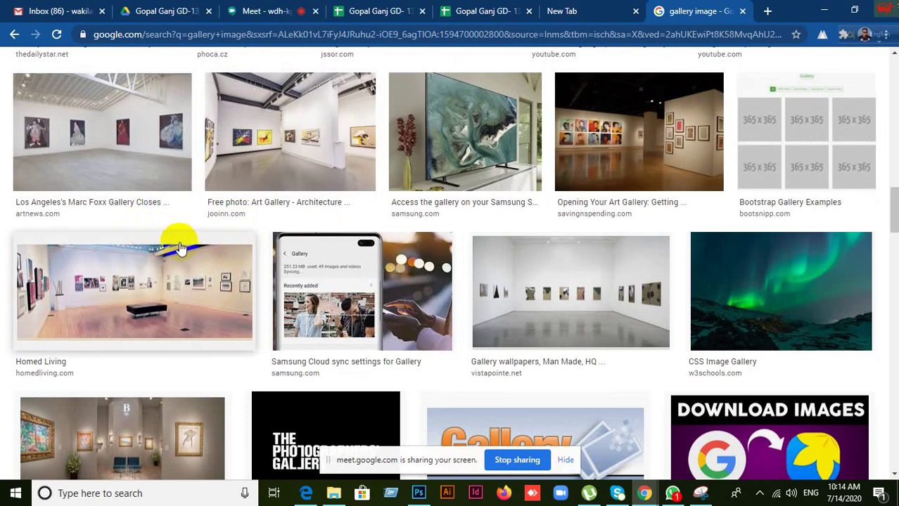
click(263, 218)
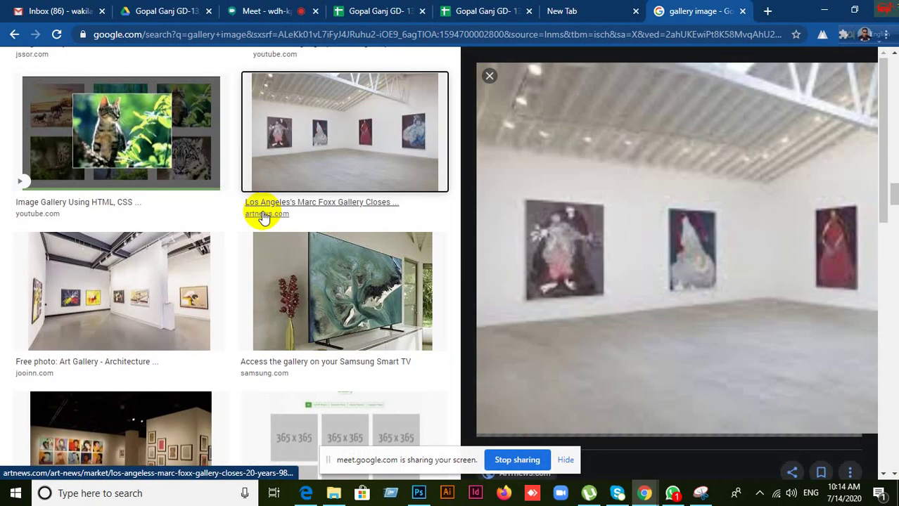
right_click(649, 186)
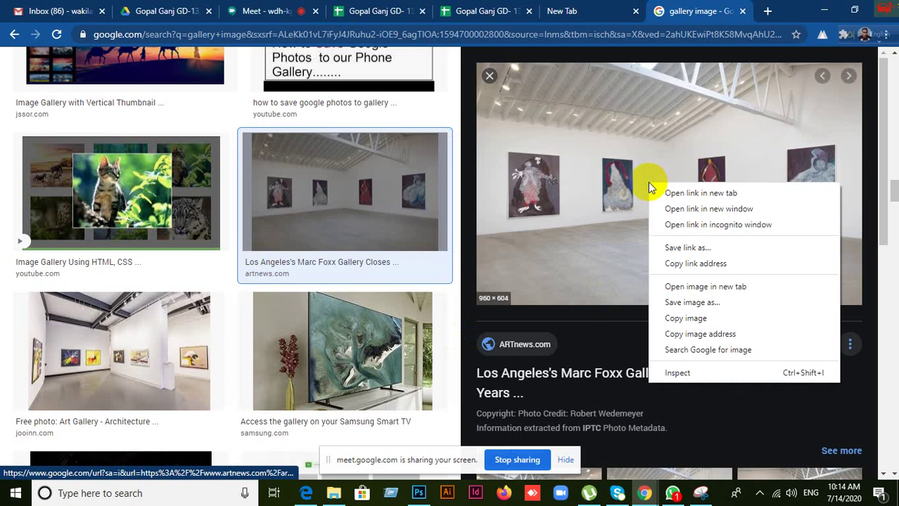
click(688, 318)
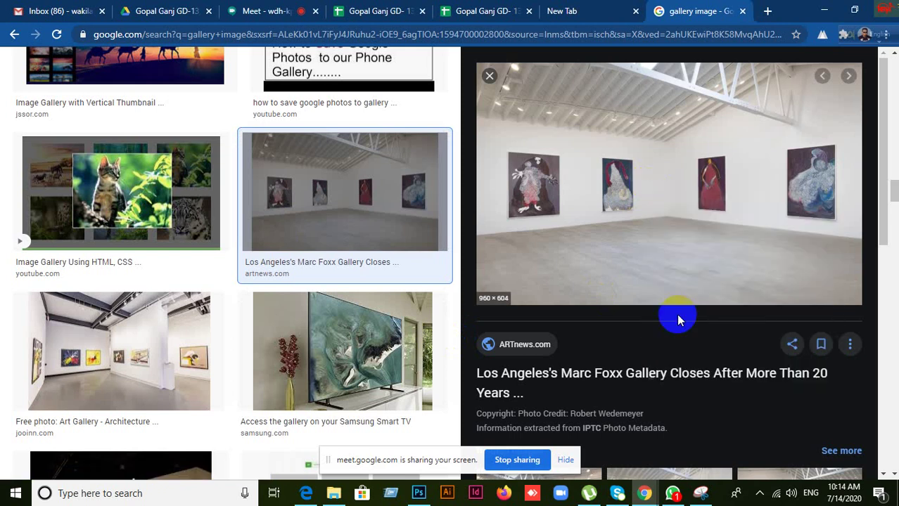
click(490, 75)
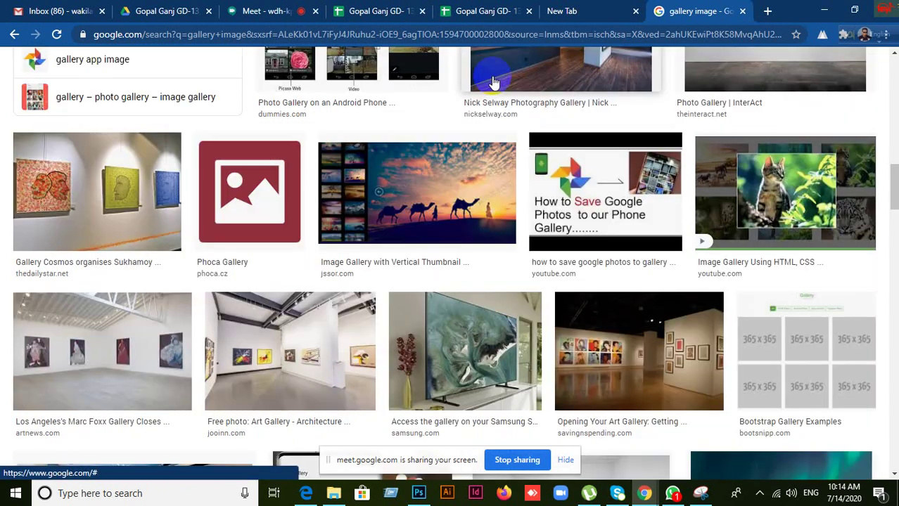
click(418, 493)
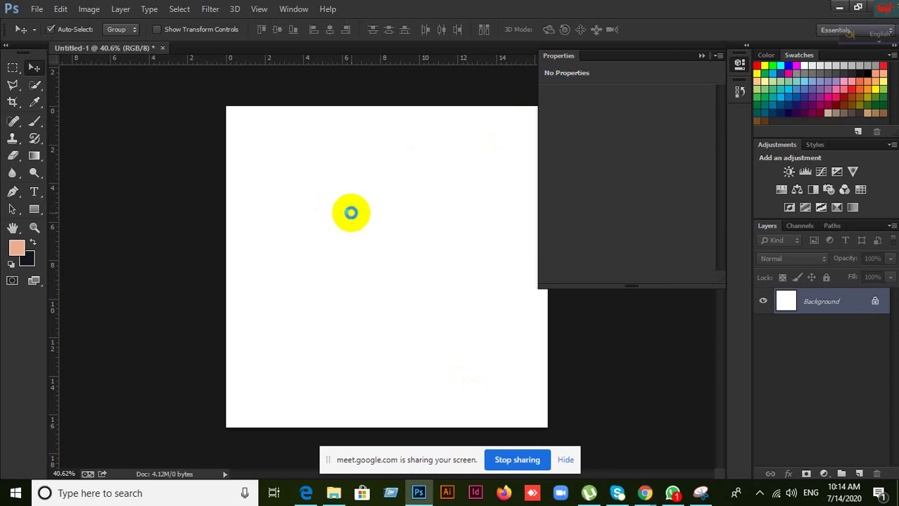
Paste the Marc Foxx gallery photo into Untitled-1 as Layer 1 above the white Background
key(ctrl+v)
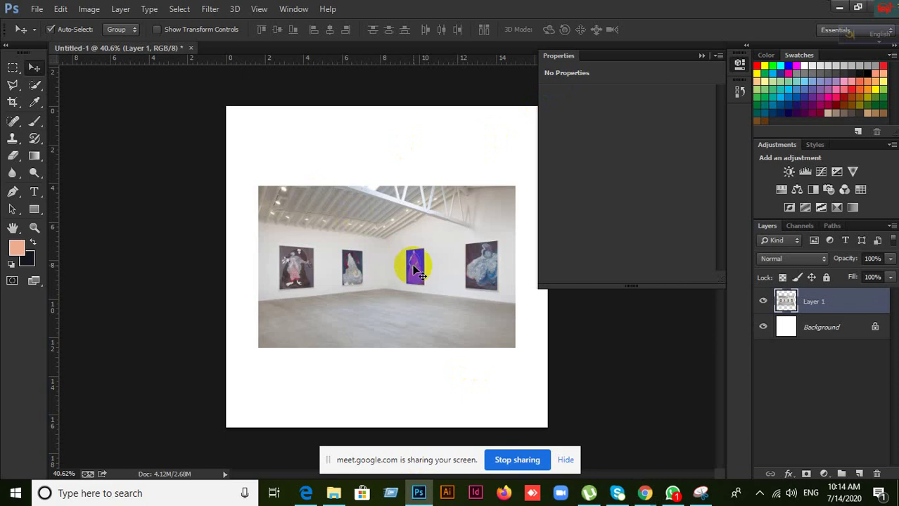
scroll(414, 269, up, 4)
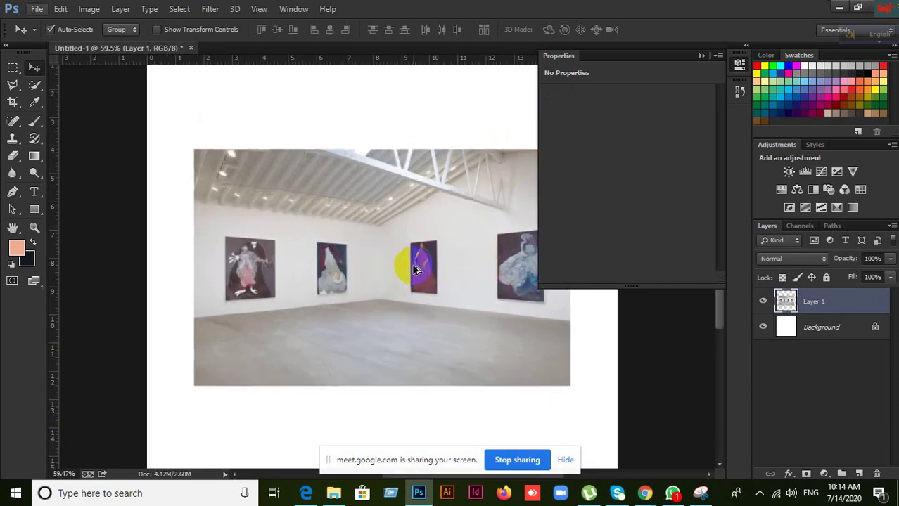
scroll(414, 269, down, 4)
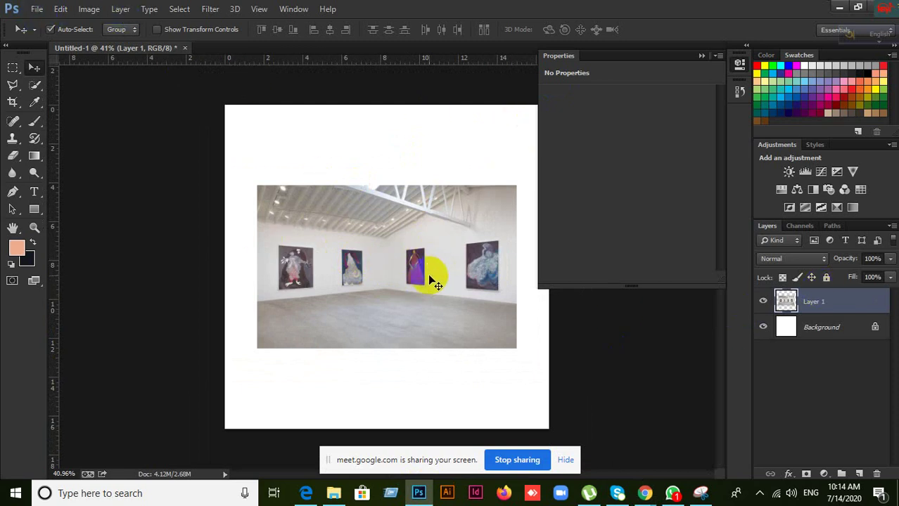
scroll(430, 271, up, 3)
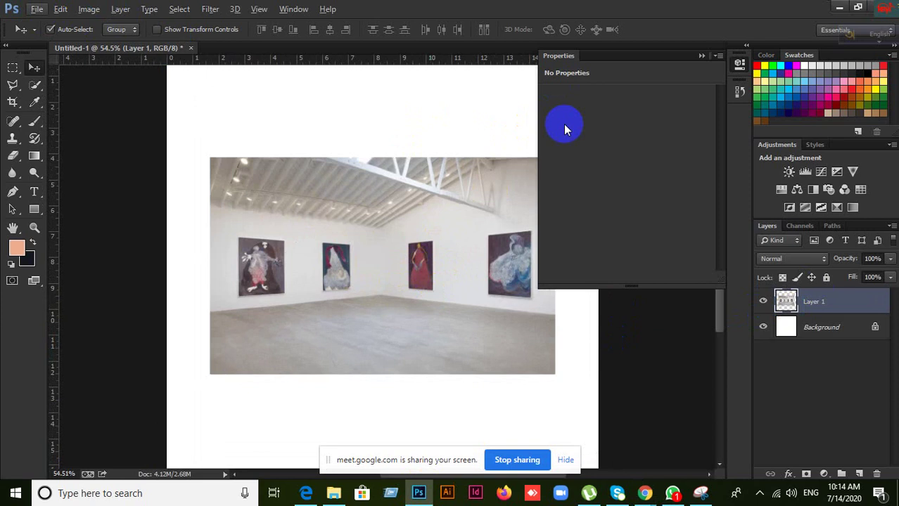
click(827, 307)
click(38, 213)
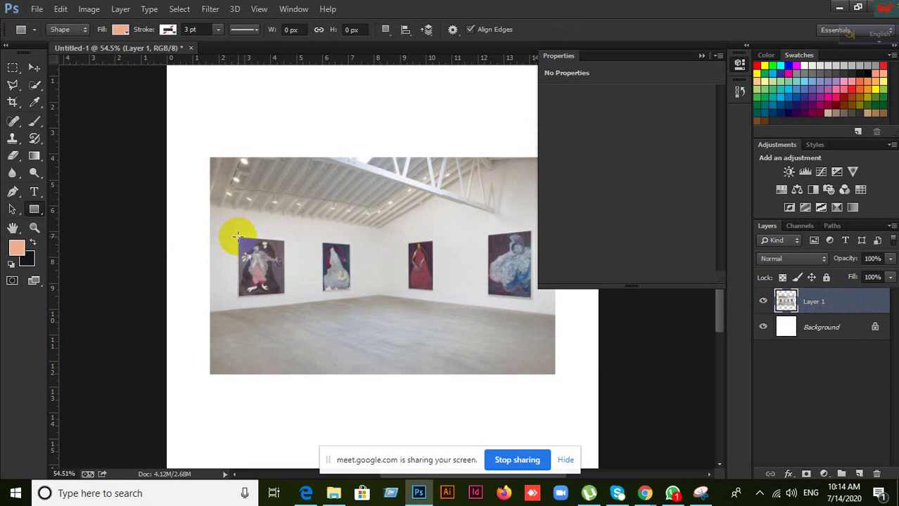
Draw a 128×105 px peach rectangle over the leftmost painting and nudge it slightly right
drag(241, 240, 285, 277)
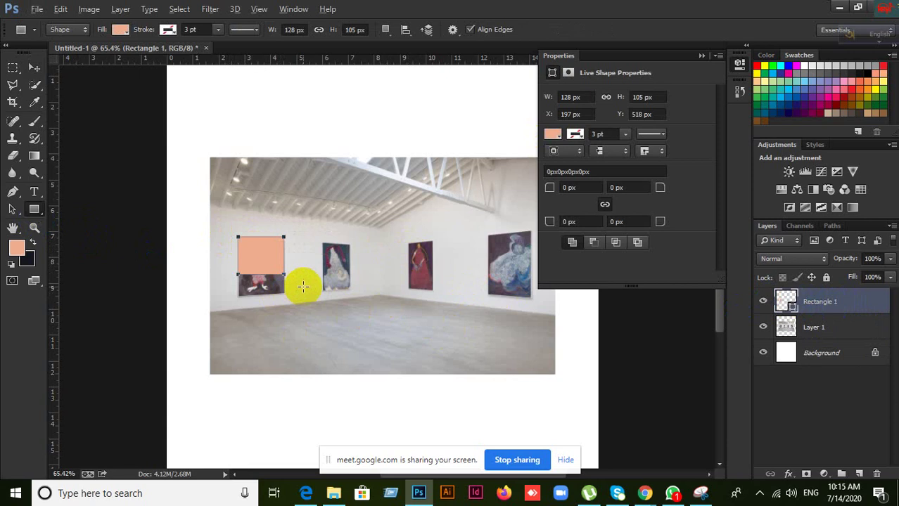
scroll(303, 287, up, 1)
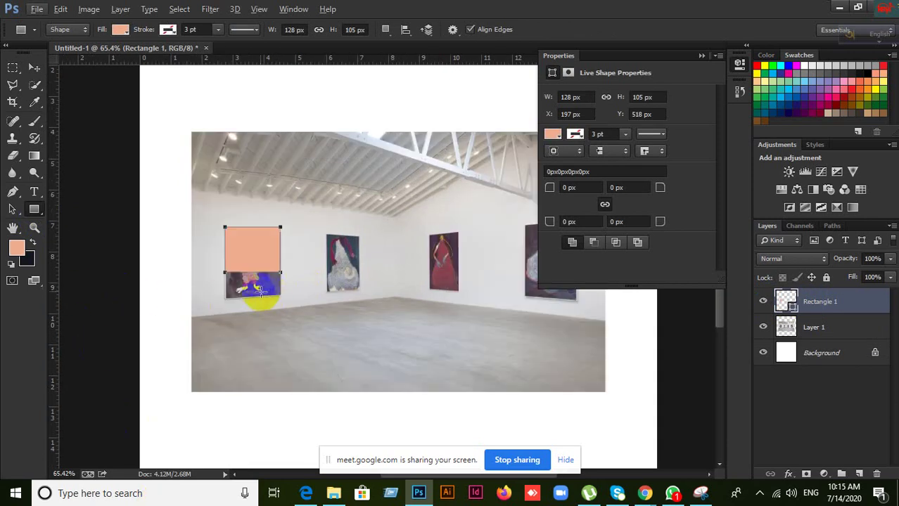
scroll(257, 288, up, 3)
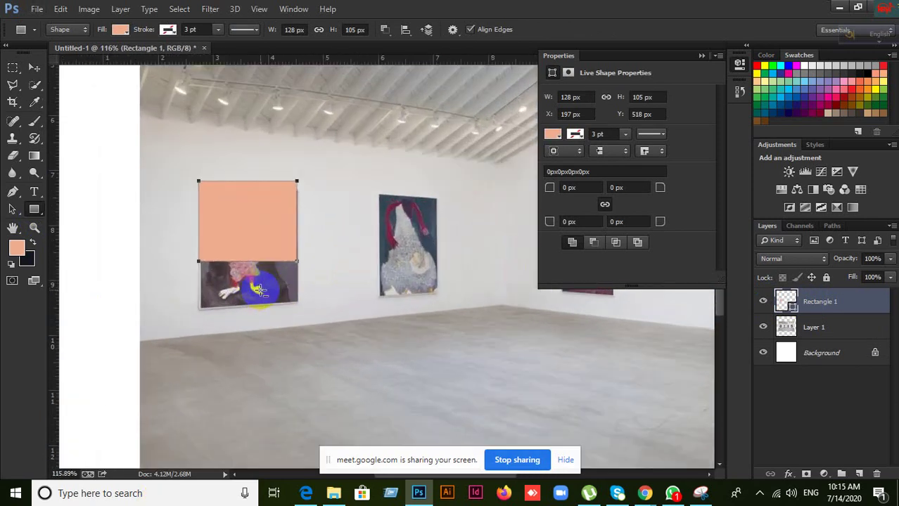
scroll(257, 288, up, 2)
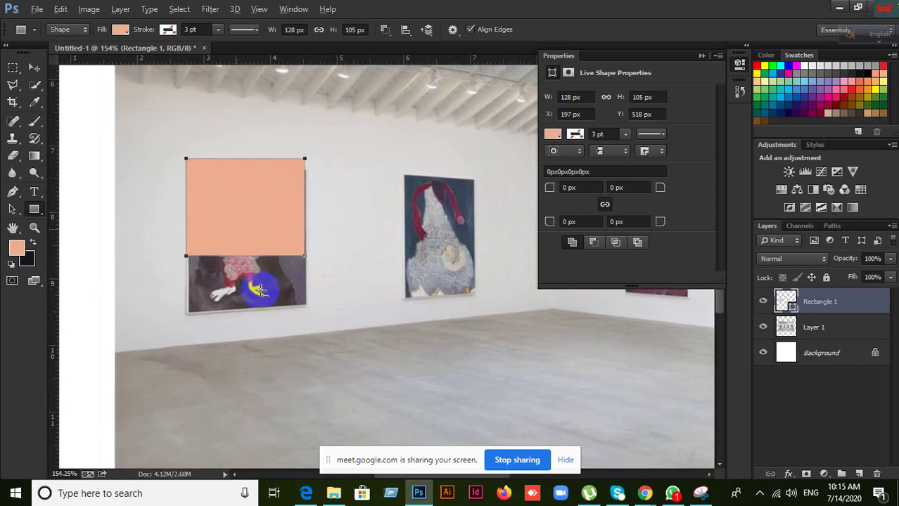
click(34, 68)
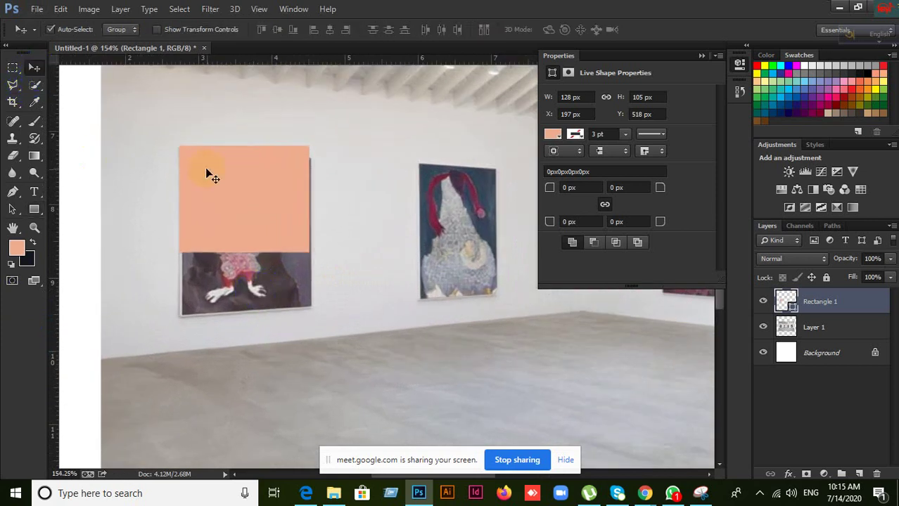
drag(251, 185, 251, 185)
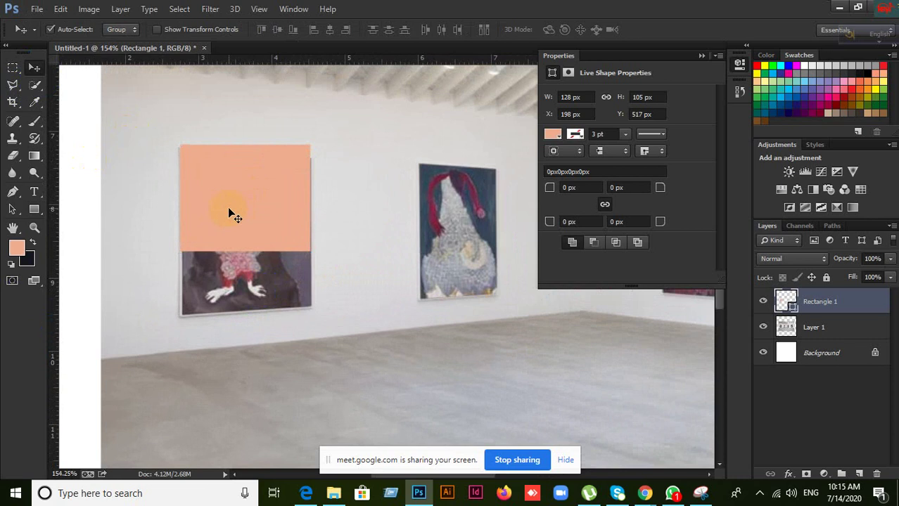
key(ctrl+t)
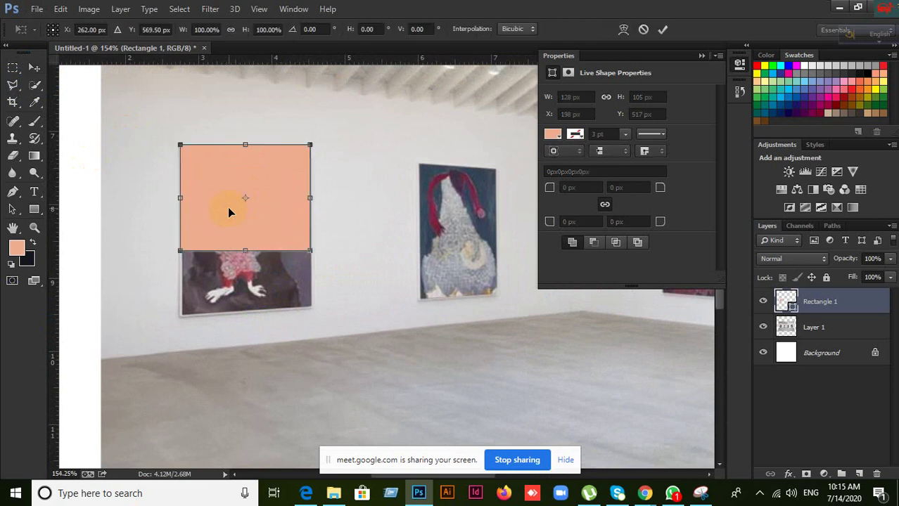
Distort the peach rectangle, pulling both bottom corners down over the left painting, and commit it
right_click(215, 212)
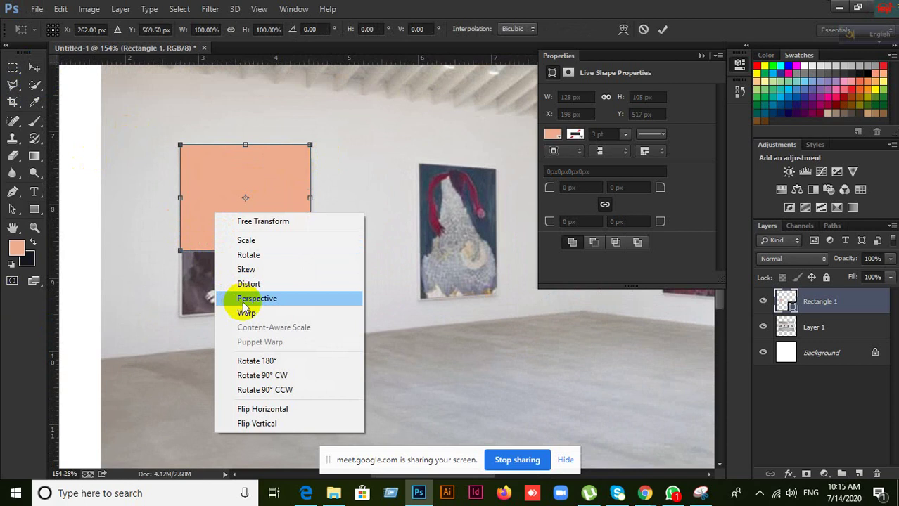
click(237, 284)
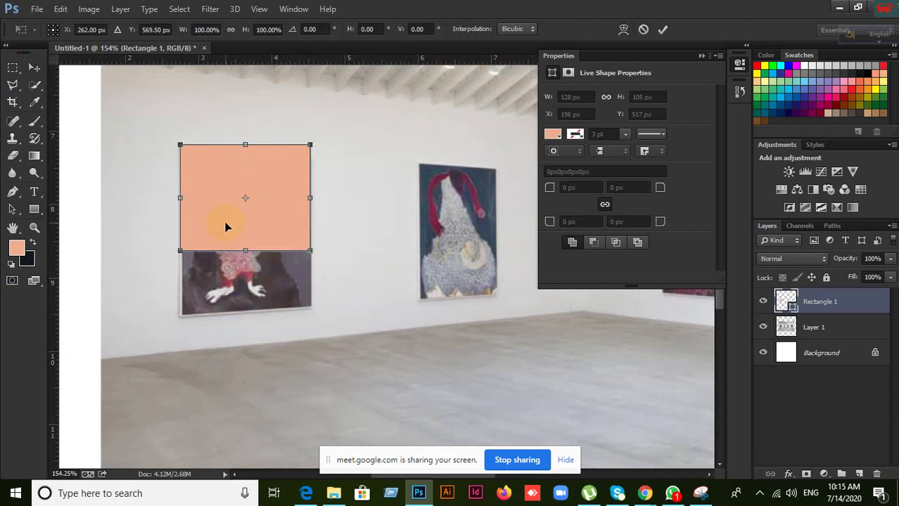
drag(180, 251, 181, 316)
right_click(182, 282)
click(424, 105)
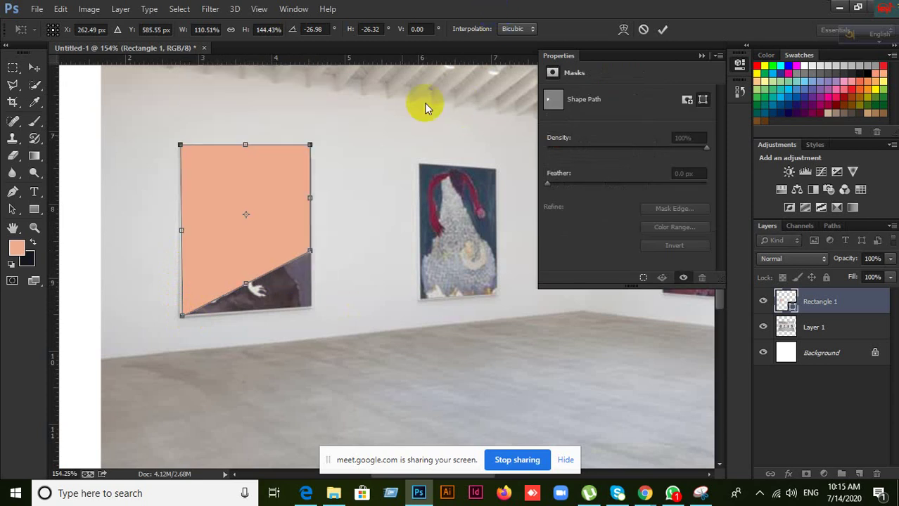
drag(311, 253, 313, 309)
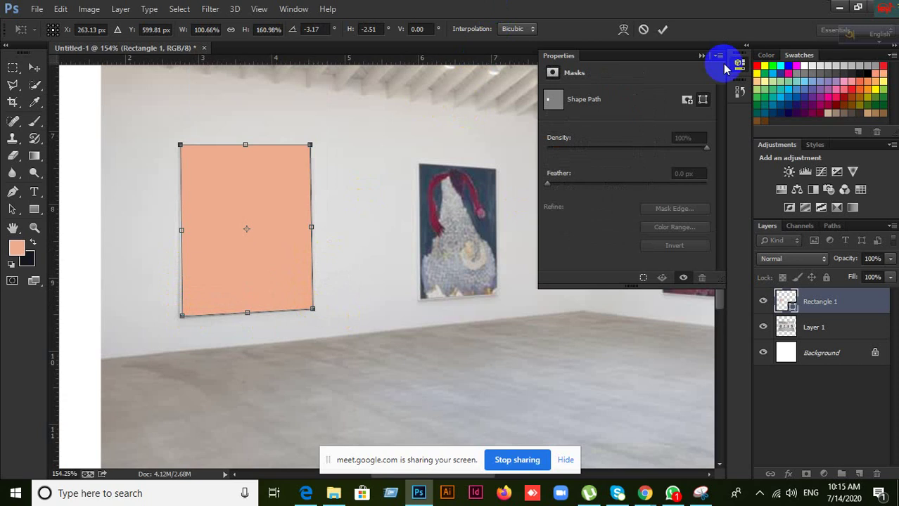
click(662, 30)
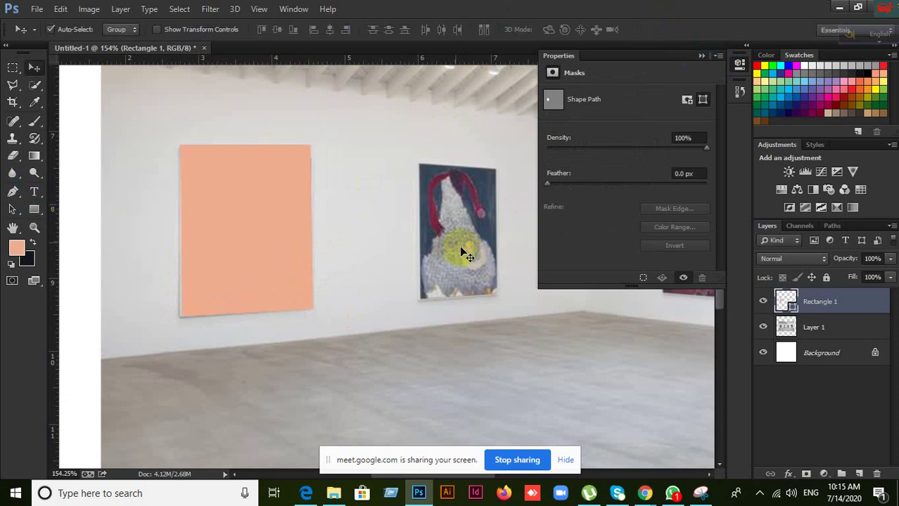
Draw a second peach rectangle, Rectangle 2, over the right painting
click(35, 210)
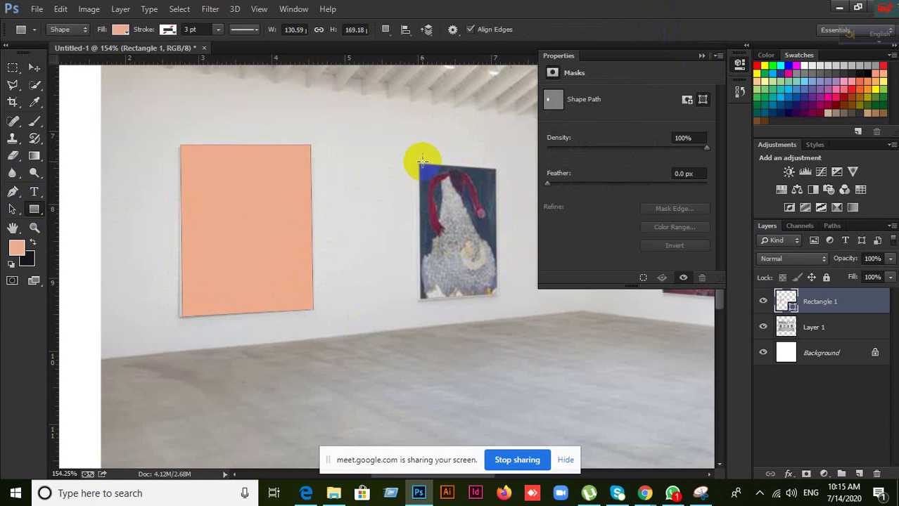
drag(418, 164, 495, 273)
right_click(435, 221)
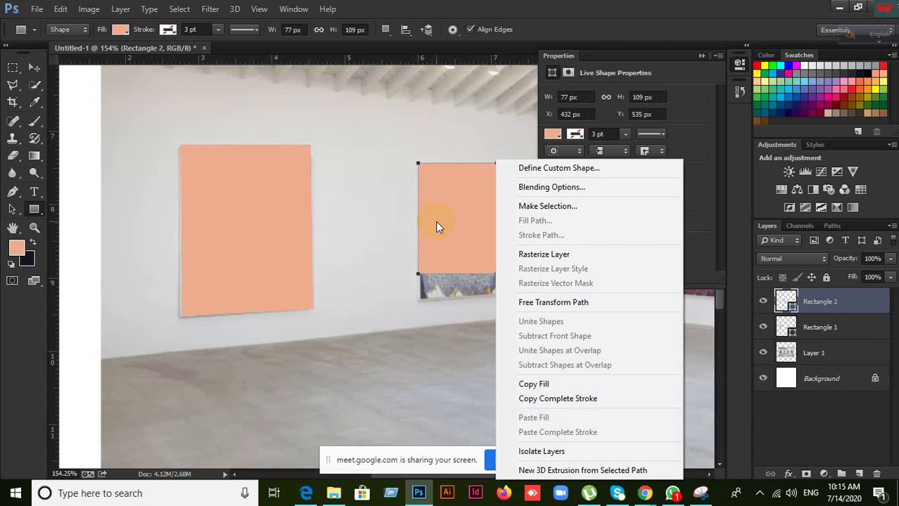
click(538, 81)
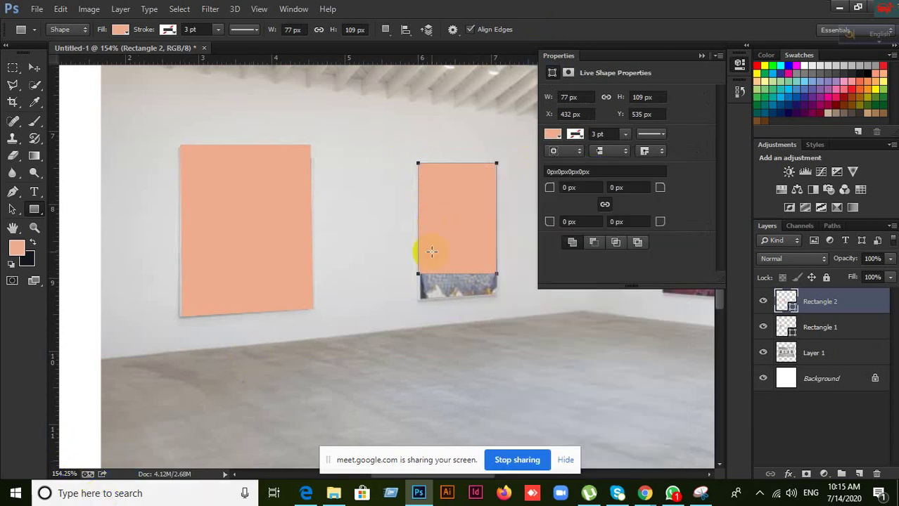
right_click(460, 239)
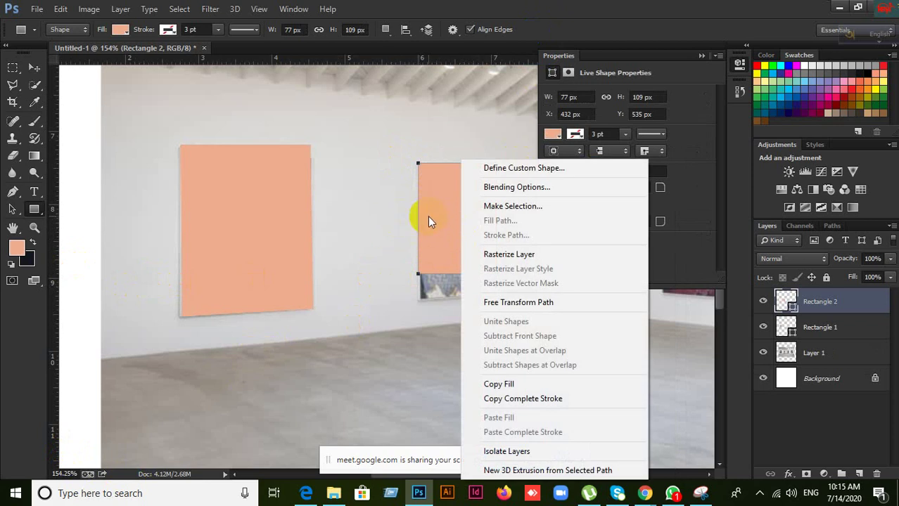
click(432, 214)
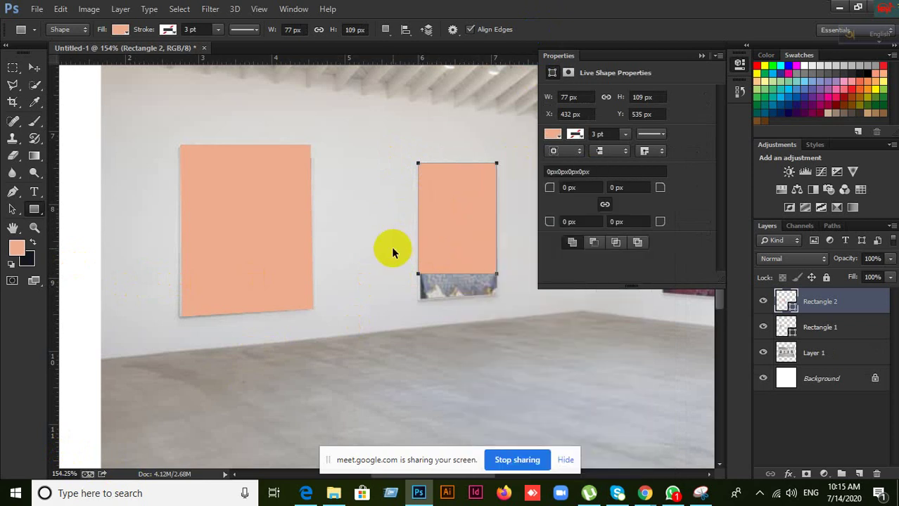
Distort Rectangle 2's bottom corners down to the painting, declining the path conversion prompt
key(ctrl+t)
right_click(442, 236)
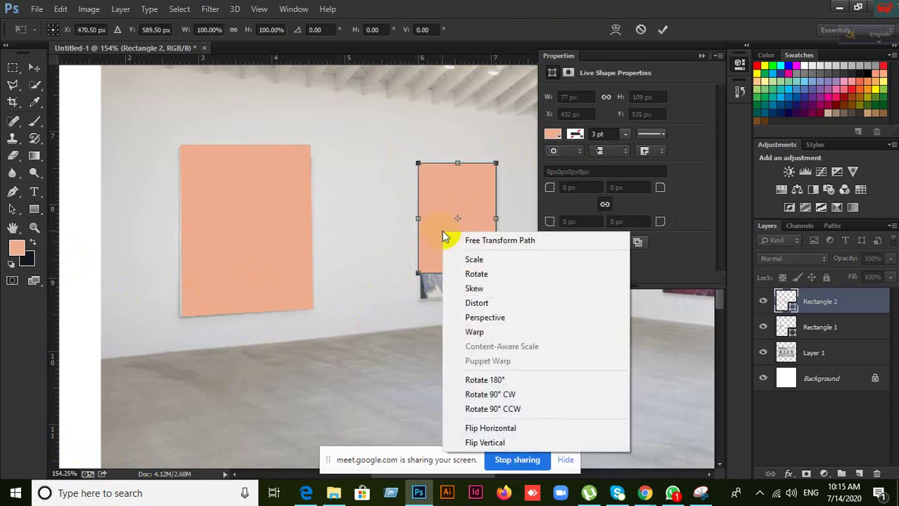
click(464, 299)
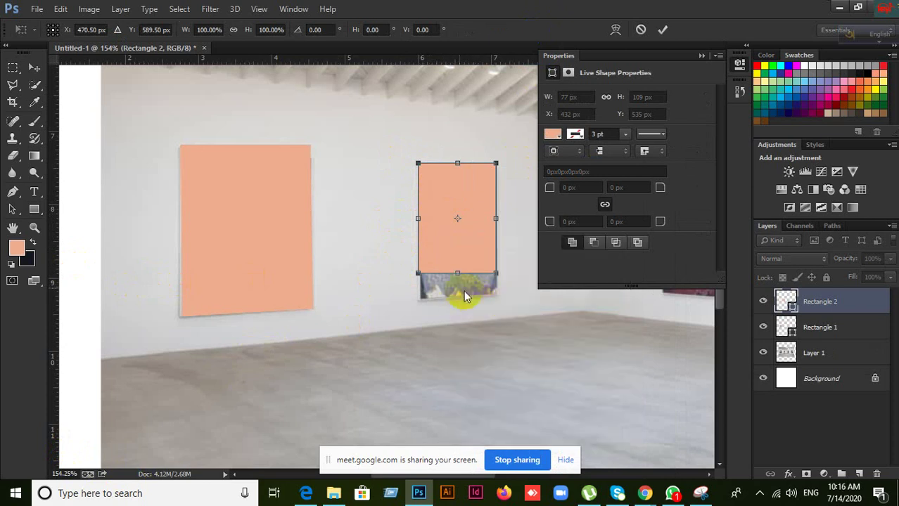
drag(418, 275, 421, 298)
drag(496, 275, 495, 294)
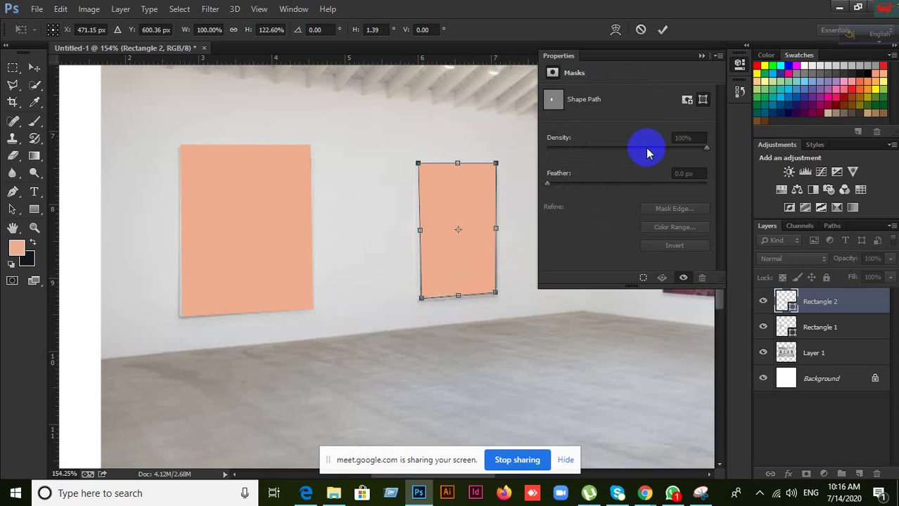
click(661, 29)
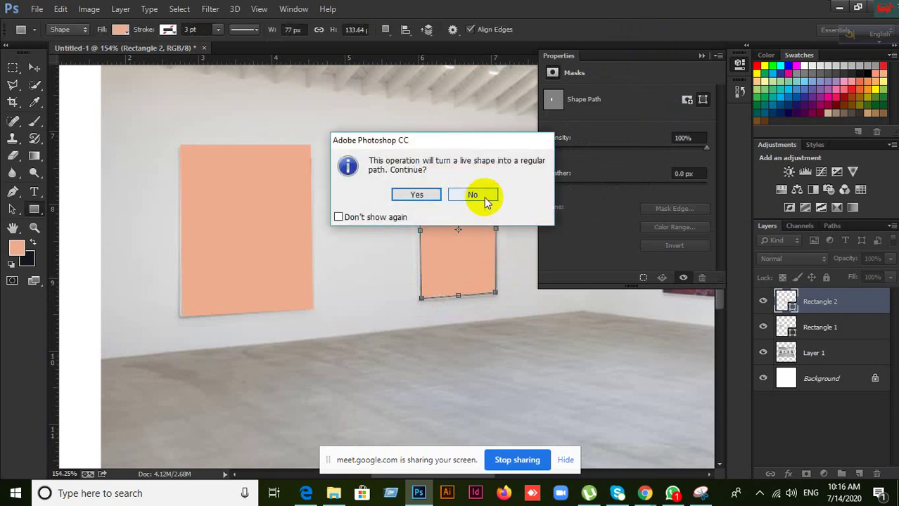
click(484, 200)
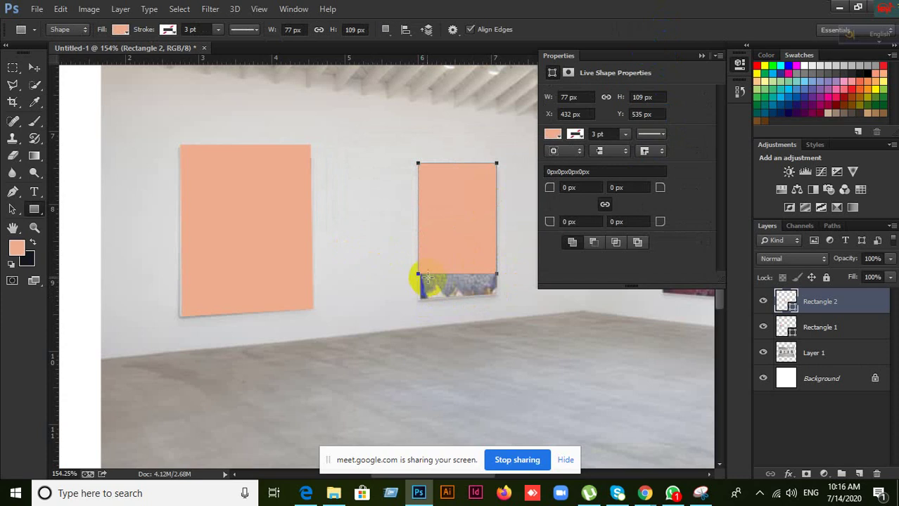
Redo the distortion of Rectangle 2's bottom corners to match the tilt and accept converting it to a path
right_click(434, 246)
click(31, 70)
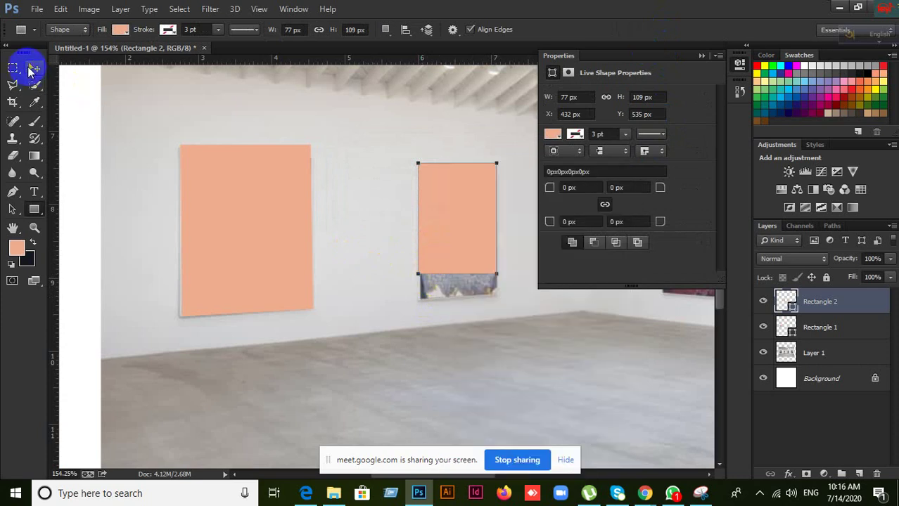
click(437, 221)
key(ctrl+t)
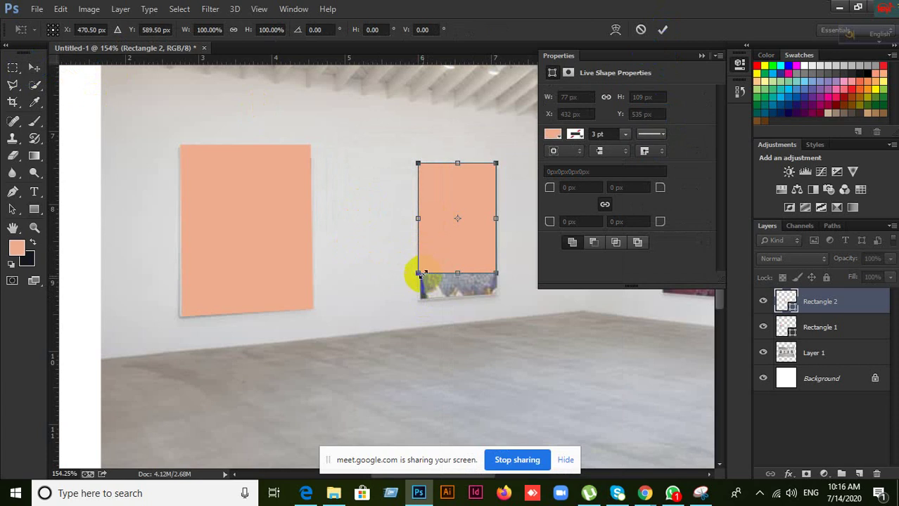
right_click(441, 244)
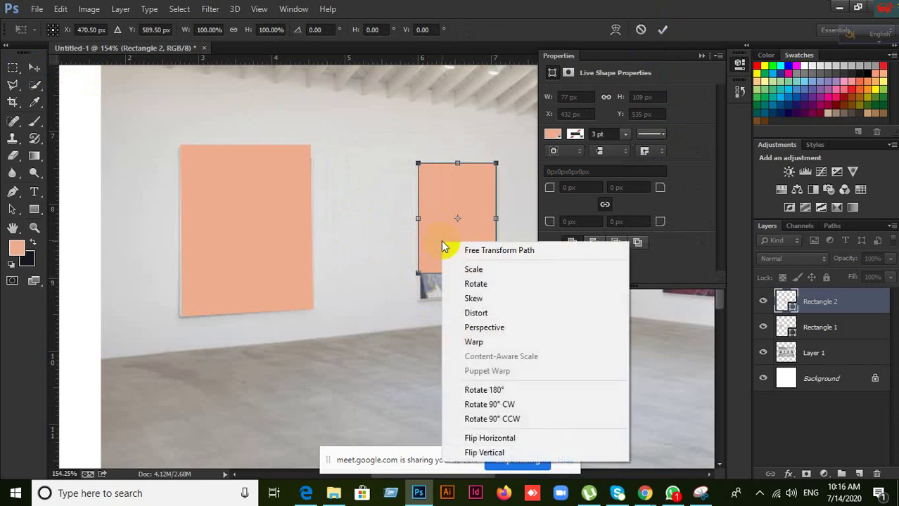
click(467, 312)
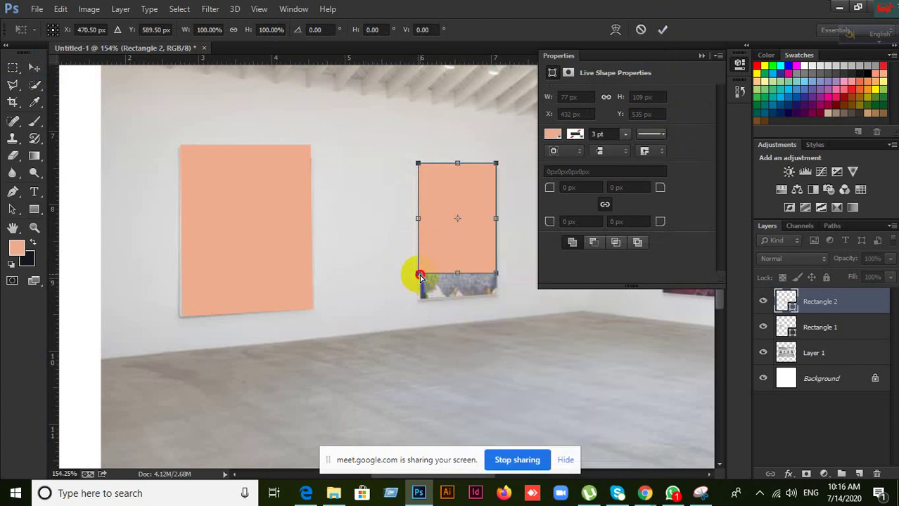
drag(420, 275, 421, 299)
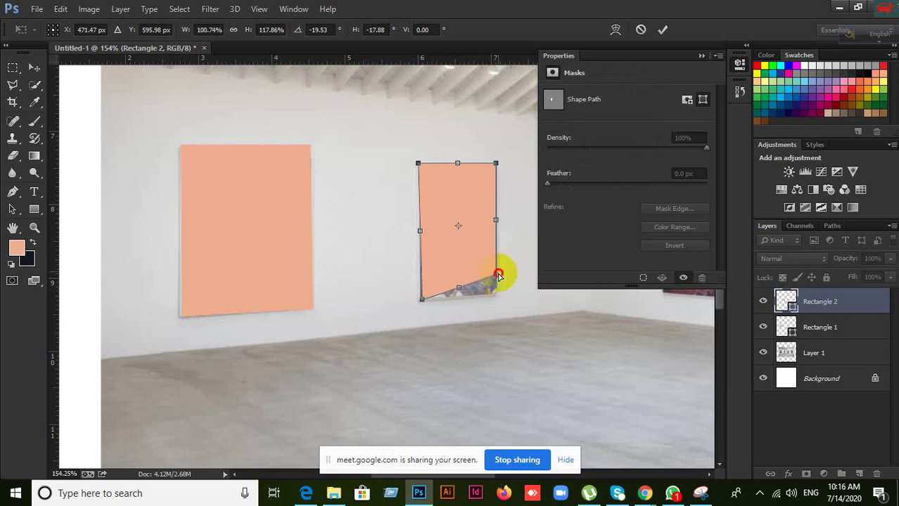
drag(498, 275, 497, 293)
click(662, 30)
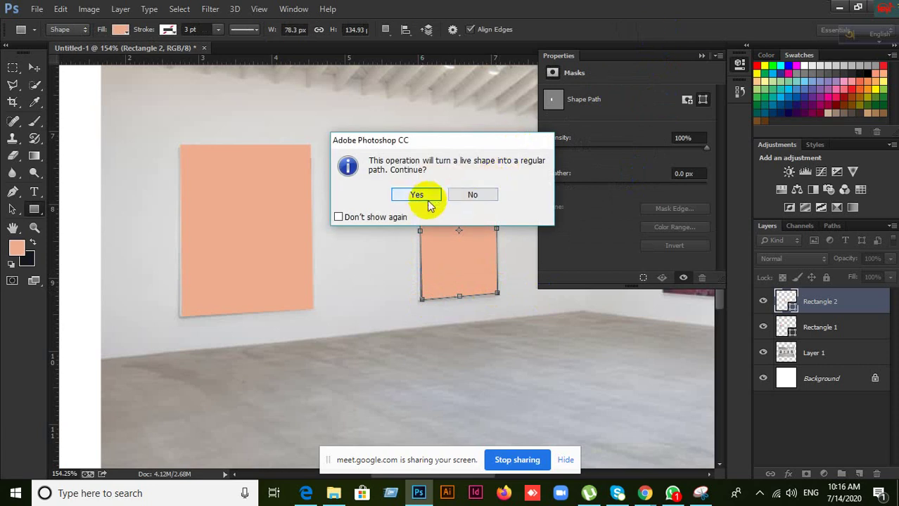
click(422, 197)
click(33, 70)
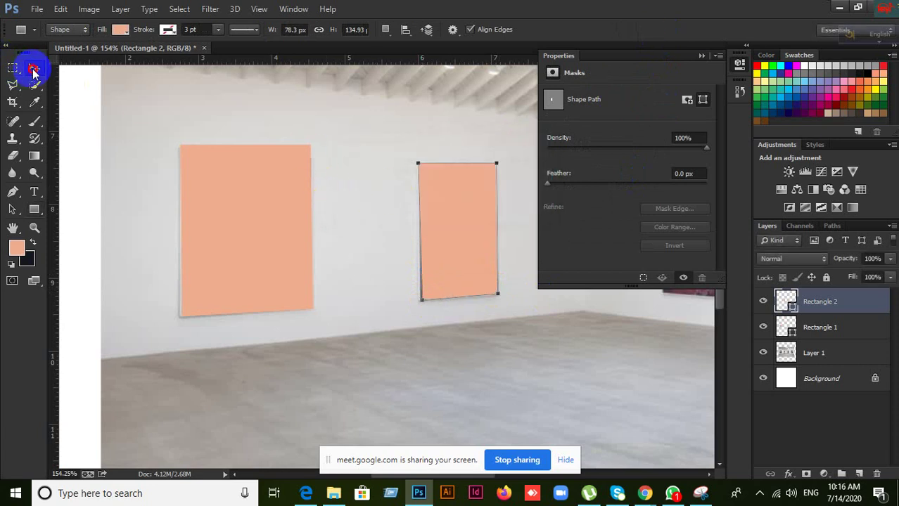
Convert the Rectangle 1 and Rectangle 2 layers into smart objects
click(829, 336)
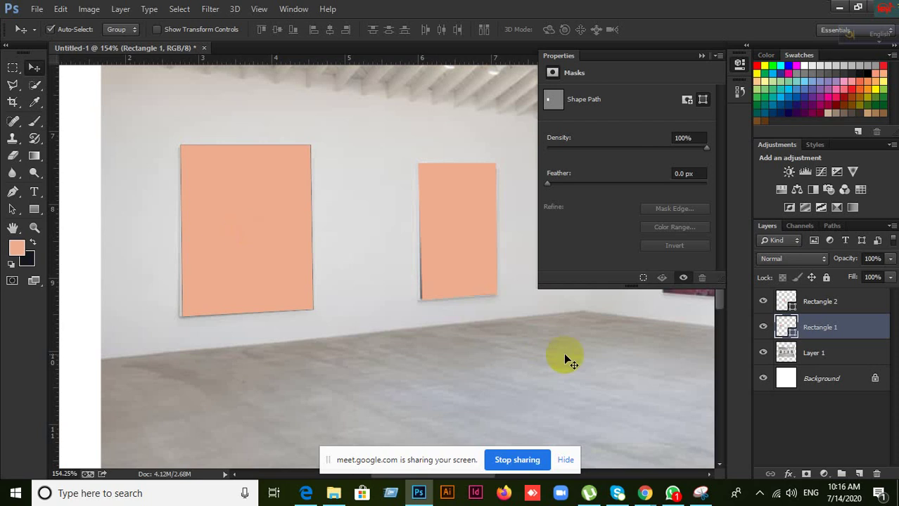
click(841, 303)
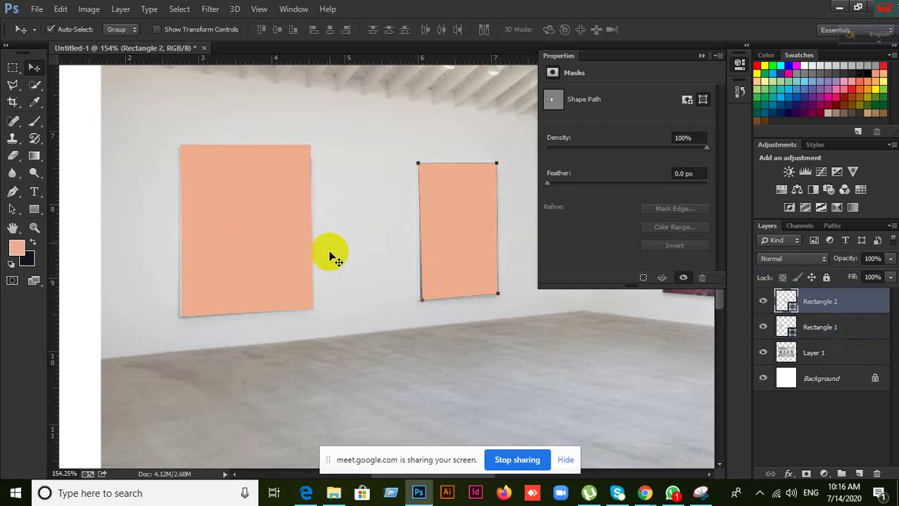
click(823, 341)
click(828, 333)
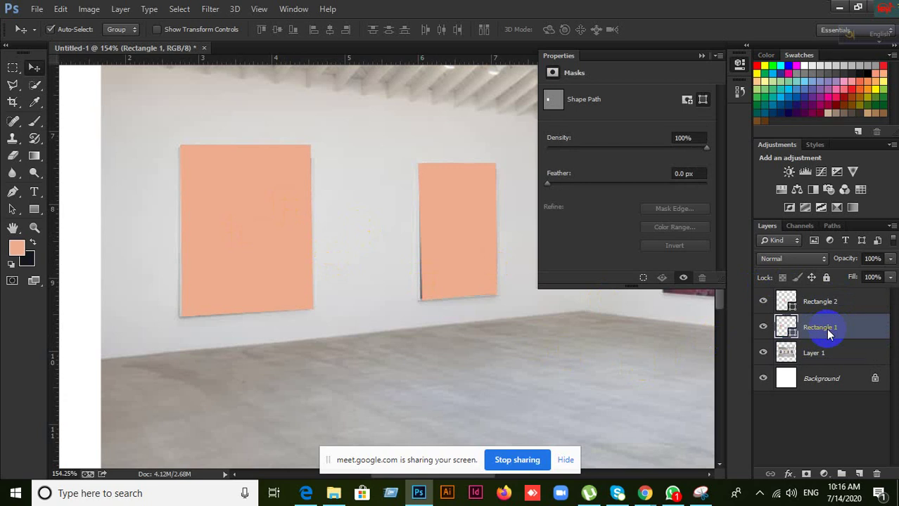
right_click(827, 331)
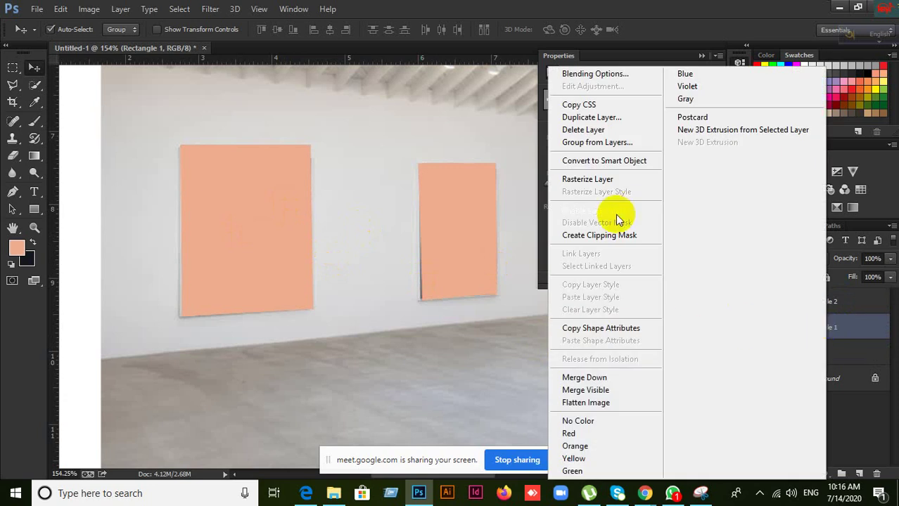
click(617, 161)
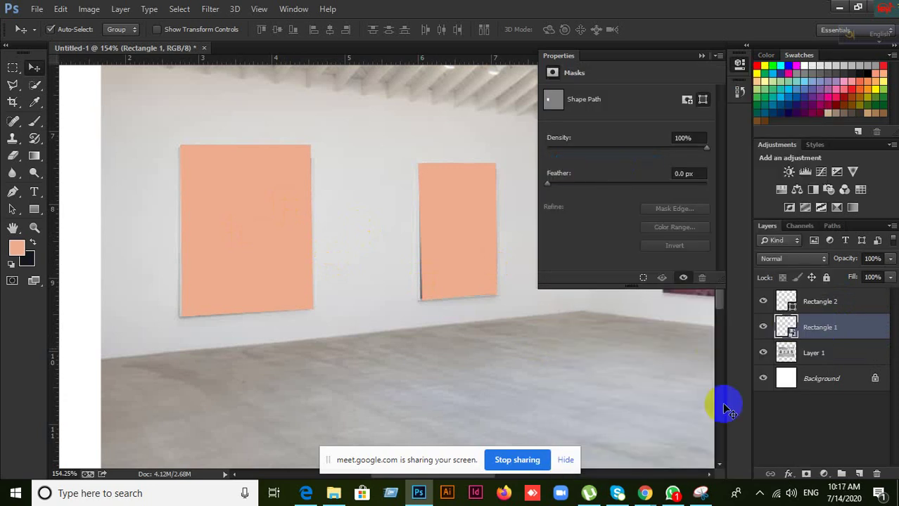
click(815, 307)
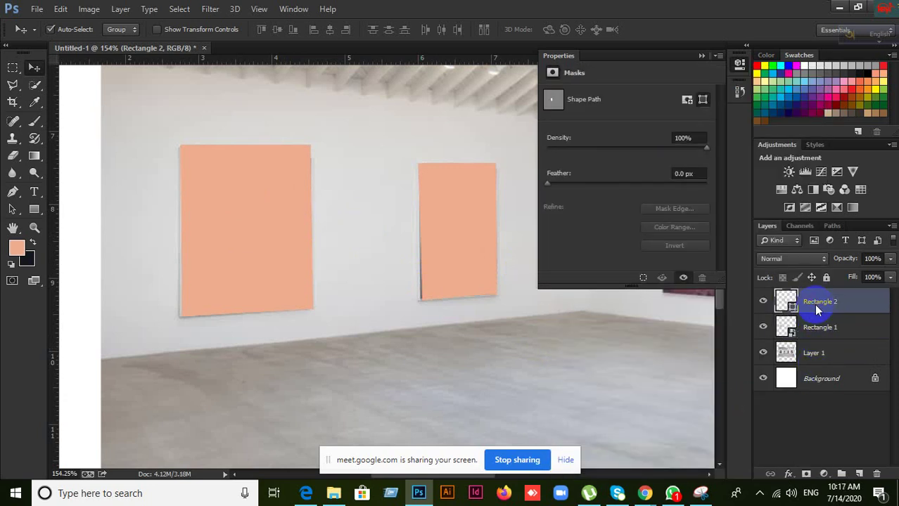
right_click(813, 304)
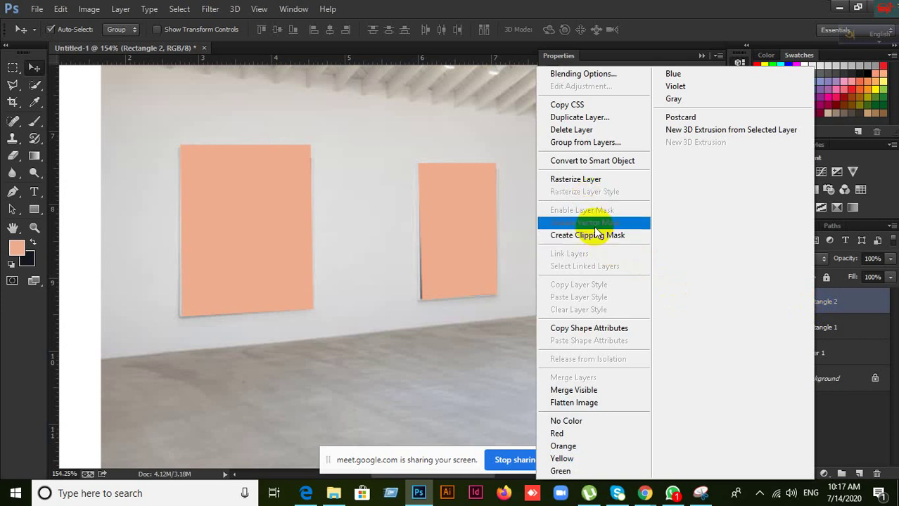
click(598, 162)
Toggle Rectangle 1 and Rectangle 2 visibility to confirm each fully hides its painting
click(821, 329)
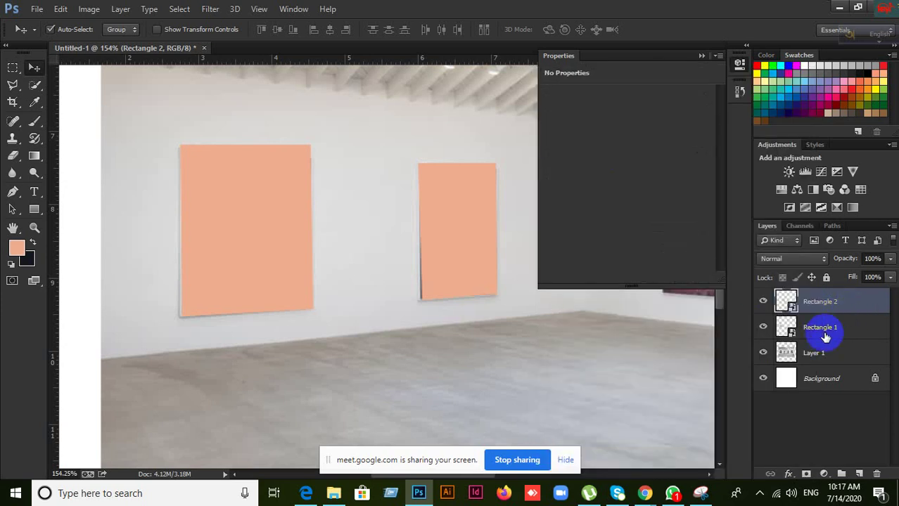
click(762, 328)
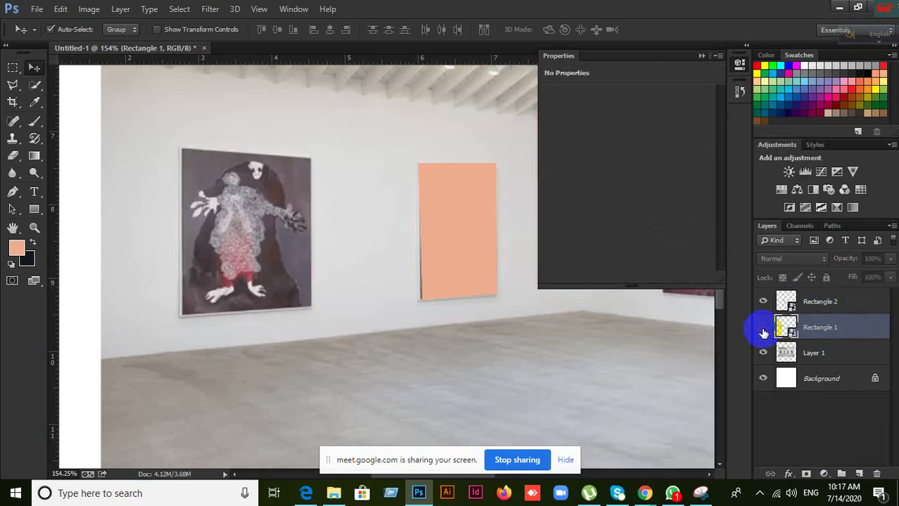
click(763, 329)
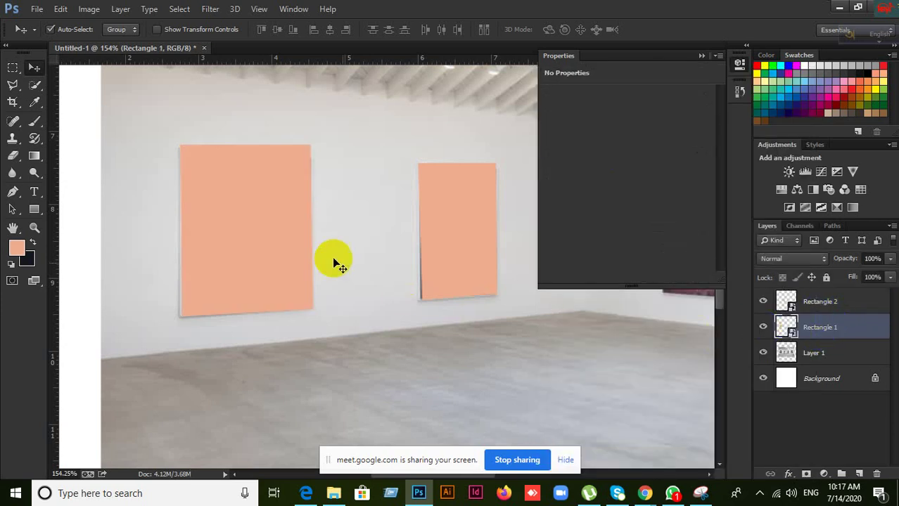
click(763, 328)
click(762, 328)
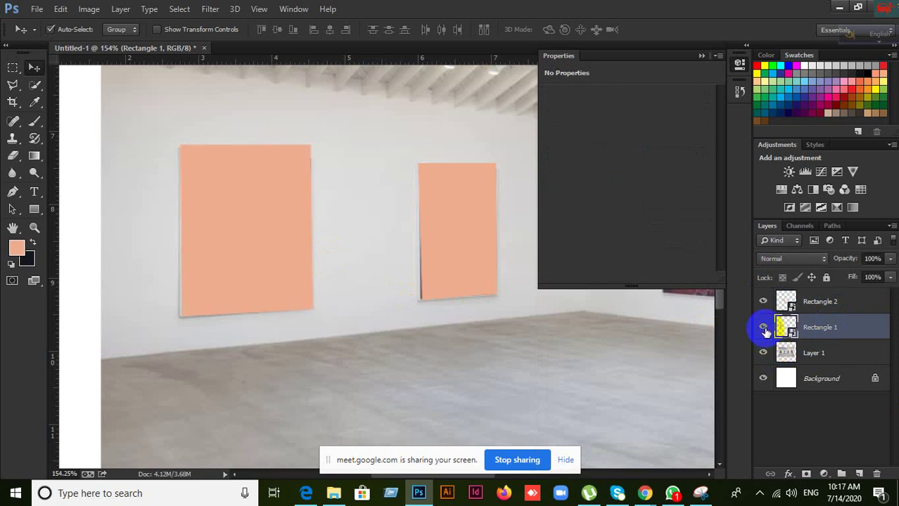
click(839, 308)
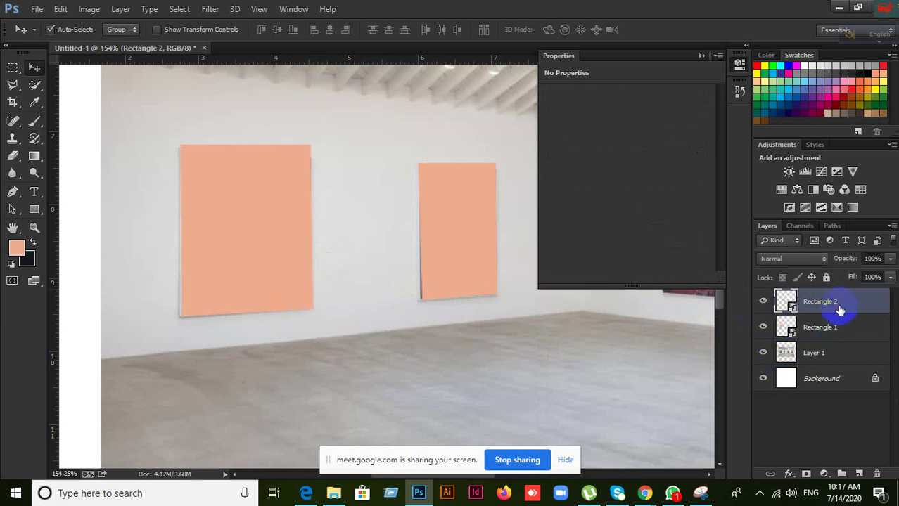
click(763, 301)
click(762, 302)
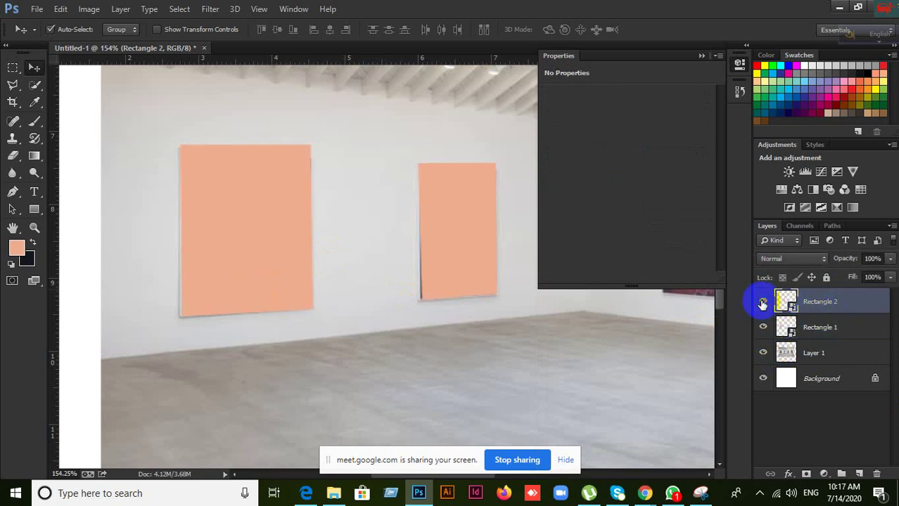
Launch Snipping Tool by searching 'sni' and outline the whole Photoshop canvas as a new snip
click(92, 495)
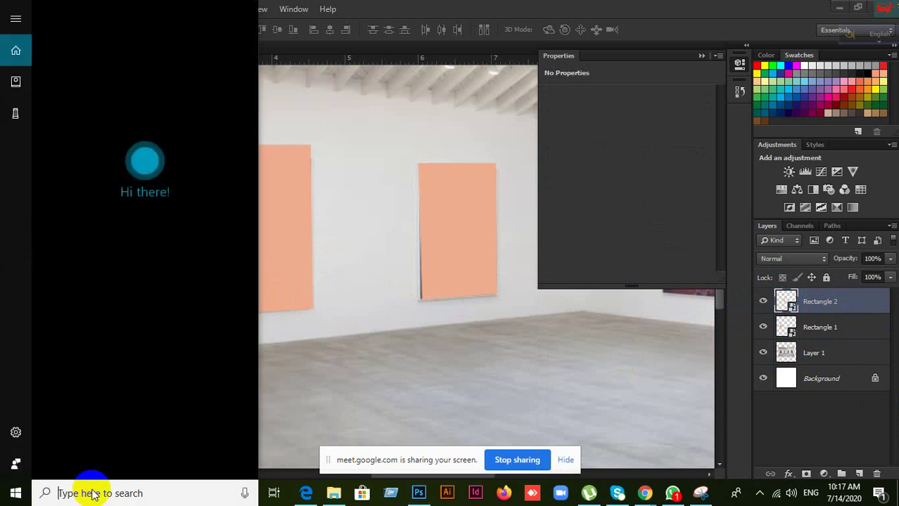
text(sni)
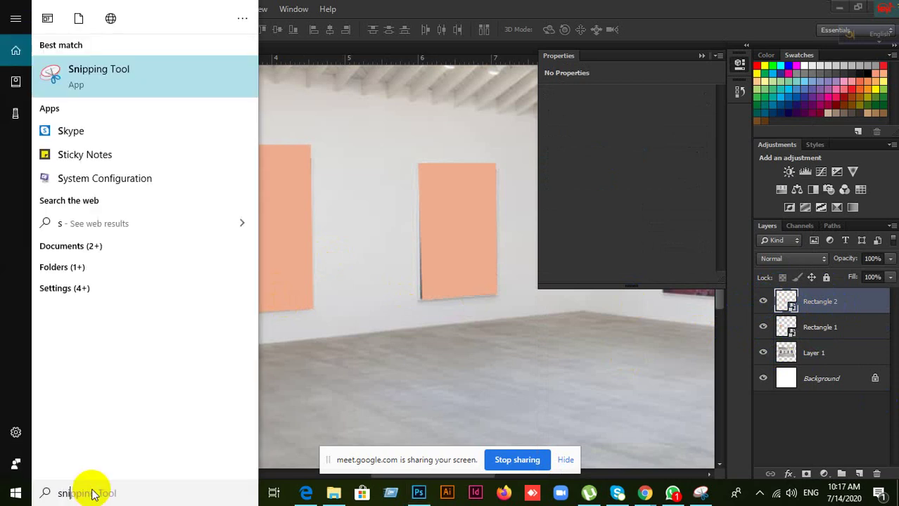
click(102, 82)
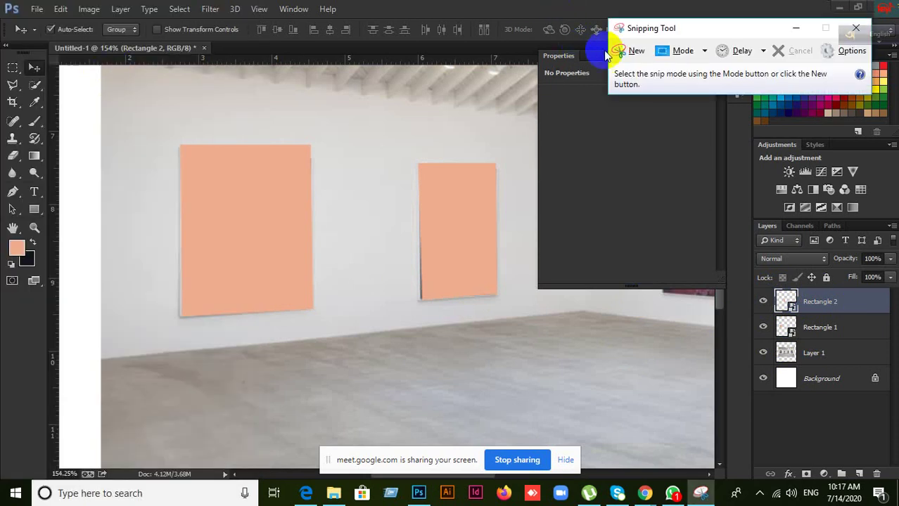
click(626, 51)
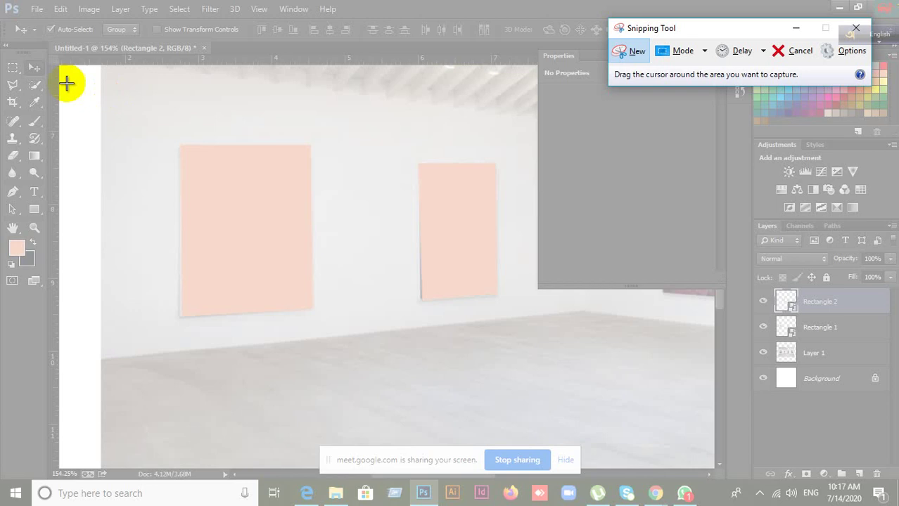
drag(47, 48, 855, 497)
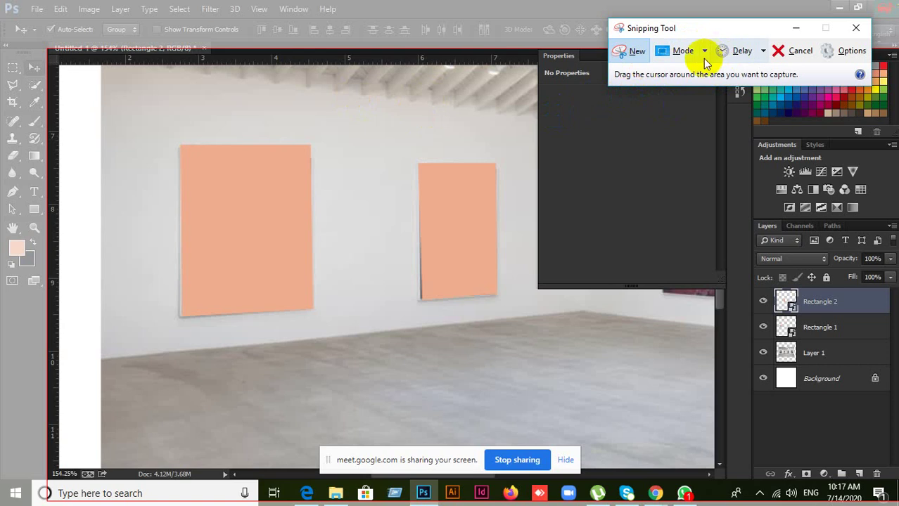
Close Snipping Tool and relaunch it from Windows search, first with 'sn', then with 'sni'
click(856, 32)
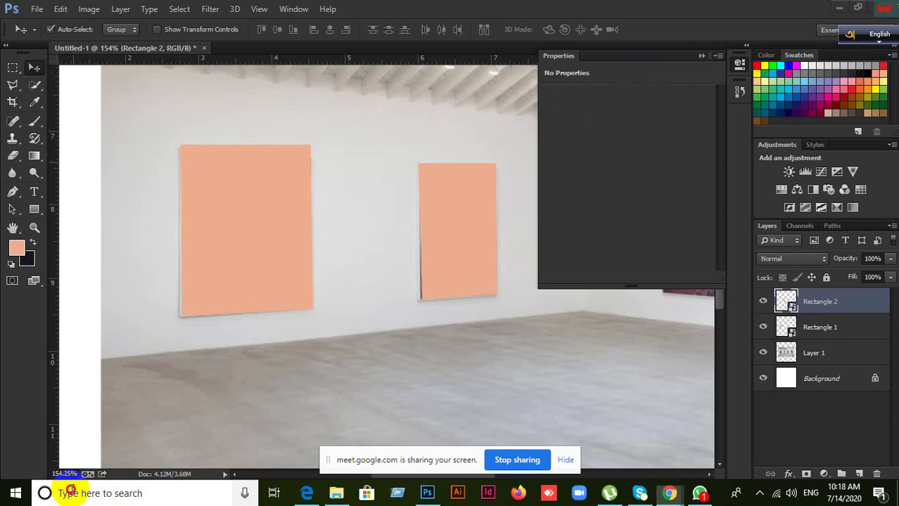
click(62, 493)
text(s)
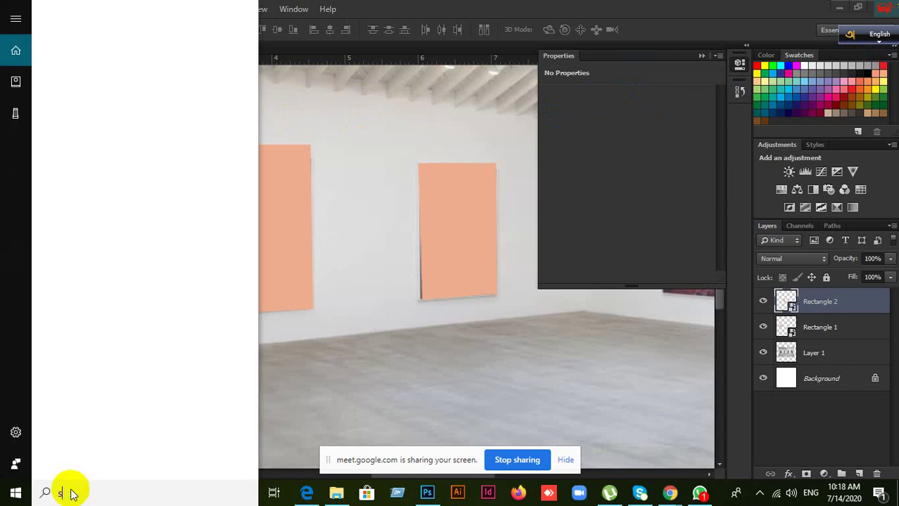
text(n)
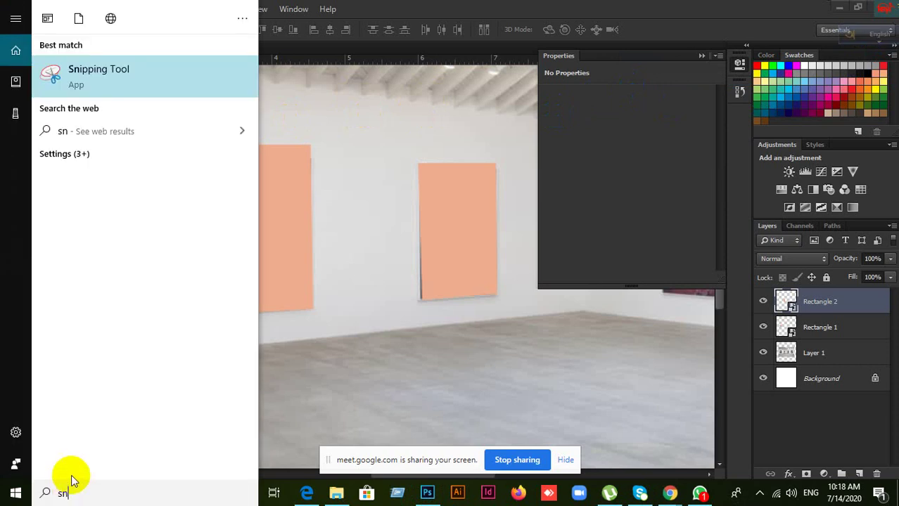
click(121, 87)
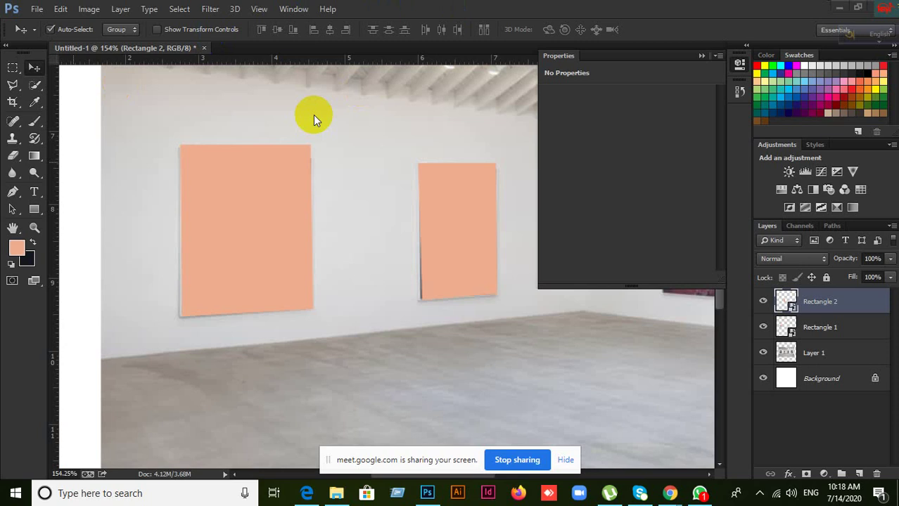
click(109, 494)
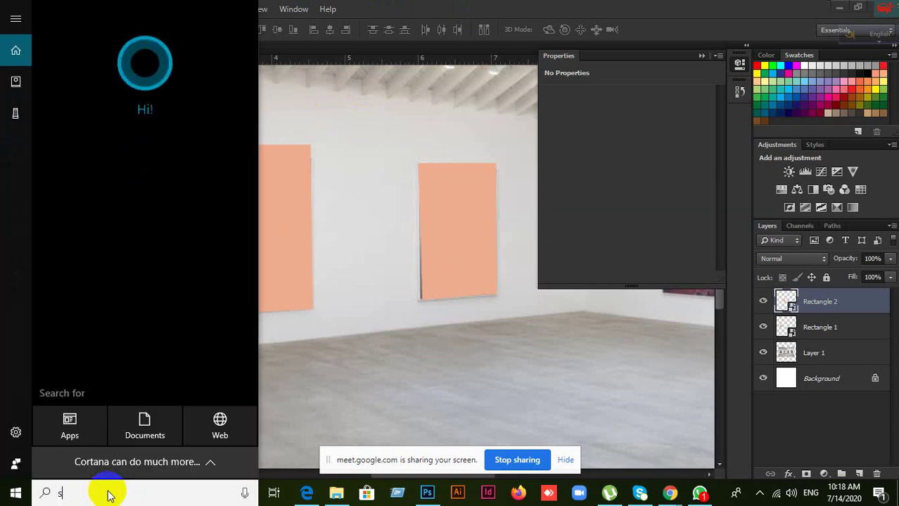
text(sni)
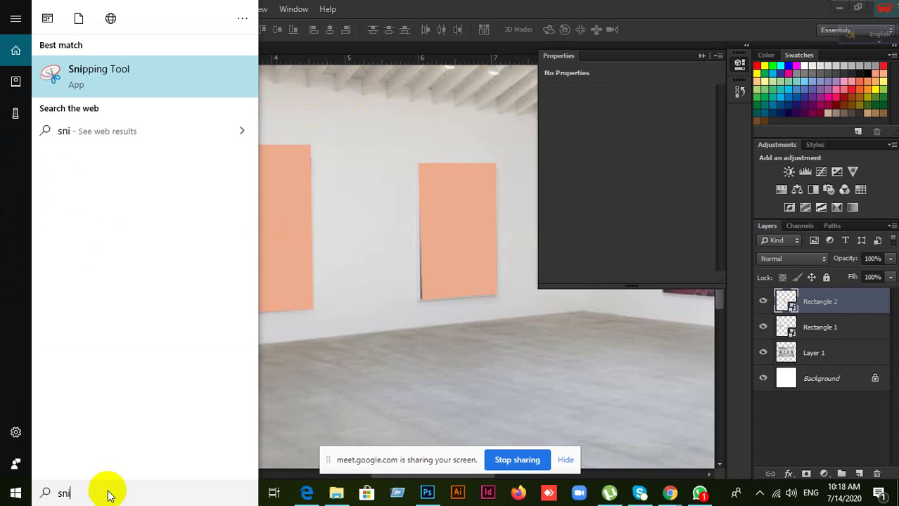
click(71, 79)
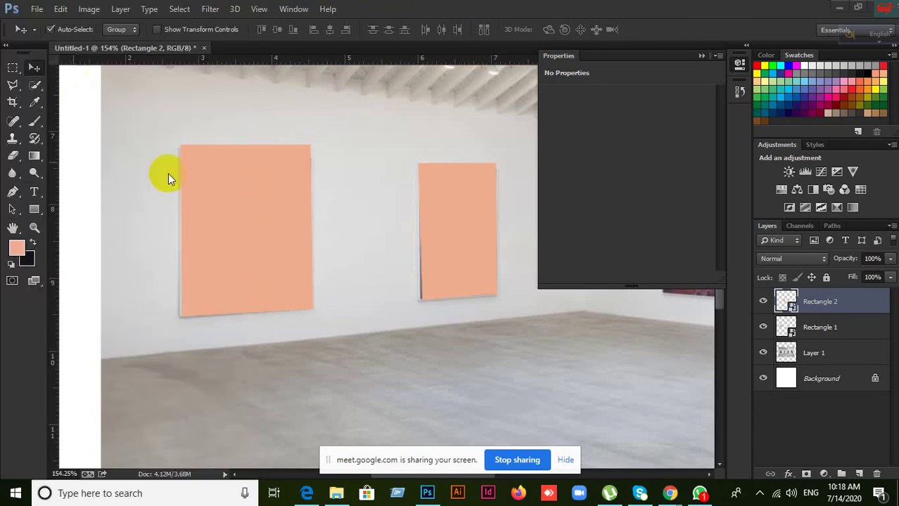
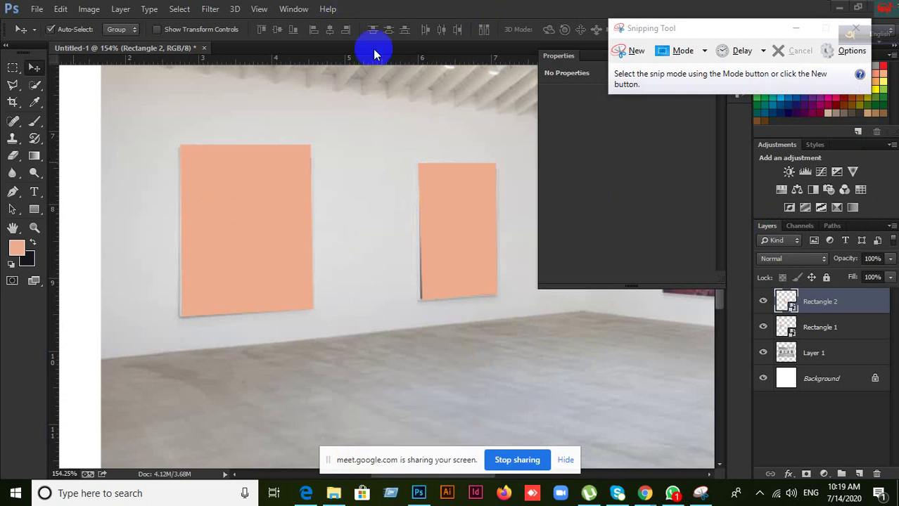
Try out snip regions, nudge the Snipping Tool window, then cancel and restart capture mode
click(629, 50)
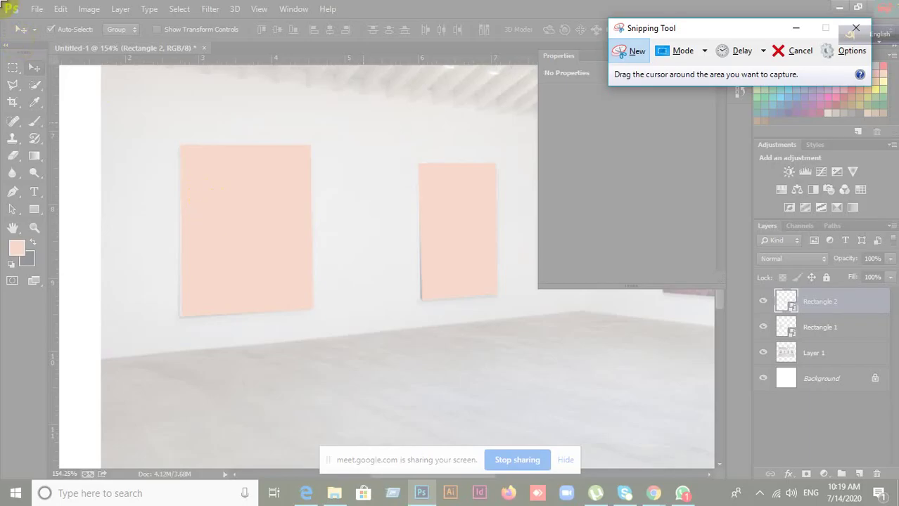
drag(1, 0, 812, 501)
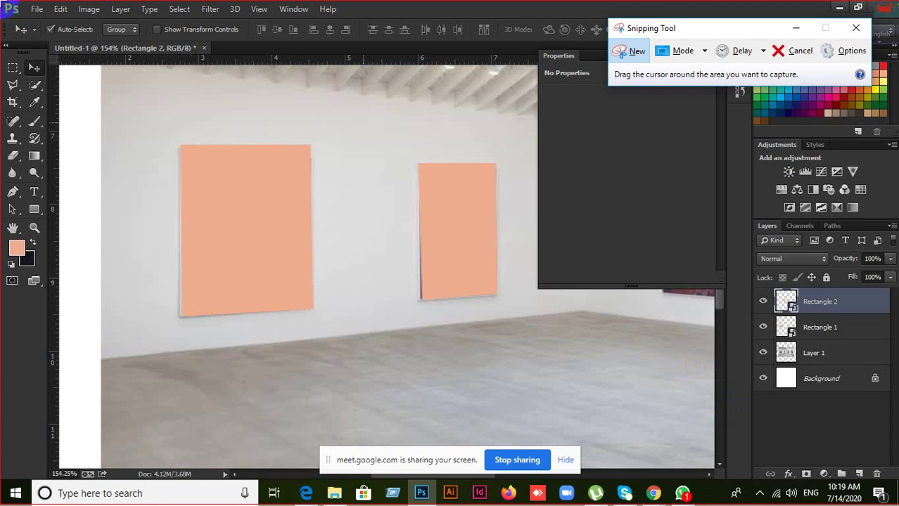
drag(56, 55, 896, 502)
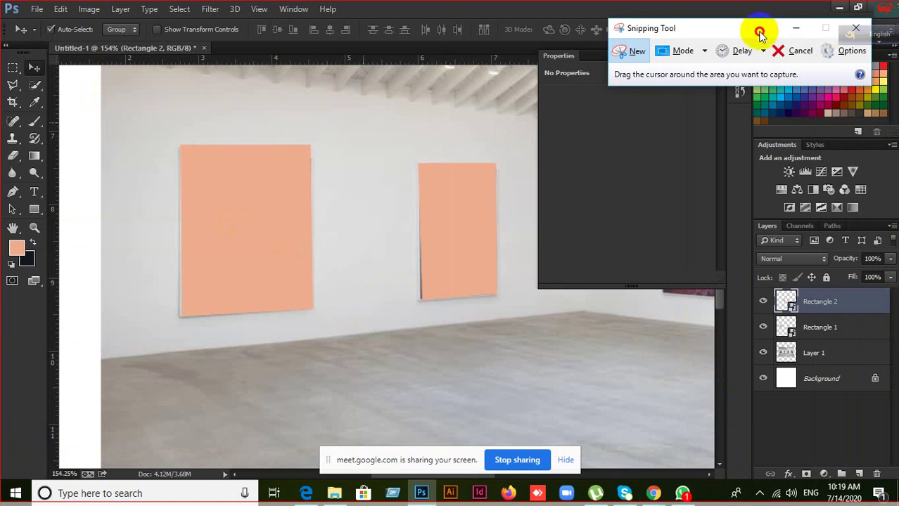
drag(760, 33, 700, 45)
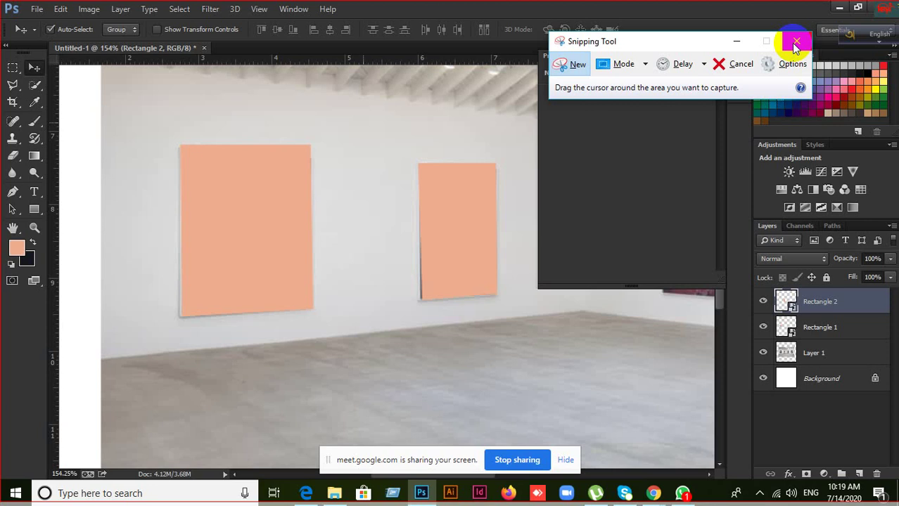
click(574, 67)
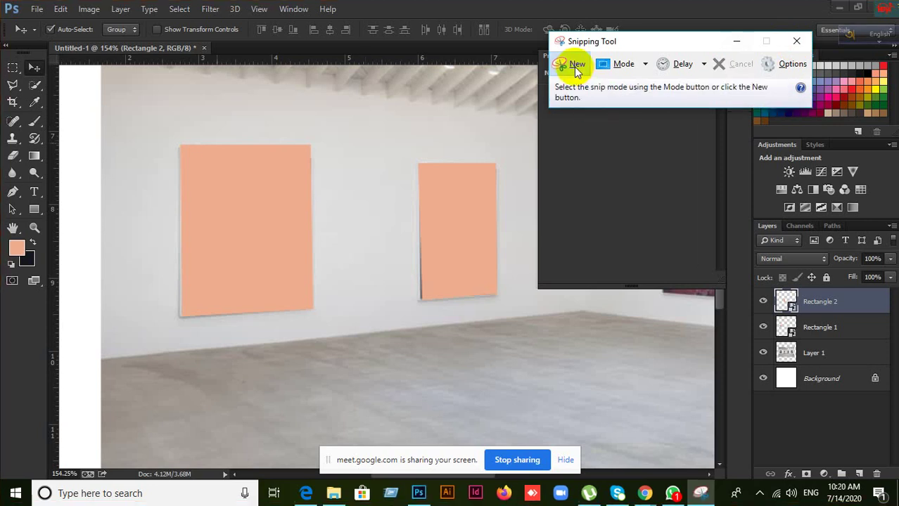
click(574, 67)
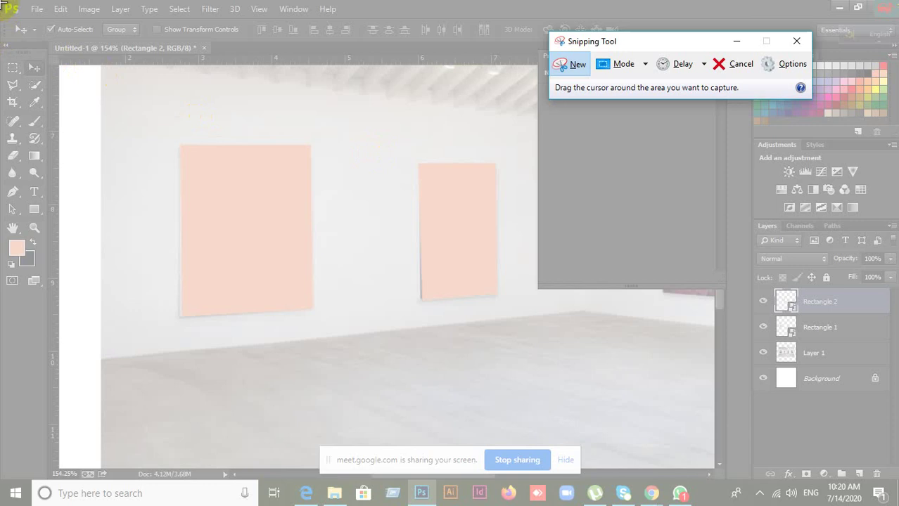
Snip the full screen, save it to the Desktop as 'Capture', and close Snipping Tool
drag(1, 0, 898, 505)
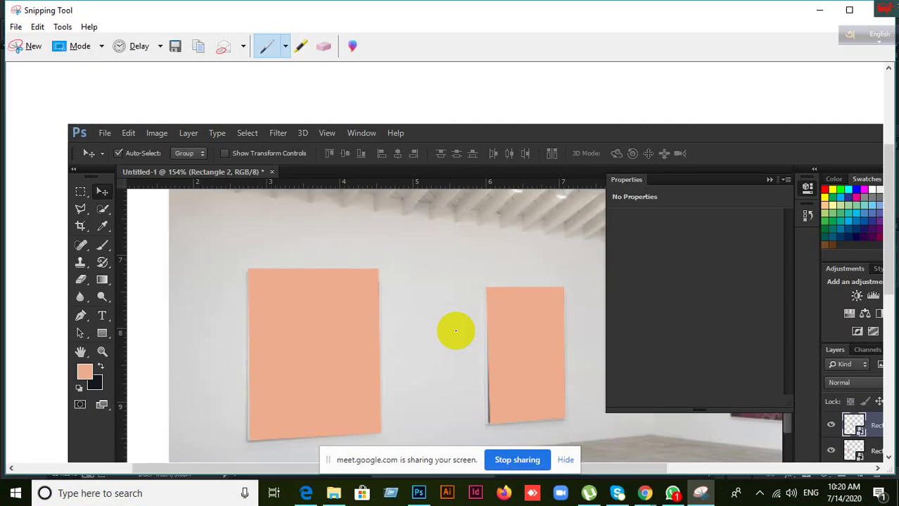
click(16, 28)
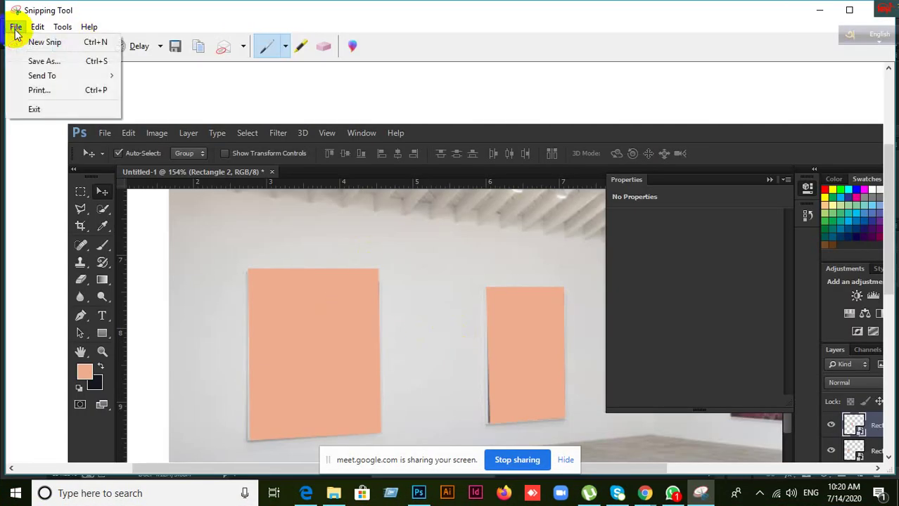
click(39, 61)
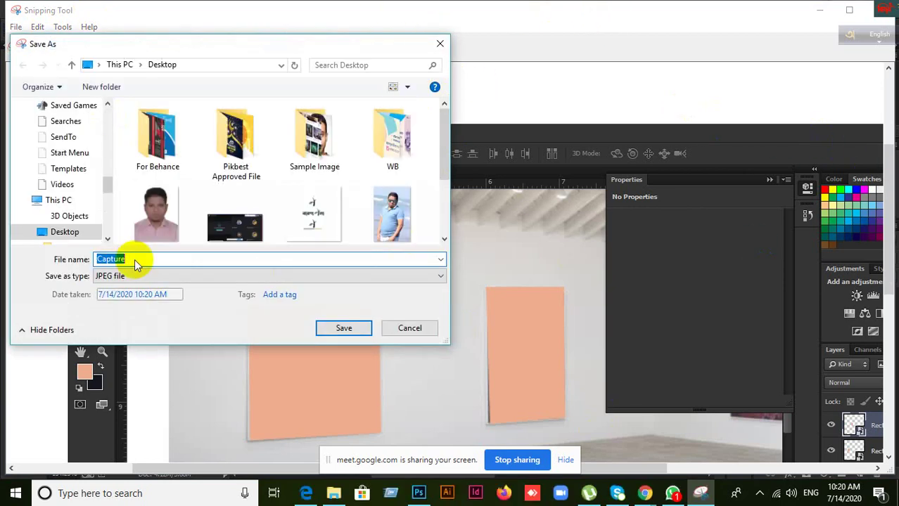
scroll(92, 197, up, 10)
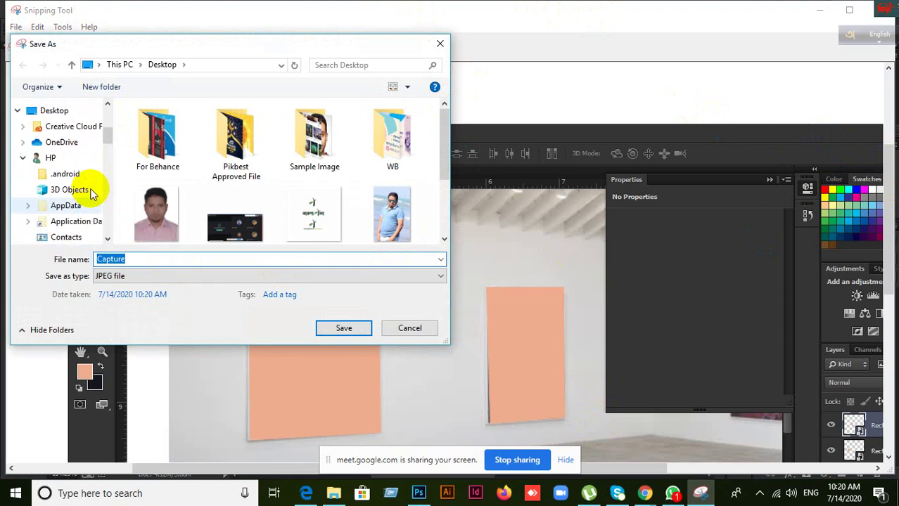
scroll(90, 192, up, 1)
click(58, 121)
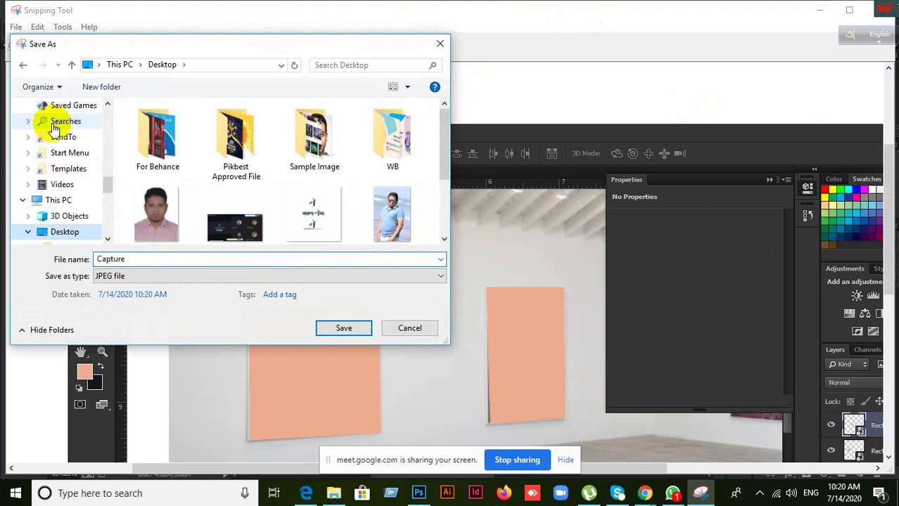
click(345, 329)
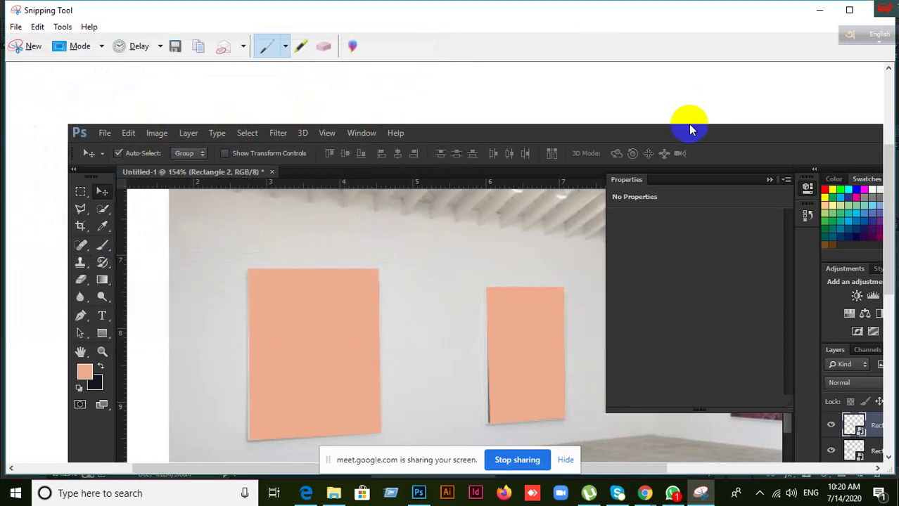
drag(739, 14, 641, 30)
click(780, 25)
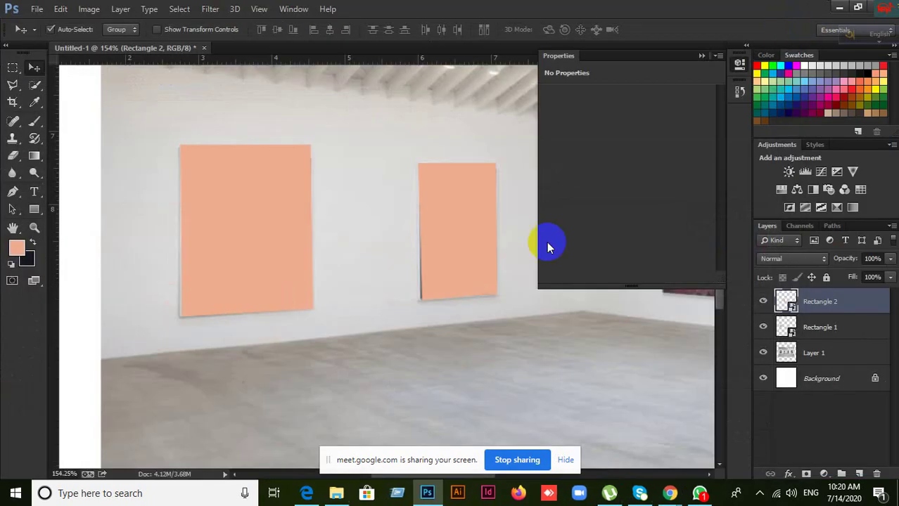
Open the Rectangle 1 smart object's contents in its own tab
click(844, 330)
click(806, 306)
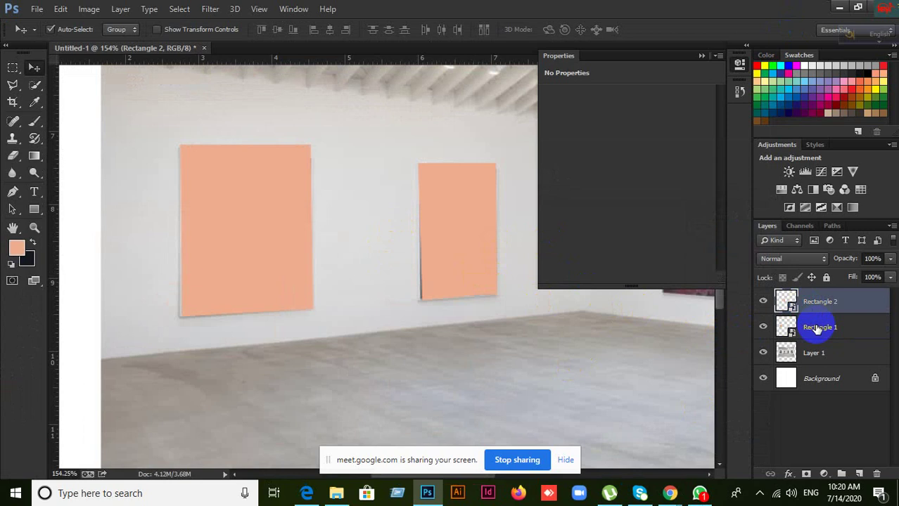
click(815, 331)
click(787, 329)
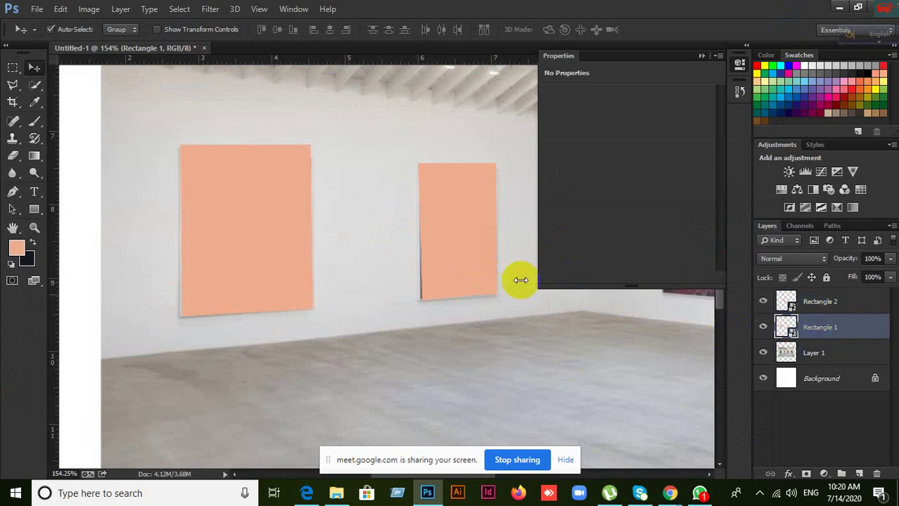
double_click(787, 329)
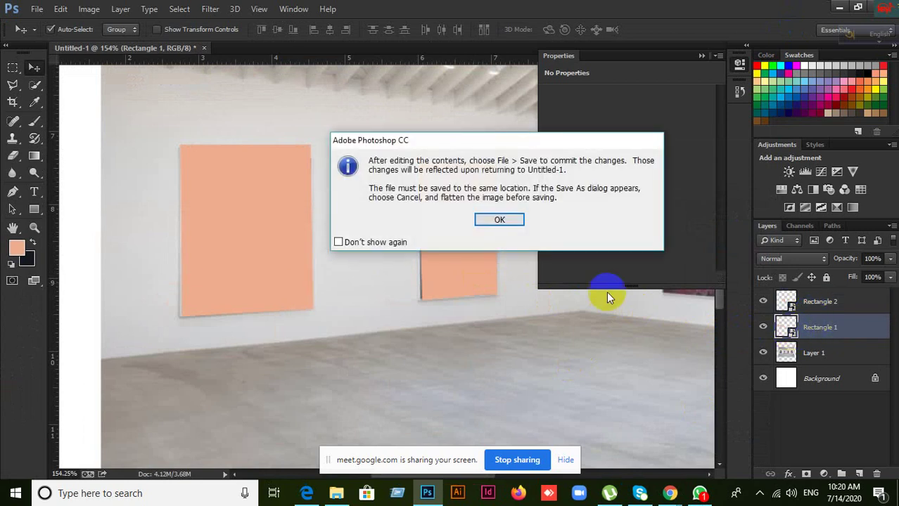
click(513, 221)
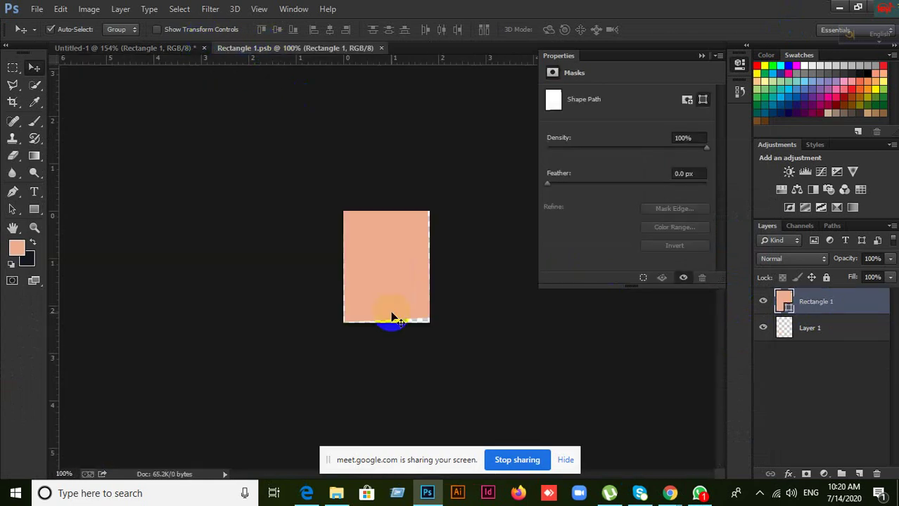
scroll(398, 274, up, 5)
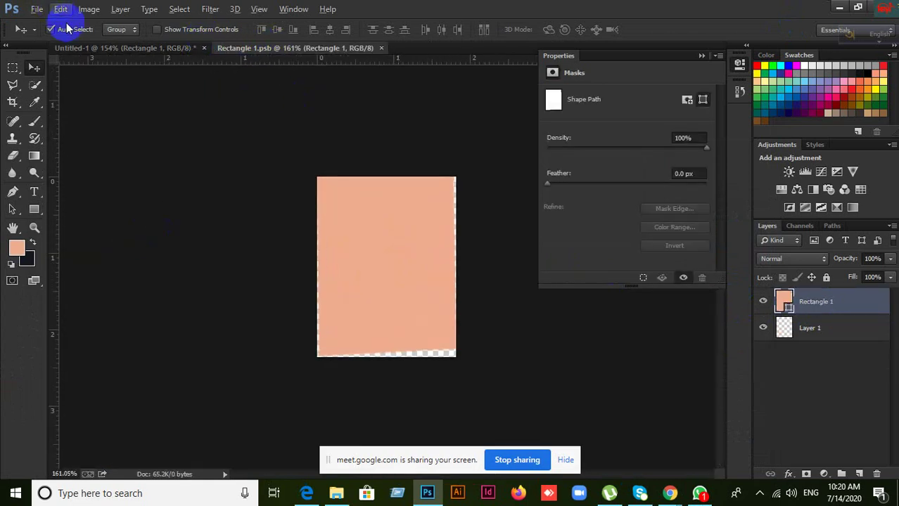
Try File > Place and cancel it, then open the Desktop image 1.jpg
click(37, 9)
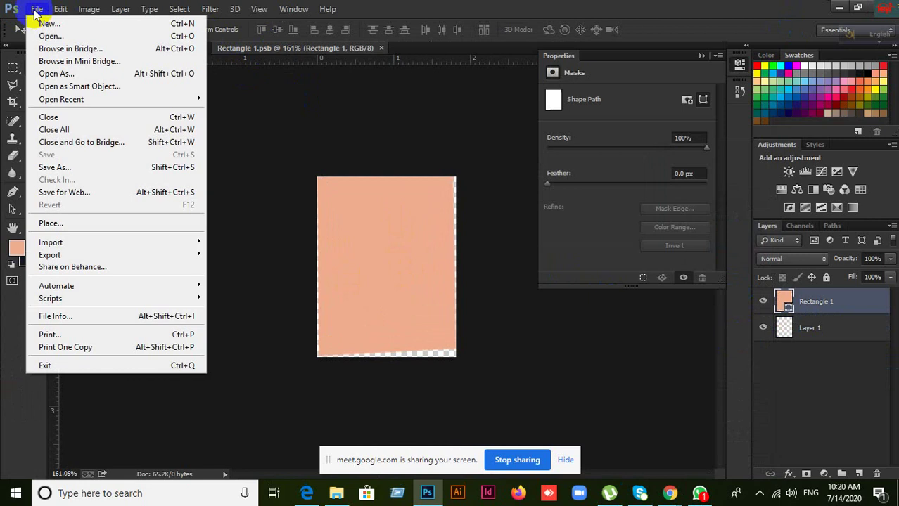
click(262, 225)
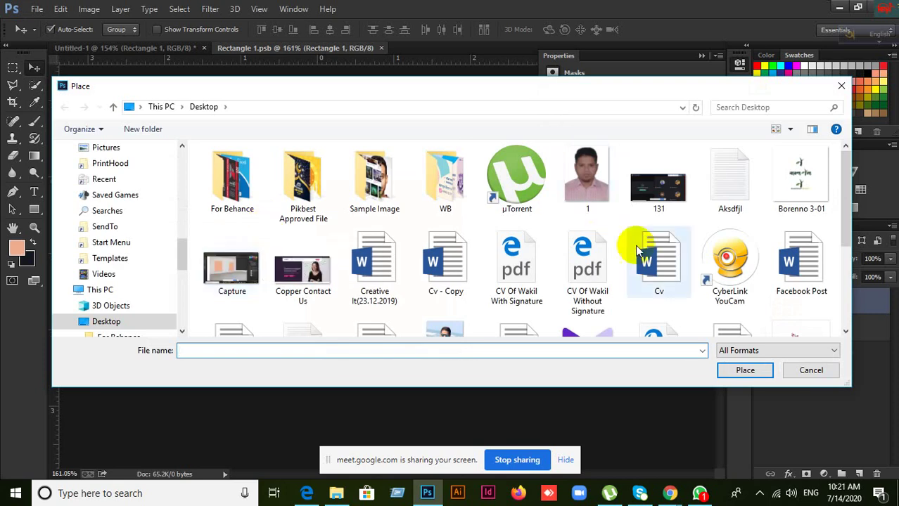
click(808, 370)
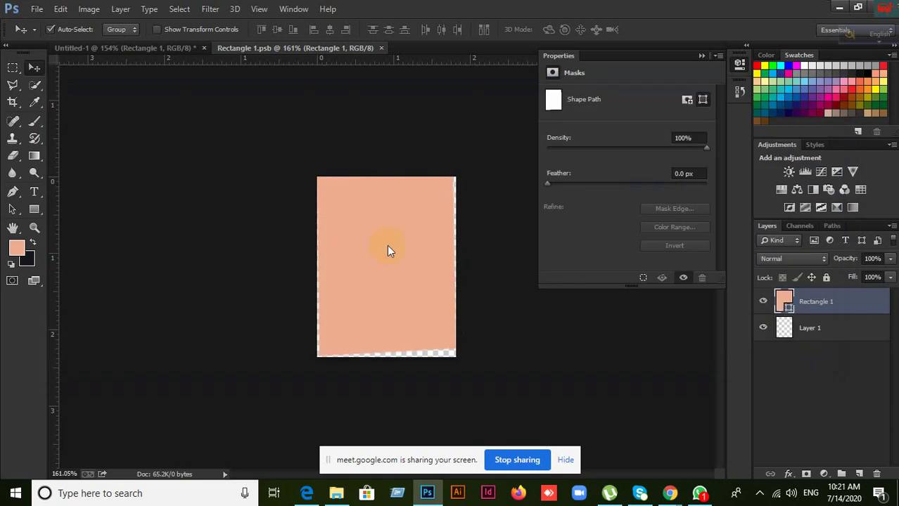
click(36, 9)
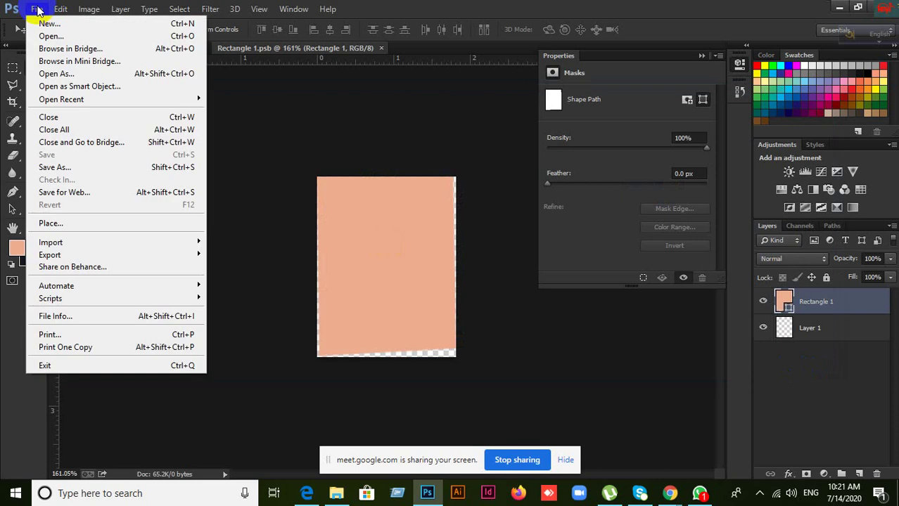
click(62, 37)
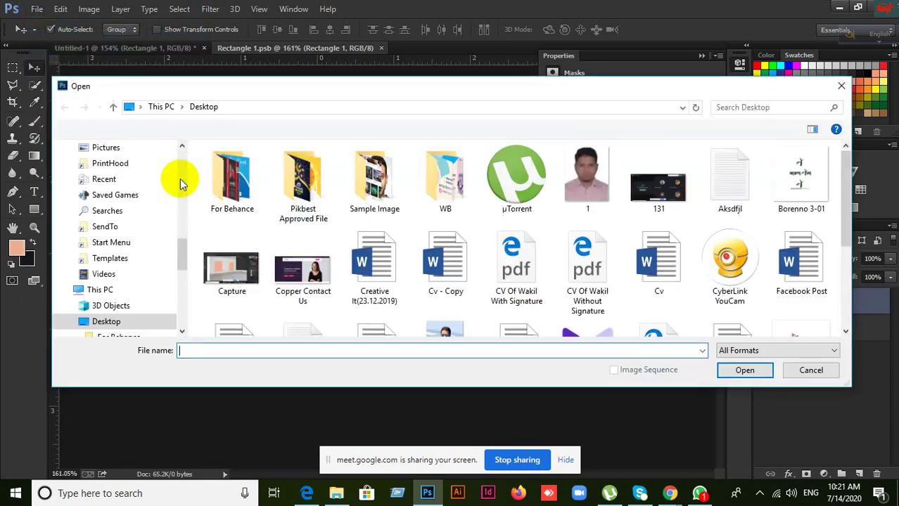
click(587, 179)
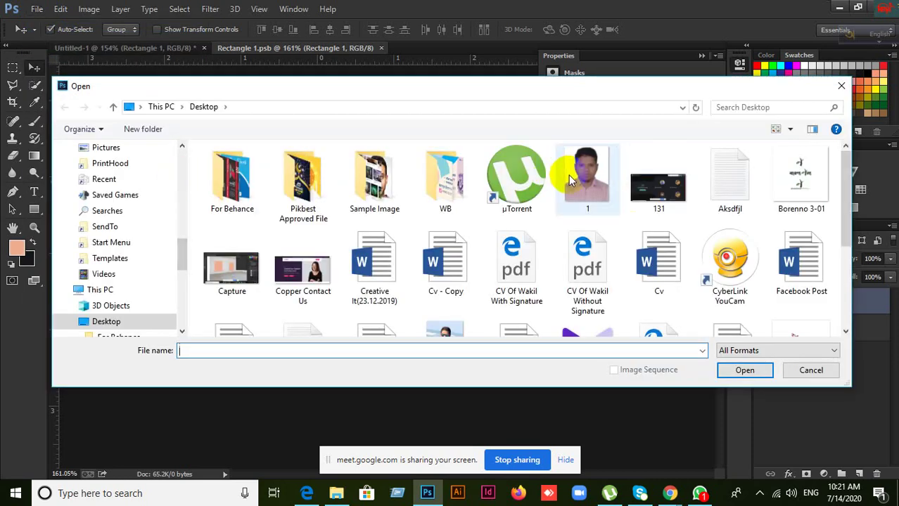
click(746, 372)
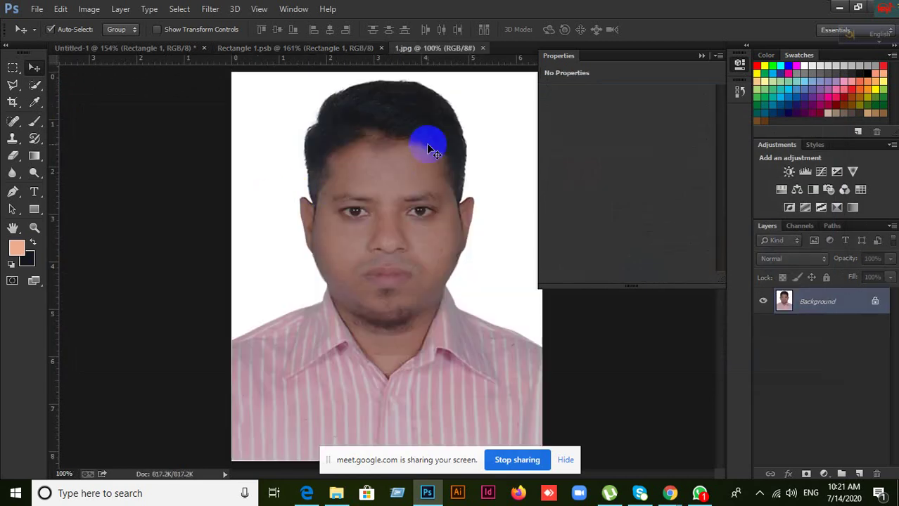
Unlock the 1.jpg background and drag the portrait into the Rectangle 1 document
click(863, 302)
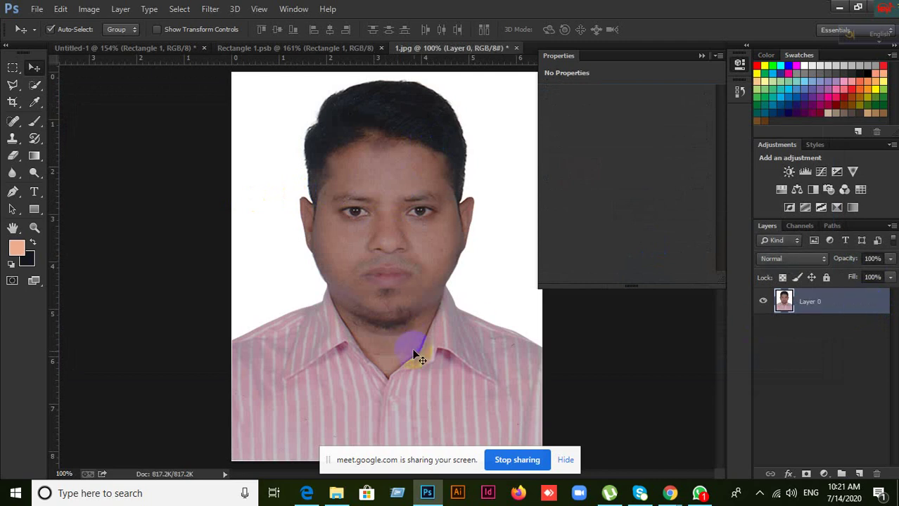
drag(411, 351, 358, 232)
drag(379, 307, 381, 311)
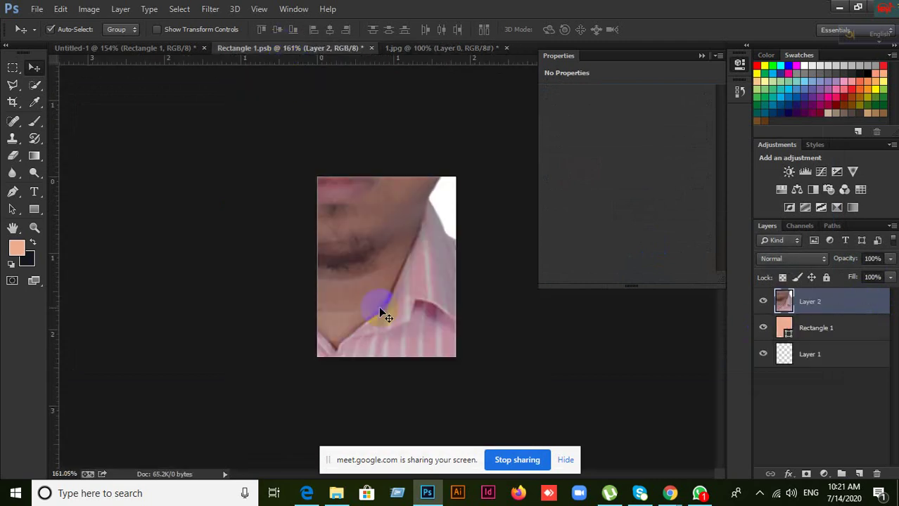
scroll(381, 311, down, 4)
scroll(382, 311, down, 1)
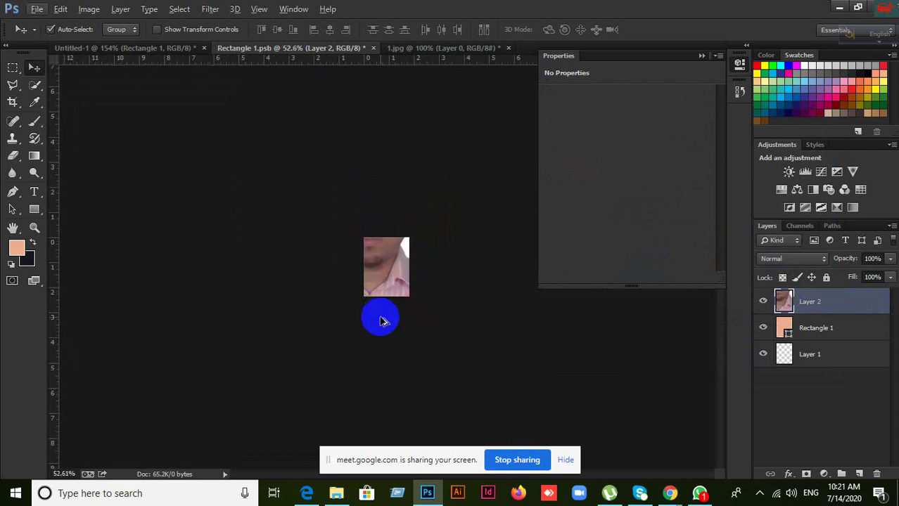
Scale the portrait down with Free Transform and position it over the salmon rectangle
key(ctrl+t)
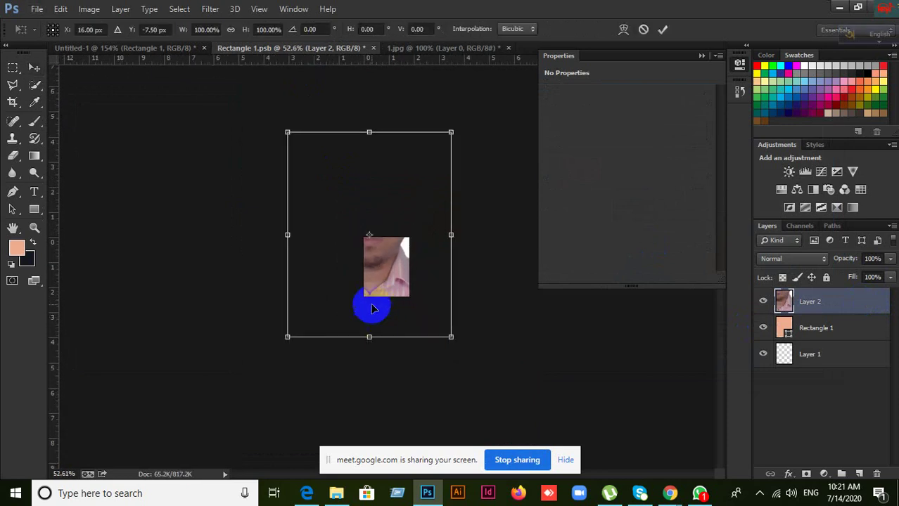
drag(301, 167, 335, 227)
drag(454, 339, 423, 303)
mouse_move(390, 264)
mouse_down()
mouse_move(377, 246)
mouse_move(391, 254)
mouse_up()
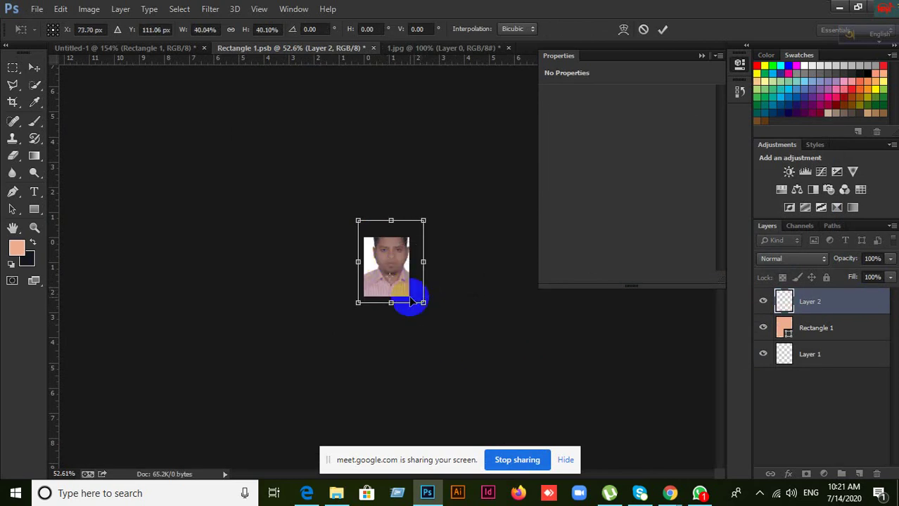
click(661, 29)
scroll(395, 287, up, 5)
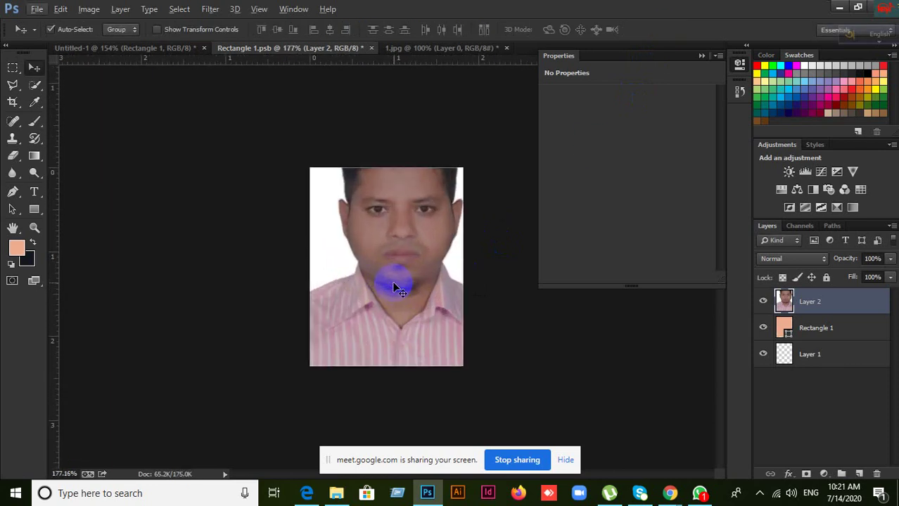
key(ctrl+t)
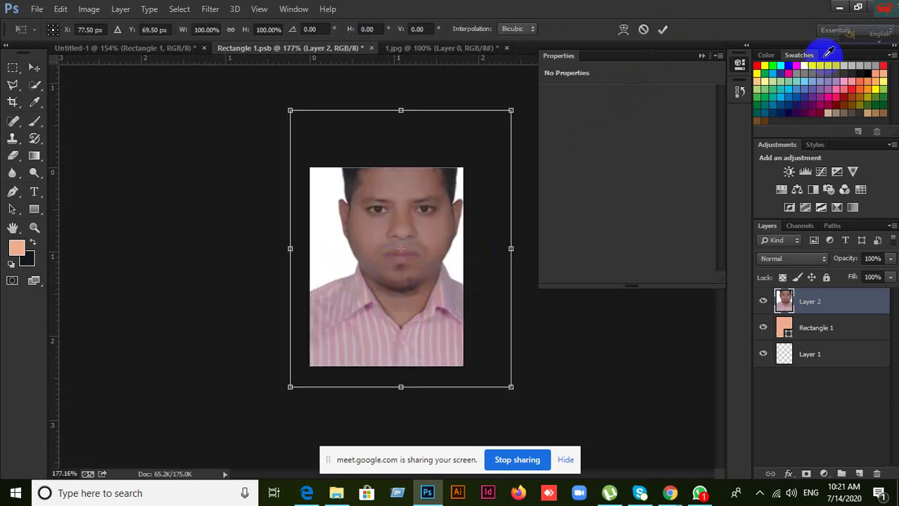
click(643, 29)
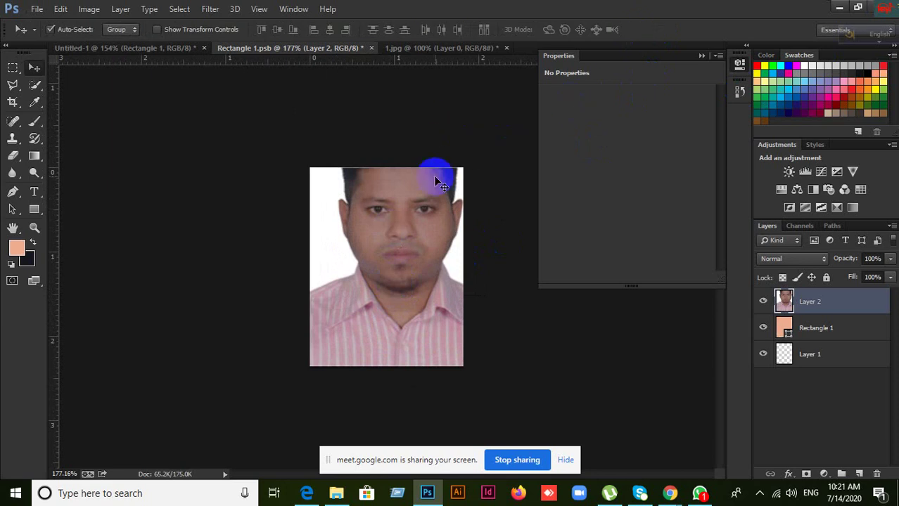
Save the Rectangle 1 smart object, close its tab, and return to Untitled-1
key(ctrl+s)
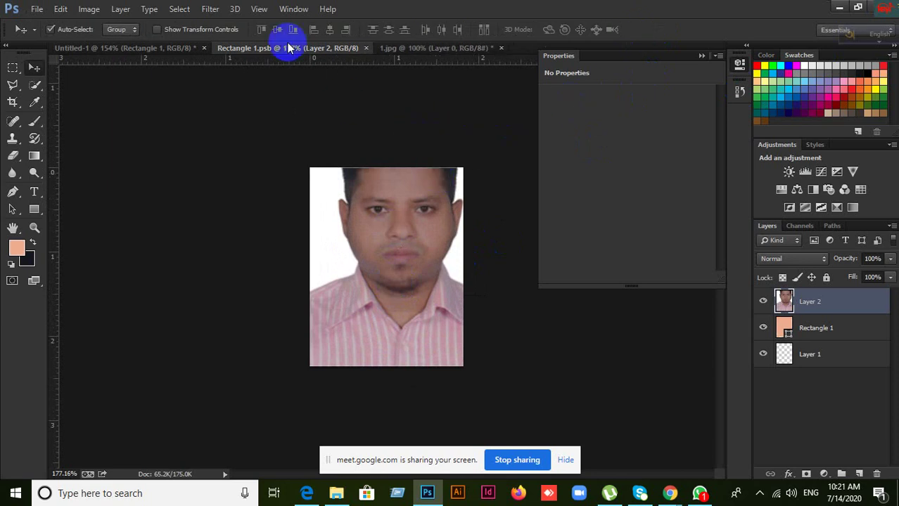
click(366, 48)
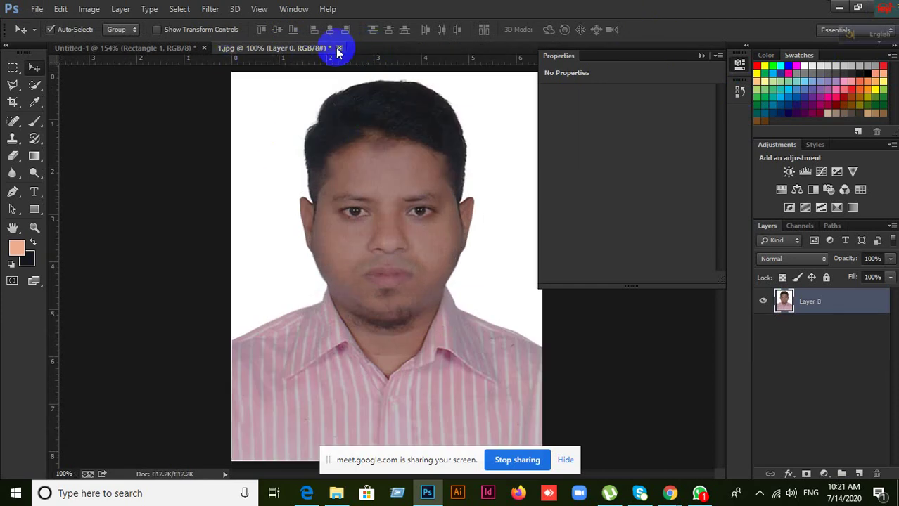
click(155, 51)
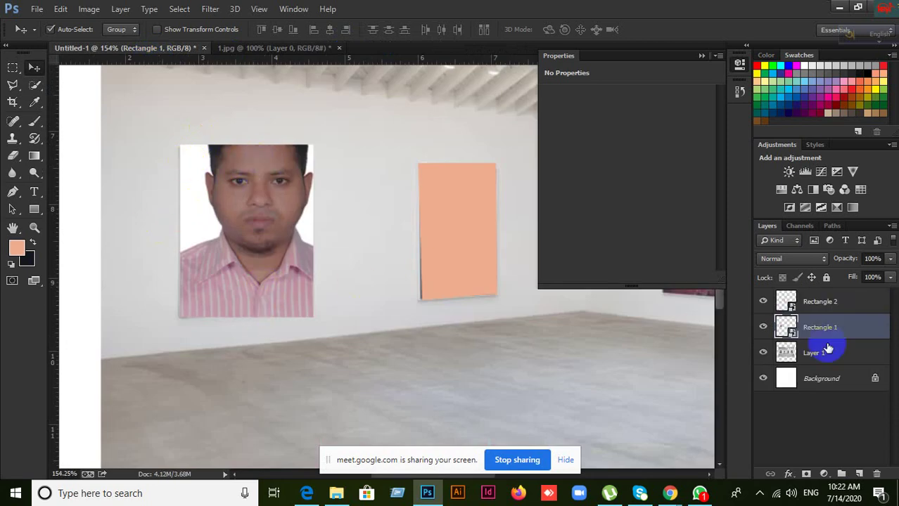
Open the Rectangle 2 smart object's contents for editing
click(817, 304)
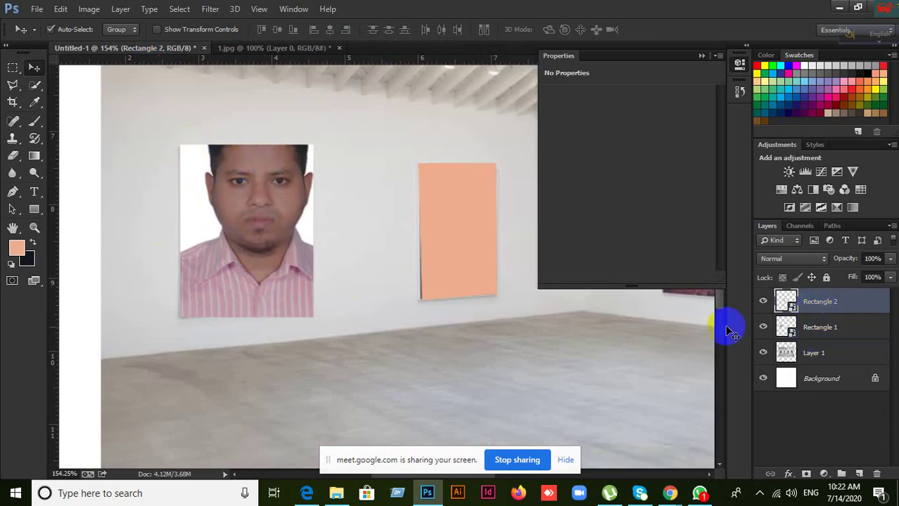
click(787, 304)
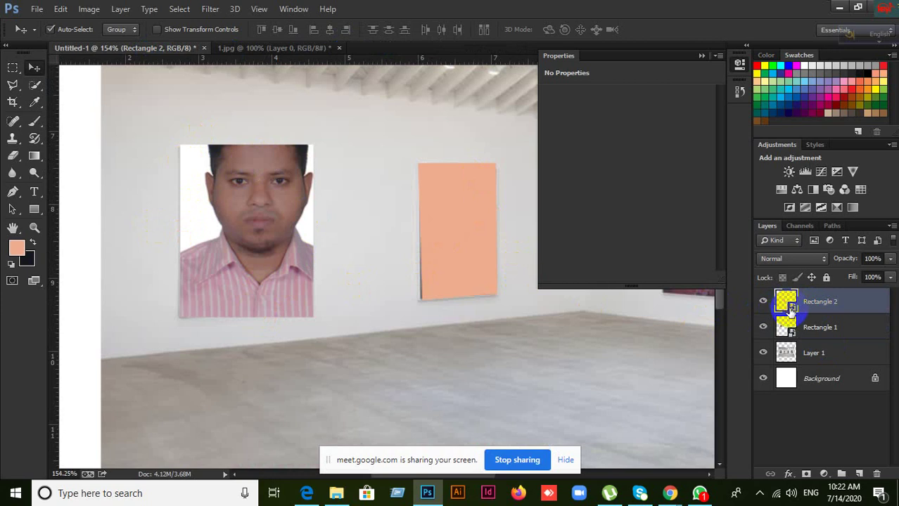
double_click(788, 304)
click(497, 219)
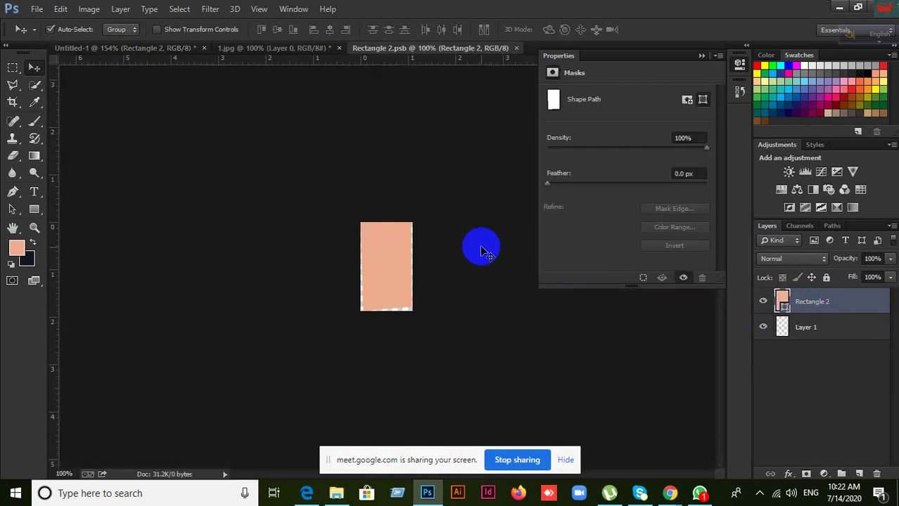
Reorder the 1.jpg tab and drag the portrait into the Rectangle 2 document
drag(273, 49, 492, 50)
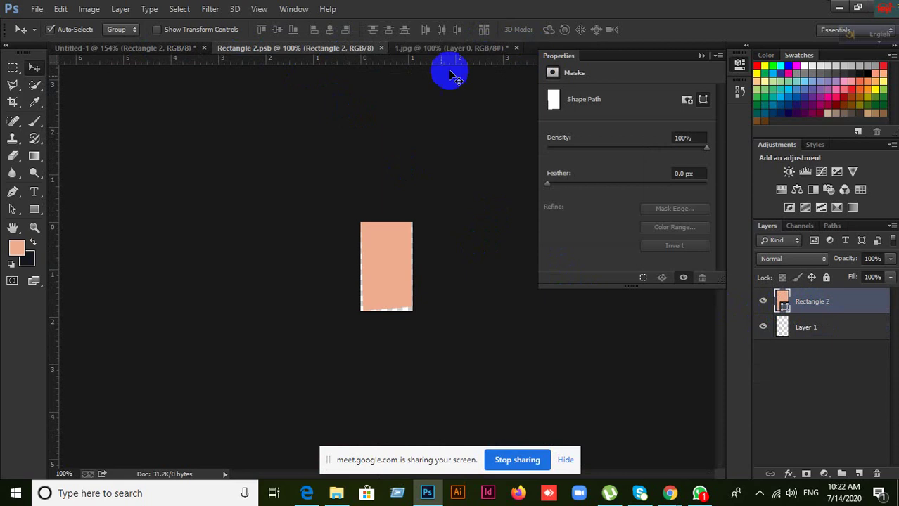
click(481, 52)
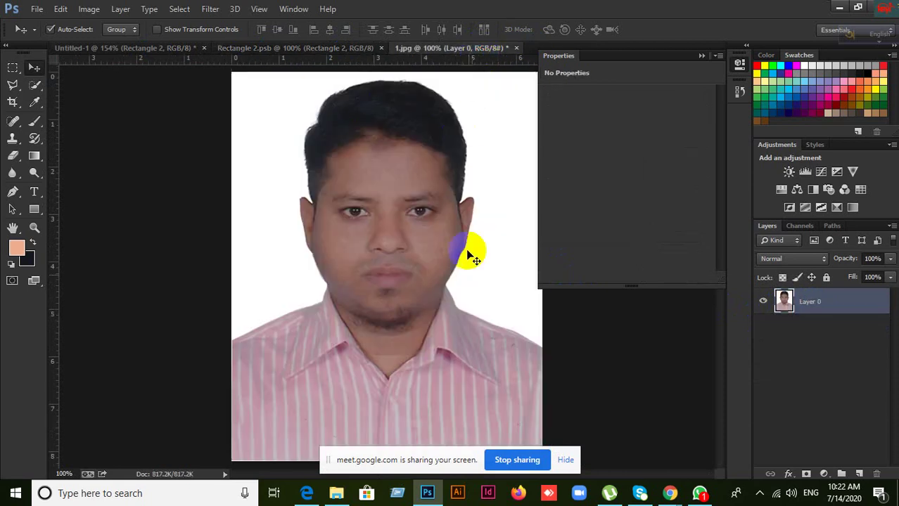
drag(482, 381, 391, 275)
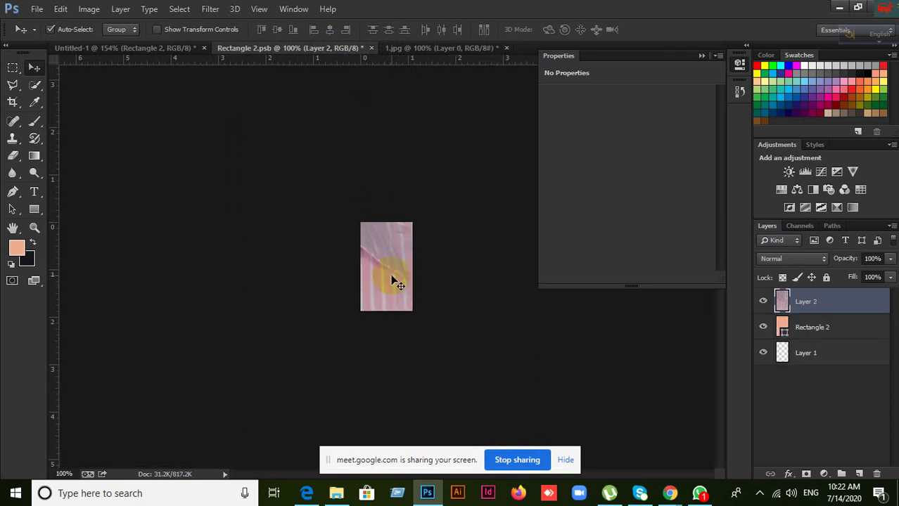
scroll(398, 270, down, 1)
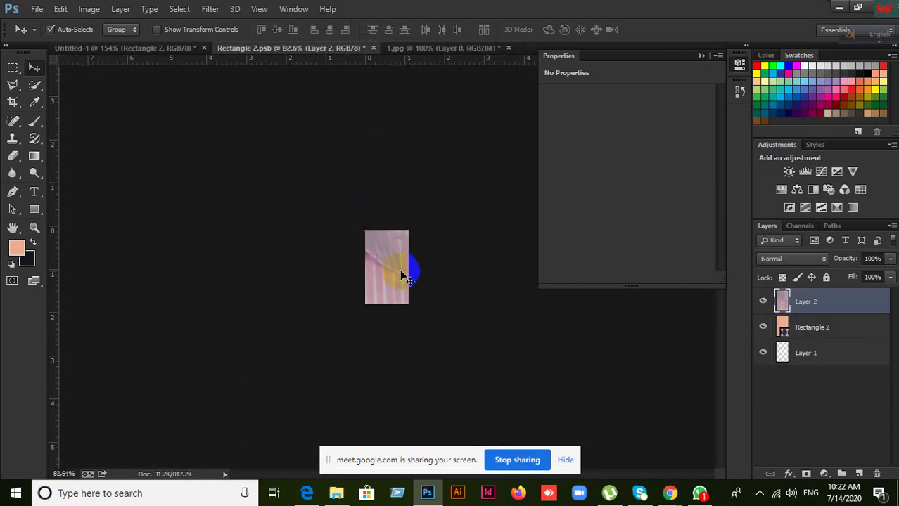
scroll(400, 271, up, 3)
scroll(402, 275, down, 4)
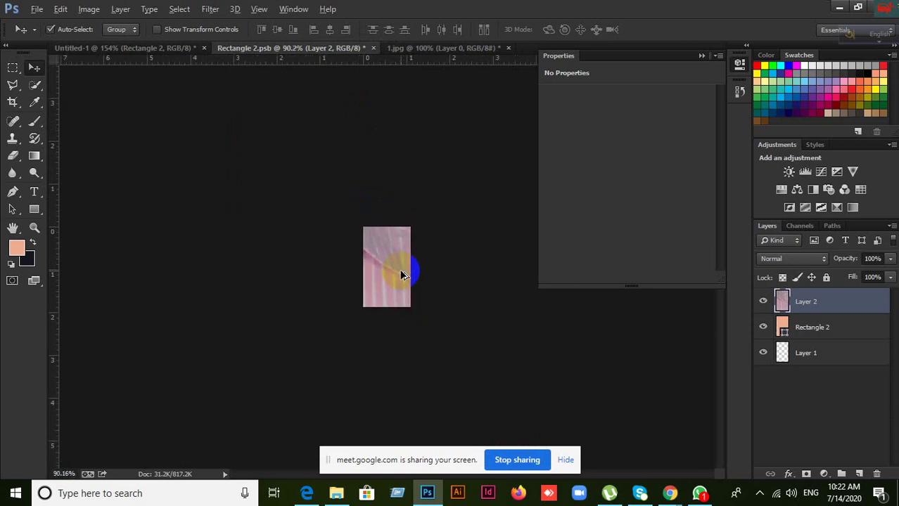
scroll(402, 275, down, 1)
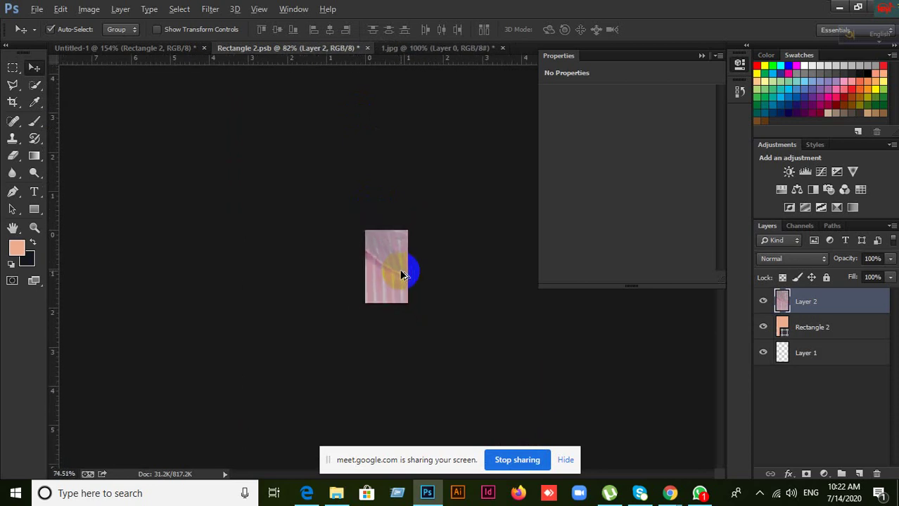
scroll(401, 274, down, 2)
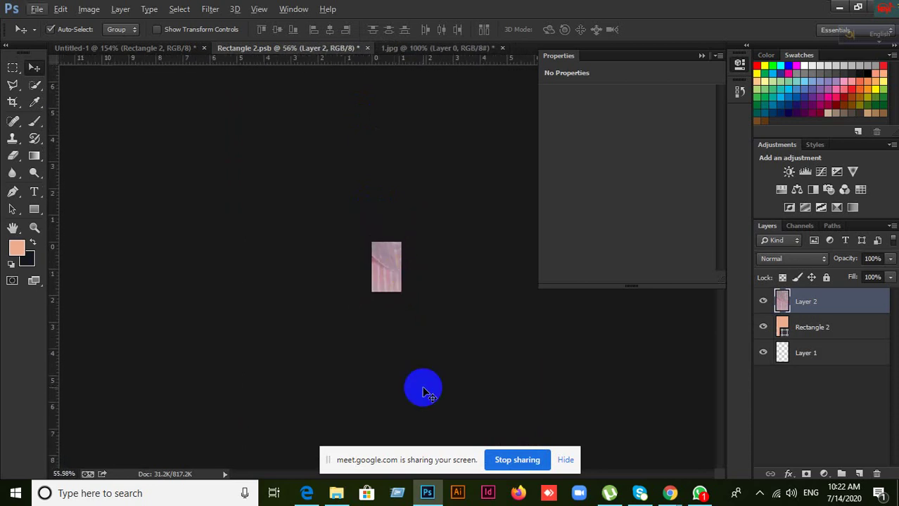
Scale the portrait to about 27% to match the salmon rectangle
key(ctrl+t)
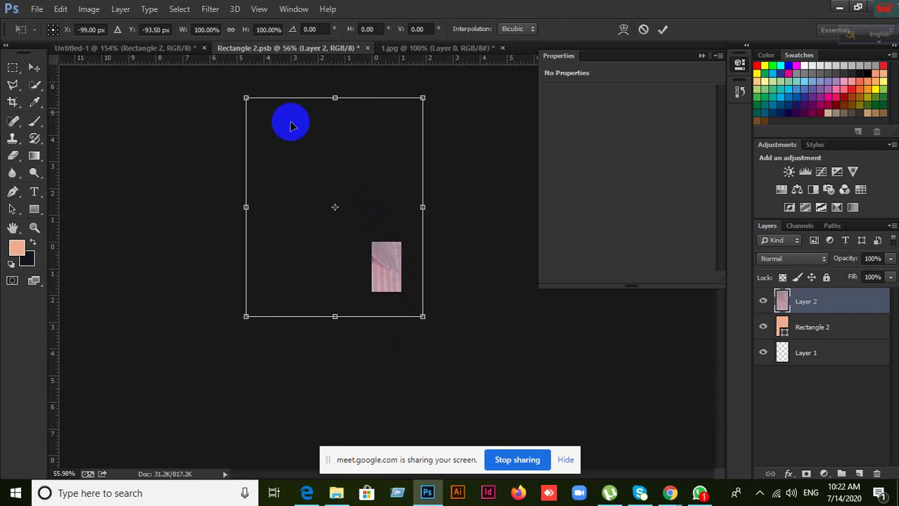
drag(246, 98, 365, 230)
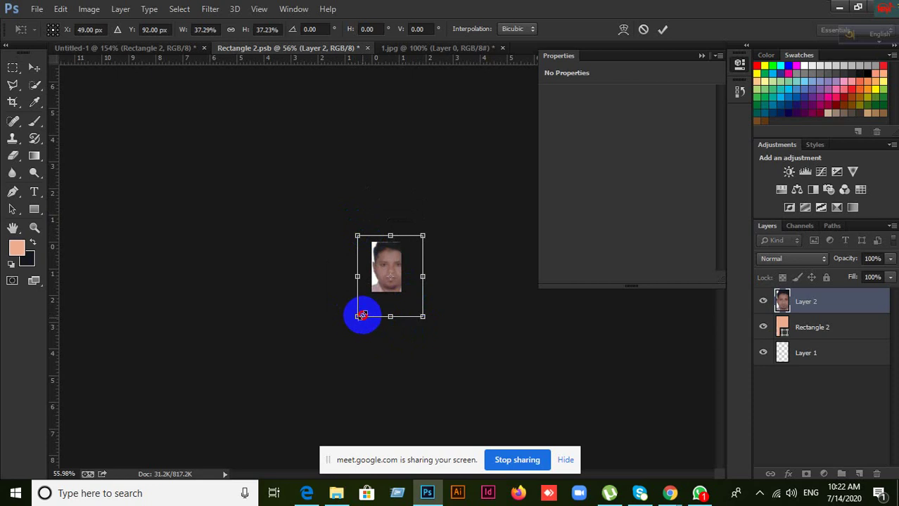
drag(357, 316, 365, 306)
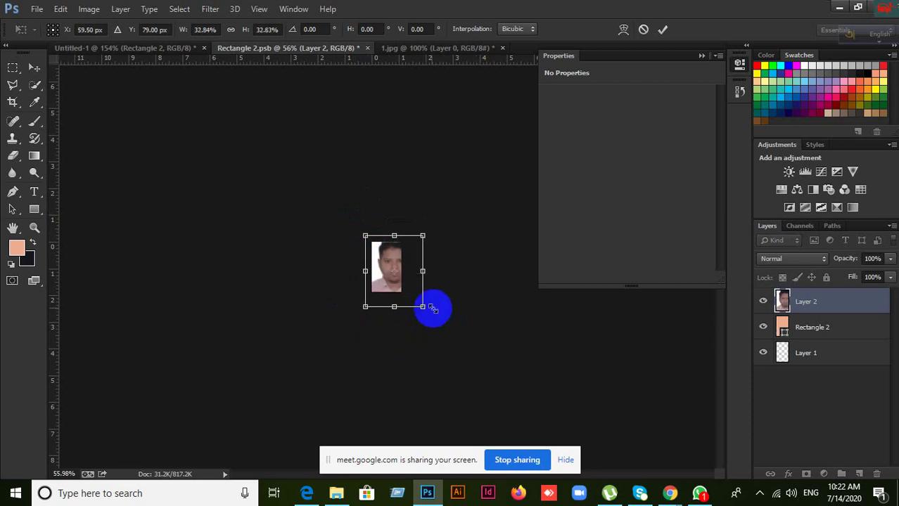
drag(422, 307, 412, 298)
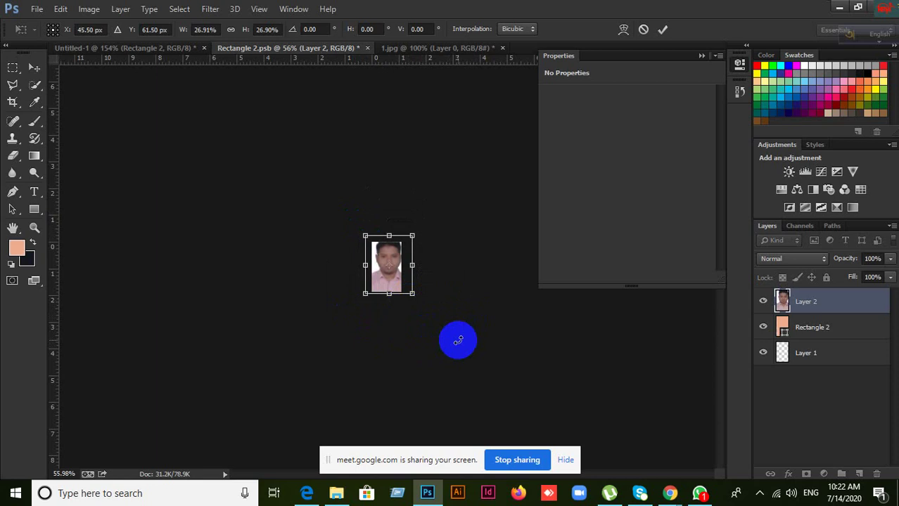
click(662, 28)
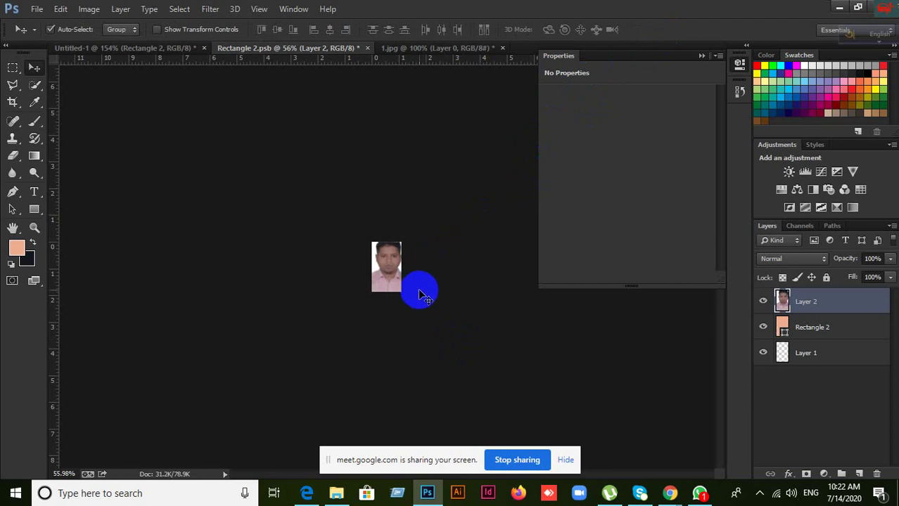
Close Rectangle 2.psb, then close 1.jpg without saving its changes
scroll(403, 290, up, 6)
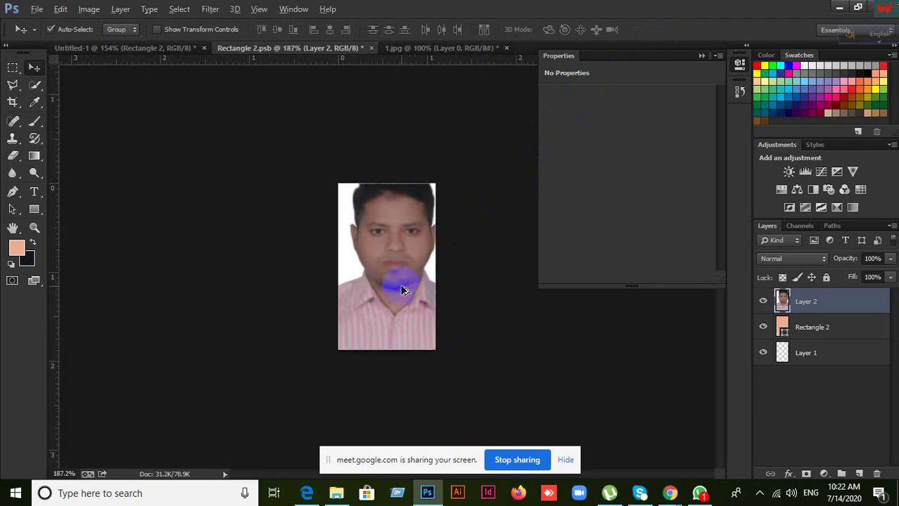
scroll(403, 290, up, 3)
scroll(403, 290, down, 2)
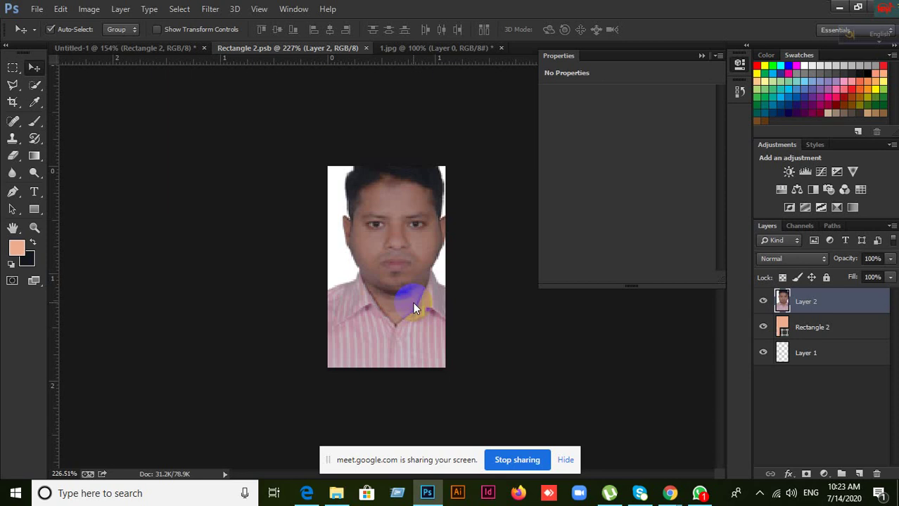
click(366, 49)
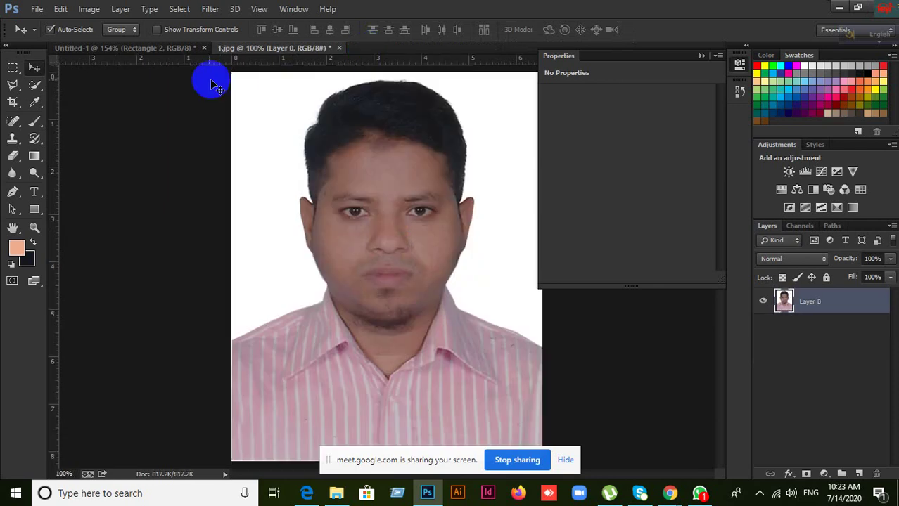
click(176, 54)
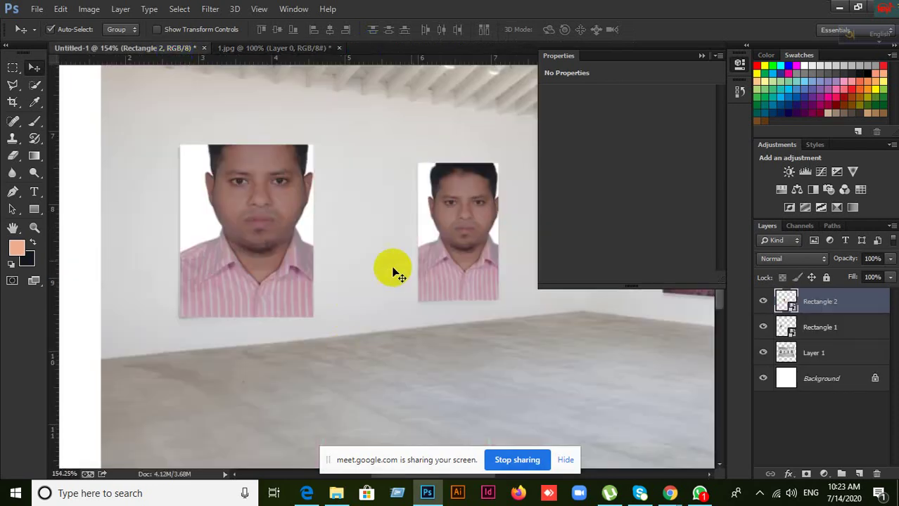
click(310, 49)
click(339, 48)
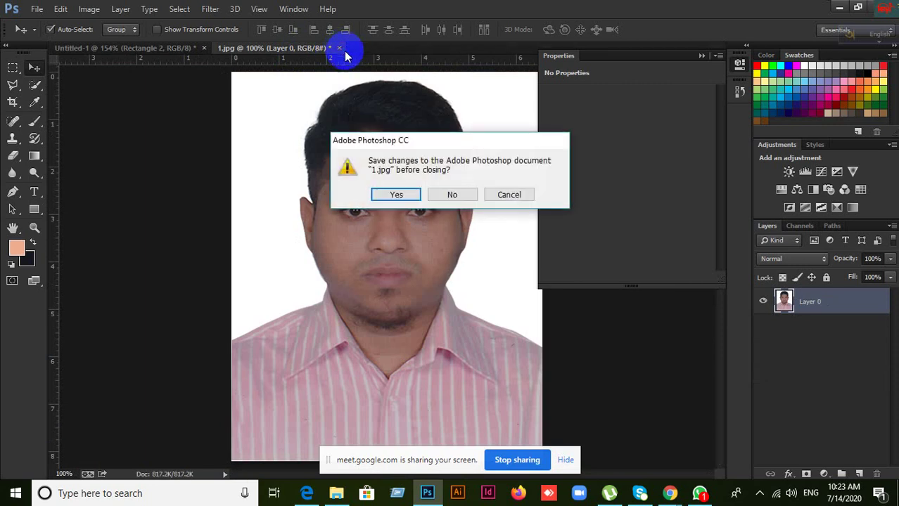
click(451, 197)
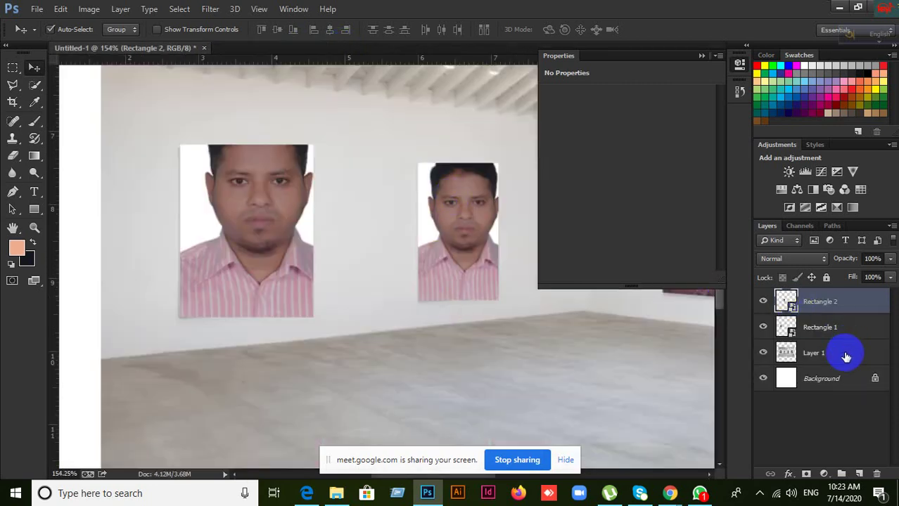
Delete the Rectangle 2, Rectangle 1 and gallery Layer 1 layers
key(Delete)
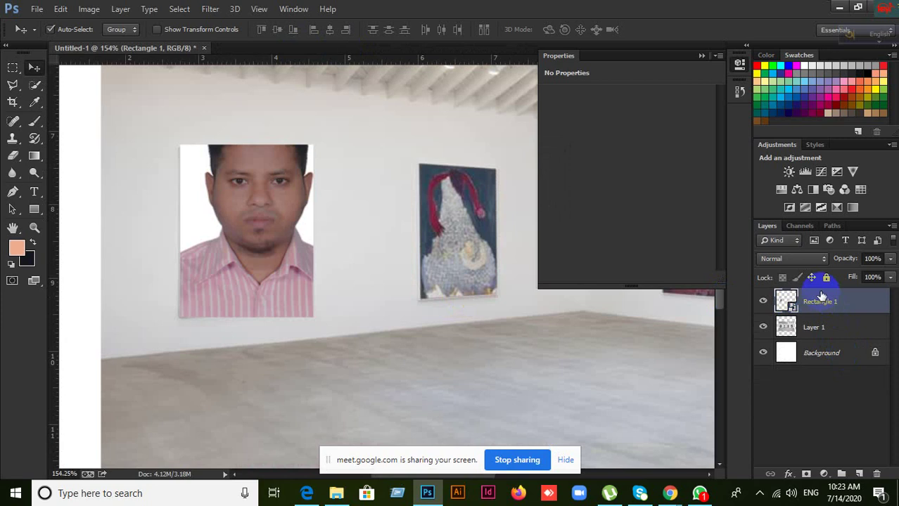
key(Delete)
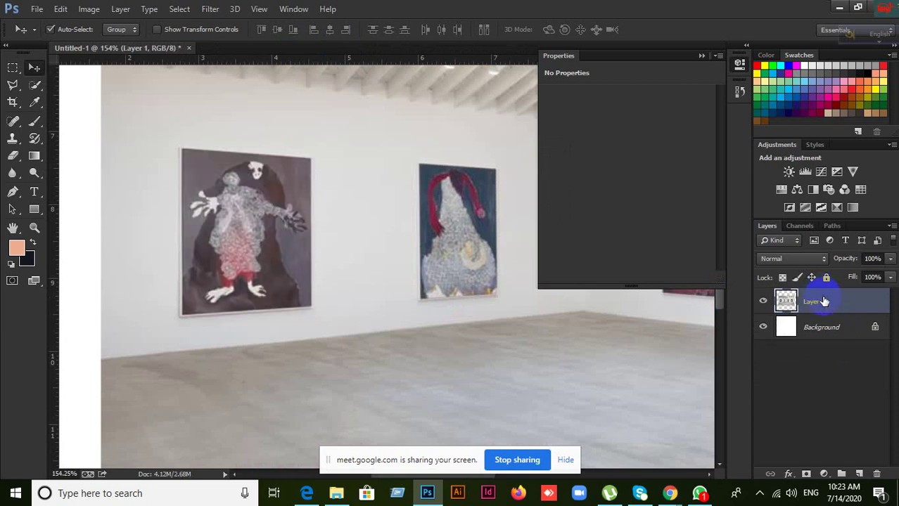
key(Delete)
Zoom out on the blank white canvas and collapse the Properties panel
scroll(427, 324, down, 2)
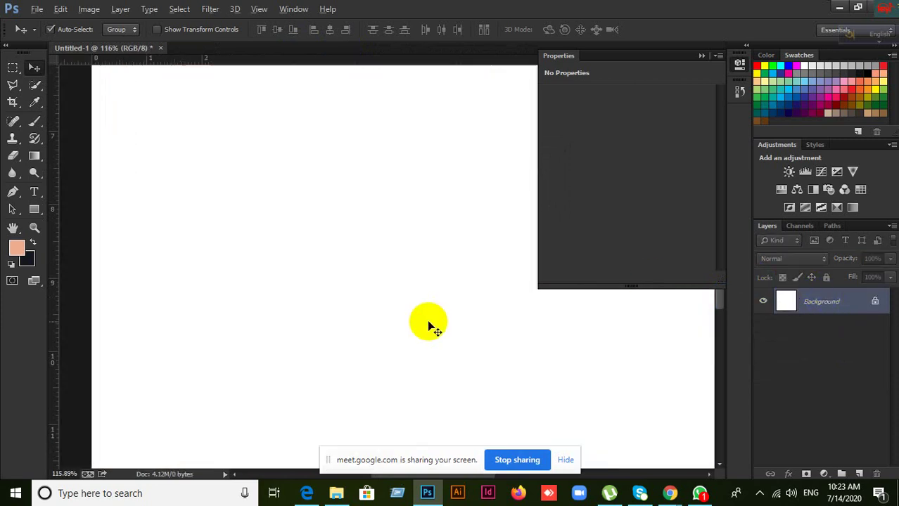
scroll(428, 322, down, 2)
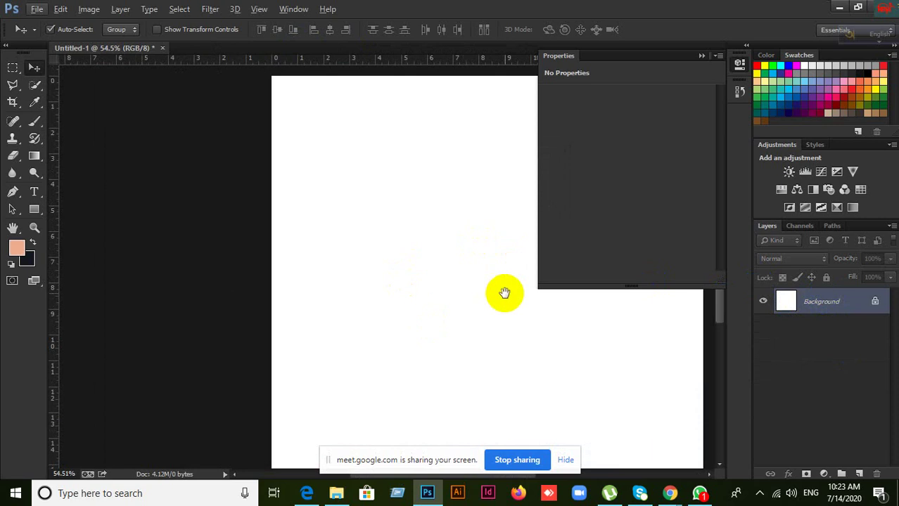
drag(503, 293, 355, 279)
scroll(372, 279, down, 1)
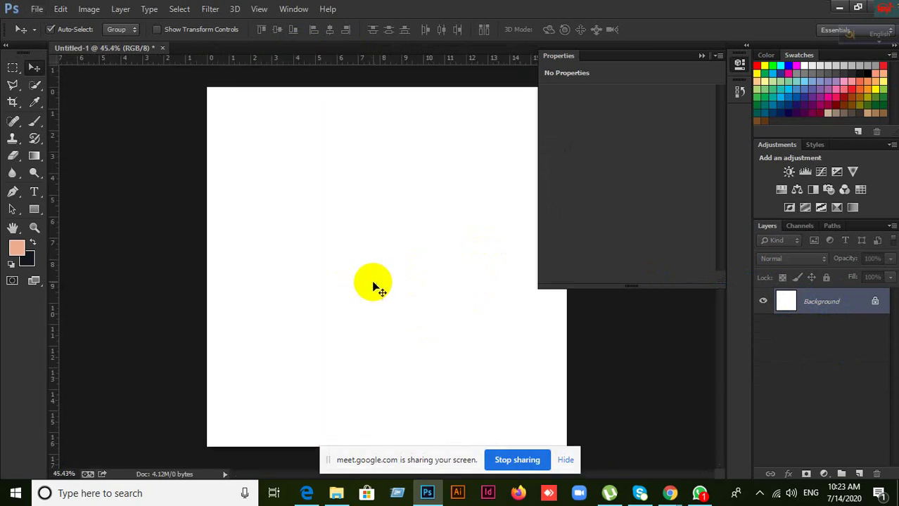
click(701, 56)
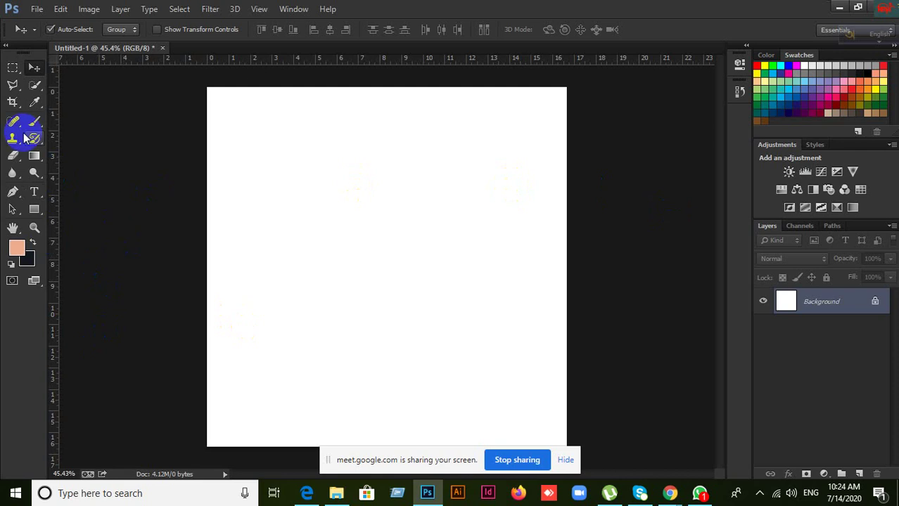
Fill a salmon square on the Background and try moving it, hitting the locked-layer warning
click(12, 67)
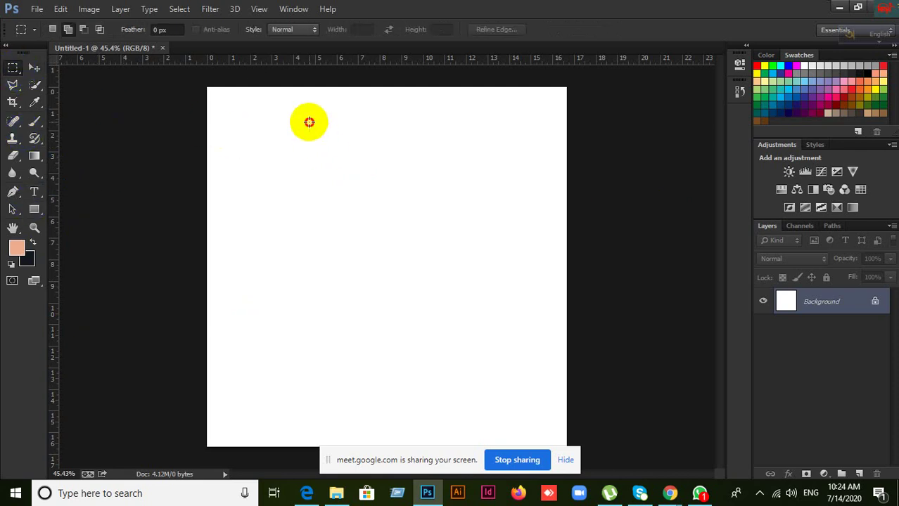
drag(307, 123, 475, 276)
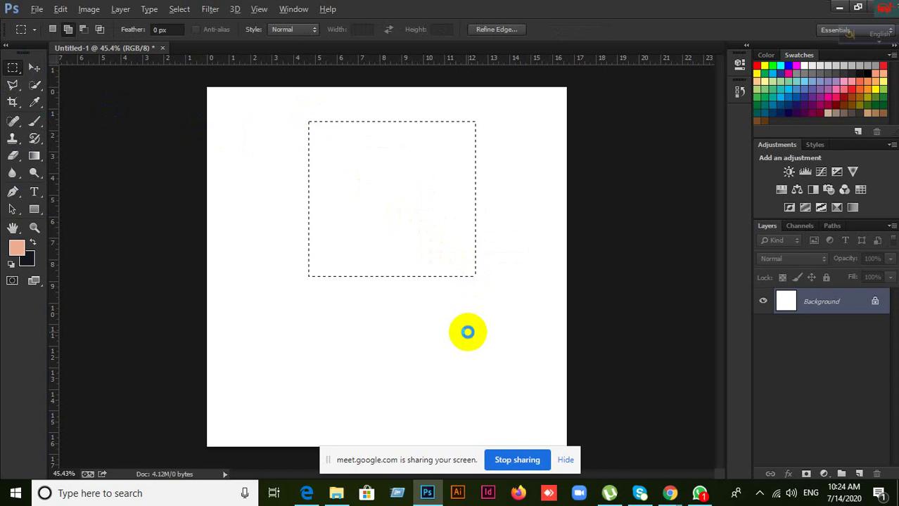
key(alt+BackSpace)
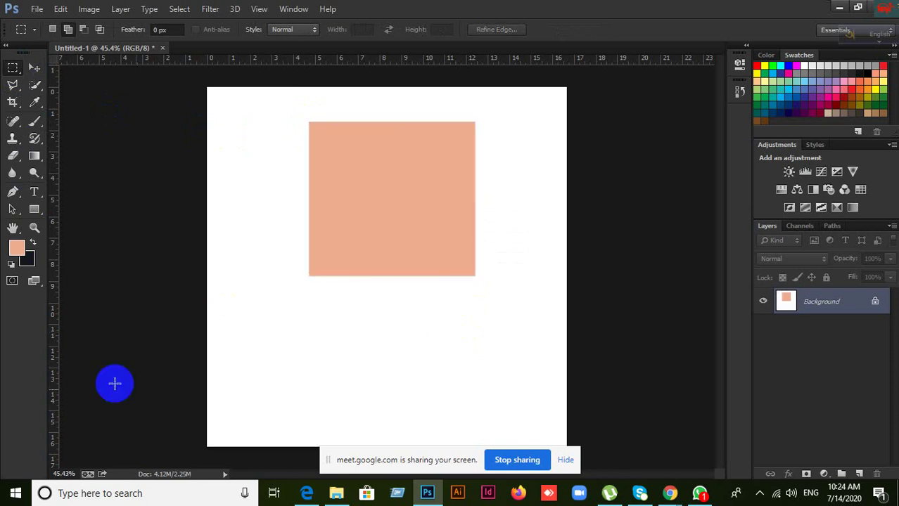
click(36, 67)
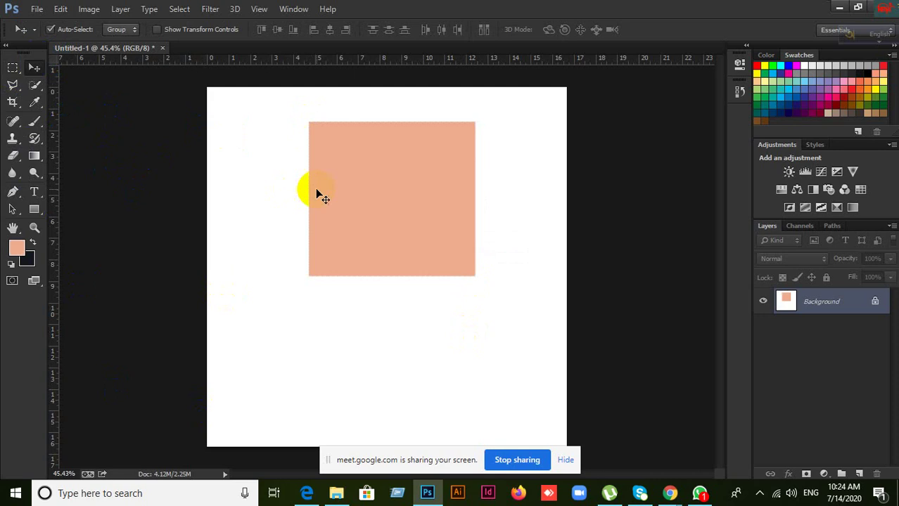
drag(317, 192, 385, 253)
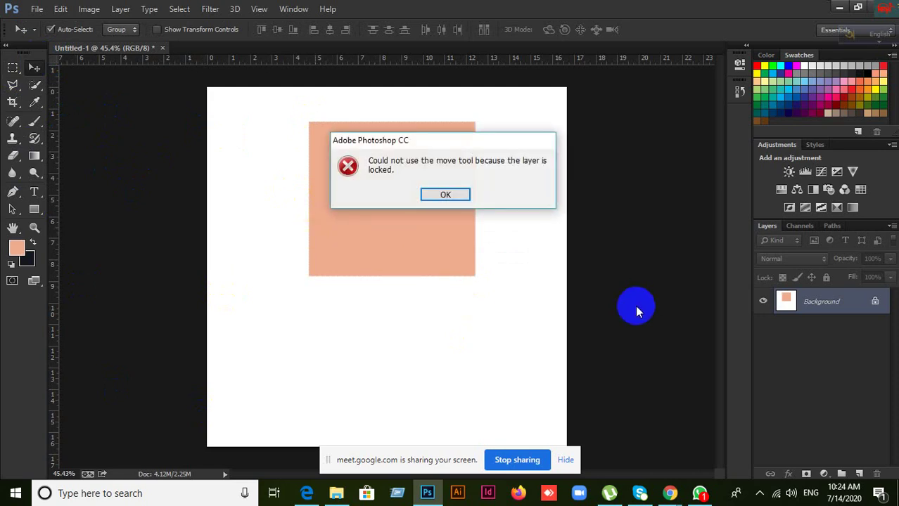
click(440, 194)
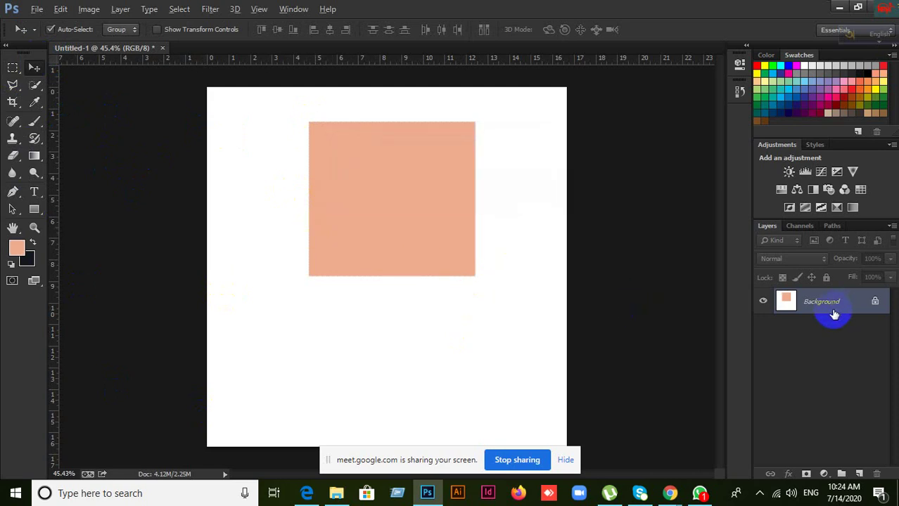
Undo back to a blank white canvas and add a new empty Layer 1
key(ctrl+alt+z)
key(ctrl+alt+z)
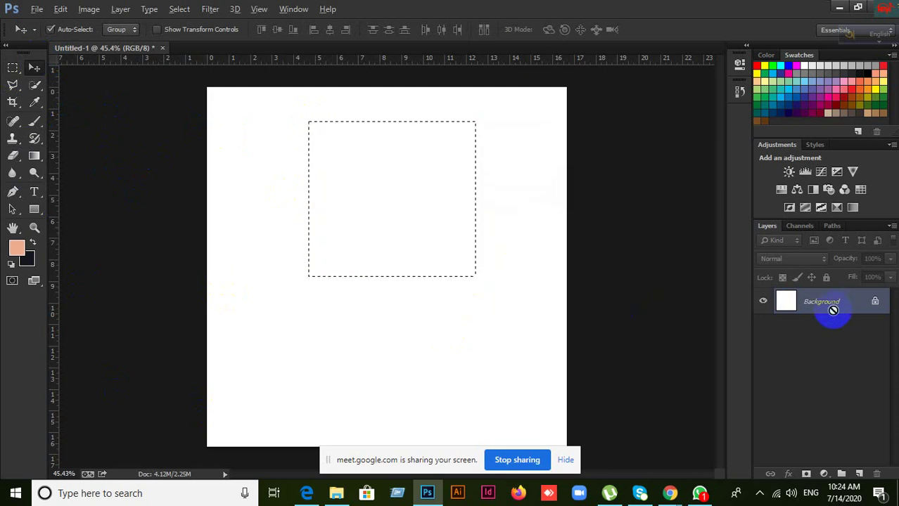
key(ctrl+alt+z)
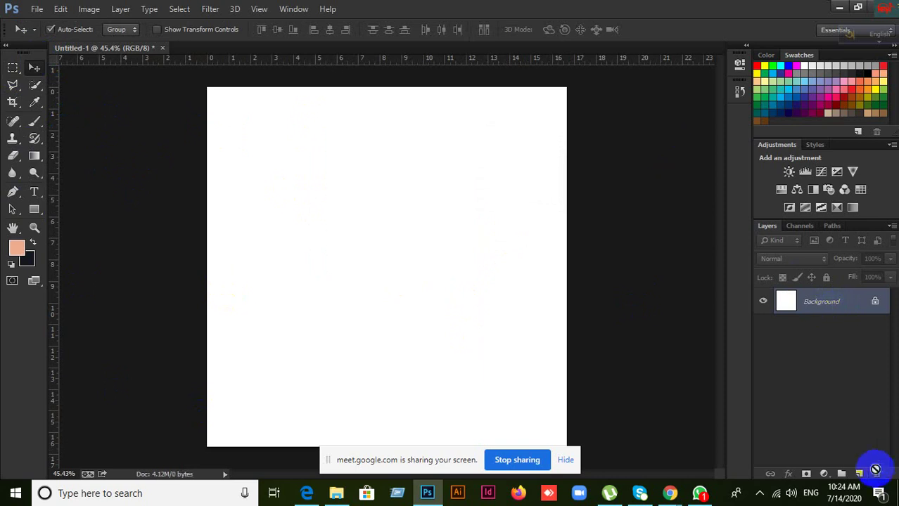
click(858, 474)
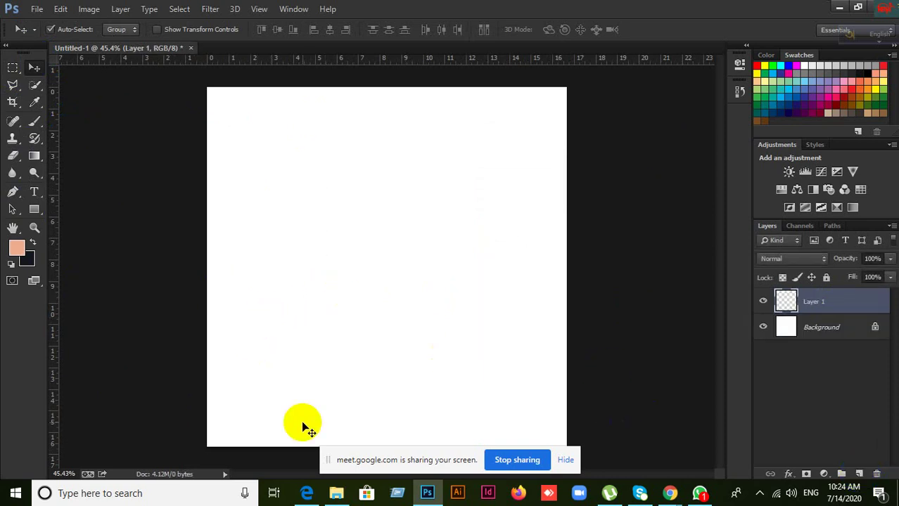
Pick the Rectangular Marquee and check the reference PDF in Edge
click(13, 68)
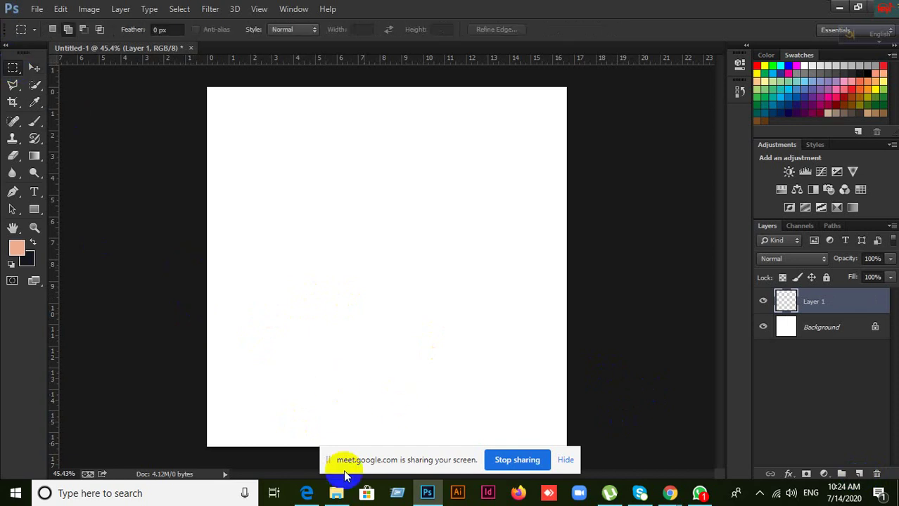
click(318, 493)
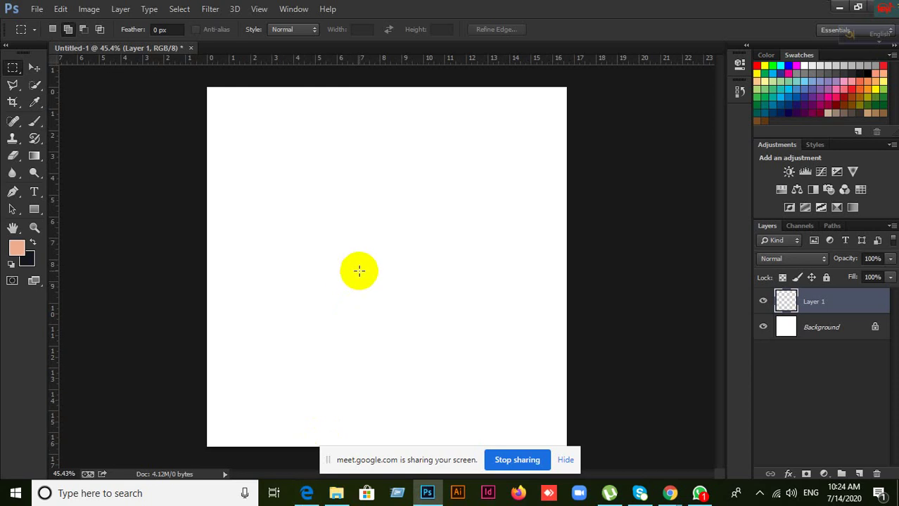
scroll(383, 199, up, 3)
scroll(383, 199, down, 3)
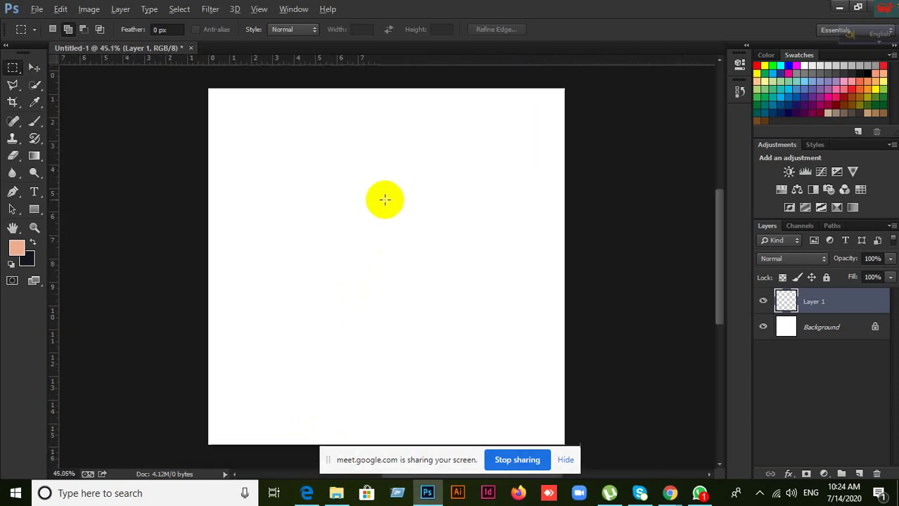
Fill a large salmon square on Layer 1, deselect, and add an empty Layer 2
drag(280, 151, 489, 332)
right_click(490, 331)
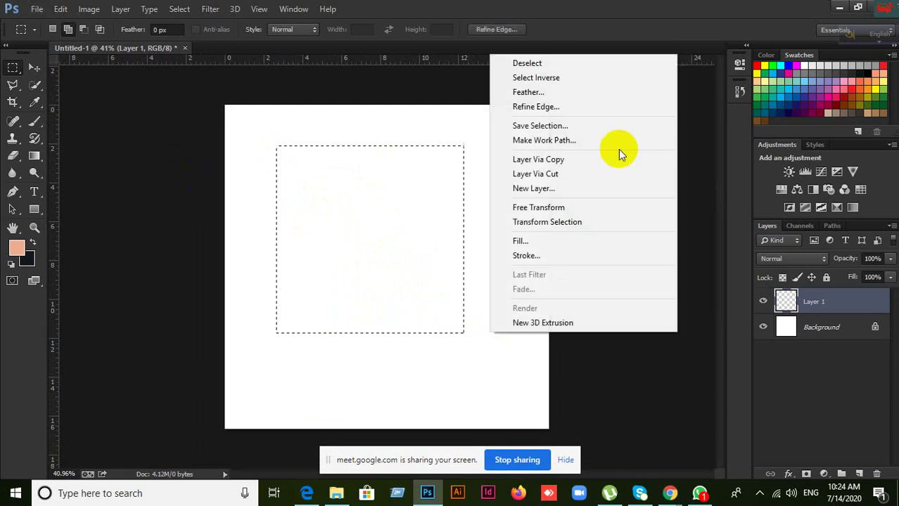
click(257, 166)
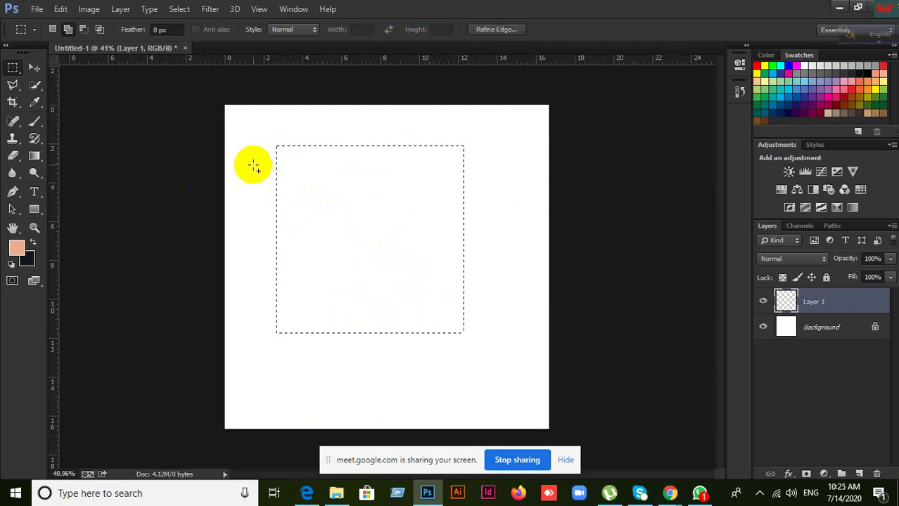
key(alt)
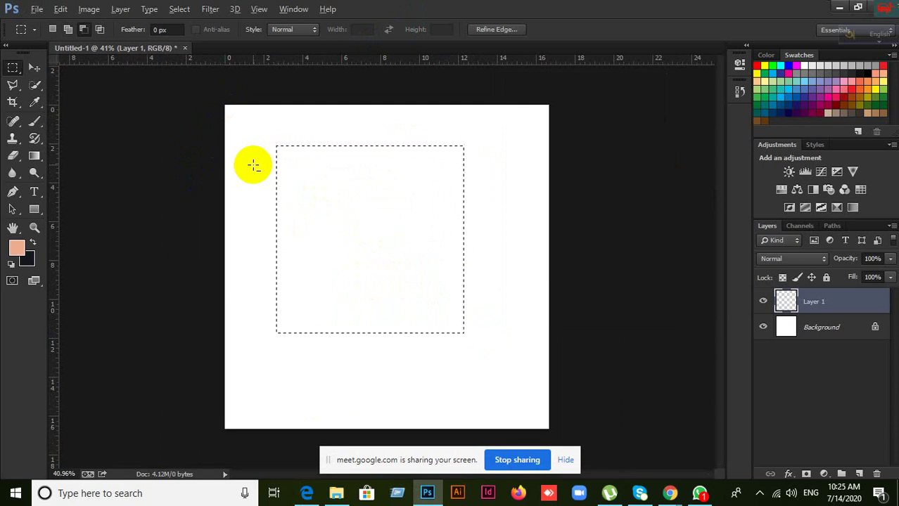
key(alt+BackSpace)
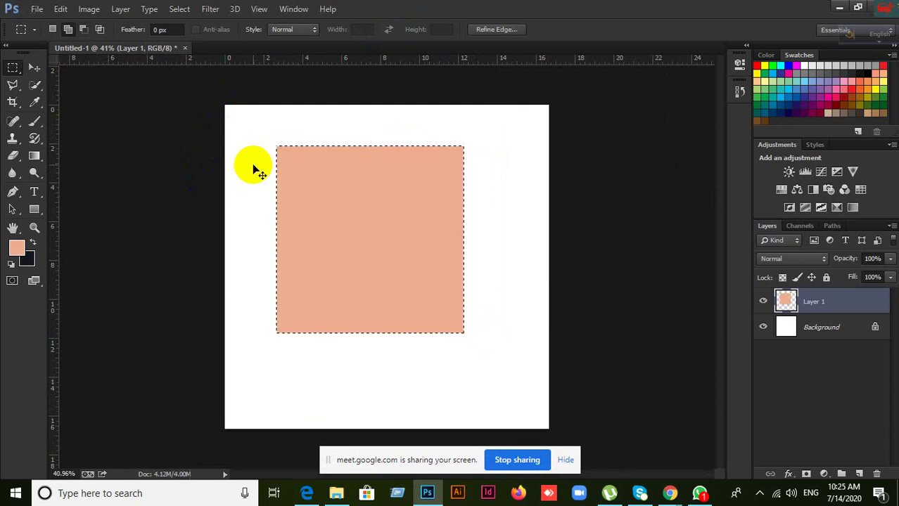
key(ctrl+d)
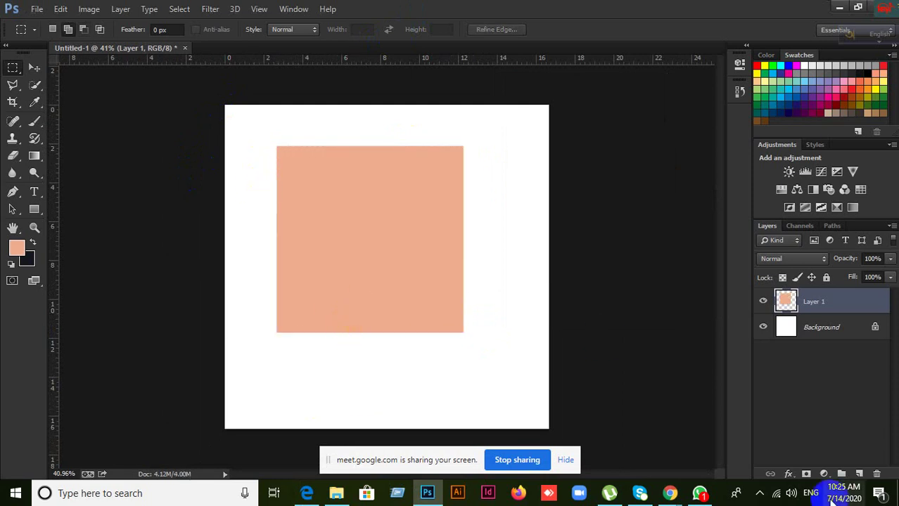
click(858, 474)
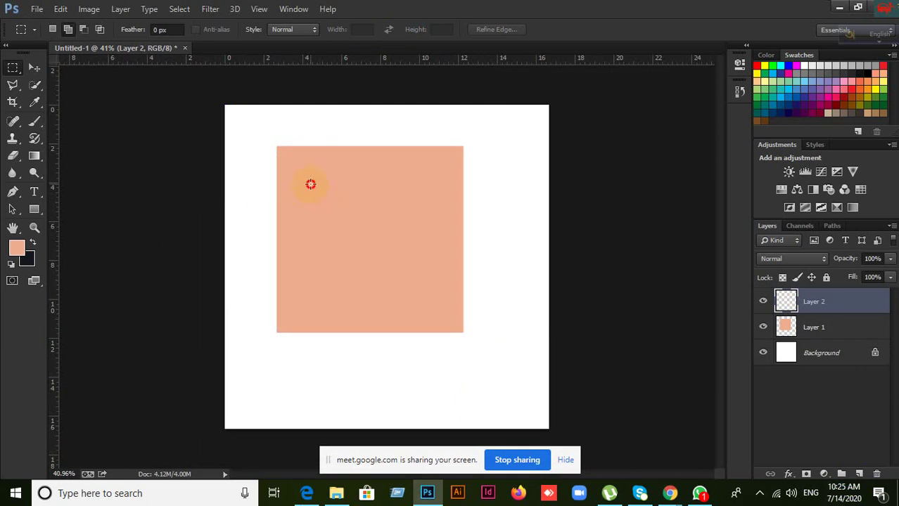
Fill a navy rectangle over the square's upper-left on Layer 2, then hide Layer 2
drag(310, 185, 396, 251)
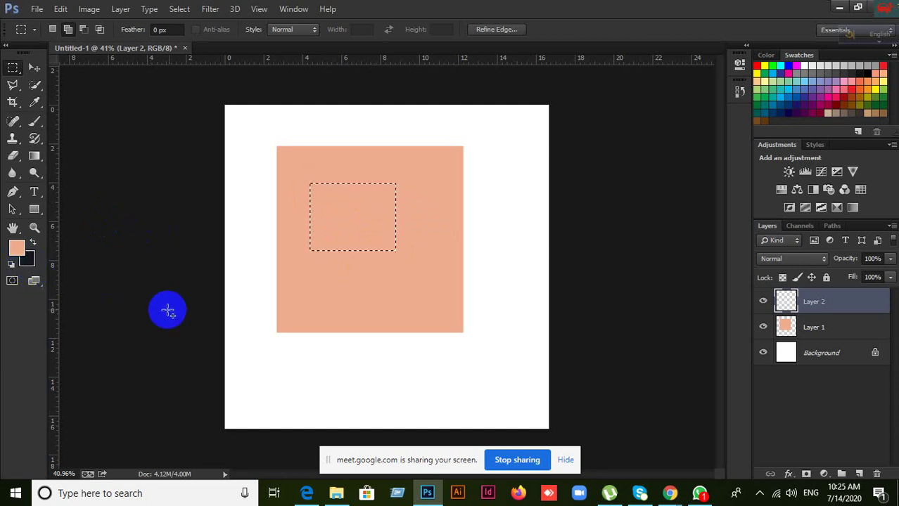
key(ctrl+BackSpace)
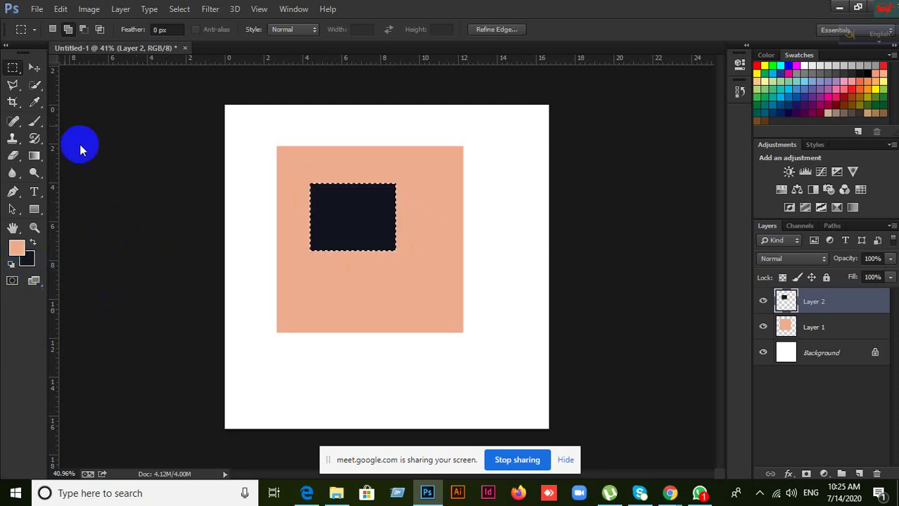
click(35, 67)
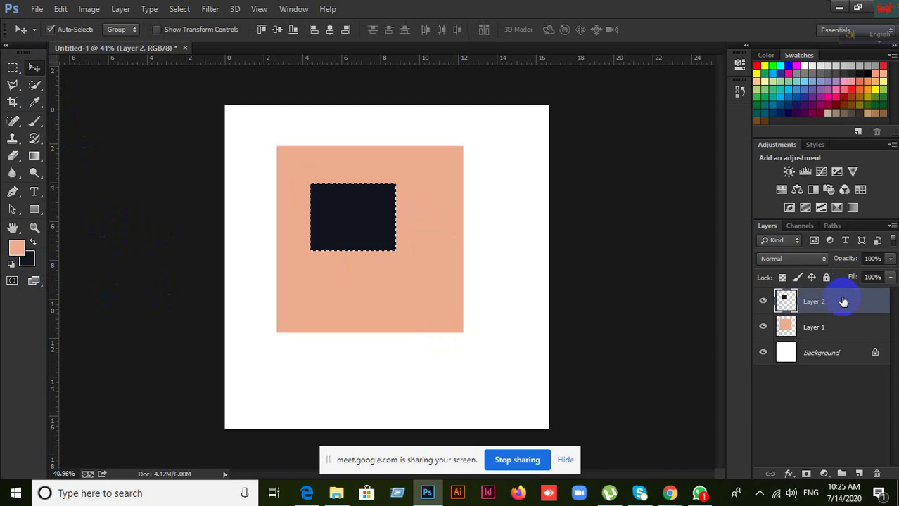
key(alt)
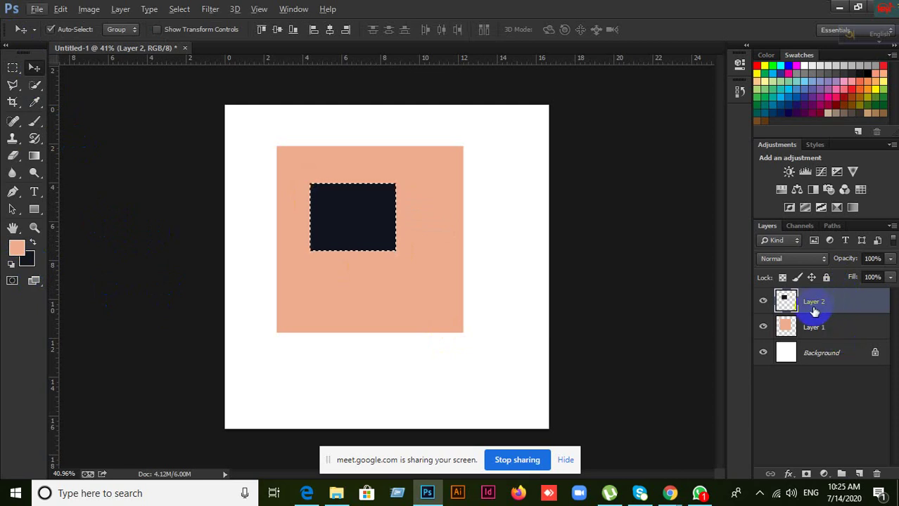
click(762, 302)
Show Layer 2 again, deselect, and convert Layer 2 into a Smart Object
click(763, 302)
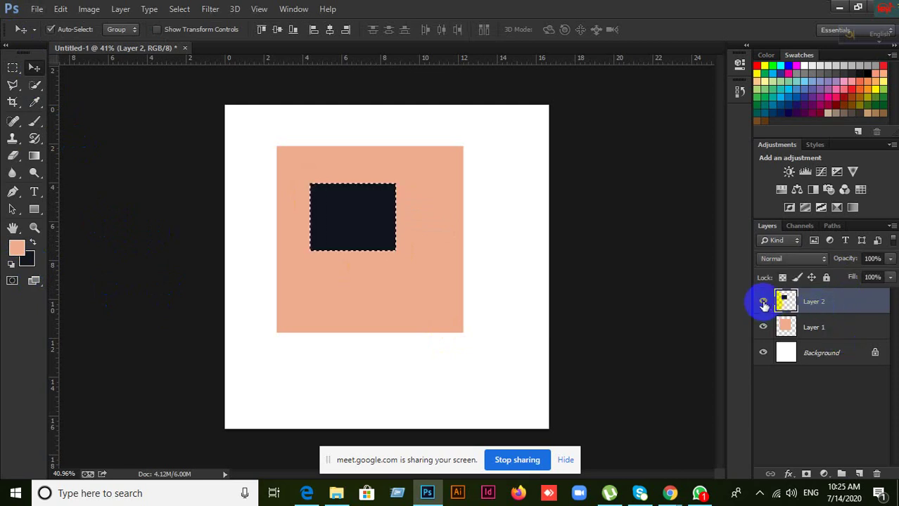
key(ctrl+d)
right_click(829, 315)
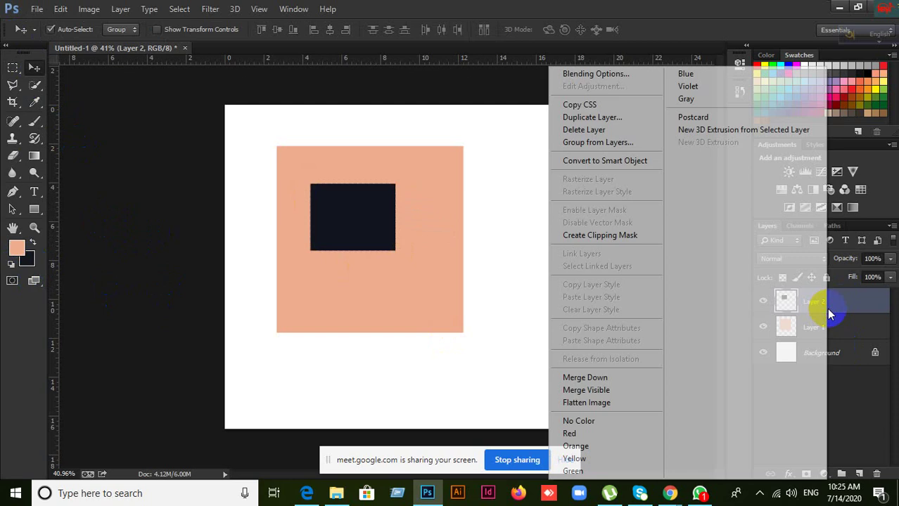
click(619, 162)
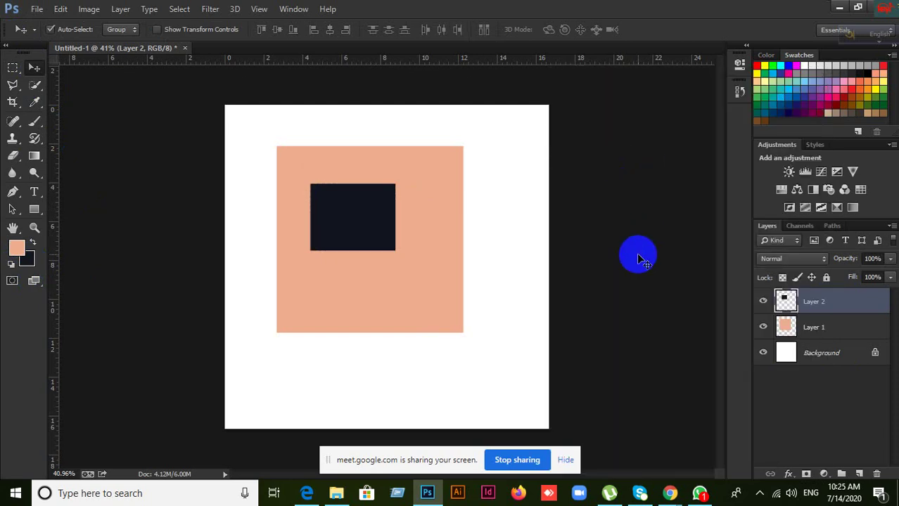
Open the Smart Object's contents as Layer 2.psb, accepting the save notice
double_click(791, 307)
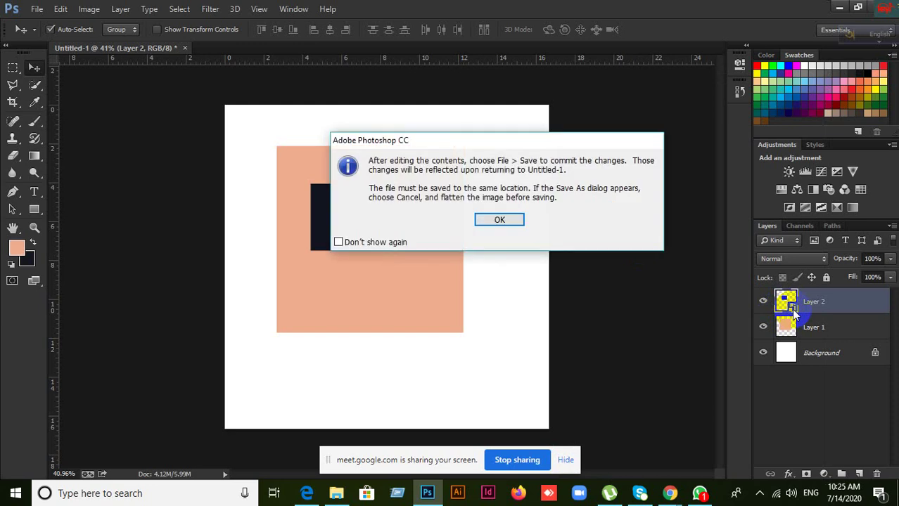
click(512, 221)
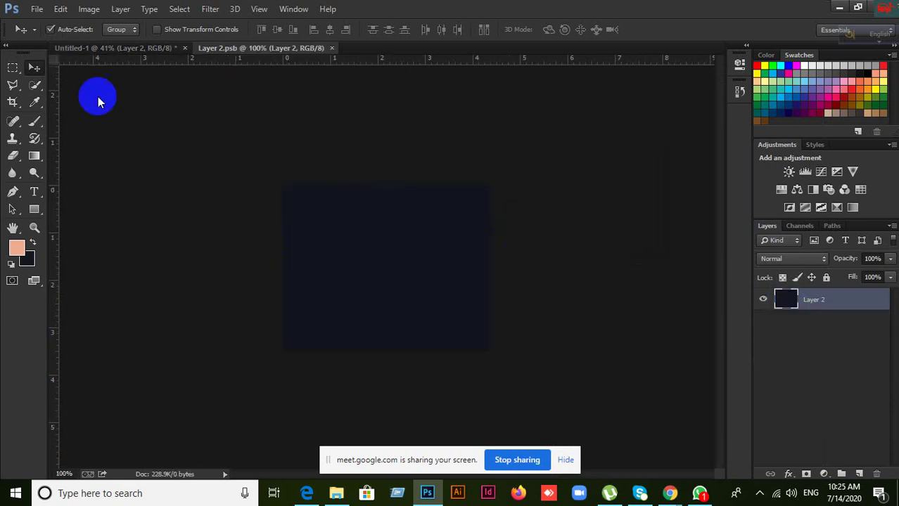
click(37, 9)
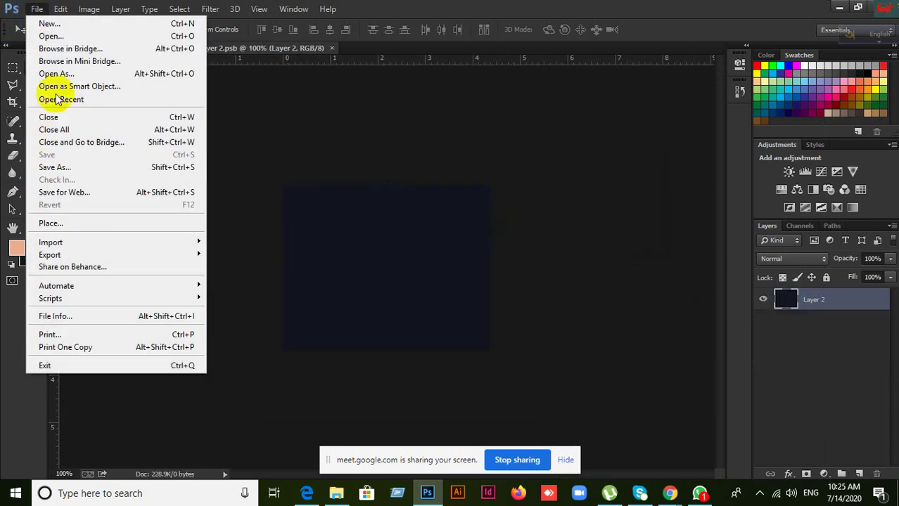
Open the photo 1.jpg from the Desktop through File > Open
click(52, 35)
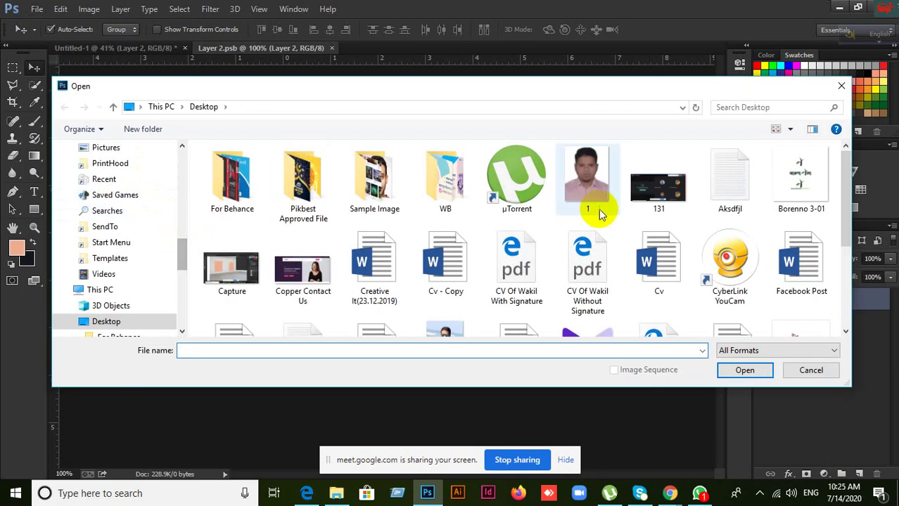
click(745, 370)
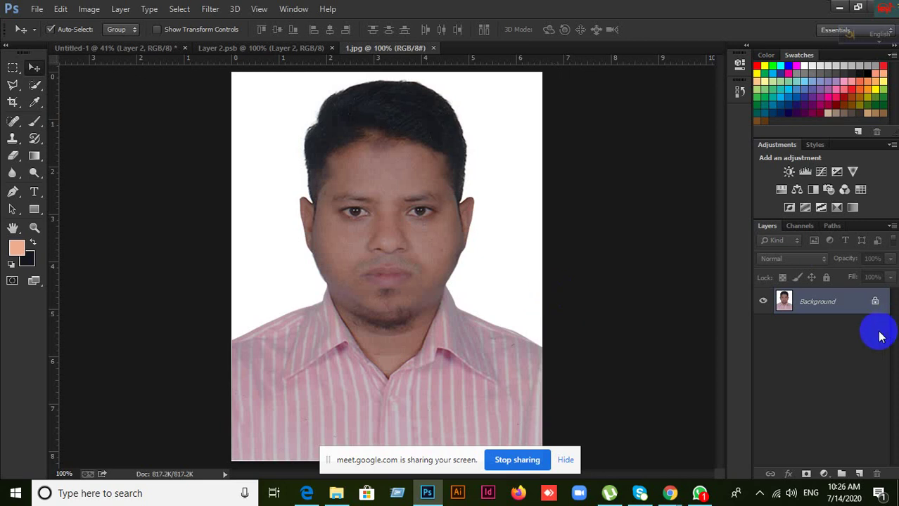
Unlock the photo's background as Layer 0 and drag it into Layer 2.psb
alt+double_click(848, 306)
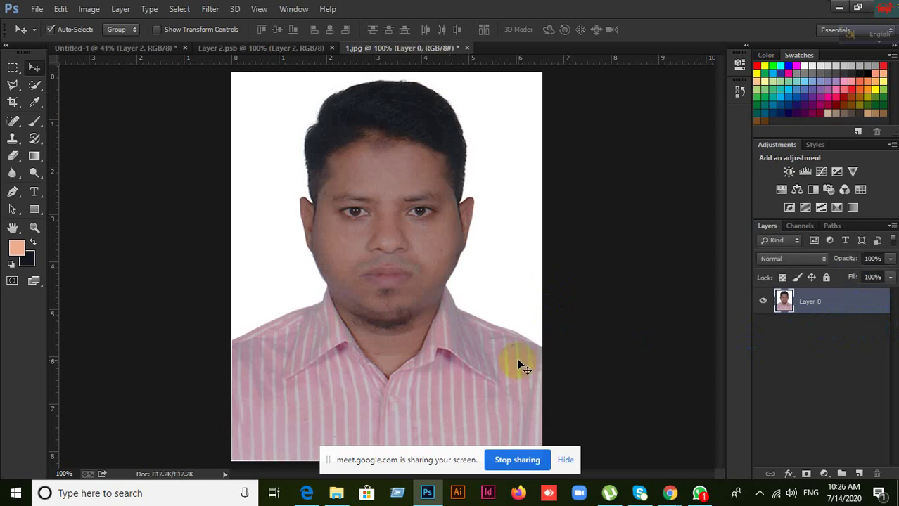
drag(451, 254, 467, 317)
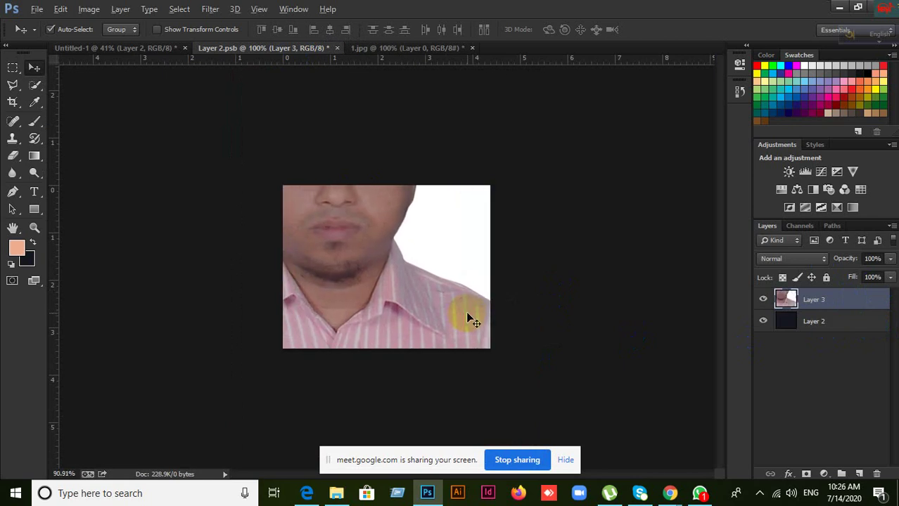
key(ctrl+minus)
Scale the portrait to about 70% with a shorter height, commit, then delete that layer
key(ctrl+t)
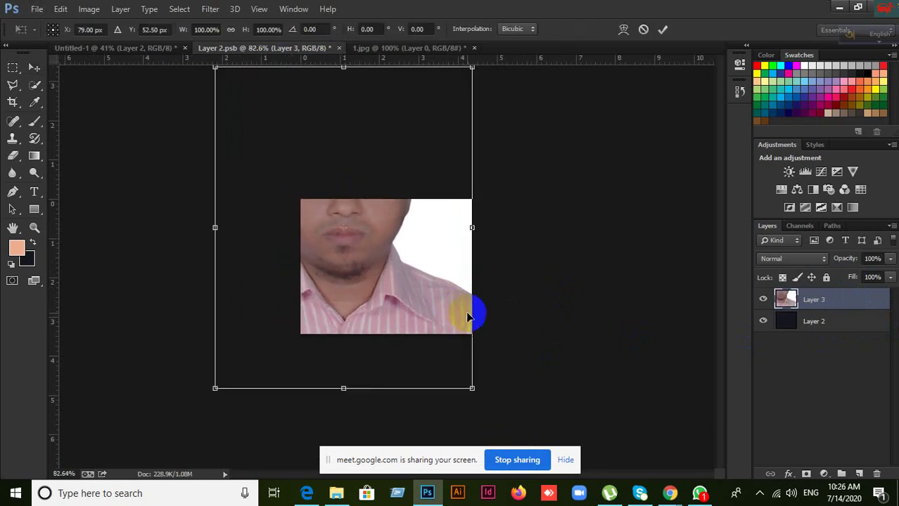
drag(215, 68, 257, 180)
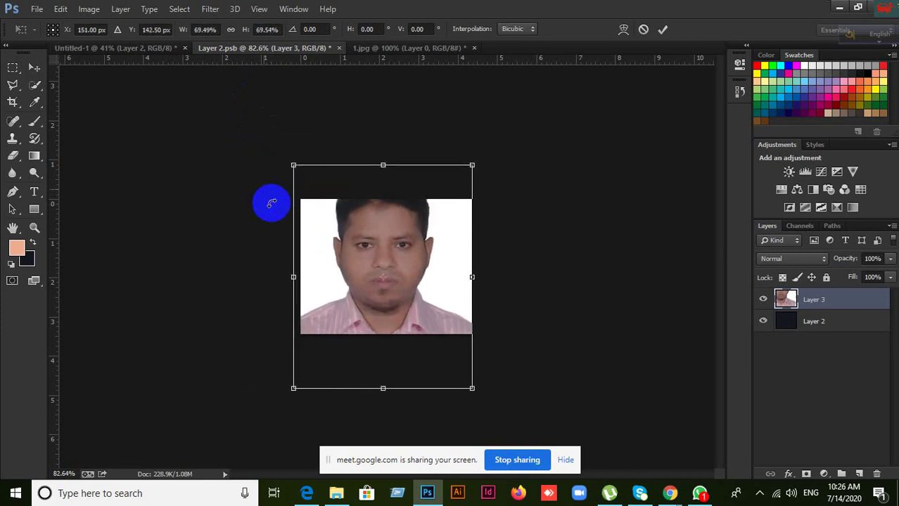
drag(387, 389, 383, 361)
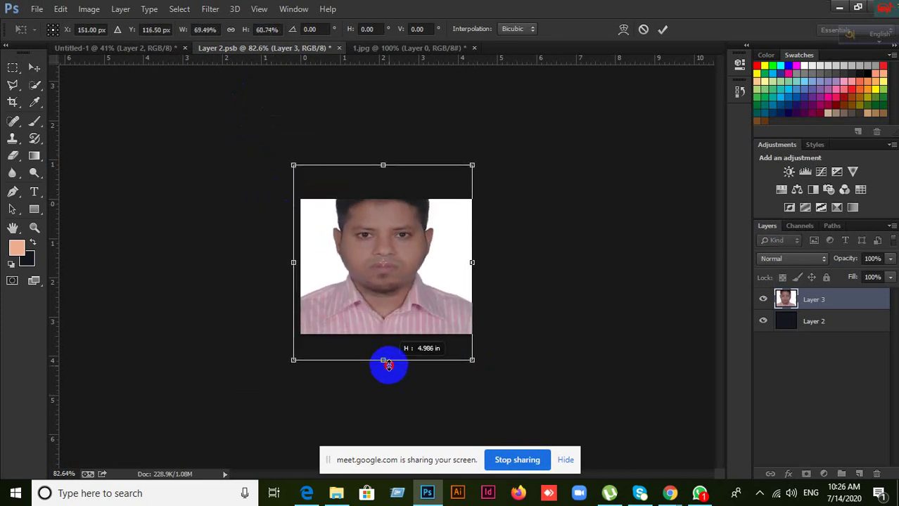
click(662, 28)
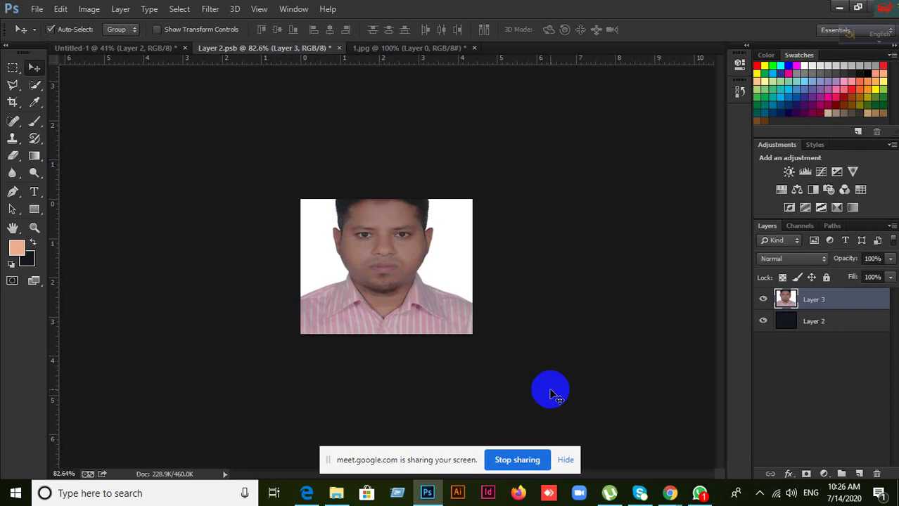
key(Delete)
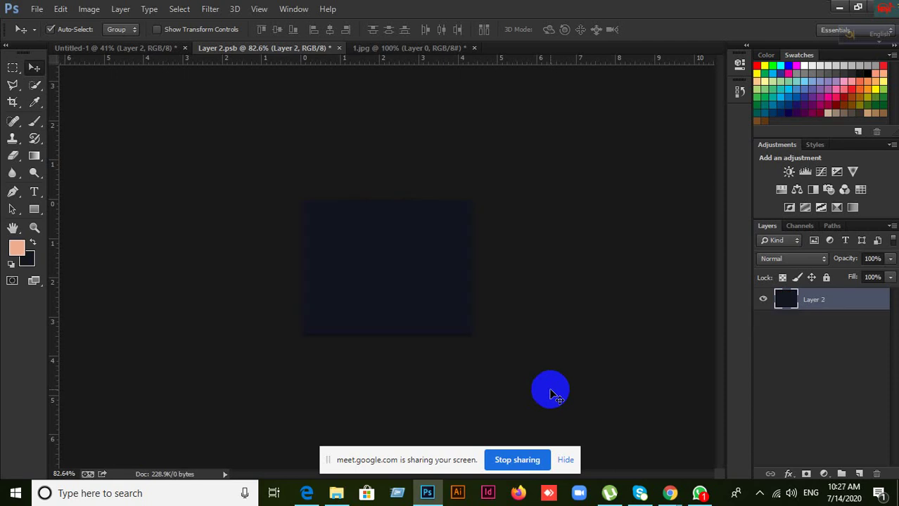
Draw a rectangle in the middle of the dark square and save the smart object
click(35, 209)
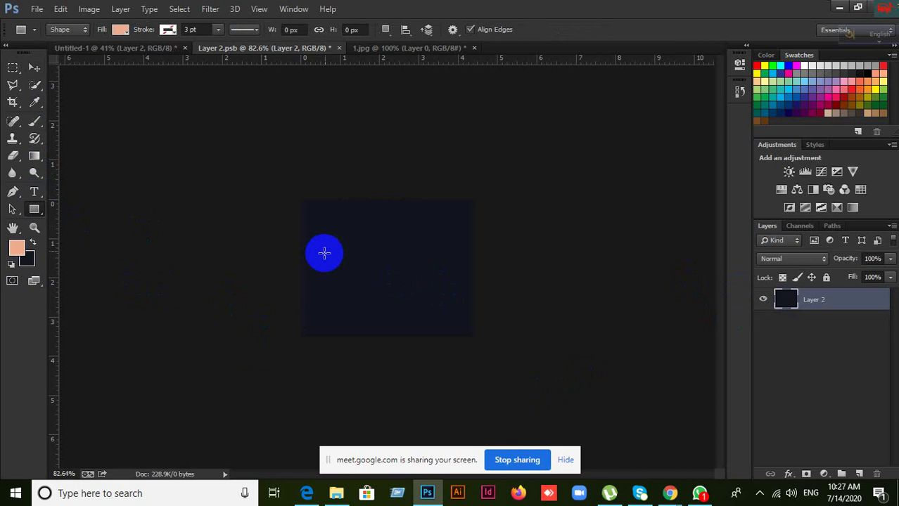
drag(340, 230, 443, 305)
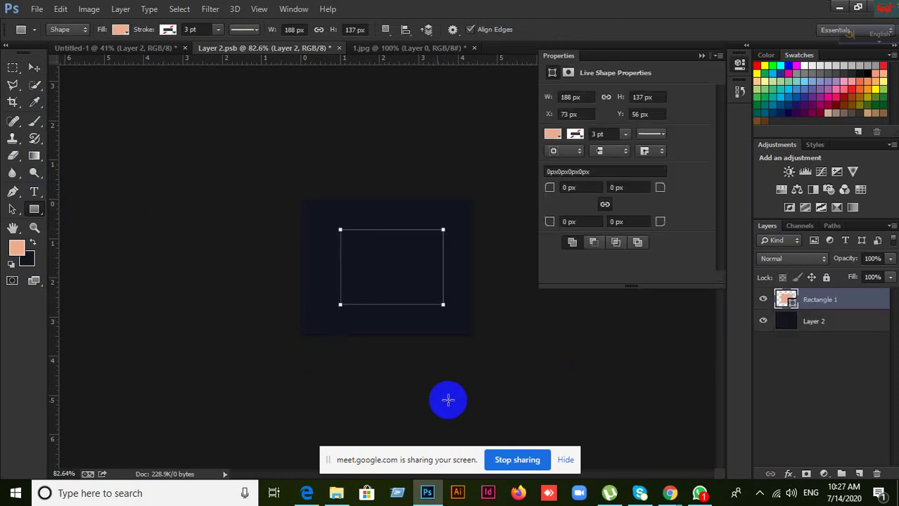
click(34, 69)
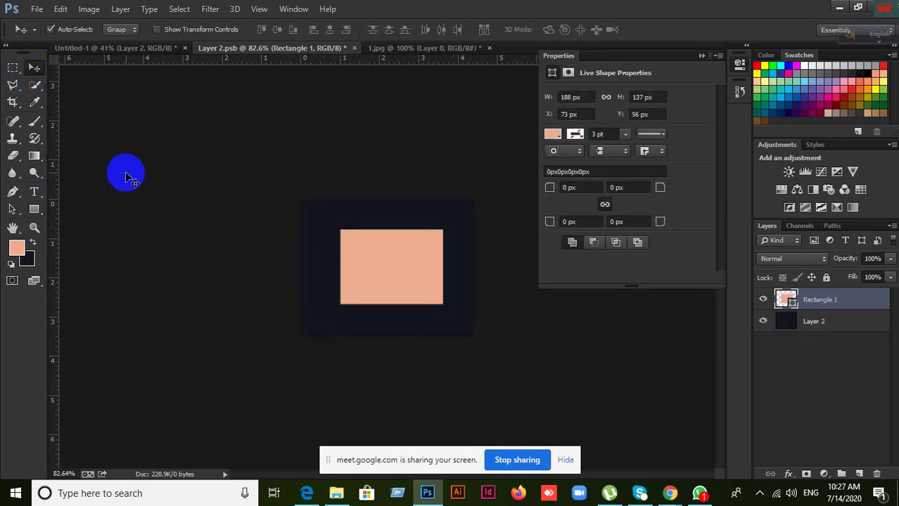
key(ctrl+s)
Close the Layer 2.psb tab and review the 1.jpg and Untitled-1 documents
click(349, 47)
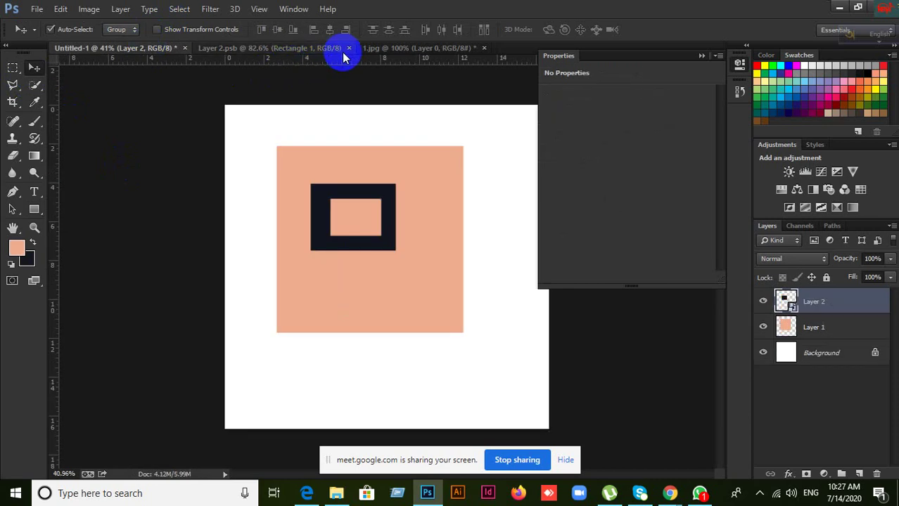
drag(349, 229, 356, 214)
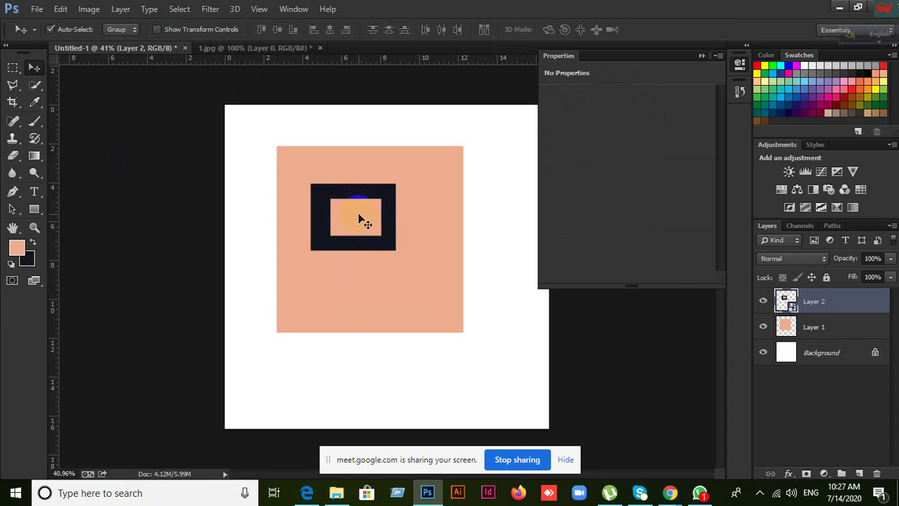
click(305, 48)
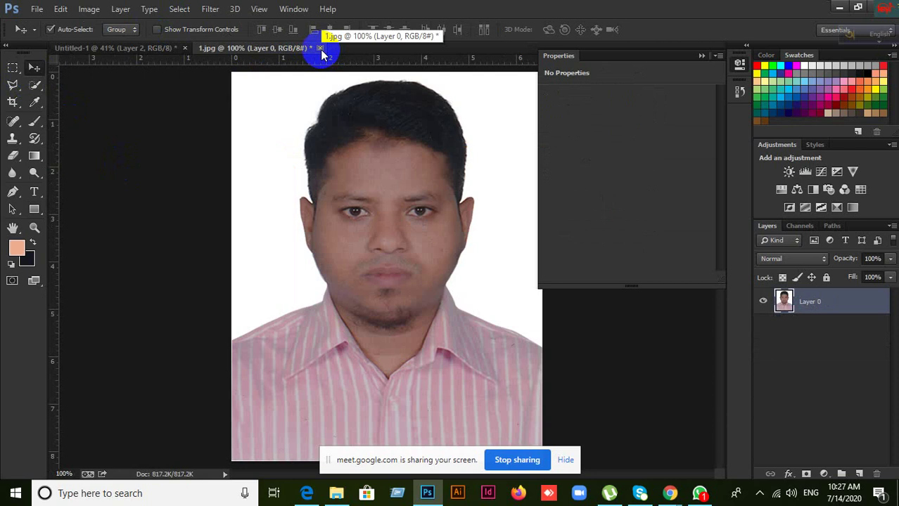
click(136, 50)
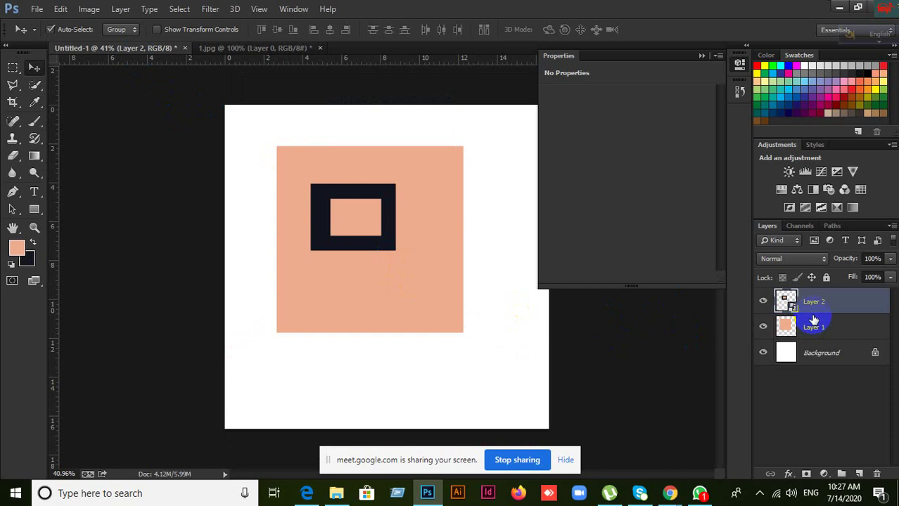
click(254, 48)
Close 1.jpg without saving and undo the dark frame and inner square
click(320, 47)
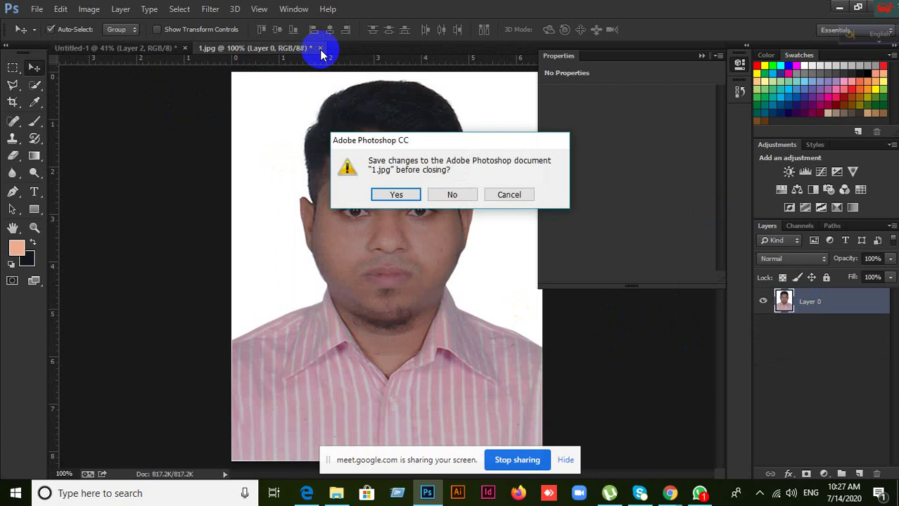
click(453, 196)
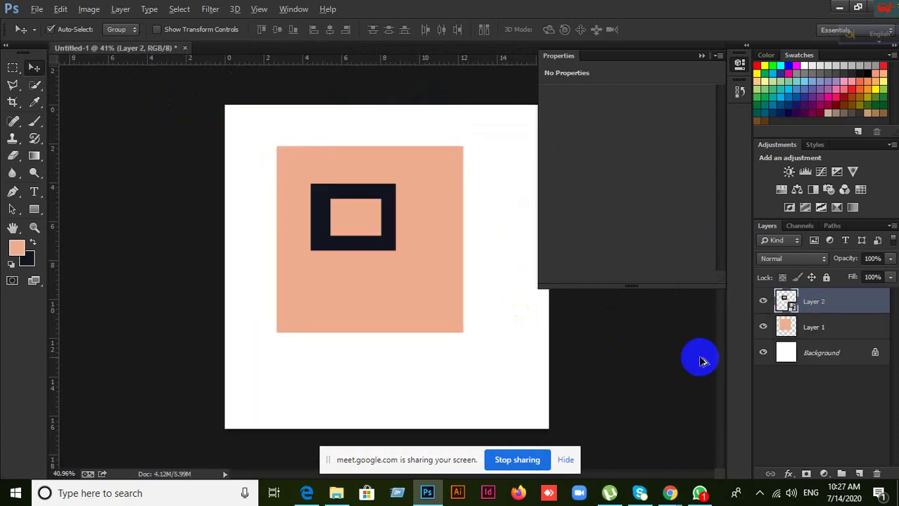
key(ctrl+alt+z)
key(ctrl+alt+z)
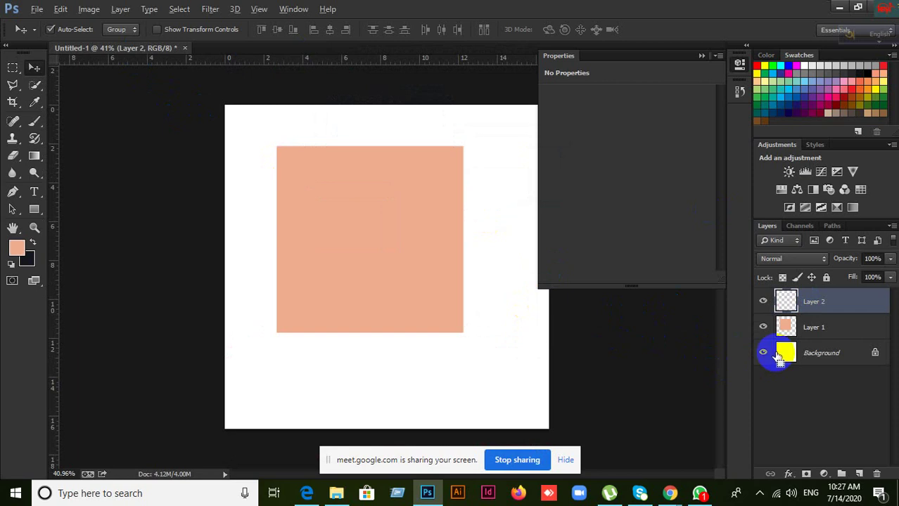
key(ctrl+alt+z)
key(ctrl+alt+z)
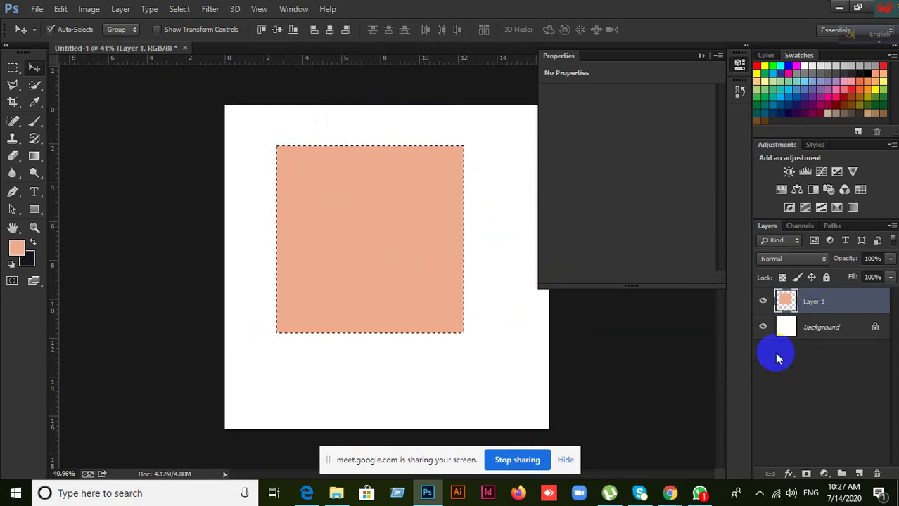
Deselect the salmon square and add a new empty Layer 2 above Layer 1
key(ctrl+d)
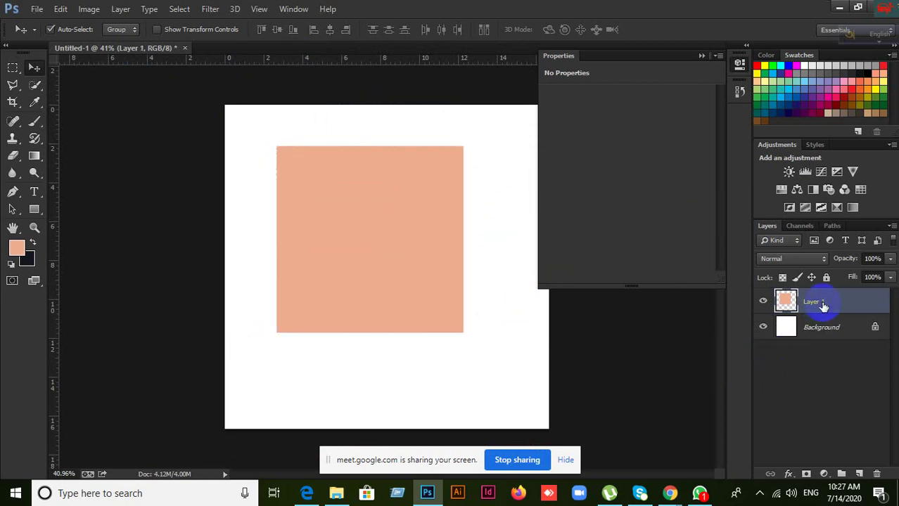
click(859, 473)
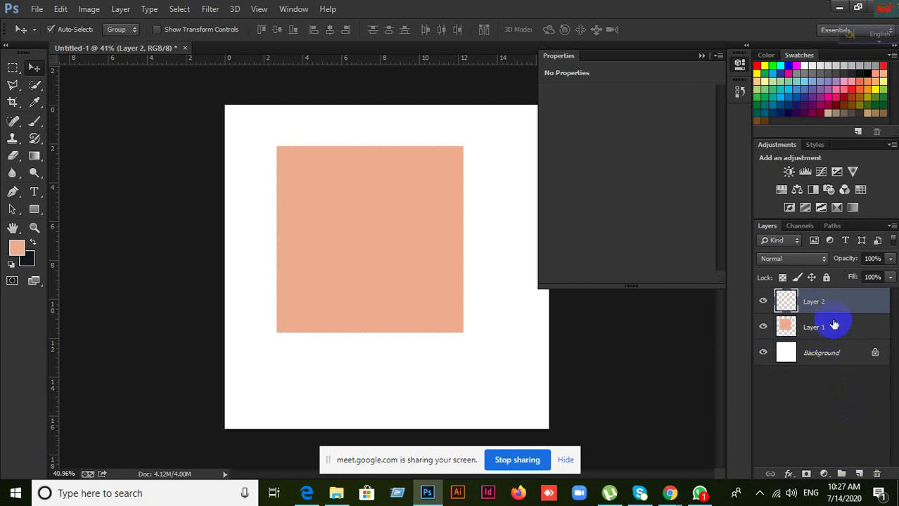
click(33, 208)
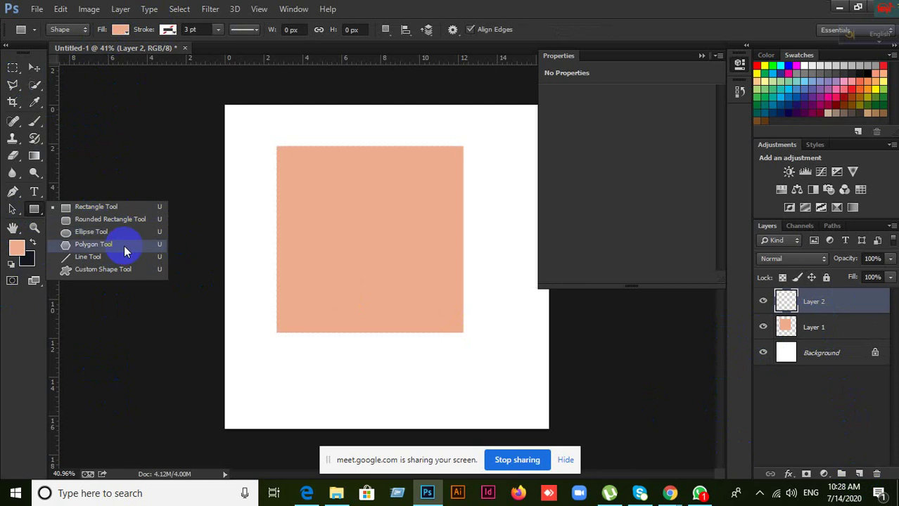
Draw a 323×279 px rectangle in the salmon square, fill it dark navy, and nudge it left
click(737, 304)
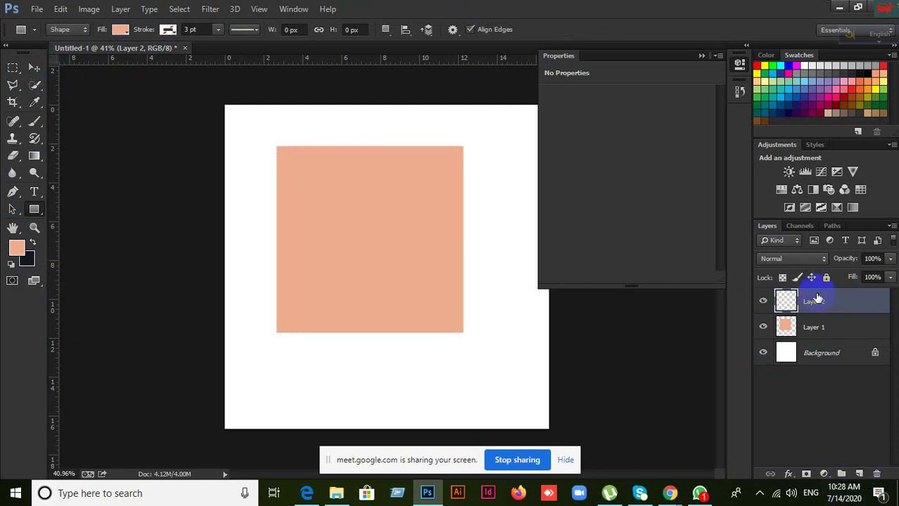
drag(336, 194, 421, 270)
right_click(403, 348)
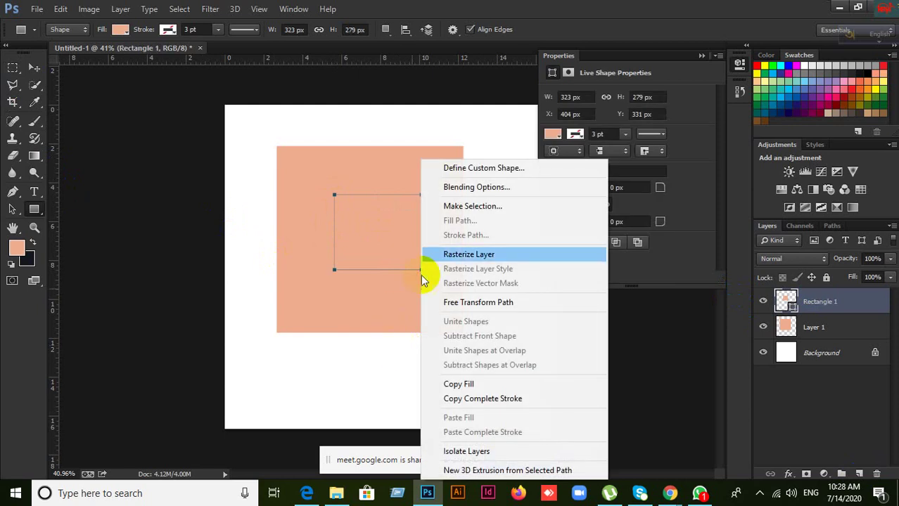
click(620, 10)
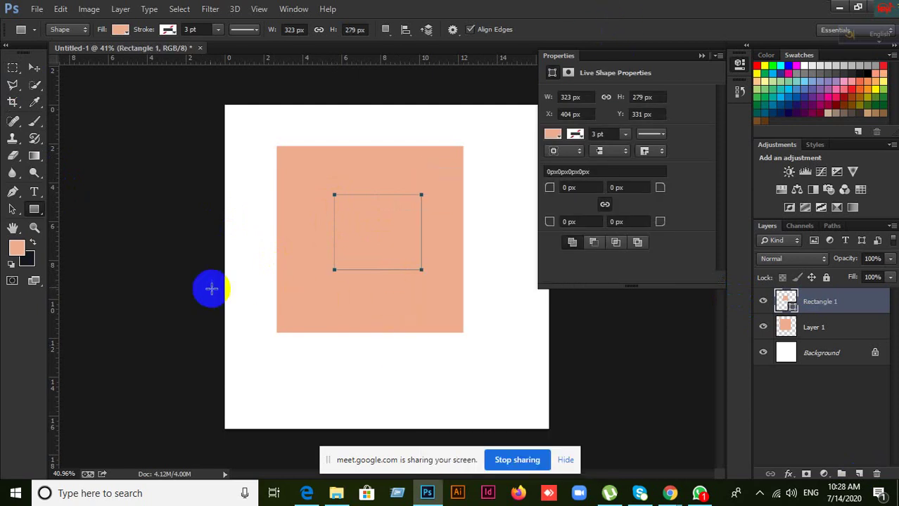
key(ctrl+Delete)
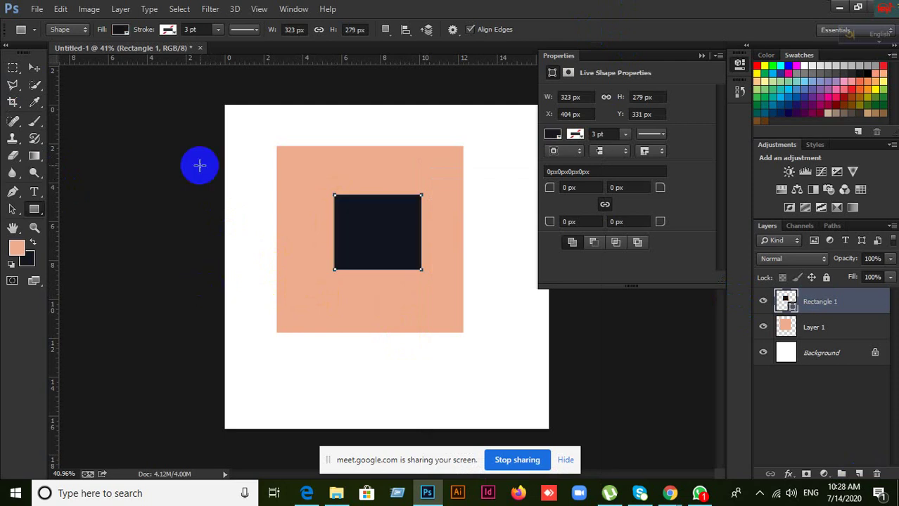
click(34, 67)
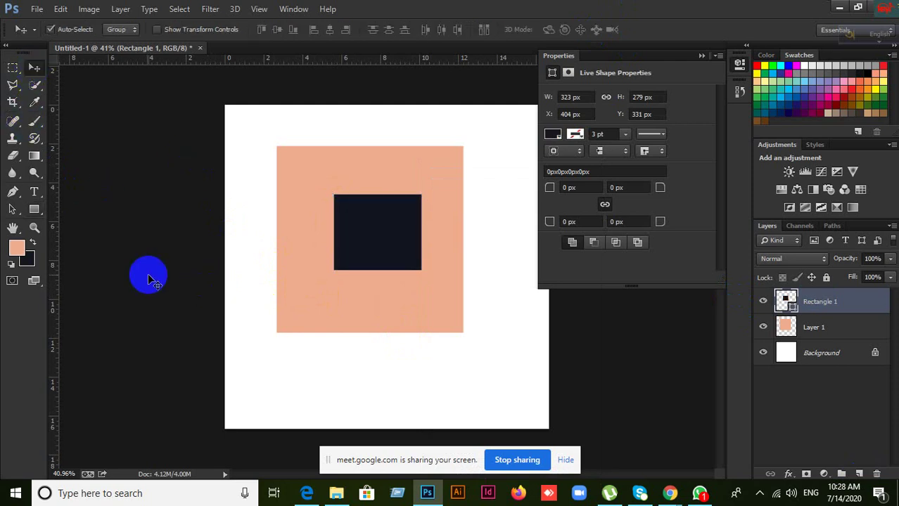
drag(377, 234, 361, 237)
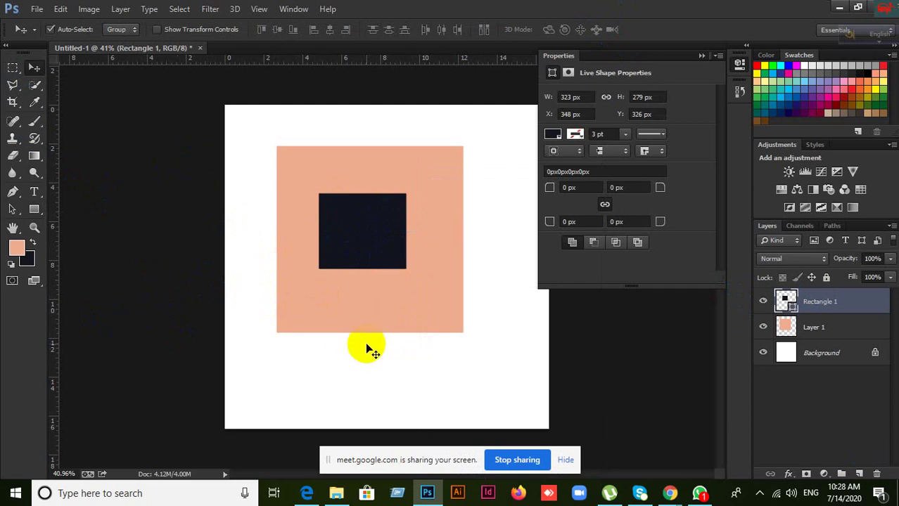
Convert Rectangle 1 to a Smart Object and open its contents as Rectangle 11.psb
right_click(816, 307)
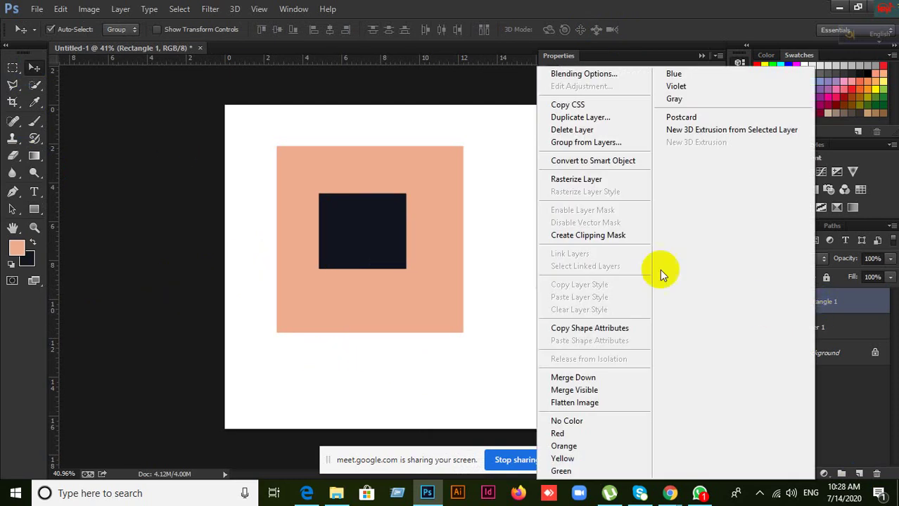
click(606, 166)
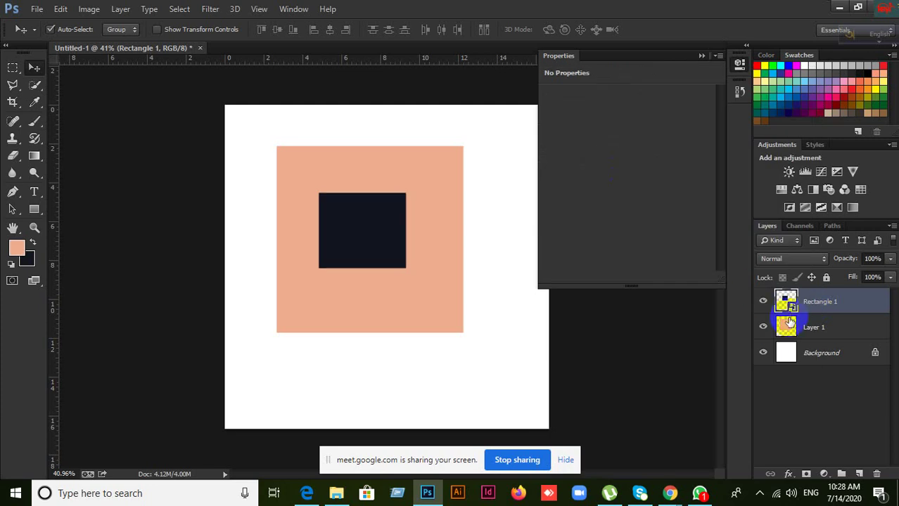
click(819, 302)
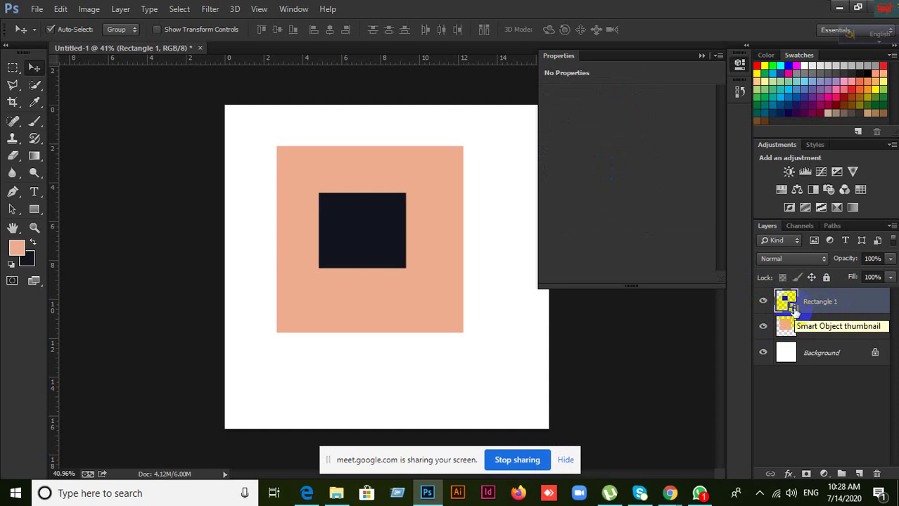
double_click(786, 303)
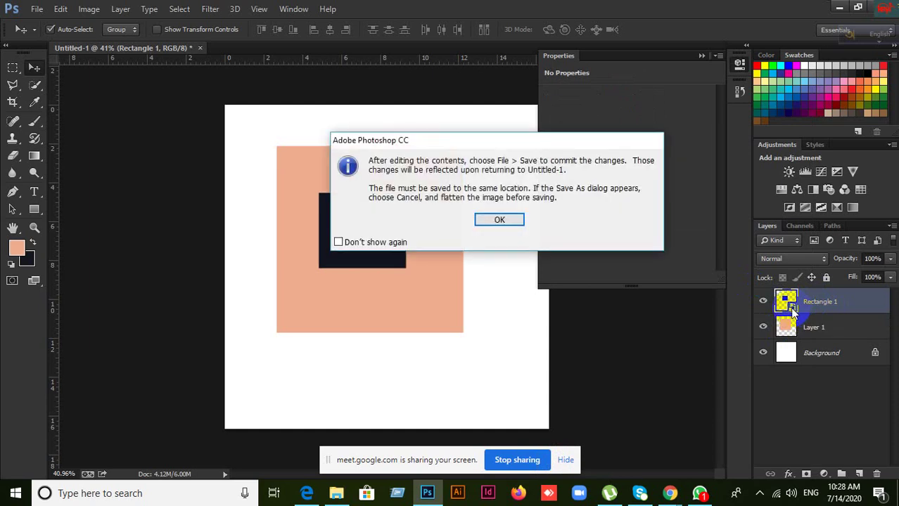
click(500, 221)
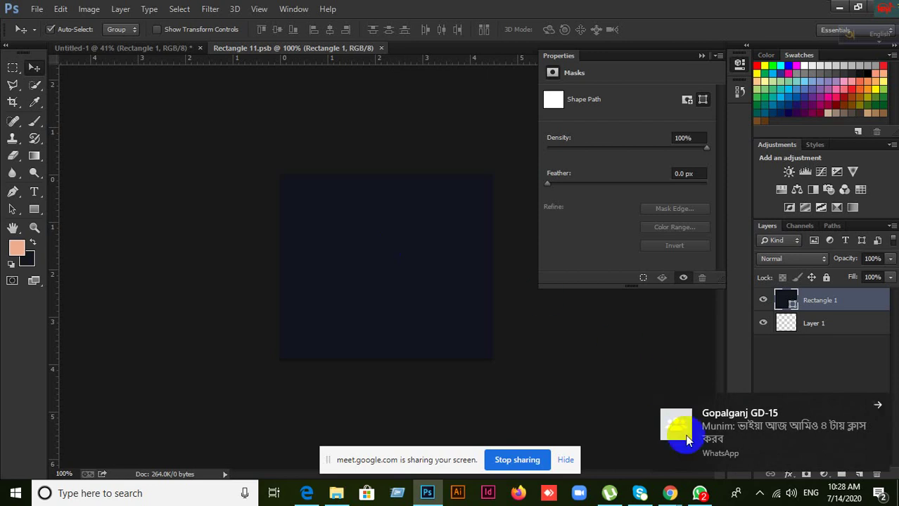
click(699, 495)
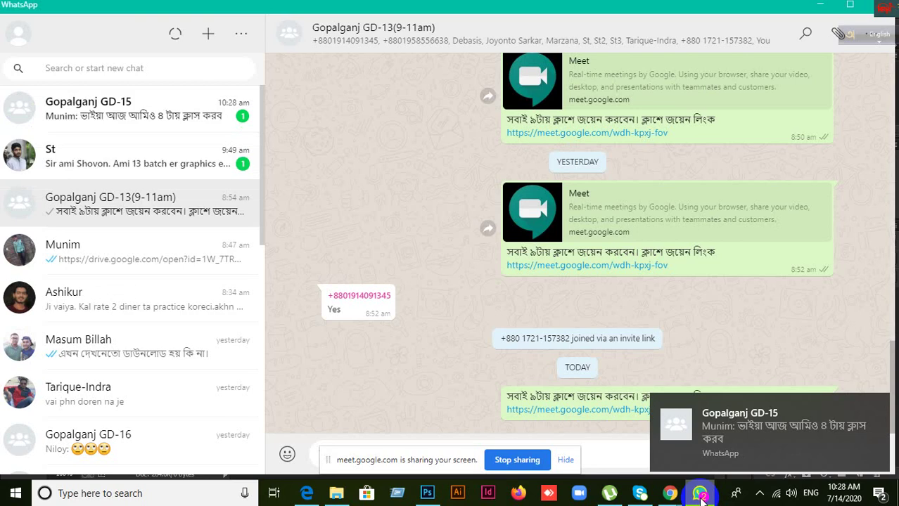
Minimise WhatsApp from the taskbar to bring Photoshop's Rectangle 11.psb back
click(700, 498)
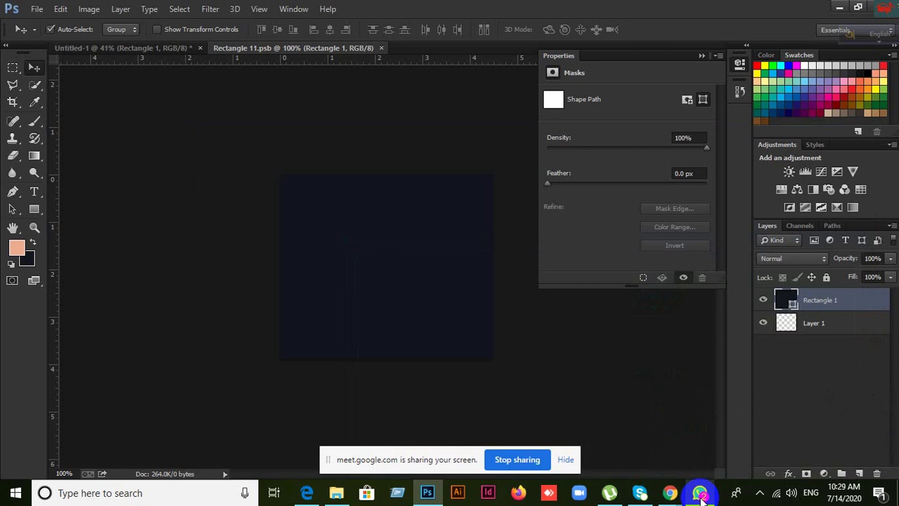
Place the Desktop photo 1 into Rectangle 11.psb and commit its transform
click(34, 10)
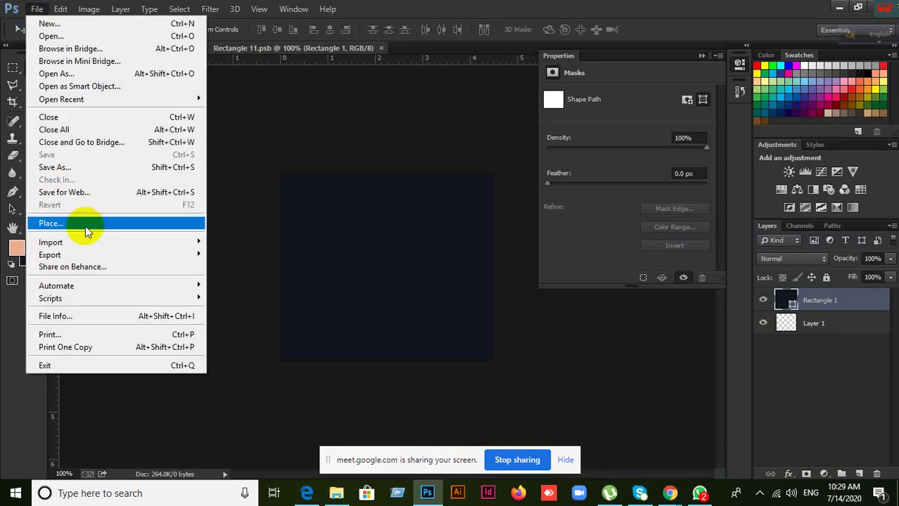
click(85, 223)
click(243, 283)
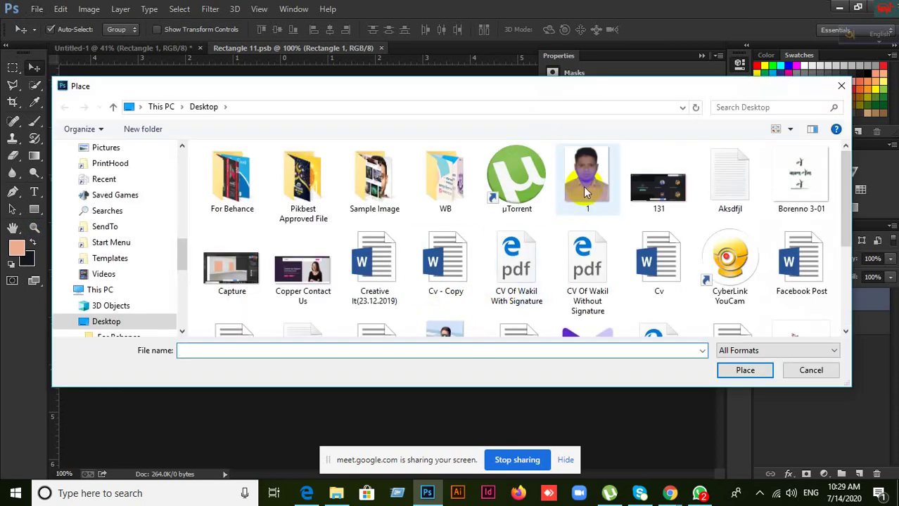
click(829, 371)
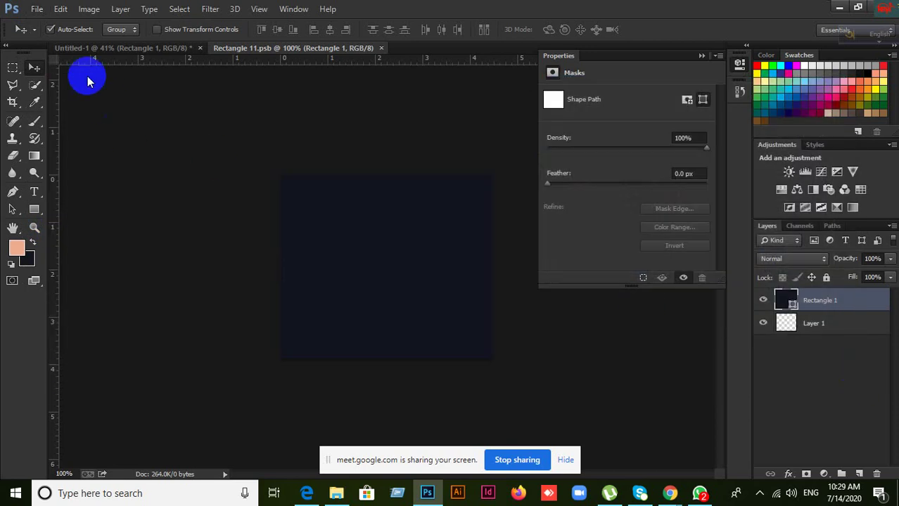
click(37, 8)
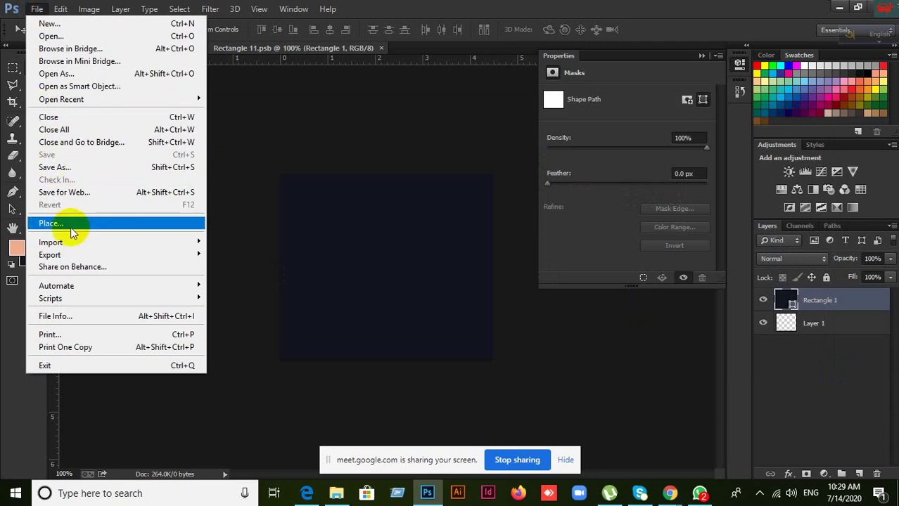
click(138, 228)
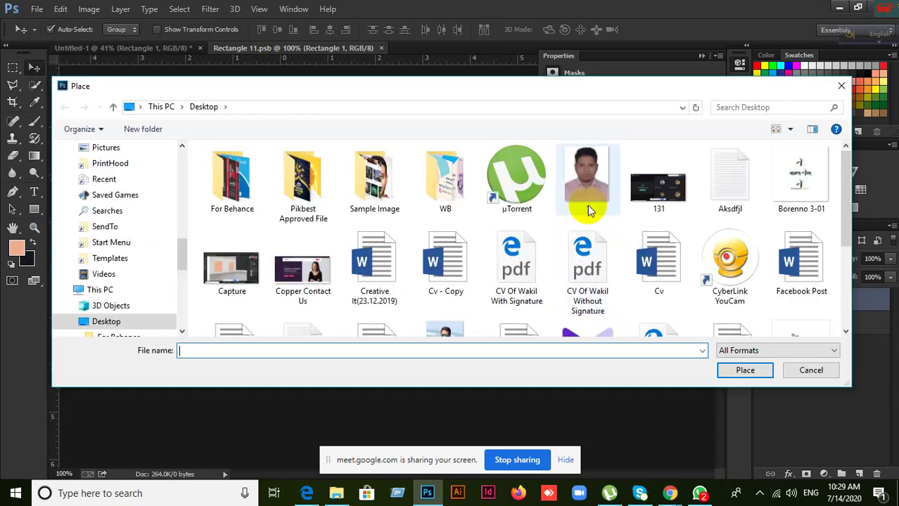
click(588, 204)
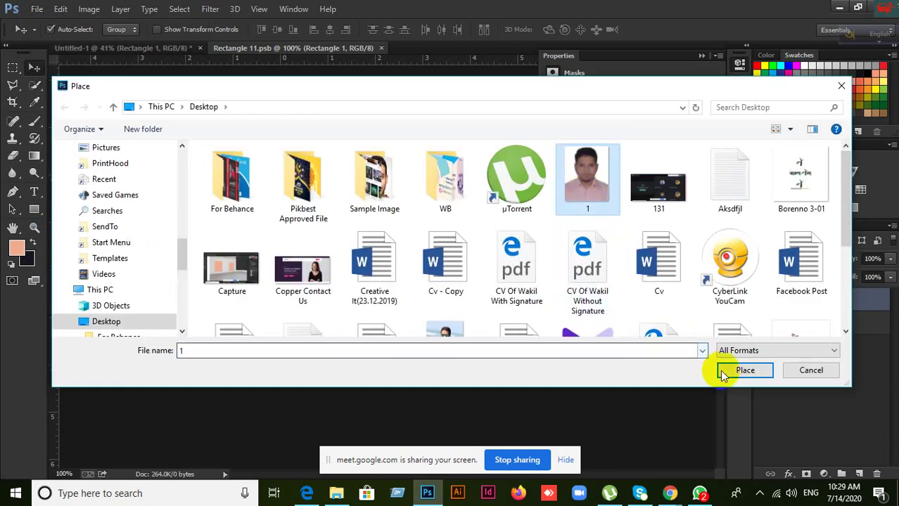
click(745, 370)
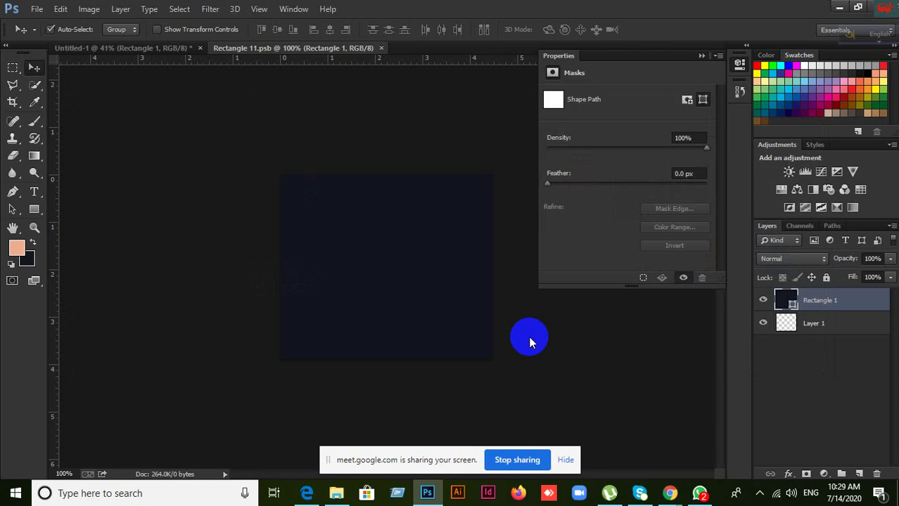
click(530, 342)
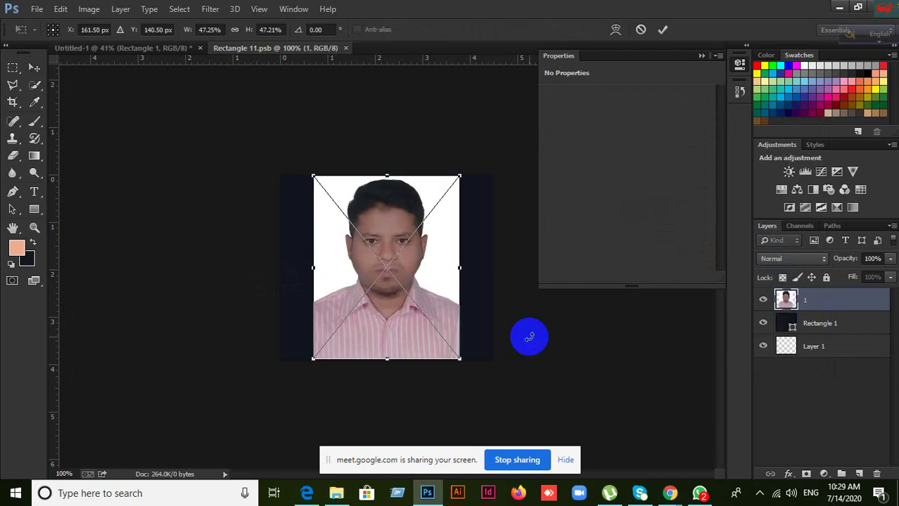
click(662, 33)
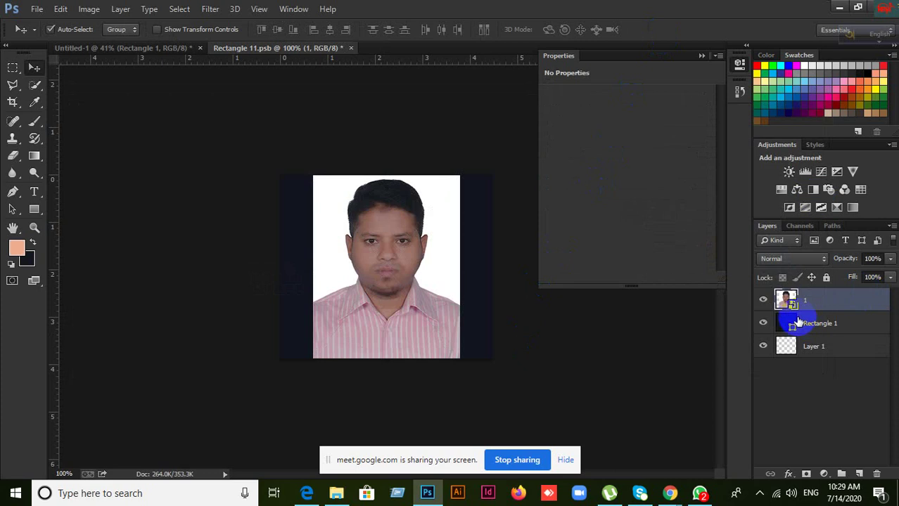
Rasterize the placed photo layer 1 from its Layers panel context menu
drag(796, 322, 795, 303)
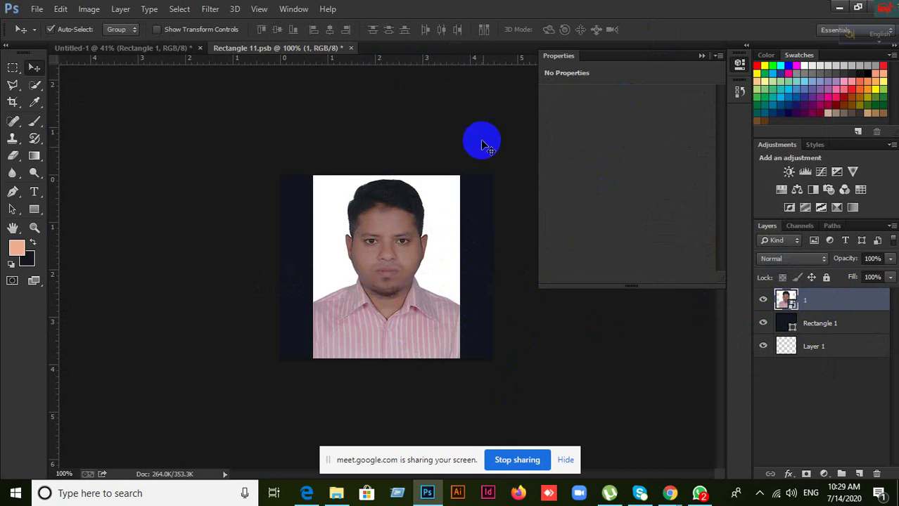
right_click(835, 301)
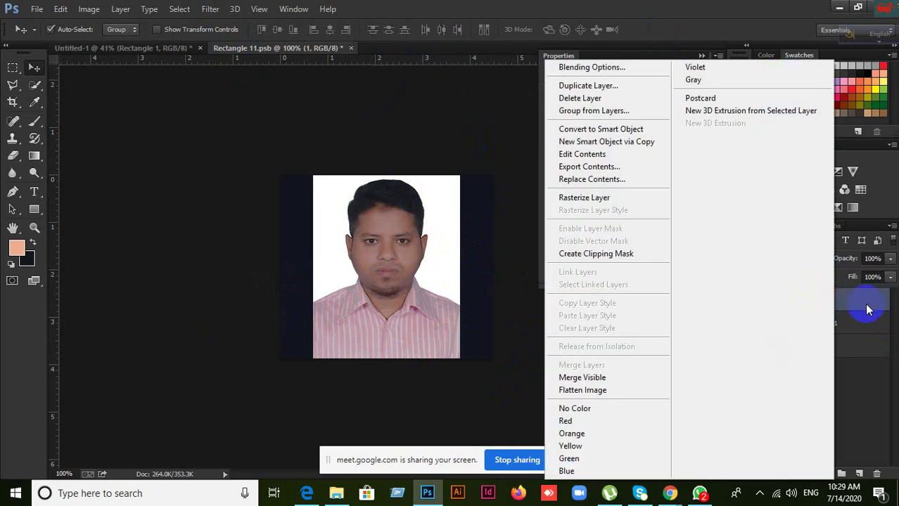
click(869, 307)
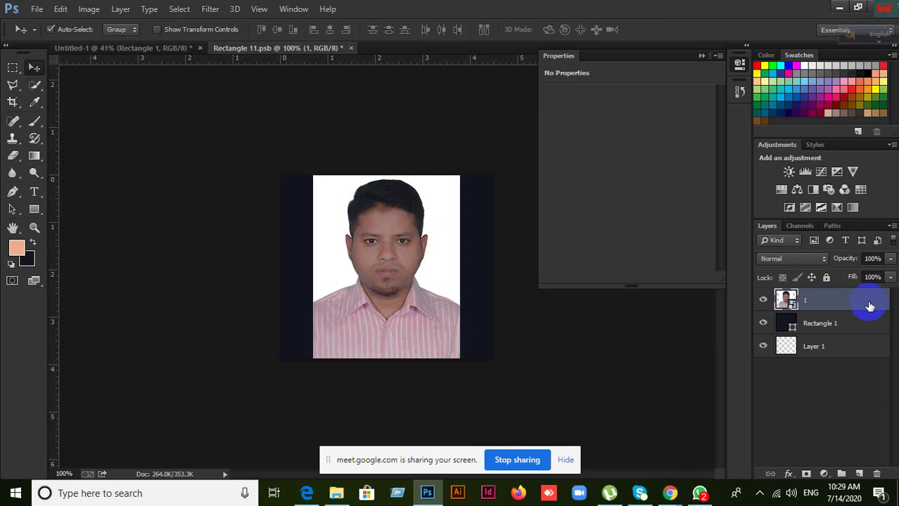
right_click(864, 305)
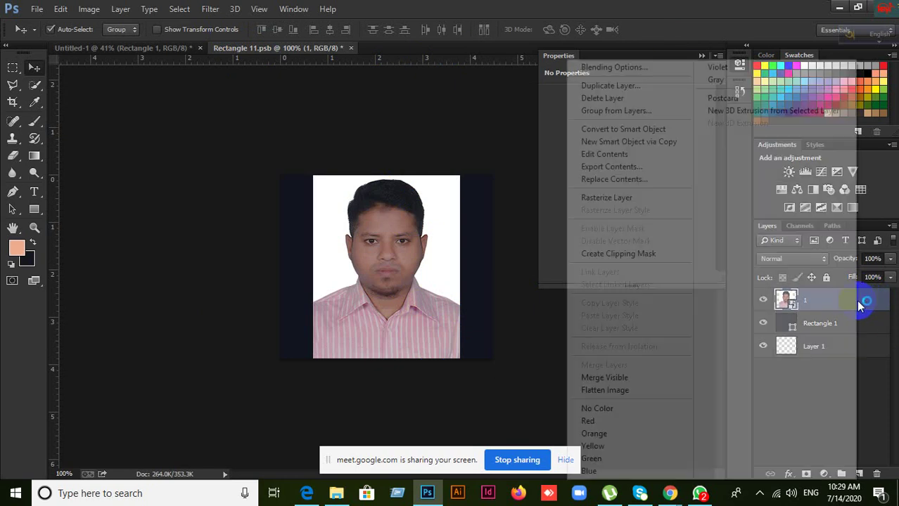
click(612, 197)
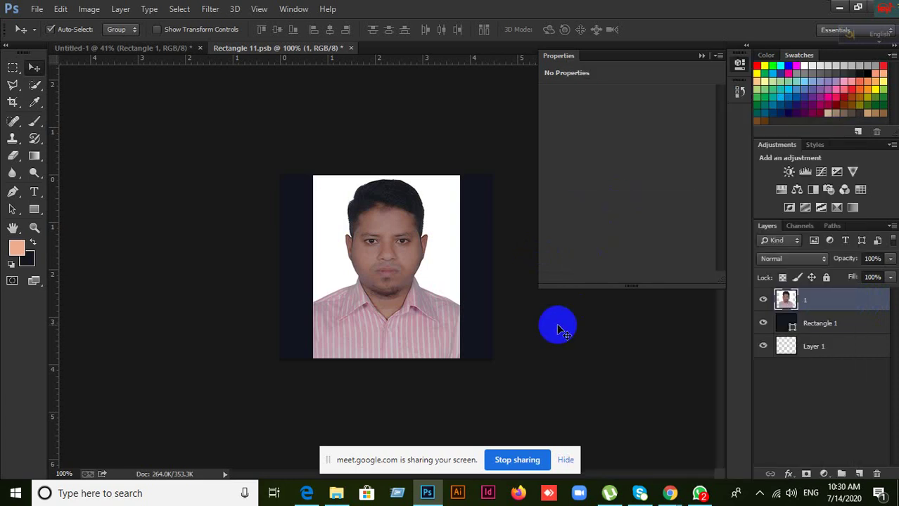
Close the Rectangle 11.psb document and return to Untitled-1
click(79, 48)
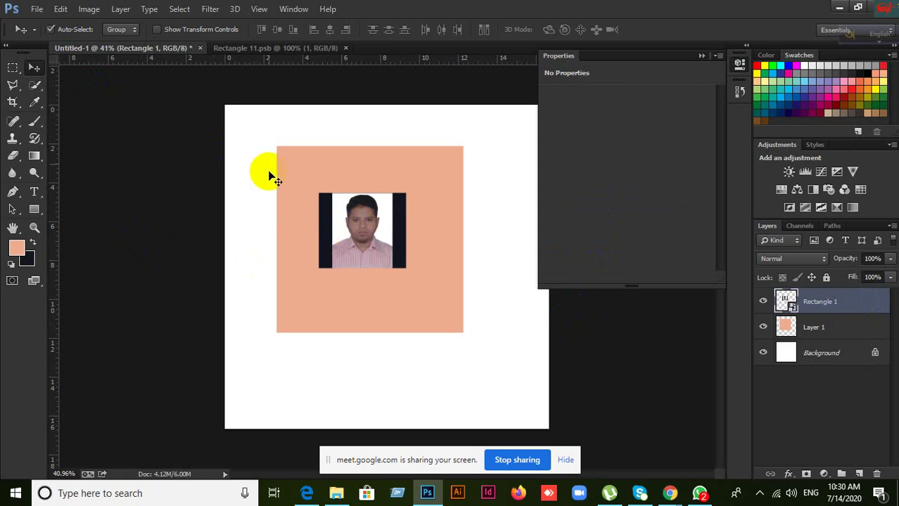
click(266, 50)
click(345, 48)
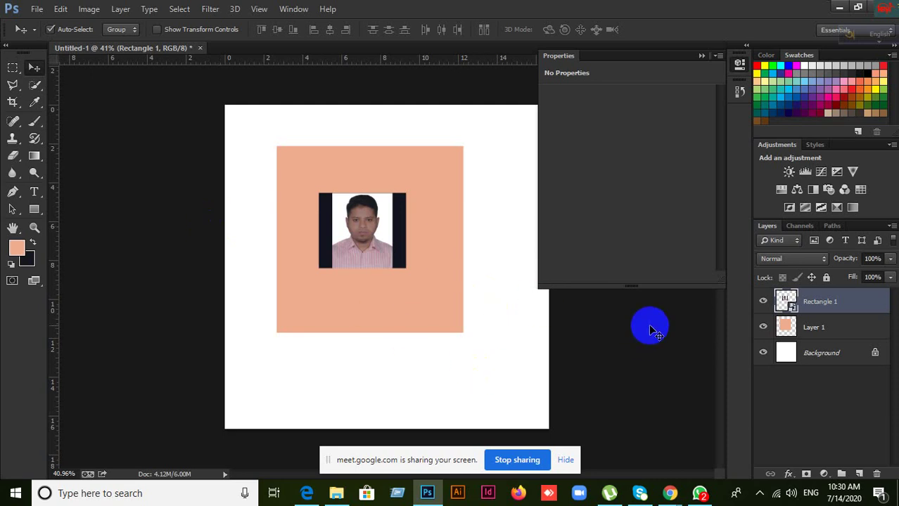
Select Layer 1 and Rectangle 1 together in the Layers panel
click(816, 330)
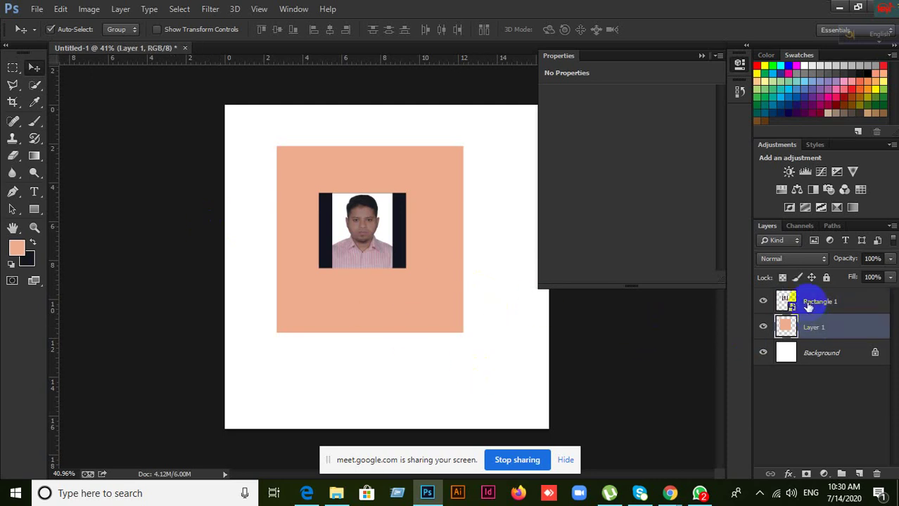
shift+click(809, 303)
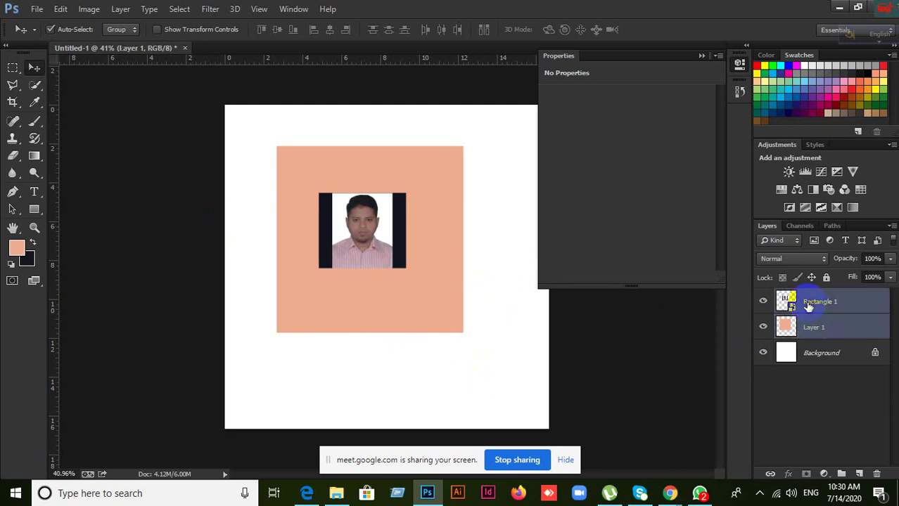
click(669, 493)
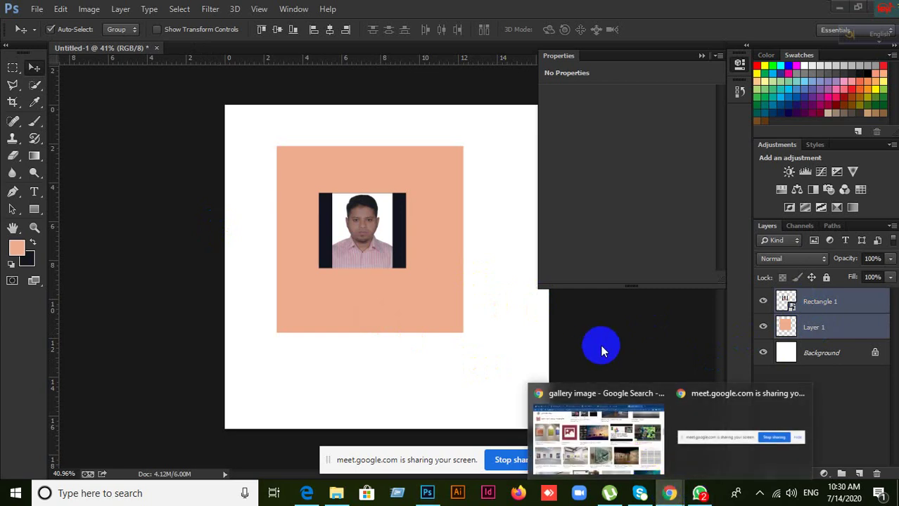
Look through the gallery image search, Google Sheets and Google Meet tabs in Chrome
click(594, 452)
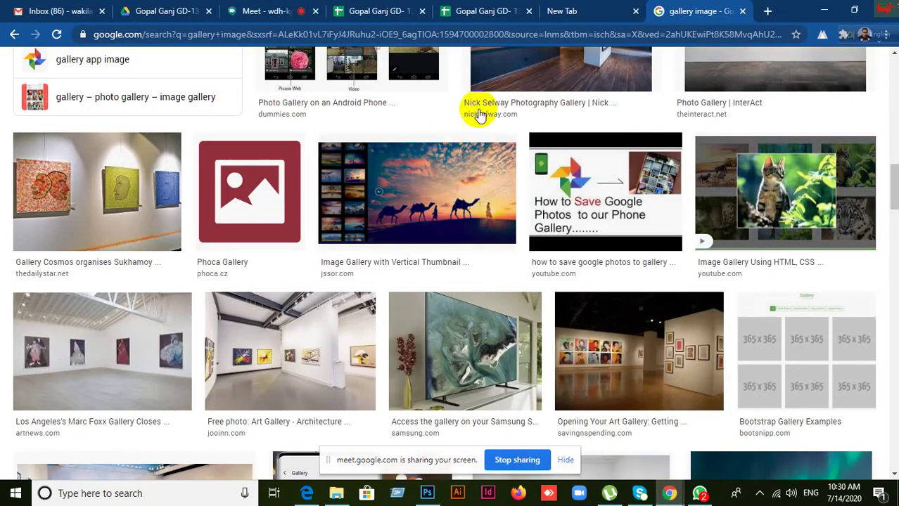
click(466, 11)
click(274, 12)
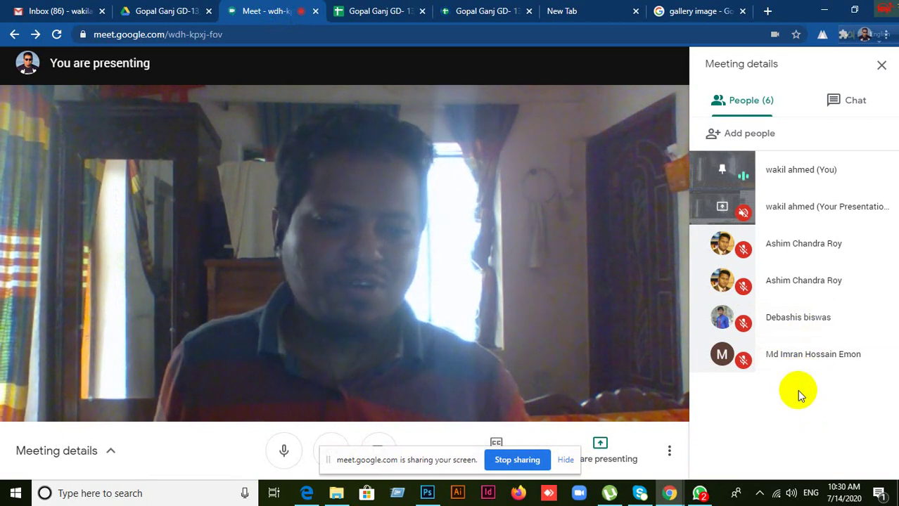
click(369, 9)
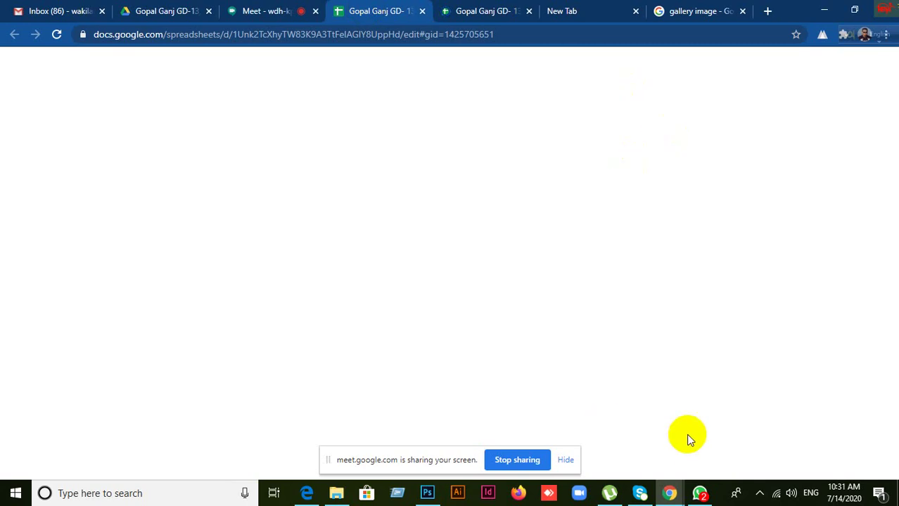
Back in Photoshop, delete the selected peach square and photo layers
click(428, 497)
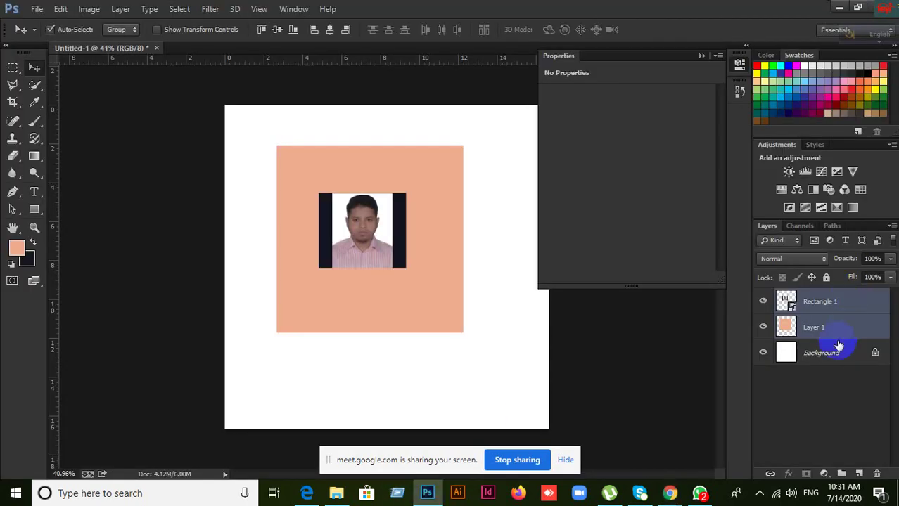
key(Delete)
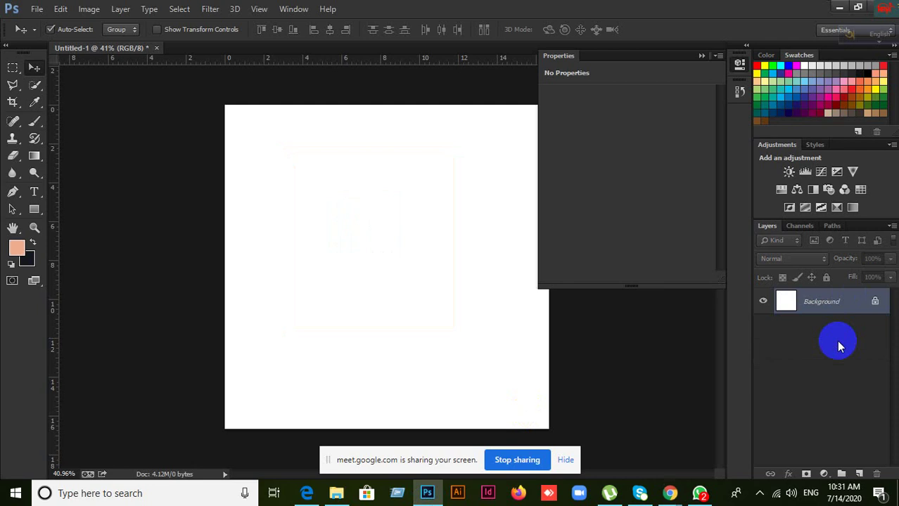
click(299, 491)
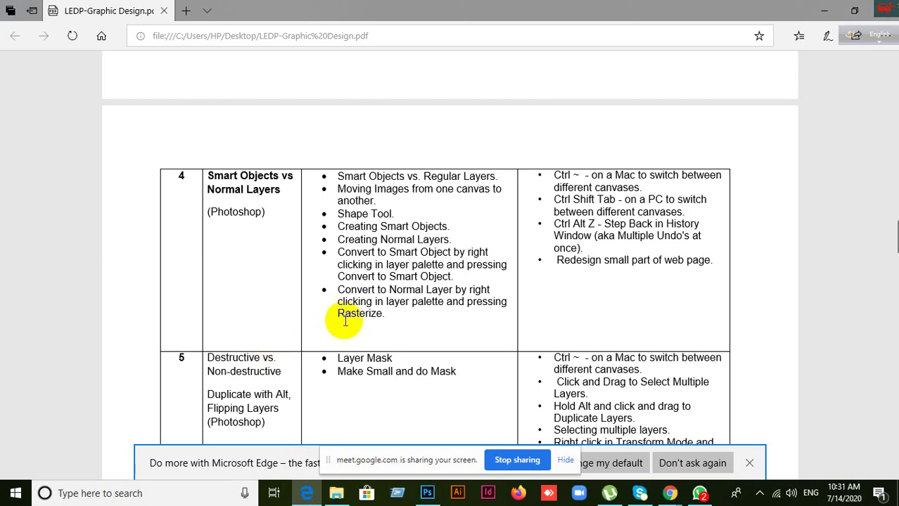
Scroll the LEDP-Graphic Design PDF to row 4, Smart Objects vs Normal Layers
scroll(344, 321, down, 1)
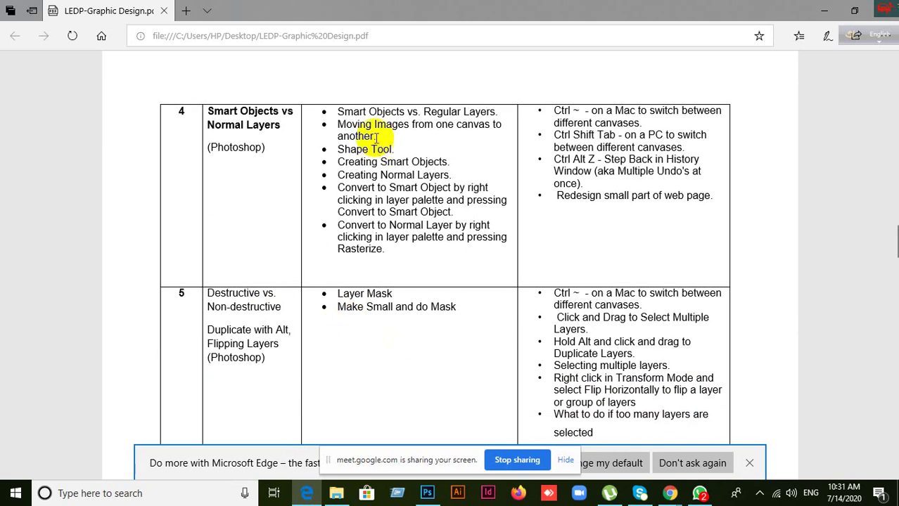
scroll(400, 228, up, 5)
scroll(401, 229, down, 9)
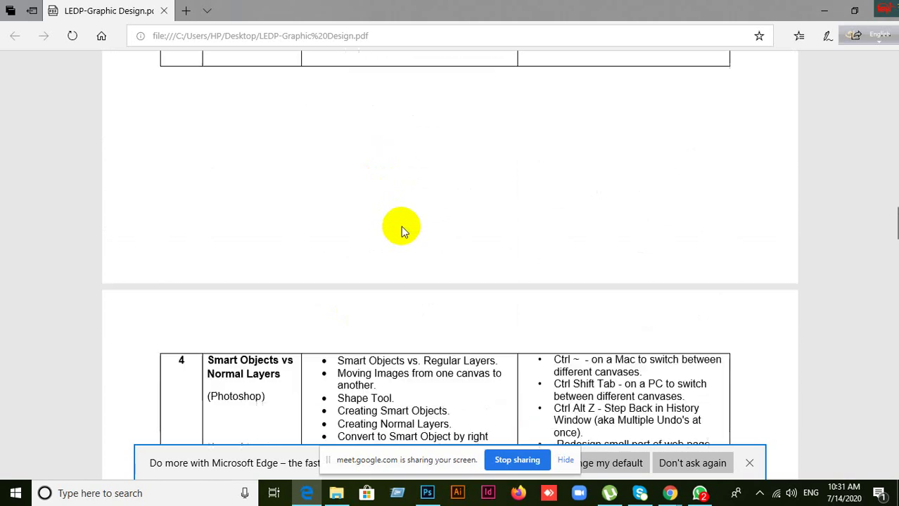
scroll(402, 226, up, 3)
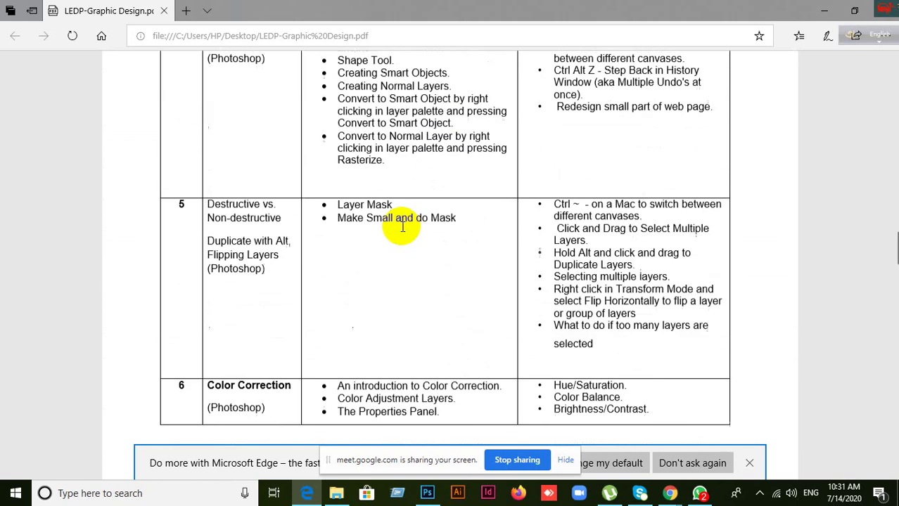
Draw a salmon rectangle near the top of the blank canvas
click(430, 493)
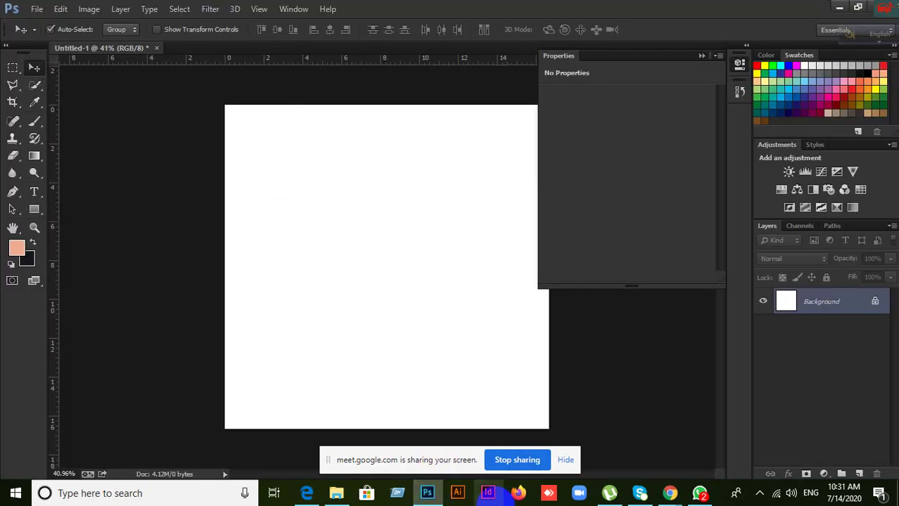
click(35, 209)
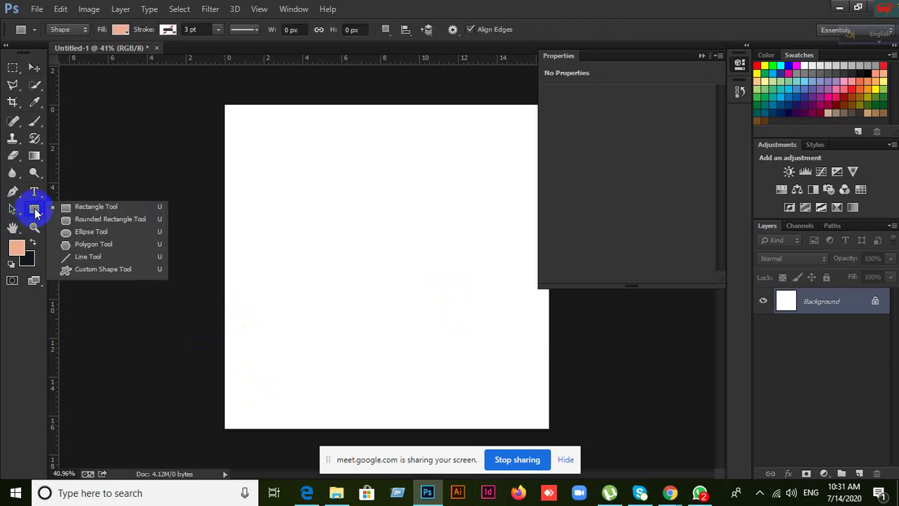
click(120, 208)
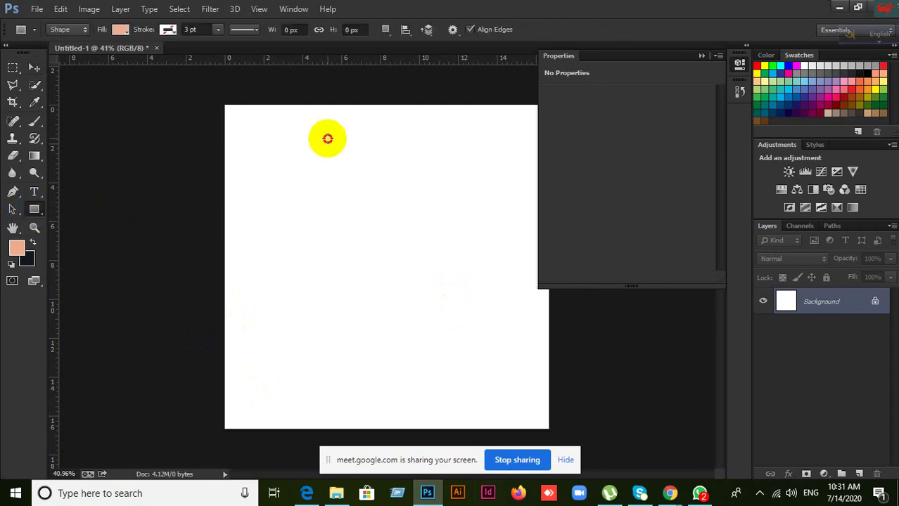
drag(327, 138, 428, 260)
Drag out a 10 px-corner rounded rectangle in the canvas lower left
click(35, 209)
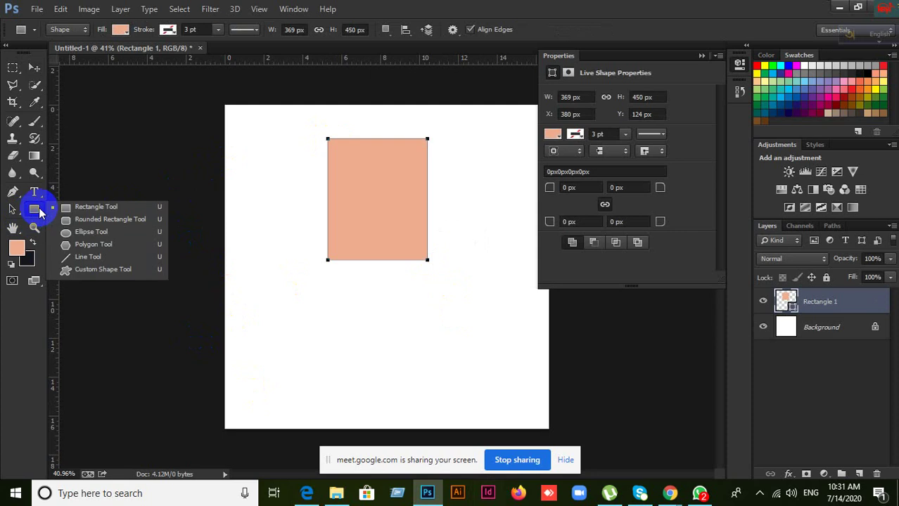
click(85, 232)
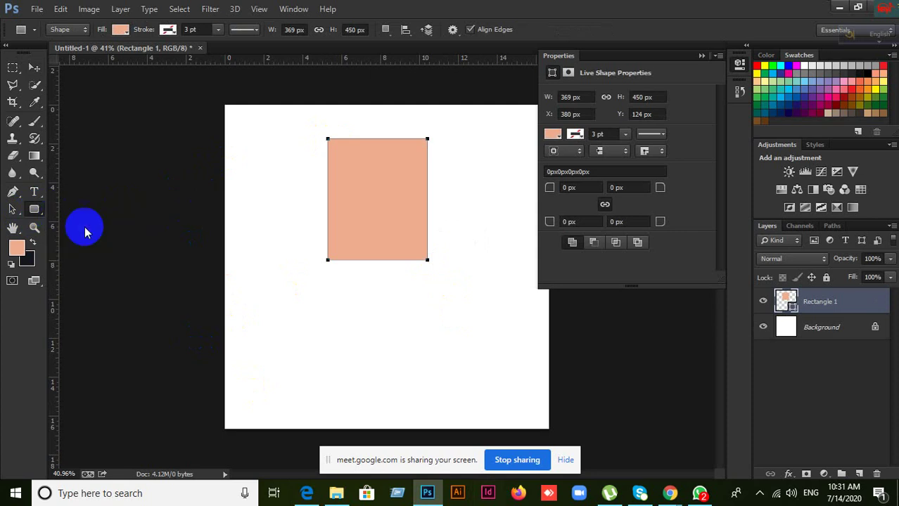
click(254, 289)
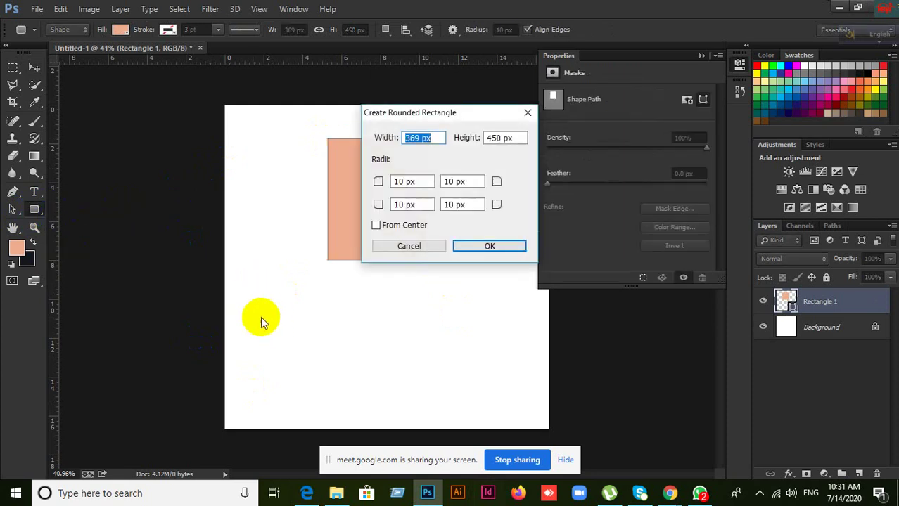
click(471, 250)
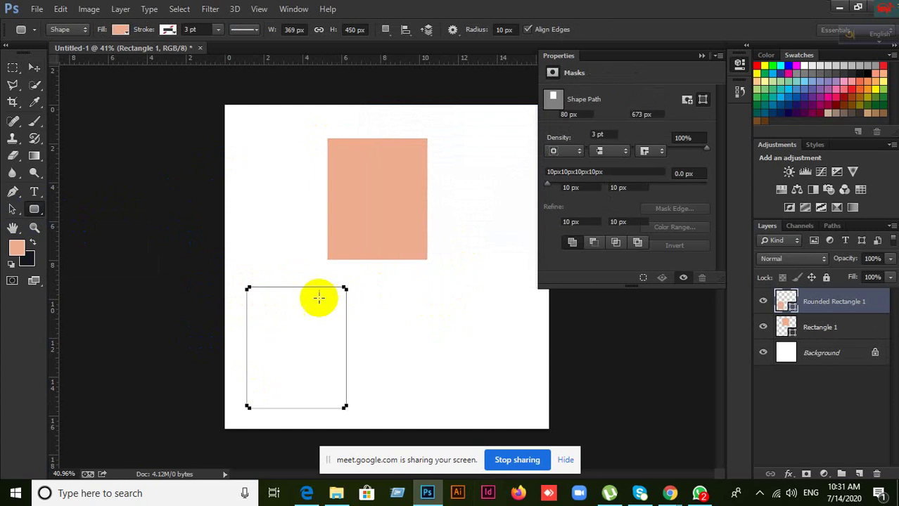
key(ctrl+z)
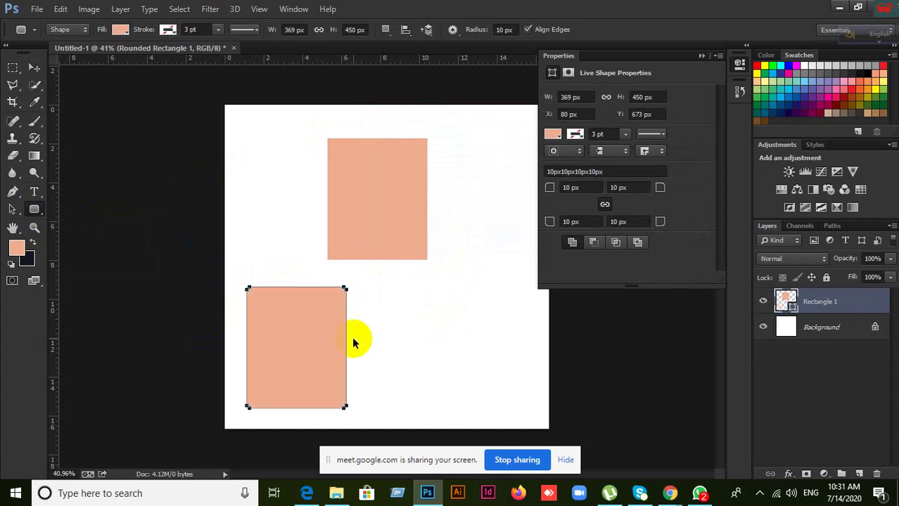
drag(259, 275, 362, 370)
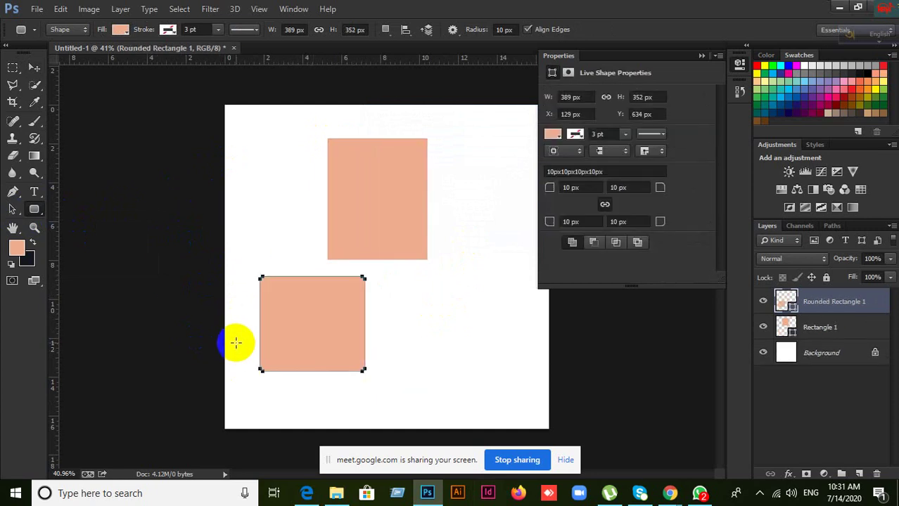
right_click(33, 210)
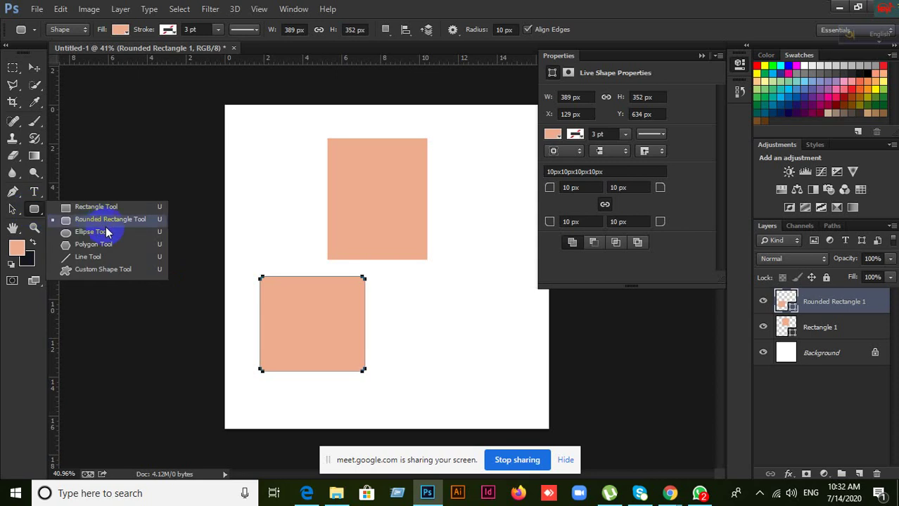
Draw two salmon circles, one lower right and one top left of the canvas
click(104, 233)
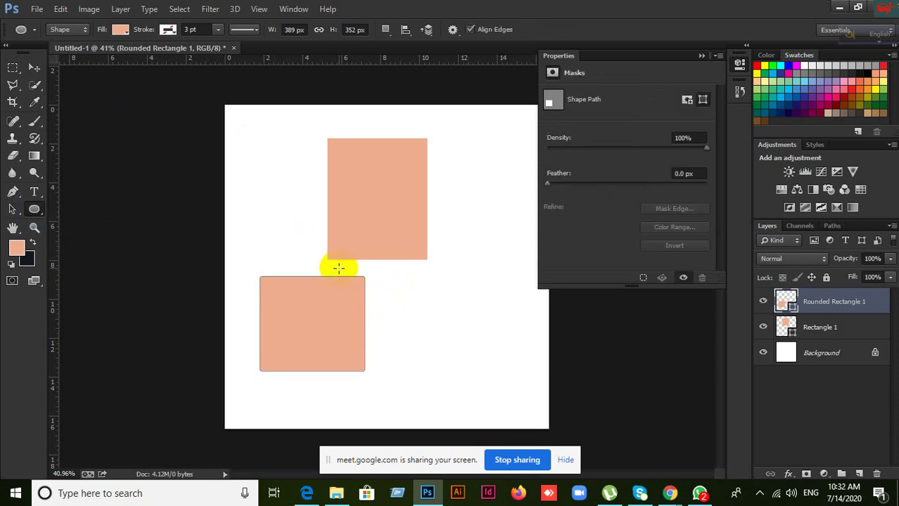
drag(415, 289, 495, 371)
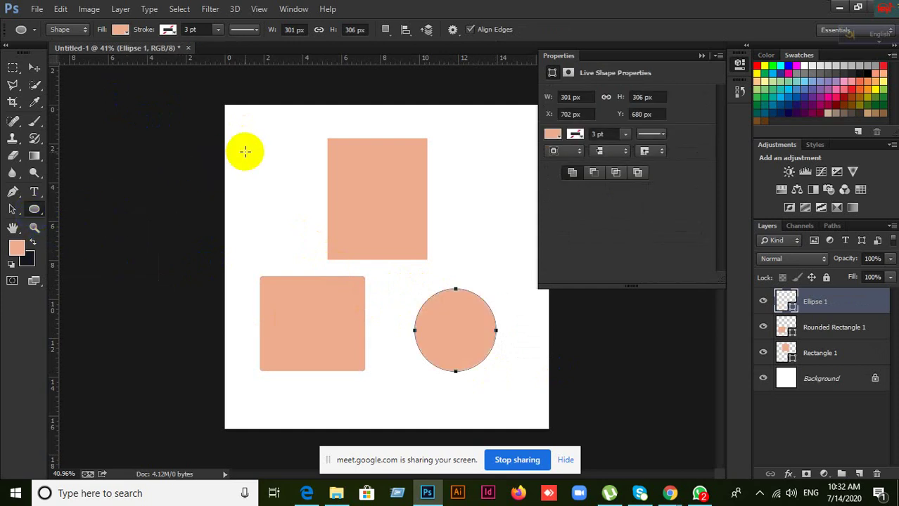
drag(245, 152, 316, 223)
right_click(316, 223)
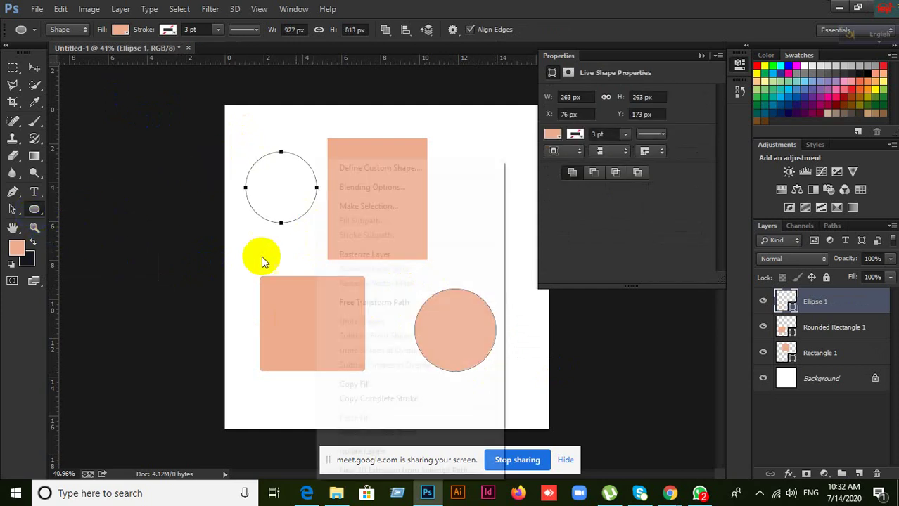
click(539, 13)
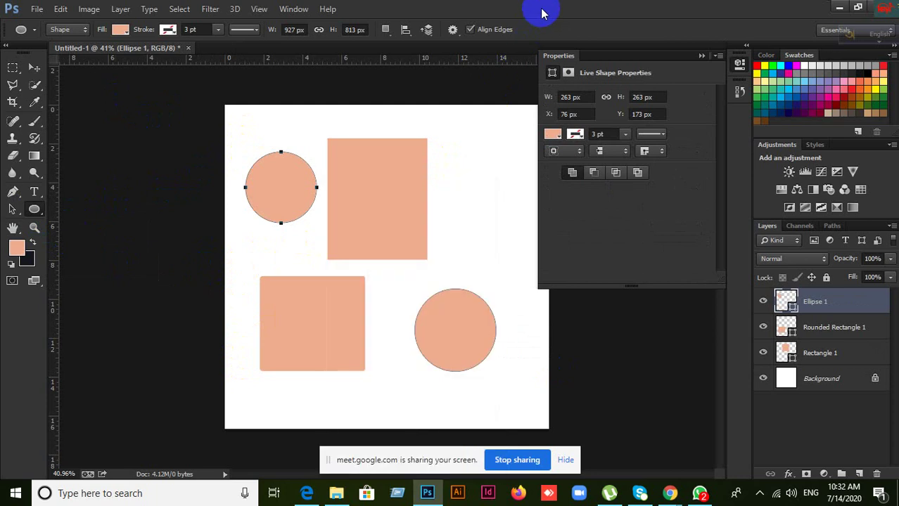
Delete the Ellipse 1, Rounded Rectangle 1 and Rectangle 1 layers together
click(34, 70)
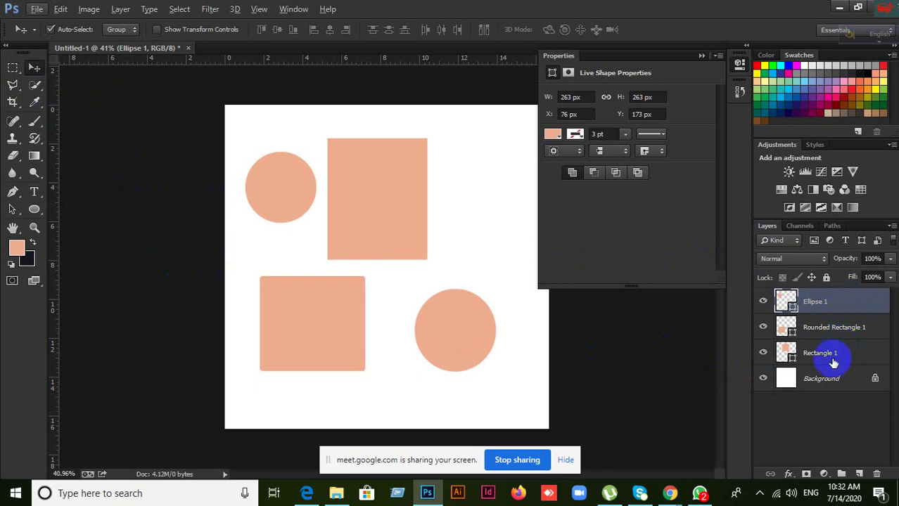
shift+click(869, 353)
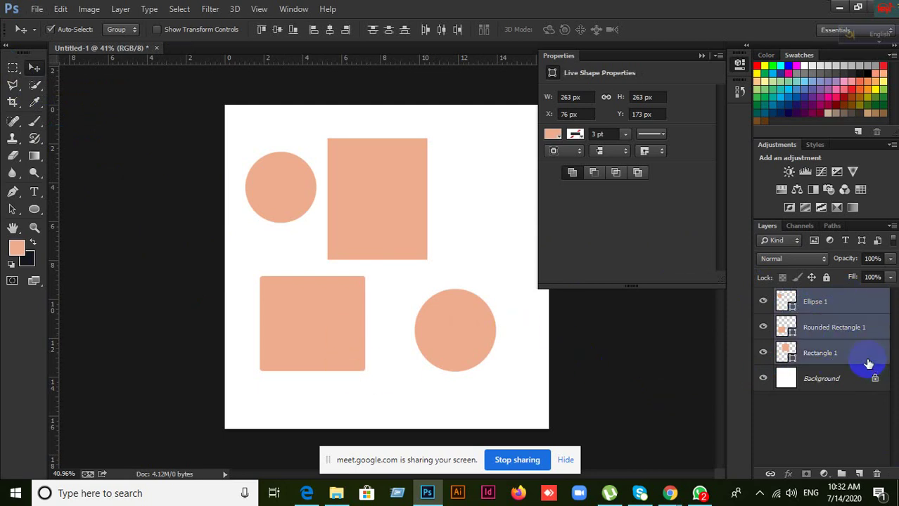
key(Delete)
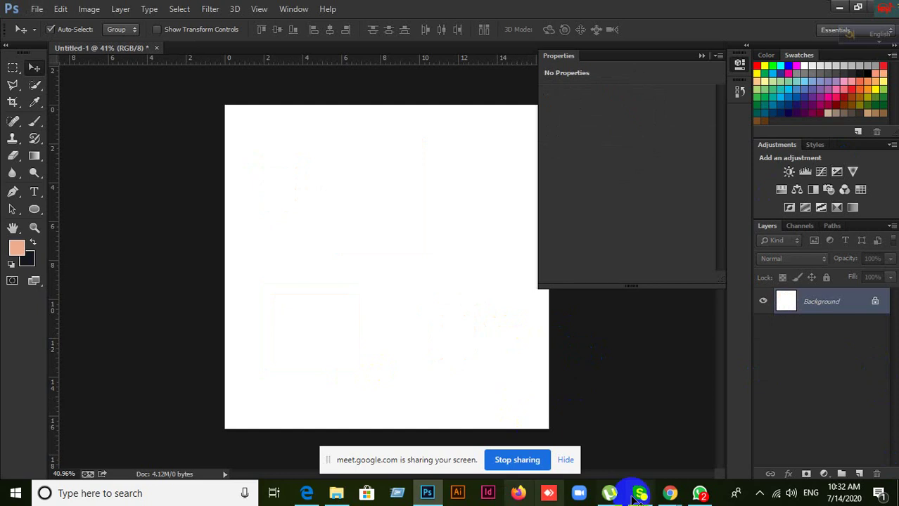
click(33, 213)
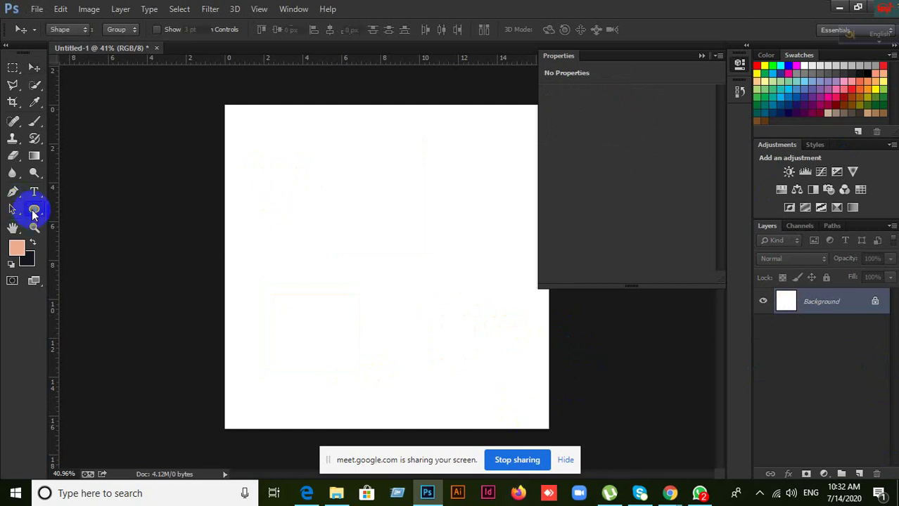
click(67, 210)
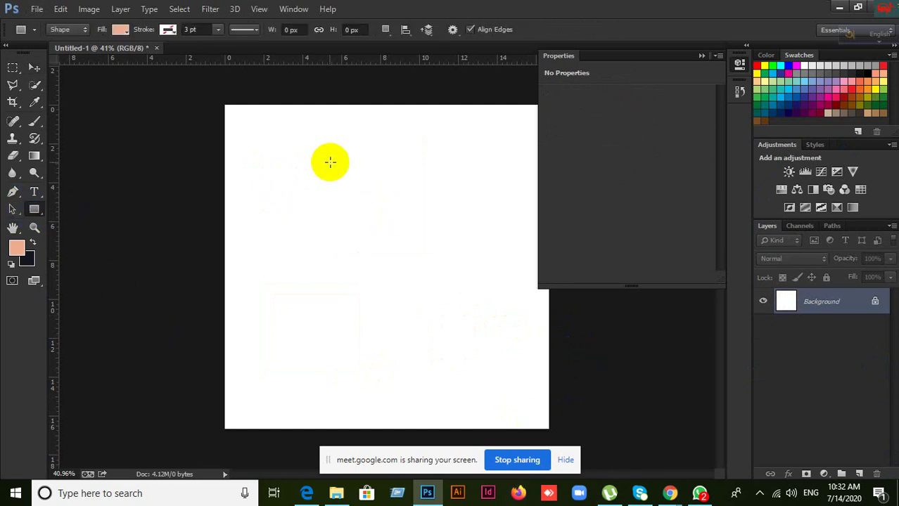
drag(269, 150, 496, 357)
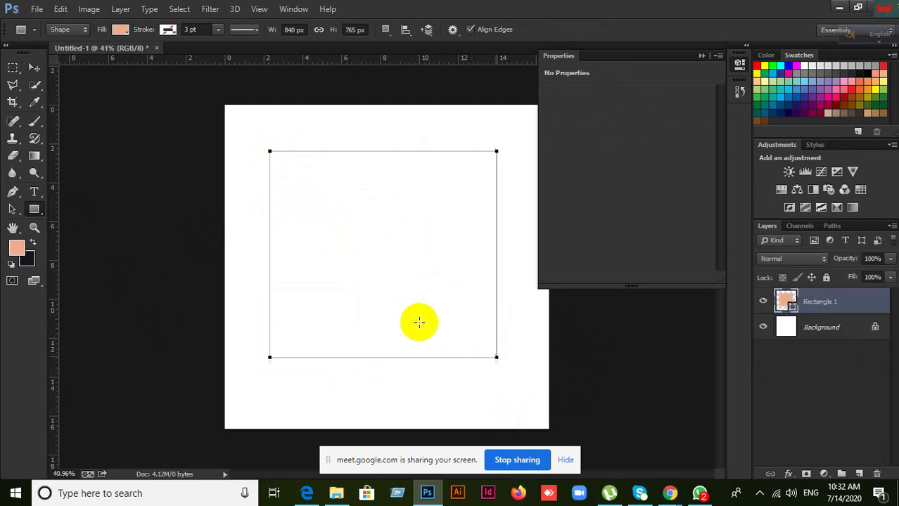
right_click(387, 290)
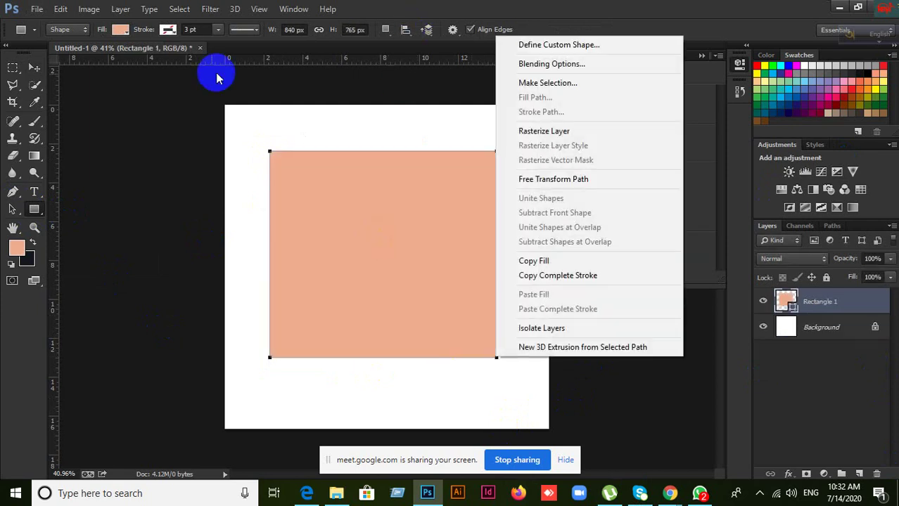
click(30, 70)
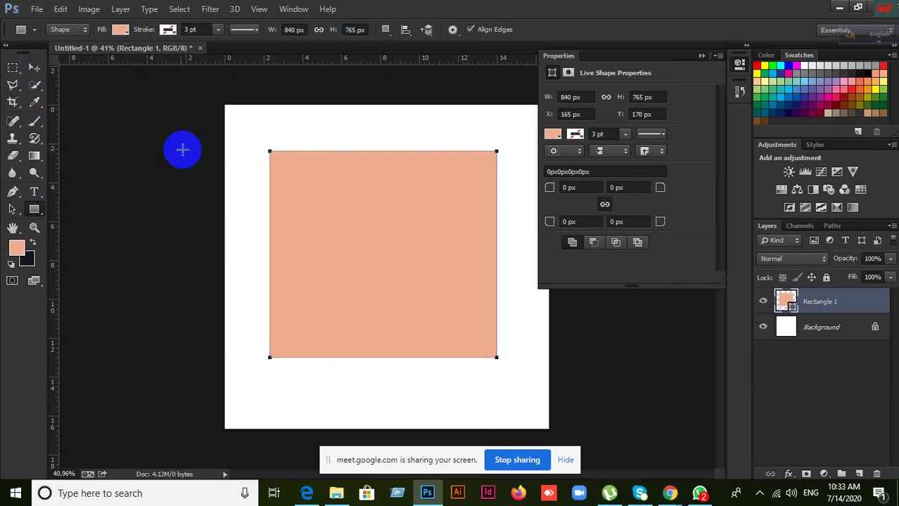
click(34, 67)
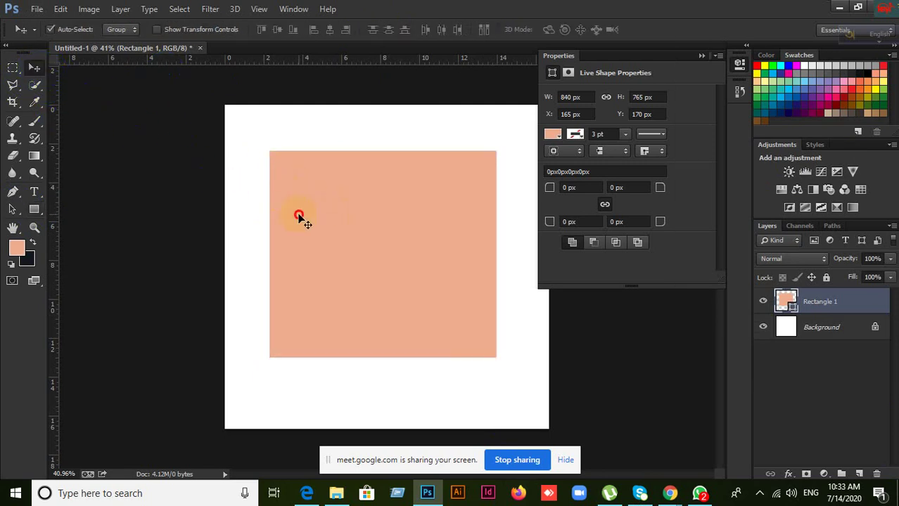
click(763, 302)
click(764, 302)
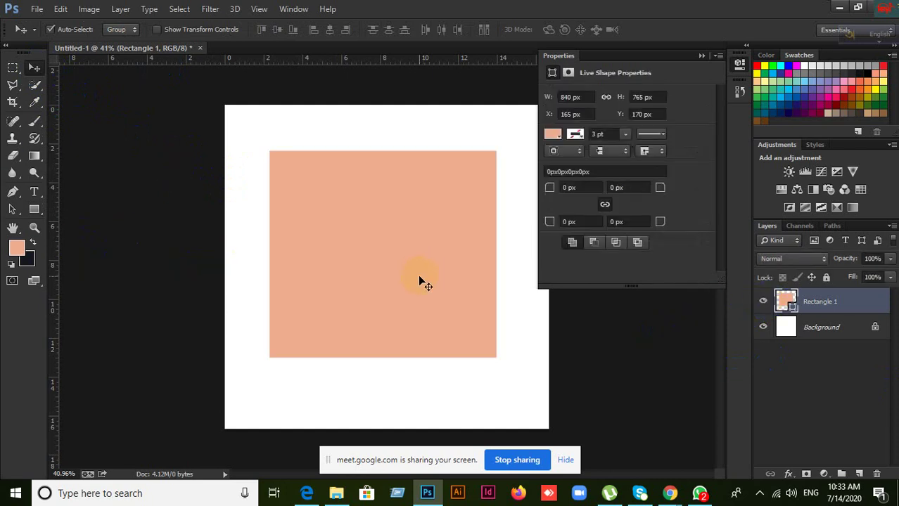
key(Delete)
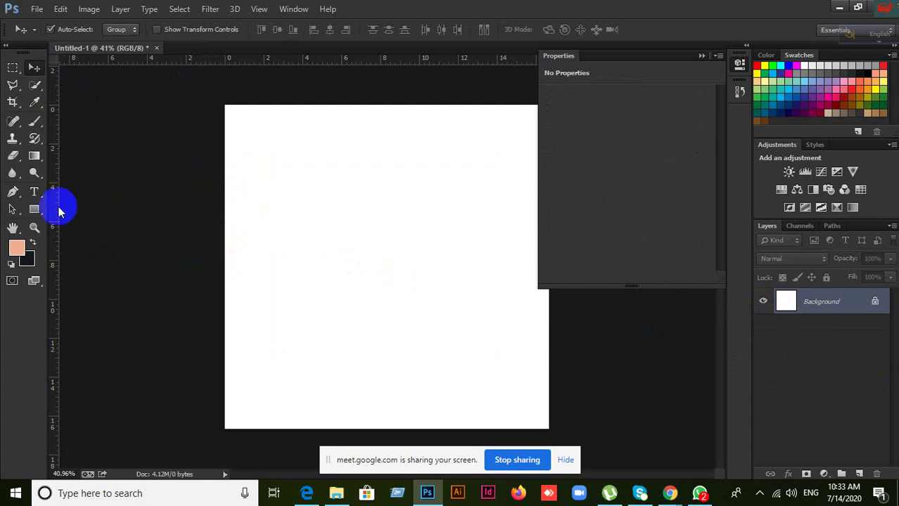
Draw a salmon 576×576 px square, Rectangle 1, near the canvas centre
click(33, 209)
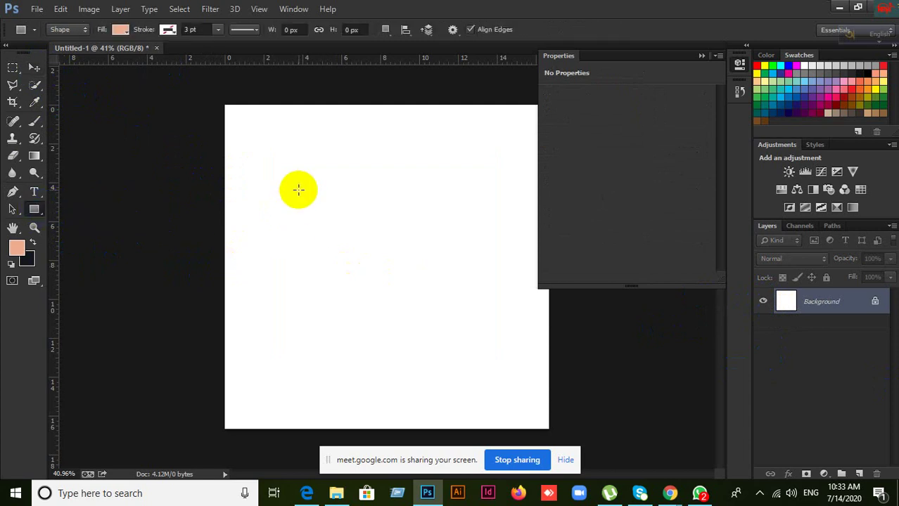
drag(298, 189, 475, 345)
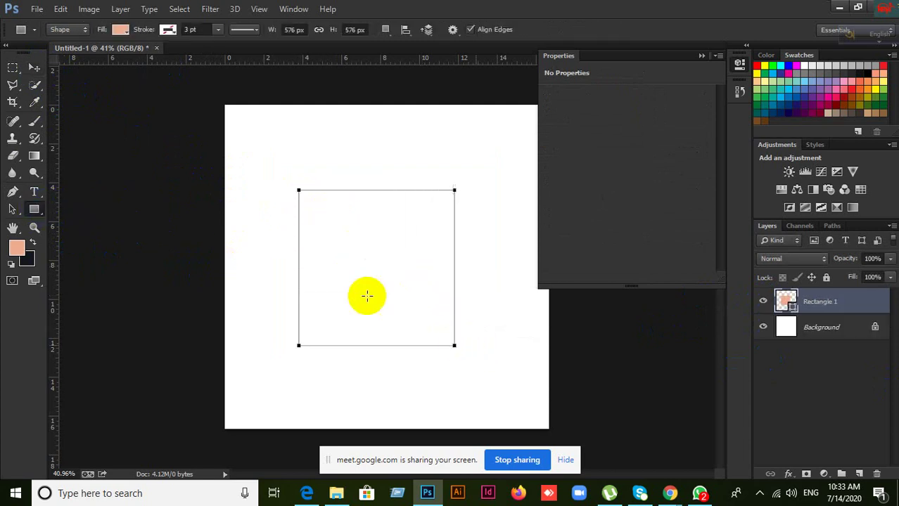
right_click(366, 295)
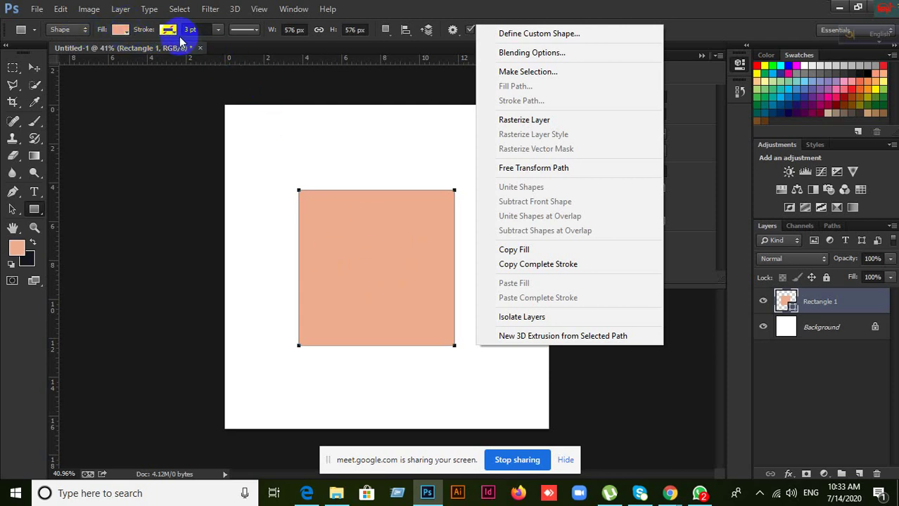
key(Escape)
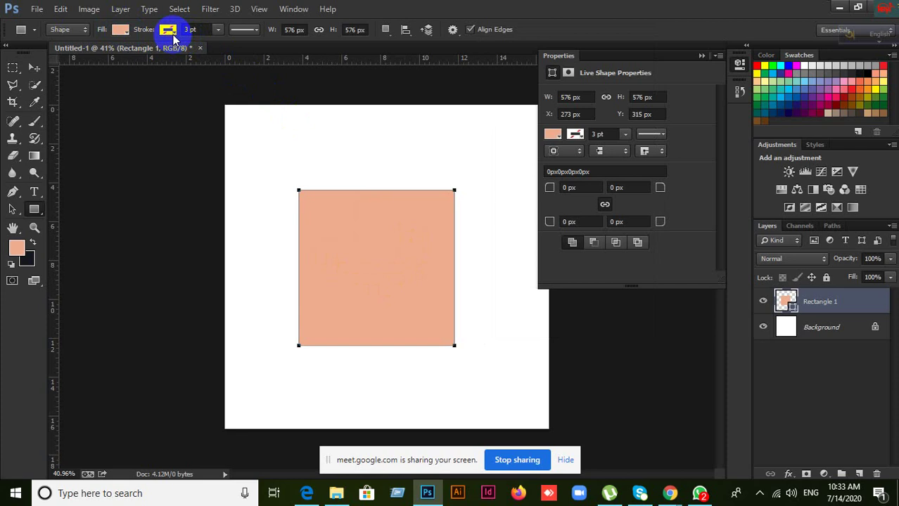
click(169, 30)
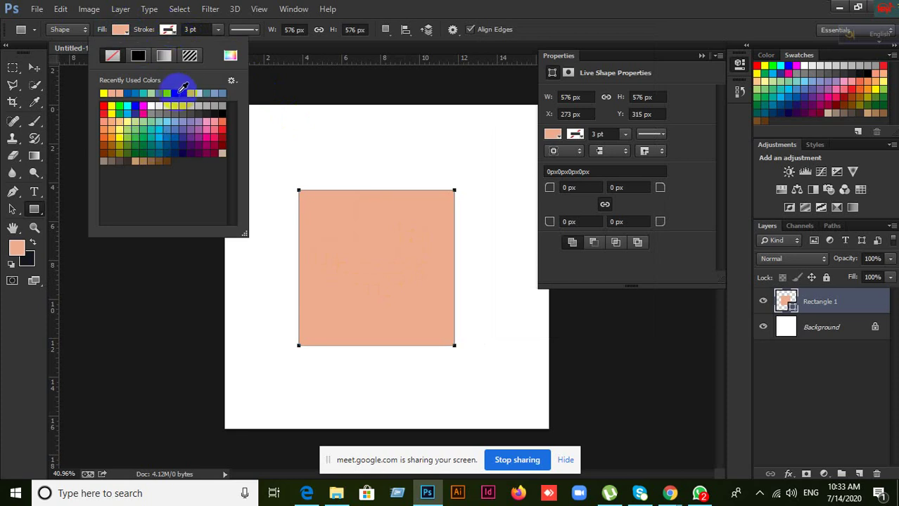
Set the square's stroke colour to black from Recently Used Colors
click(180, 91)
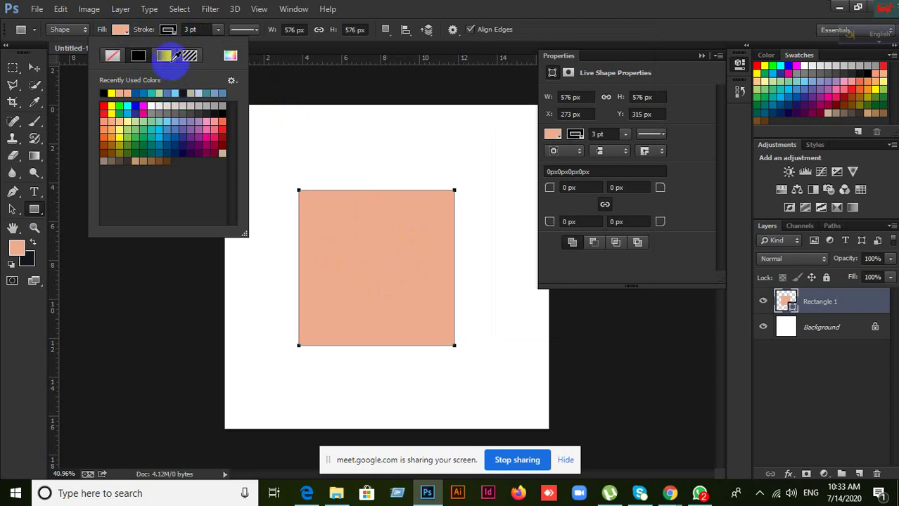
click(169, 29)
click(169, 30)
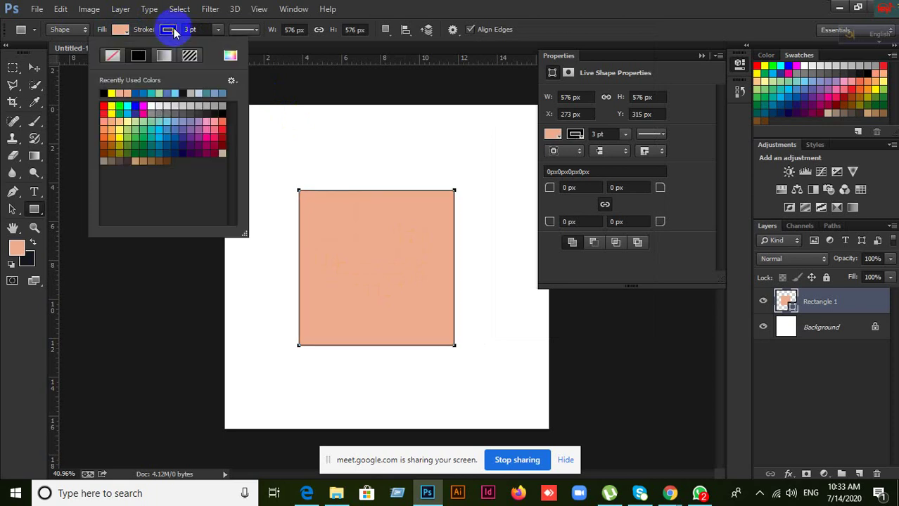
click(230, 56)
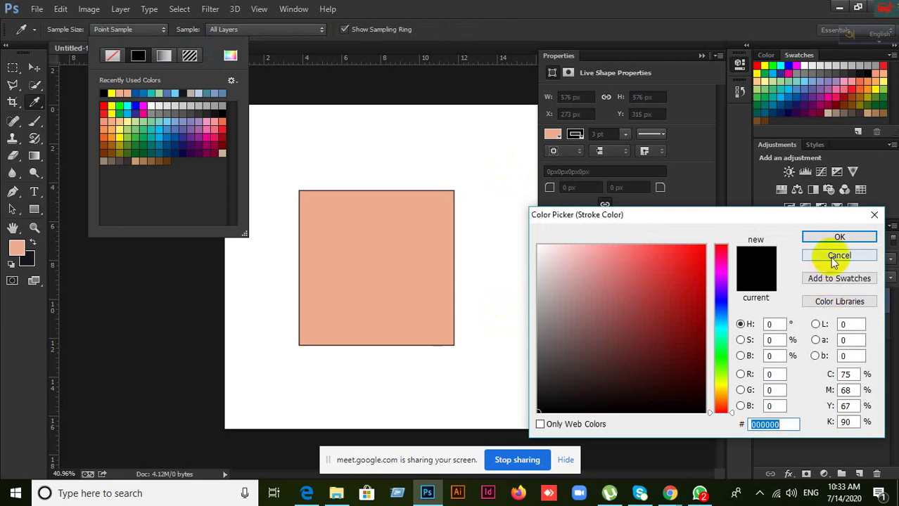
click(836, 256)
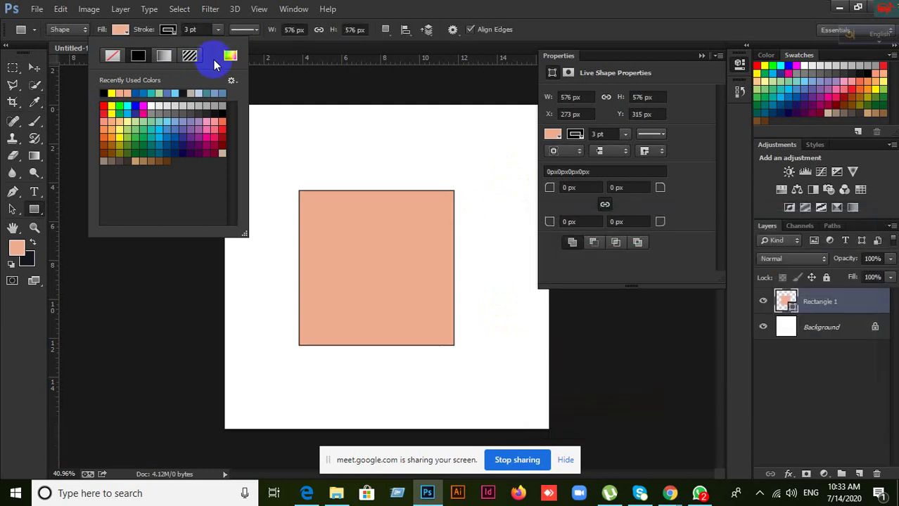
click(230, 57)
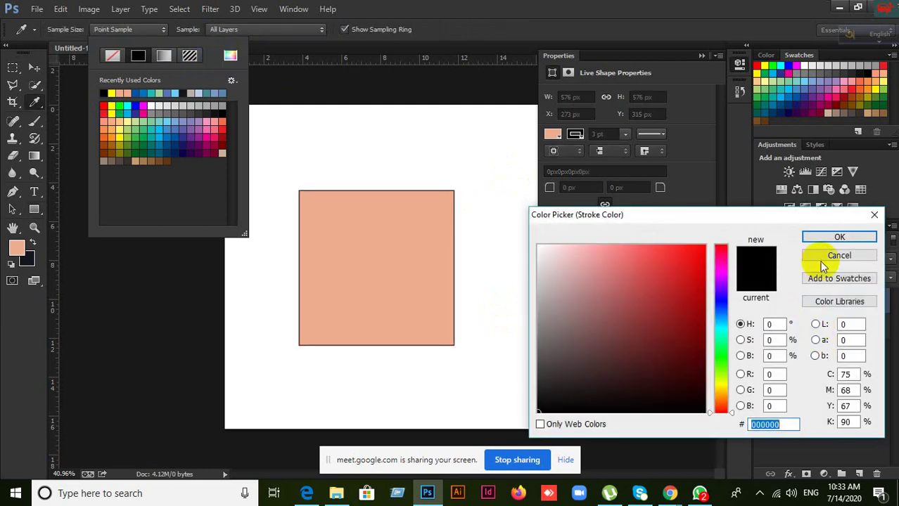
click(824, 262)
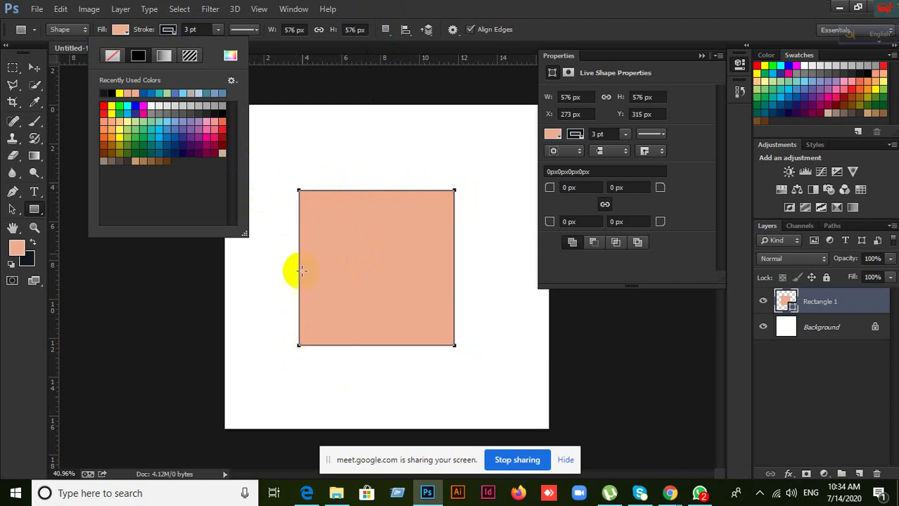
click(205, 29)
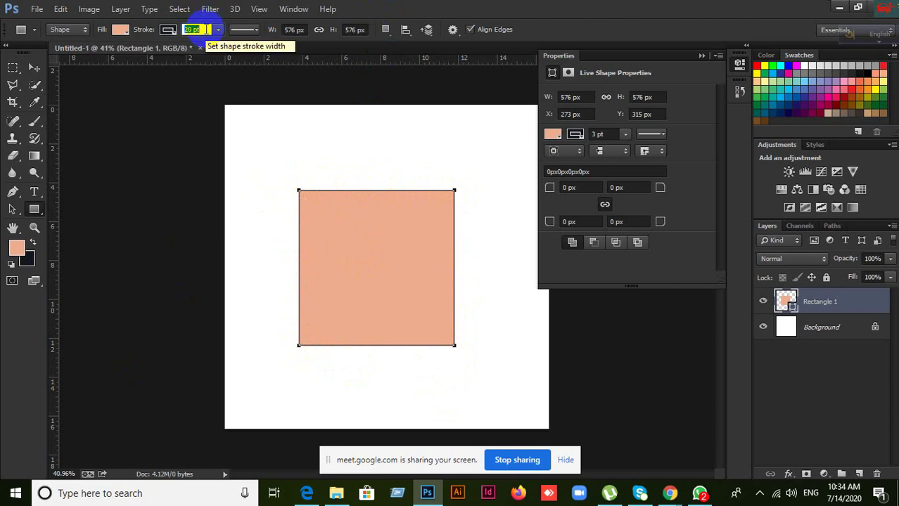
Adjust the square's stroke width, lowering it from 20 pt
click(190, 98)
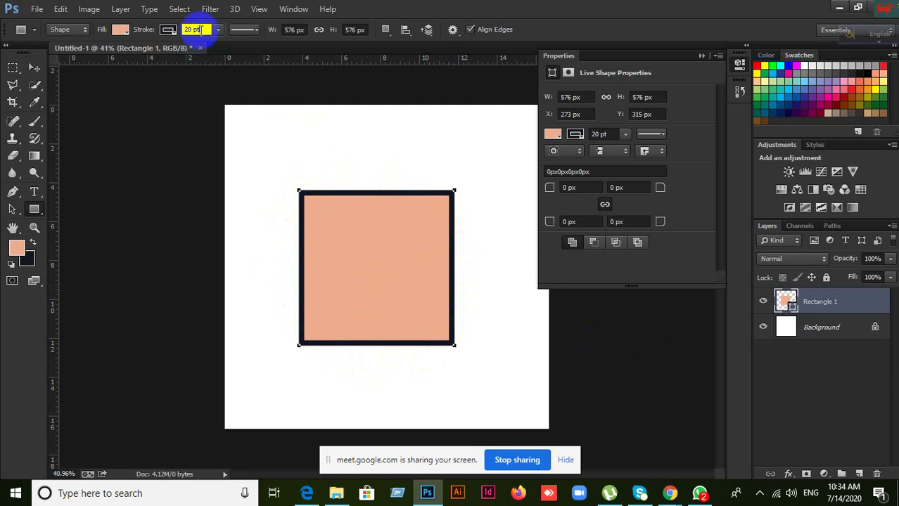
key(Down)
key(Down)
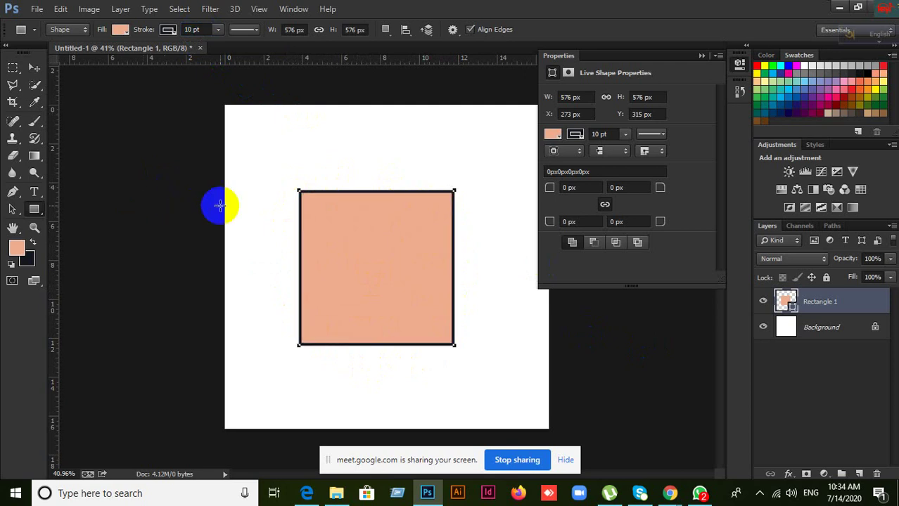
click(217, 31)
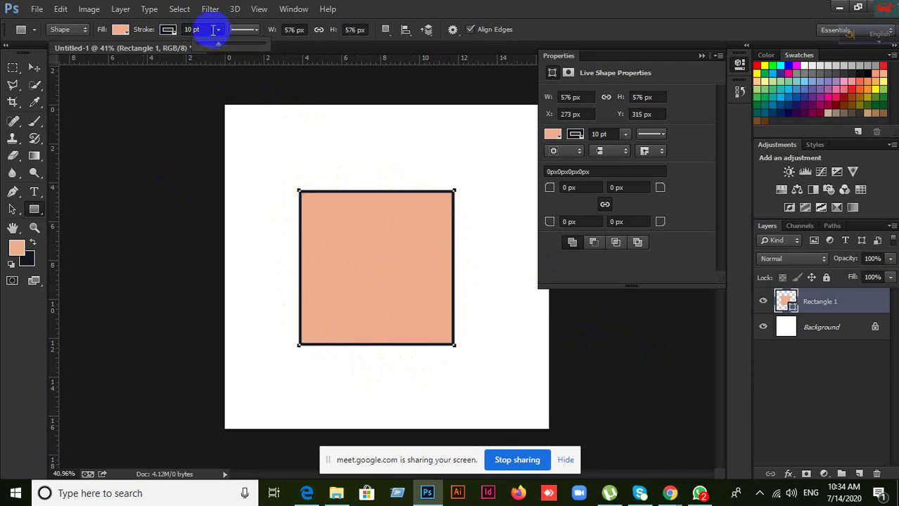
click(213, 30)
Make the square's border light blue and raise its width to 50 pt
click(169, 32)
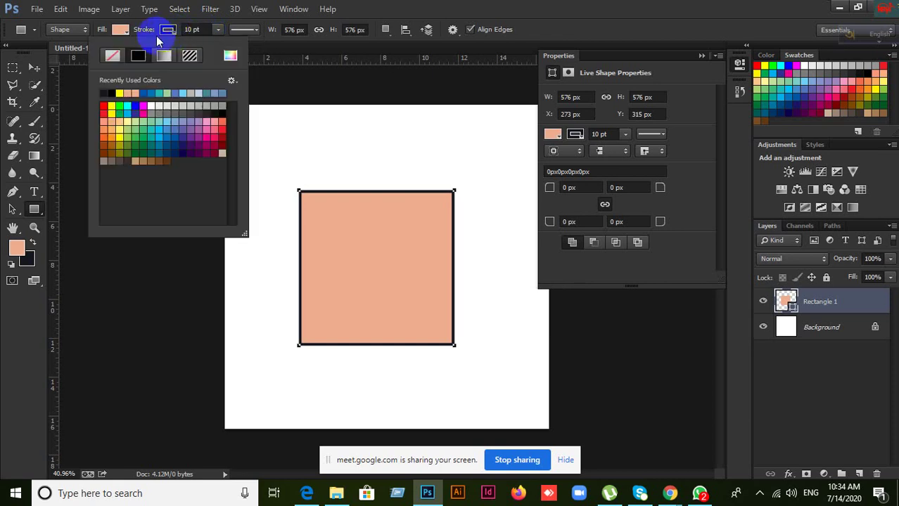
click(112, 55)
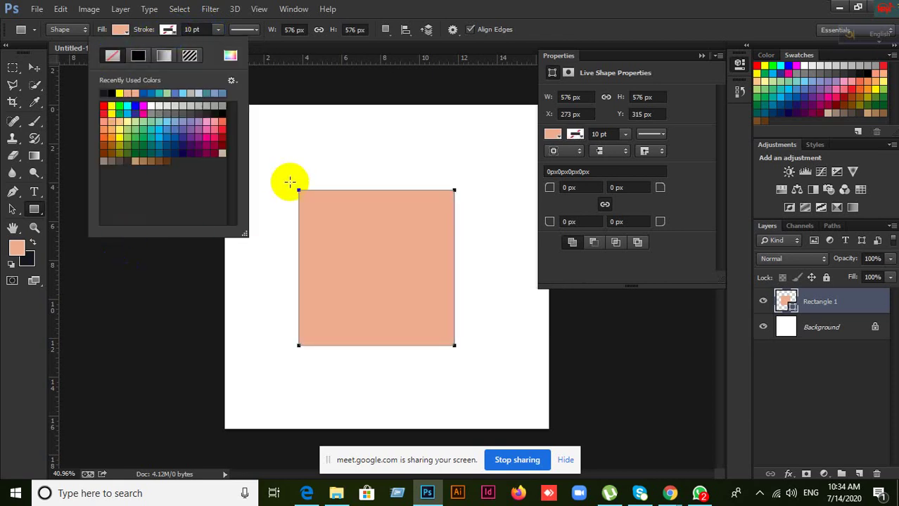
click(201, 31)
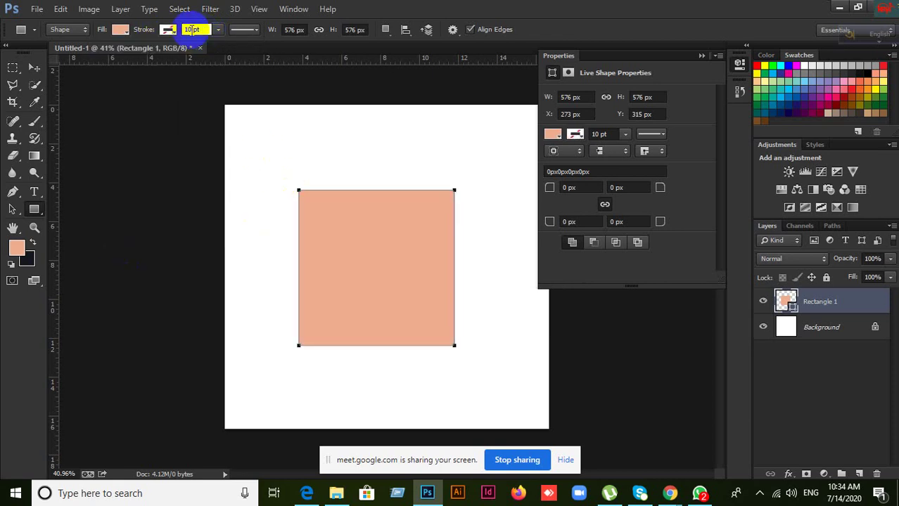
click(168, 30)
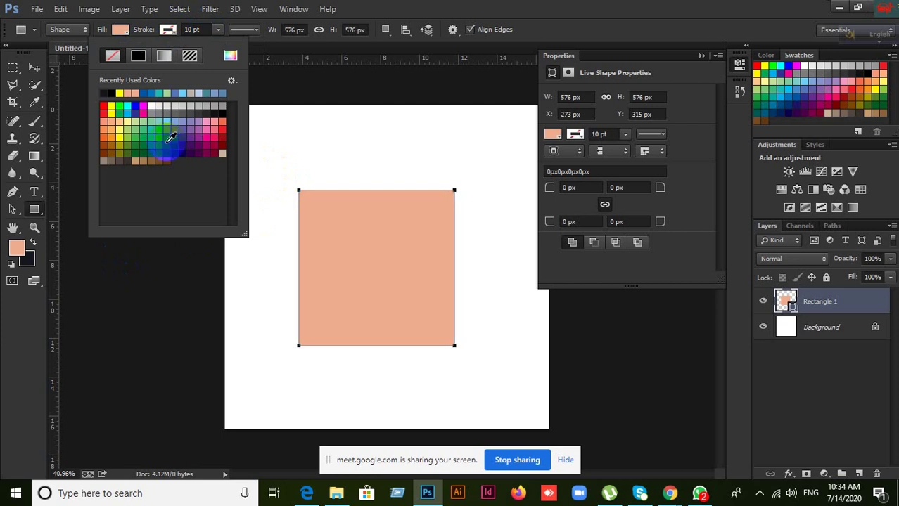
click(158, 138)
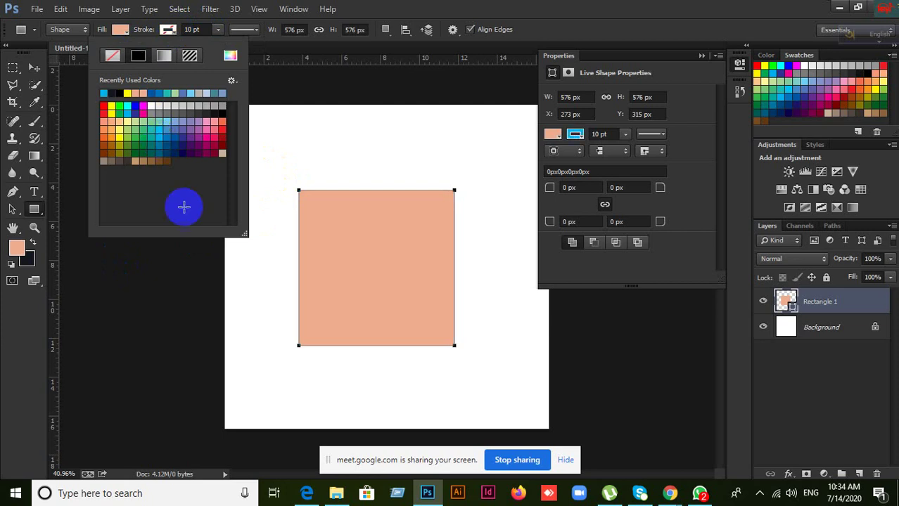
click(201, 30)
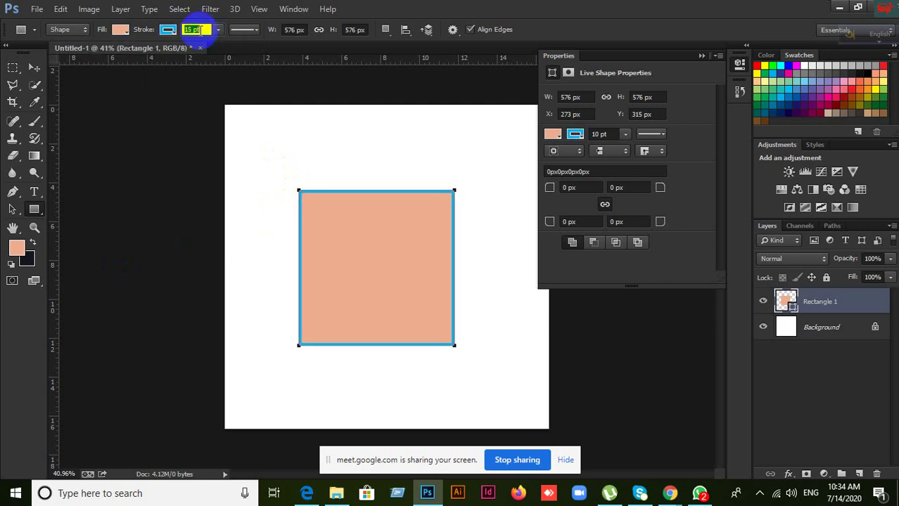
scroll(200, 30, up, 3)
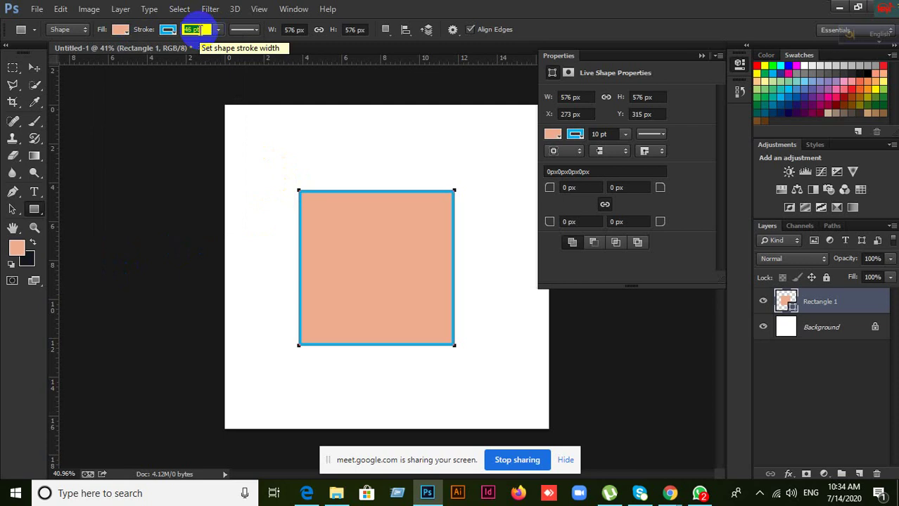
scroll(192, 30, up, 1)
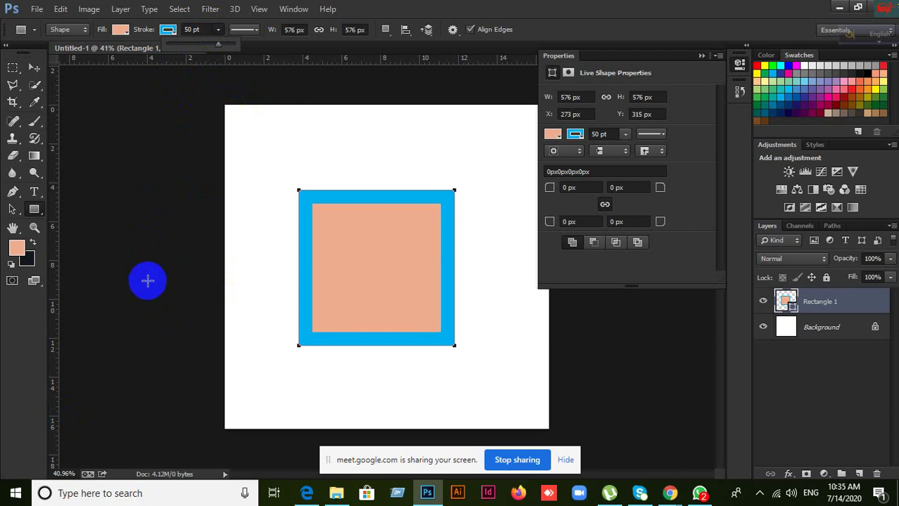
Replace the square's salmon fill with bright yellow (ffff00), keeping the blue border
click(122, 31)
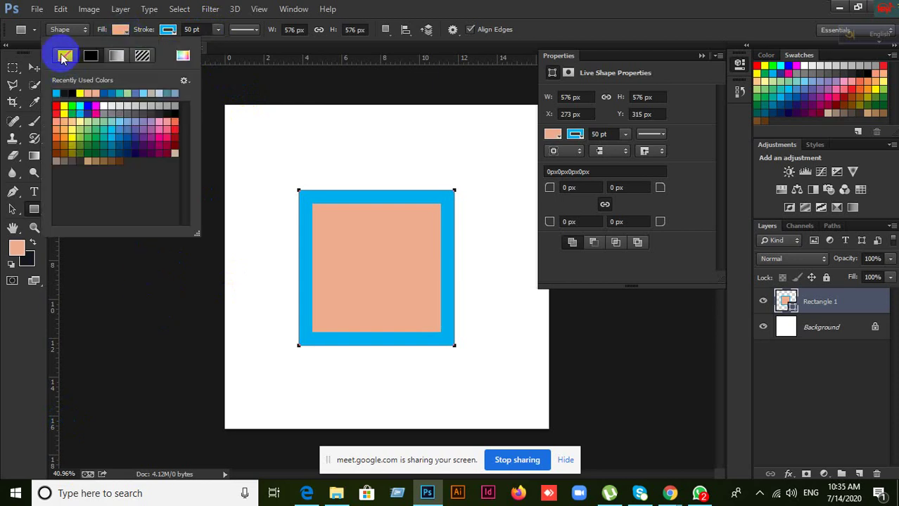
click(65, 56)
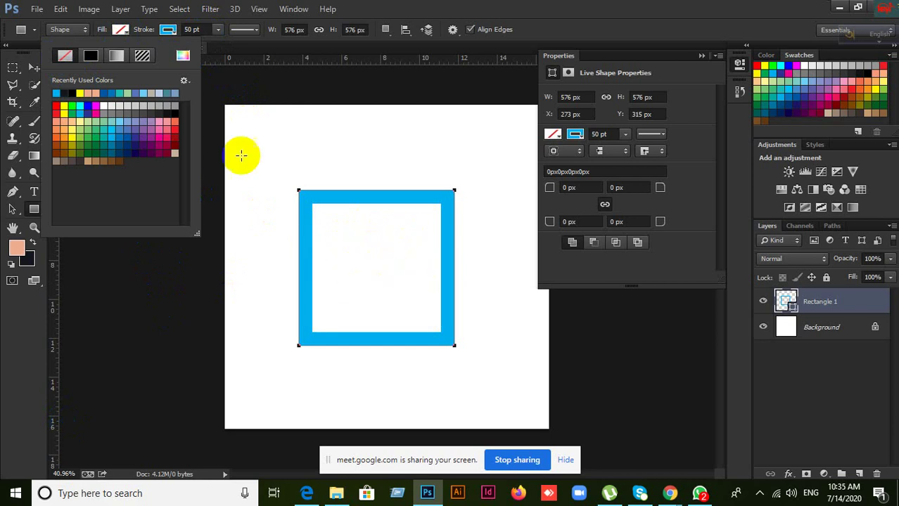
click(62, 107)
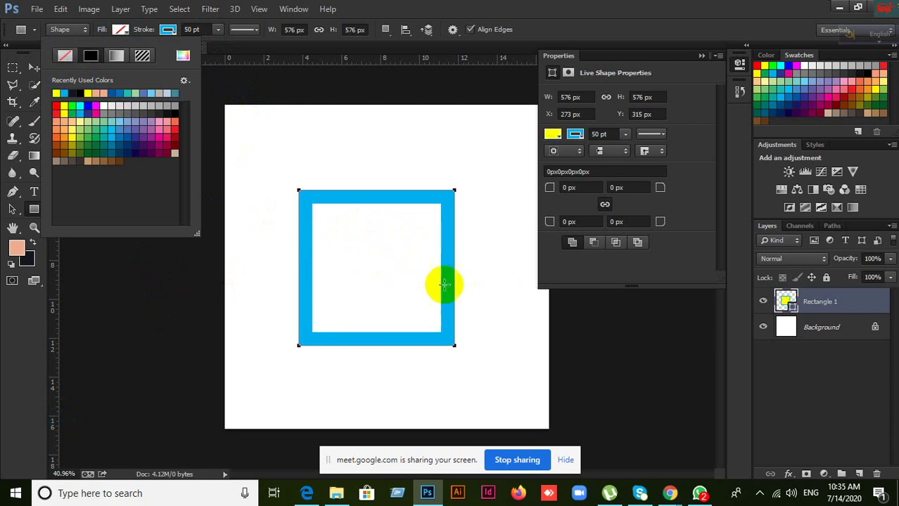
click(181, 57)
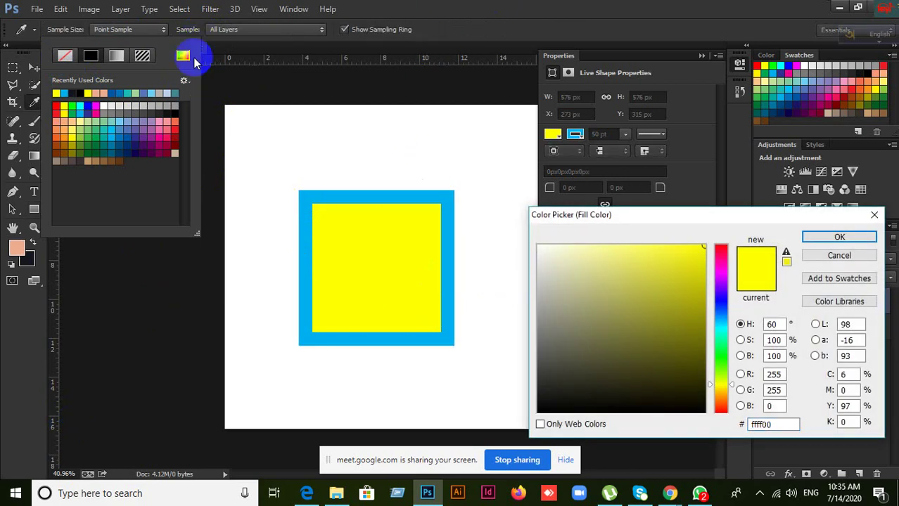
click(165, 31)
click(330, 8)
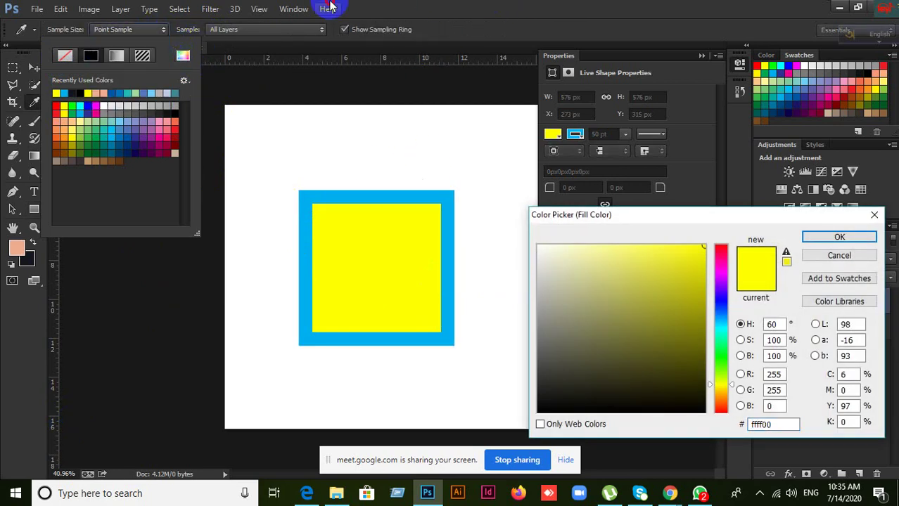
click(853, 257)
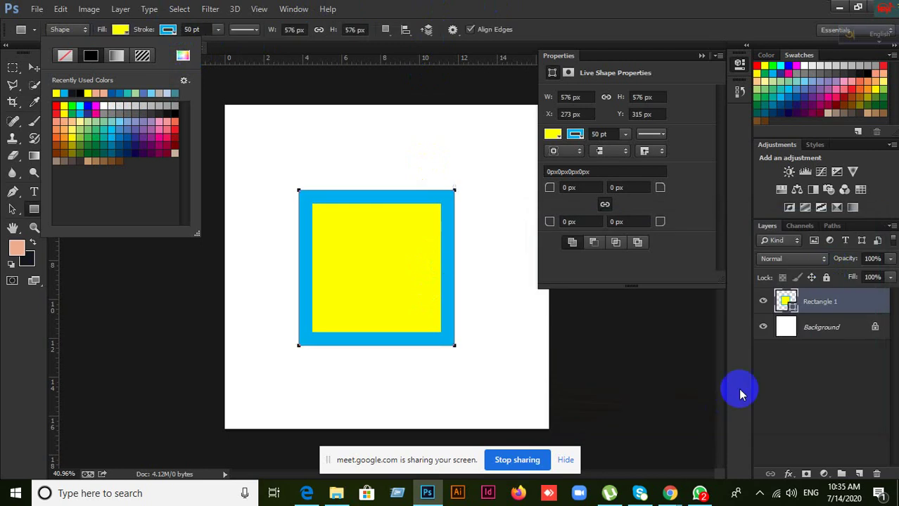
click(792, 309)
Recolour Rectangle 1's fill to pink-red ff0048 through its layer colour picker
double_click(791, 307)
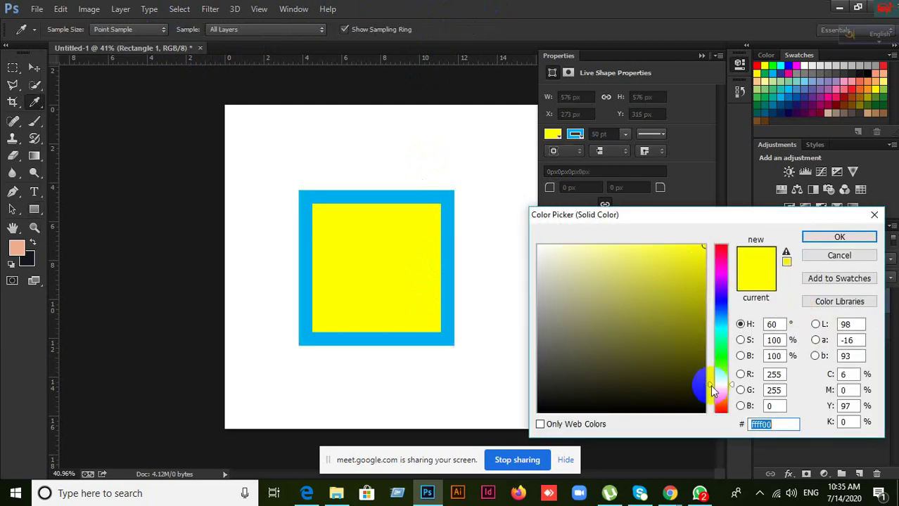
drag(718, 372, 720, 258)
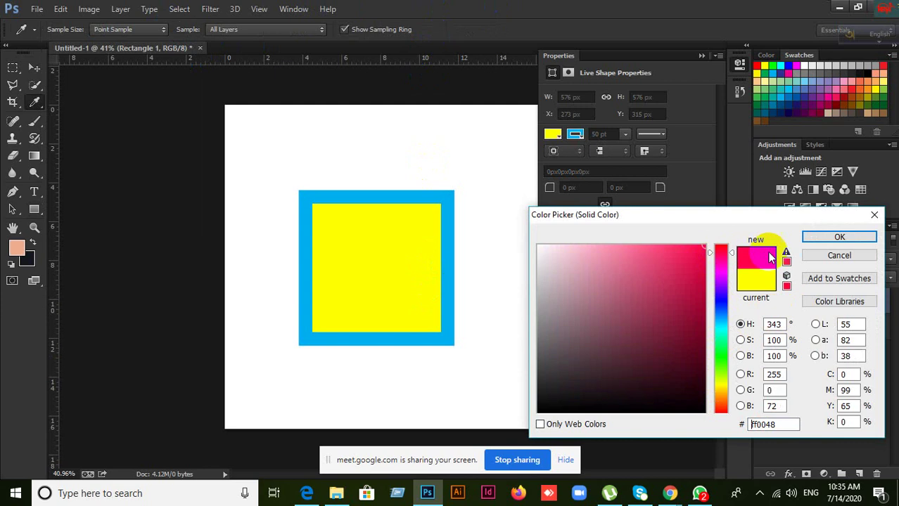
click(824, 239)
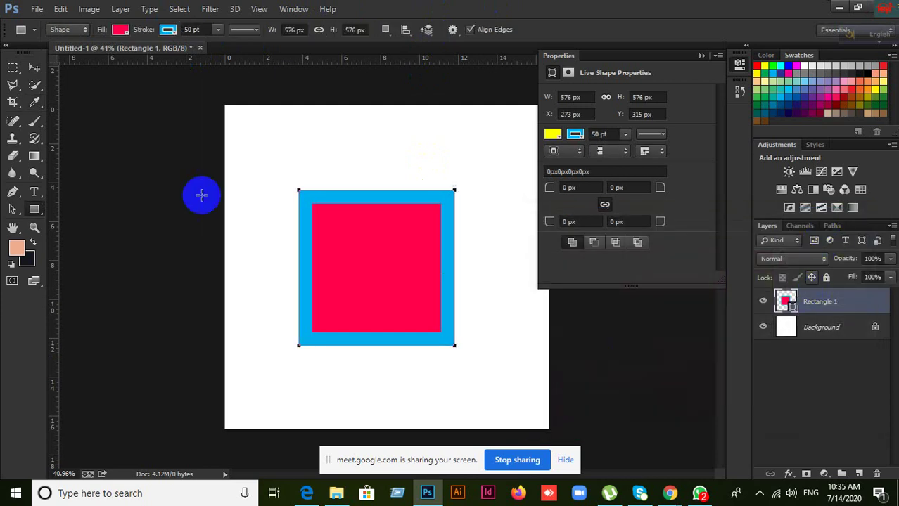
click(120, 30)
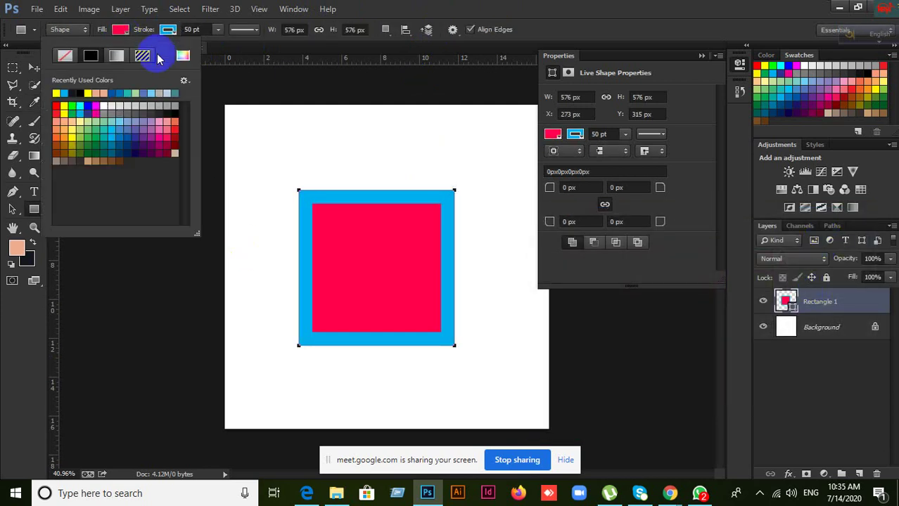
click(259, 9)
click(339, 7)
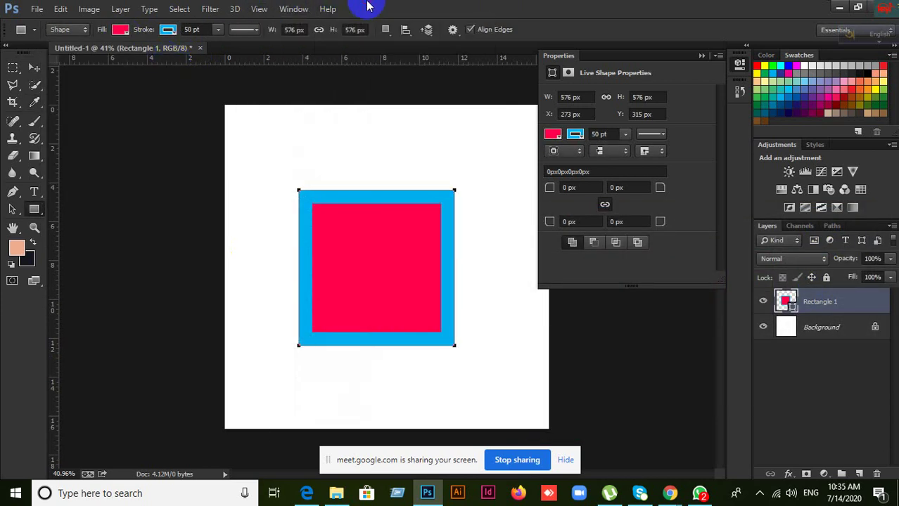
Remove the square's pink-red fill, then fill it with salmon again
click(120, 31)
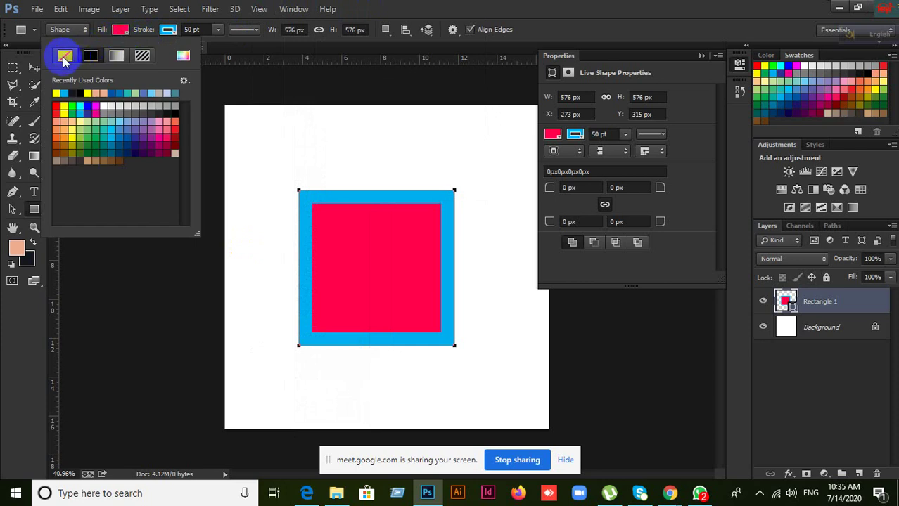
click(63, 59)
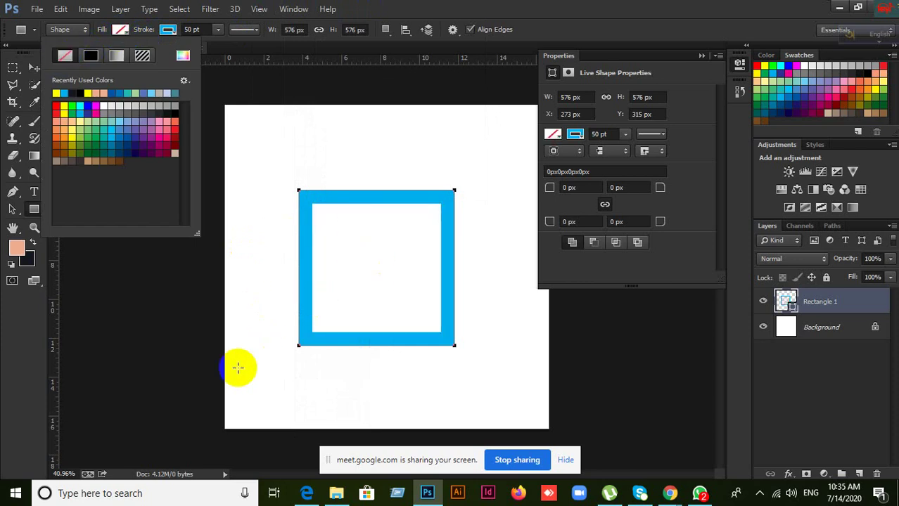
click(391, 6)
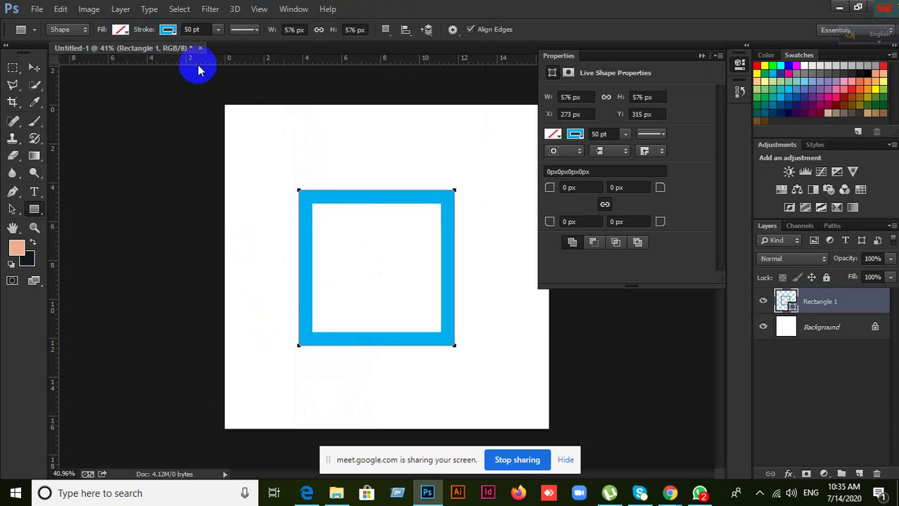
click(121, 29)
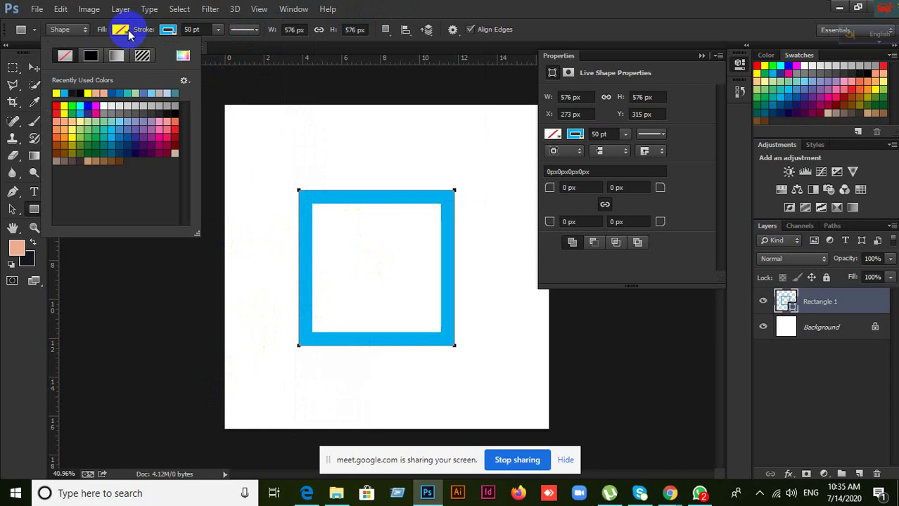
click(57, 121)
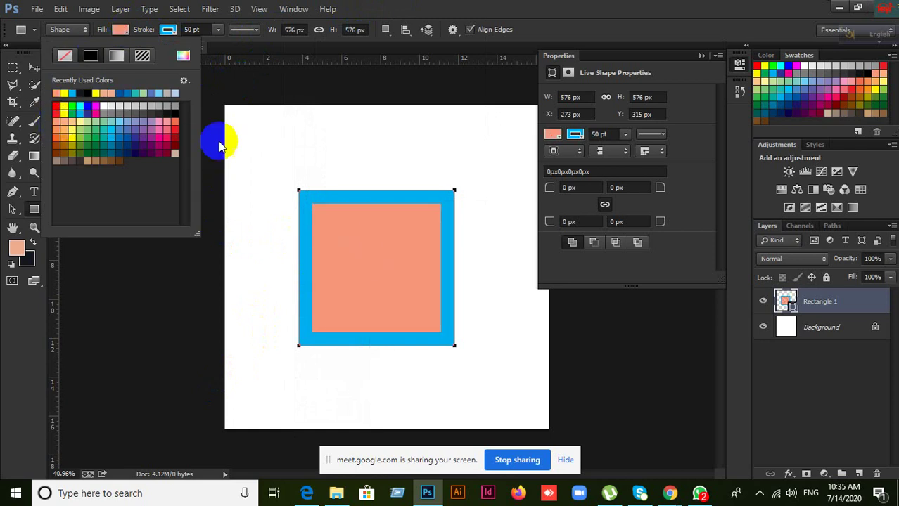
click(171, 32)
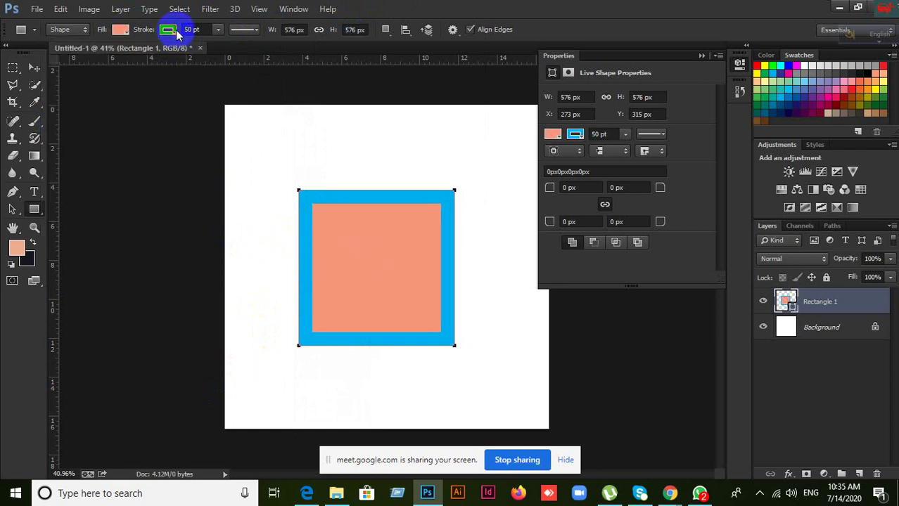
Remove the square's blue border and restore its light-blue 50 pt outline
click(171, 31)
click(111, 58)
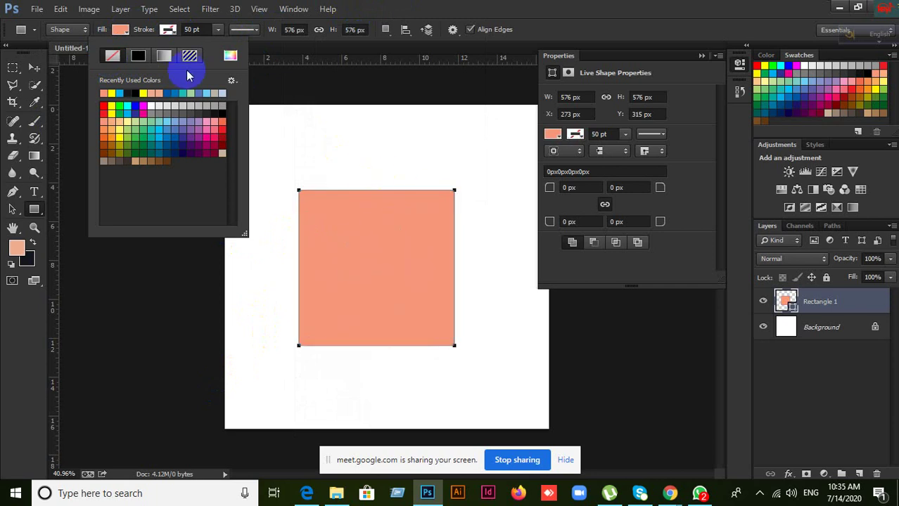
click(172, 30)
click(173, 30)
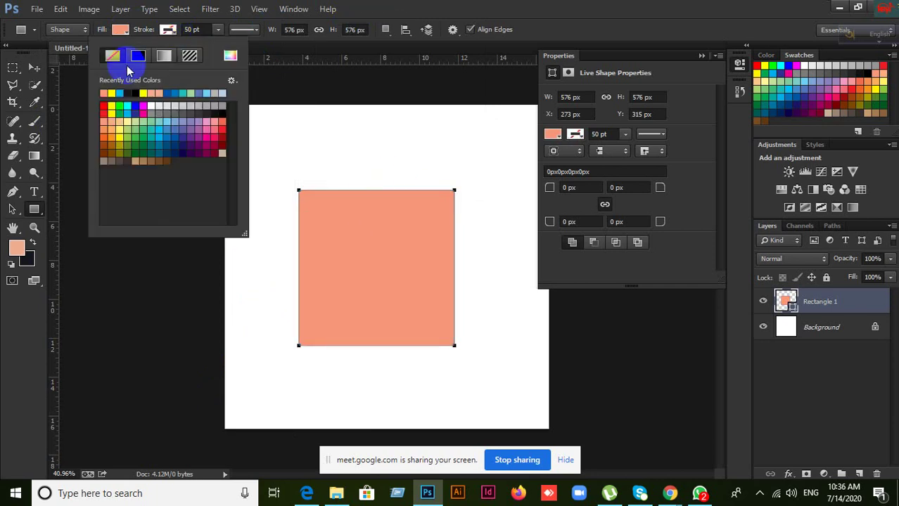
click(127, 92)
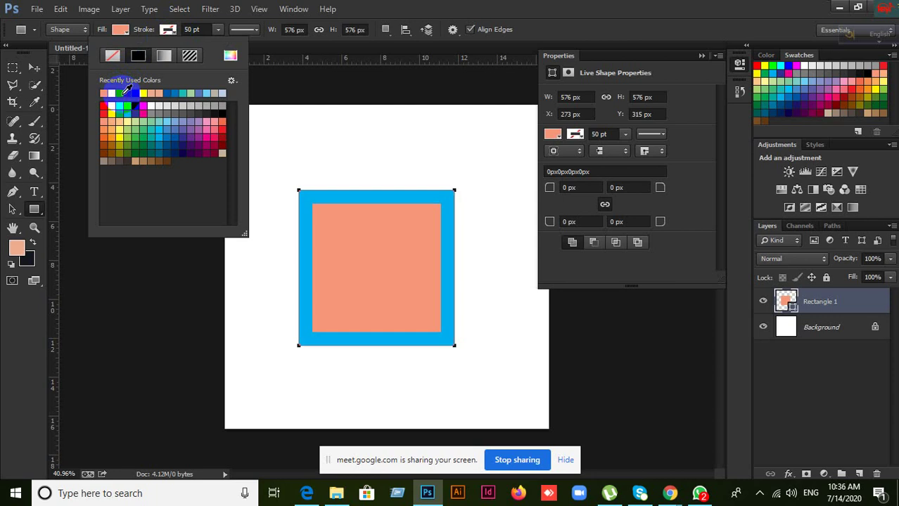
click(438, 16)
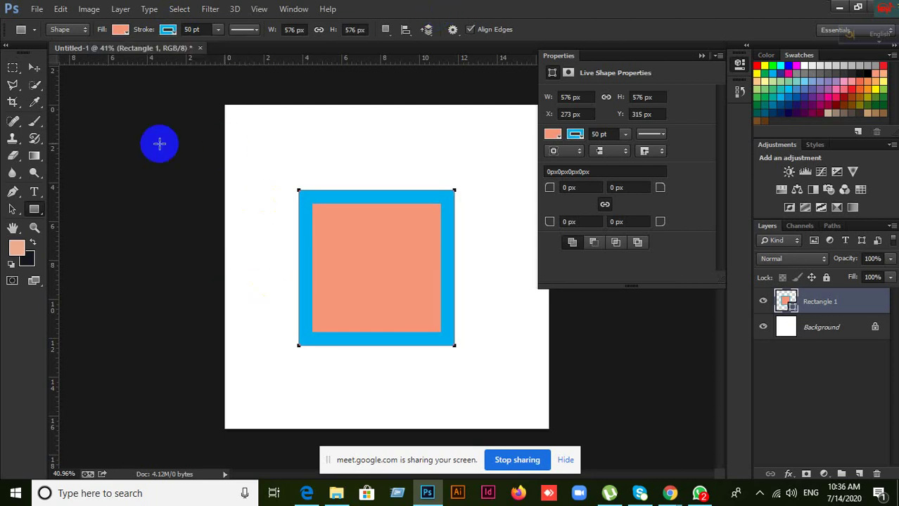
click(34, 67)
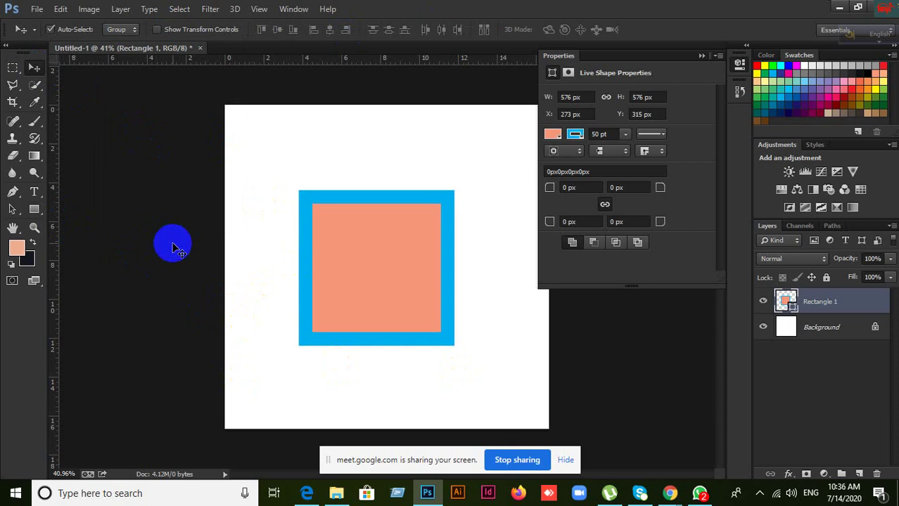
Delete the outlined square and draw a salmon rectangle near the top of the canvas
key(Delete)
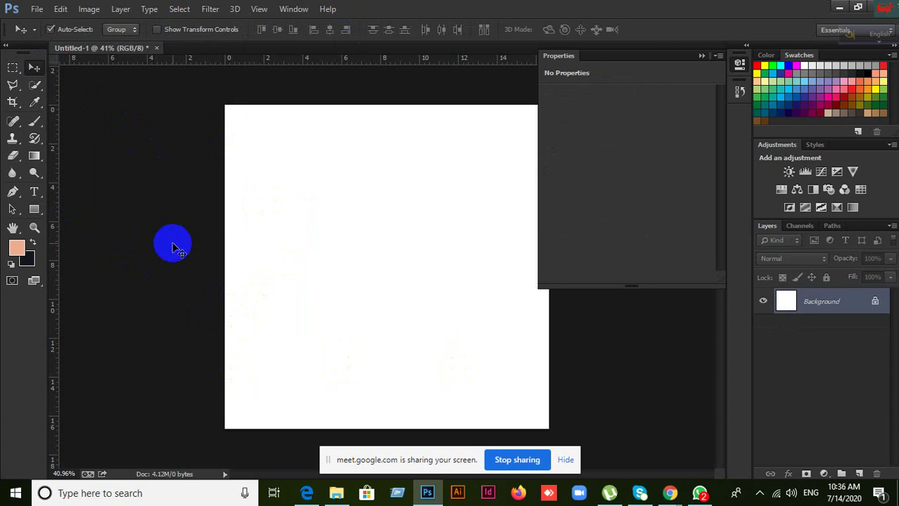
click(34, 209)
click(75, 213)
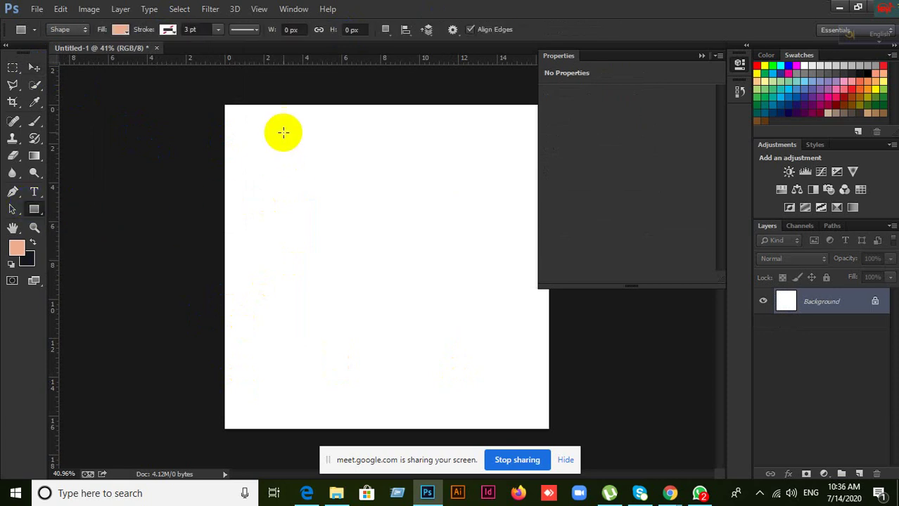
drag(283, 132, 358, 224)
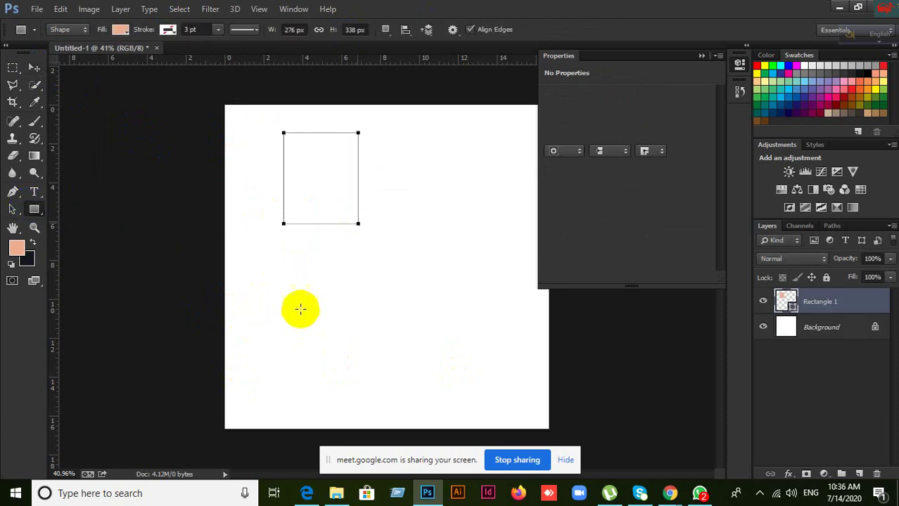
Draw a rounded rectangle below the first rectangle and a circle at the lower right
click(34, 209)
click(78, 219)
drag(238, 260, 326, 339)
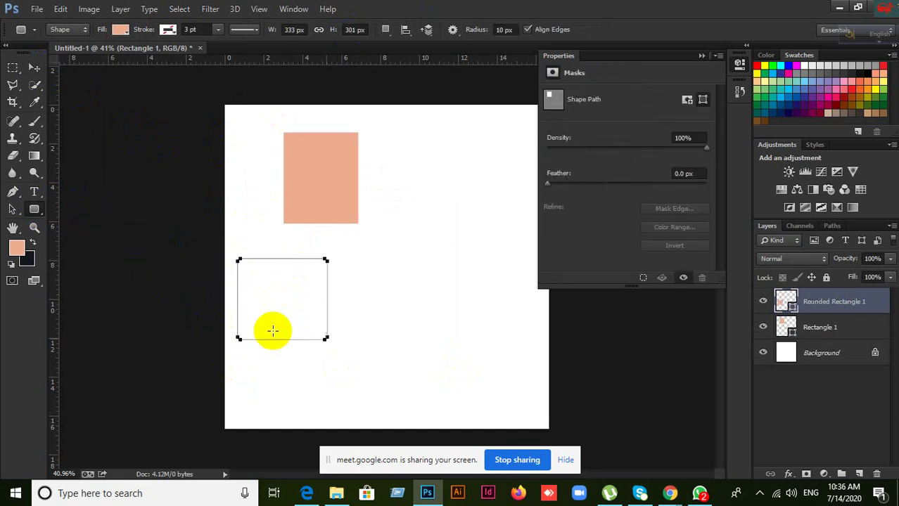
click(41, 219)
click(77, 236)
drag(378, 254, 483, 357)
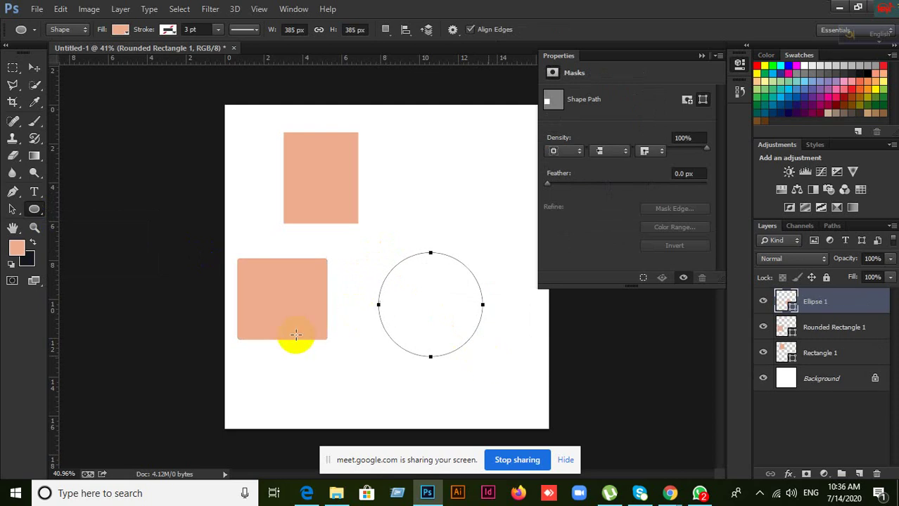
Draw a triangle with the Polygon tool across the top of the canvas
right_click(41, 212)
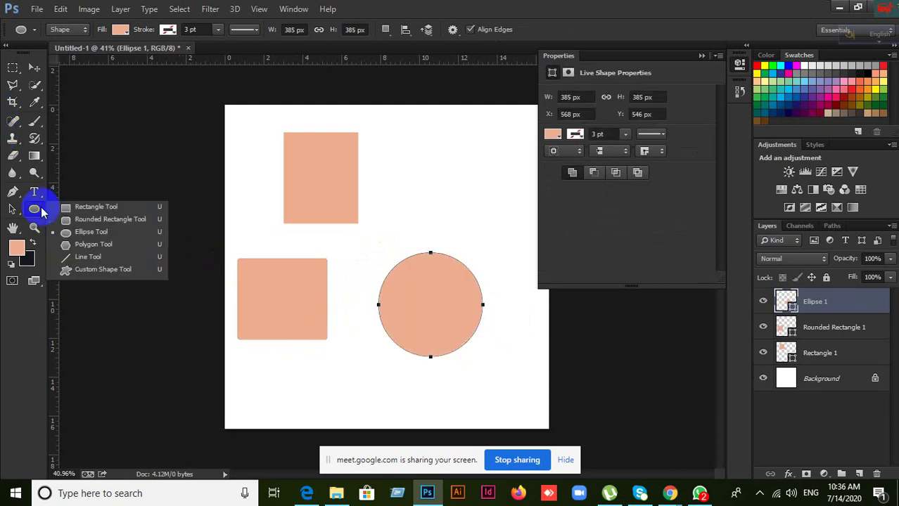
click(86, 239)
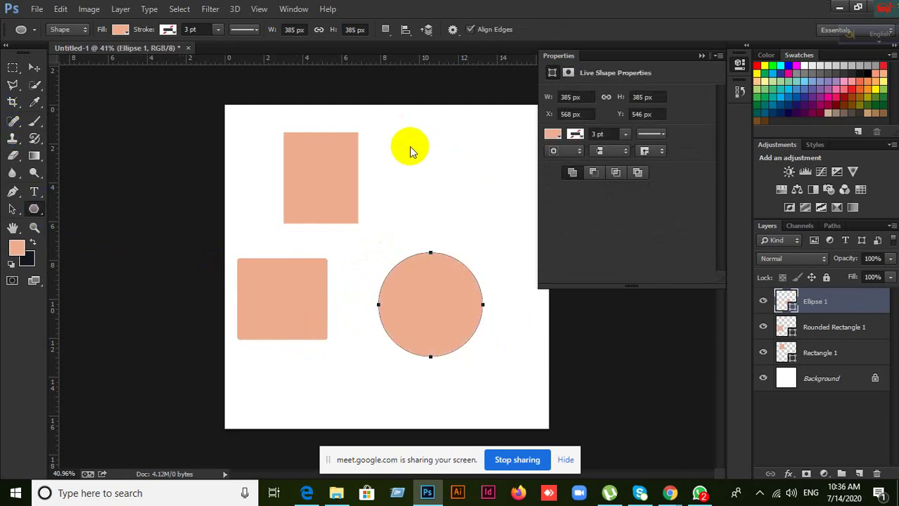
drag(409, 145, 481, 209)
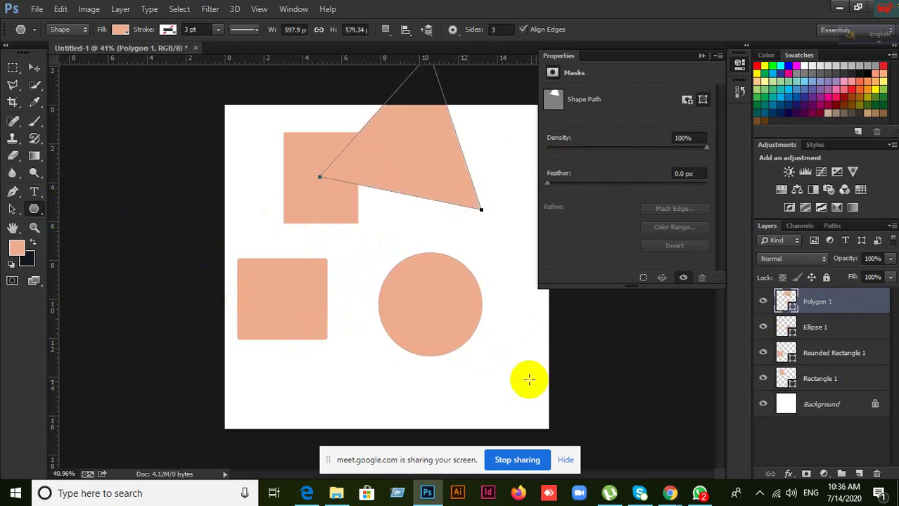
Switch from Photoshop to the Google Meet call in Chrome
mouse_move(669, 494)
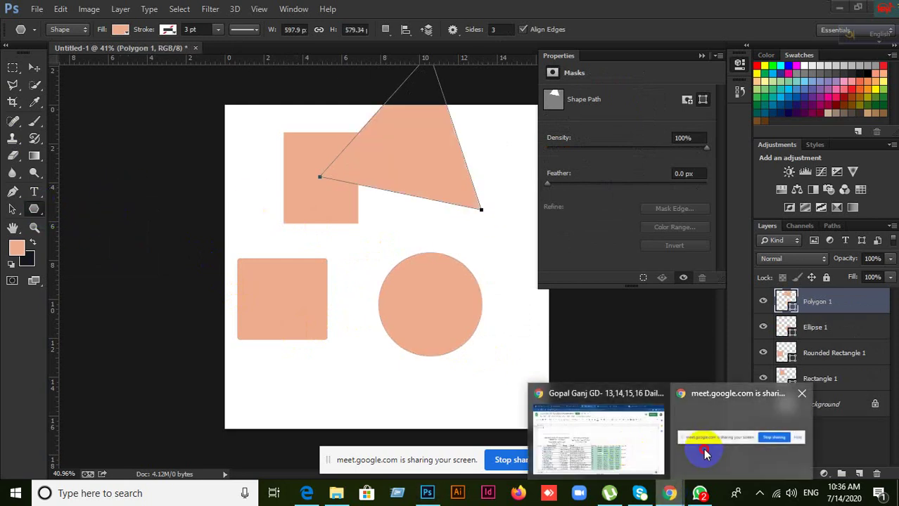
click(699, 495)
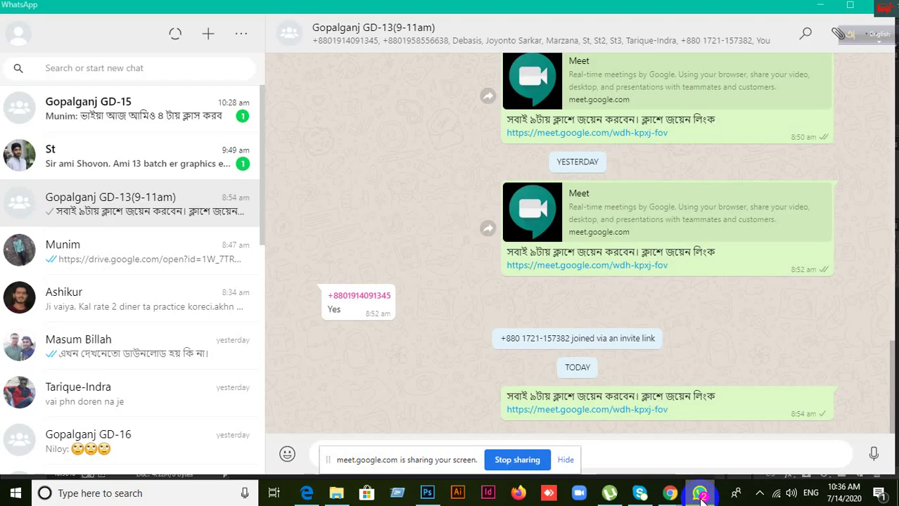
click(619, 464)
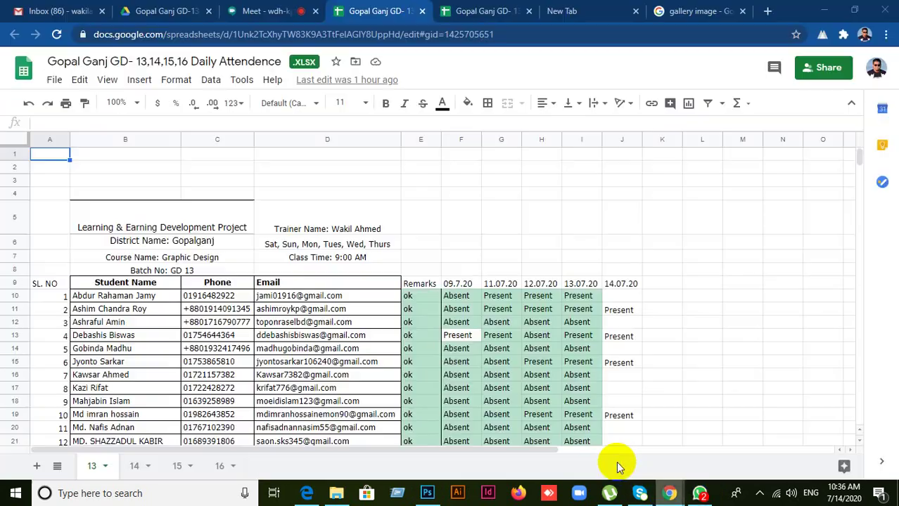
click(283, 12)
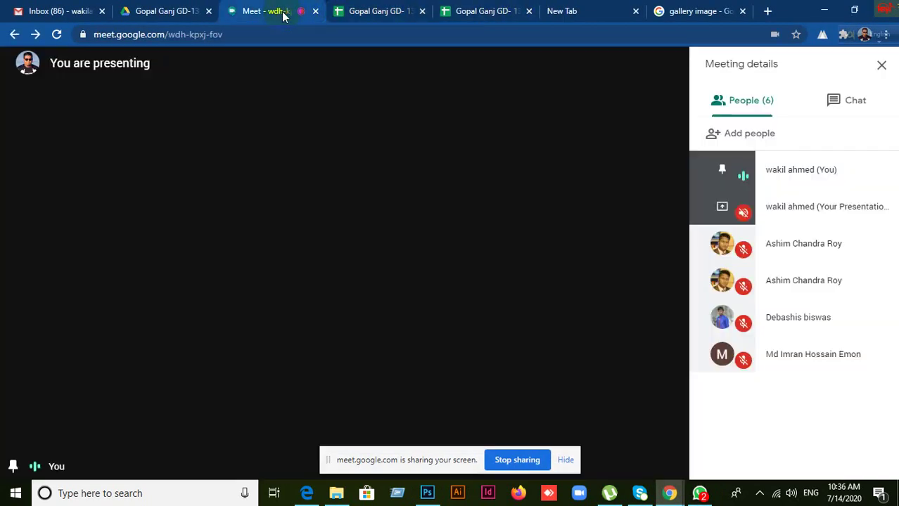
Minimize the Meet window and bring Photoshop's Untitled-1 back to the front
click(823, 10)
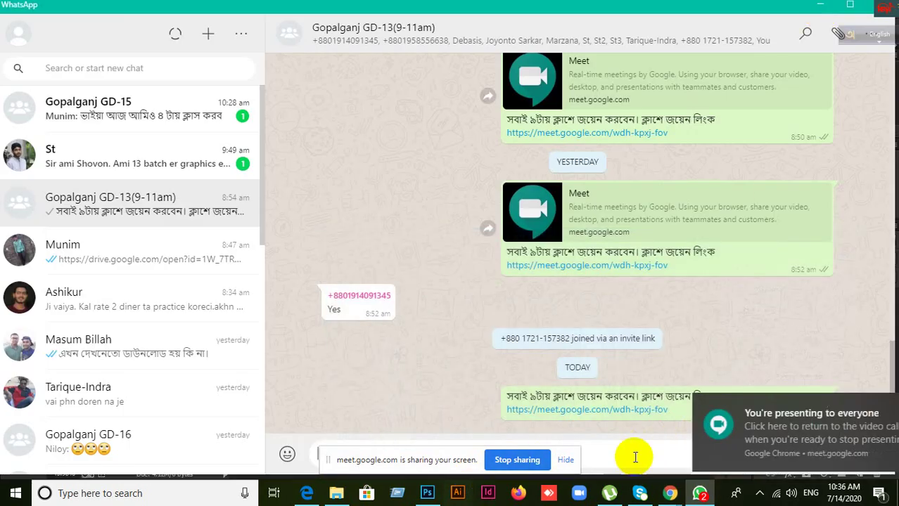
click(673, 495)
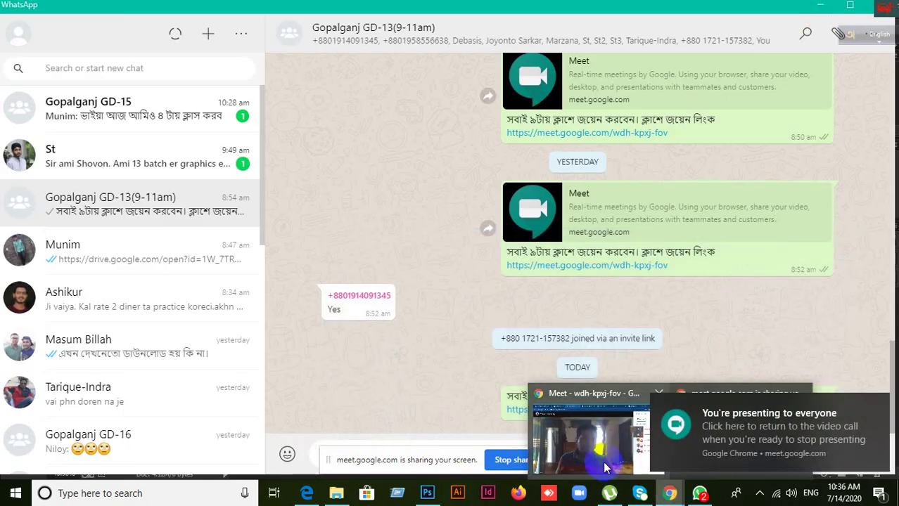
click(428, 493)
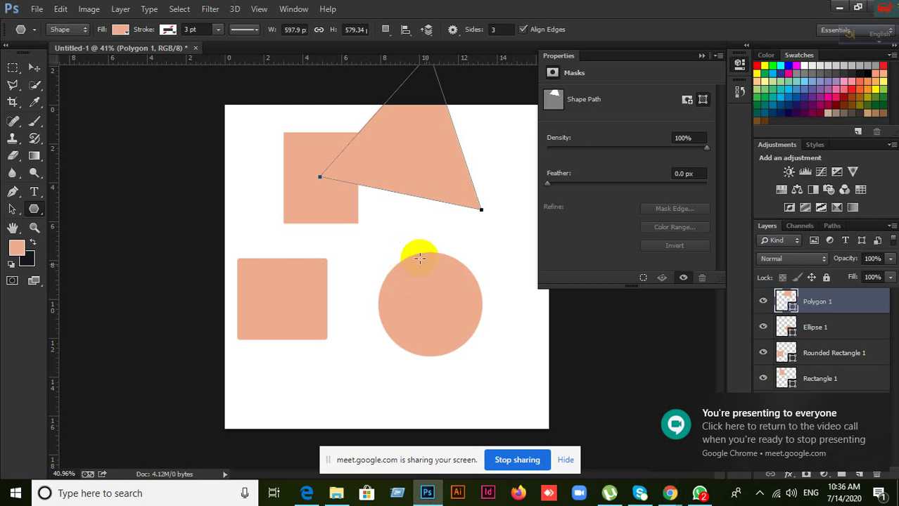
Move the top rectangle left, the circle lower, and the triangle toward the canvas centre
click(34, 69)
drag(305, 197, 269, 201)
drag(395, 188, 417, 224)
drag(429, 282, 437, 344)
drag(431, 225, 451, 306)
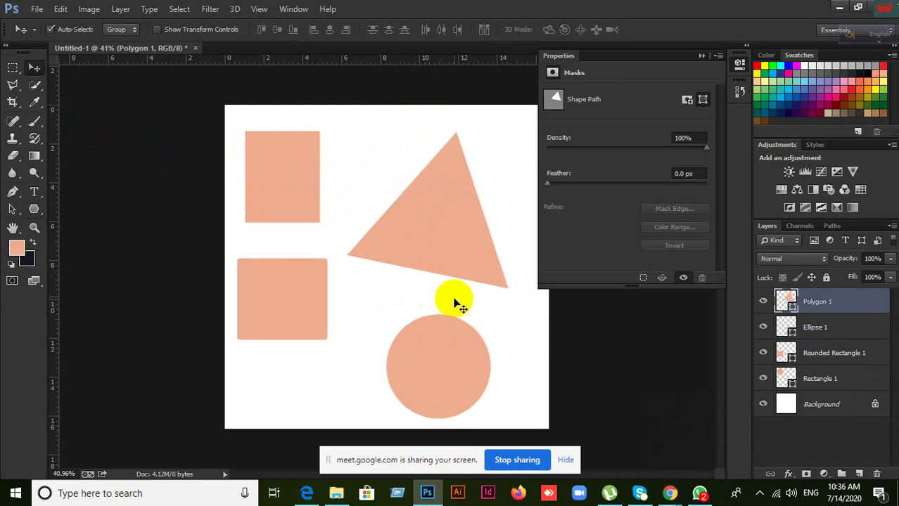
drag(450, 240, 428, 198)
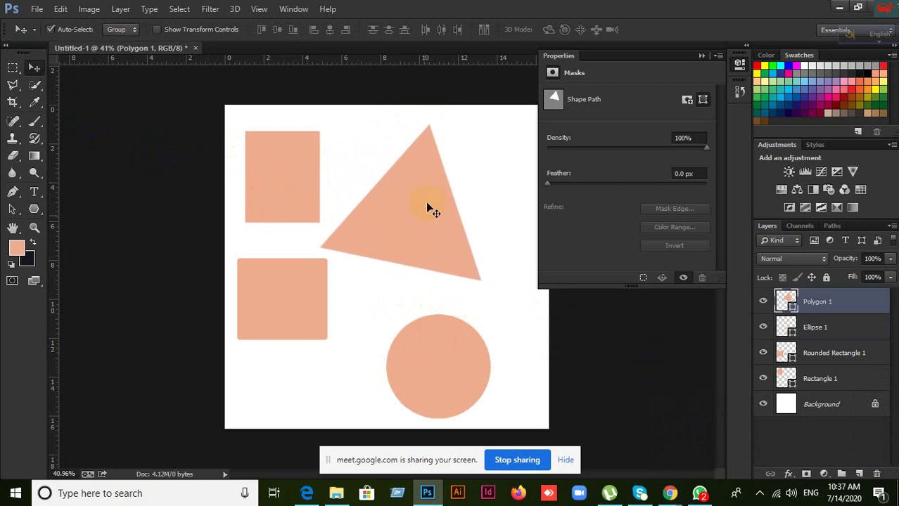
click(33, 210)
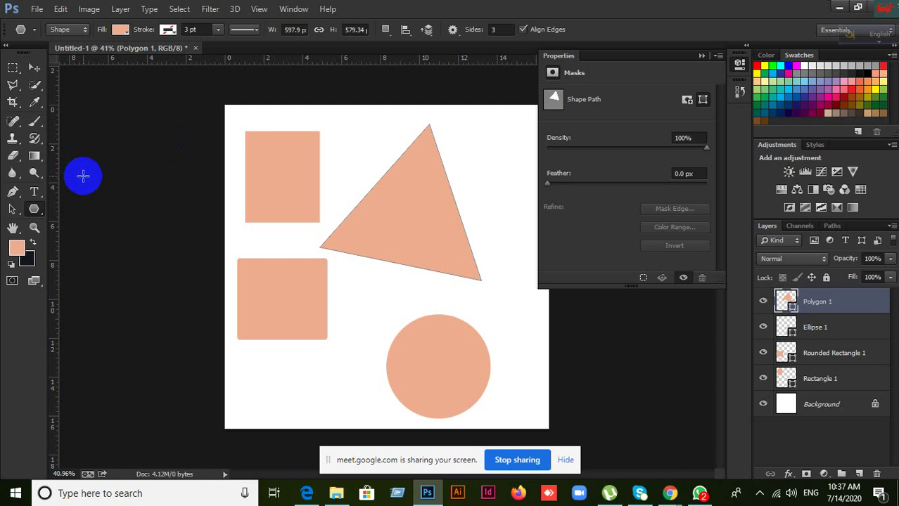
Give the triangle a 20 pt grey stroke, then marquee-select all four shapes
click(169, 30)
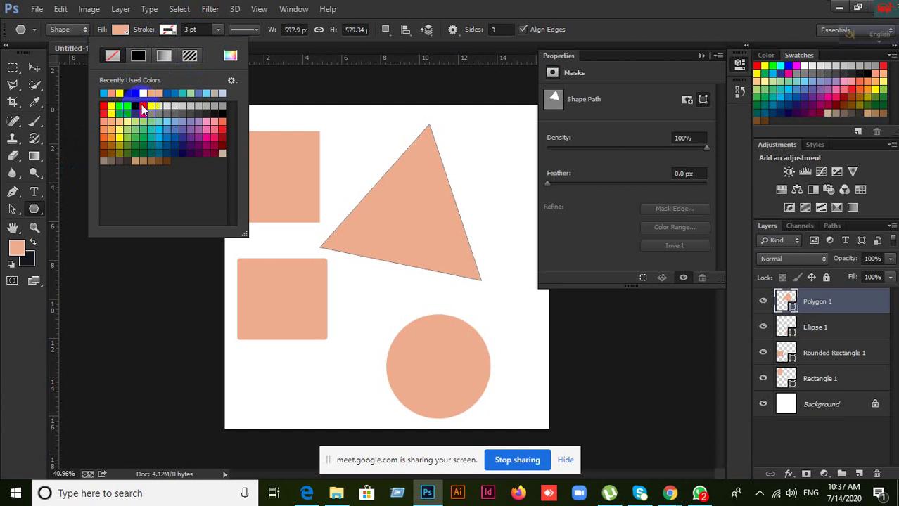
click(177, 110)
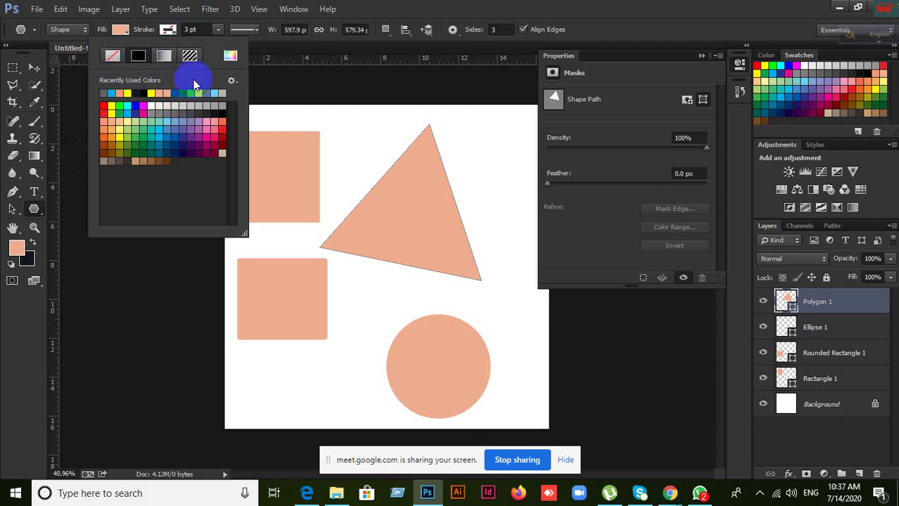
drag(203, 31, 177, 29)
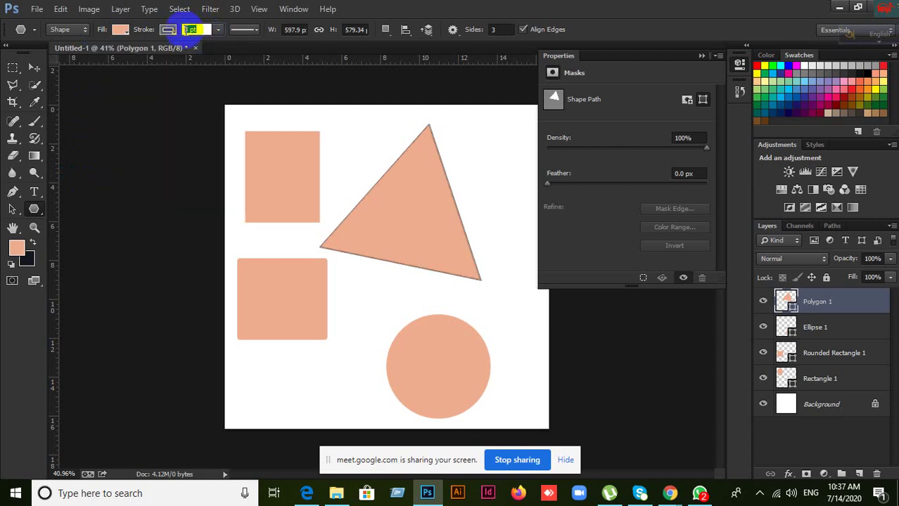
click(168, 177)
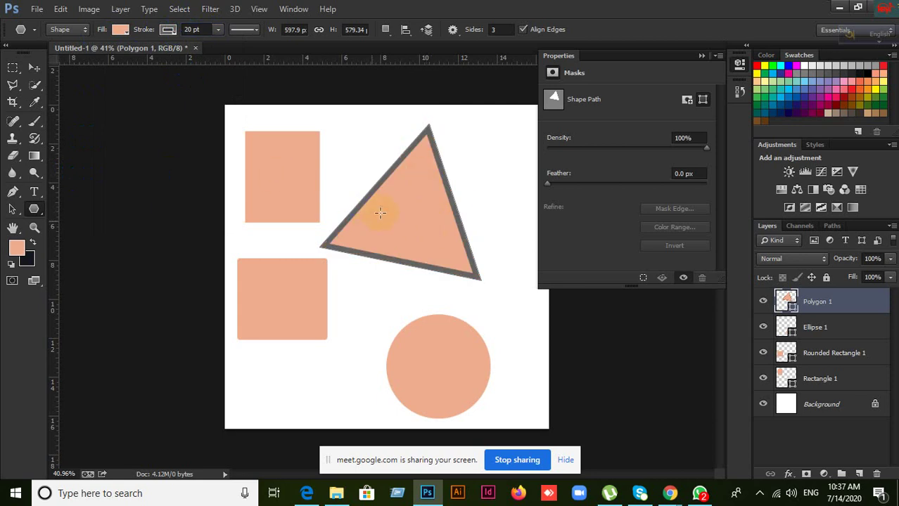
click(34, 67)
drag(202, 126, 463, 394)
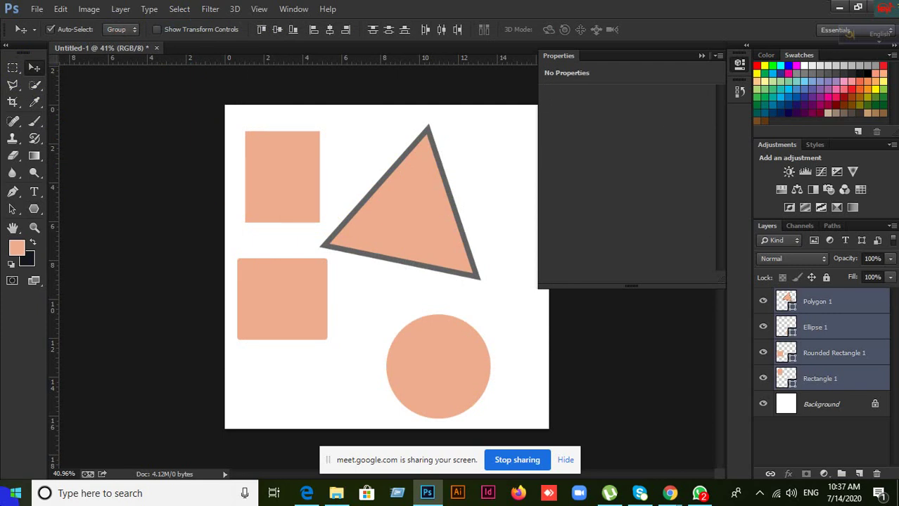
Delete the four selected shapes and draw a test rectangle near the top-left
key(Delete)
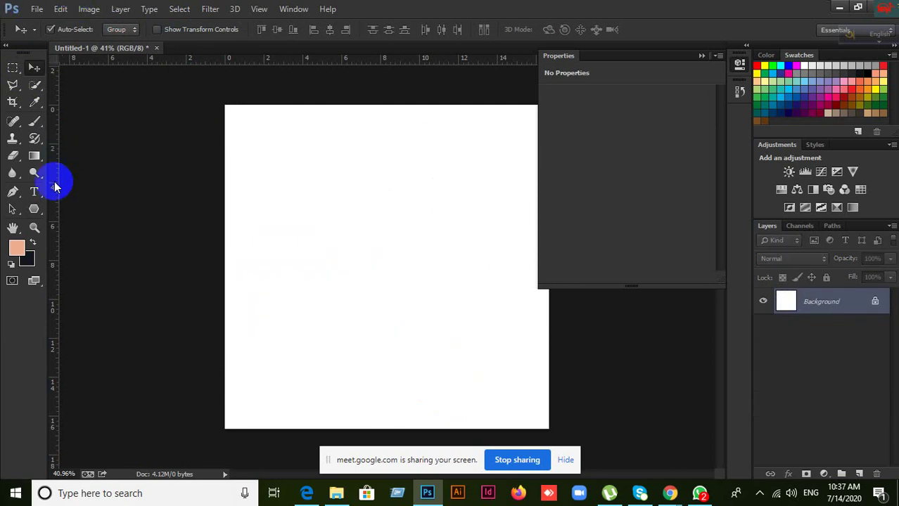
click(34, 208)
click(64, 206)
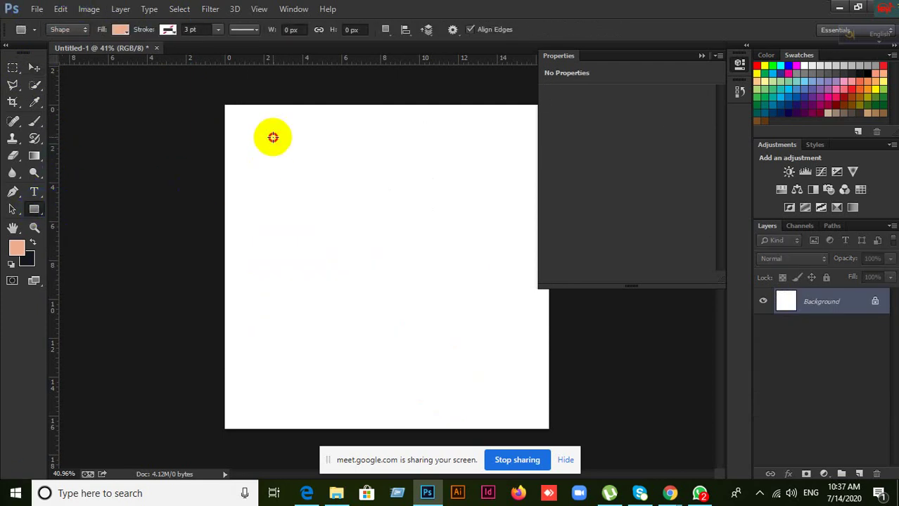
drag(273, 138, 416, 301)
Delete the test rectangle, leaving only the white Background layer
right_click(414, 295)
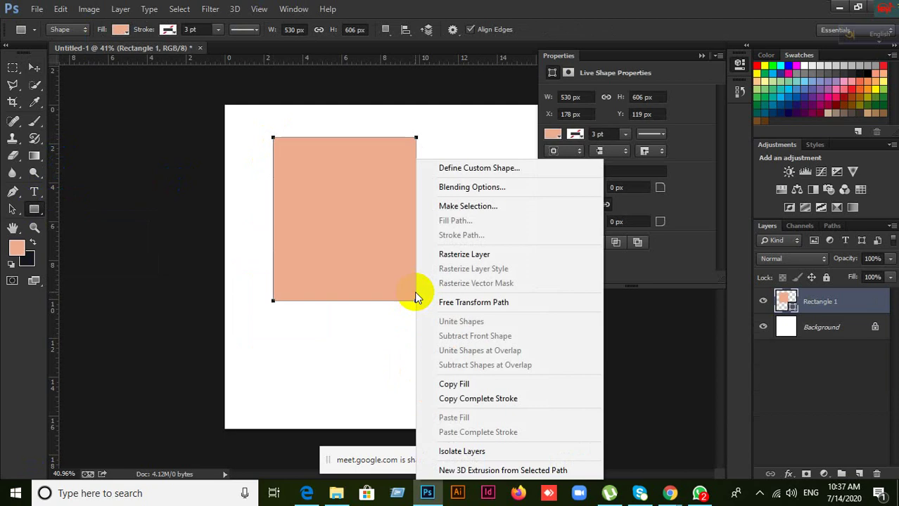
click(124, 120)
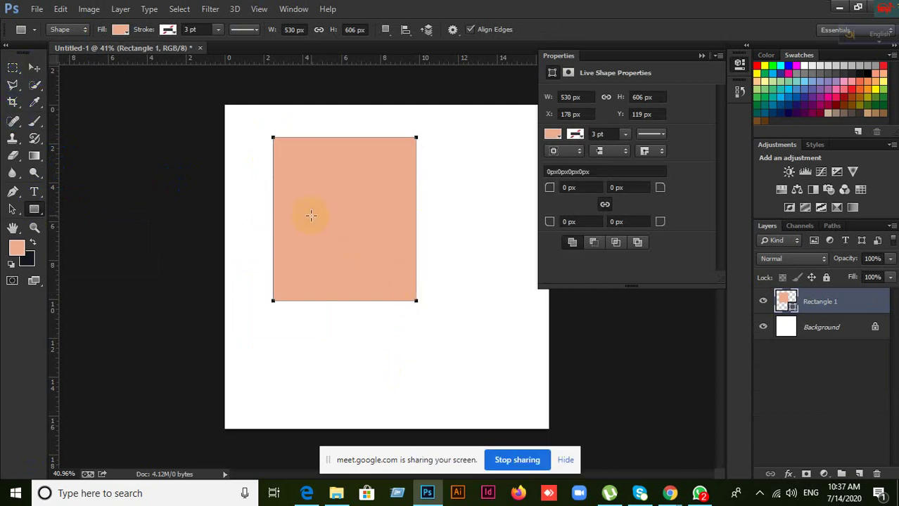
click(34, 68)
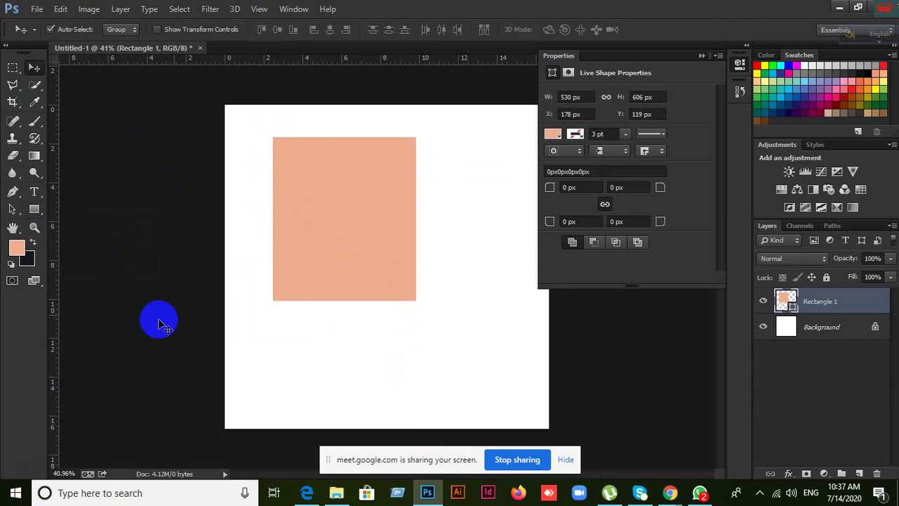
key(Delete)
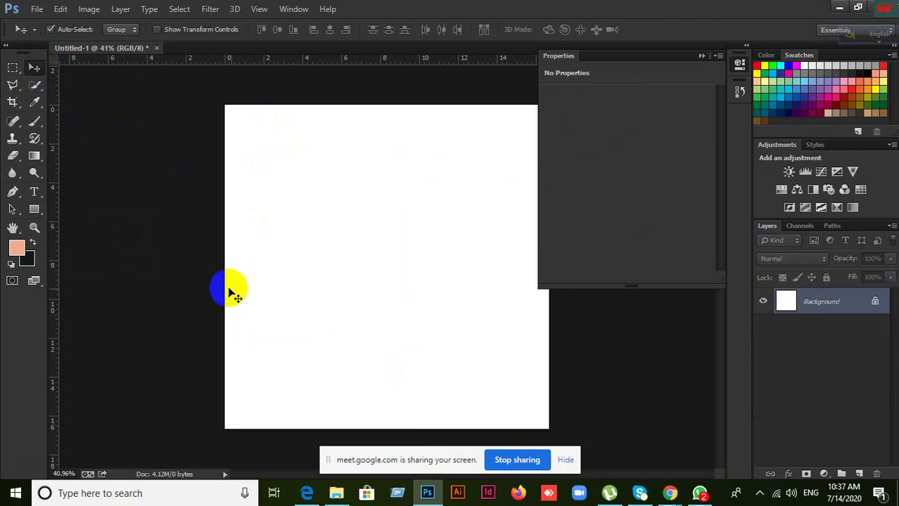
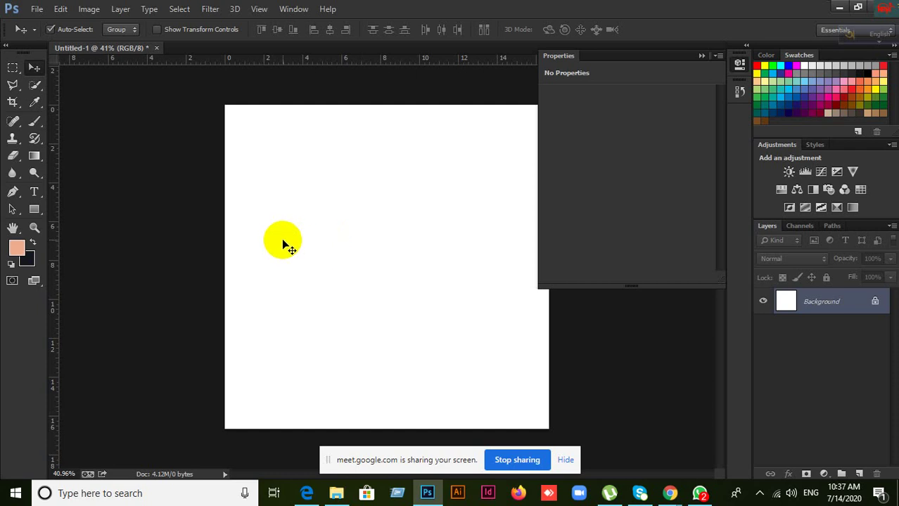
Keep the Rectangle Tool chosen and create a 500 × 500 px rectangle from the size dialog
click(35, 212)
mouse_move(38, 218)
mouse_down()
mouse_move(34, 209)
mouse_move(80, 213)
mouse_up()
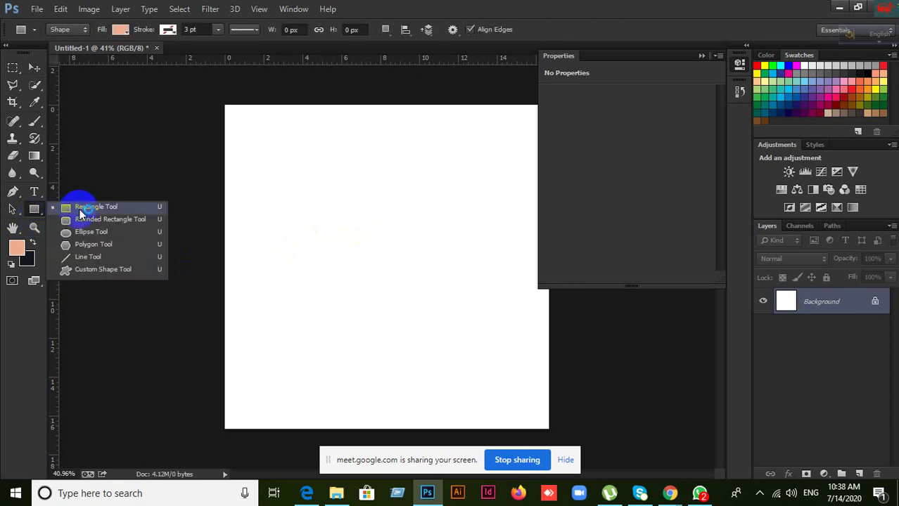
click(413, 3)
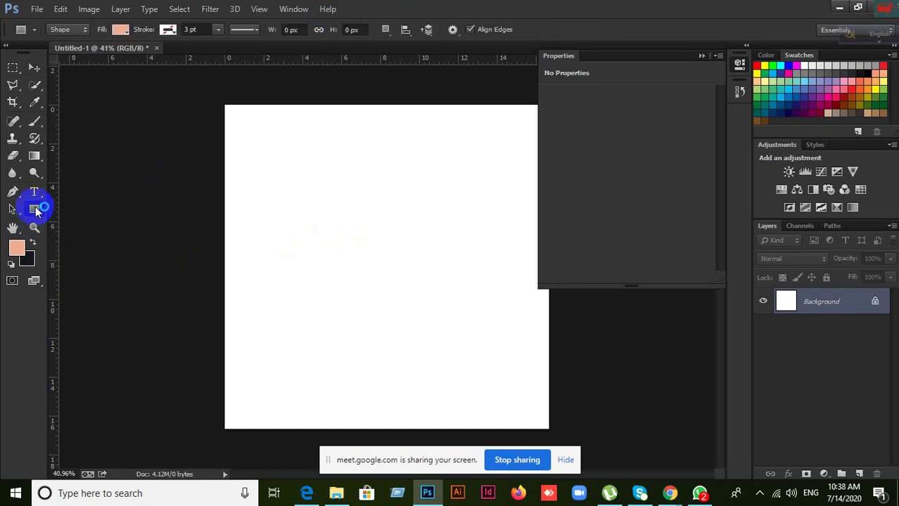
drag(36, 210, 90, 208)
drag(37, 213, 64, 211)
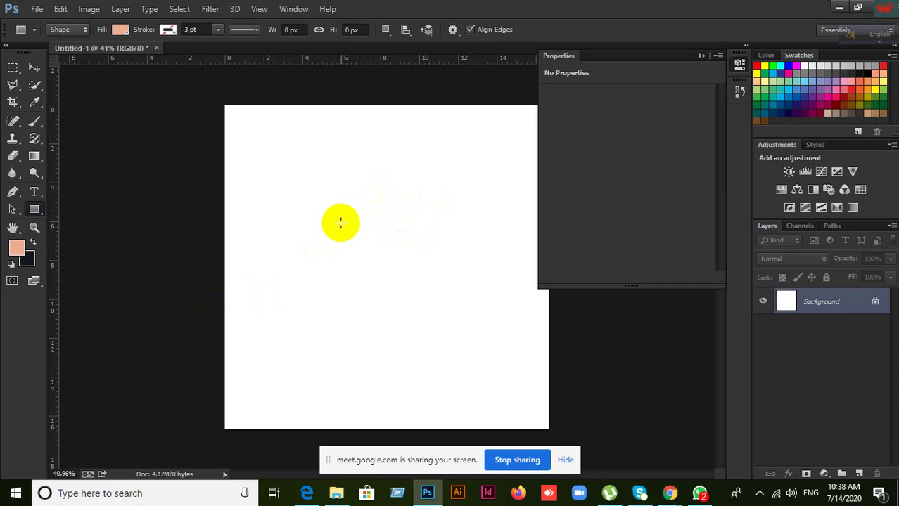
click(340, 223)
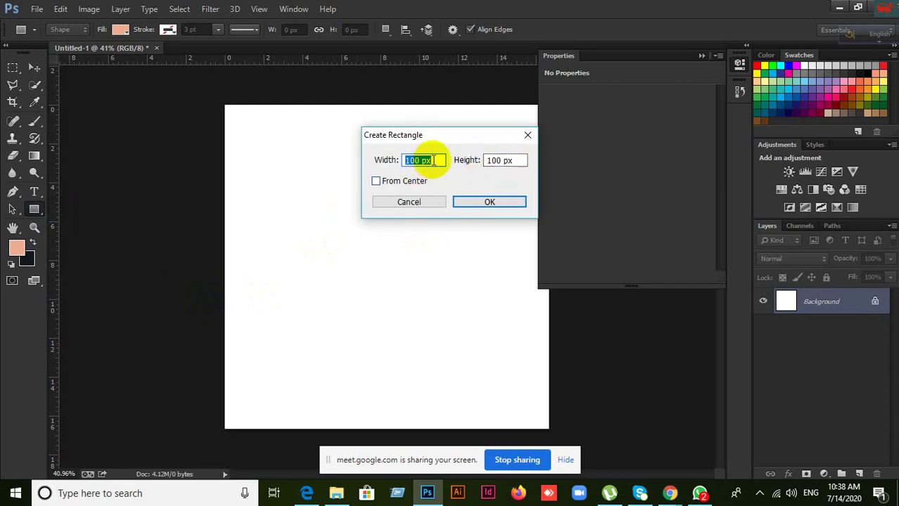
drag(434, 160, 397, 160)
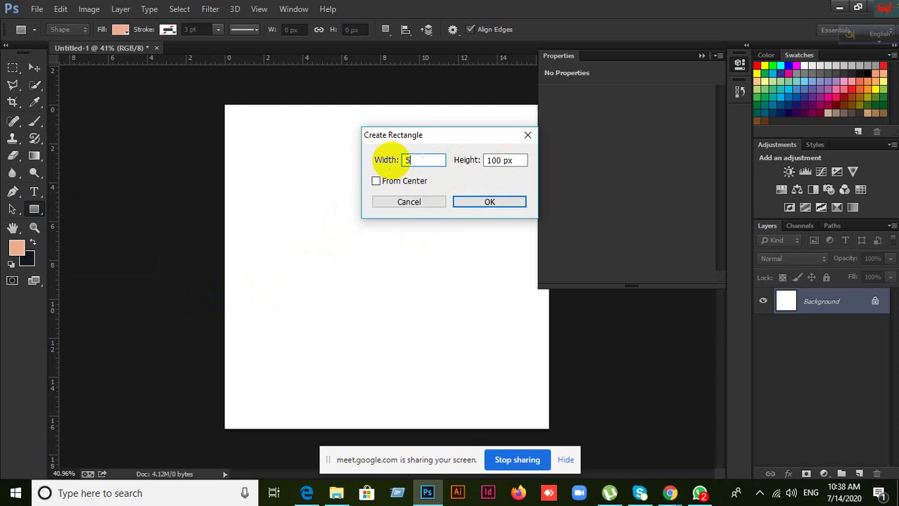
drag(521, 160, 463, 166)
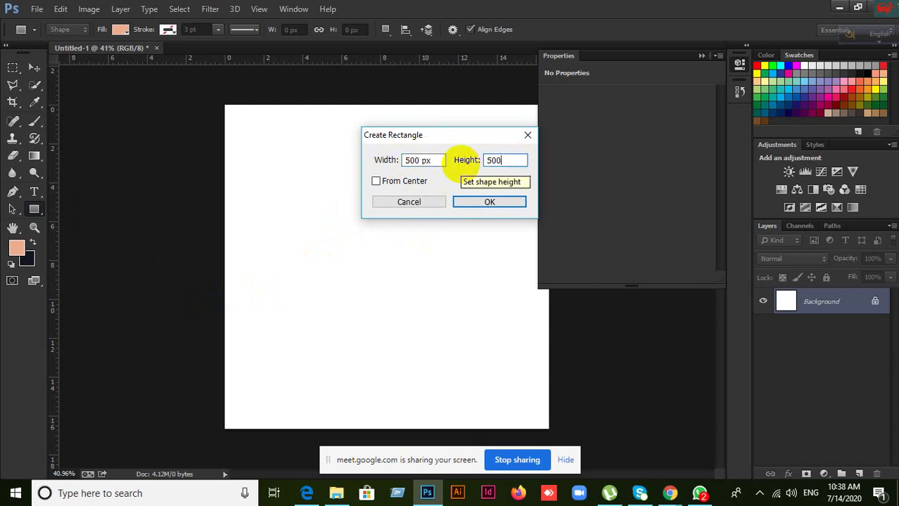
click(521, 200)
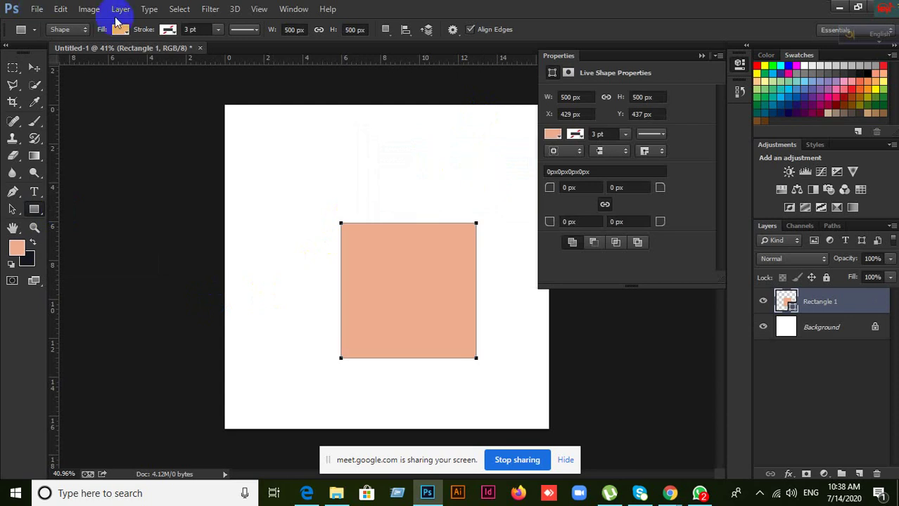
Undo the 500 px rectangle, then hand-draw a 684 × 657 px rectangle and delete it
click(169, 29)
click(174, 33)
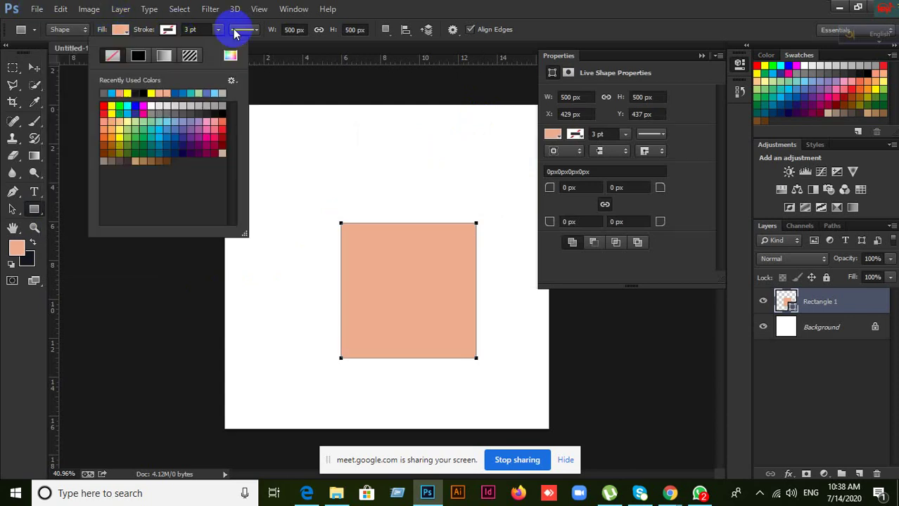
click(389, 4)
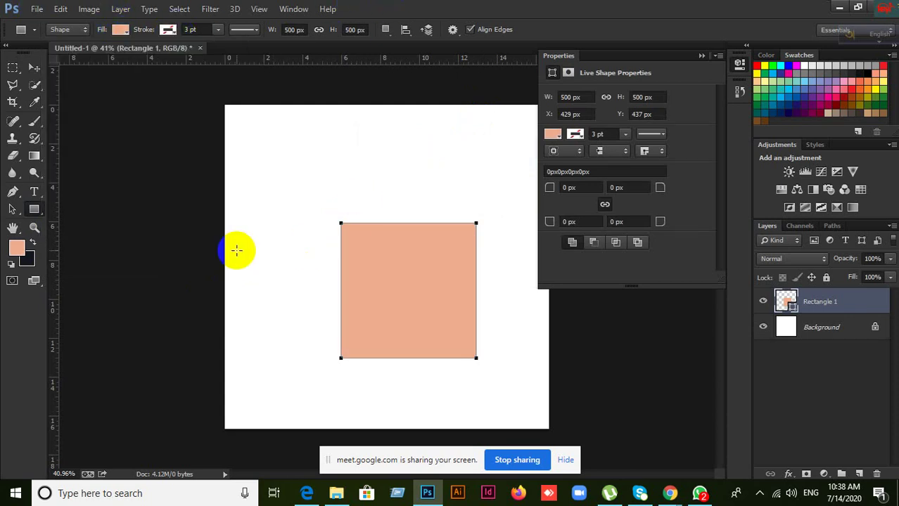
key(ctrl+z)
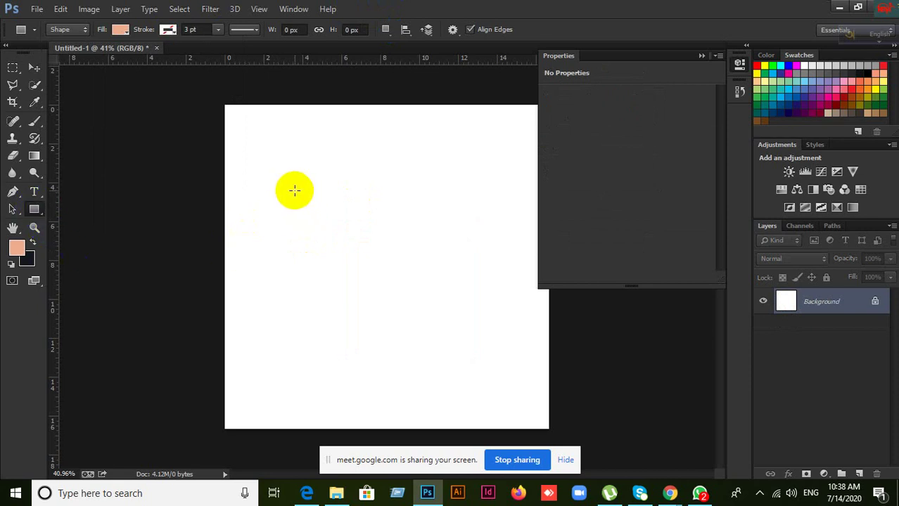
drag(296, 160, 461, 335)
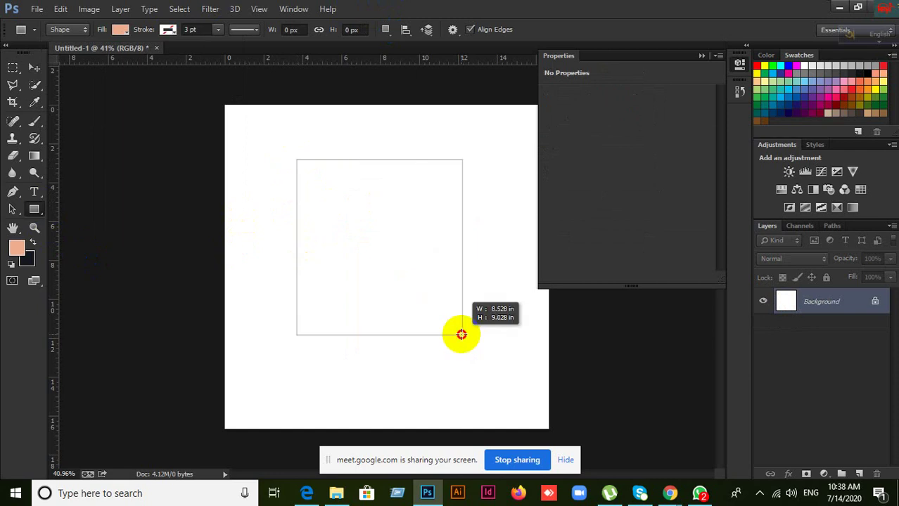
drag(462, 335, 481, 337)
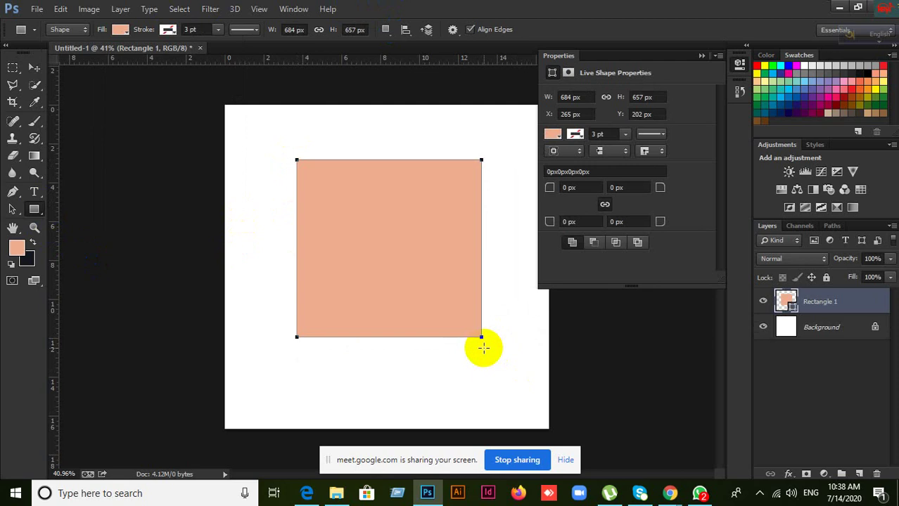
key(Delete)
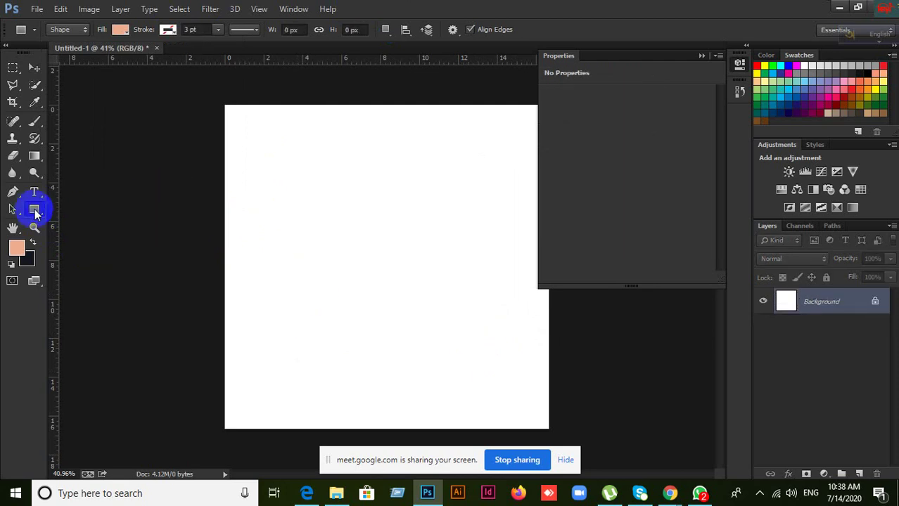
Switch to the Polygon Tool and cancel its size dialog without drawing
drag(34, 213, 66, 248)
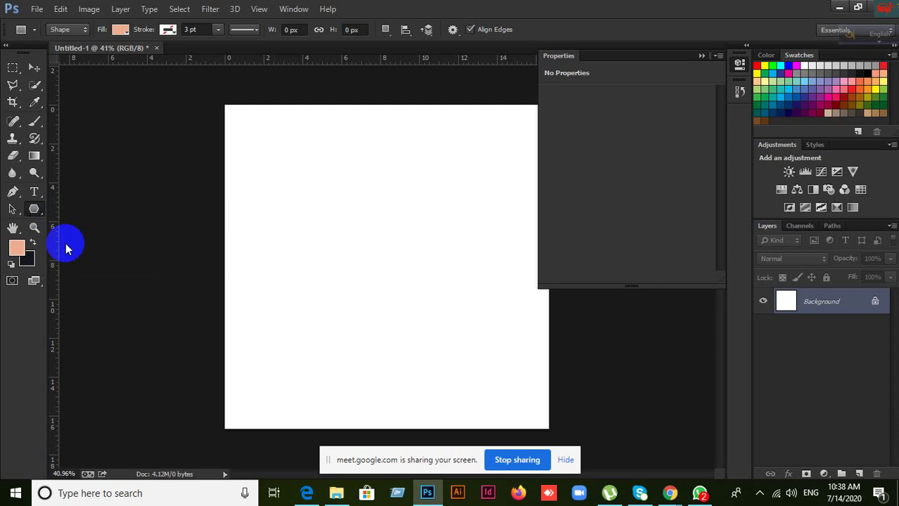
click(324, 198)
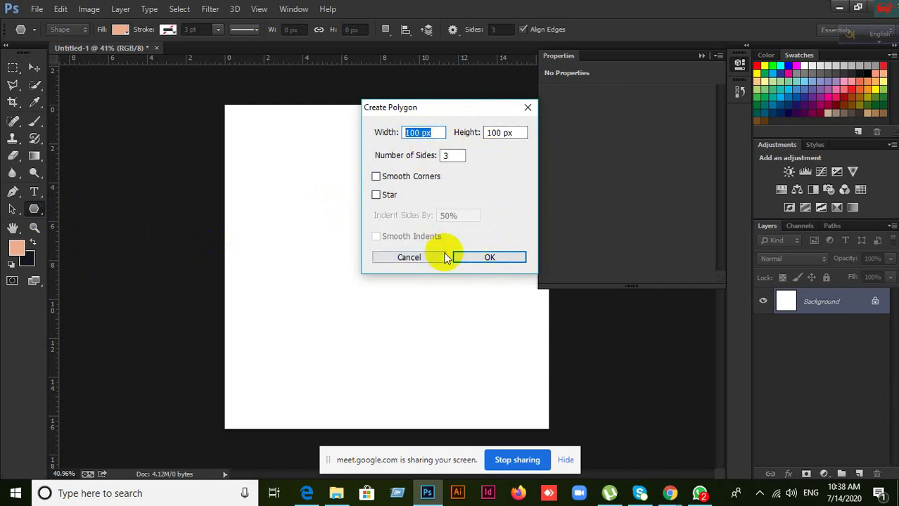
click(420, 257)
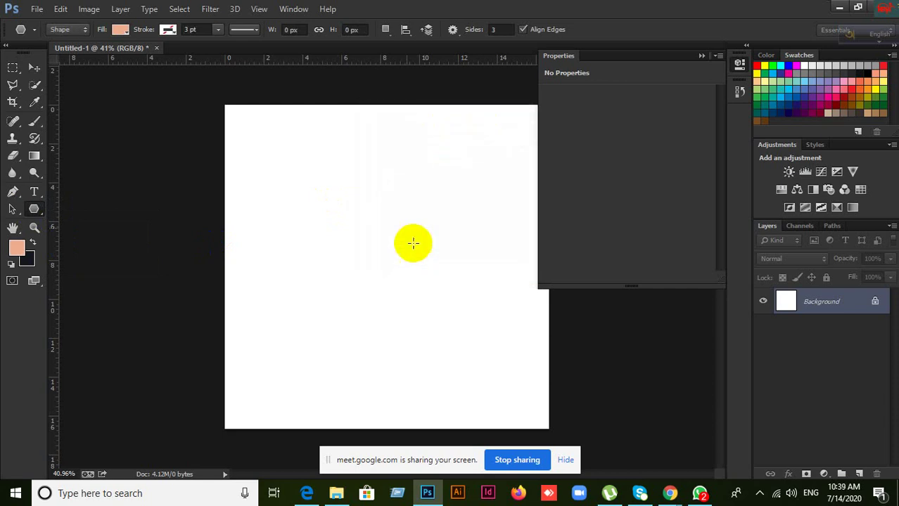
Switch the ruler units to pixels and then back to inches
right_click(331, 65)
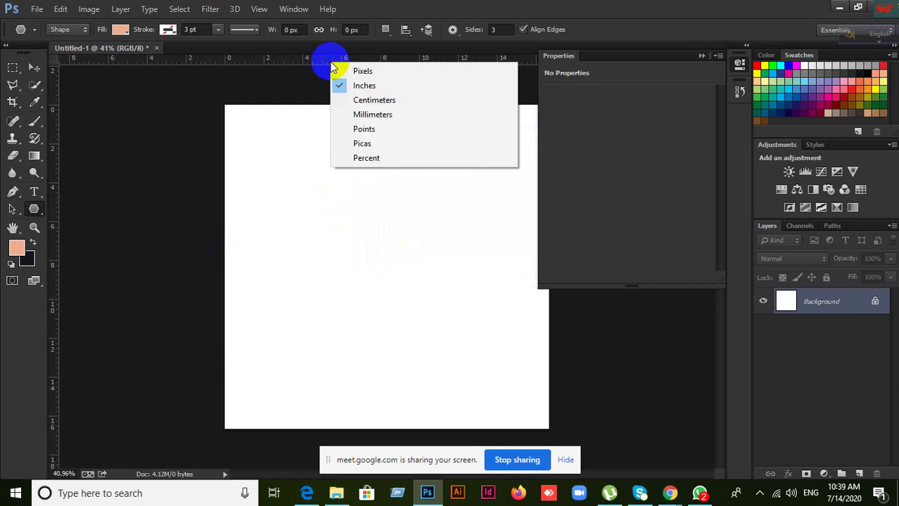
click(336, 84)
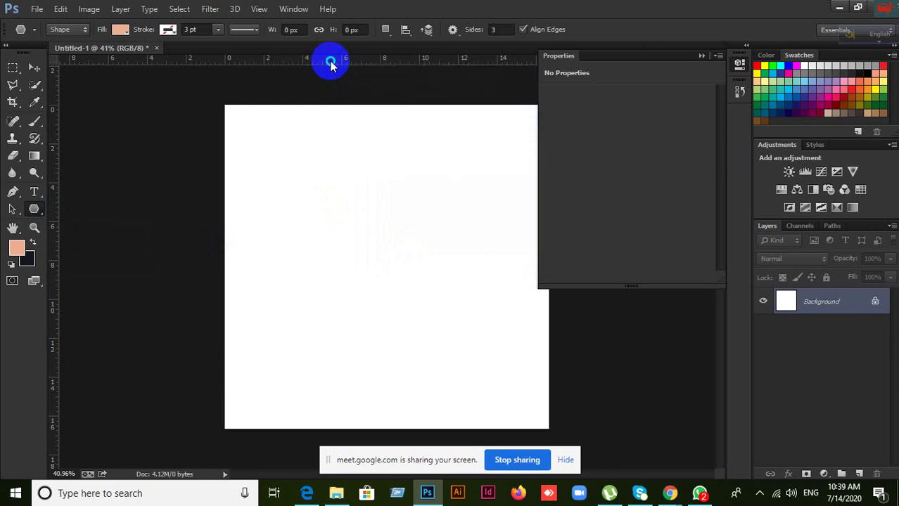
right_click(331, 64)
click(344, 71)
right_click(321, 61)
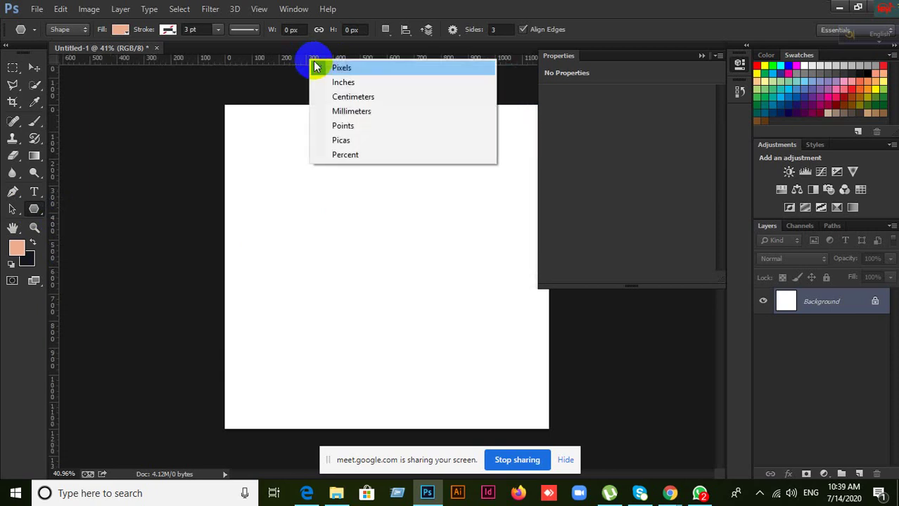
click(330, 82)
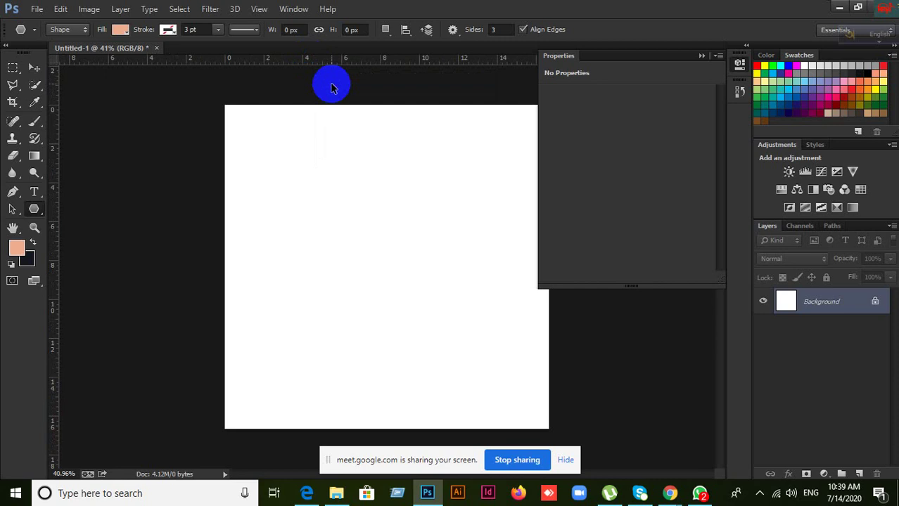
Open Preferences with Ctrl+K, cancel it, and reselect the Polygon Tool
key(i)
key(ctrl+k)
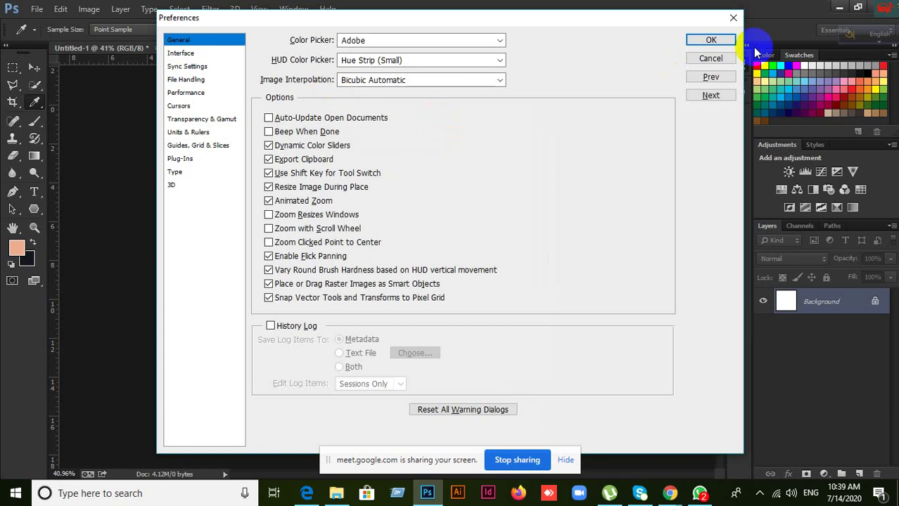
click(710, 59)
click(47, 211)
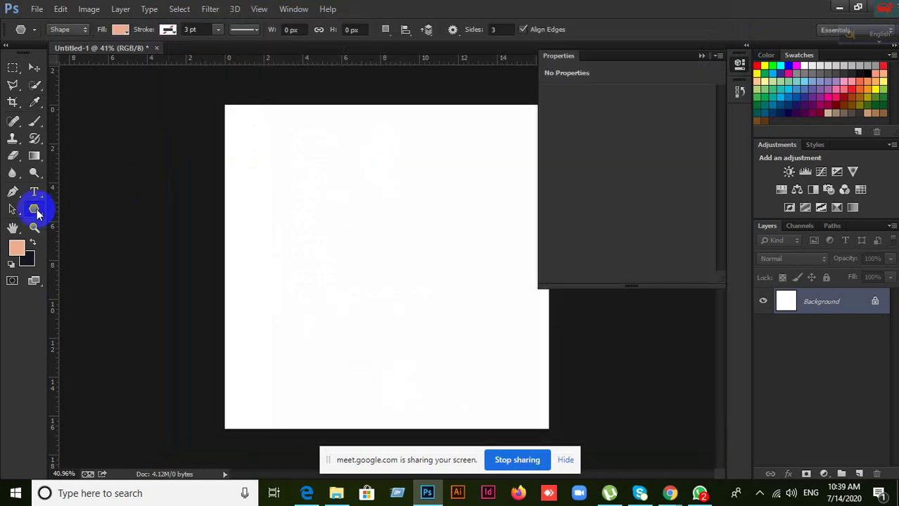
Create a 1 in × 1 in polygon with 5 sides as layer Polygon 1
click(362, 218)
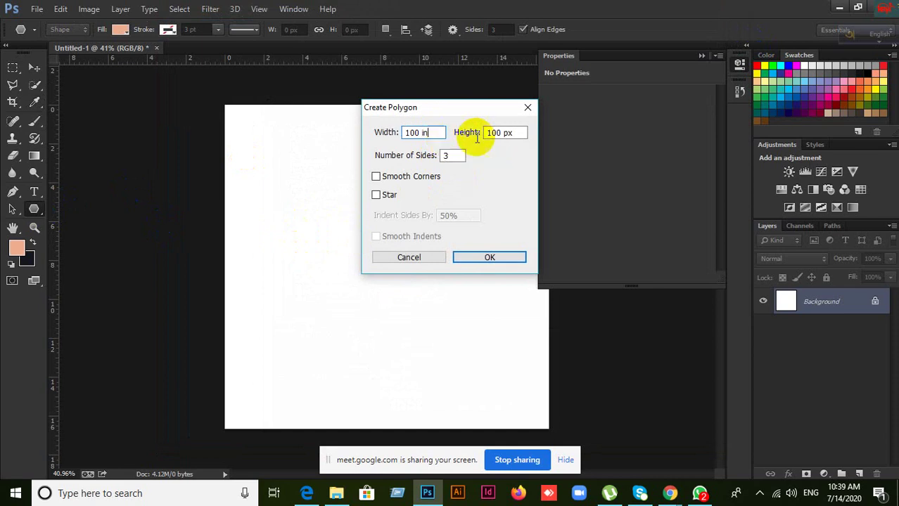
click(513, 134)
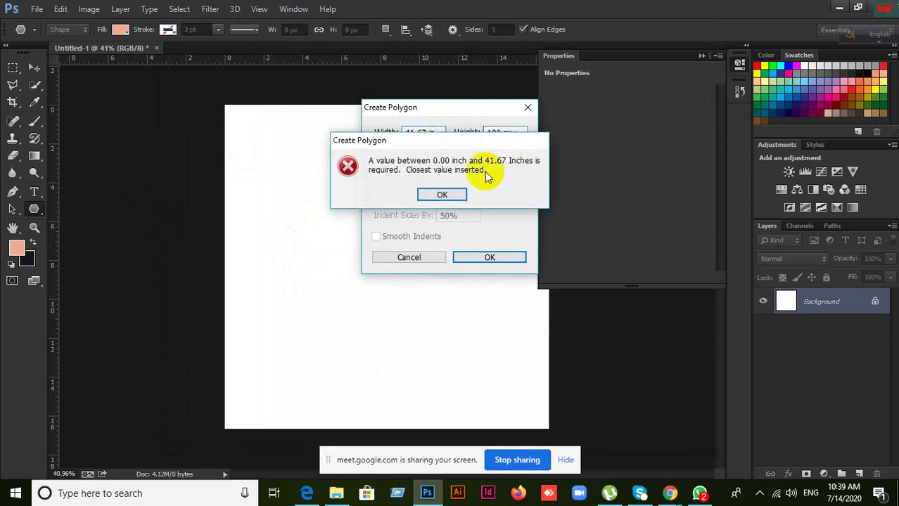
click(459, 195)
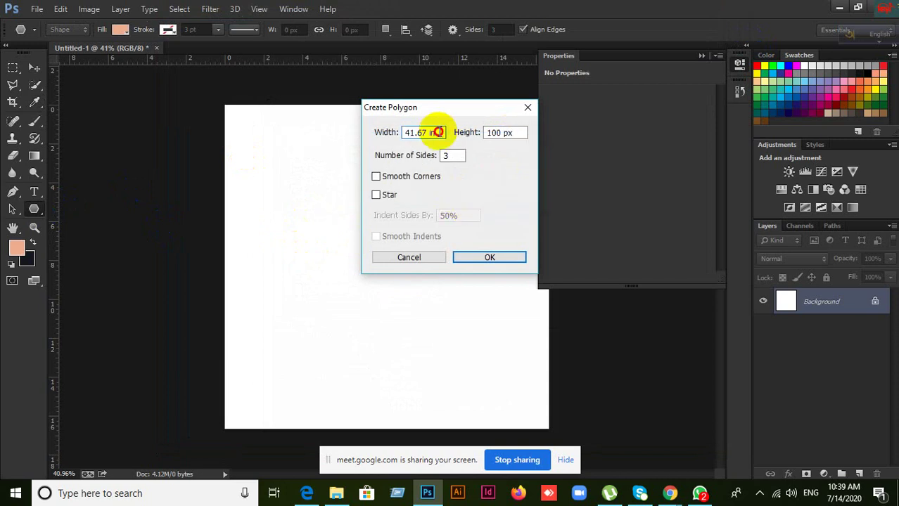
drag(439, 133, 396, 135)
text(1)
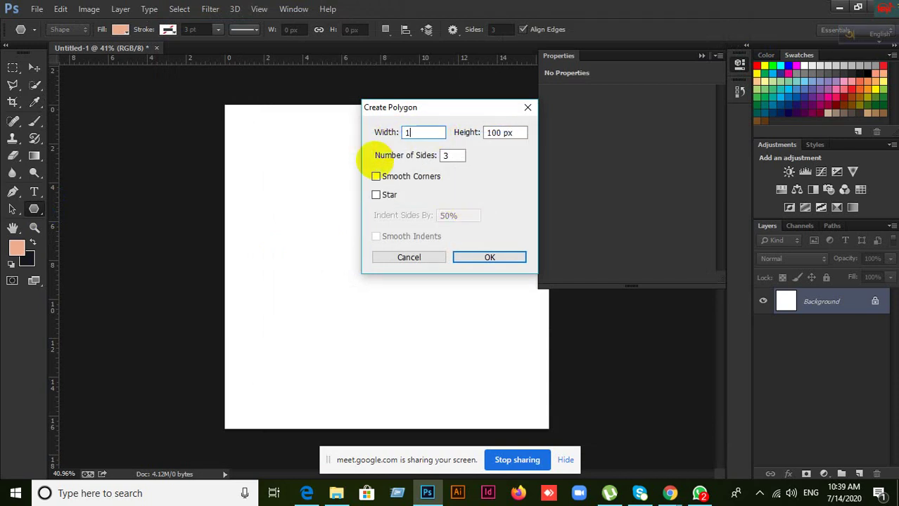
text( in)
key(Tab)
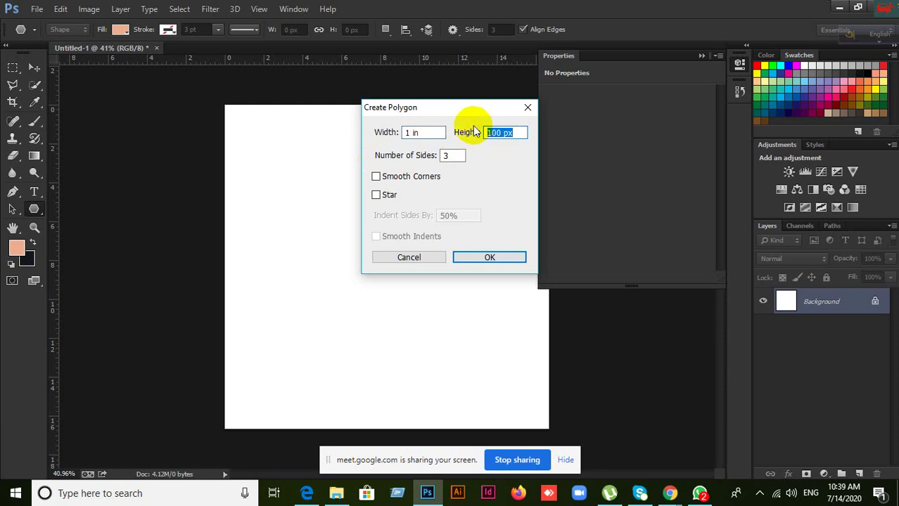
text(1)
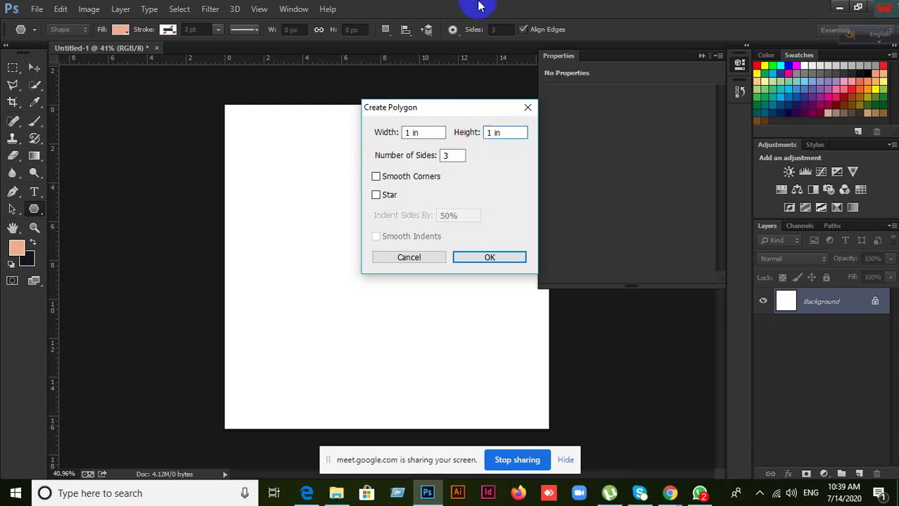
double_click(454, 156)
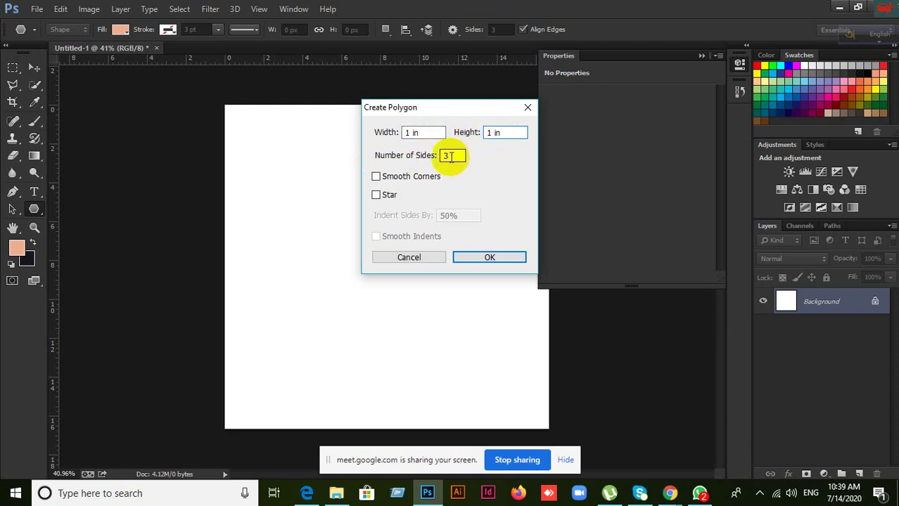
click(450, 157)
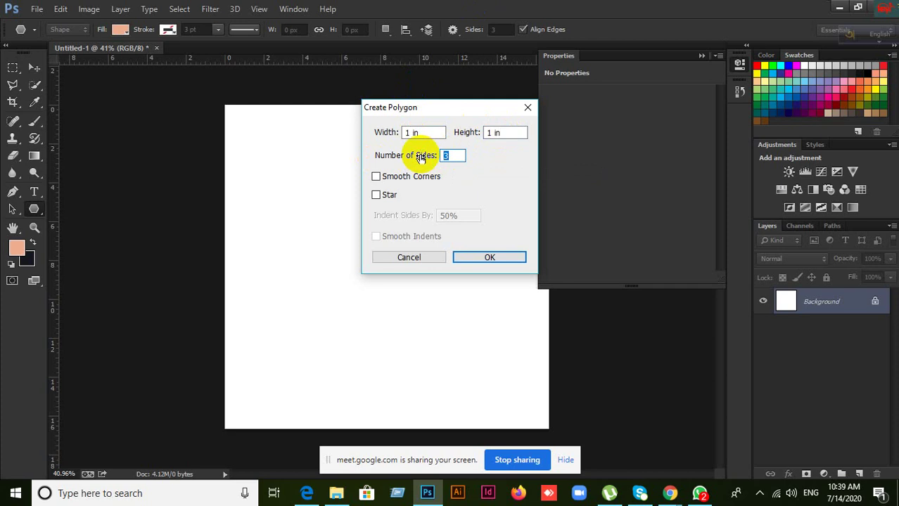
click(492, 258)
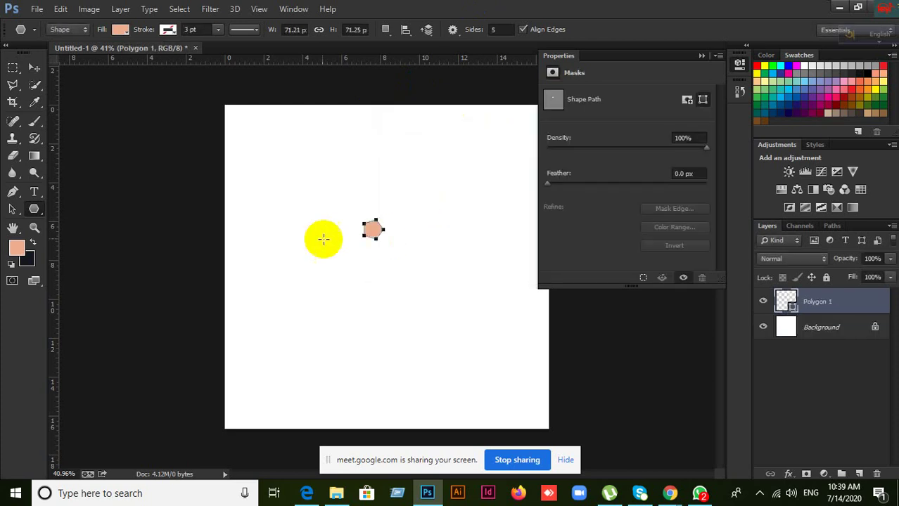
click(34, 68)
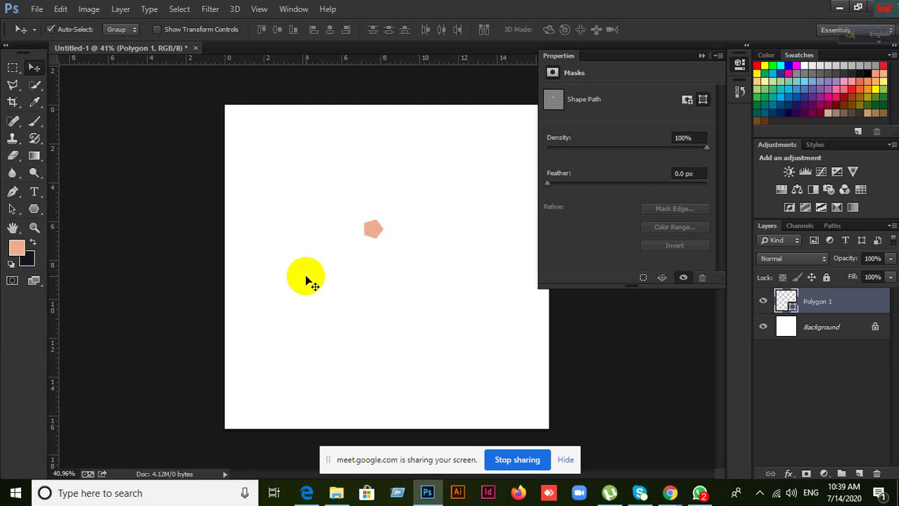
Scale the pentagon up with Free Transform (Ctrl+T) and commit the change
key(ctrl+t)
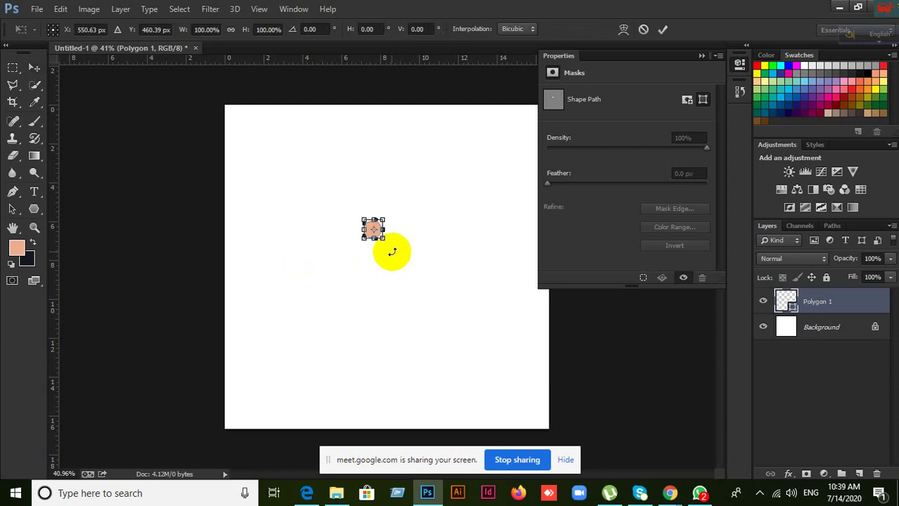
drag(385, 239, 488, 344)
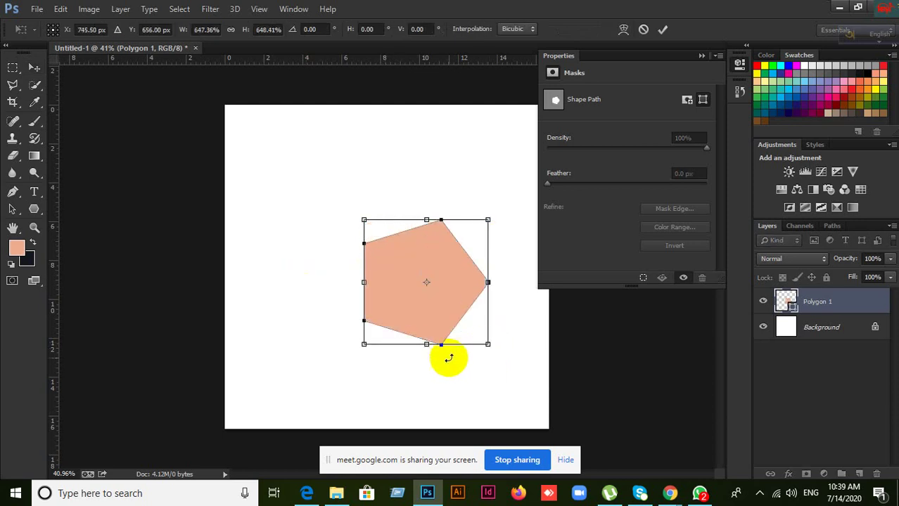
click(662, 29)
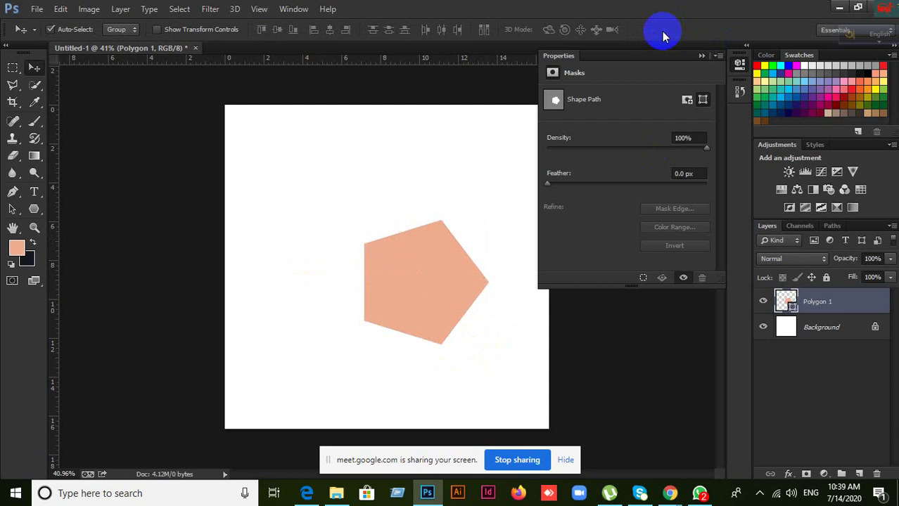
Check the pentagon's fill colour options without changing them, then delete the Polygon 1 layer
double_click(791, 306)
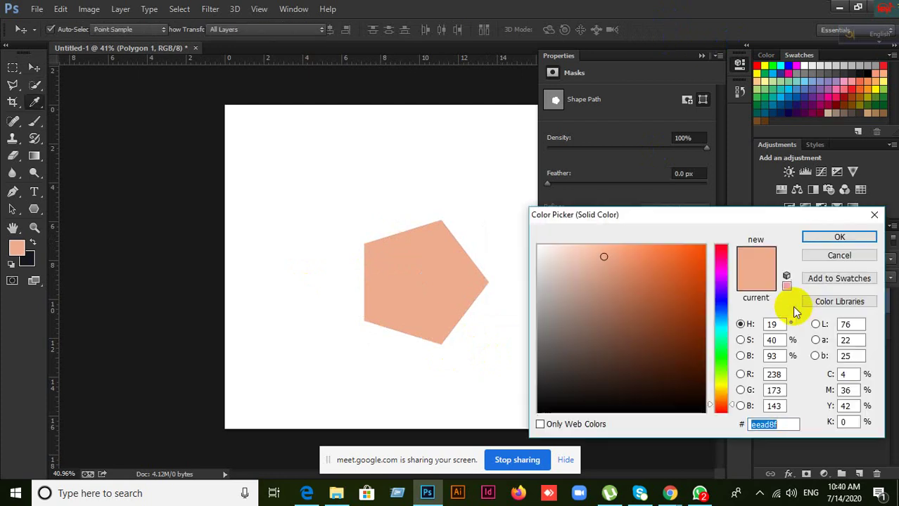
click(814, 255)
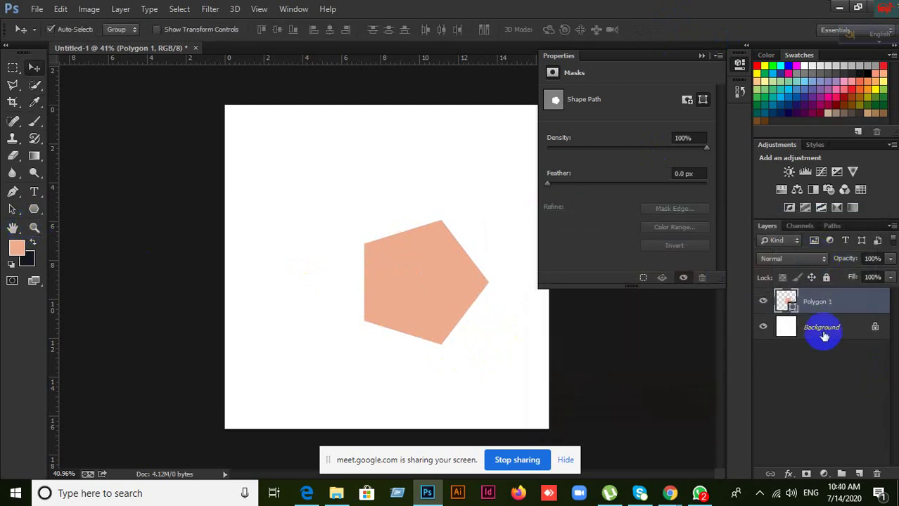
click(801, 309)
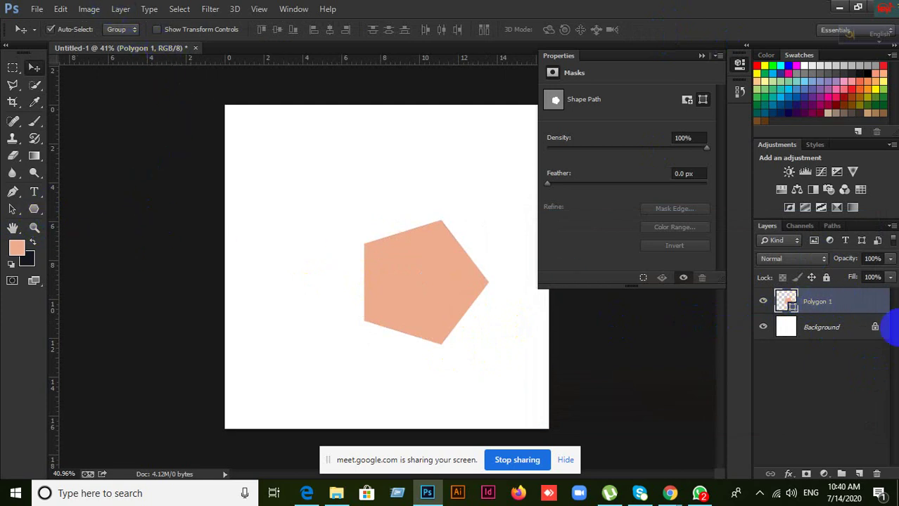
click(35, 209)
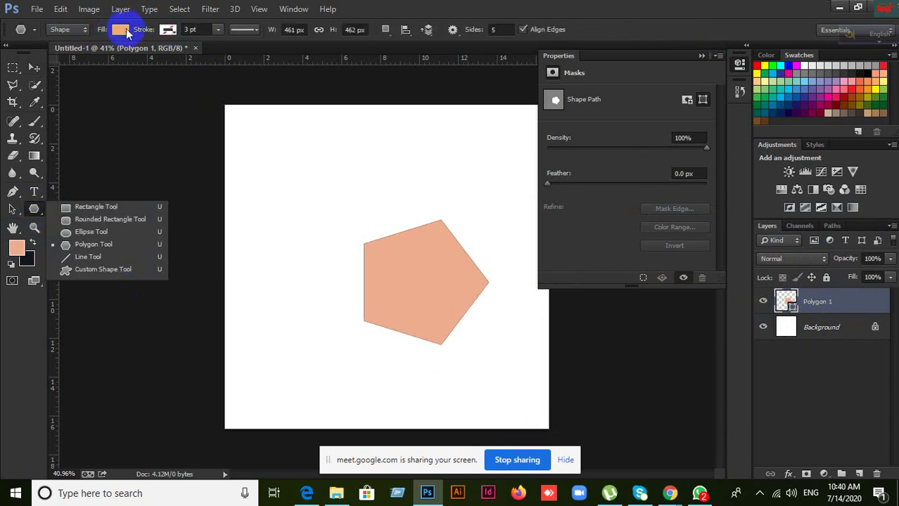
click(127, 31)
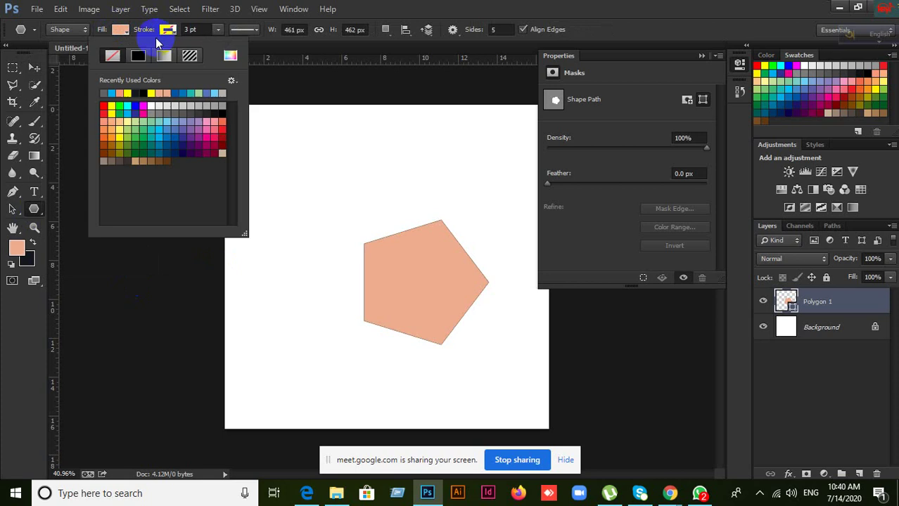
click(34, 68)
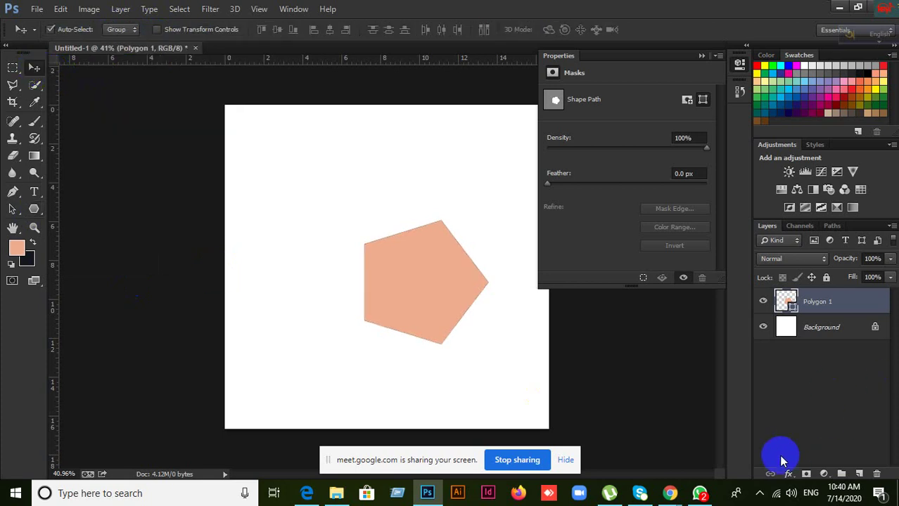
key(Delete)
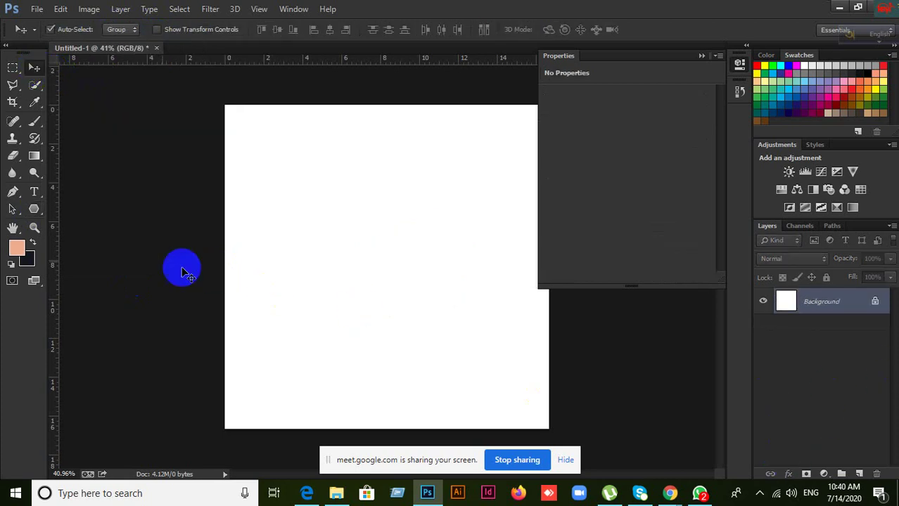
click(34, 209)
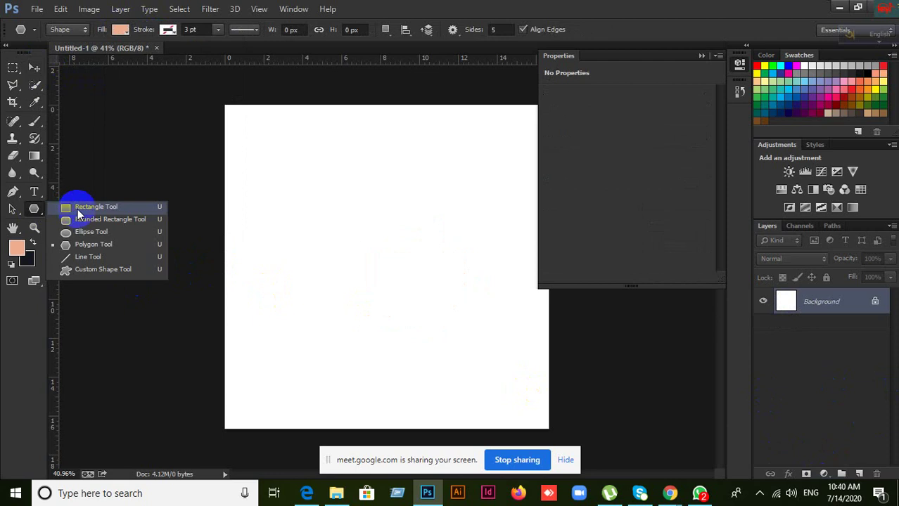
click(87, 257)
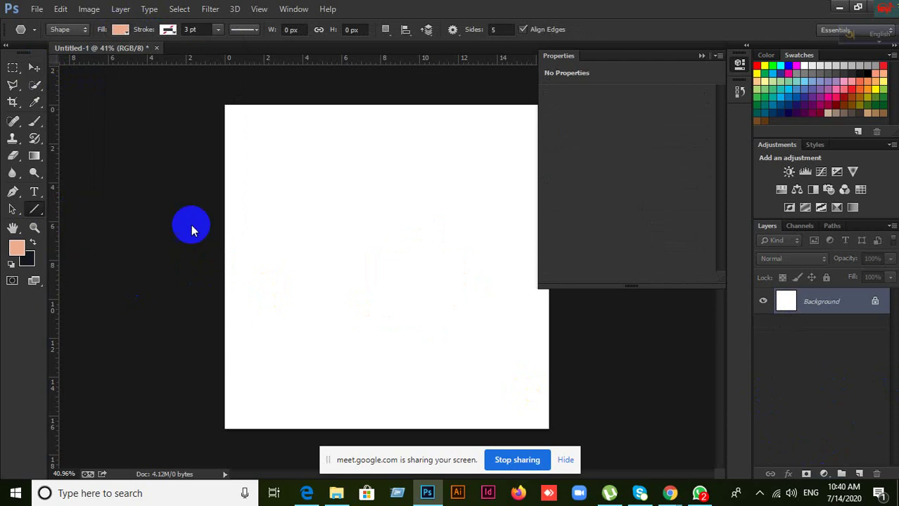
click(34, 209)
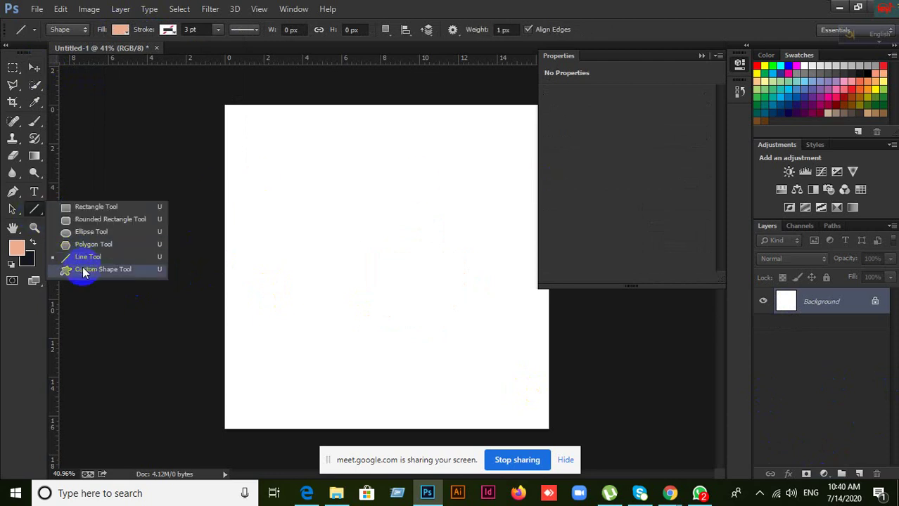
click(82, 270)
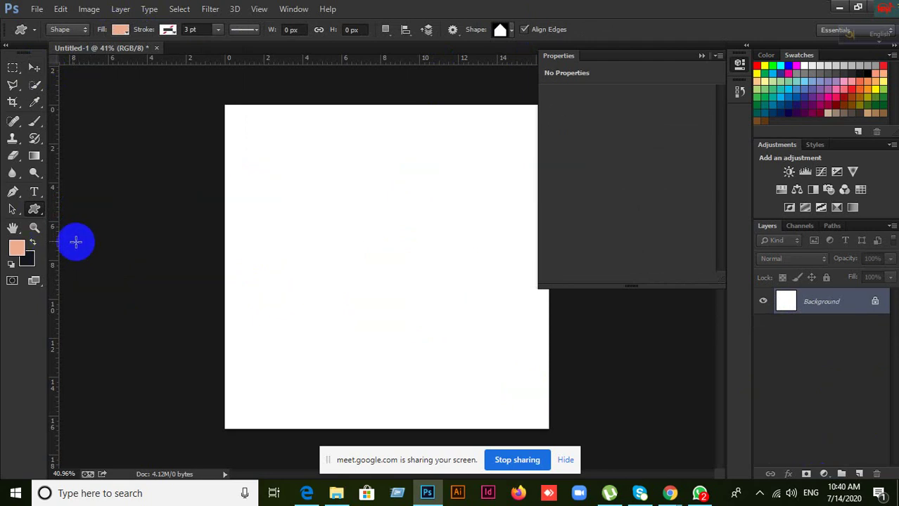
click(504, 29)
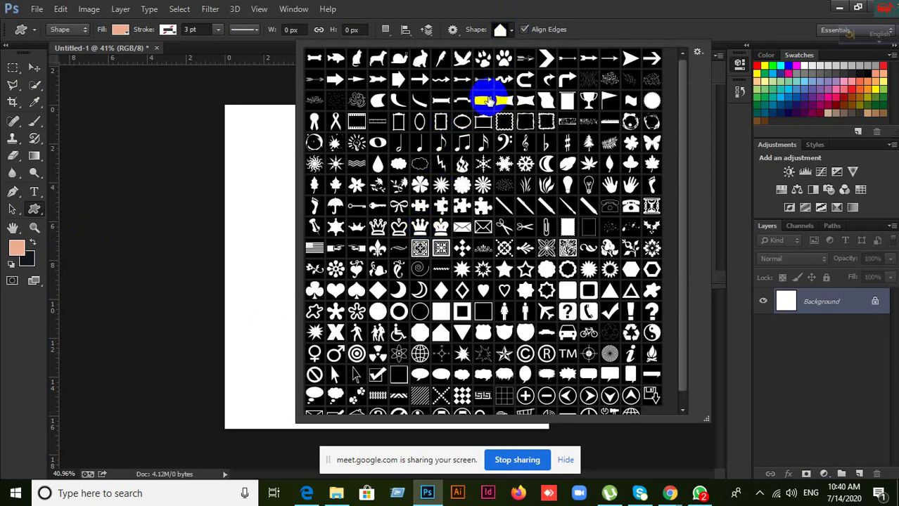
click(379, 288)
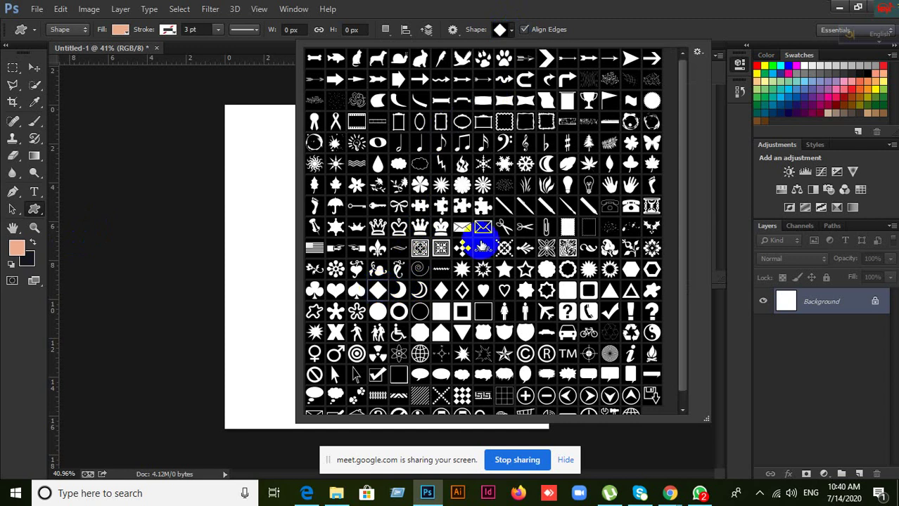
click(613, 11)
drag(267, 169, 449, 362)
right_click(455, 365)
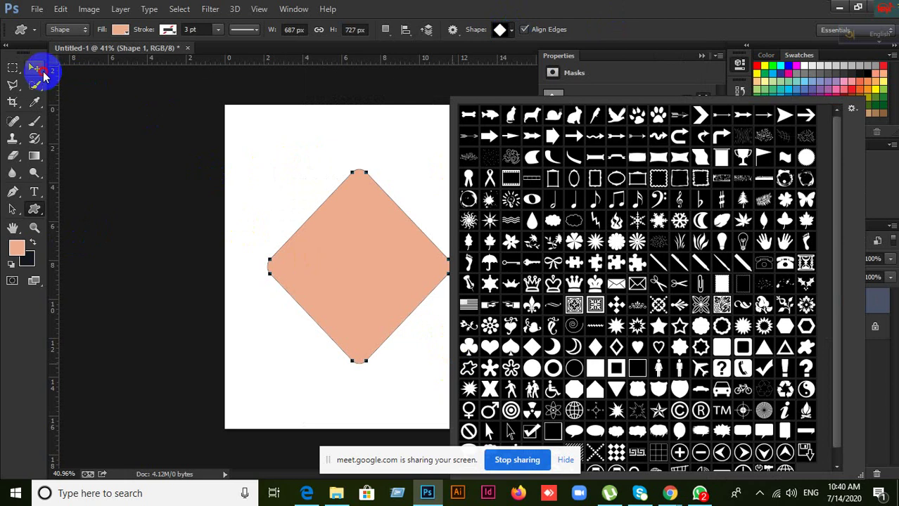
click(37, 68)
key(Delete)
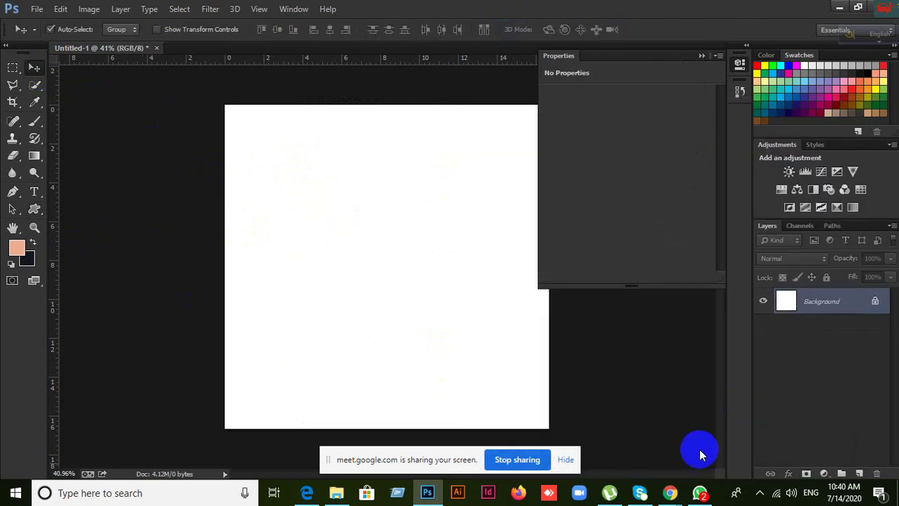
mouse_move(671, 494)
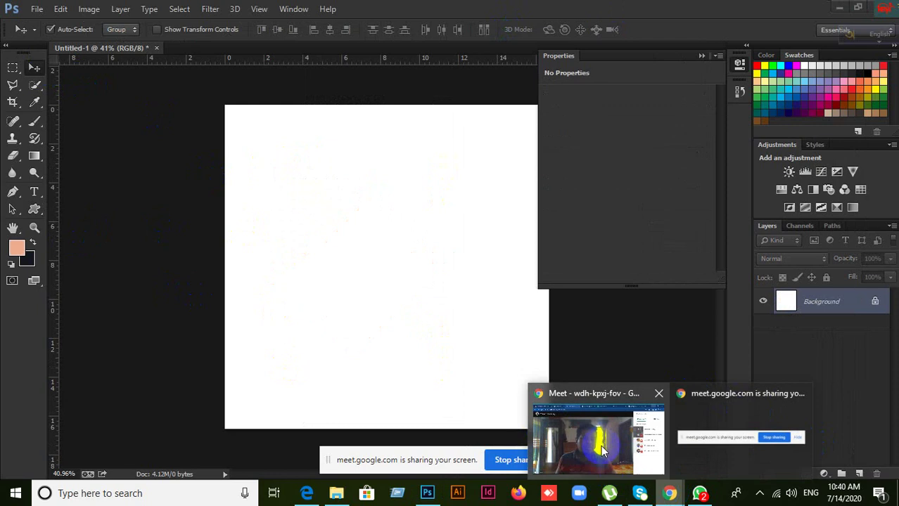
click(610, 442)
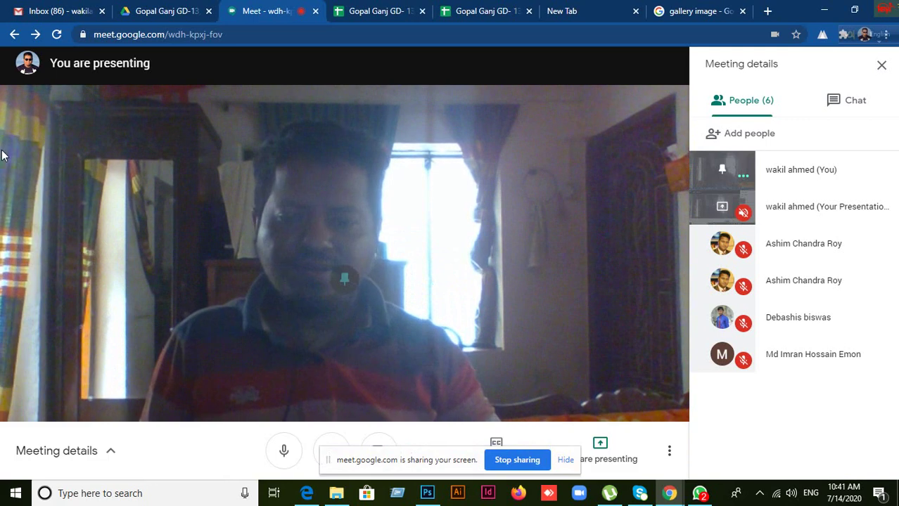
click(307, 494)
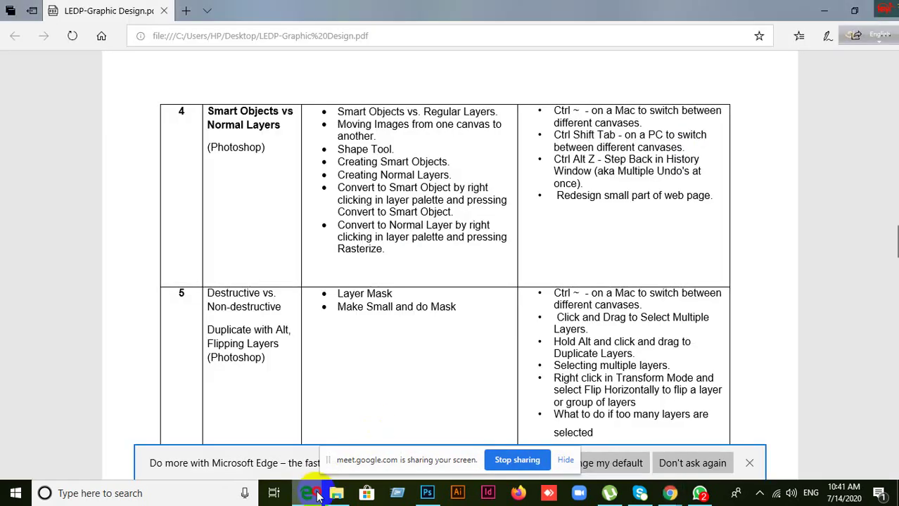
click(316, 495)
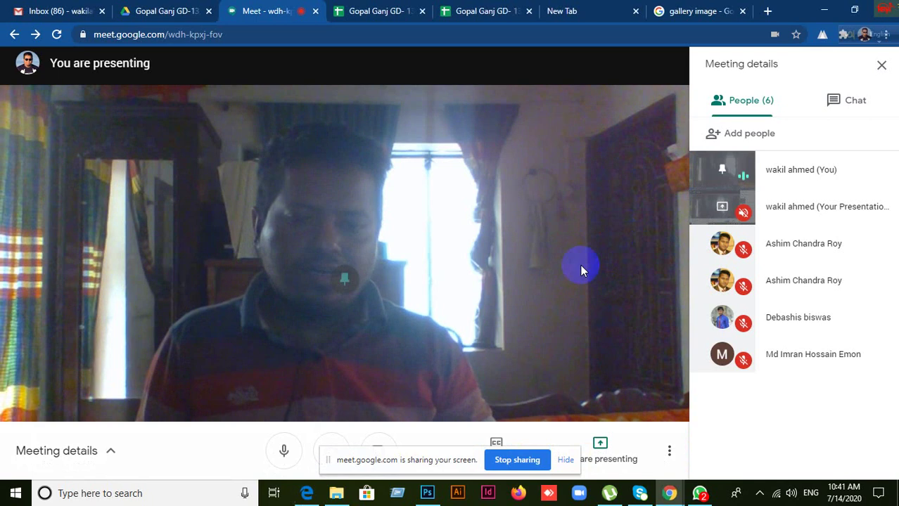
click(310, 495)
click(310, 495)
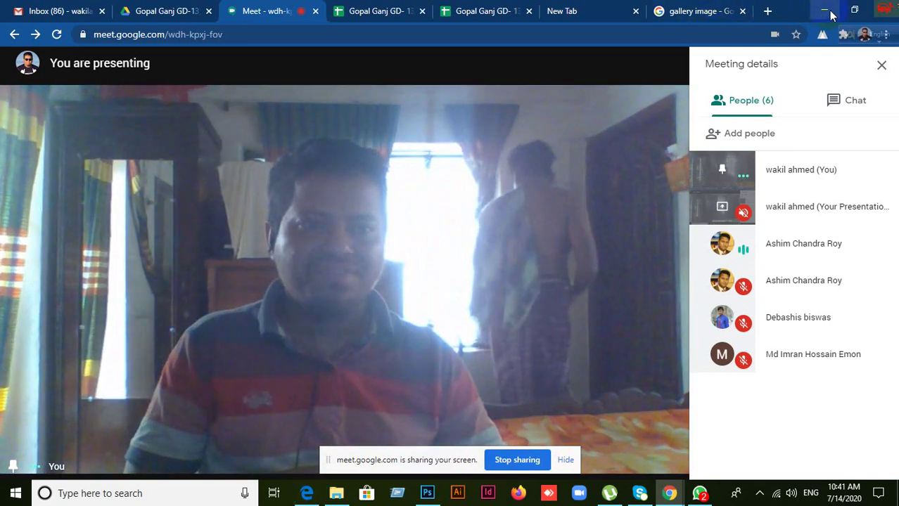
click(824, 10)
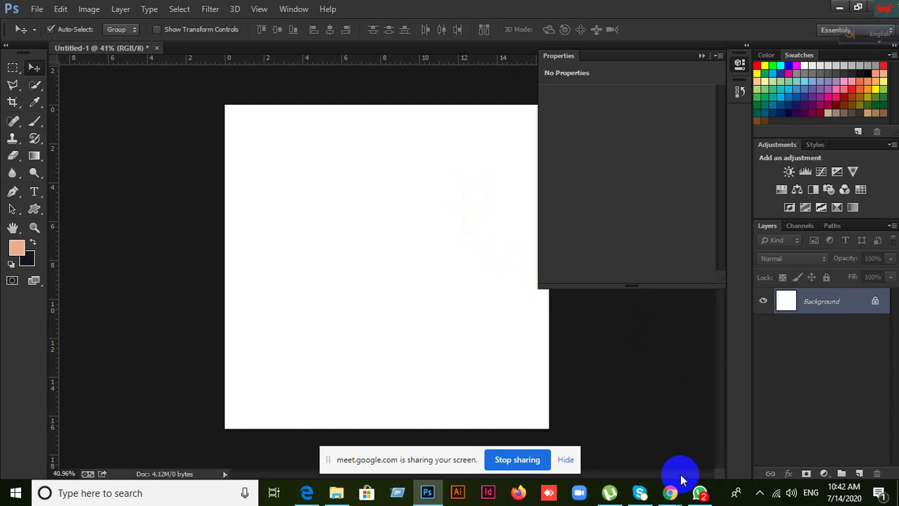
Bring up the Meet call, minimise it, and show the LEDP-Graphic Design course PDF in Edge
mouse_move(668, 488)
click(613, 431)
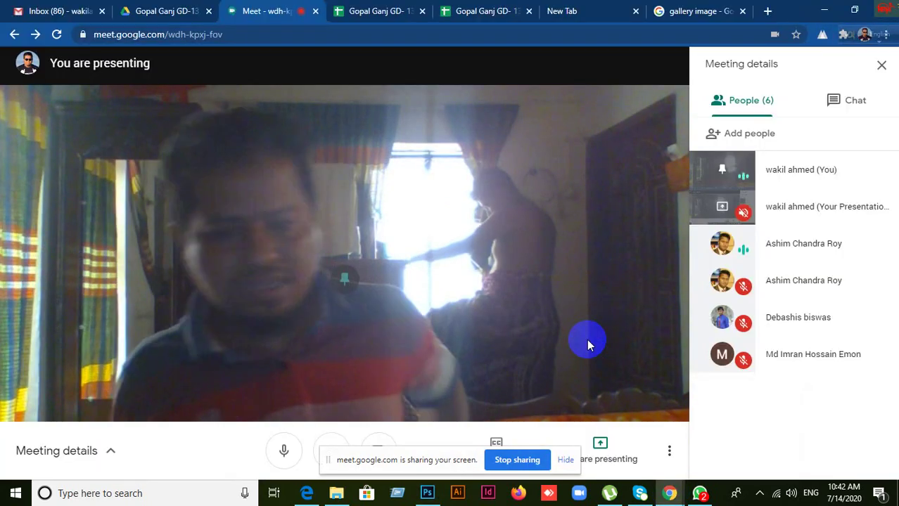
click(820, 9)
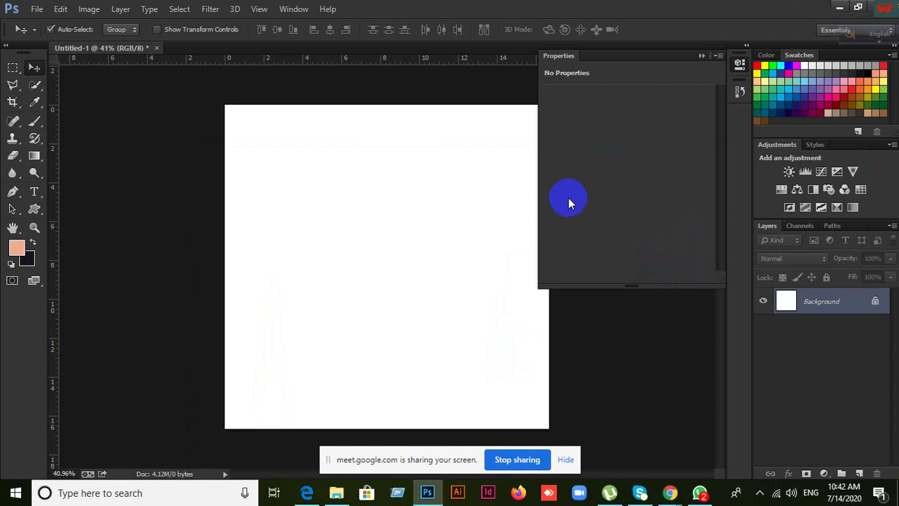
click(306, 494)
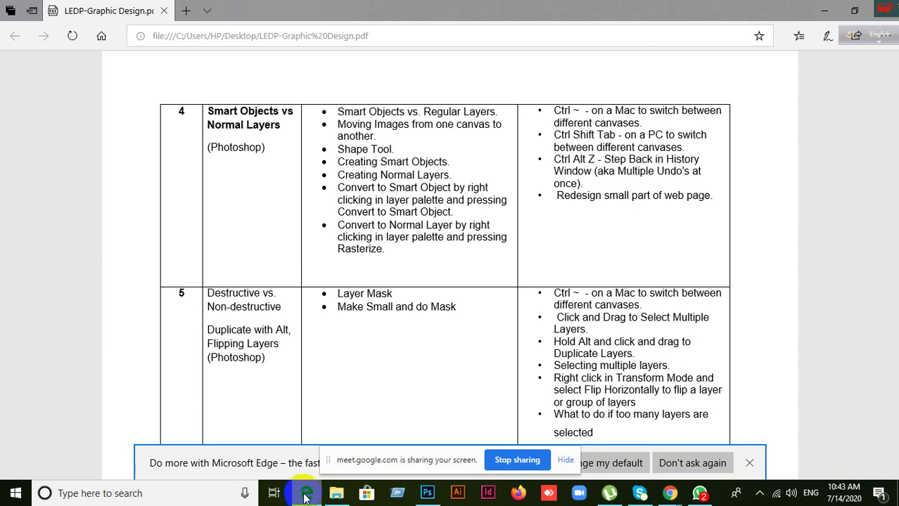
Return to Photoshop and draw a rectangle in the upper-left part of the canvas
click(426, 492)
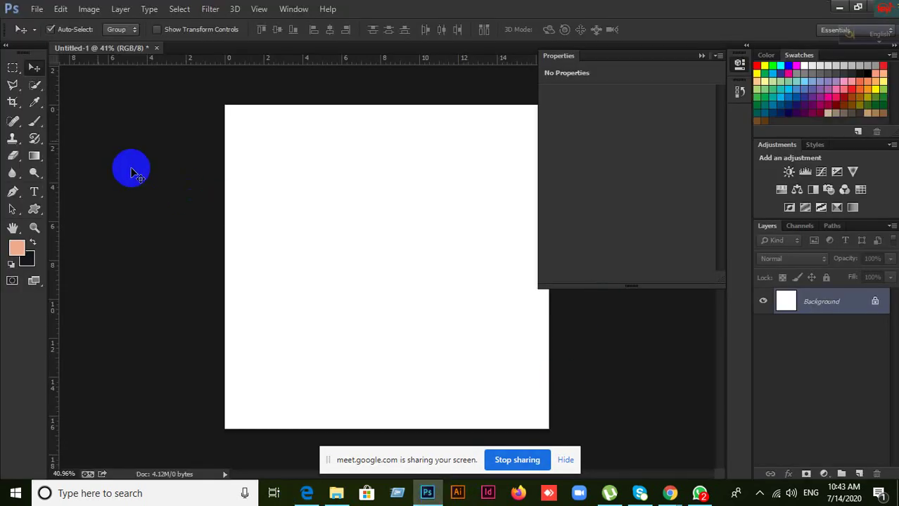
right_click(34, 209)
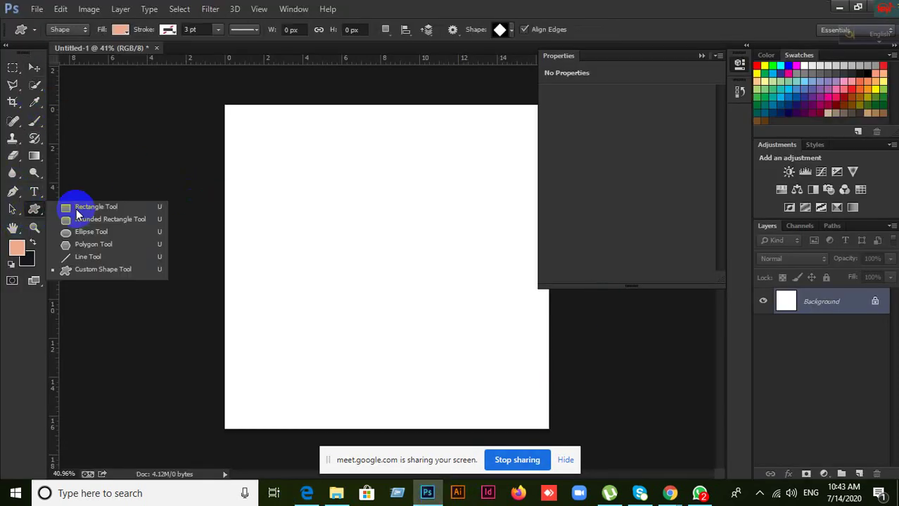
click(85, 207)
drag(293, 164, 419, 280)
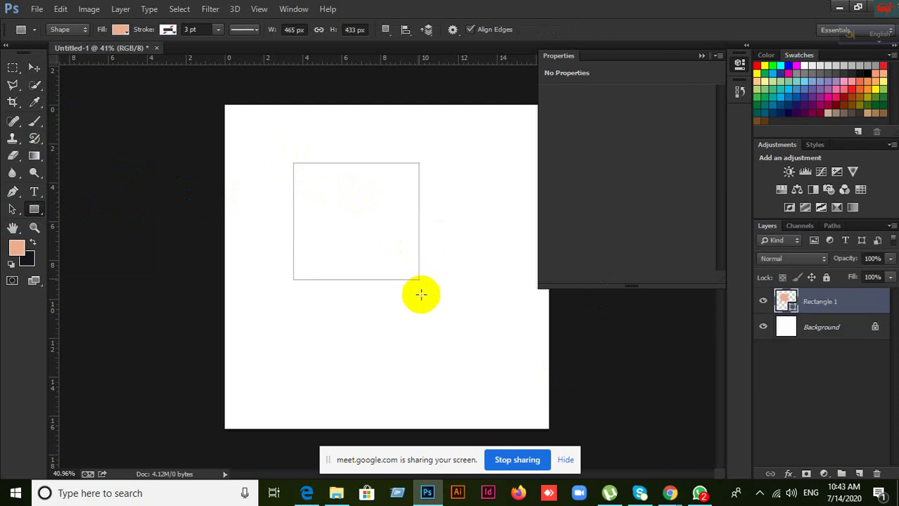
Convert Rectangle 1 to a smart object, then rasterize the layer
right_click(839, 311)
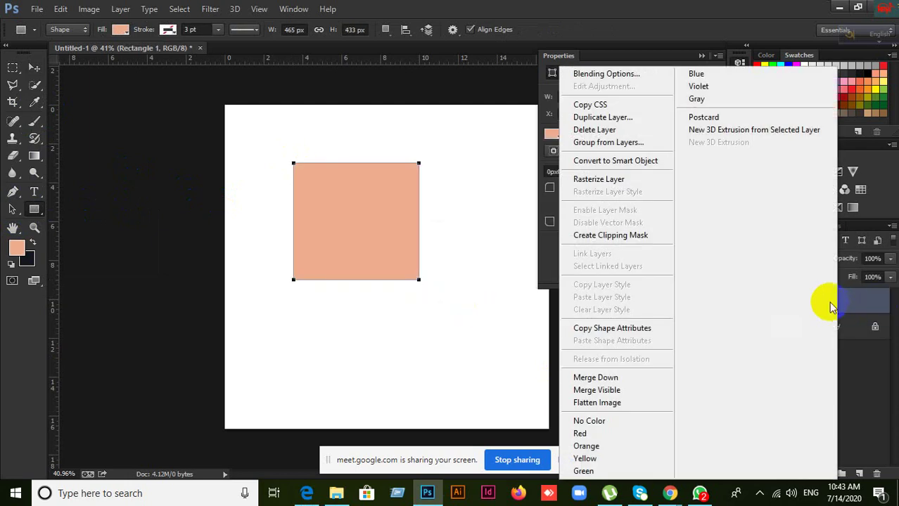
click(617, 161)
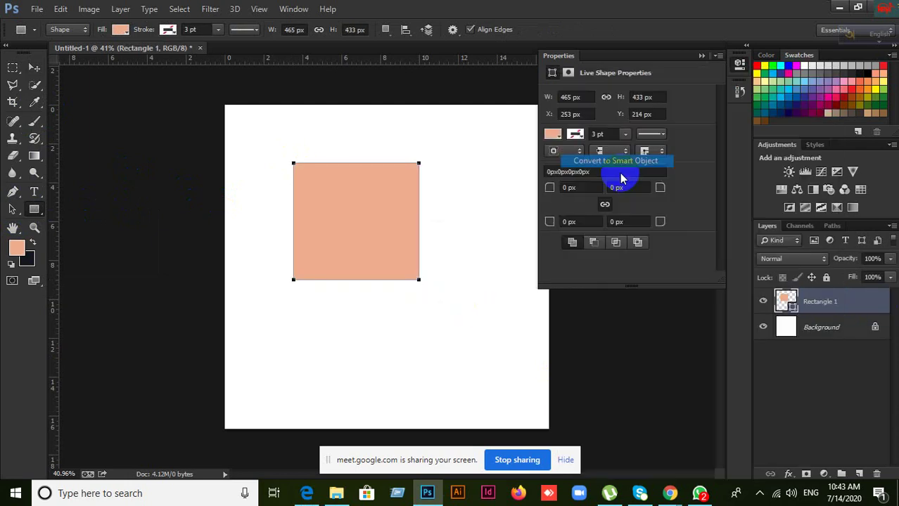
right_click(849, 304)
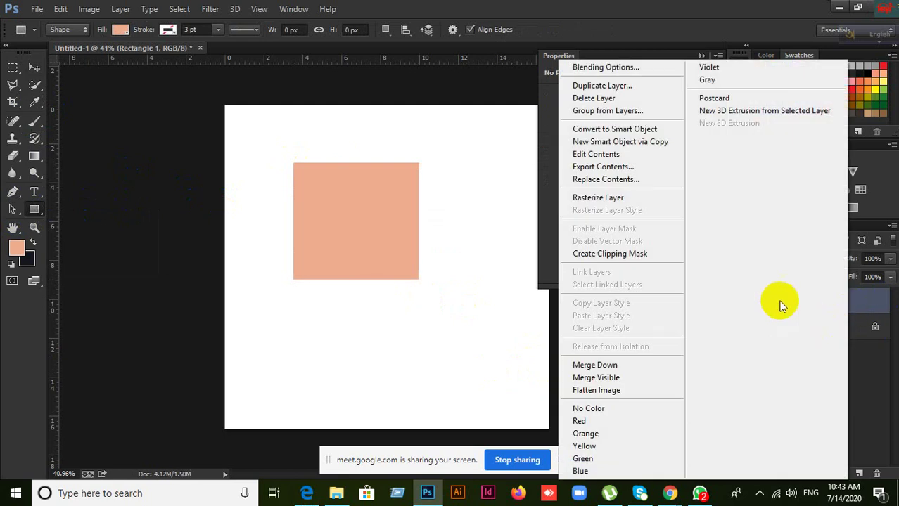
click(595, 199)
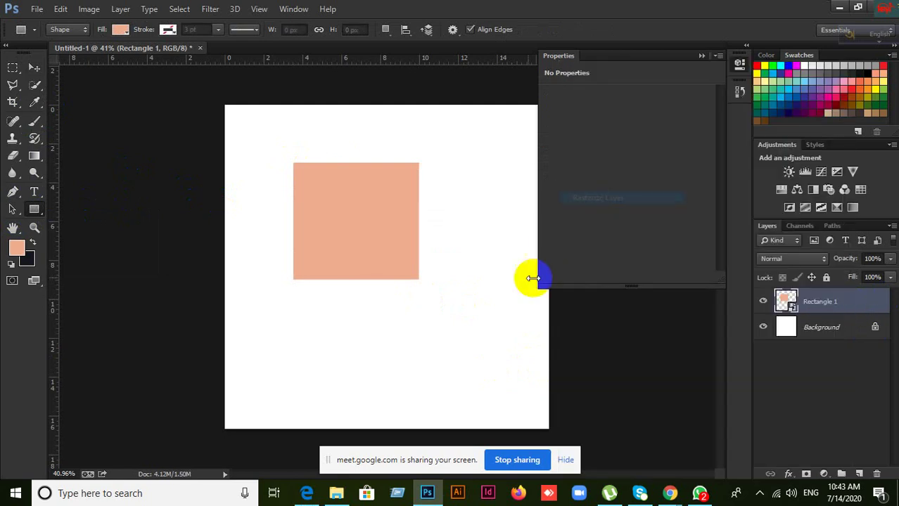
Review the lesson notes PDF, then return to Photoshop and remove the rectangle layer
click(307, 493)
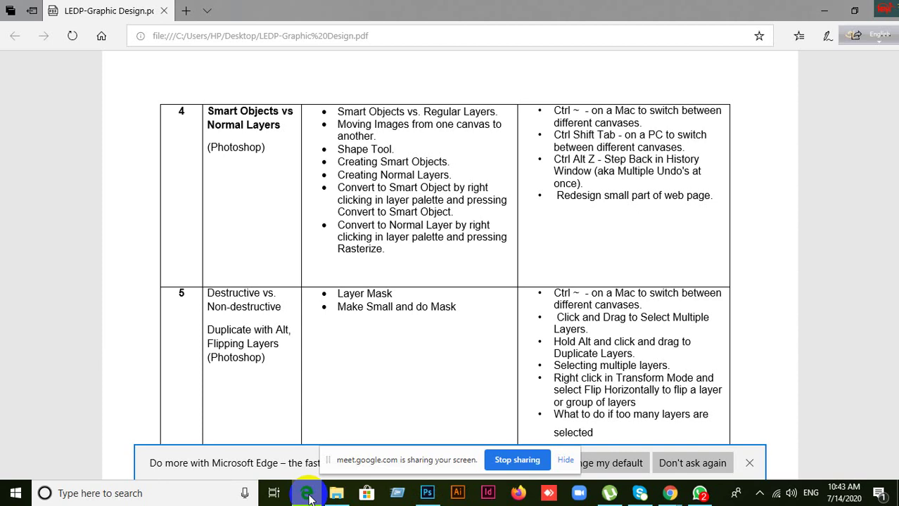
click(341, 412)
click(307, 493)
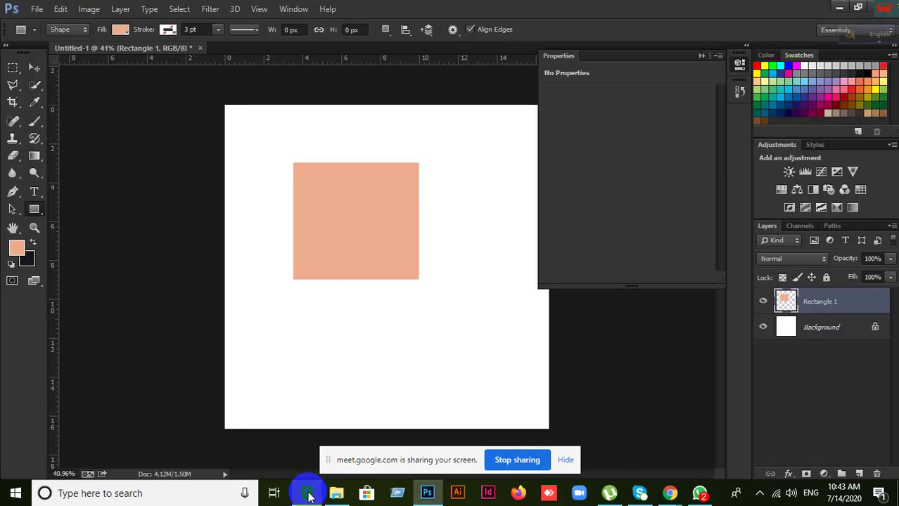
click(307, 494)
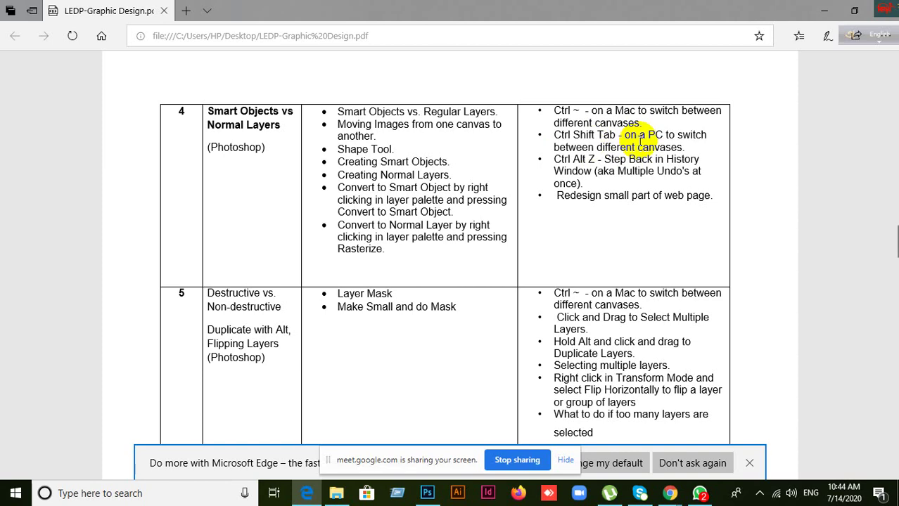
click(428, 492)
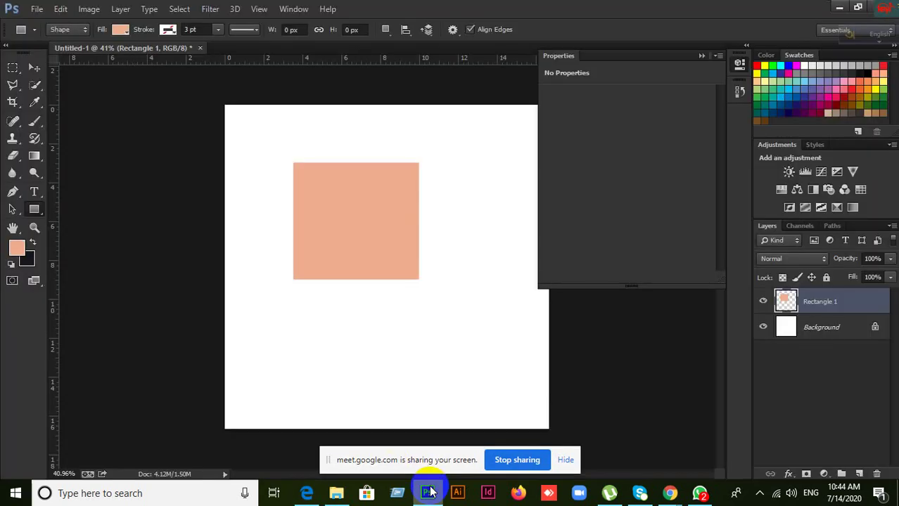
key(Delete)
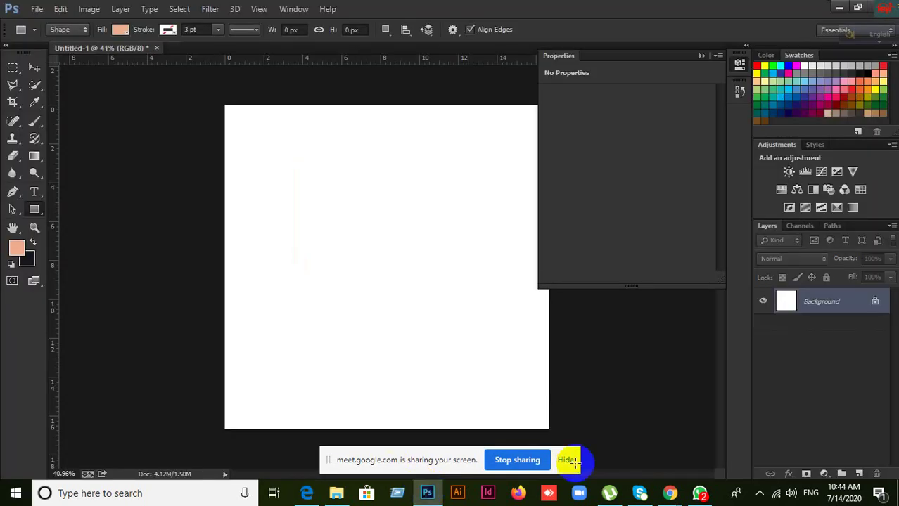
Create three new blank 1366 × 767 px documents, Untitled-2 to Untitled-4, then return to Untitled-1
click(35, 66)
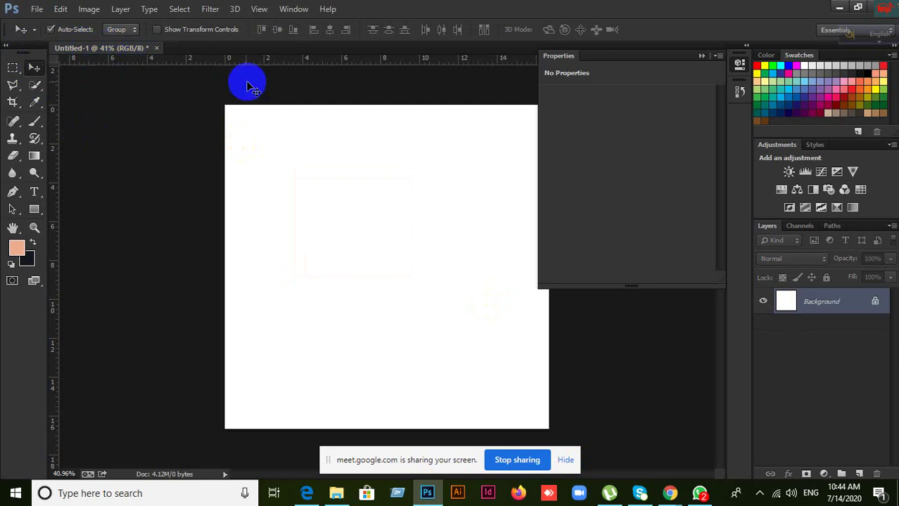
click(34, 9)
click(42, 25)
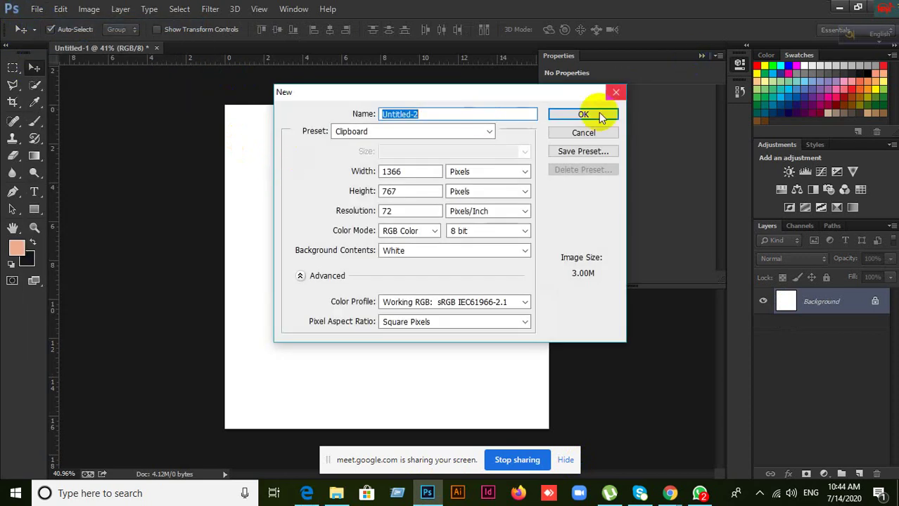
click(598, 115)
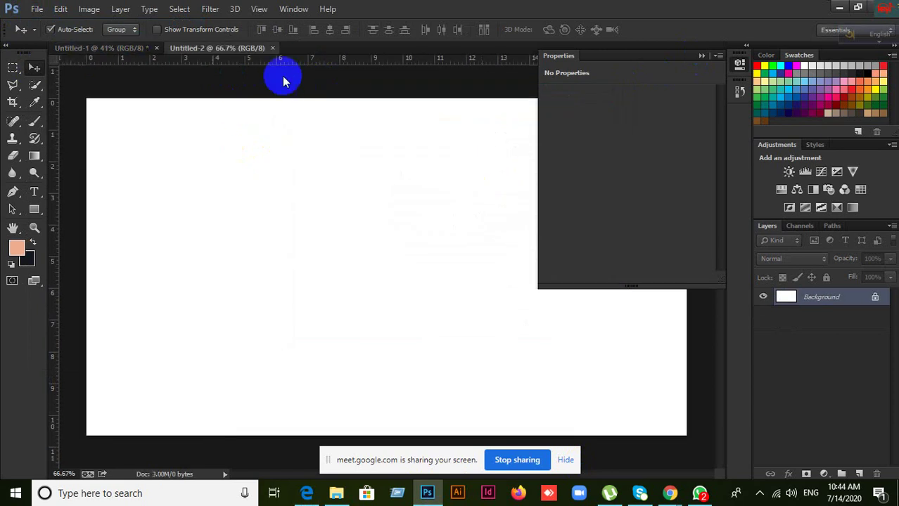
click(35, 8)
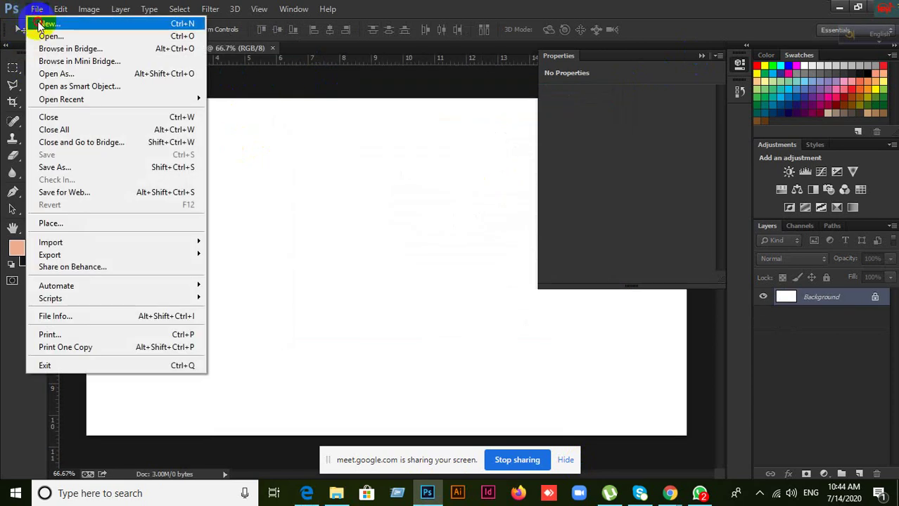
click(41, 25)
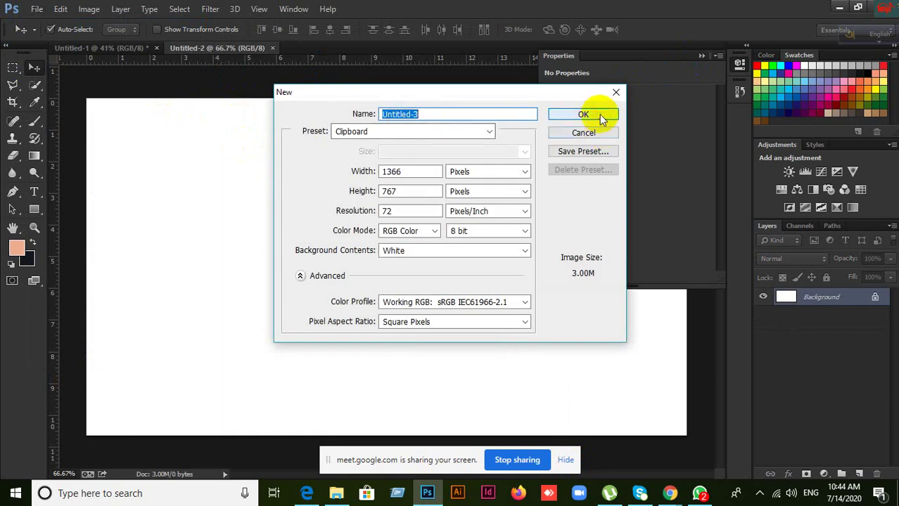
click(583, 115)
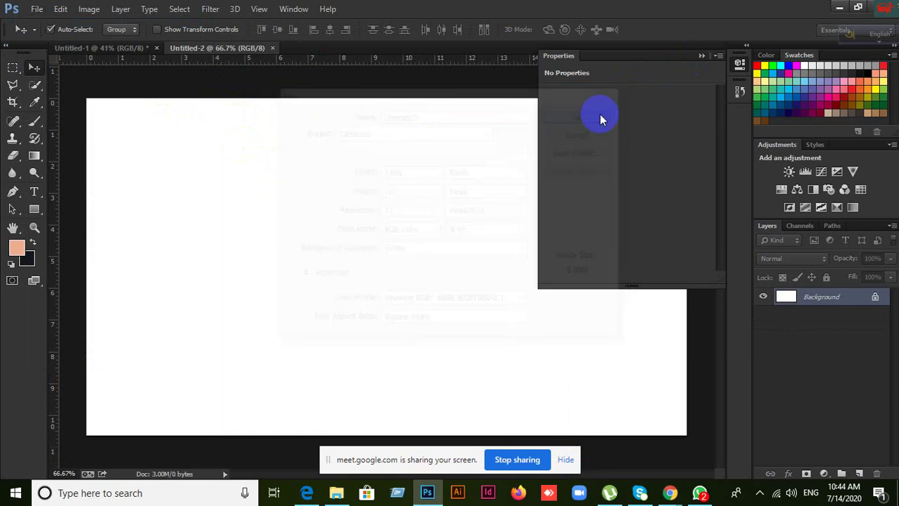
click(39, 10)
click(41, 25)
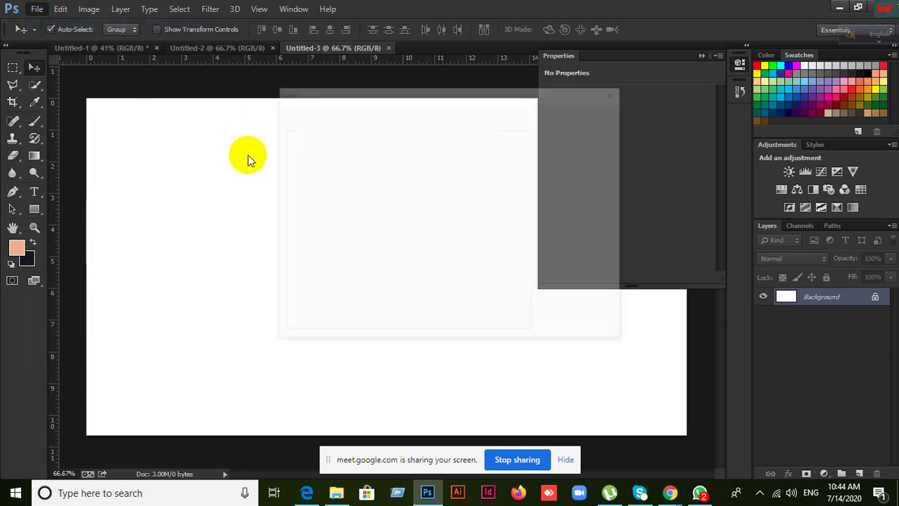
click(569, 117)
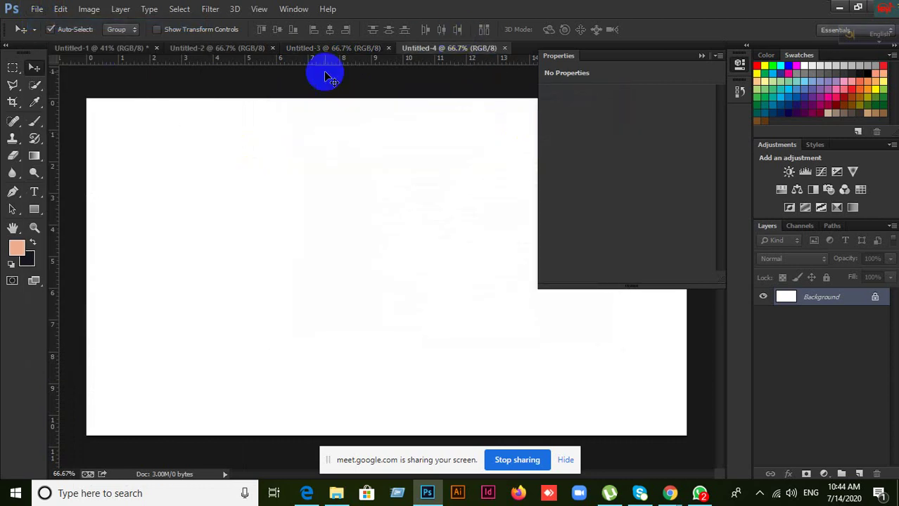
click(115, 48)
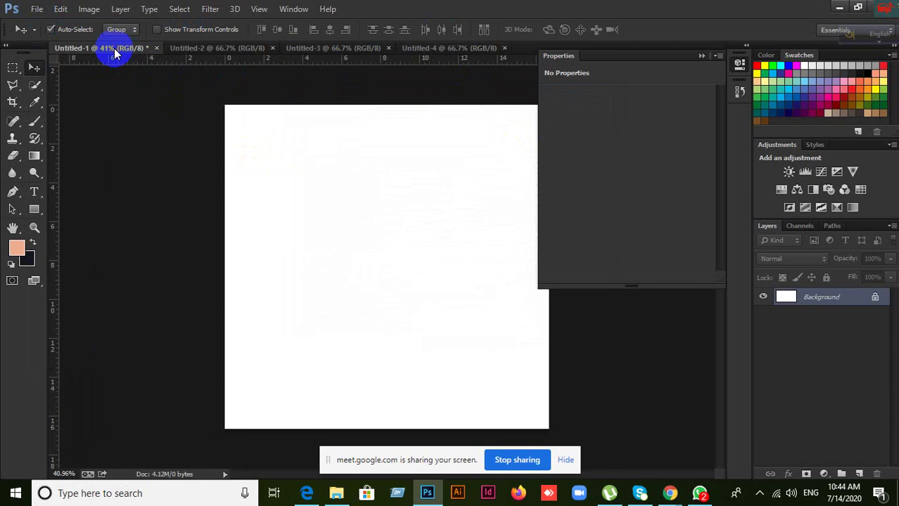
Draw a rectangle in the upper left of the Untitled-1 canvas
click(34, 209)
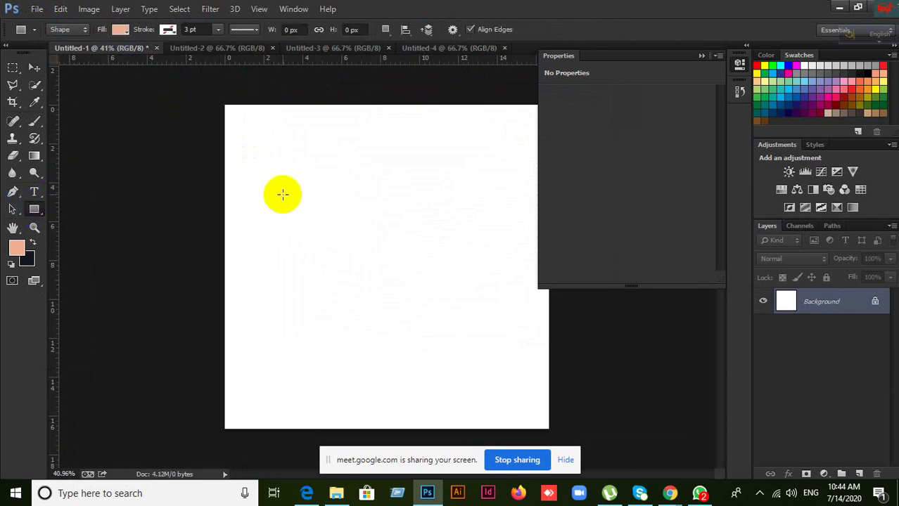
drag(282, 194, 369, 255)
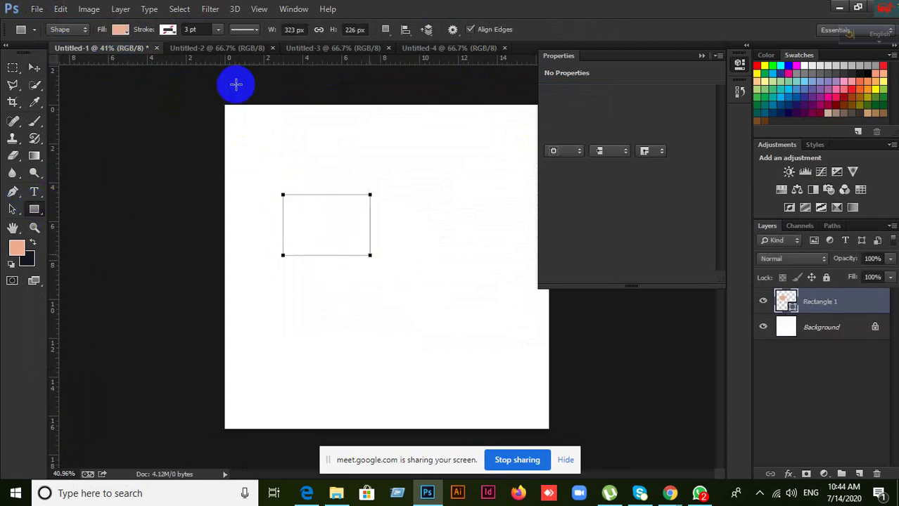
right_click(235, 83)
click(230, 55)
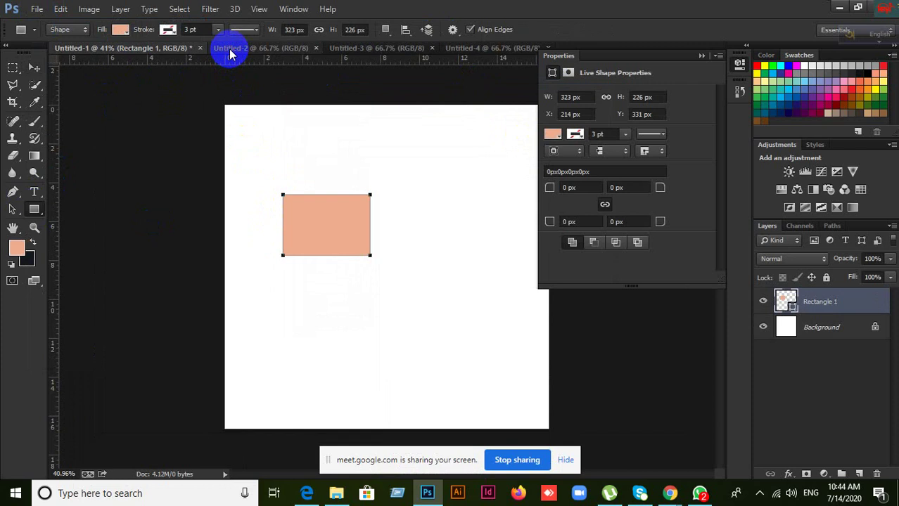
Draw a rectangle in Untitled-2 and fill it with purple 605ca8
click(245, 50)
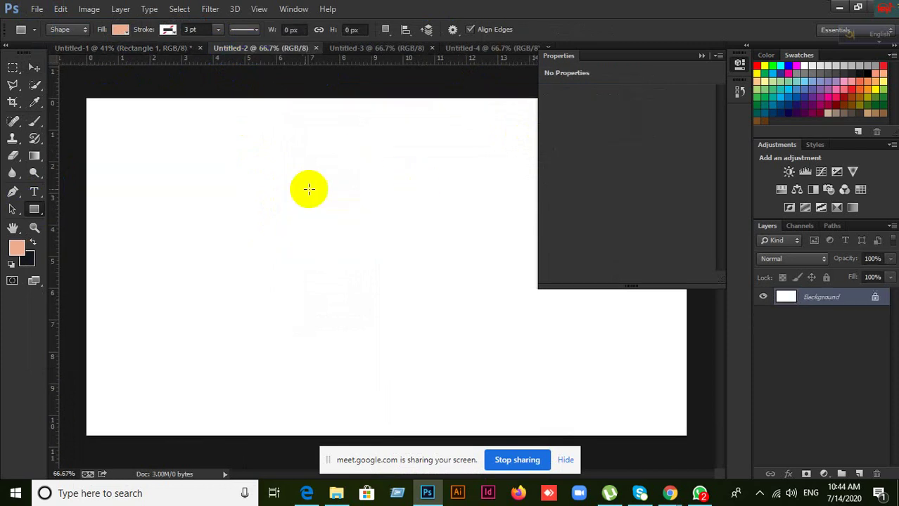
drag(257, 188, 355, 294)
right_click(349, 299)
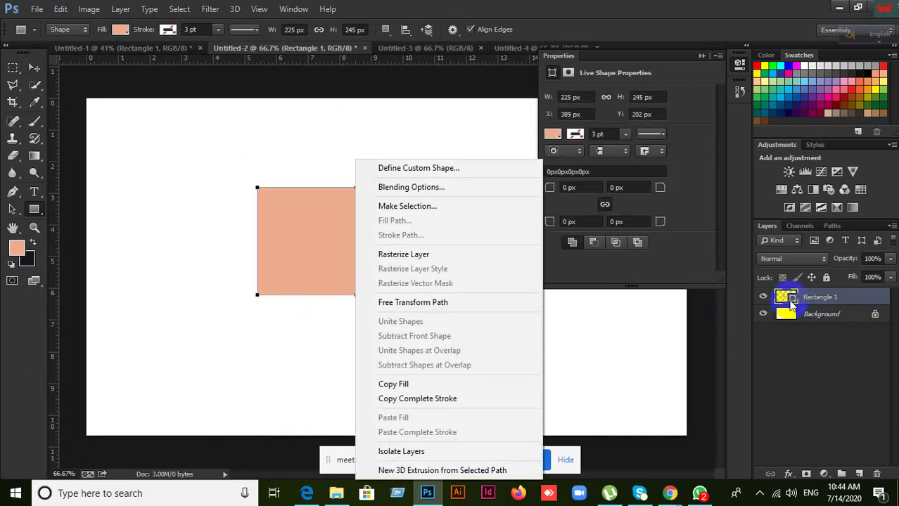
click(793, 303)
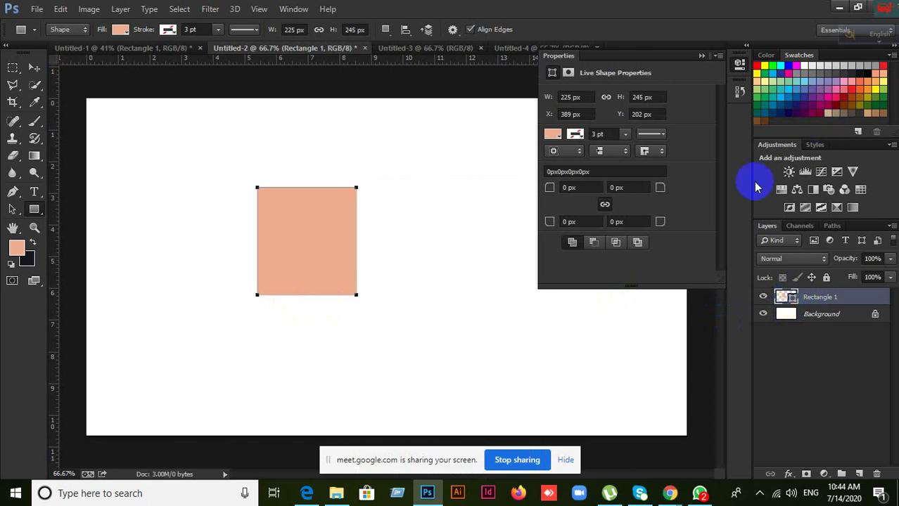
double_click(792, 298)
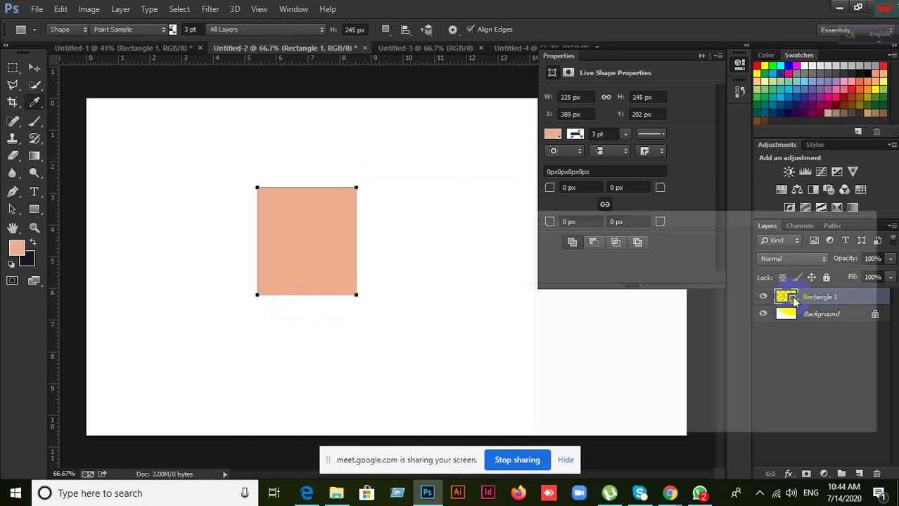
click(816, 85)
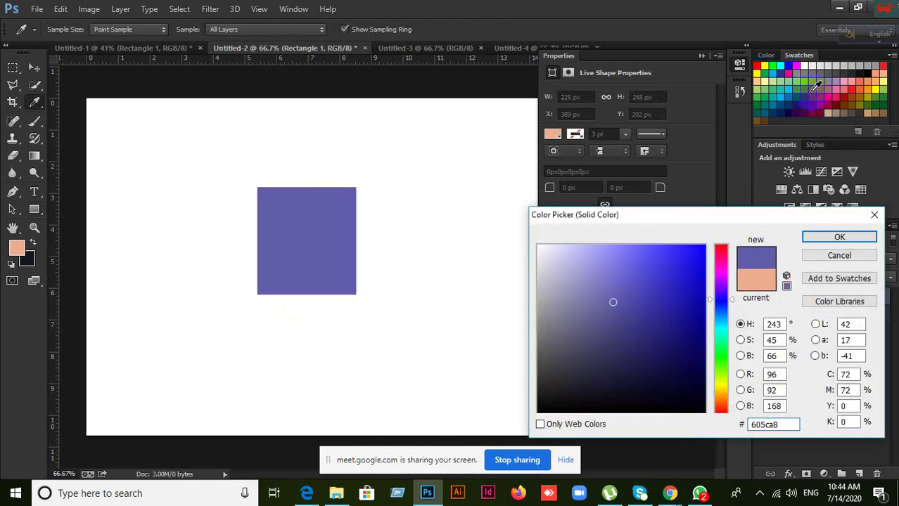
click(836, 237)
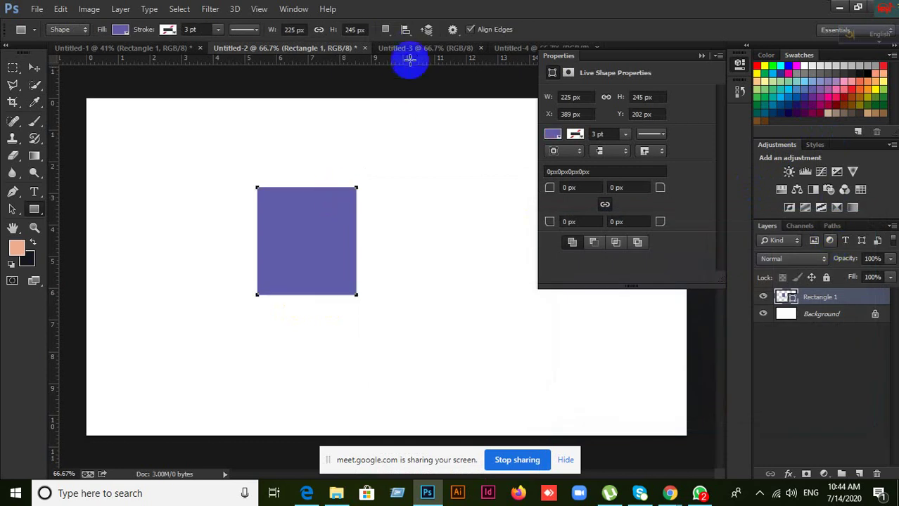
Draw a large 584 × 417 px rectangle in Untitled-3 and fill it with dark crimson 7a0026
click(409, 51)
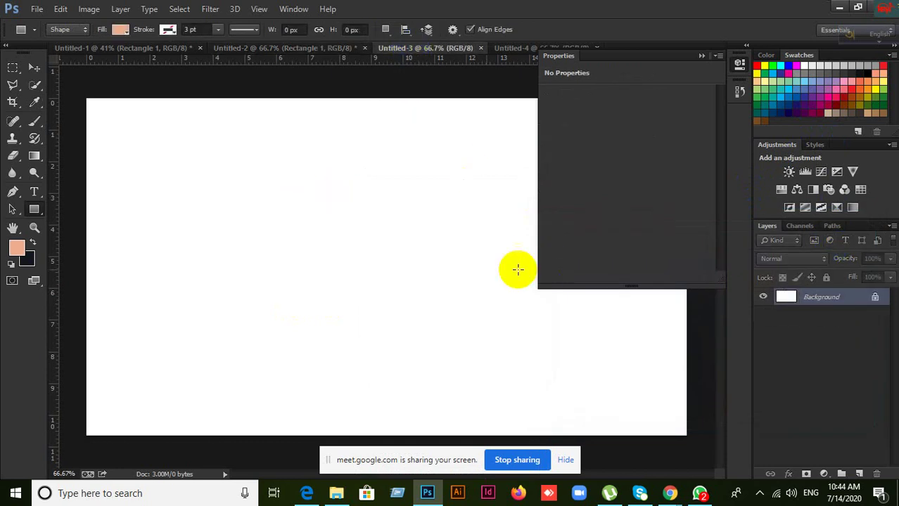
drag(174, 160, 429, 341)
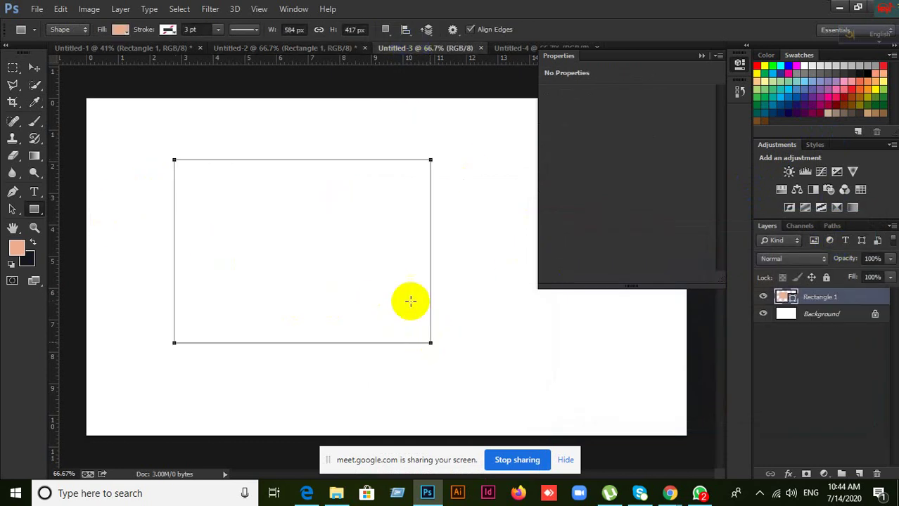
right_click(398, 297)
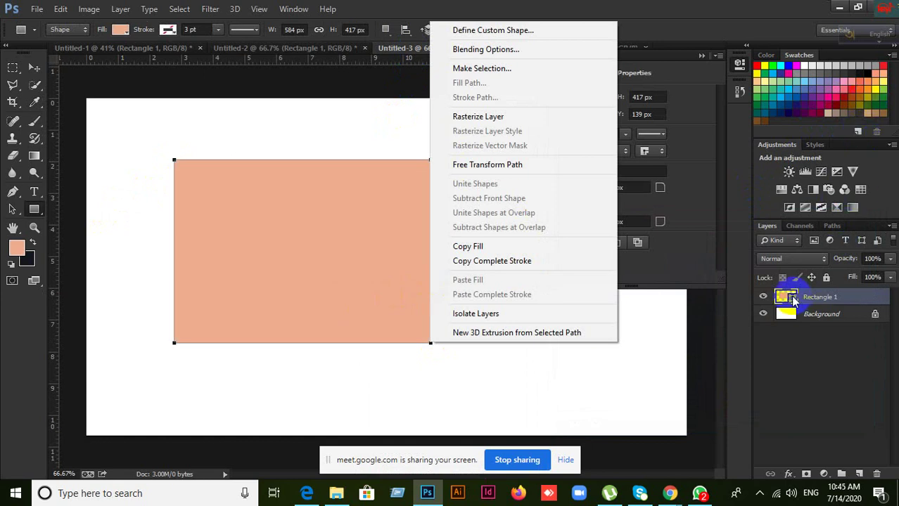
click(792, 298)
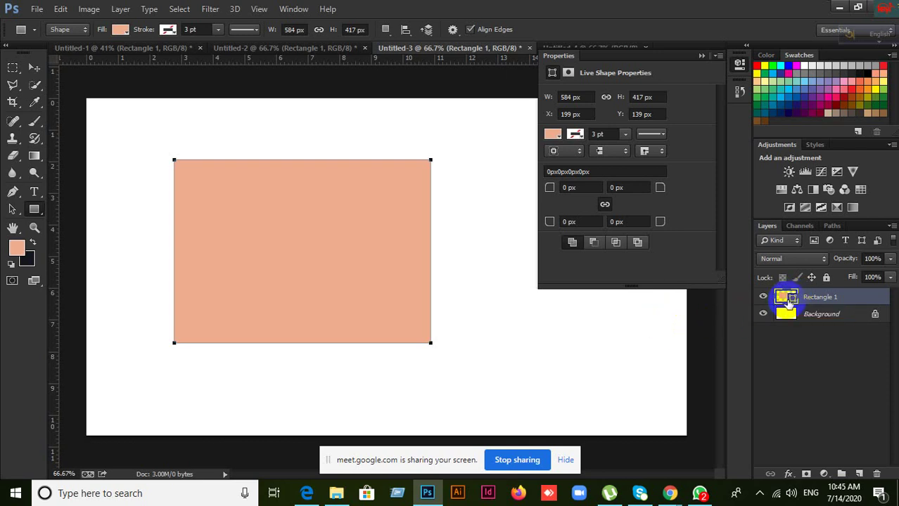
double_click(792, 298)
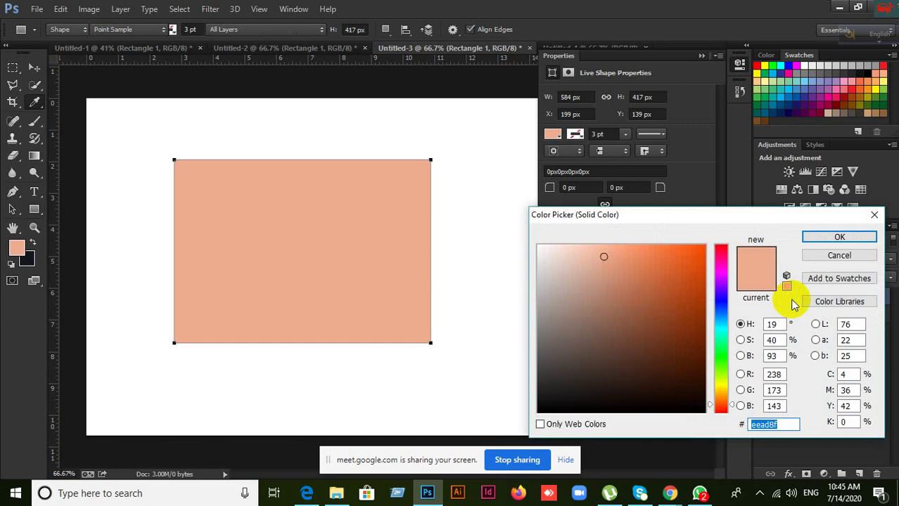
click(817, 109)
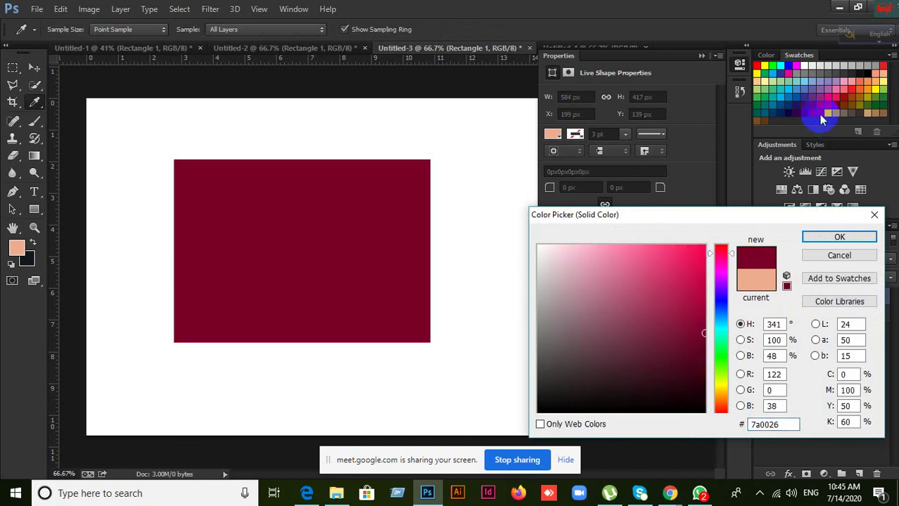
click(838, 236)
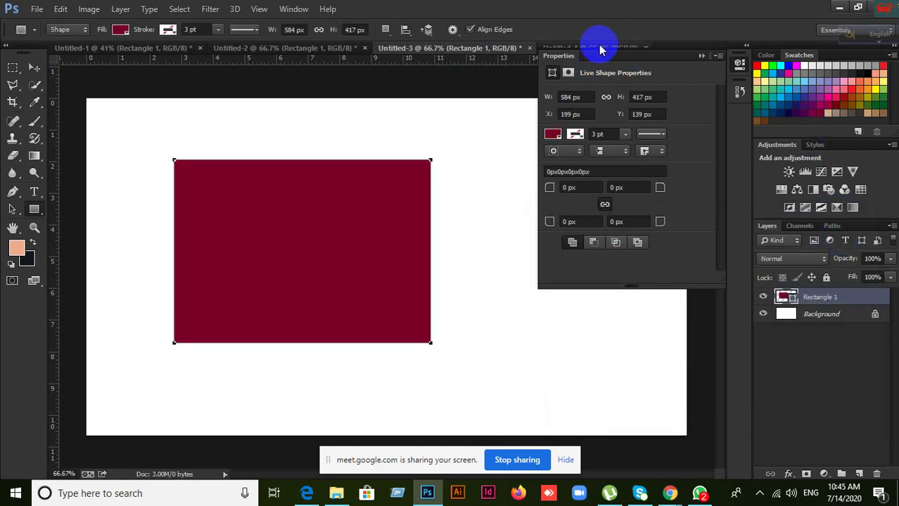
Delete the rectangle in Untitled-4, close that document, and return to Untitled-1 with the Move tool
key(Return)
key(Delete)
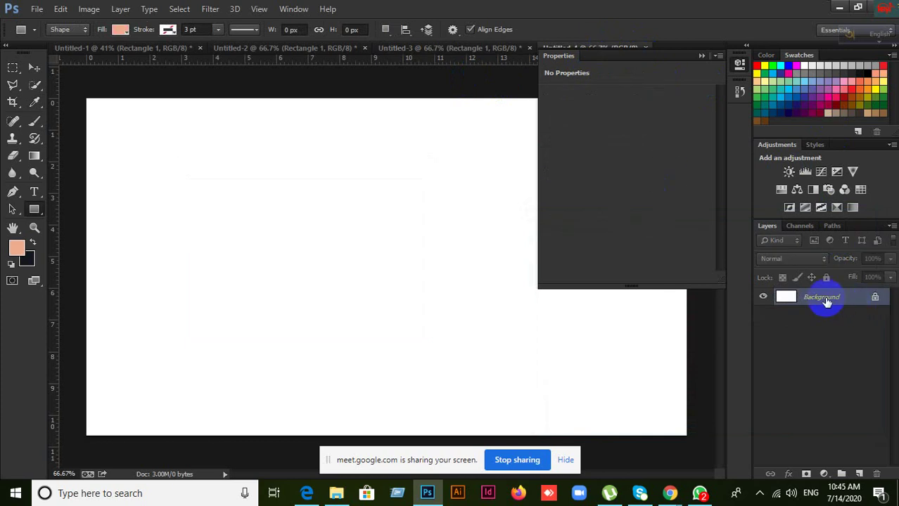
click(644, 47)
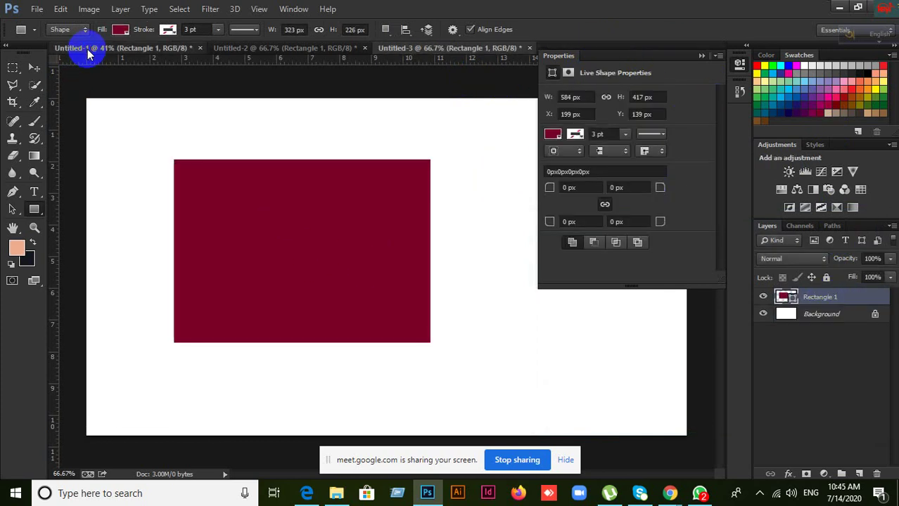
click(88, 50)
click(33, 68)
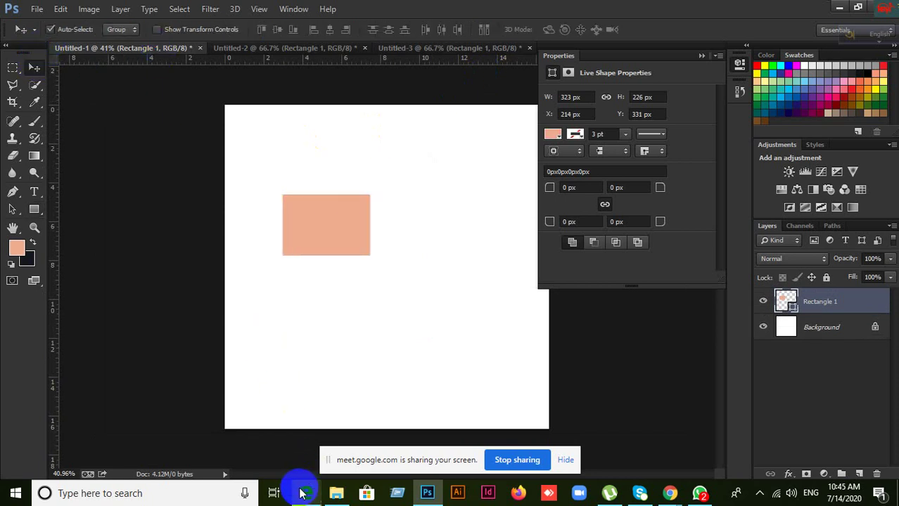
Glance at the course PDF, then cycle through Untitled-1, -2 and -3 using Ctrl+Tab and the tabs
click(303, 494)
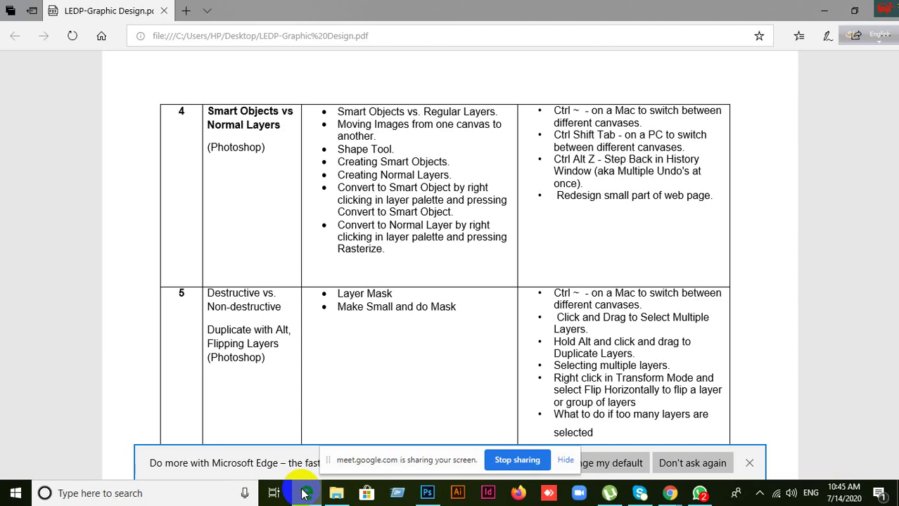
click(304, 494)
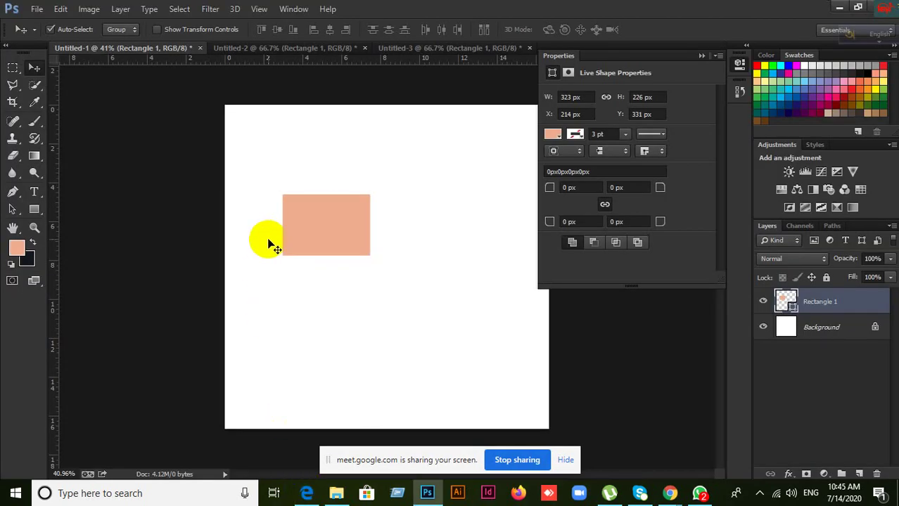
key(ctrl+shift+Tab)
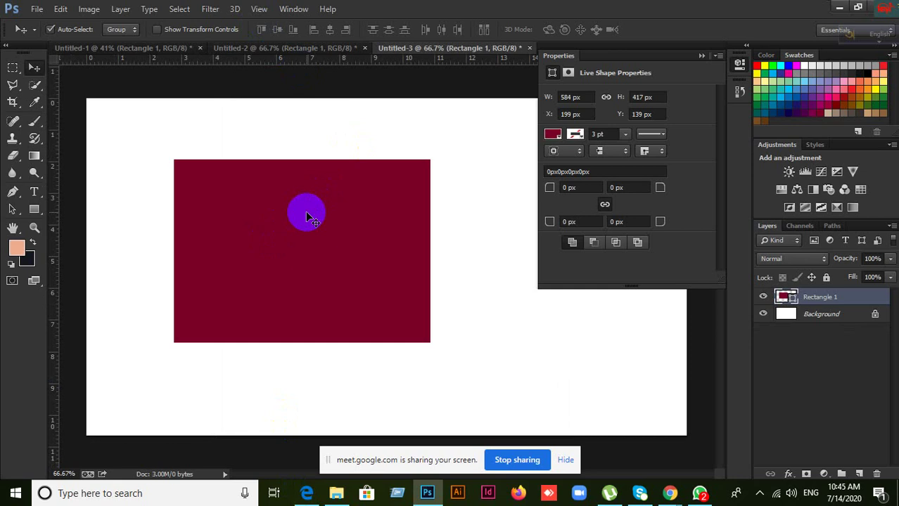
key(ctrl+shift+Tab)
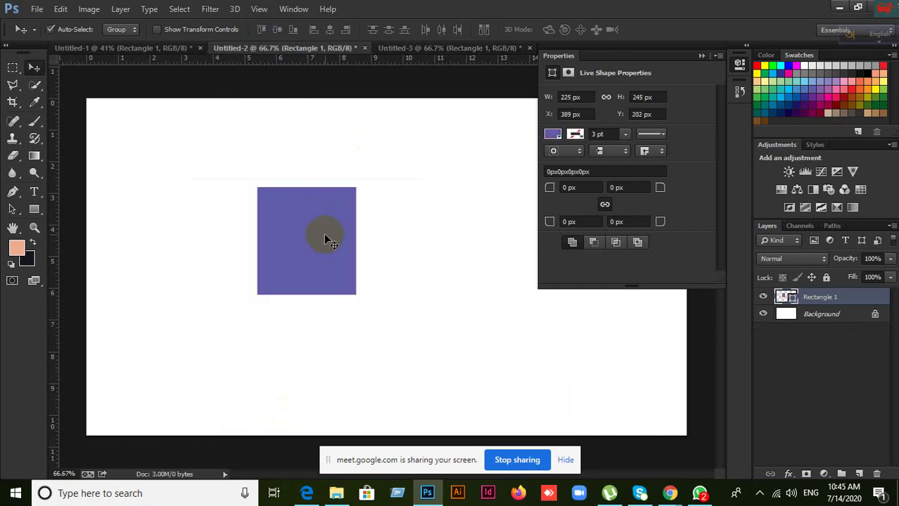
key(ctrl+shift+Tab)
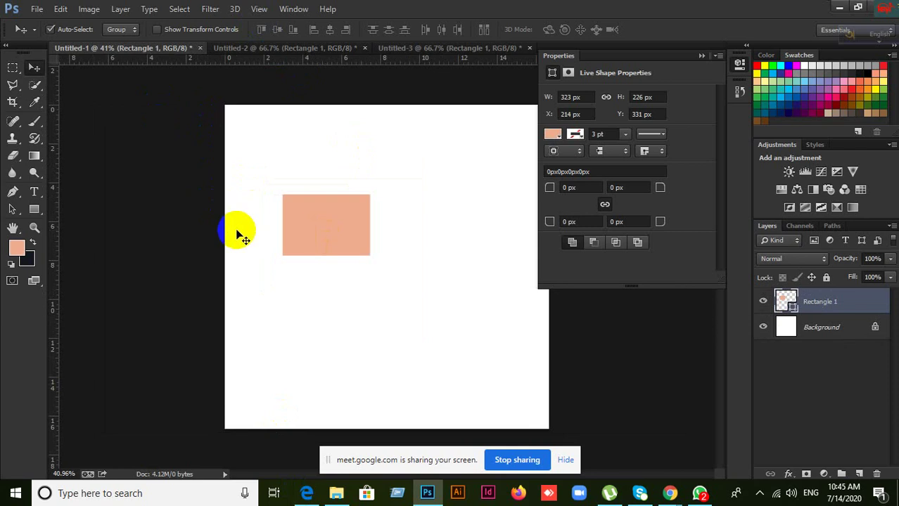
key(ctrl+Tab)
key(ctrl+Tab)
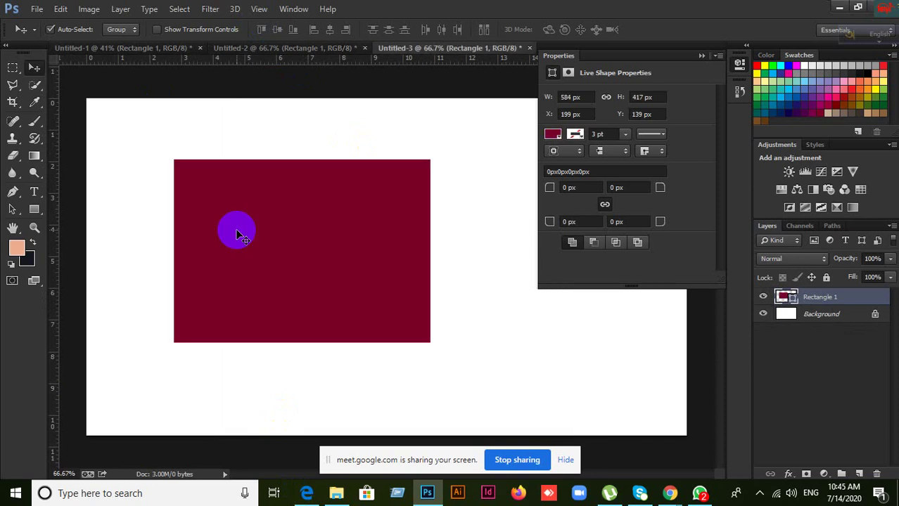
key(ctrl+Tab)
key(ctrl+Tab)
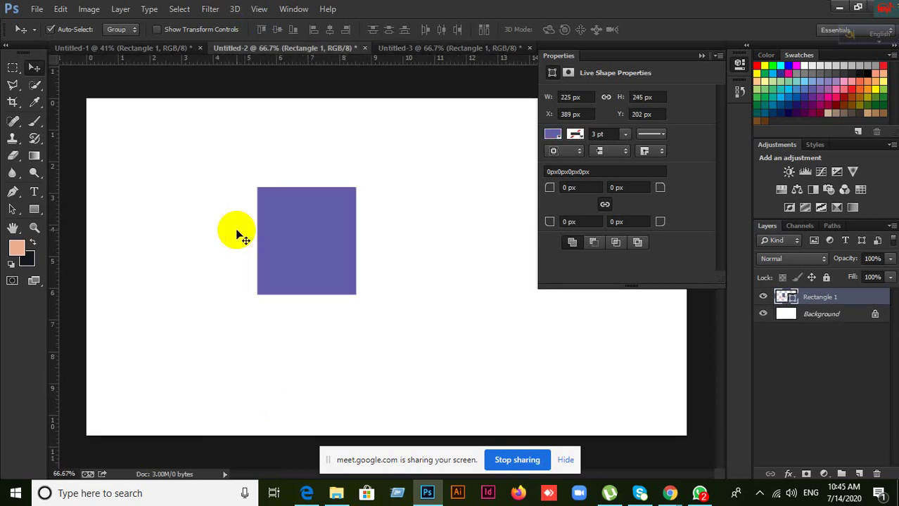
click(434, 50)
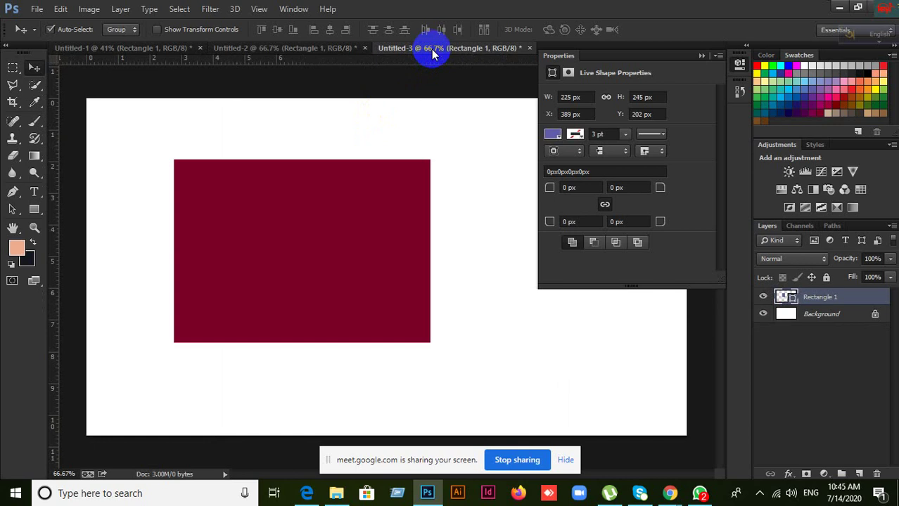
click(331, 48)
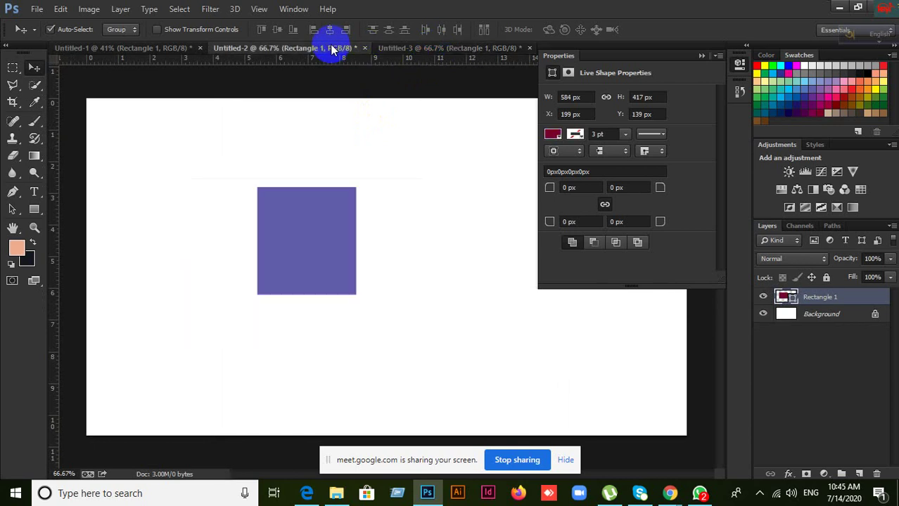
click(169, 49)
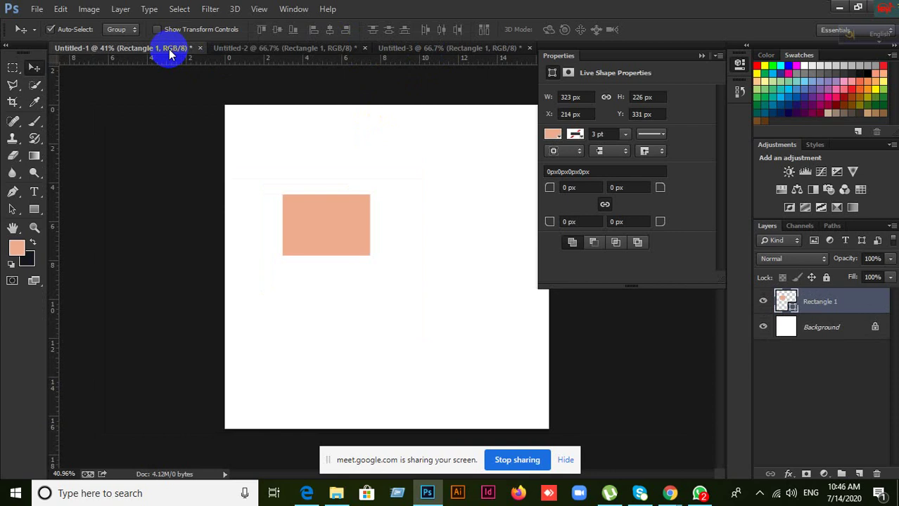
click(281, 48)
Close Untitled-2 and Untitled-3 without saving, then bring the course PDF forward
click(364, 47)
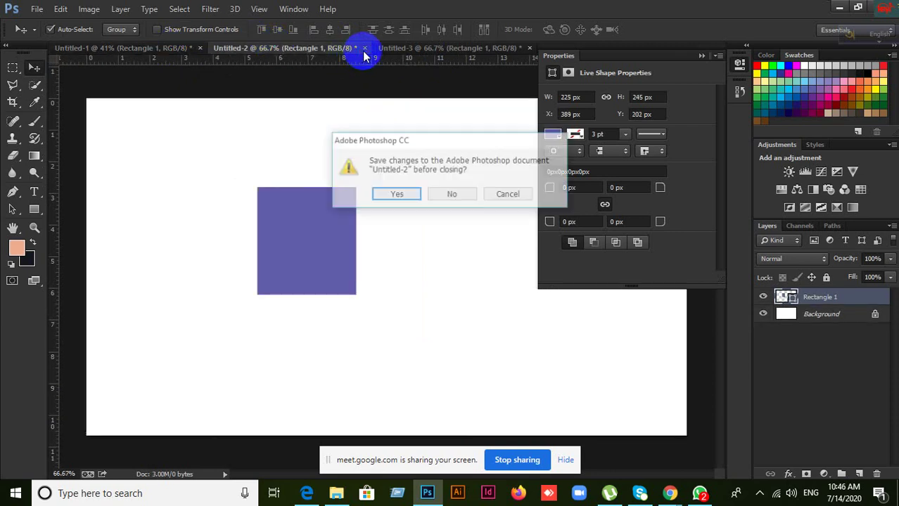
click(452, 192)
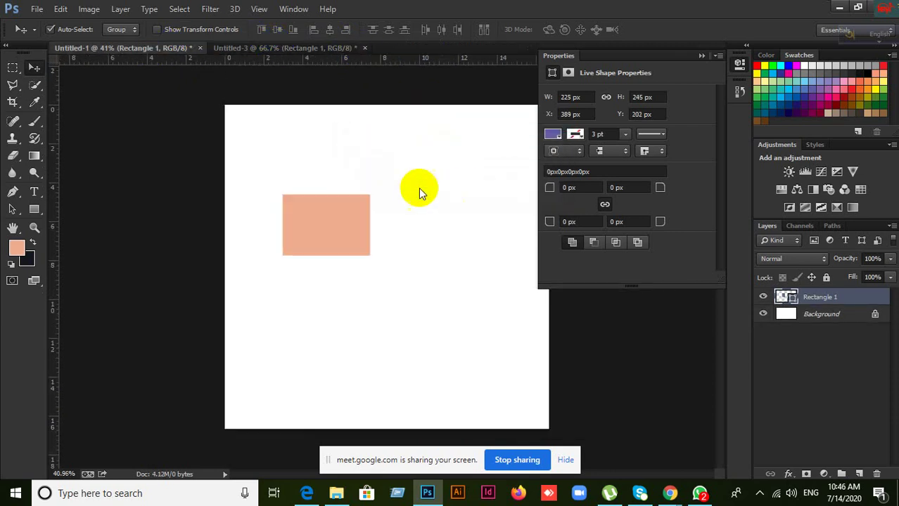
click(286, 48)
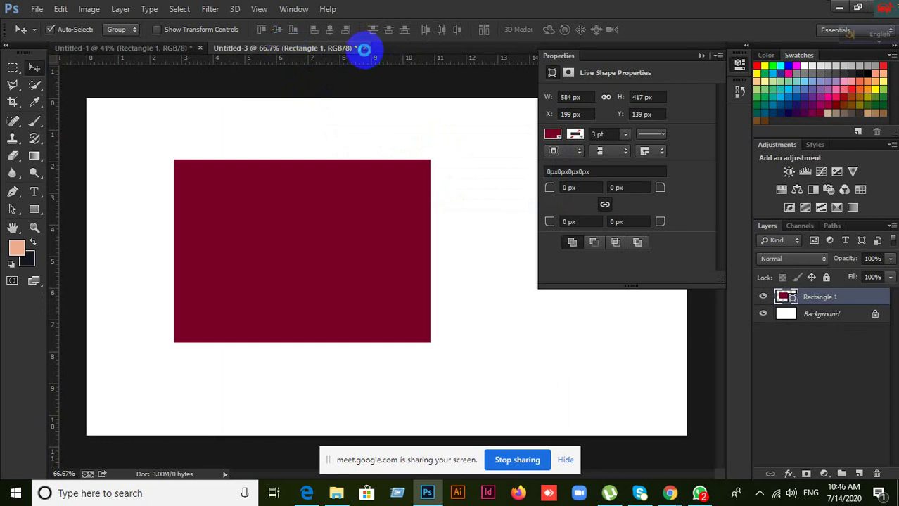
click(364, 48)
click(452, 195)
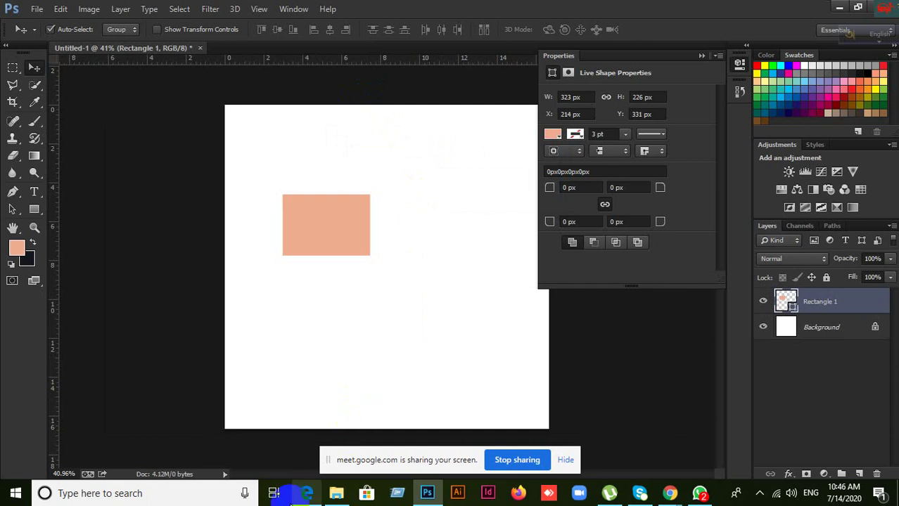
click(306, 495)
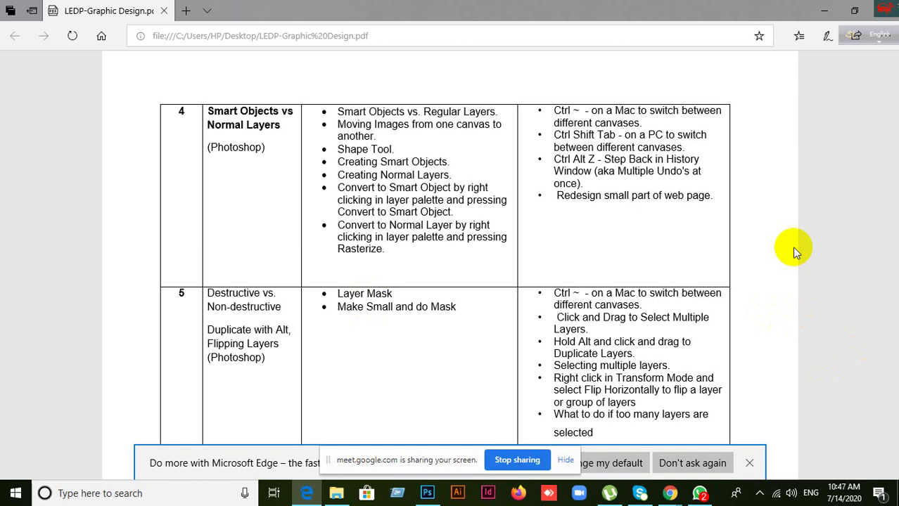
Minimise the PDF, delete the peach Rectangle 1 layer from Untitled-1, and open the File menu
click(825, 10)
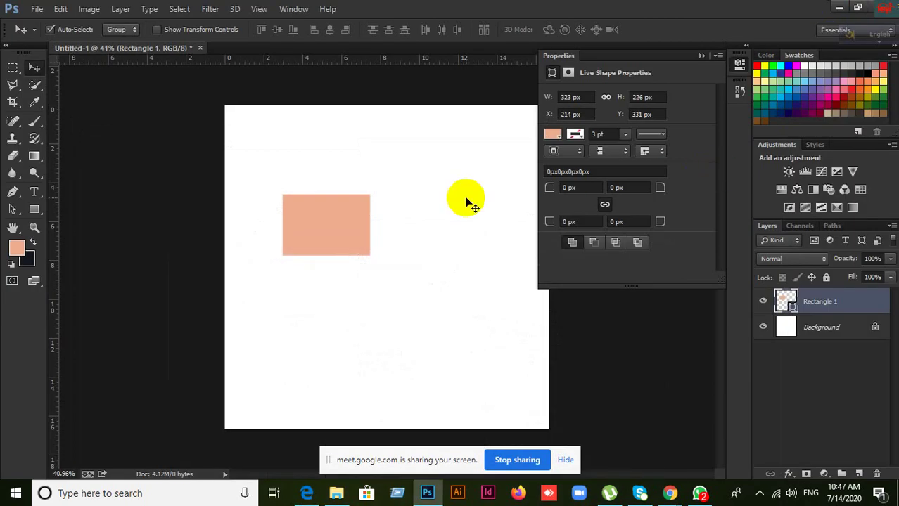
key(Delete)
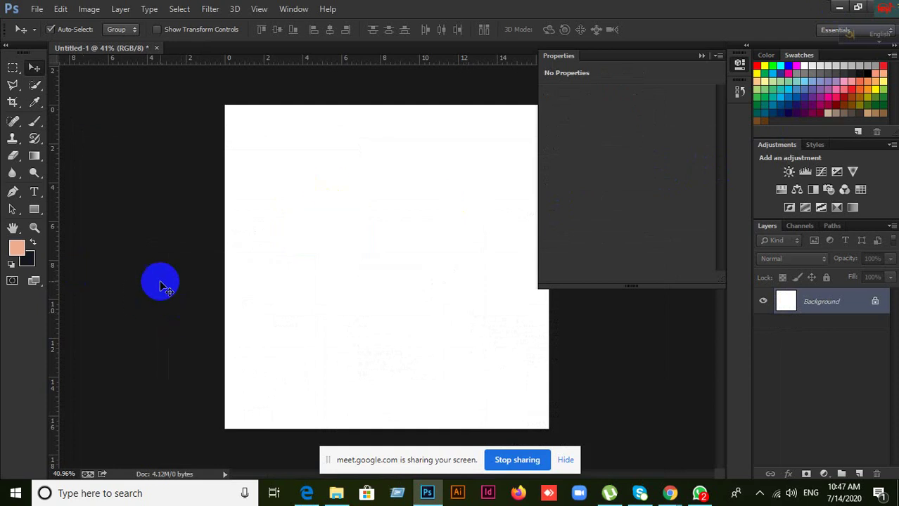
click(36, 8)
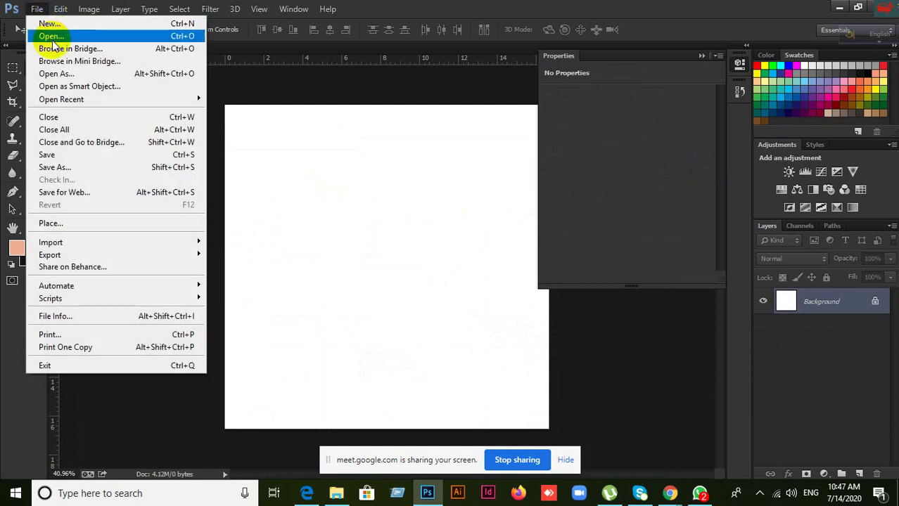
Open Copper Contact Us.png from the Desktop as a new document
click(49, 36)
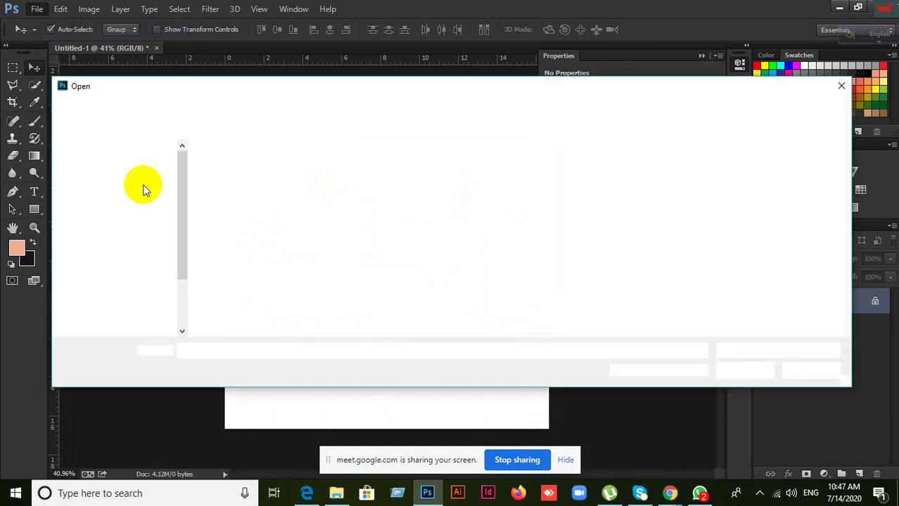
scroll(357, 252, down, 3)
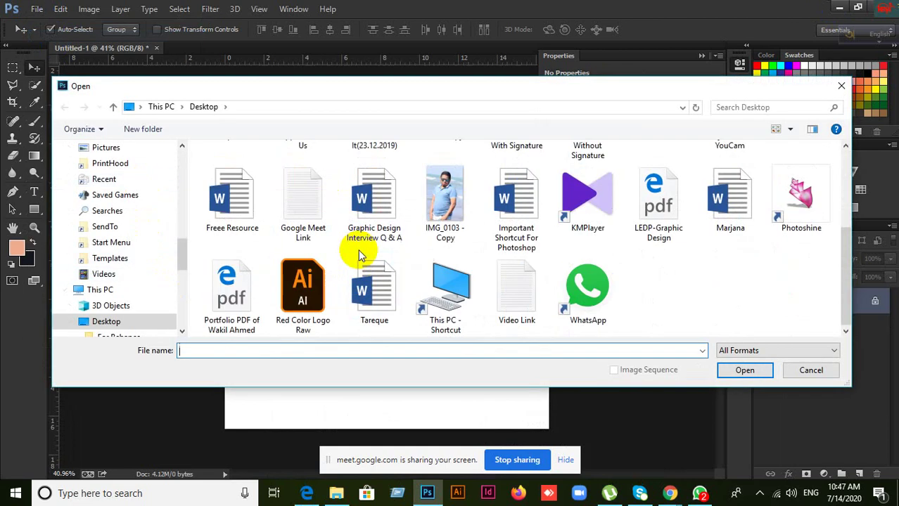
scroll(353, 249, up, 3)
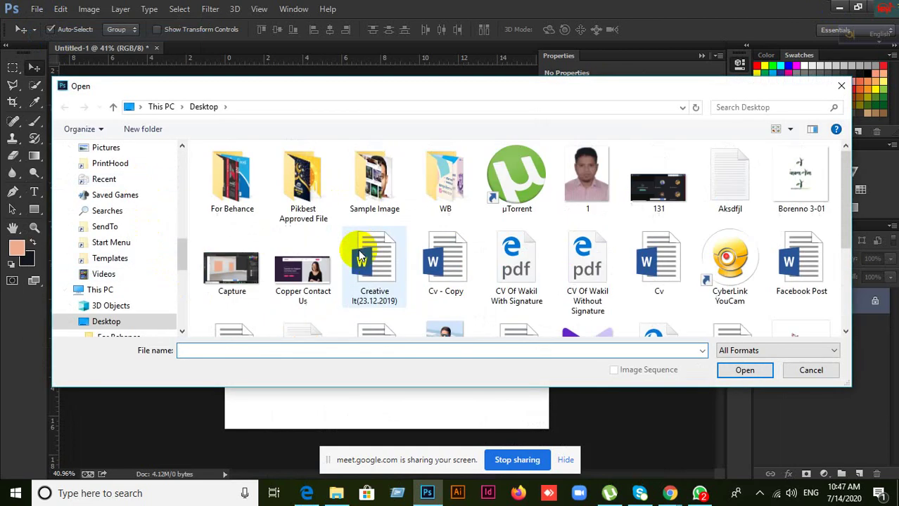
click(296, 286)
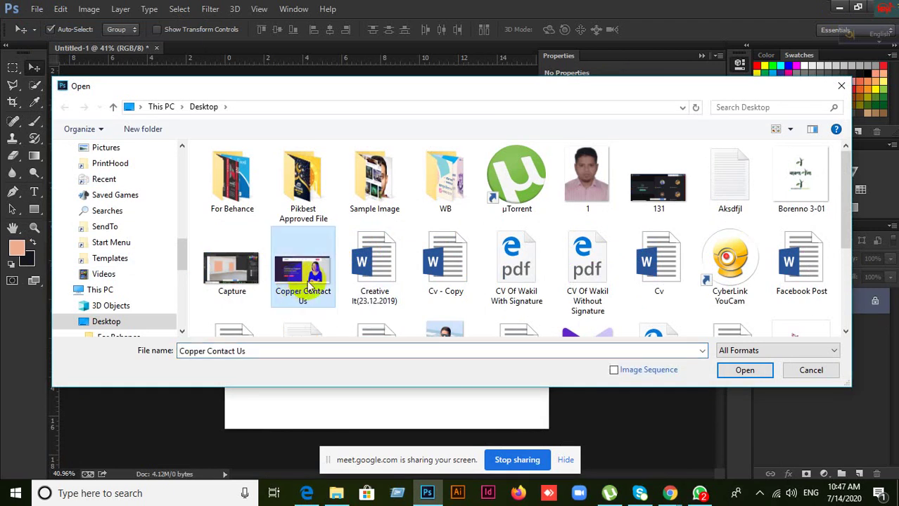
click(743, 370)
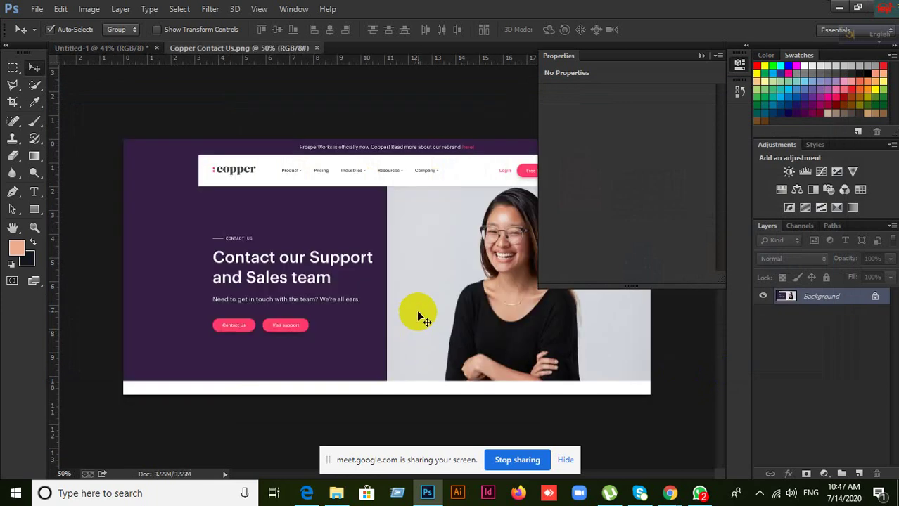
Zoom the screenshot to fit and collapse the Properties panel to reveal its right side
scroll(417, 310, down, 3)
scroll(417, 310, up, 3)
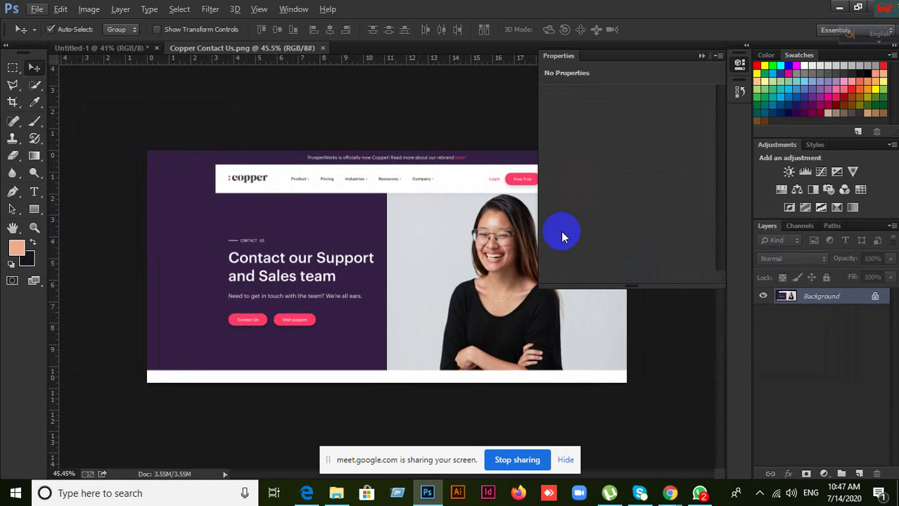
click(706, 56)
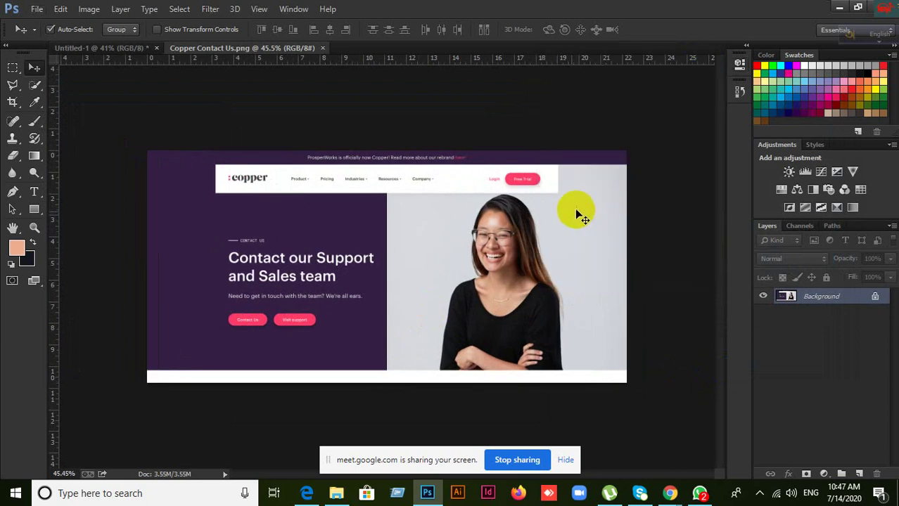
scroll(571, 218, up, 1)
scroll(571, 217, up, 1)
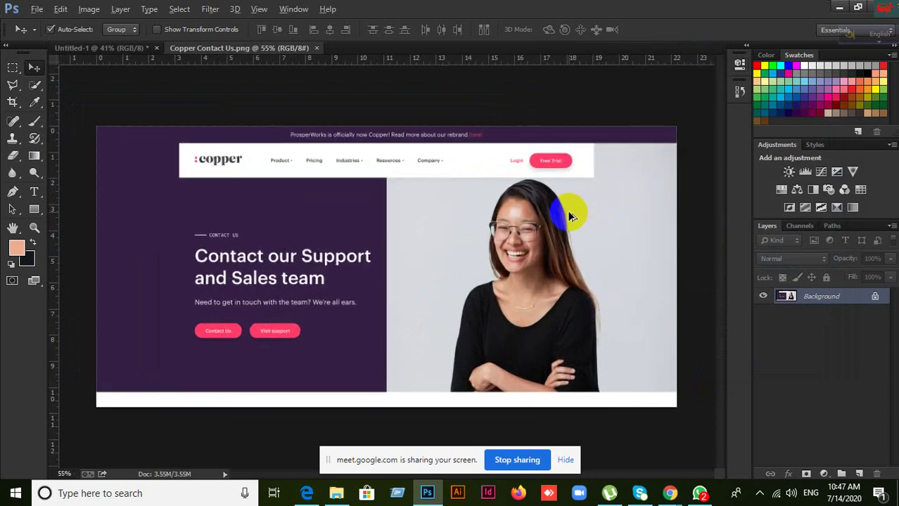
scroll(571, 214, up, 2)
scroll(572, 209, down, 2)
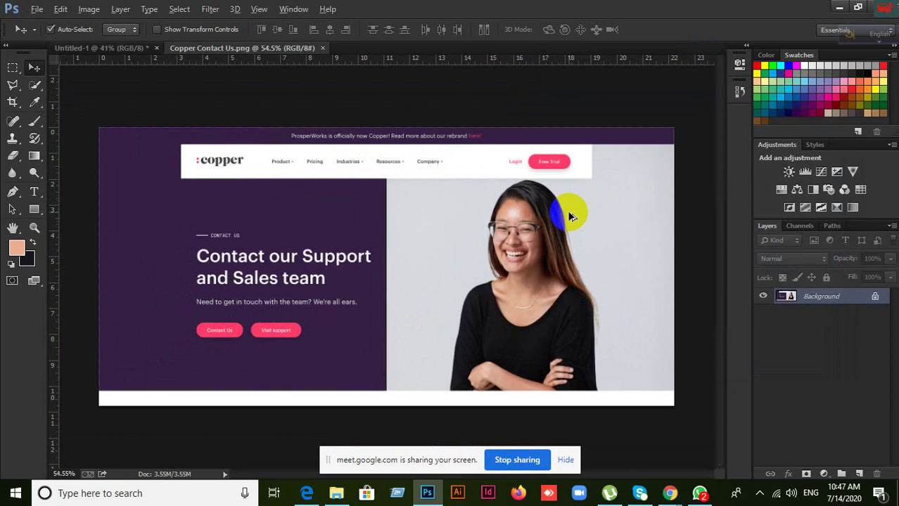
click(110, 492)
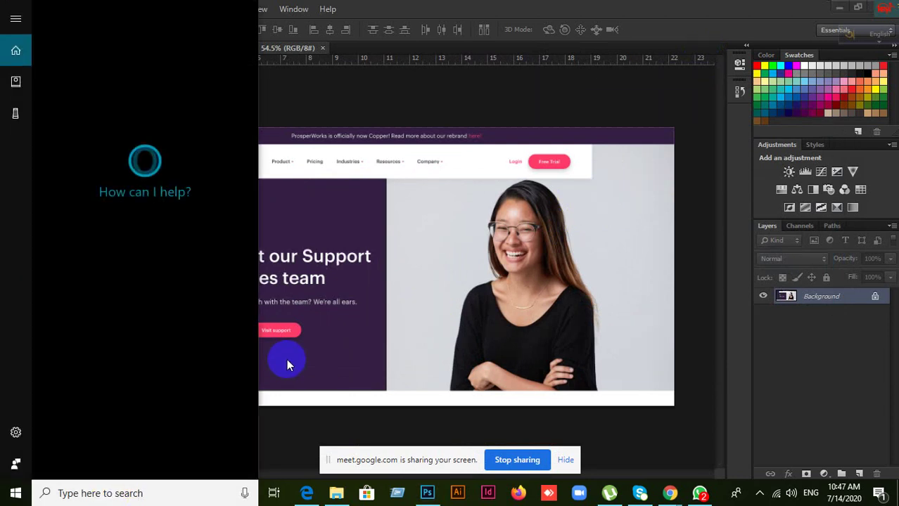
Launch Snipping Tool from a 'sni' search, then switch to WhatsApp
text(sn)
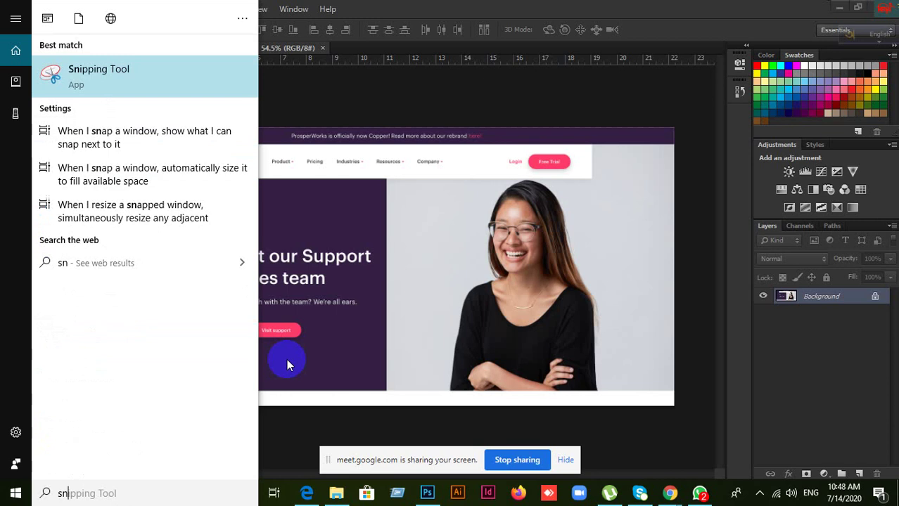
text(i)
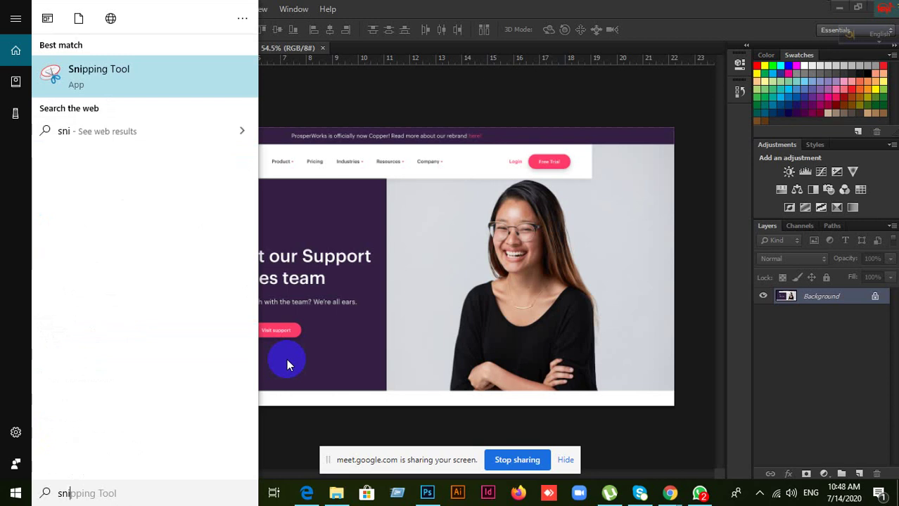
click(164, 69)
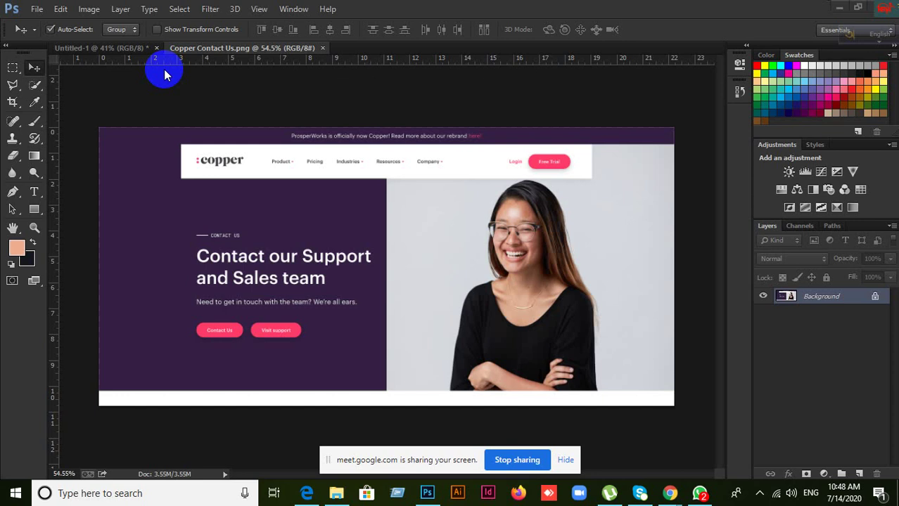
click(700, 493)
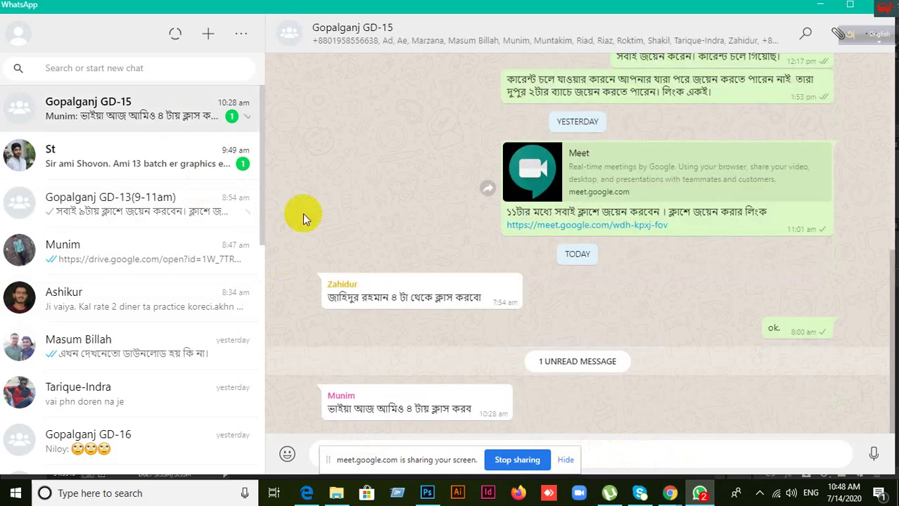
Look through the Gopalganj GD-15 group and the unread one-to-one chat
click(230, 116)
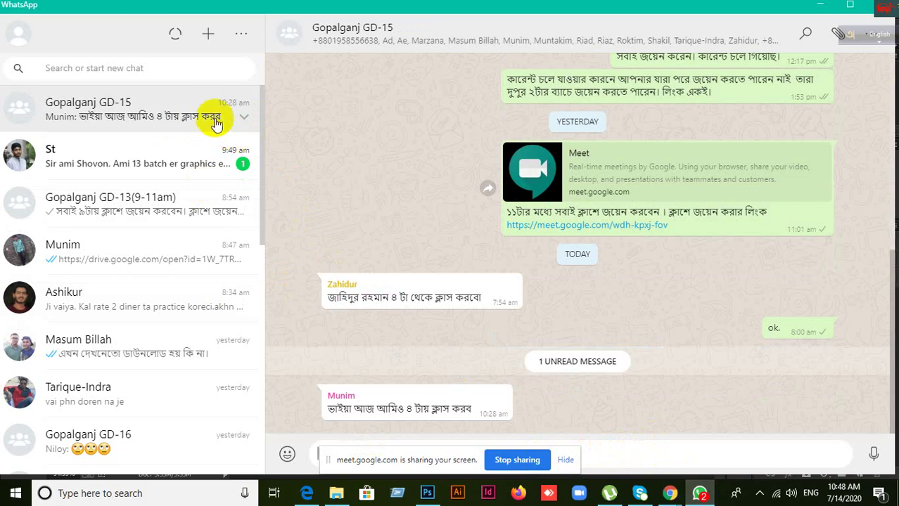
click(232, 163)
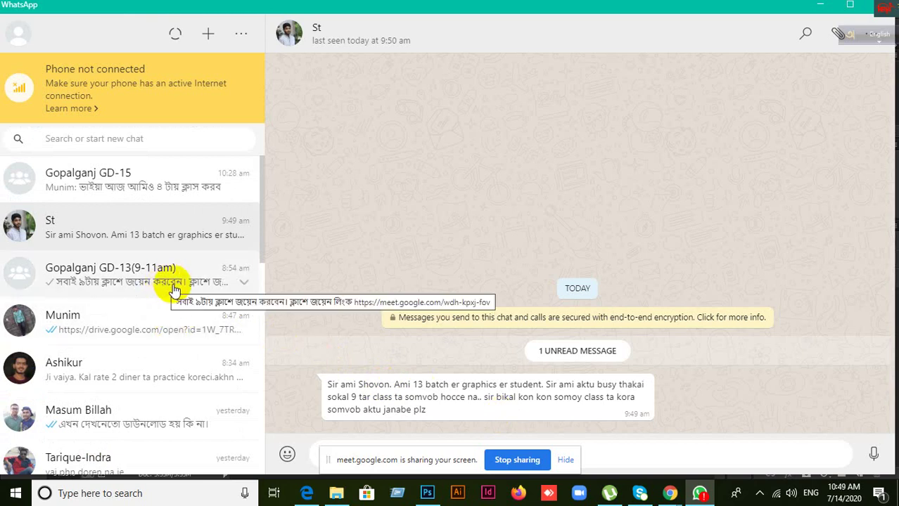
scroll(174, 379, down, 1)
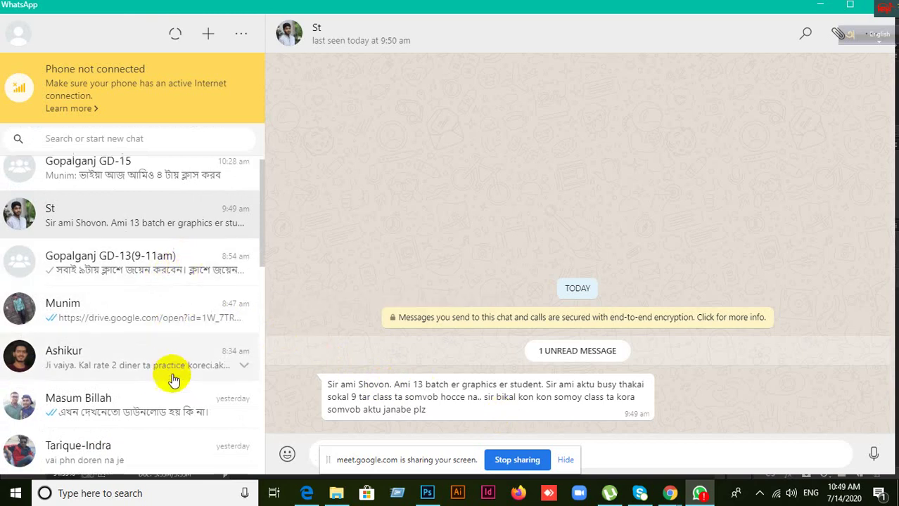
scroll(175, 380, down, 3)
scroll(174, 380, down, 2)
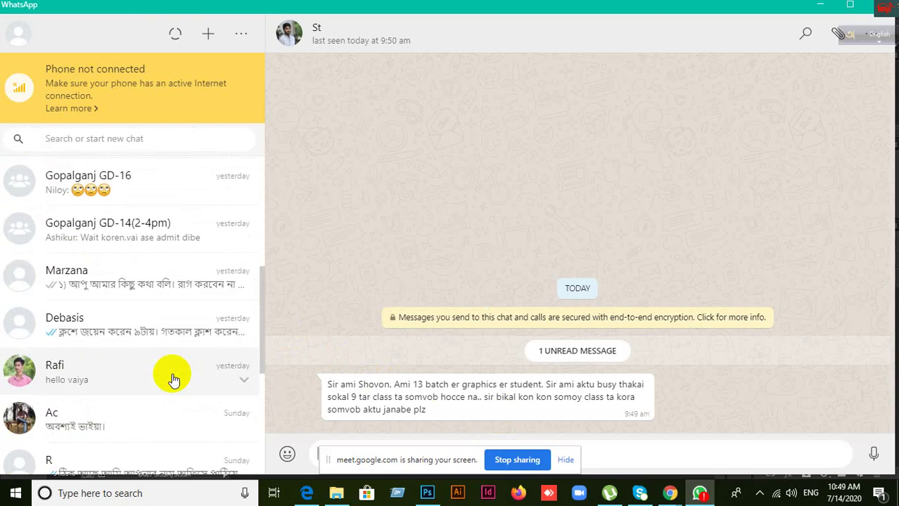
scroll(185, 373, down, 2)
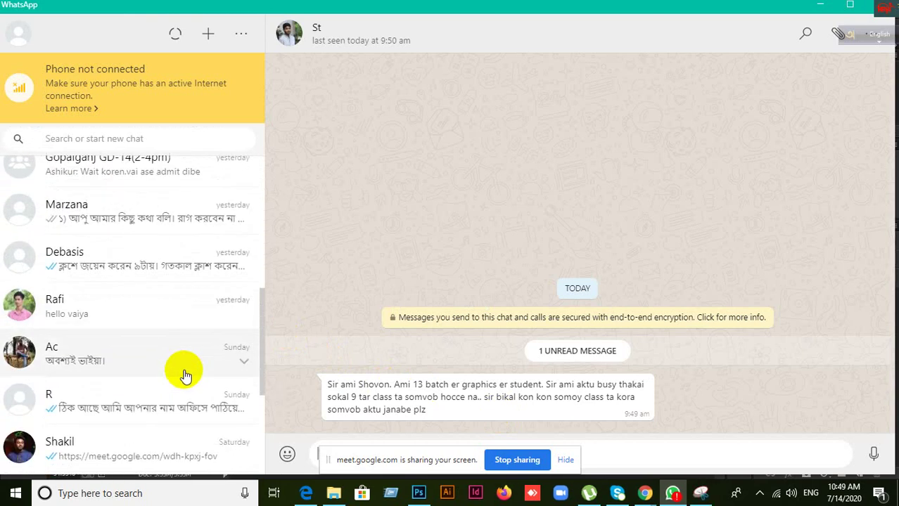
scroll(185, 376, down, 7)
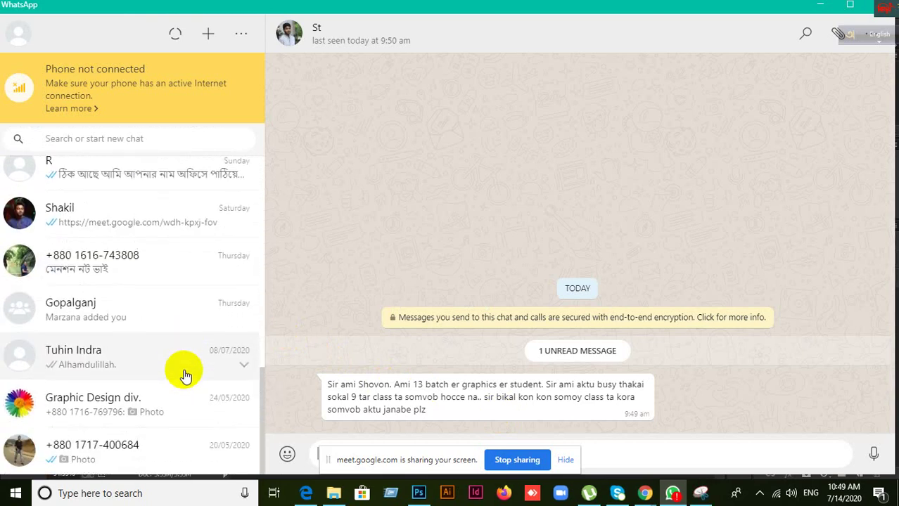
scroll(185, 377, up, 15)
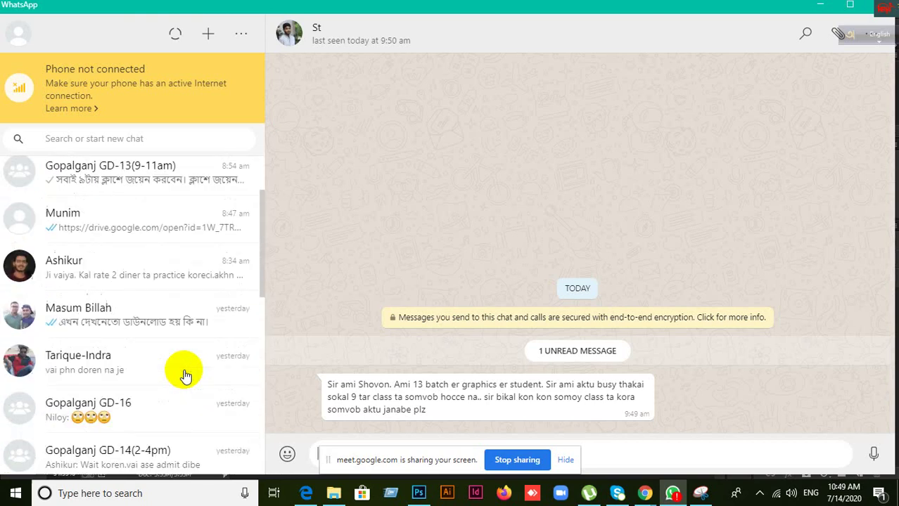
scroll(182, 373, up, 3)
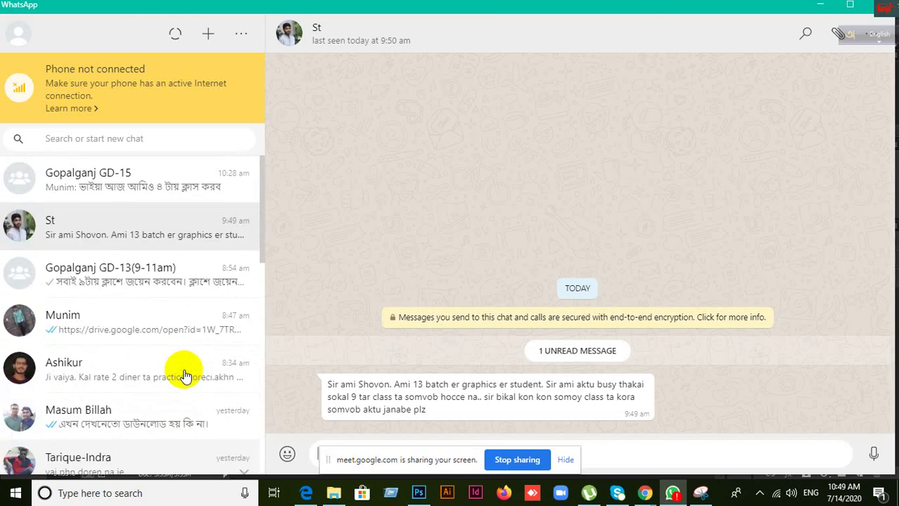
click(180, 203)
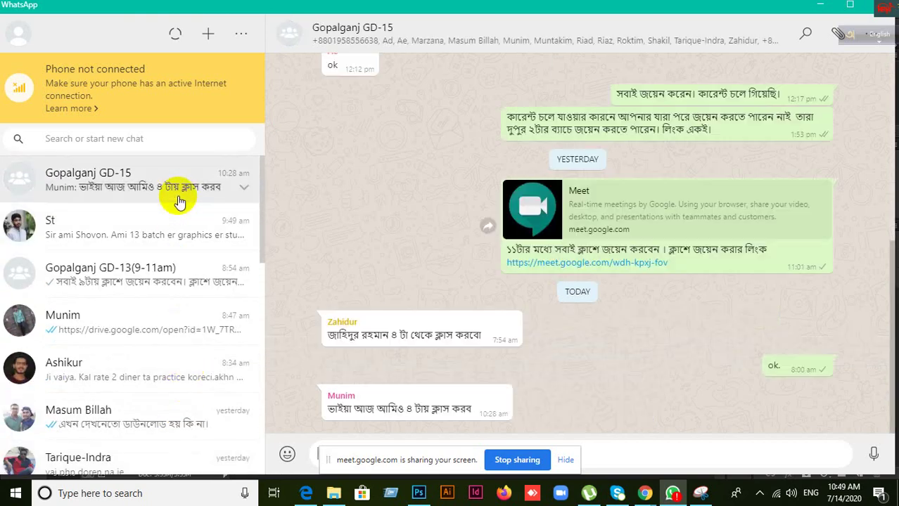
Select today's Meet class message in Gopalganj GD-13(9-11am), then return to Gopalganj GD-15
click(185, 281)
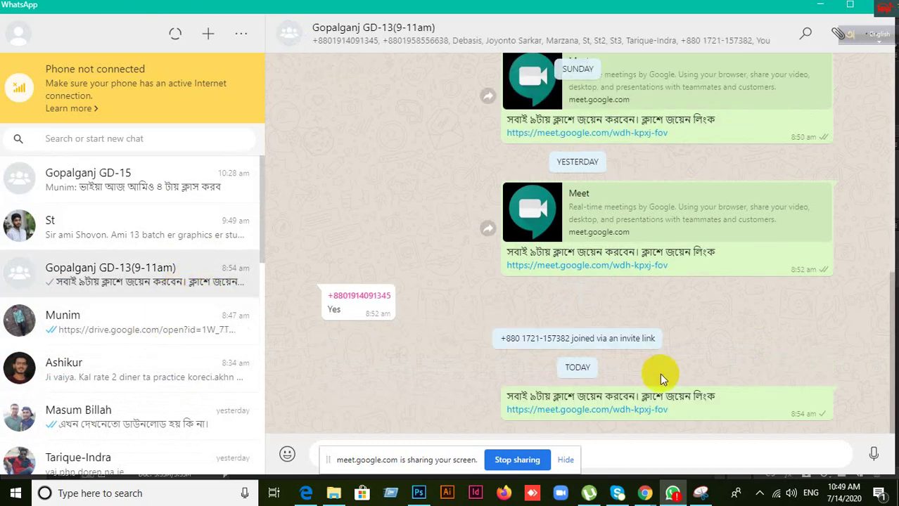
click(506, 393)
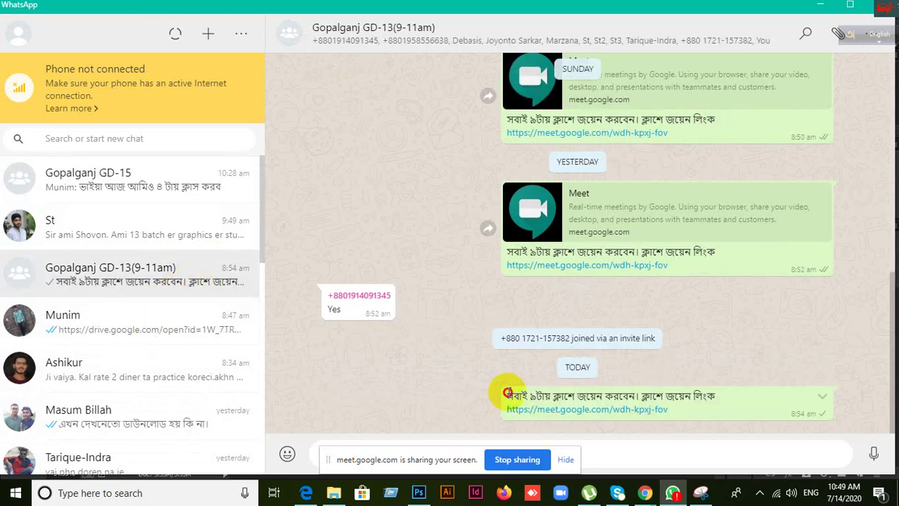
drag(506, 393, 673, 415)
click(604, 415)
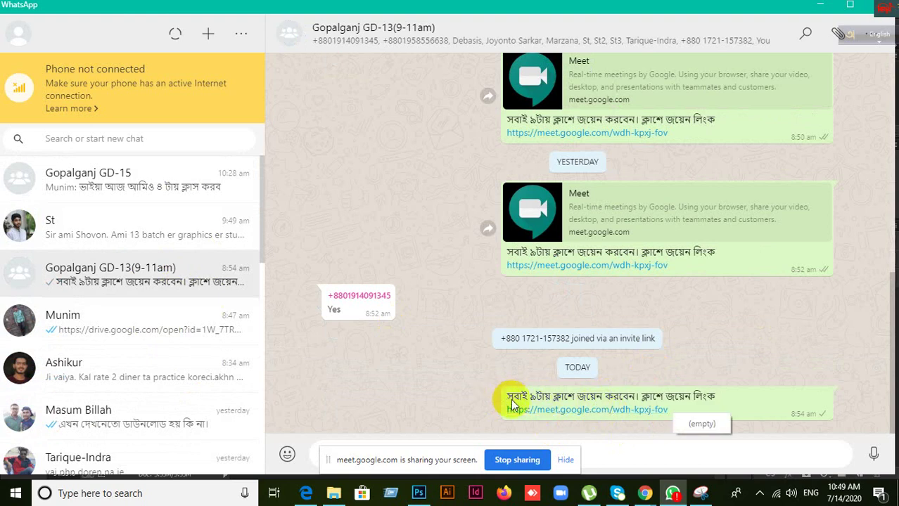
drag(505, 394, 679, 411)
click(678, 411)
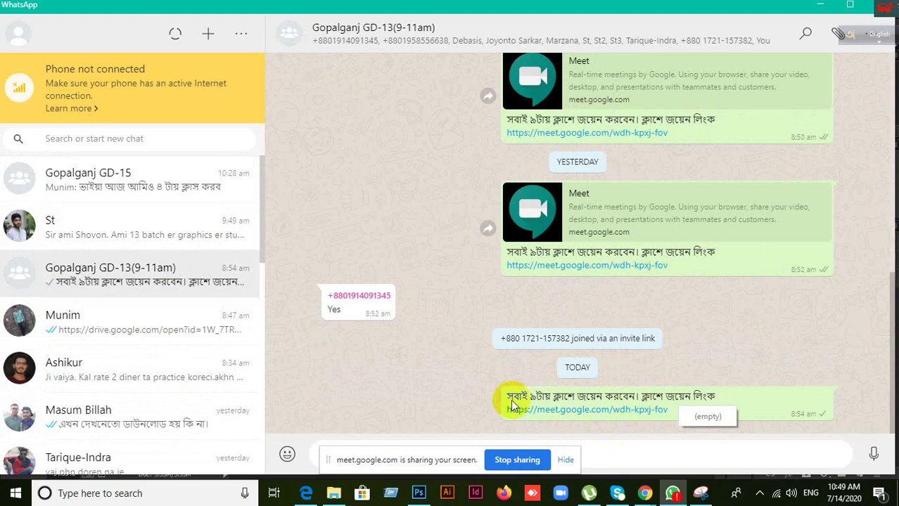
drag(505, 395, 672, 411)
click(668, 412)
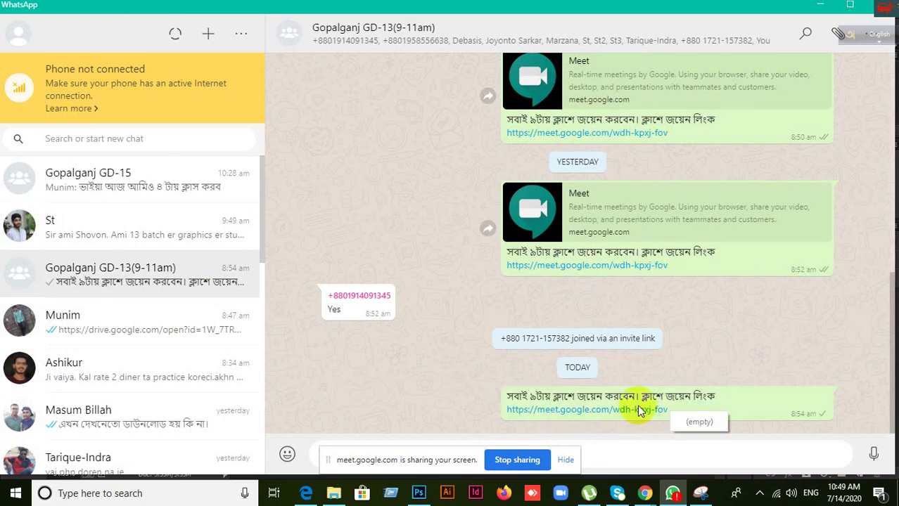
click(507, 396)
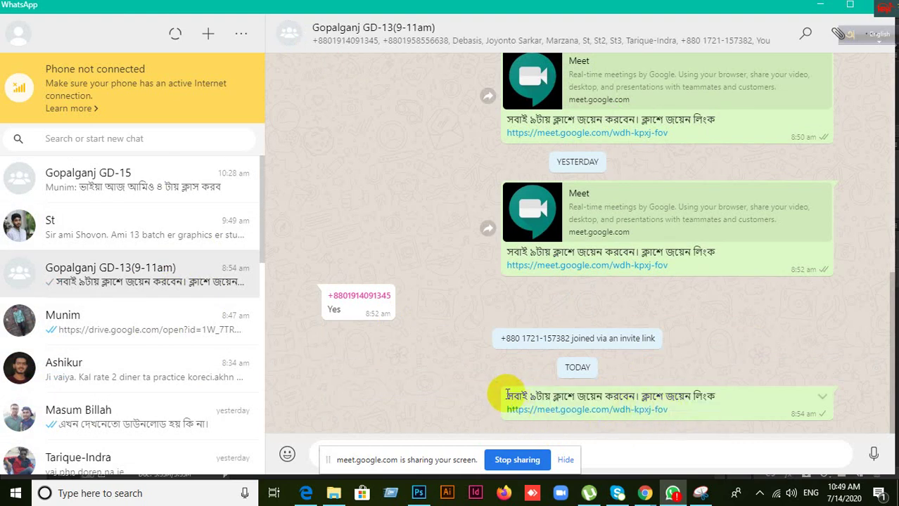
drag(507, 395, 668, 415)
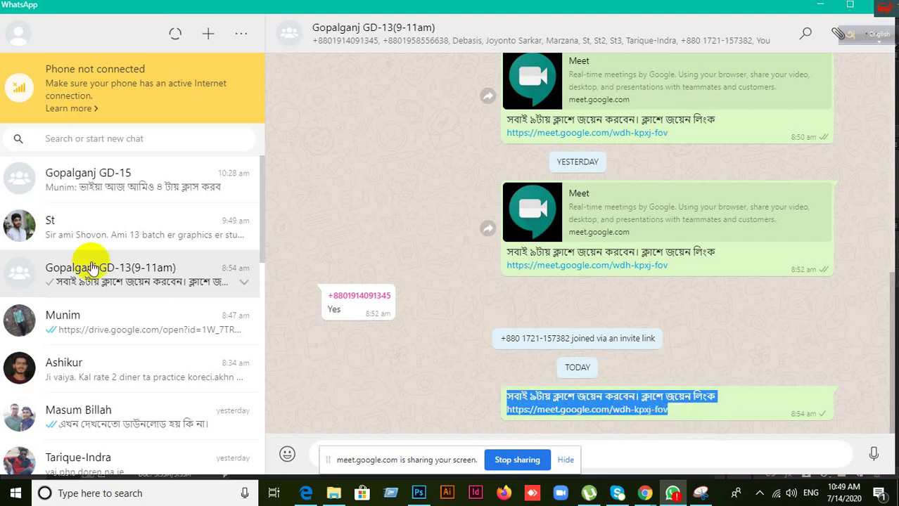
click(150, 181)
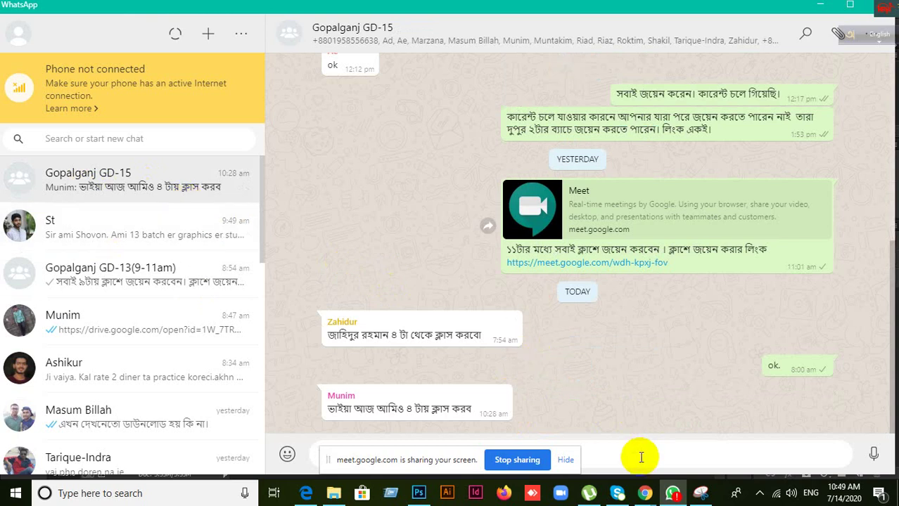
Paste the Meet class link into the Gopalganj GD-15 chat and send it
key(ctrl+v)
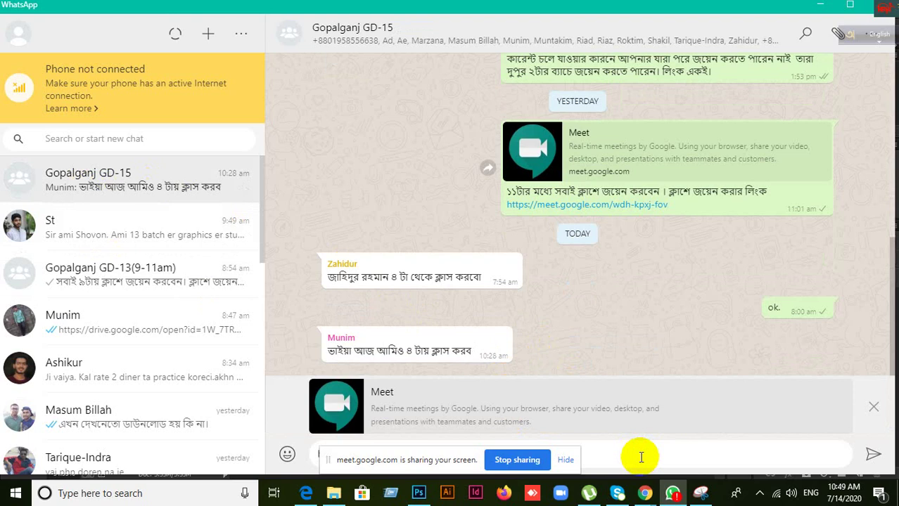
key(ctrl+a)
key(BackSpace)
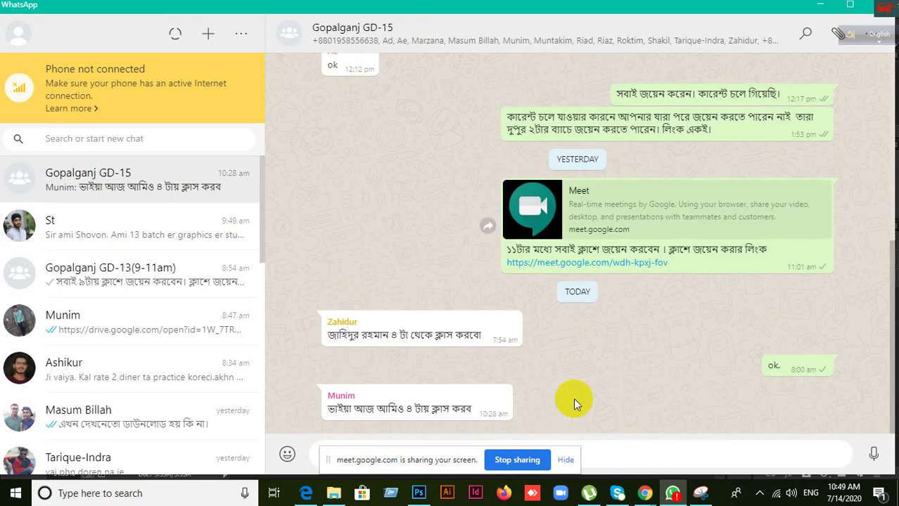
click(563, 461)
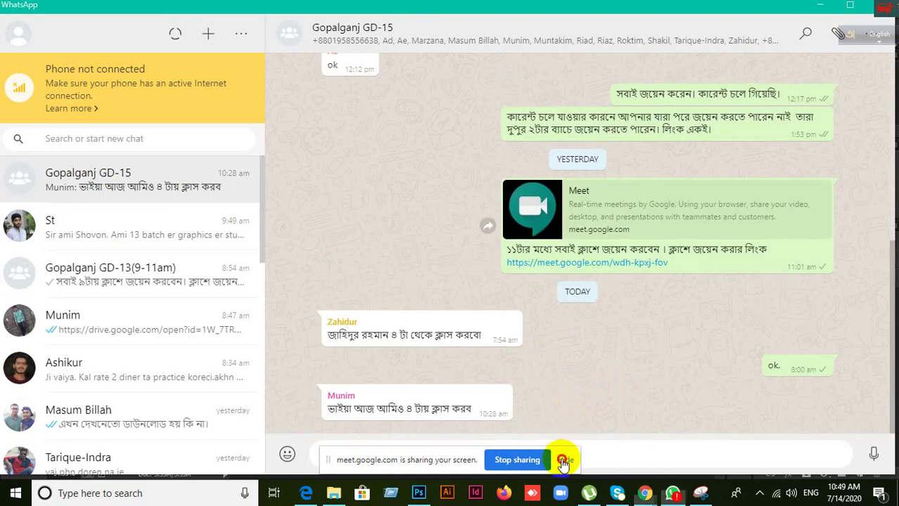
click(472, 446)
text(https://meet.google.com/wdh-kpxj-fov)
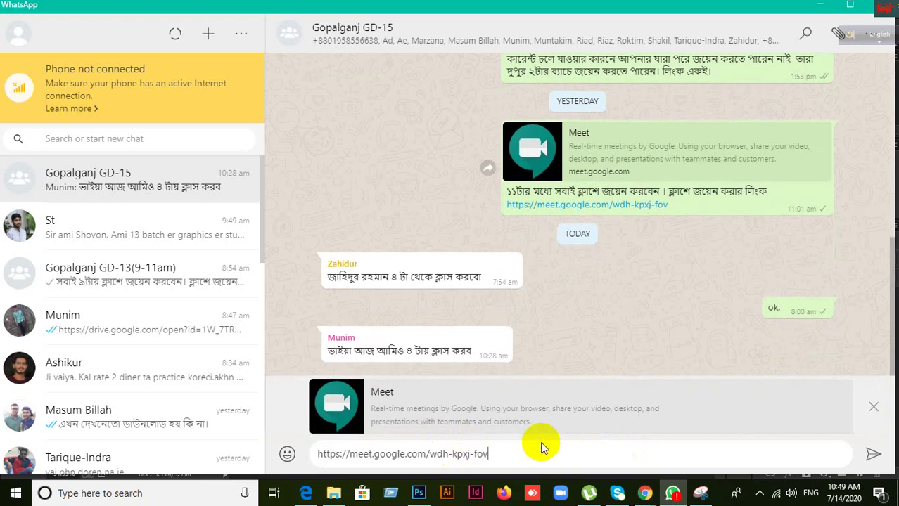
key(Return)
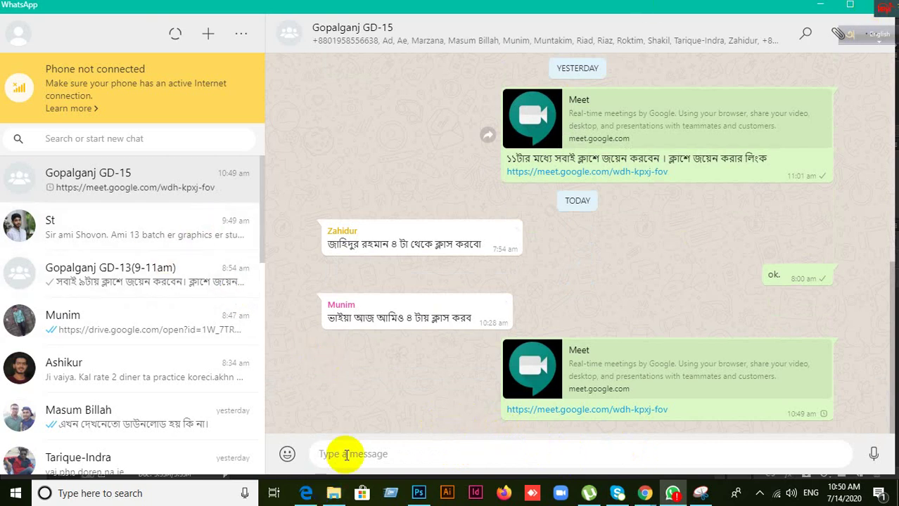
Send the reminder '11 tai class join korben sobai.' and minimize WhatsApp
text(11)
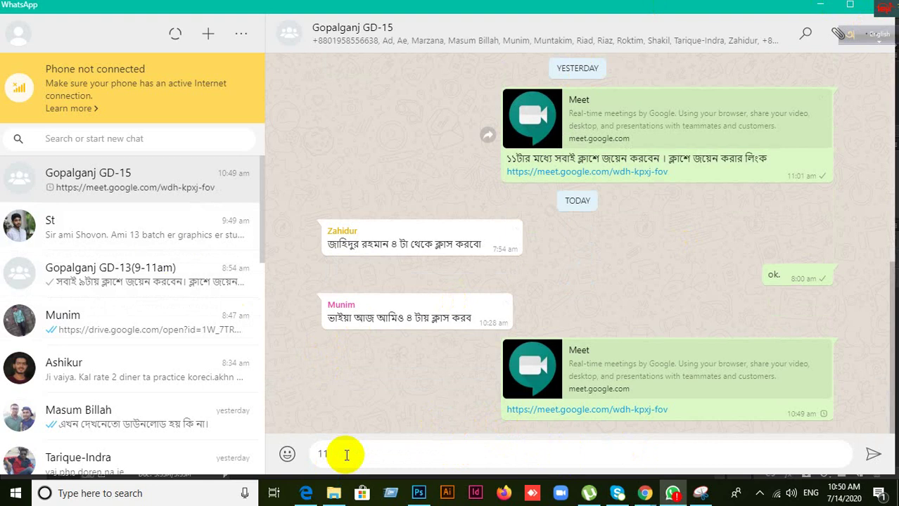
text( tai class join korb)
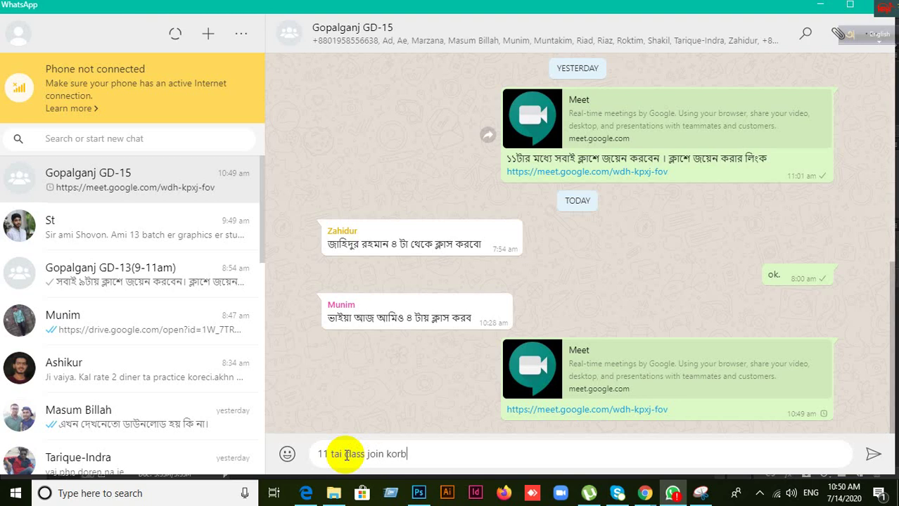
text(en sobai.)
key(Return)
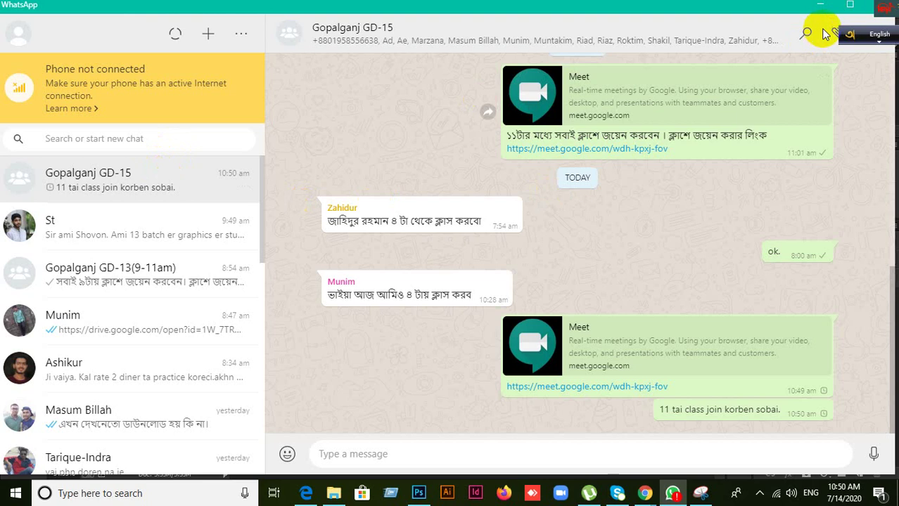
click(820, 5)
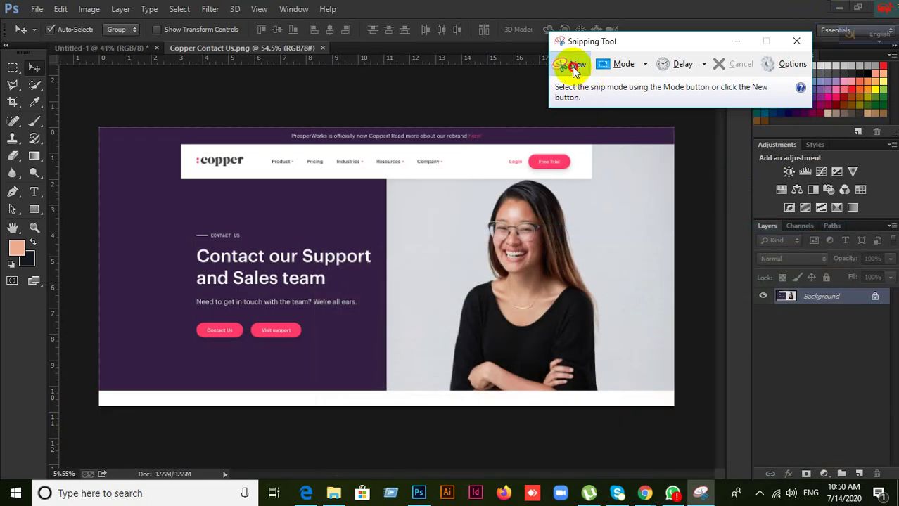
Abandon a full-screen snip, close Snipping Tool, and bring up the LEDP folder
click(575, 64)
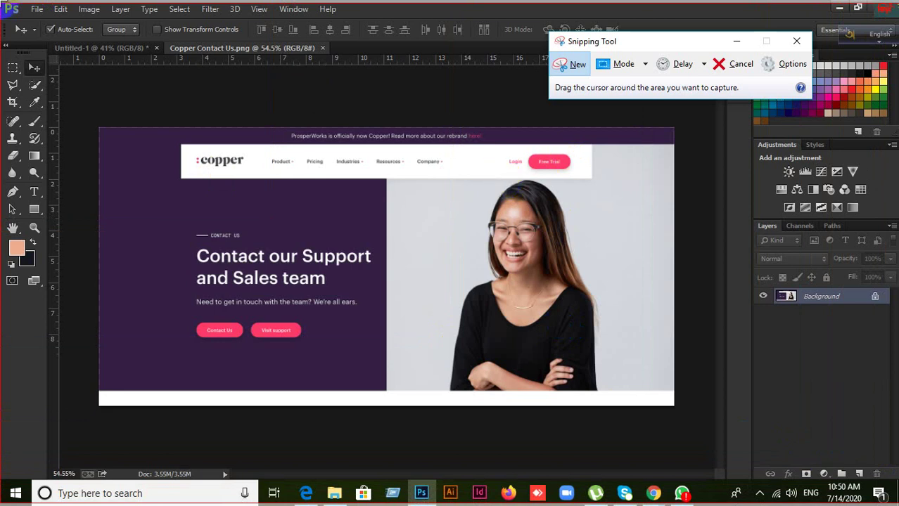
drag(2, 2, 898, 505)
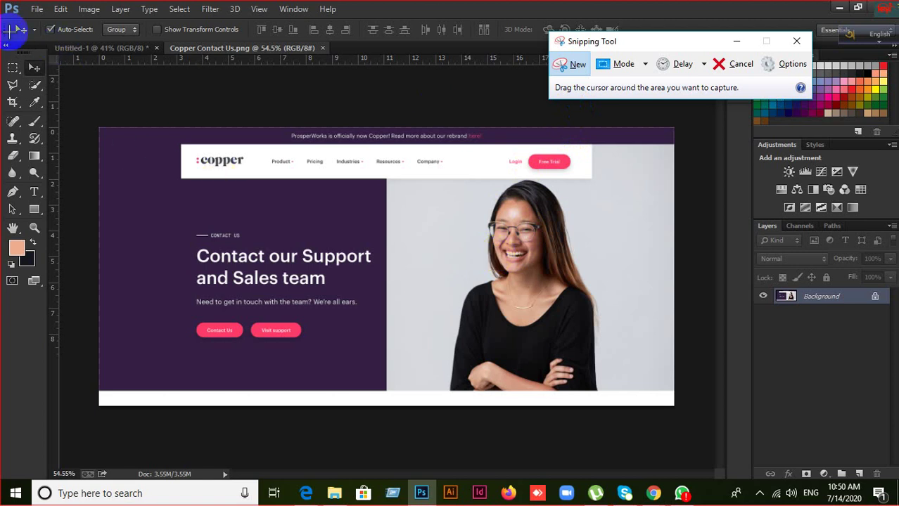
drag(2, 2, 897, 505)
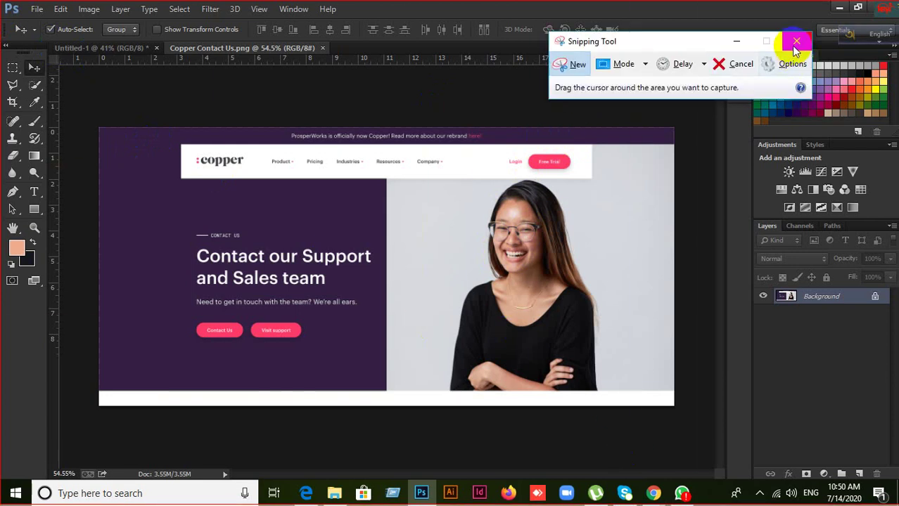
click(796, 41)
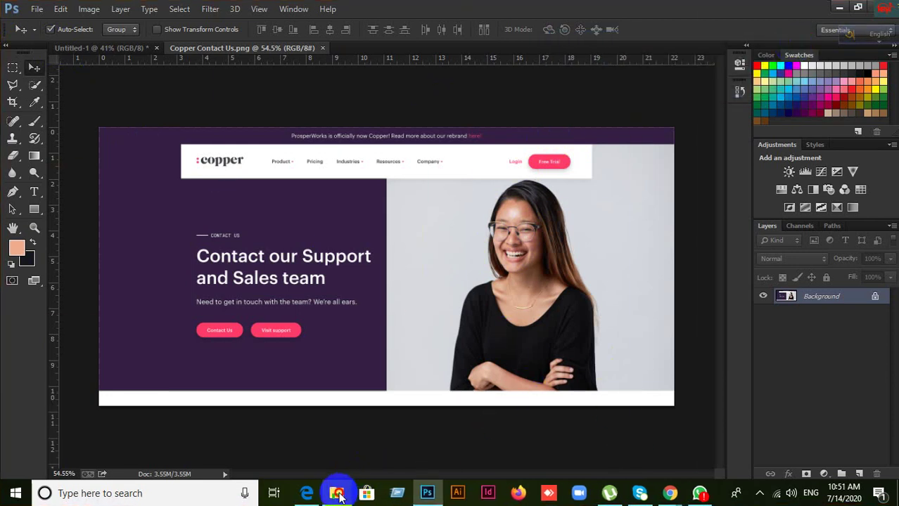
click(339, 494)
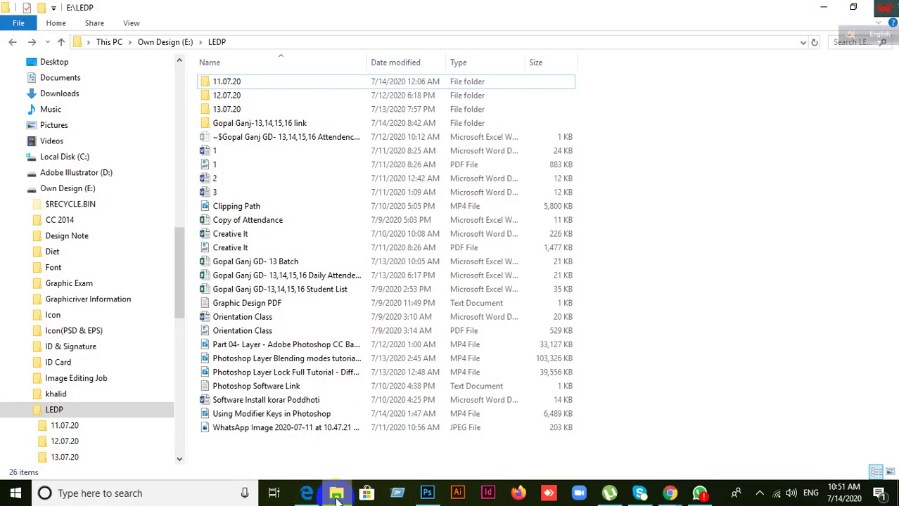
click(338, 496)
click(426, 492)
click(426, 492)
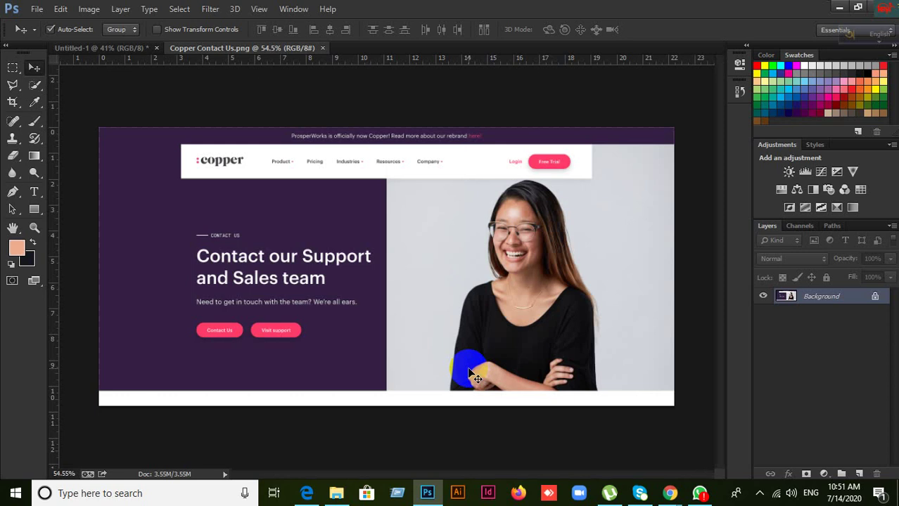
Draw a peach 1602 × 777 px Rectangle 1 over the whole screenshot, toggling its visibility to check
click(873, 303)
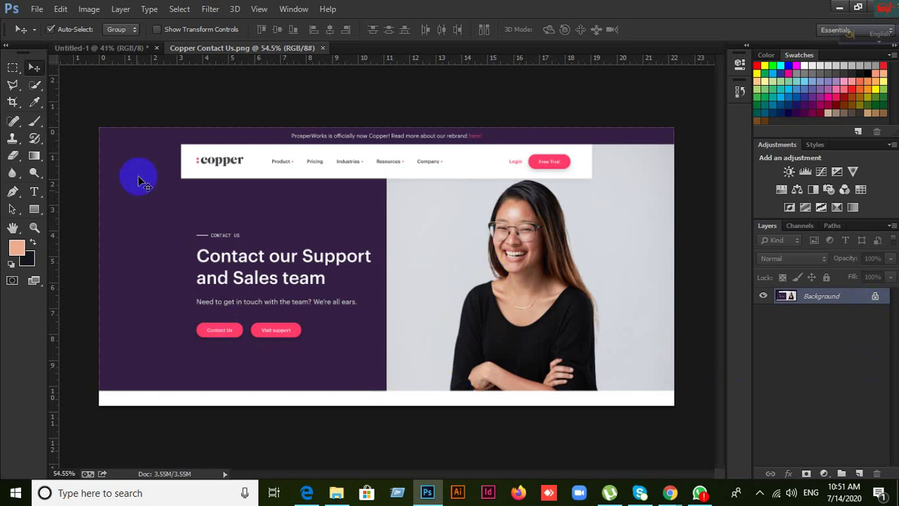
click(33, 209)
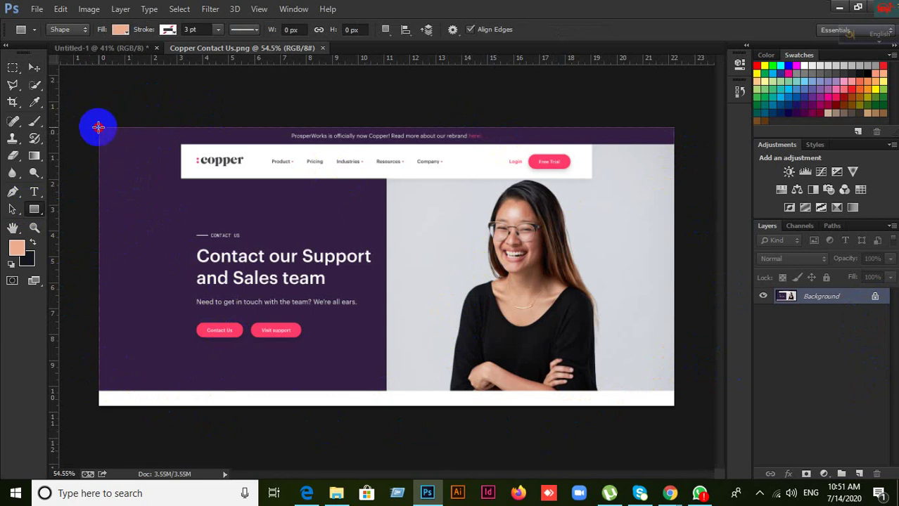
mouse_move(99, 127)
mouse_down()
mouse_move(415, 368)
mouse_move(497, 398)
mouse_move(691, 441)
mouse_move(672, 406)
mouse_up()
right_click(669, 405)
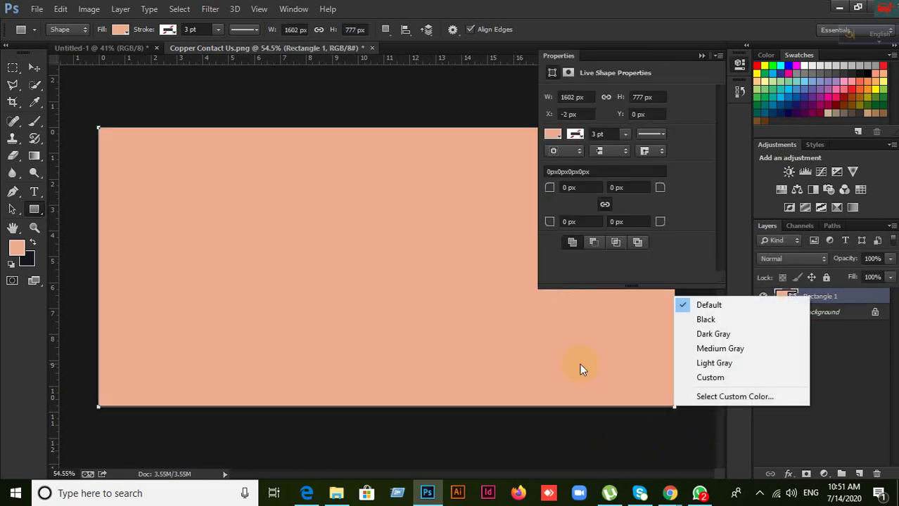
click(890, 258)
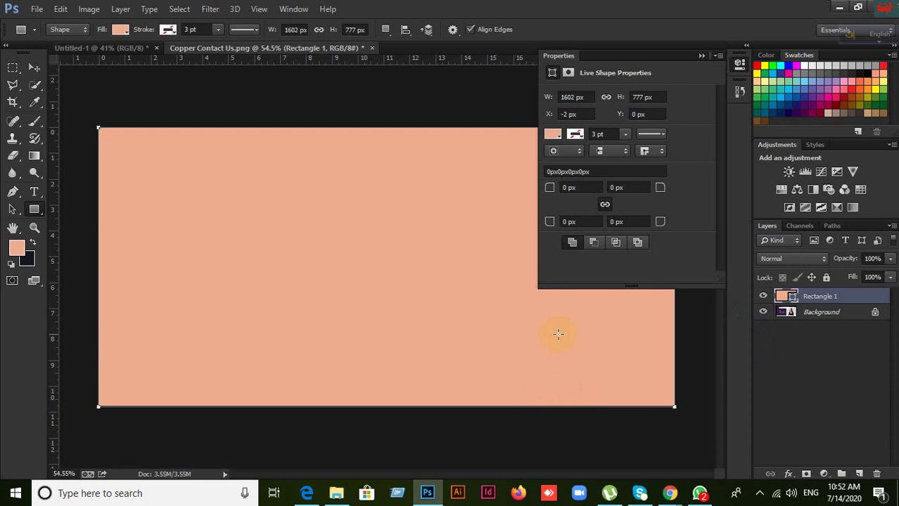
click(763, 296)
click(763, 296)
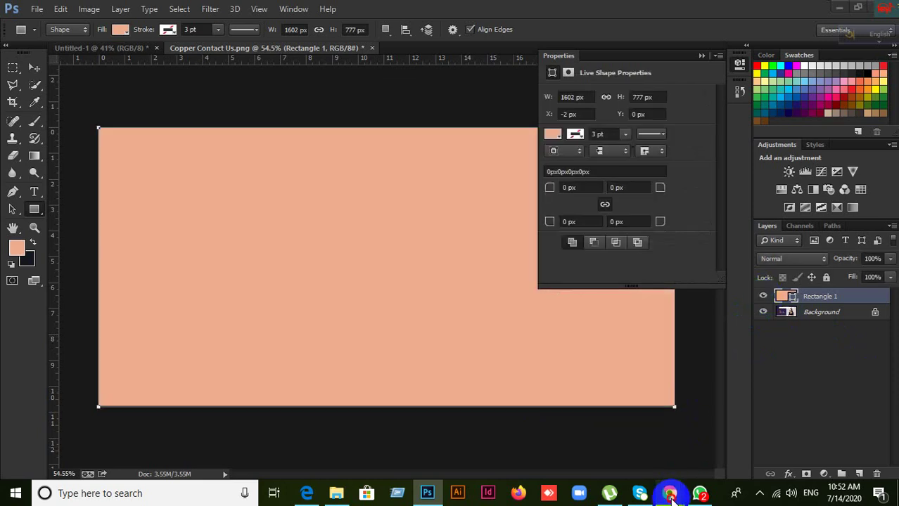
mouse_move(671, 499)
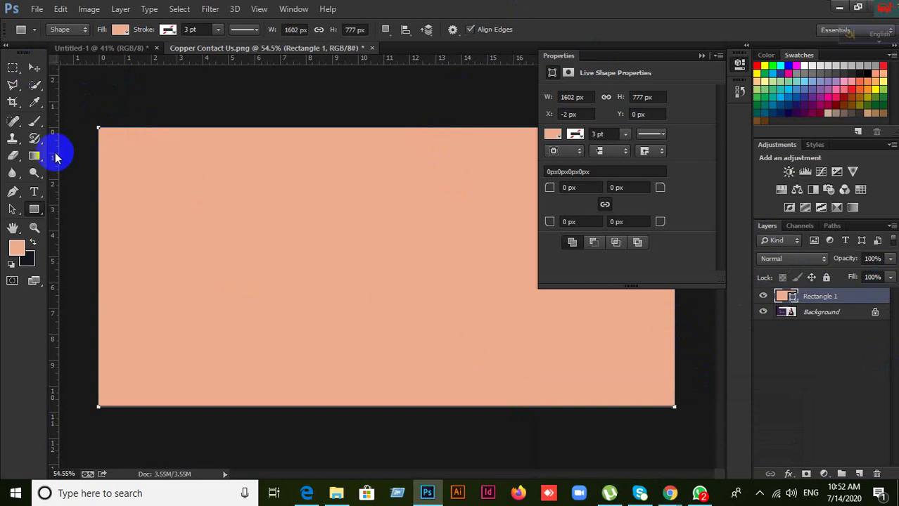
Draw a second, smaller Rectangle 2 in the upper left of the canvas
click(175, 250)
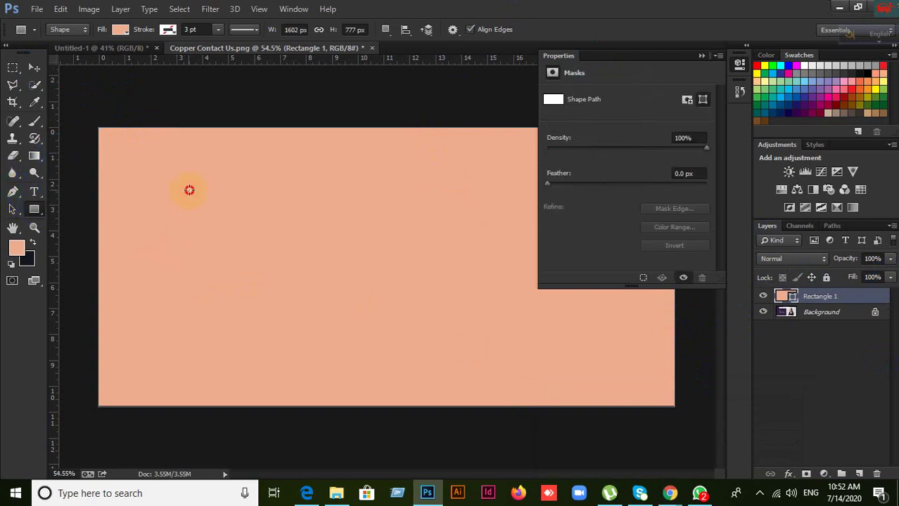
drag(190, 189, 357, 320)
right_click(308, 334)
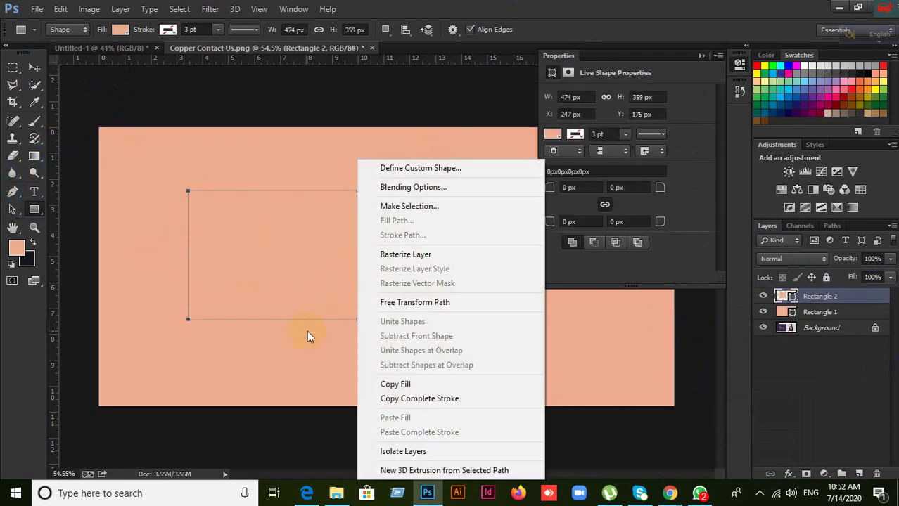
click(792, 299)
right_click(793, 298)
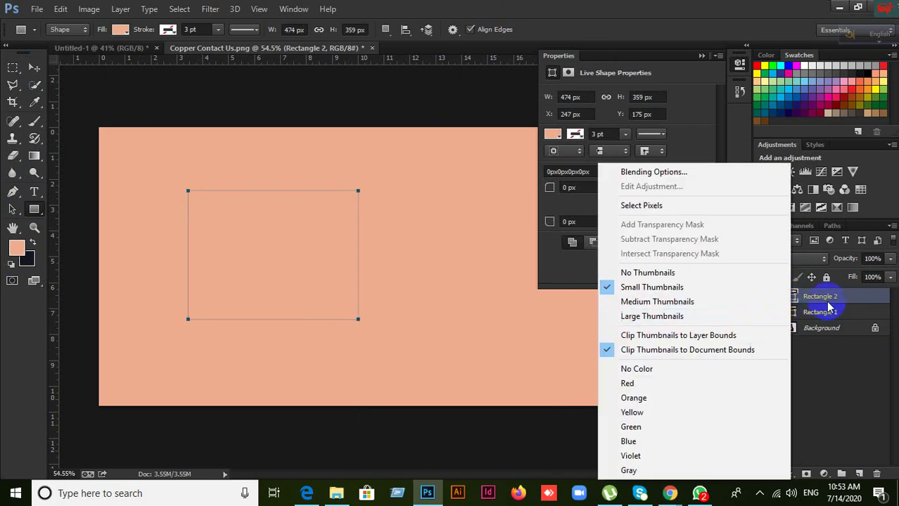
click(793, 299)
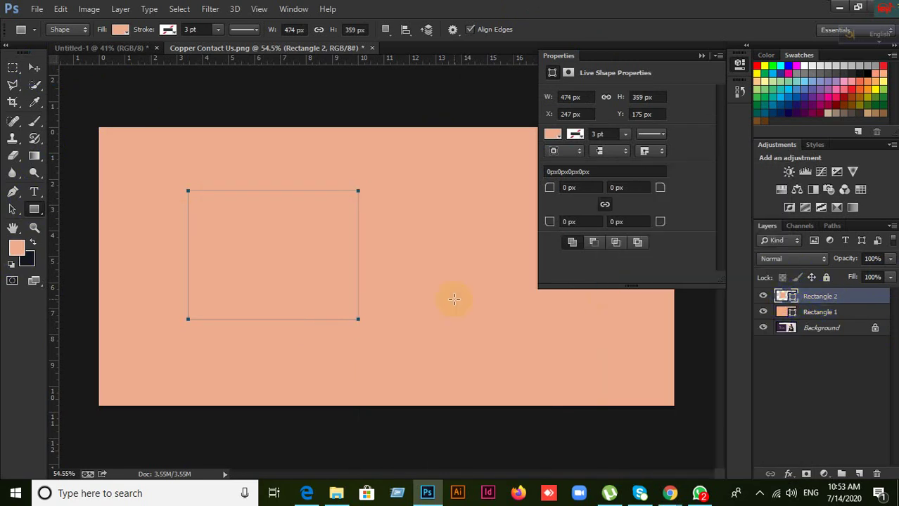
Give Rectangle 2 a magenta fill and a 20 pt black stroke
click(134, 35)
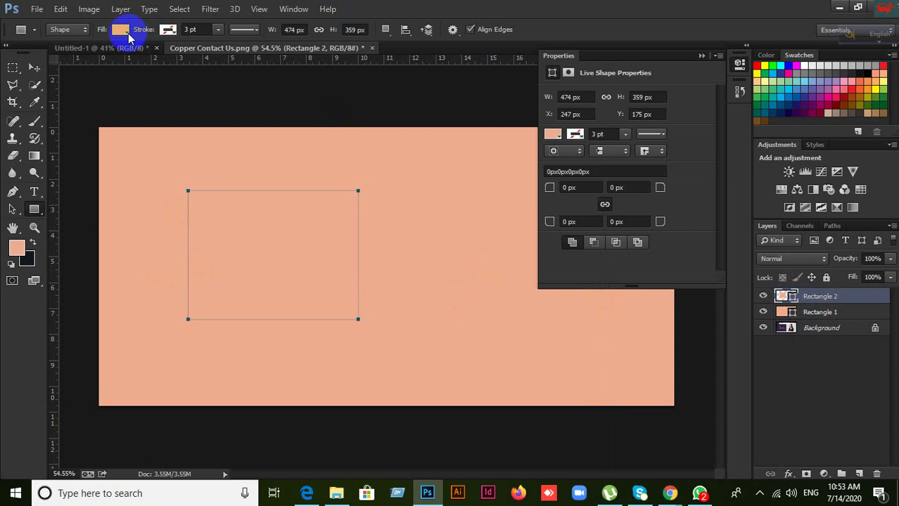
click(167, 130)
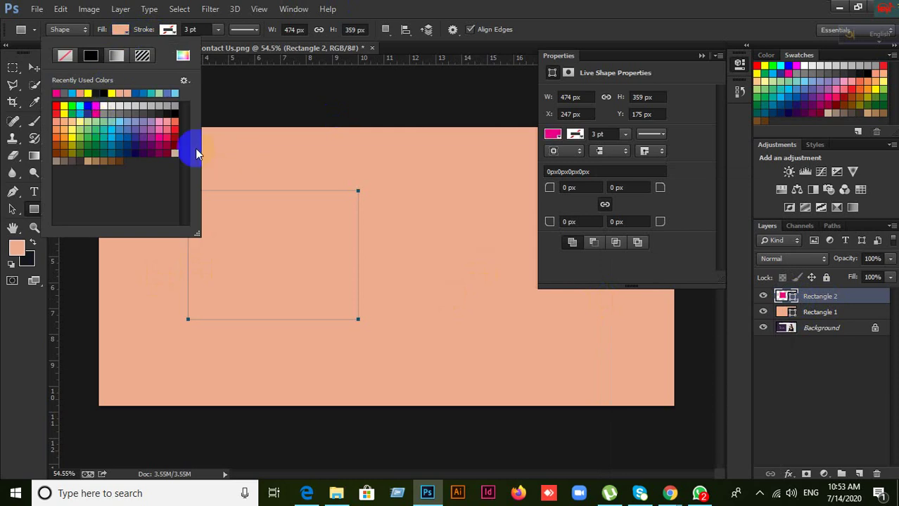
click(482, 56)
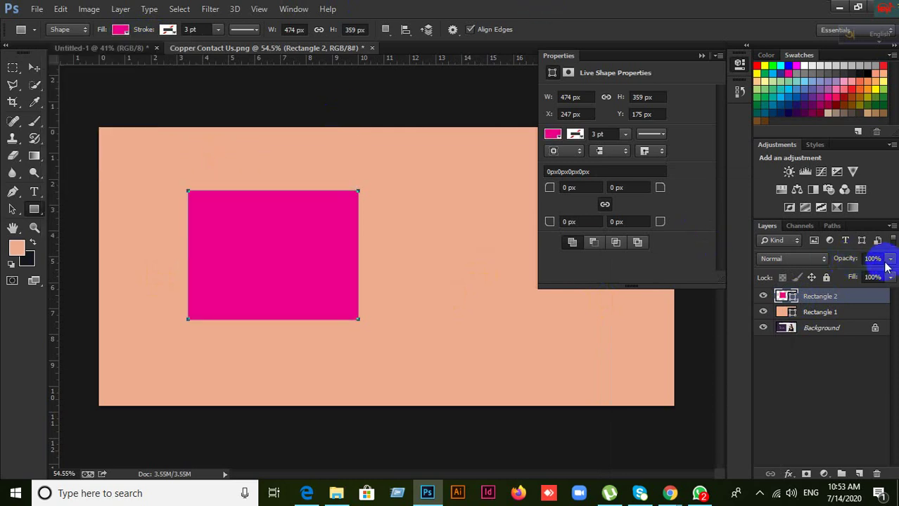
click(198, 29)
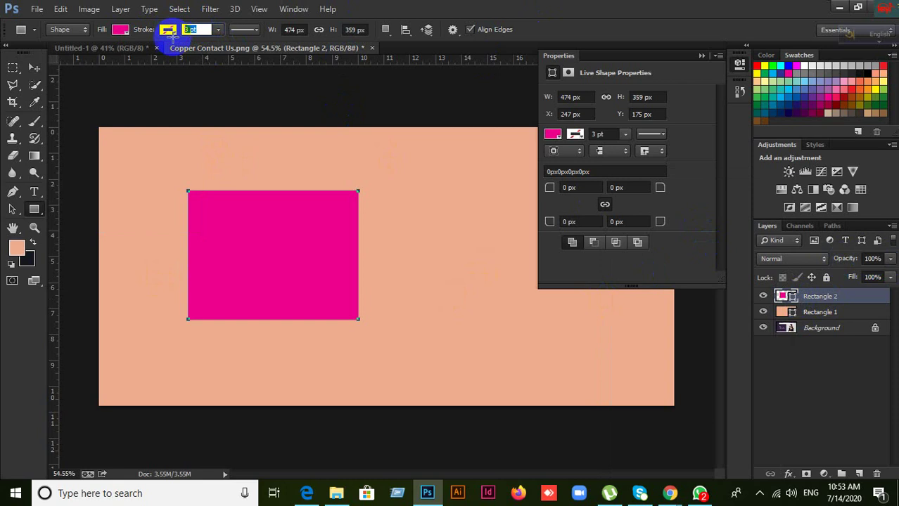
click(169, 30)
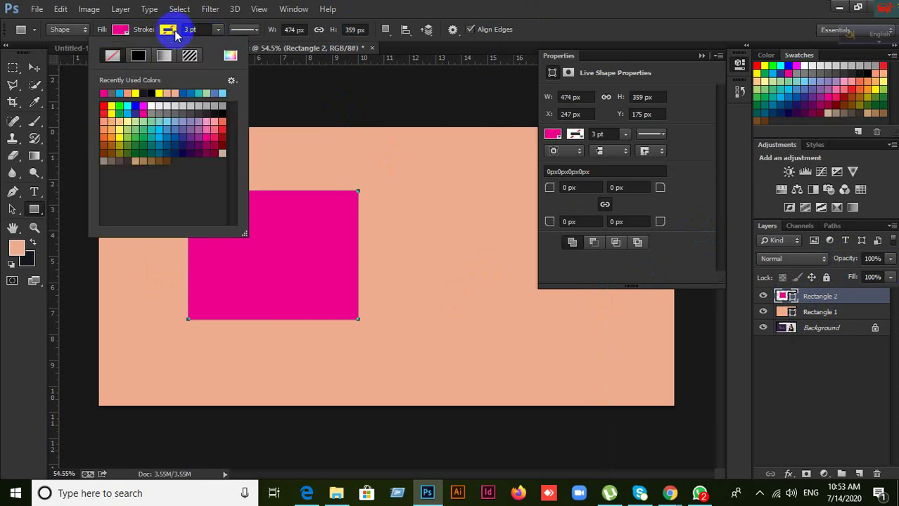
click(449, 4)
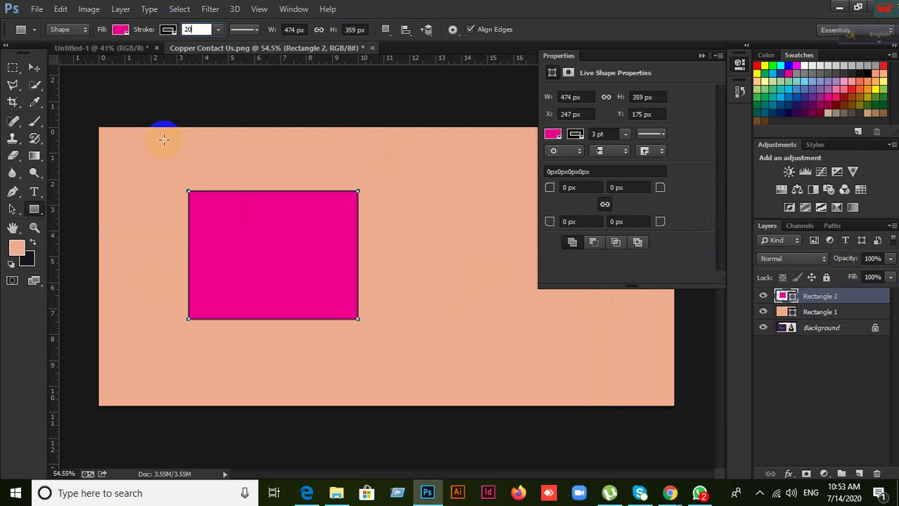
text(20)
key(Return)
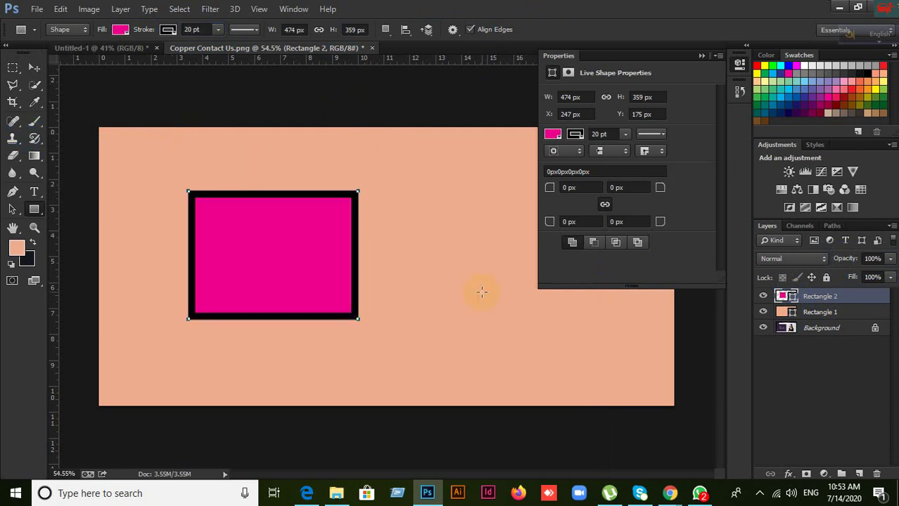
click(891, 278)
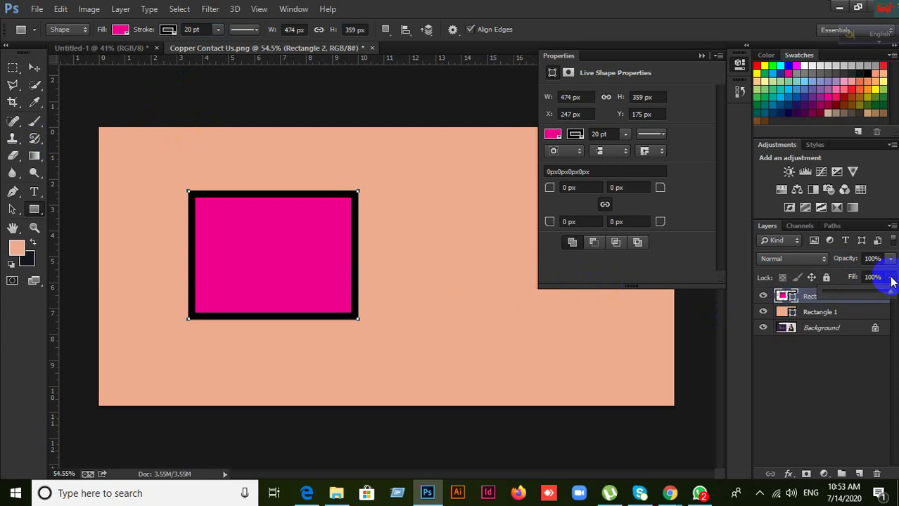
mouse_move(883, 300)
mouse_down()
mouse_move(829, 294)
mouse_move(892, 296)
mouse_up()
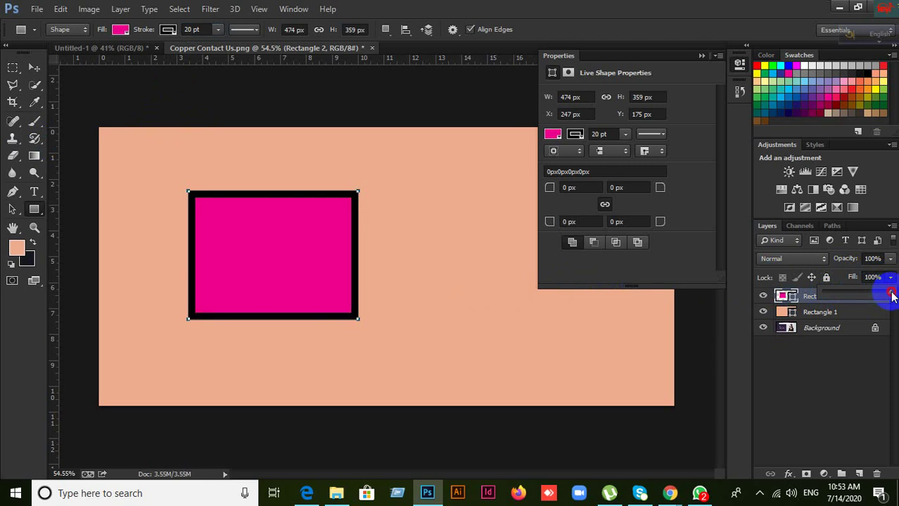
drag(891, 296, 836, 296)
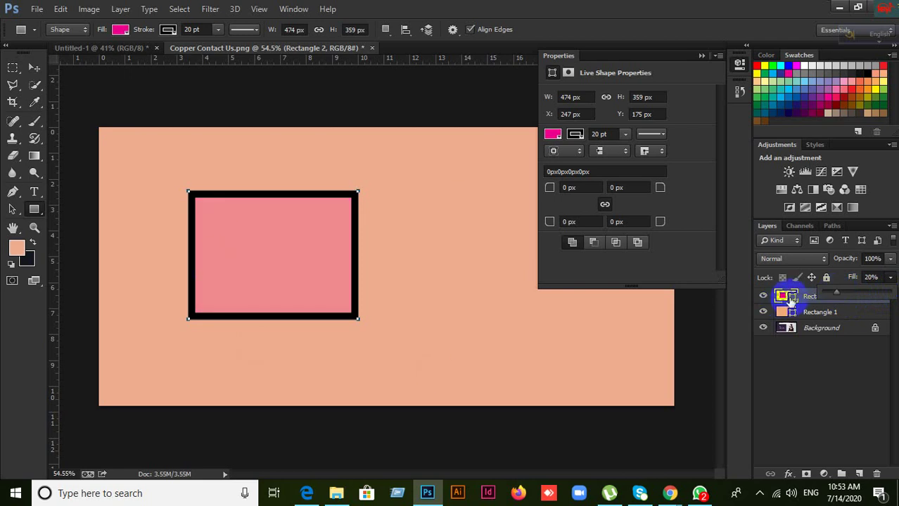
drag(836, 297, 895, 296)
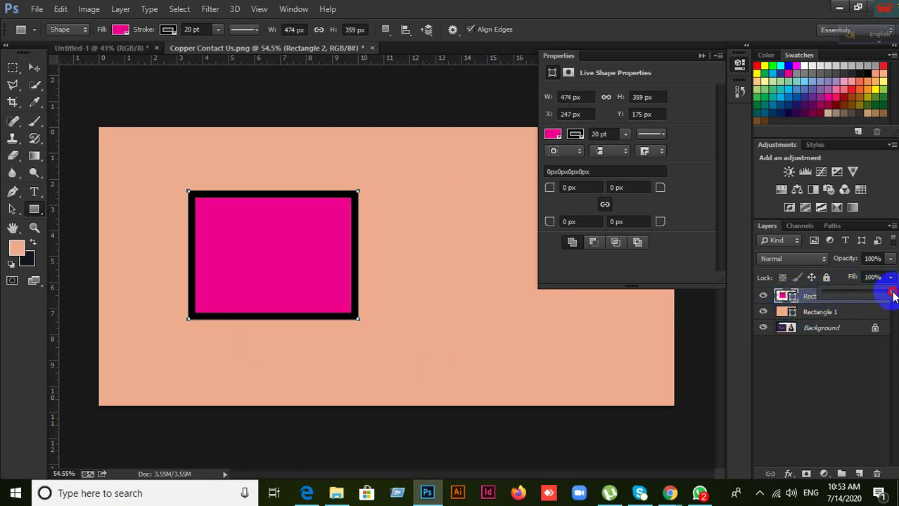
click(890, 259)
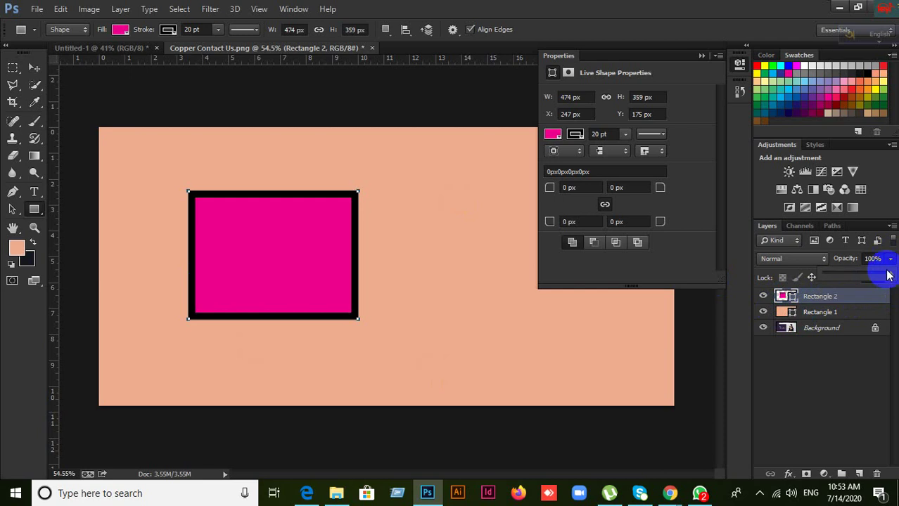
mouse_move(892, 276)
mouse_down()
mouse_move(811, 278)
mouse_move(892, 275)
mouse_up()
click(889, 260)
click(892, 261)
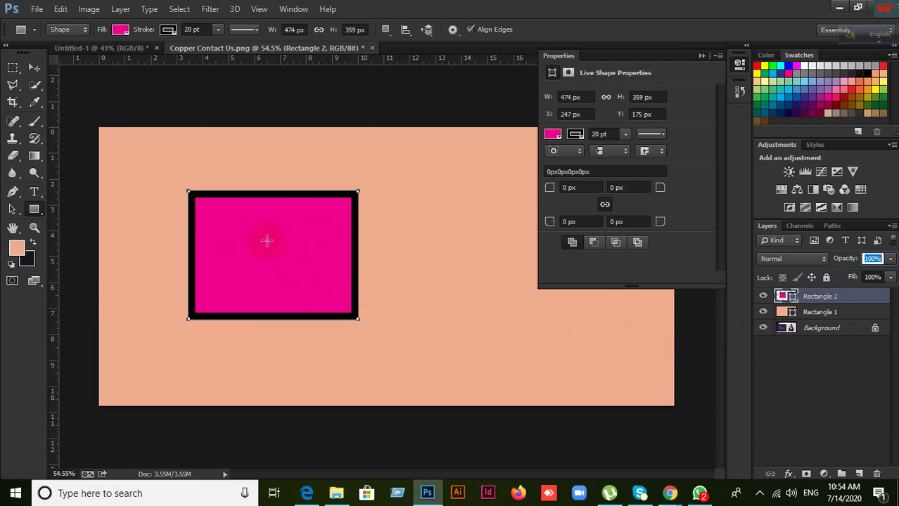
click(890, 278)
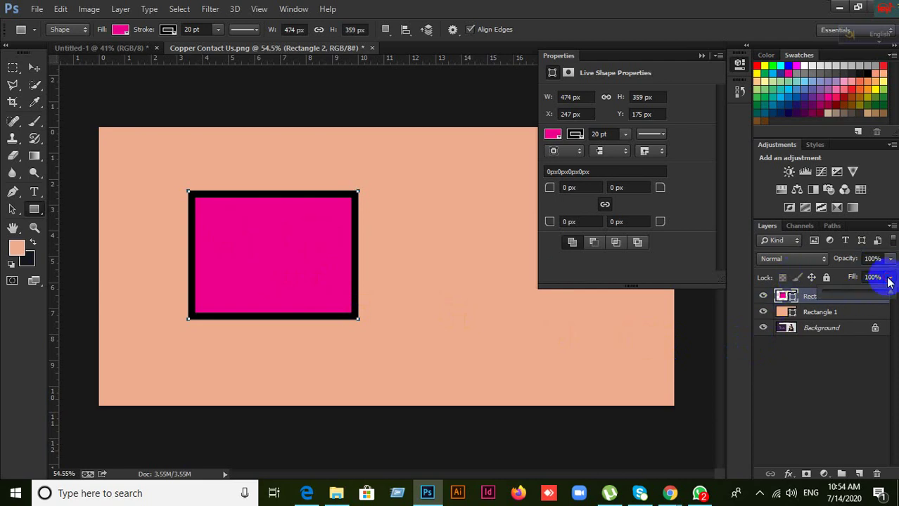
mouse_move(883, 297)
mouse_down()
mouse_move(844, 301)
mouse_move(890, 293)
mouse_up()
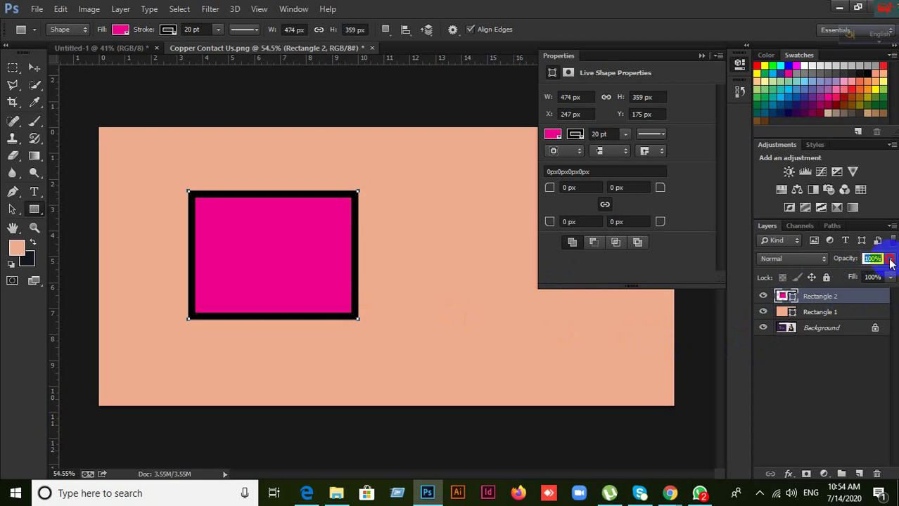
click(890, 259)
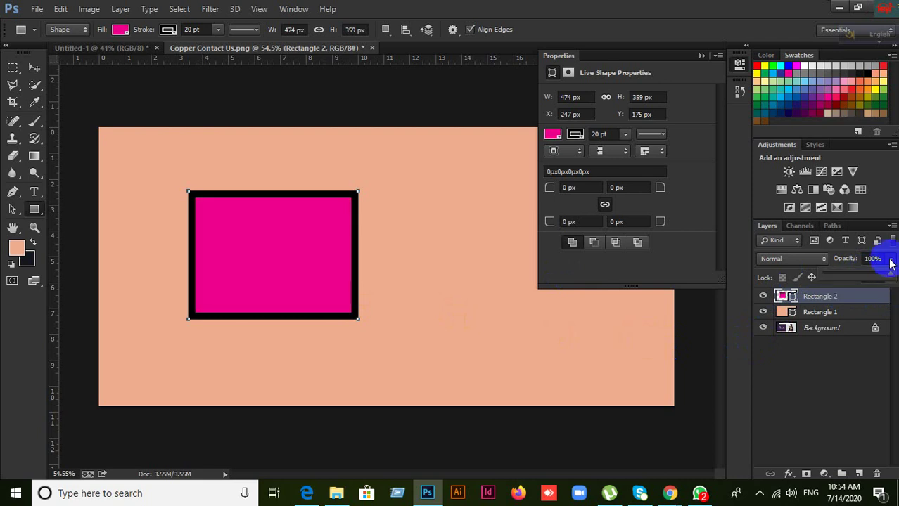
click(819, 278)
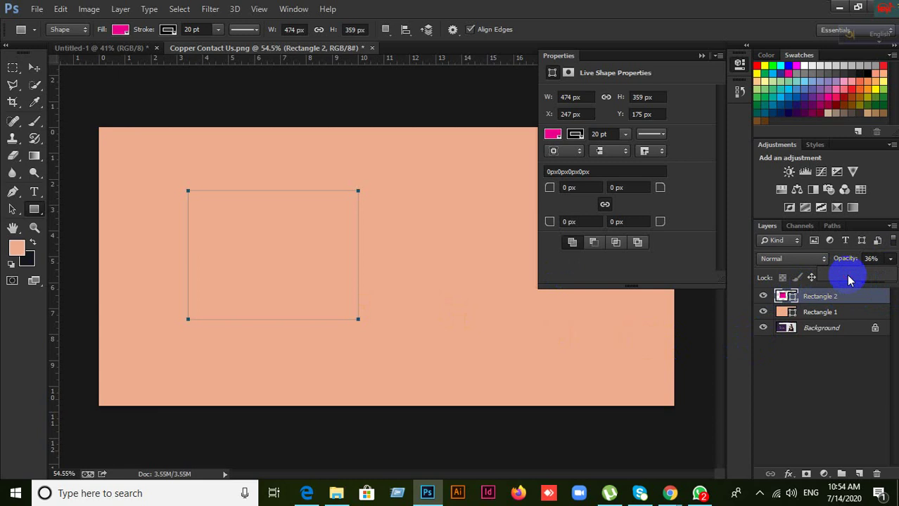
drag(814, 276, 891, 272)
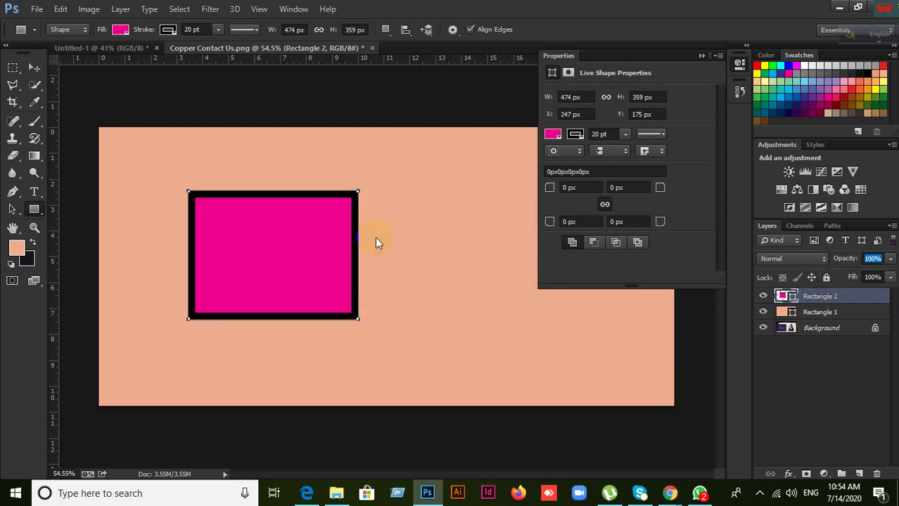
click(34, 67)
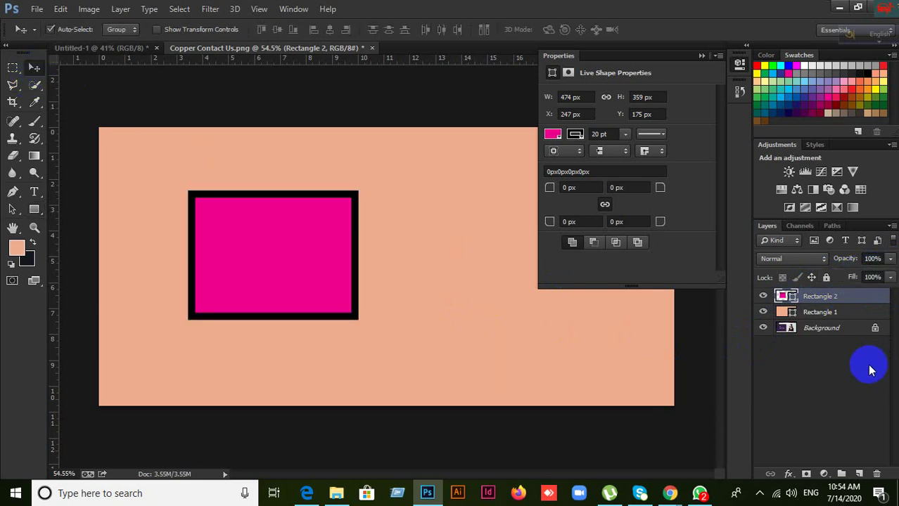
Delete the Rectangle 1 and Rectangle 2 layers, leaving only the Background screenshot
shift+click(812, 314)
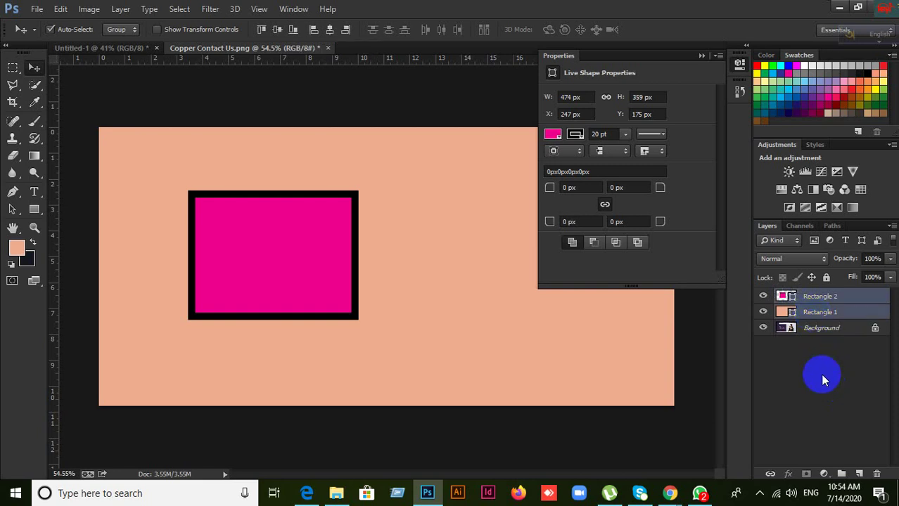
key(Delete)
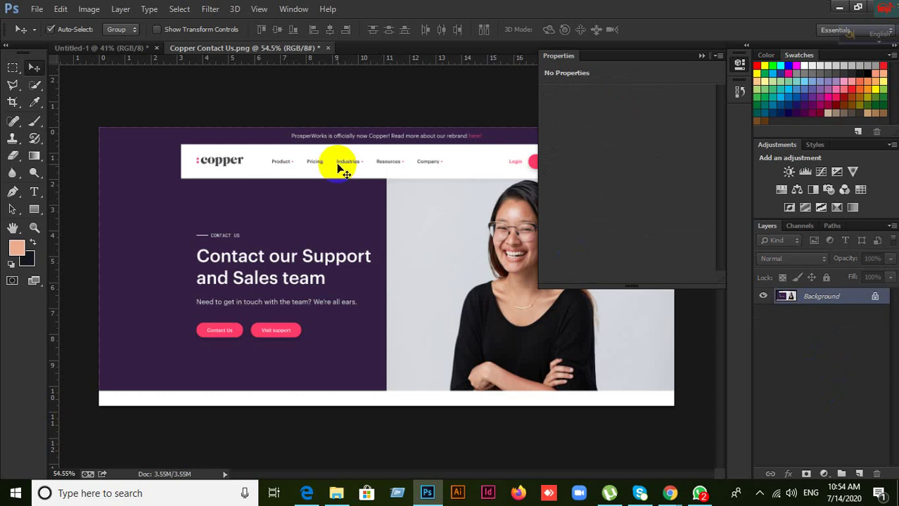
click(34, 209)
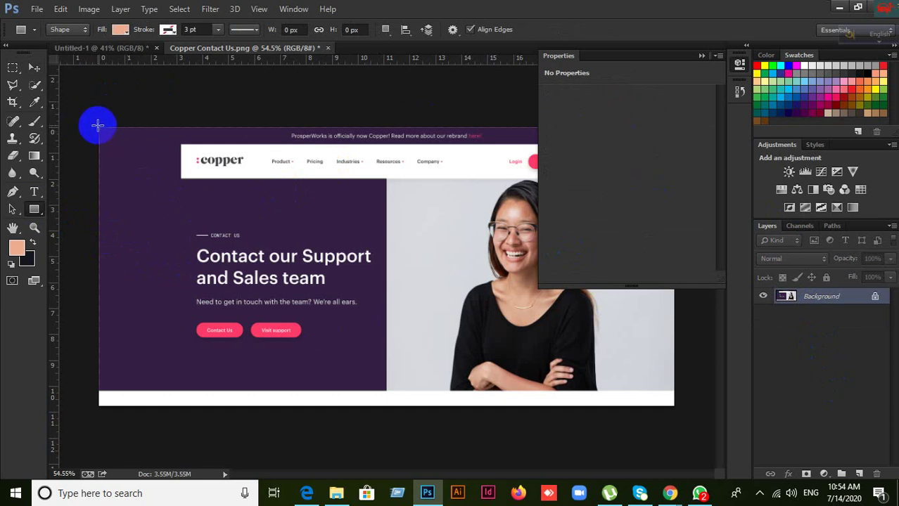
Draw a peach 1602 × 777 px rectangle covering the whole screenshot
drag(98, 128, 673, 407)
right_click(674, 407)
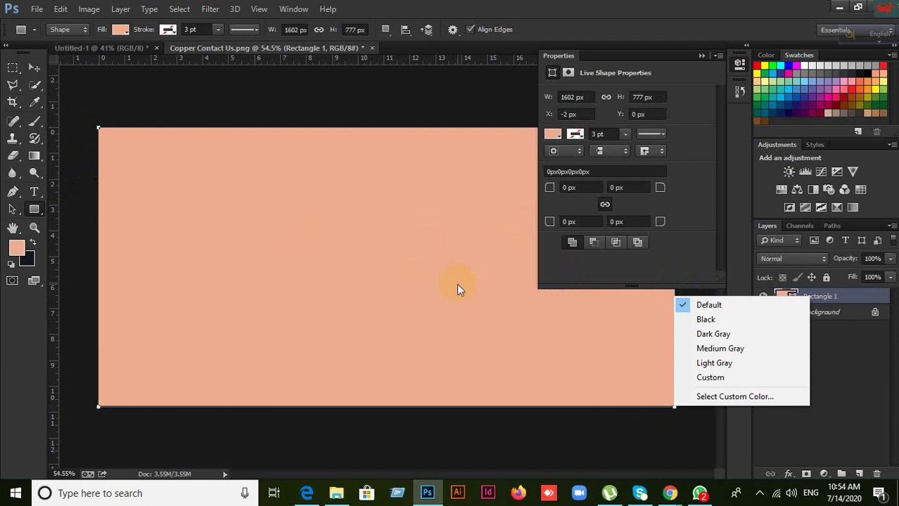
click(880, 259)
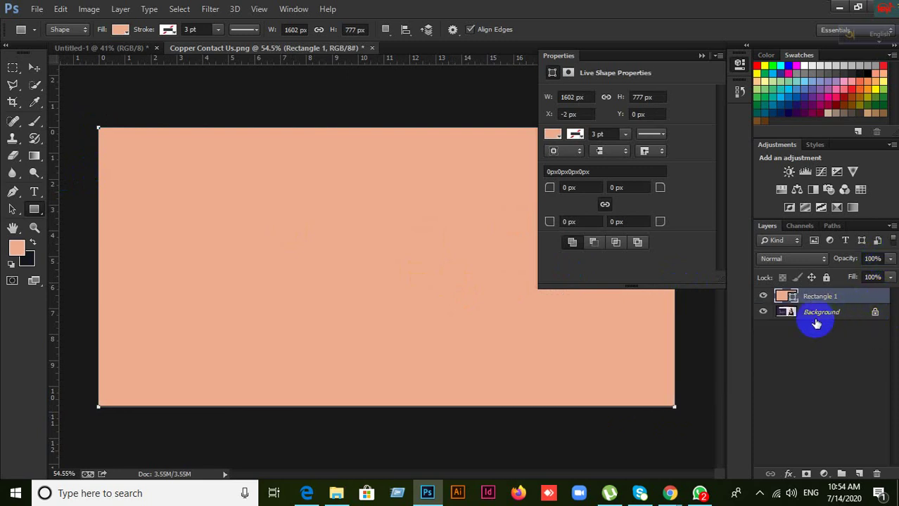
Lower Rectangle 1's opacity to 55% and lock the layer completely
click(889, 260)
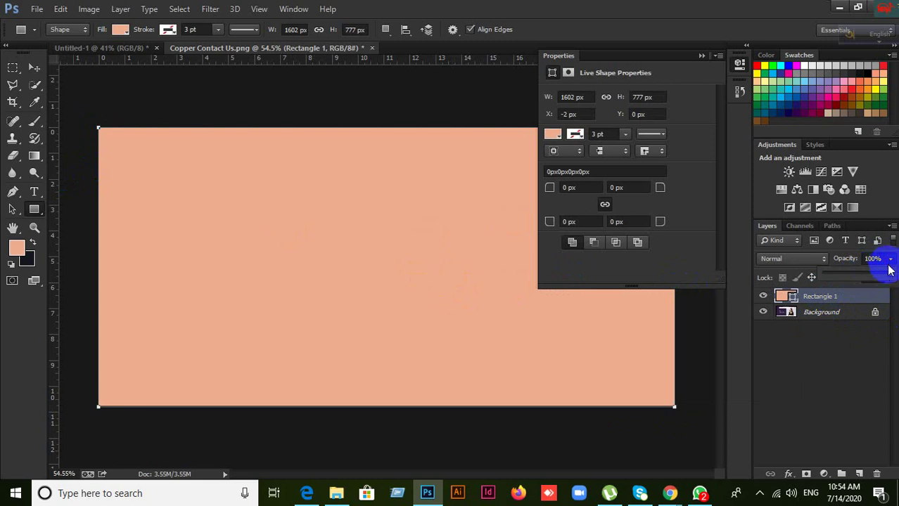
click(889, 278)
drag(882, 279, 867, 280)
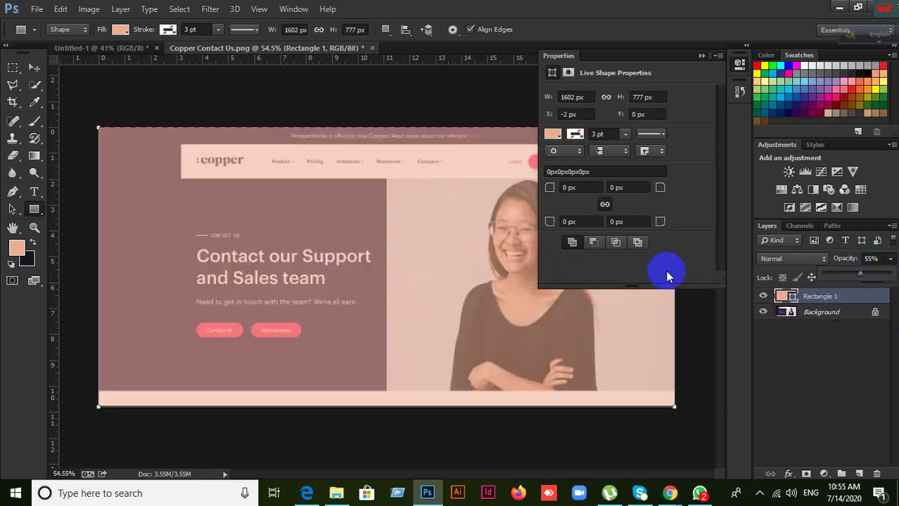
click(724, 6)
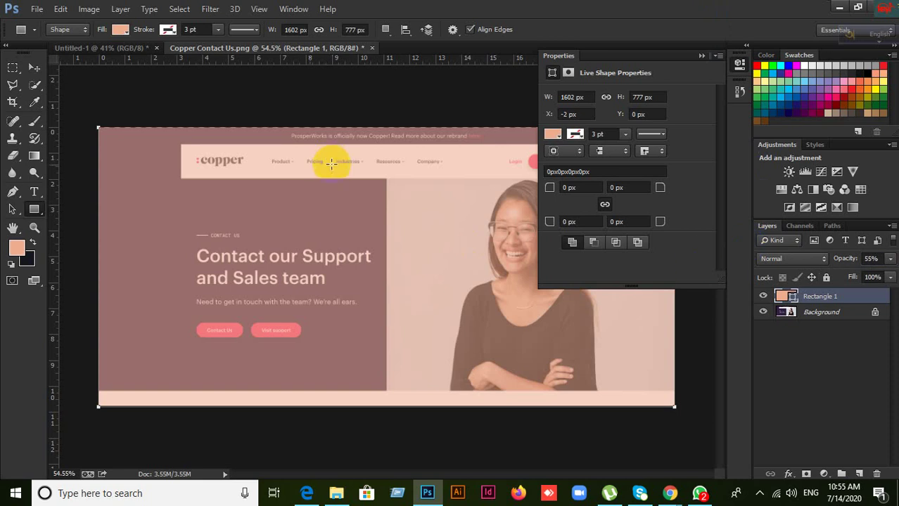
click(31, 68)
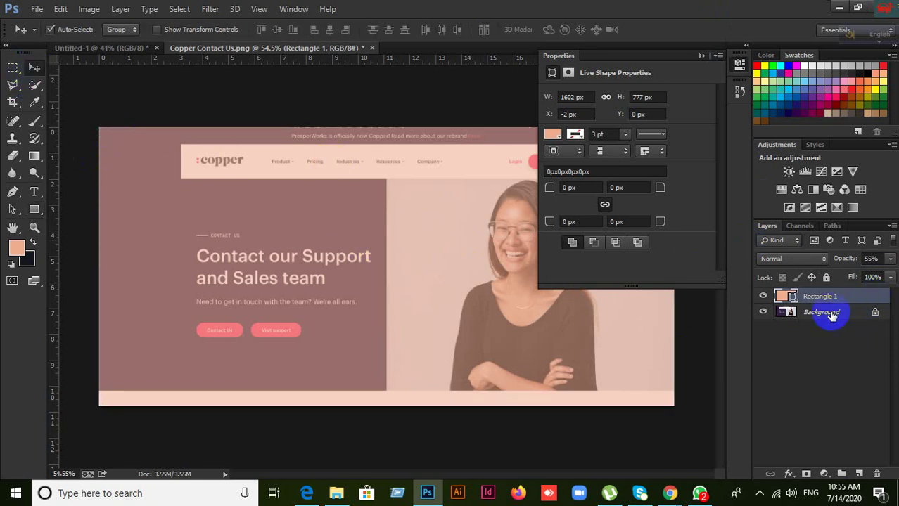
click(826, 279)
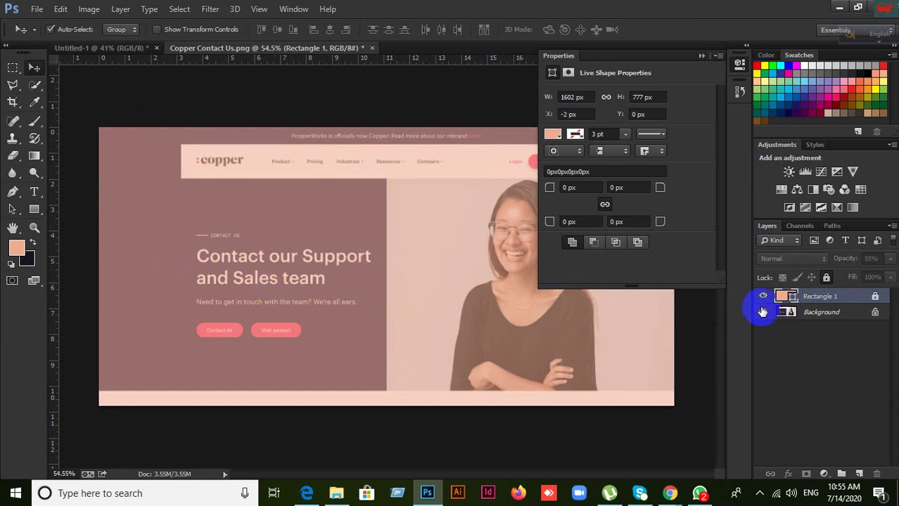
click(307, 495)
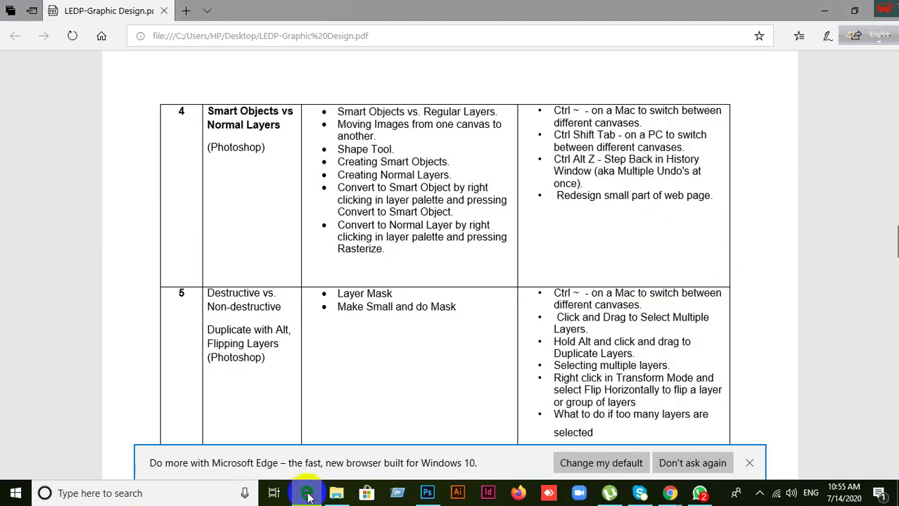
click(307, 495)
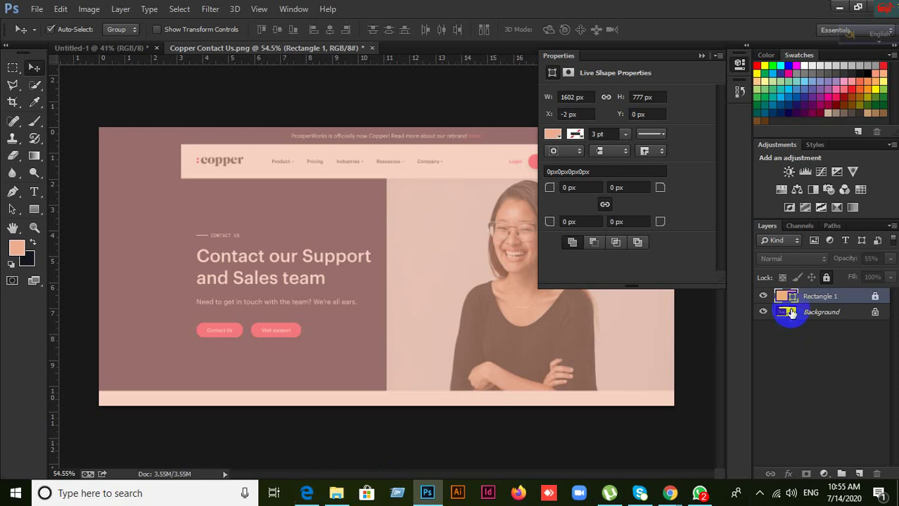
Eyedrop the page's dark purple background as the foreground colour, keeping Rectangle 1 visible
click(763, 298)
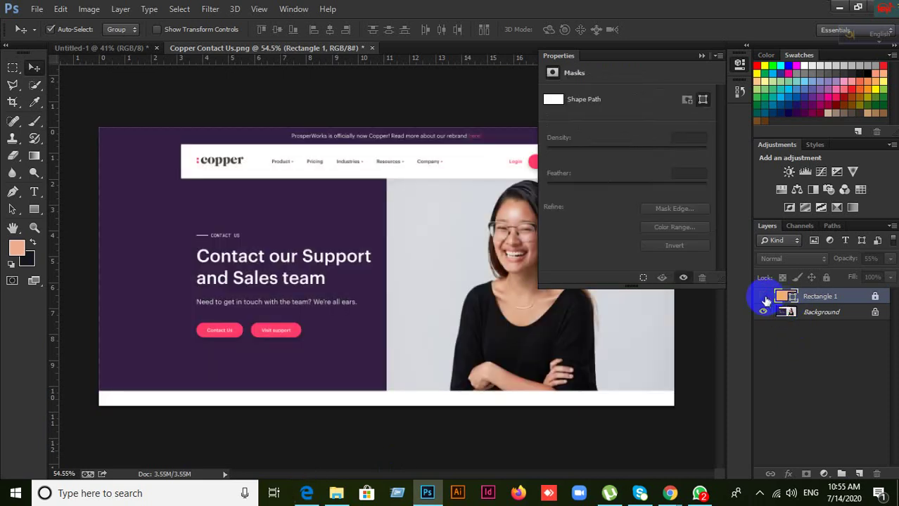
click(34, 102)
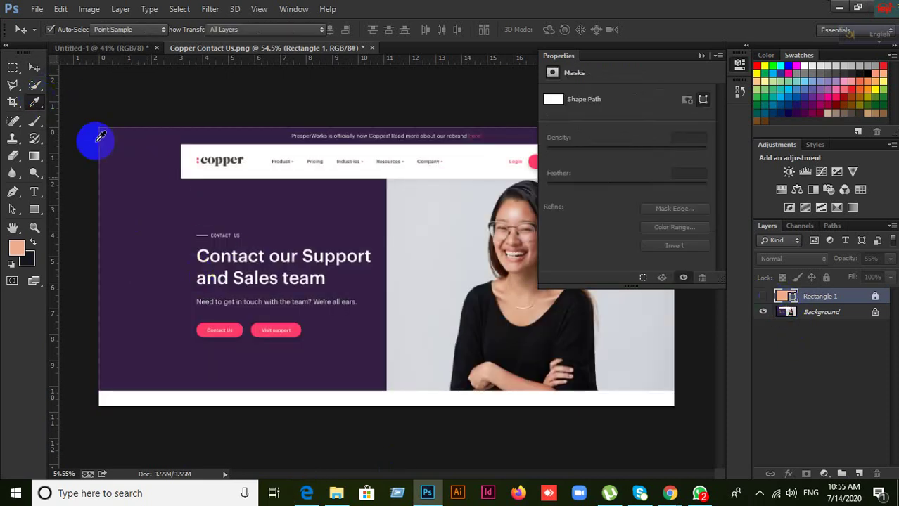
click(150, 214)
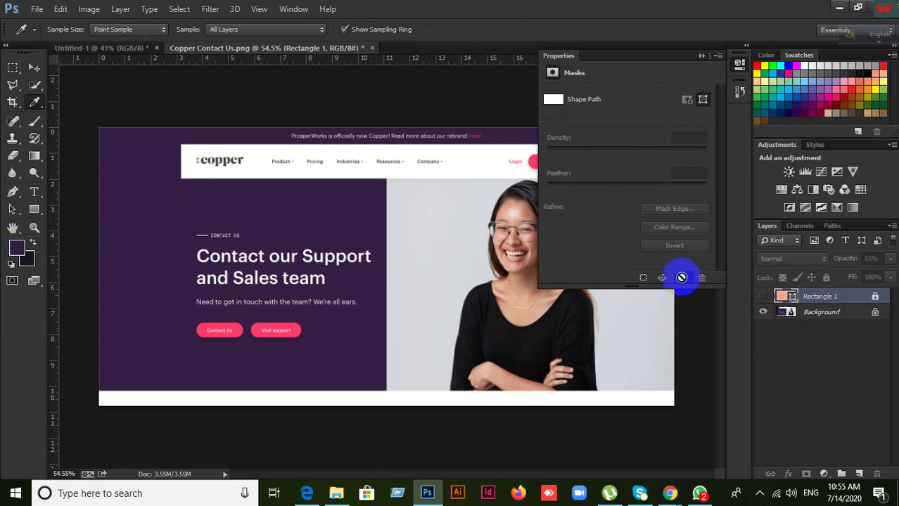
click(763, 298)
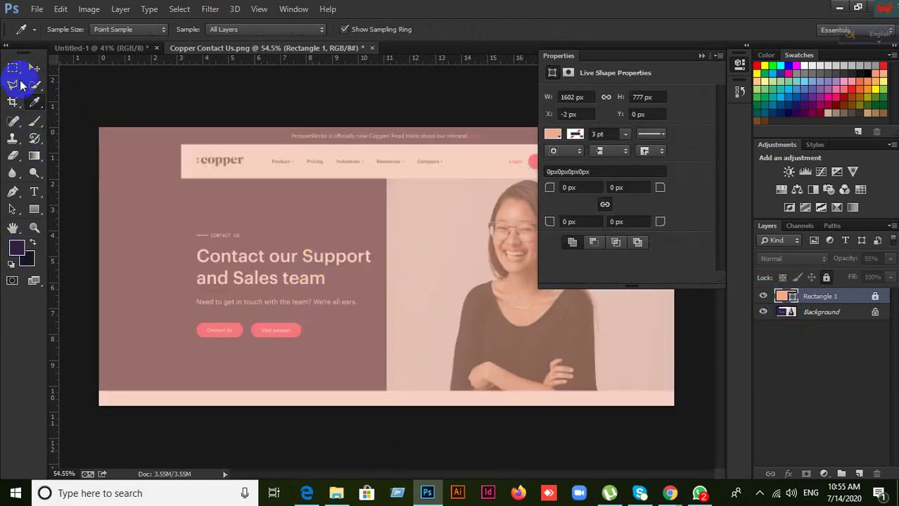
click(34, 209)
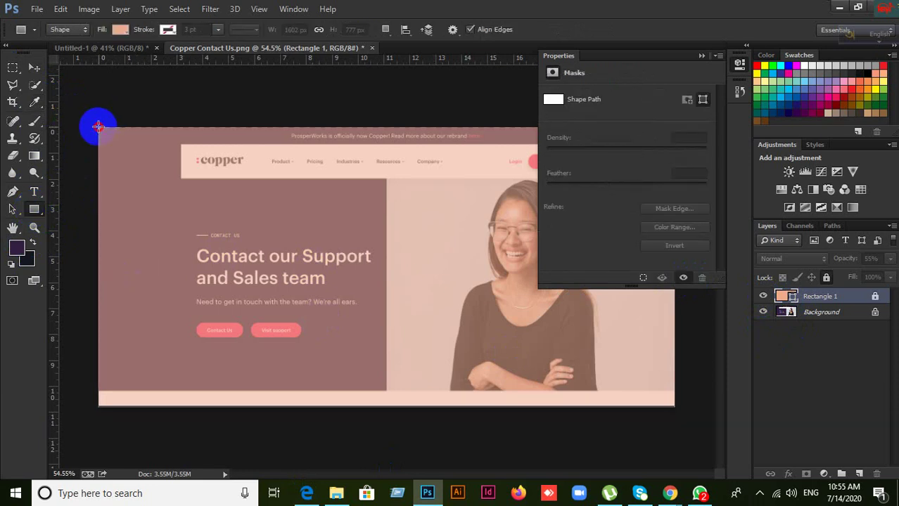
Draw a trial second rectangle from the canvas corner, hide Rectangle 1, and lower the new shape's opacity
drag(99, 127, 674, 391)
right_click(674, 390)
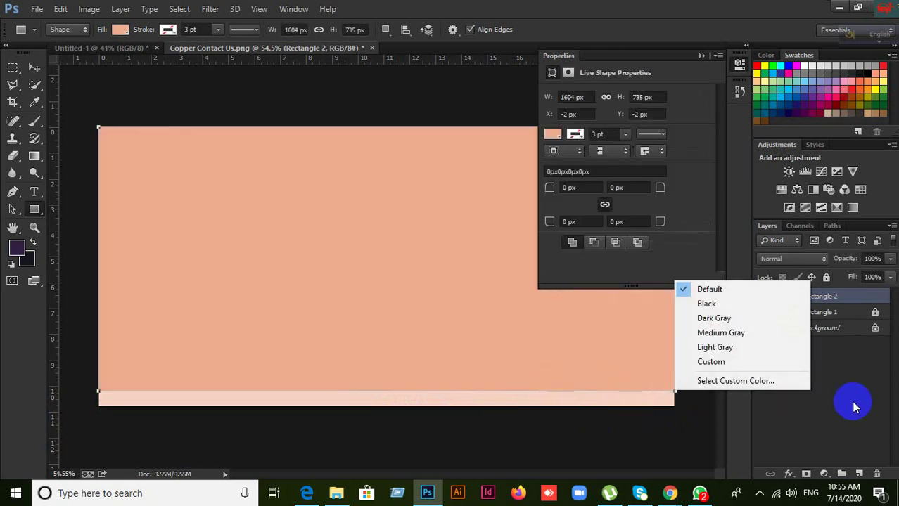
click(848, 395)
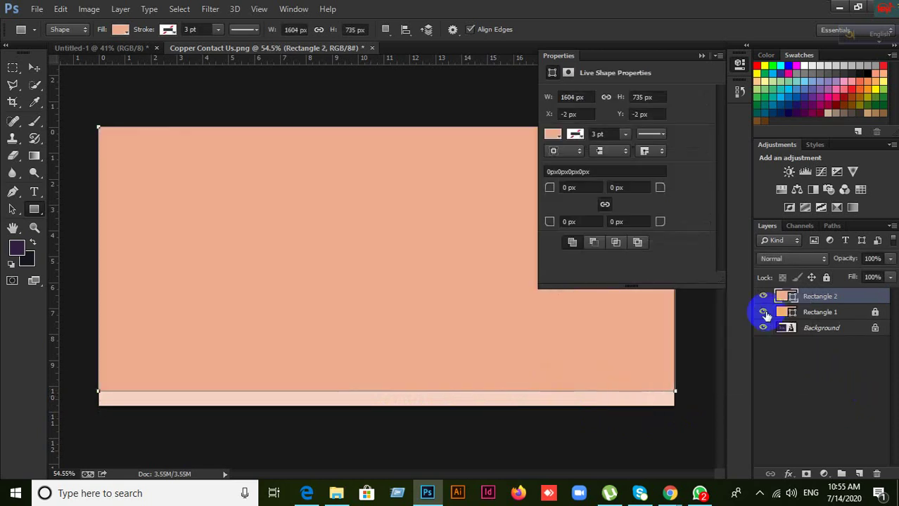
click(764, 313)
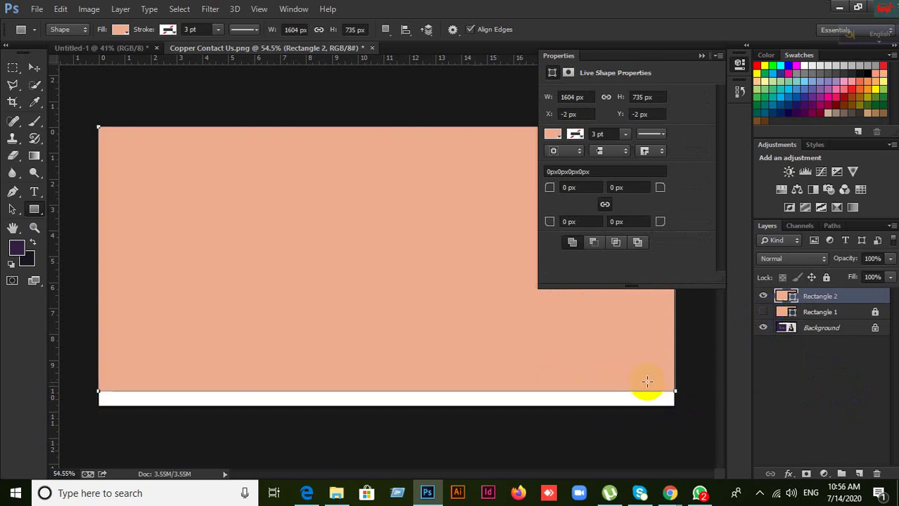
click(890, 258)
drag(887, 276, 852, 278)
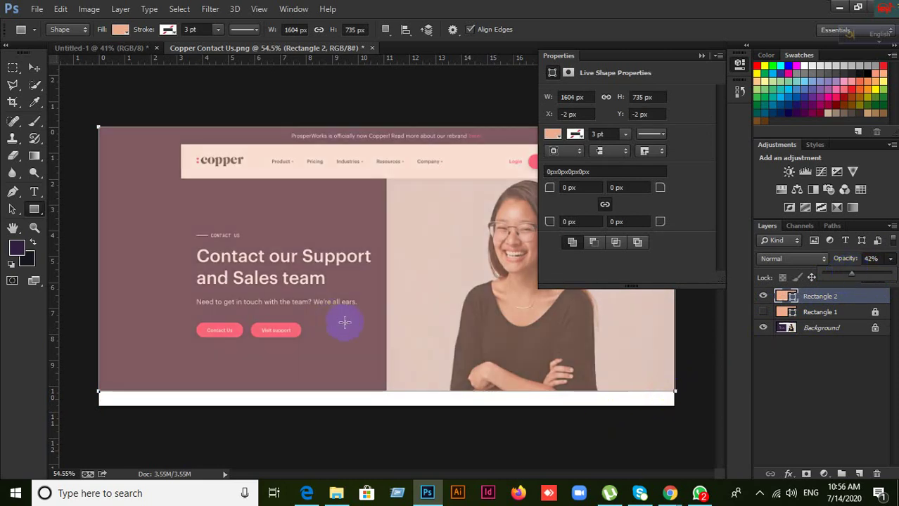
click(762, 296)
Delete the trial Rectangle 2 layer and show Rectangle 1 again
click(762, 299)
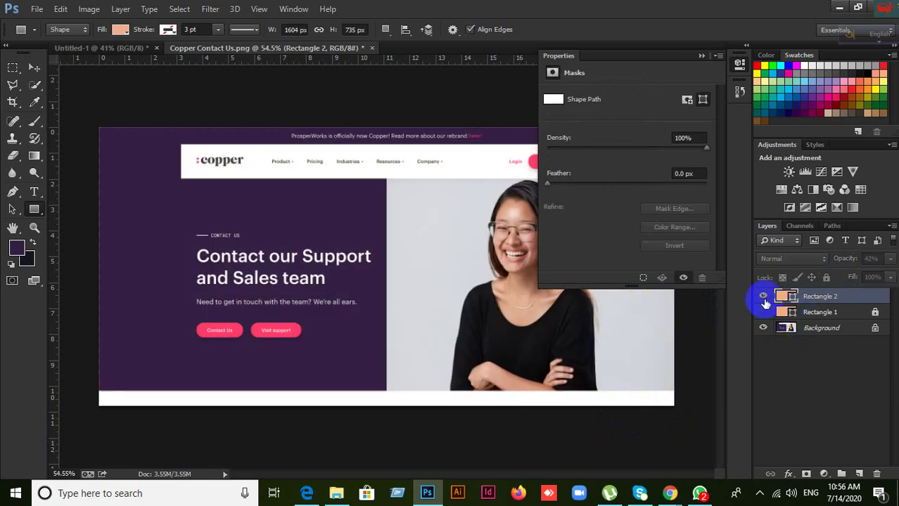
click(763, 298)
click(876, 473)
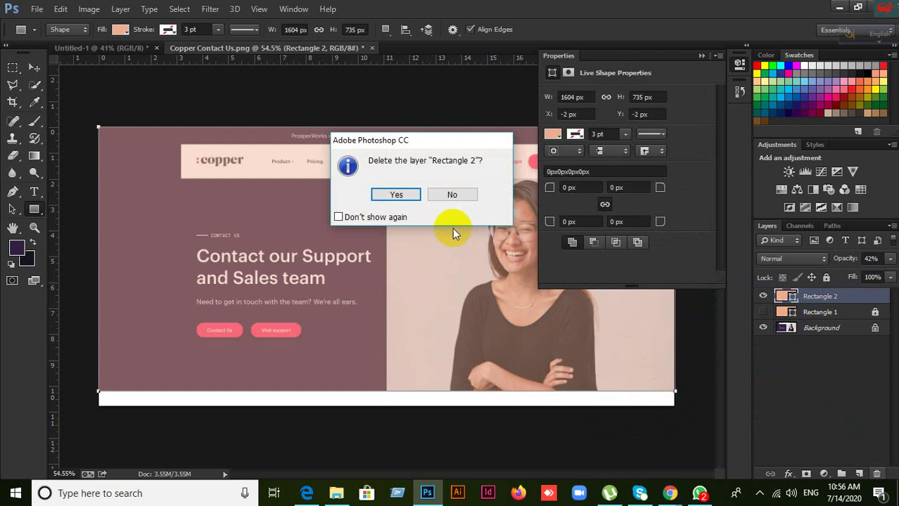
click(398, 196)
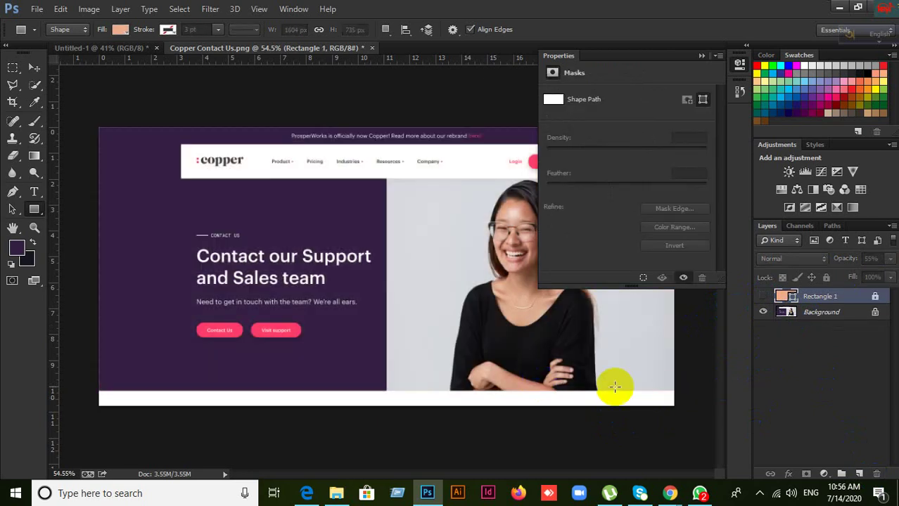
click(762, 298)
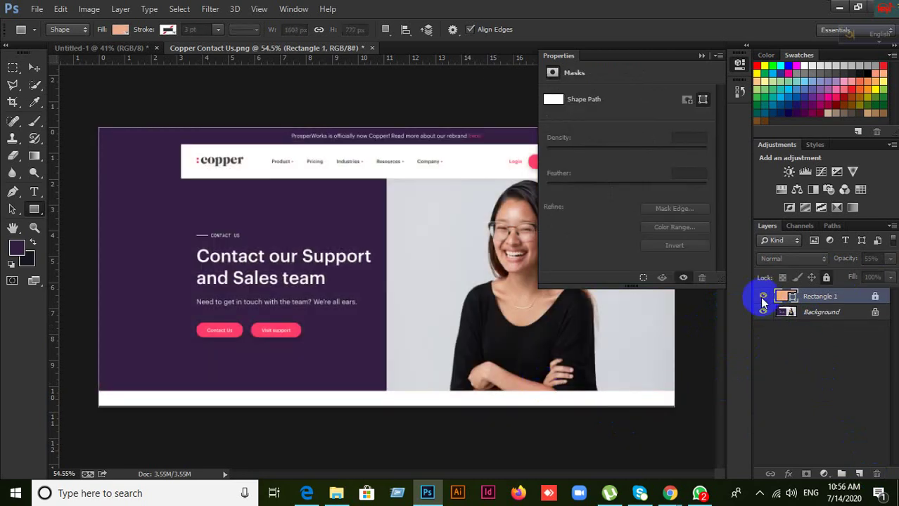
Draw an 805 × 734 px peach rectangle over the photo's right half
click(762, 298)
click(762, 300)
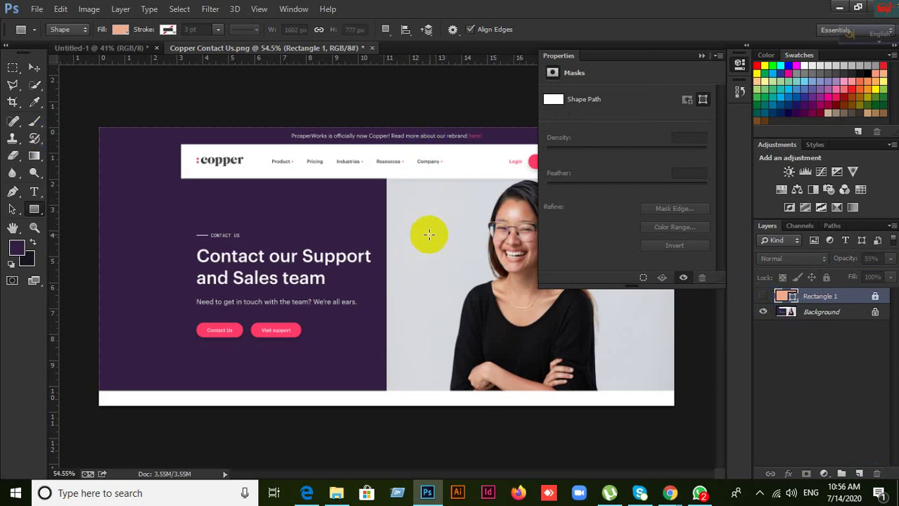
click(763, 296)
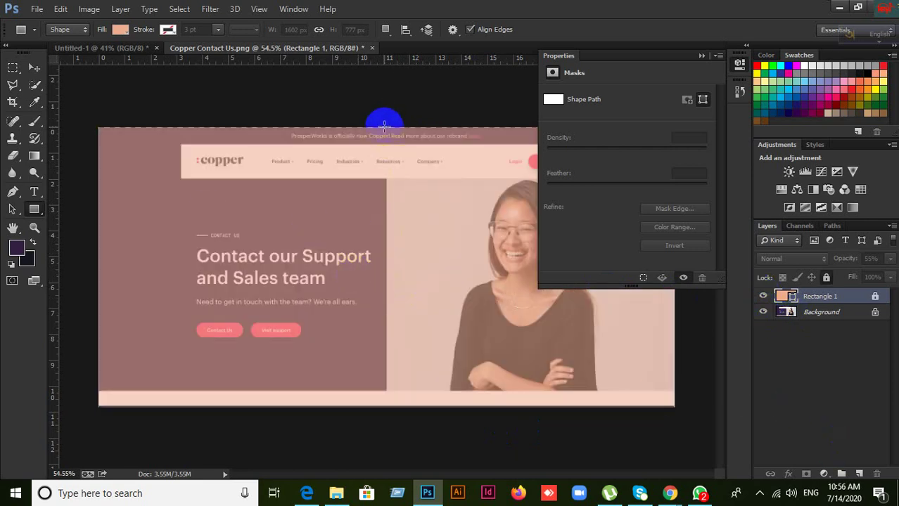
drag(385, 126, 674, 389)
right_click(674, 389)
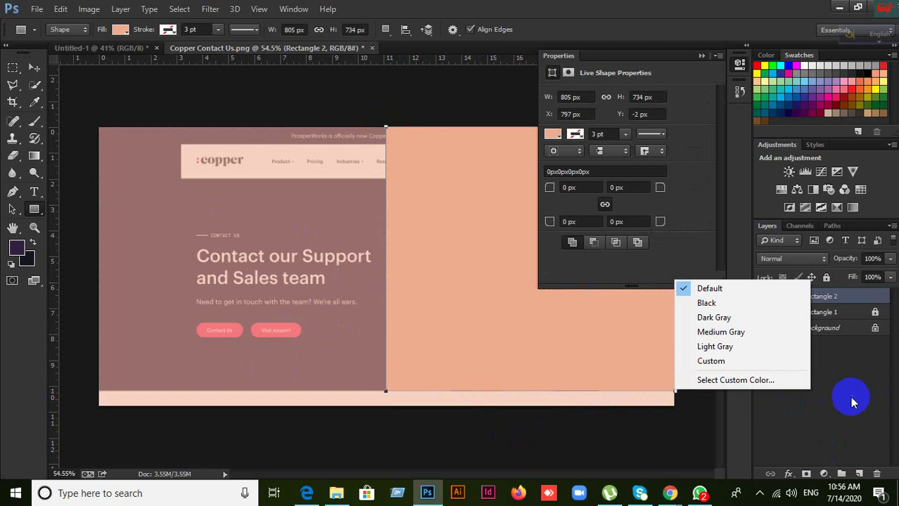
click(854, 357)
Hide both Rectangle 1 and the new Rectangle 2, then pick the Eyedropper
drag(764, 331, 763, 316)
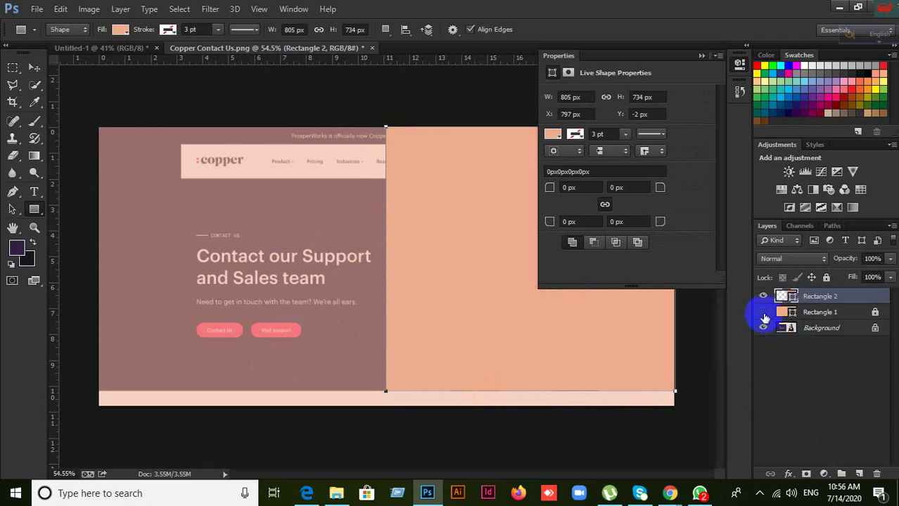
click(763, 314)
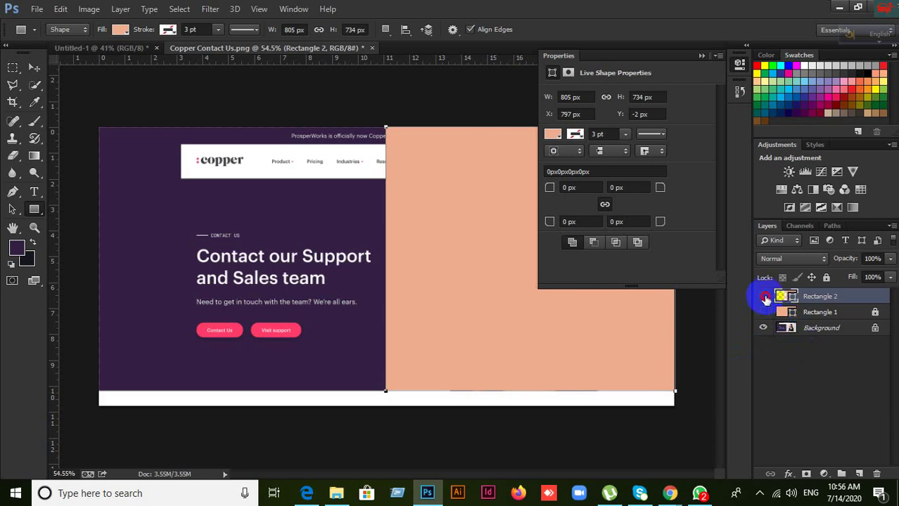
click(764, 296)
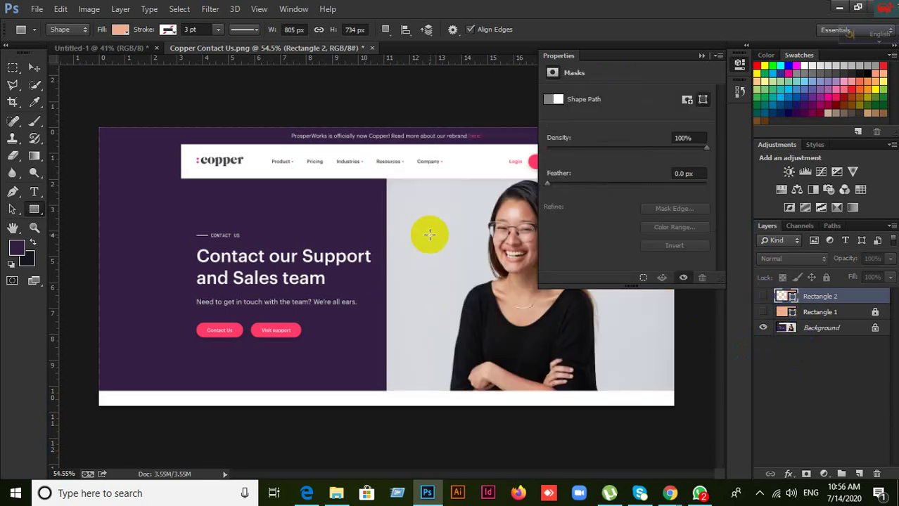
click(36, 70)
click(34, 101)
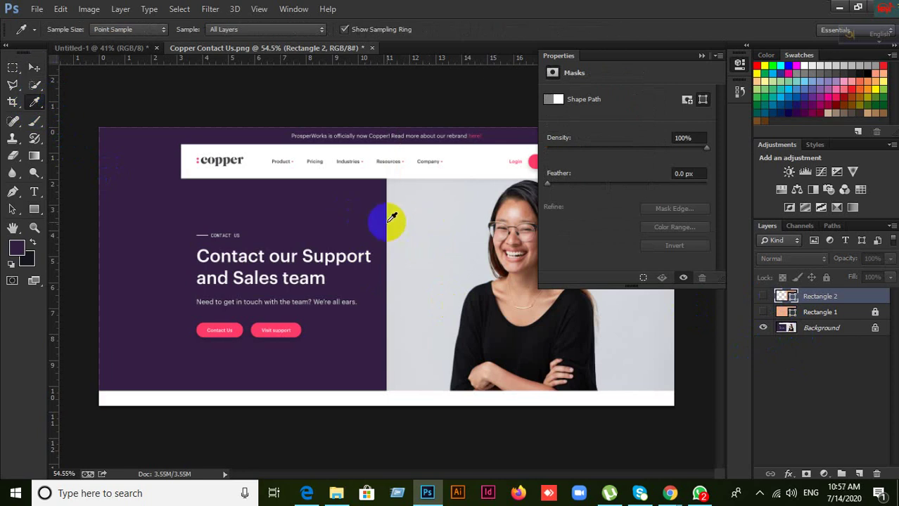
Compare the overlays, leaving Rectangle 1 visible and selected and Rectangle 2 hidden
click(34, 68)
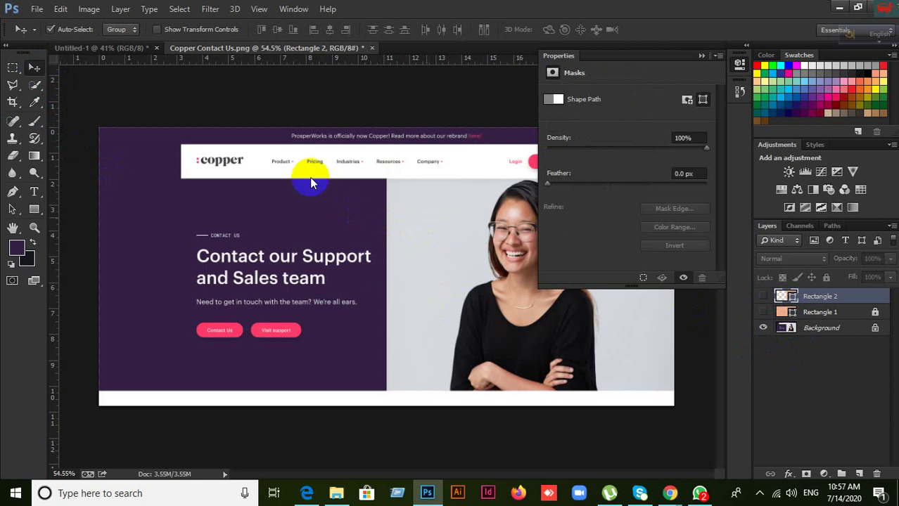
click(763, 296)
click(759, 297)
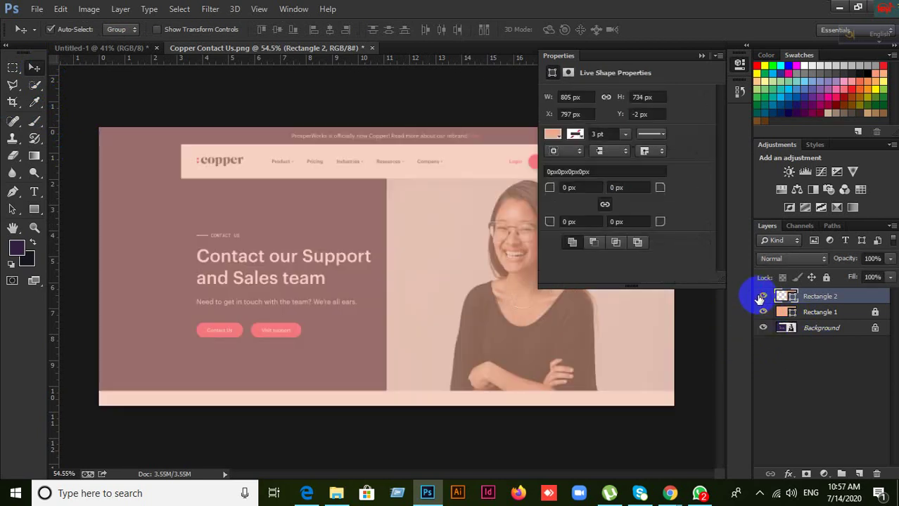
click(759, 296)
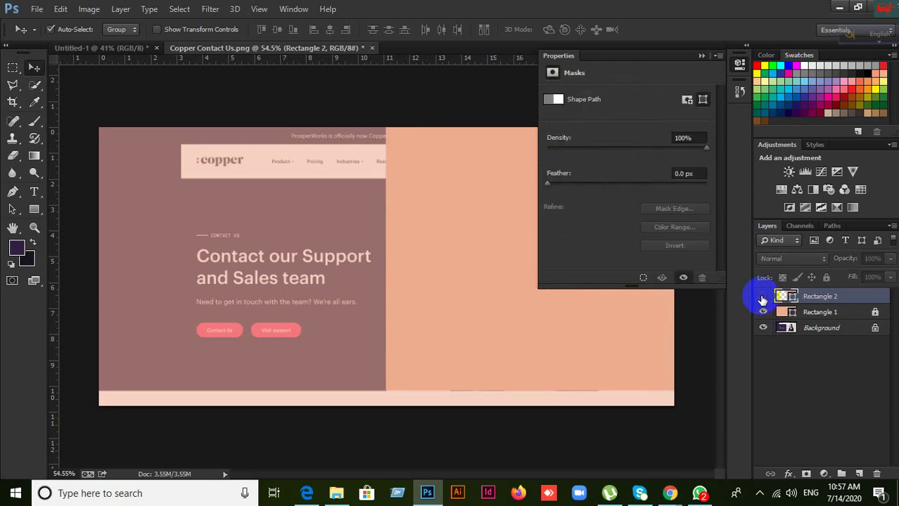
click(764, 312)
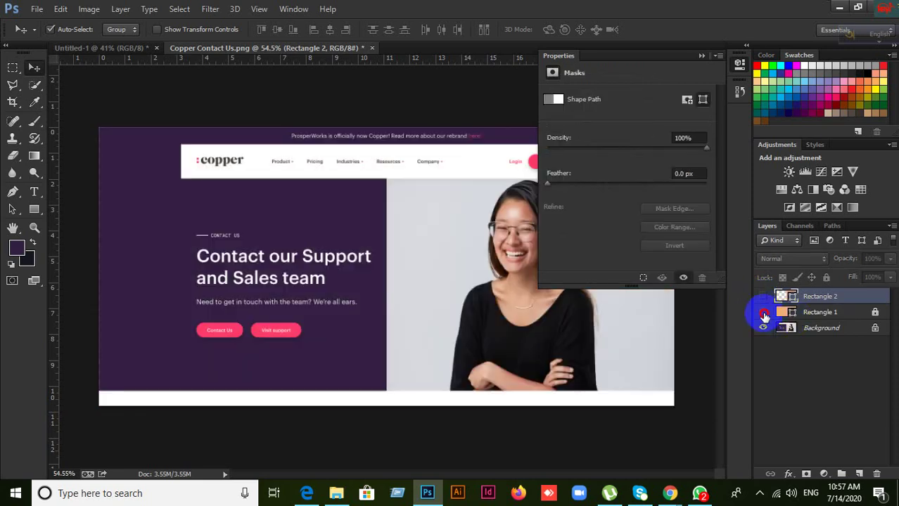
click(765, 312)
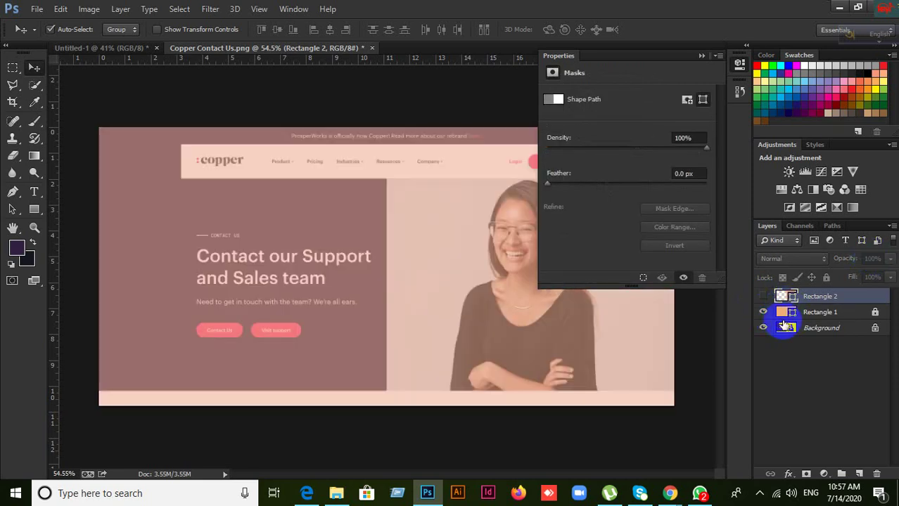
click(764, 315)
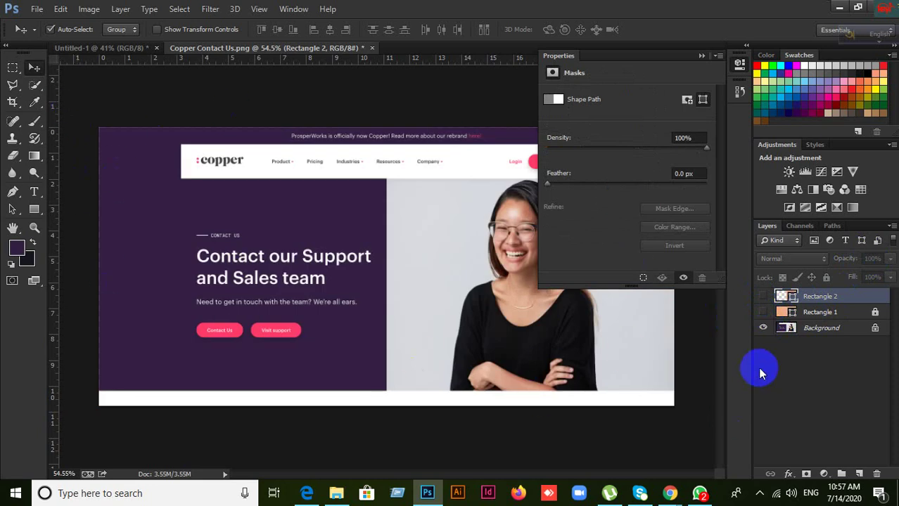
click(764, 312)
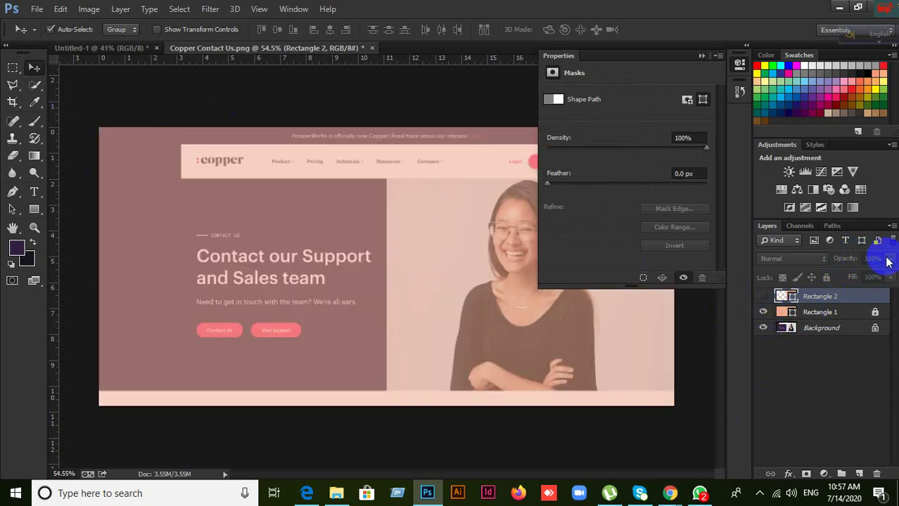
click(836, 316)
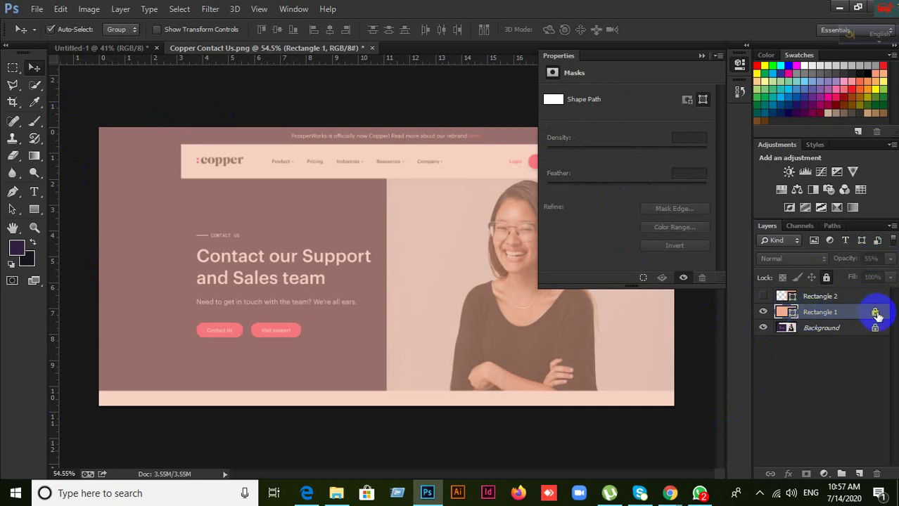
Unlock Rectangle 1 and set its opacity to 100%
click(827, 278)
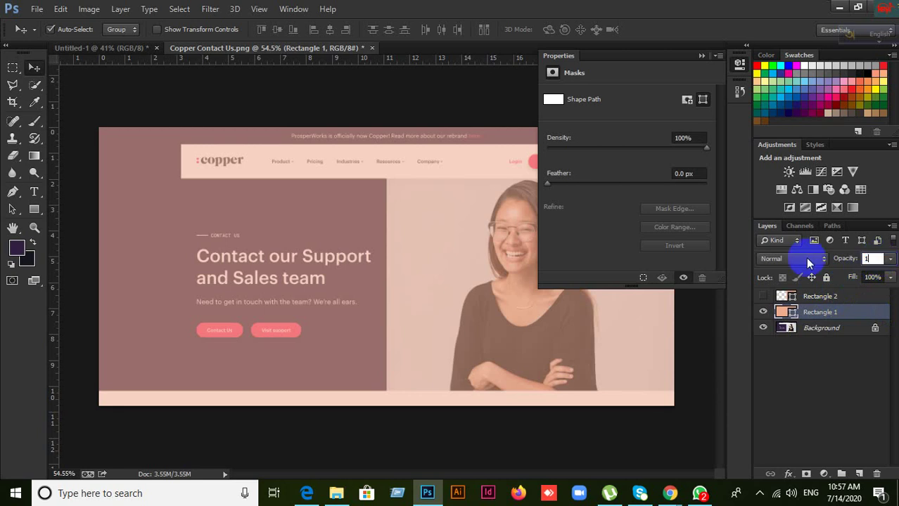
key(Return)
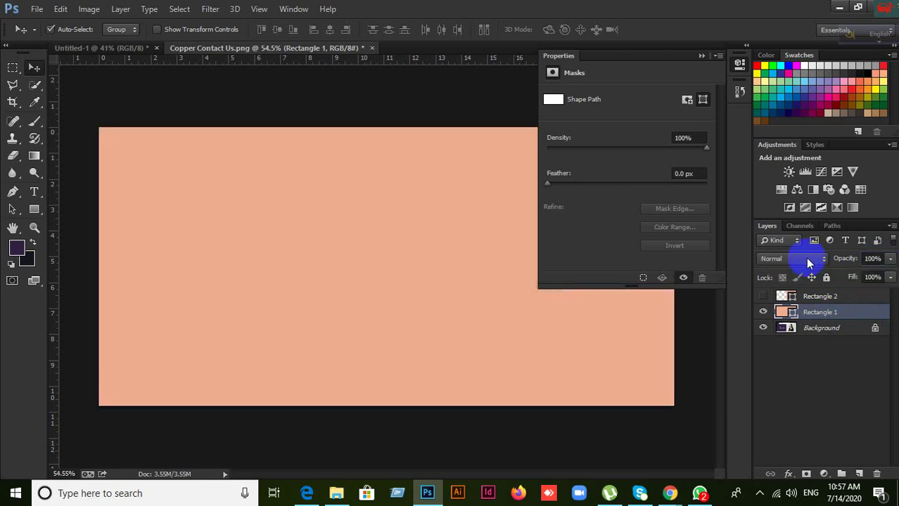
click(22, 250)
click(793, 314)
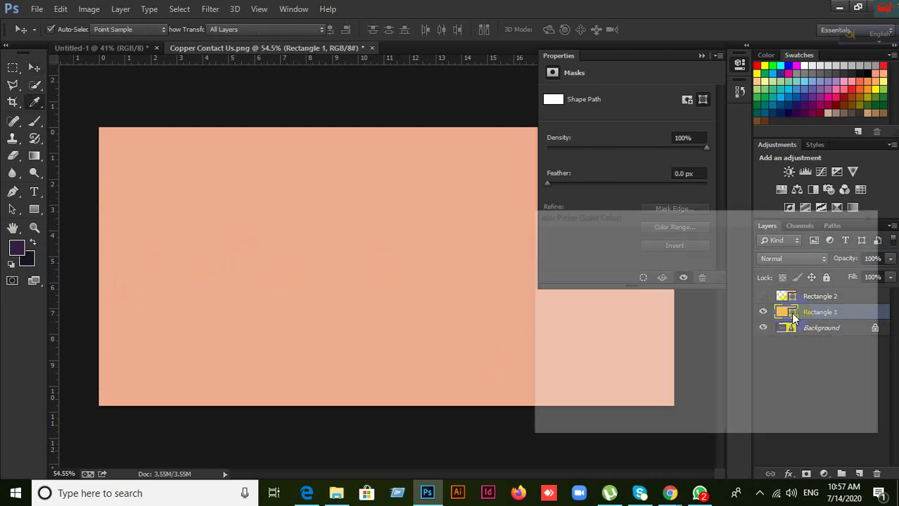
click(843, 256)
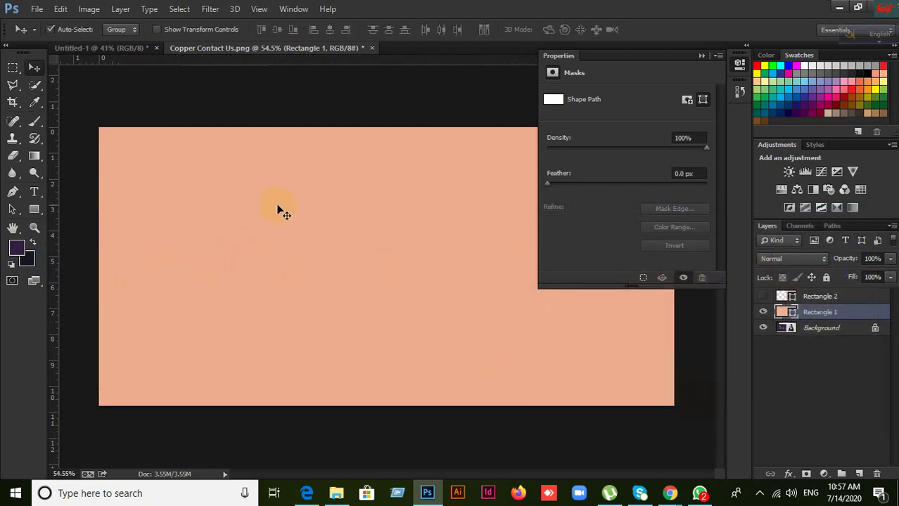
click(33, 212)
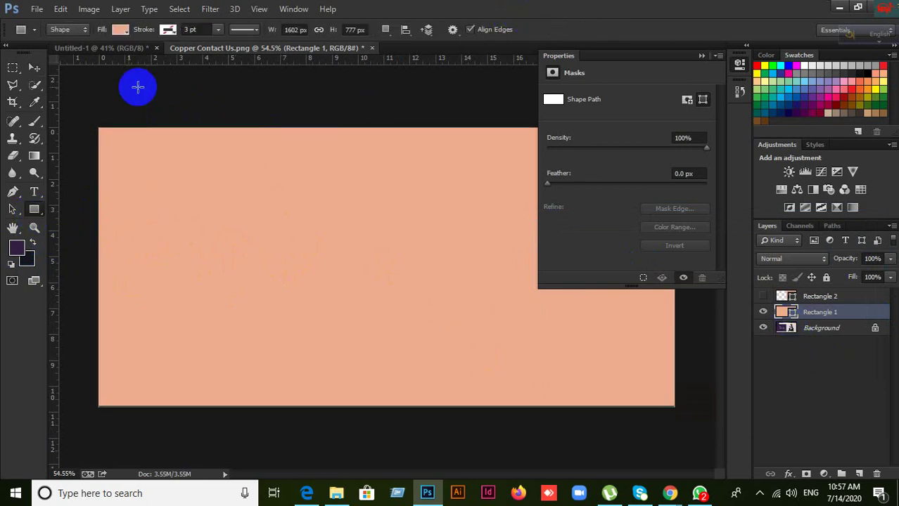
click(32, 71)
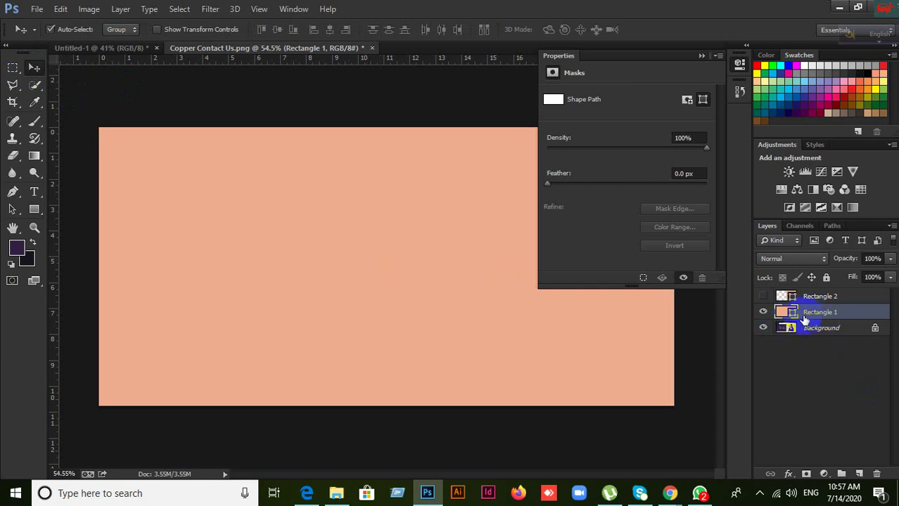
click(20, 252)
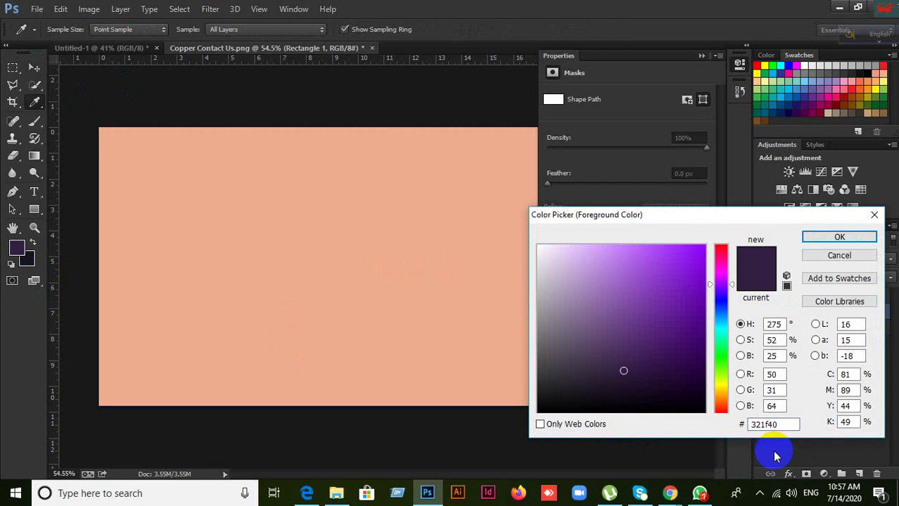
click(848, 254)
Change Rectangle 1's fill colour to dark purple 321f40
click(791, 317)
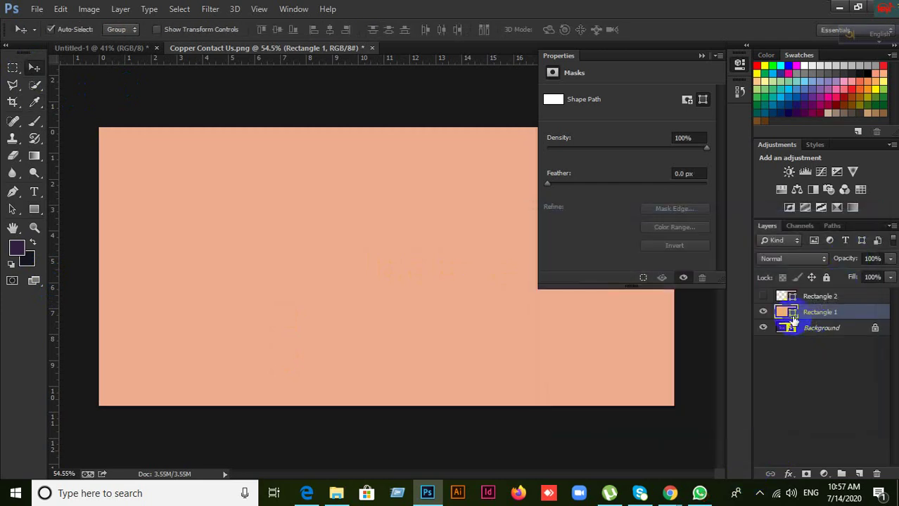
double_click(791, 317)
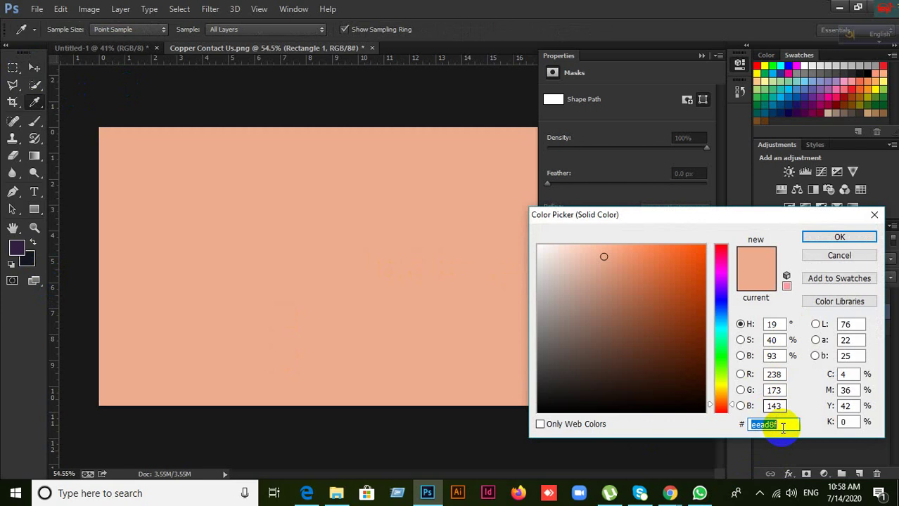
text(321)
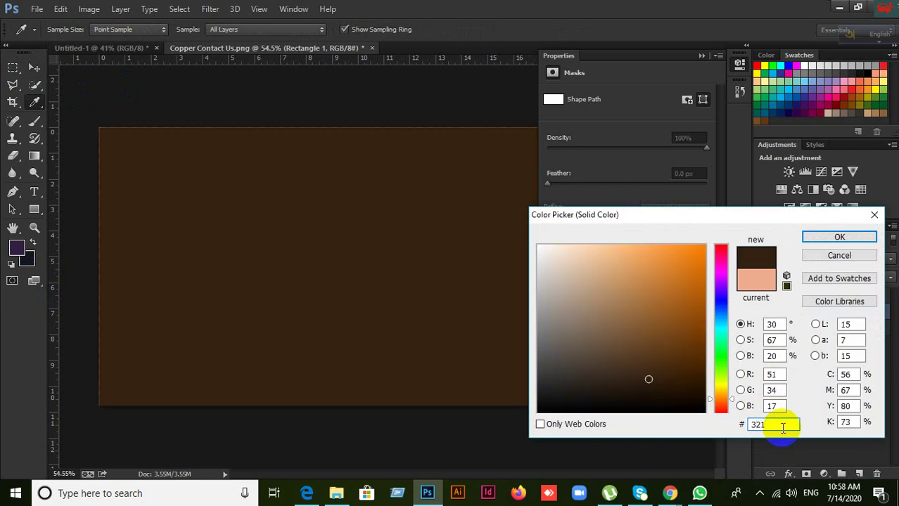
text(540)
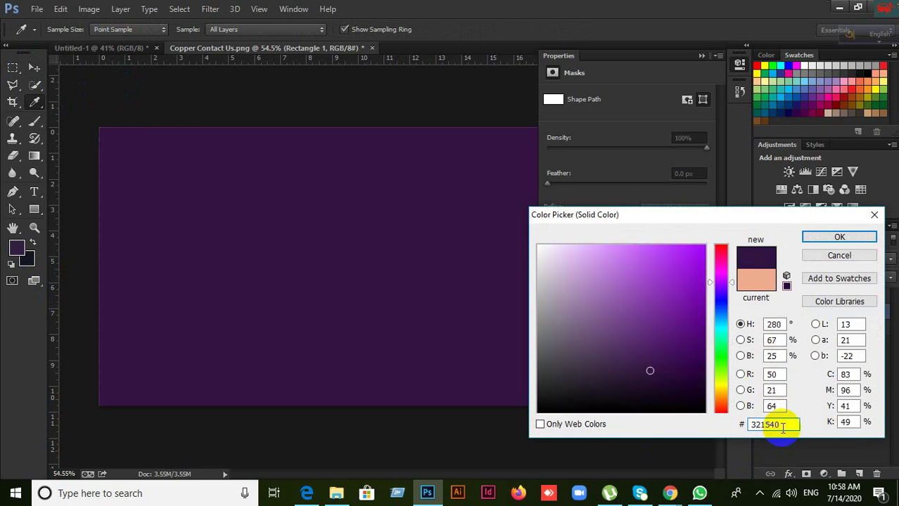
key(BackSpace)
key(BackSpace)
key(BackSpace)
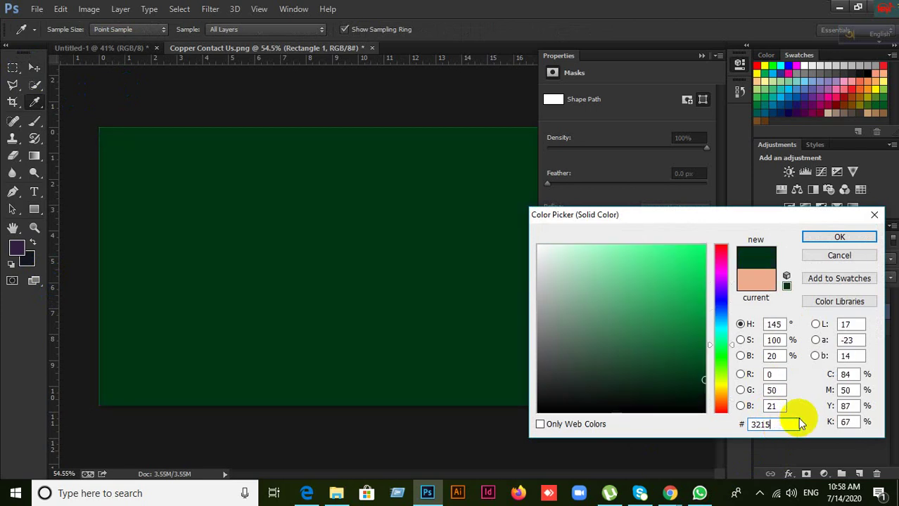
text(f40)
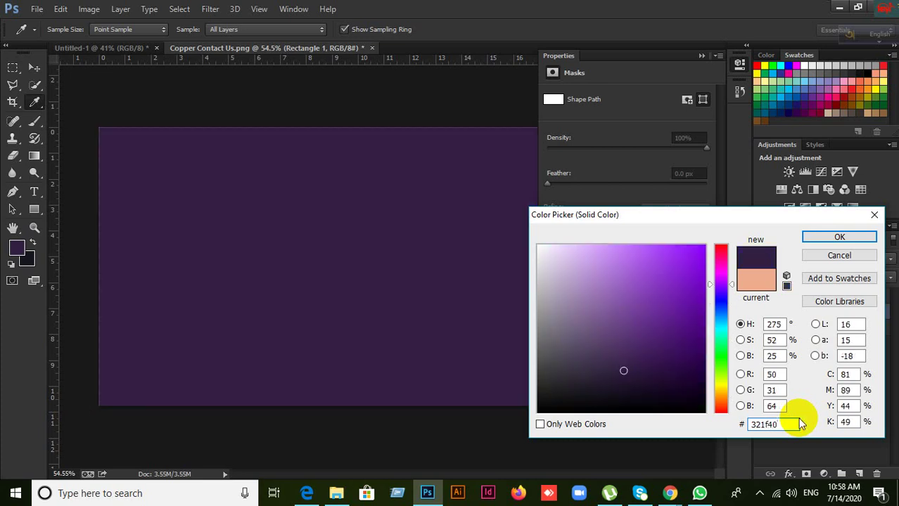
click(853, 238)
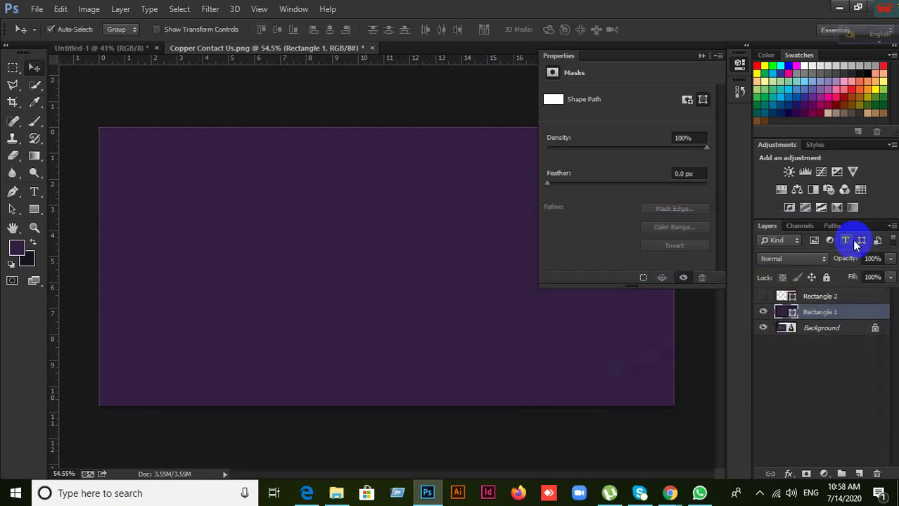
Hide purple Rectangle 1, sample the photo's light gray background, and show Rectangle 2
click(762, 313)
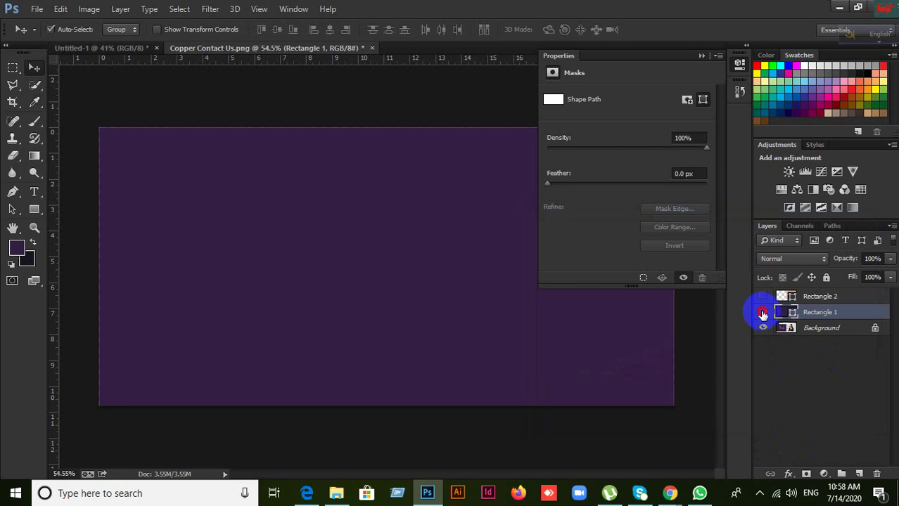
click(762, 314)
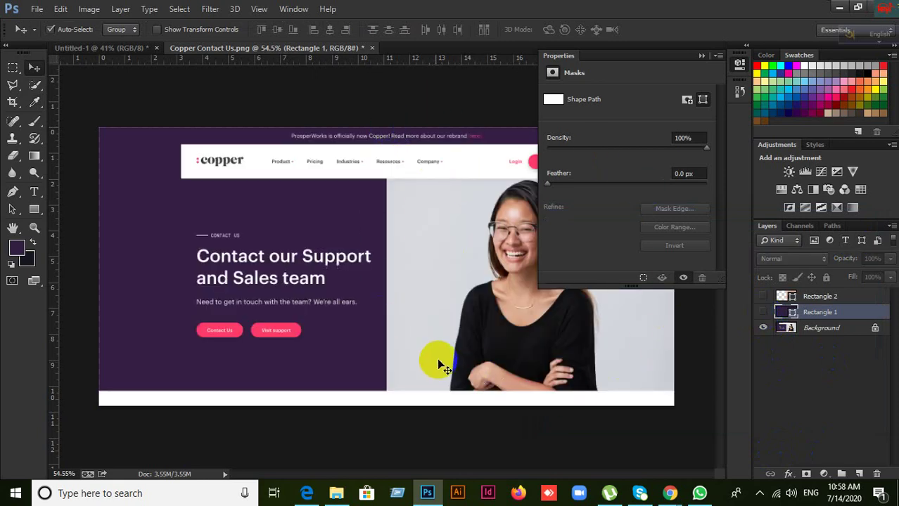
click(35, 102)
click(443, 218)
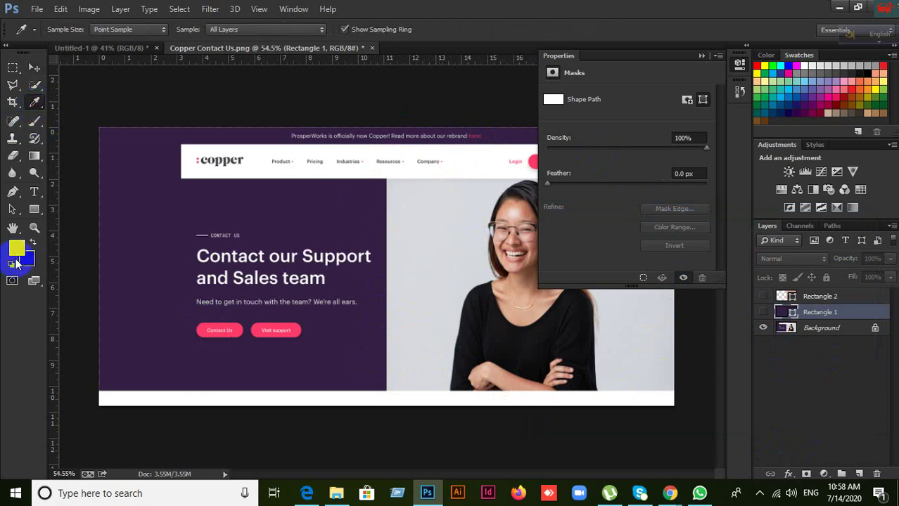
click(17, 252)
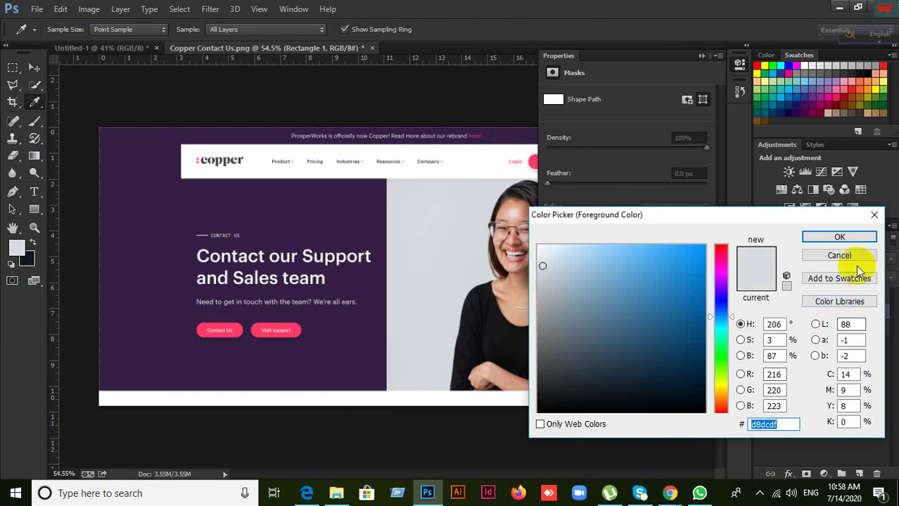
click(839, 256)
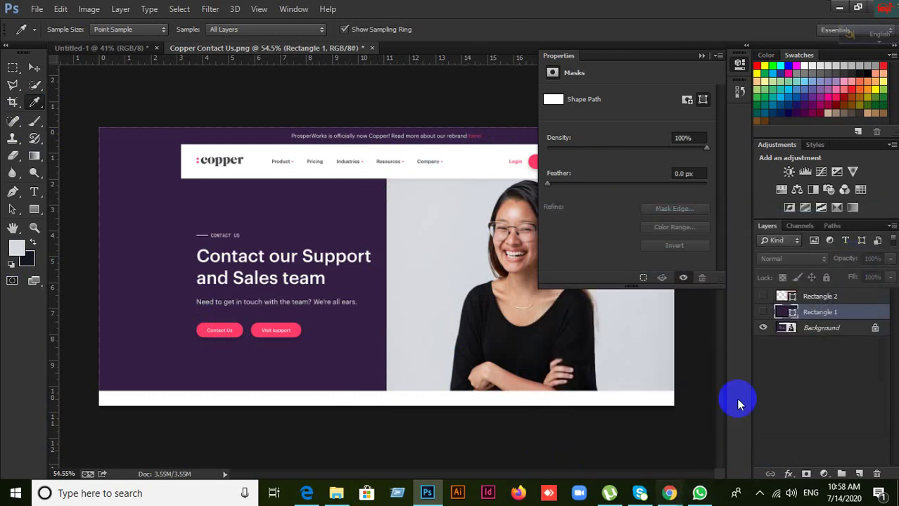
click(763, 298)
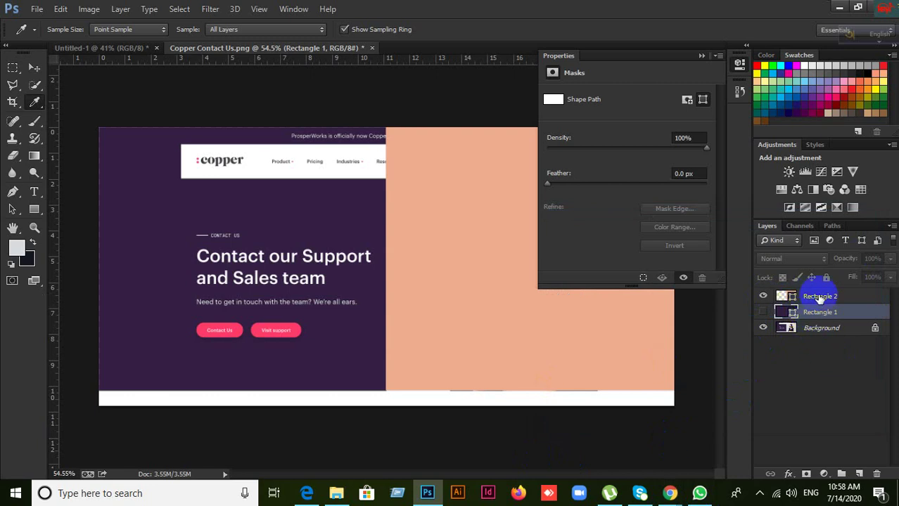
Fill Rectangle 2 with light gray d8dcdf
click(791, 297)
double_click(791, 296)
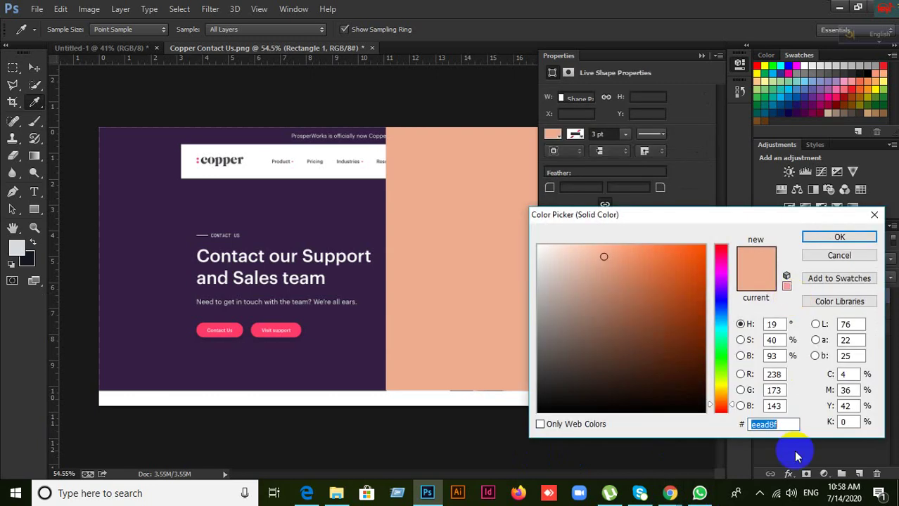
text(d)
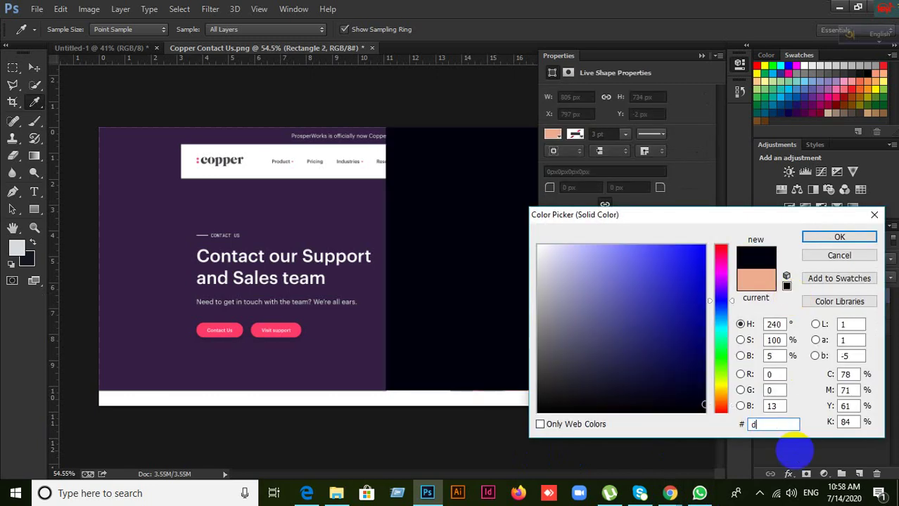
text(8d)
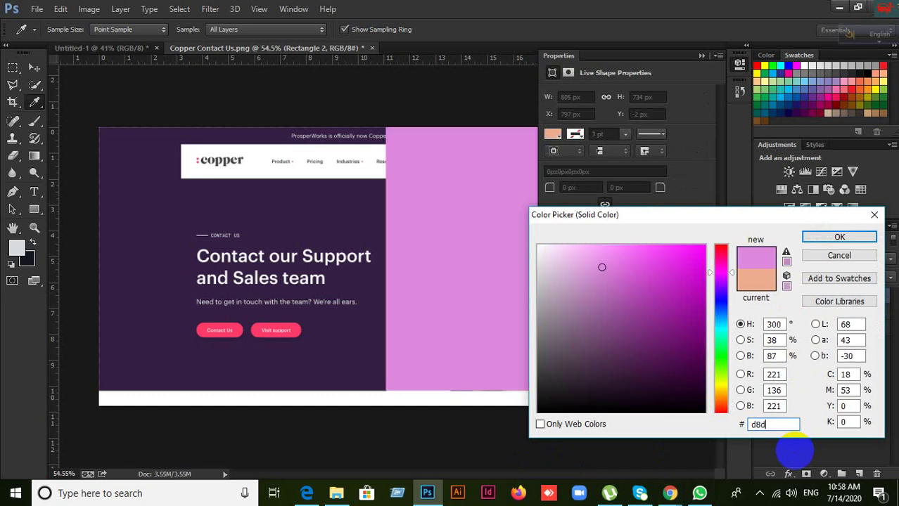
text(cdf)
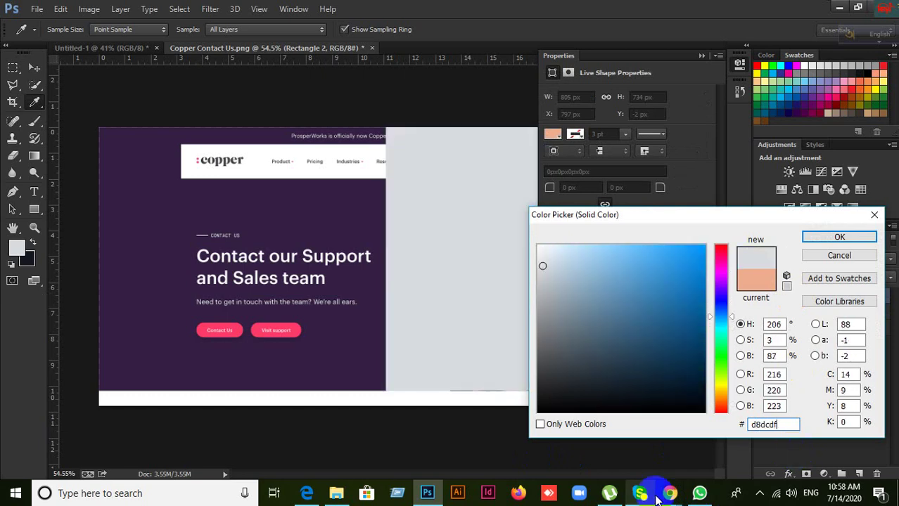
click(840, 242)
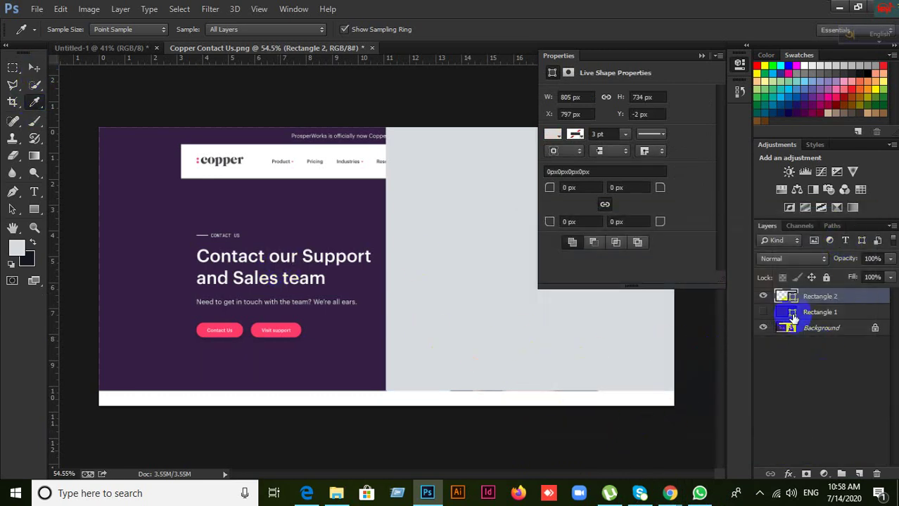
Hide Rectangle 2 and collapse the Properties panel
click(769, 296)
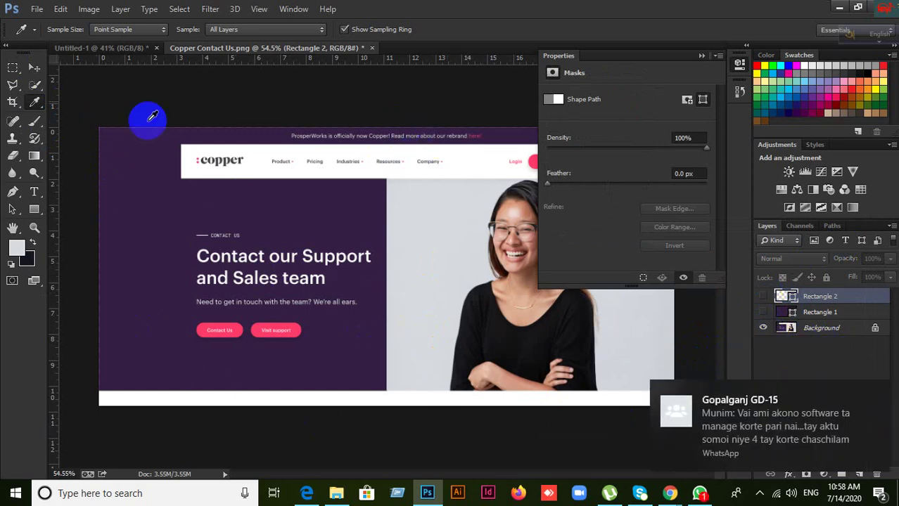
click(35, 73)
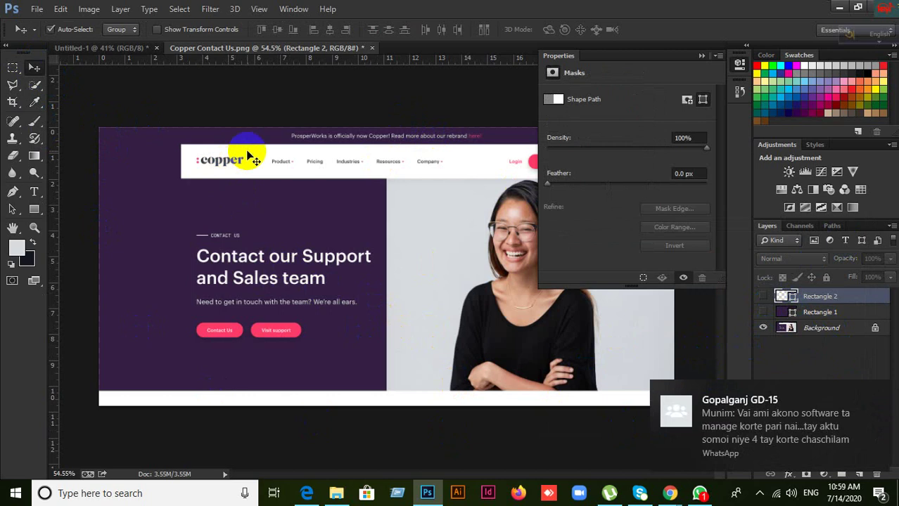
click(701, 56)
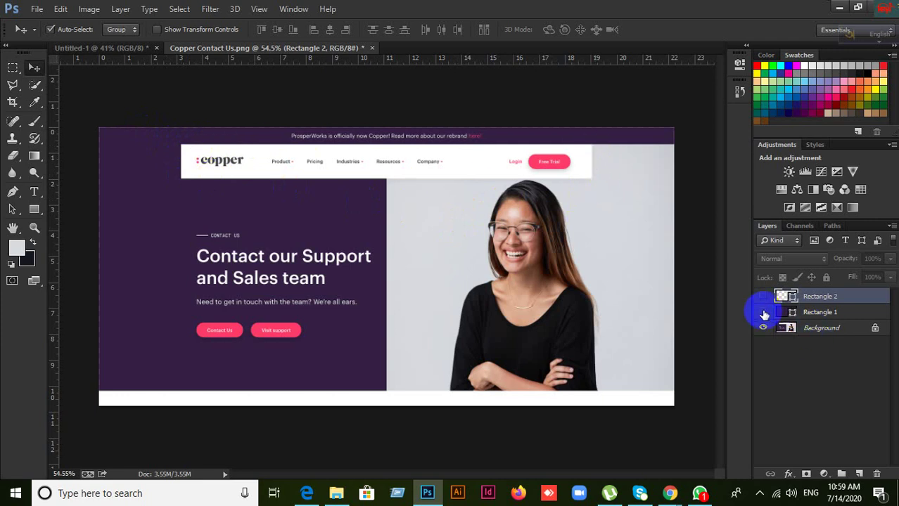
Draw a 1144 × 97 px rectangle over the top navbar strip
click(33, 209)
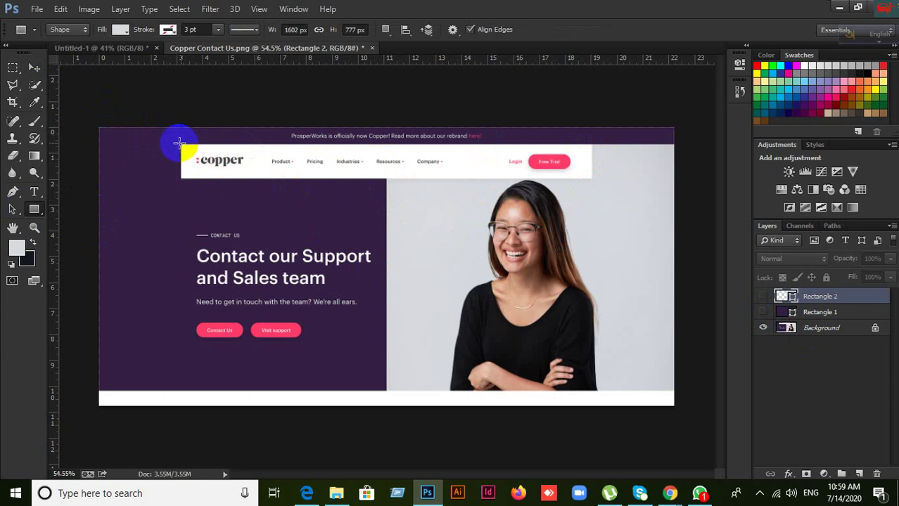
drag(181, 144, 592, 177)
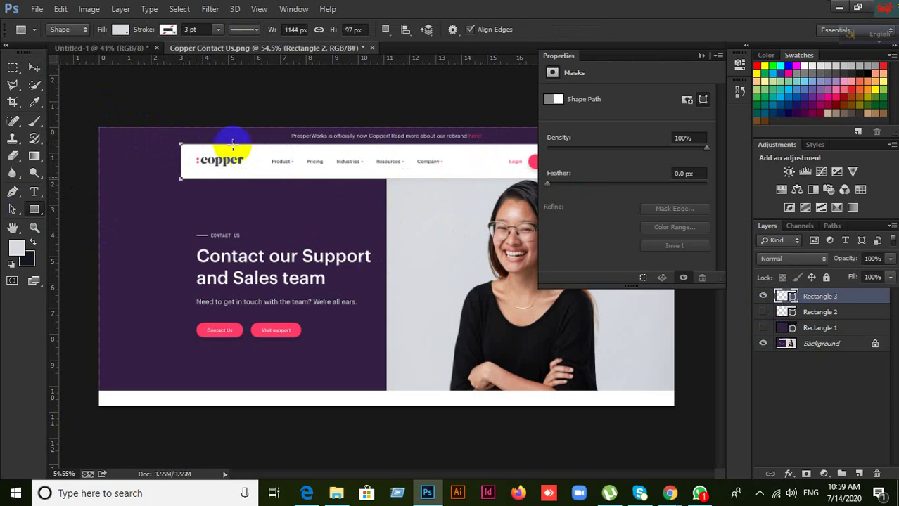
click(700, 55)
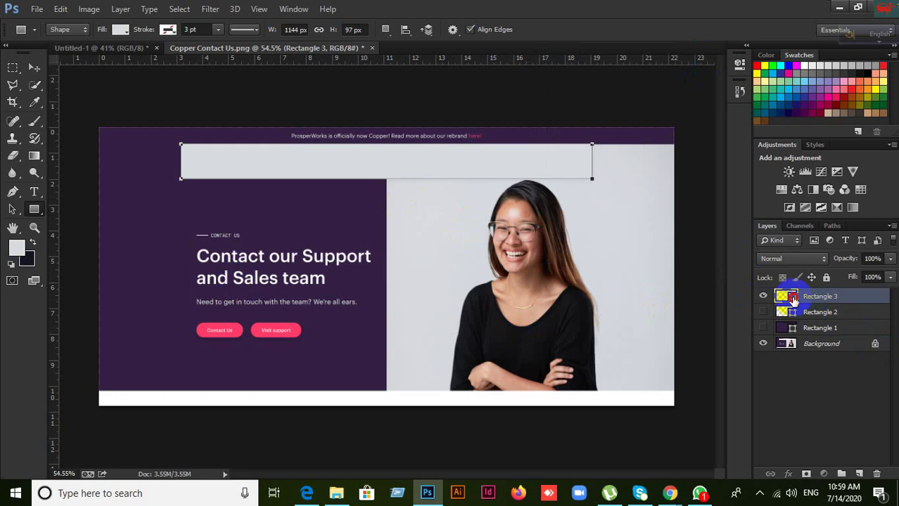
Fill Rectangle 3 with white #ffffff and hide it
double_click(793, 298)
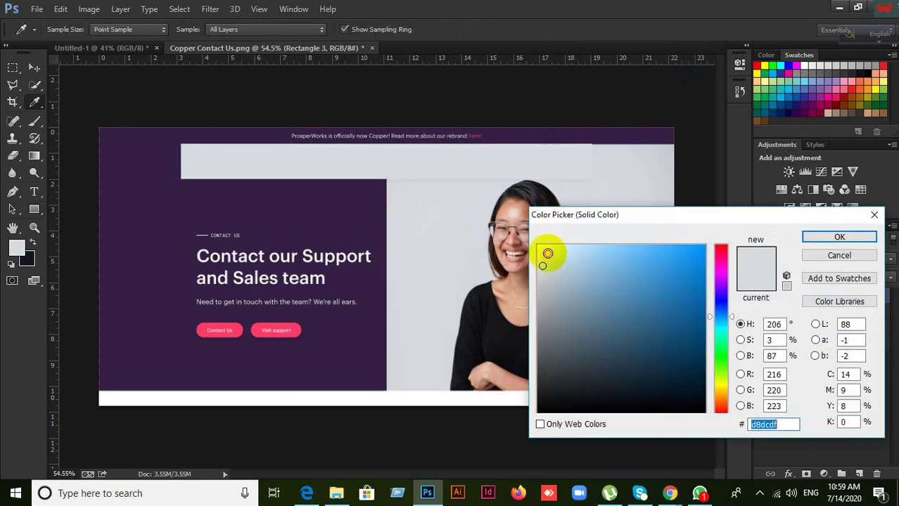
drag(534, 247, 517, 235)
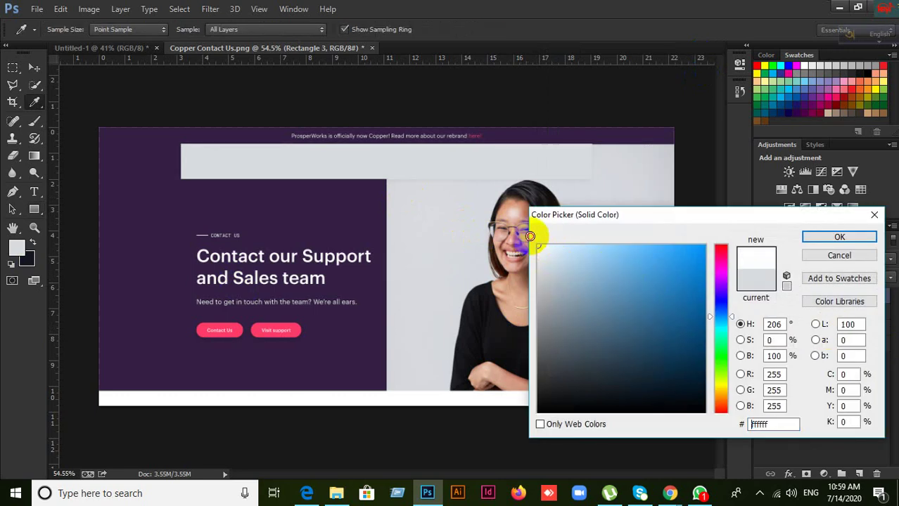
click(841, 237)
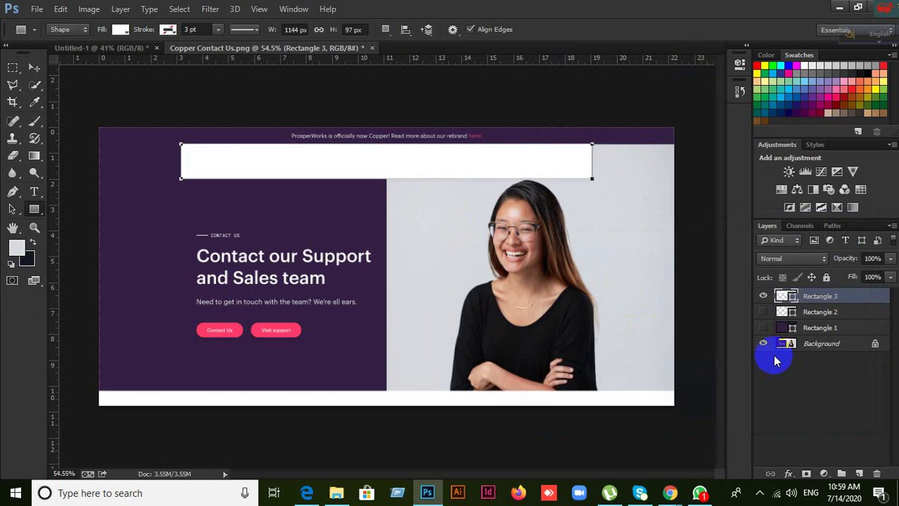
click(32, 67)
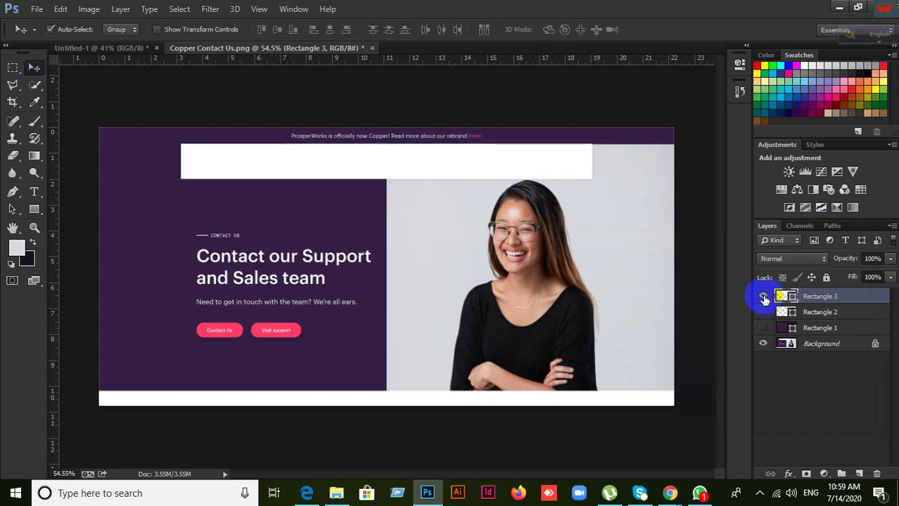
click(763, 298)
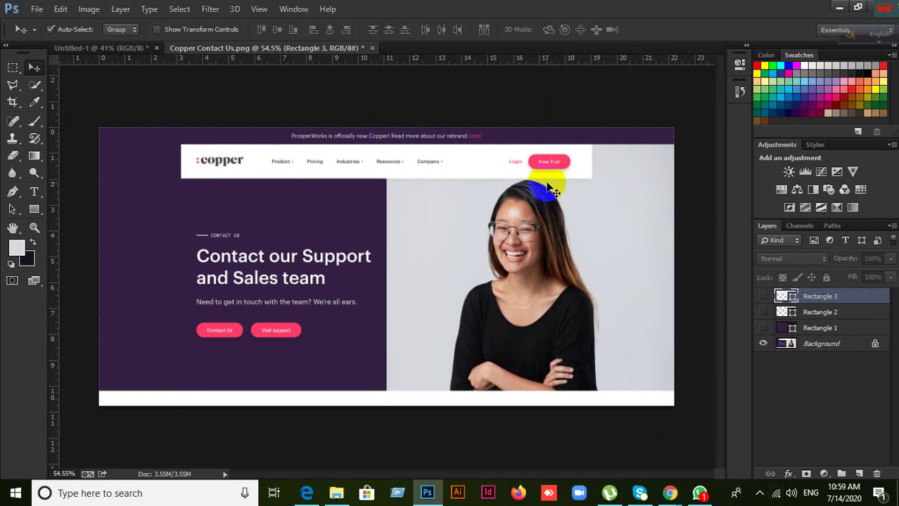
Turn the traced rectangles back on and select the light gray Rectangle 2
drag(763, 328, 762, 302)
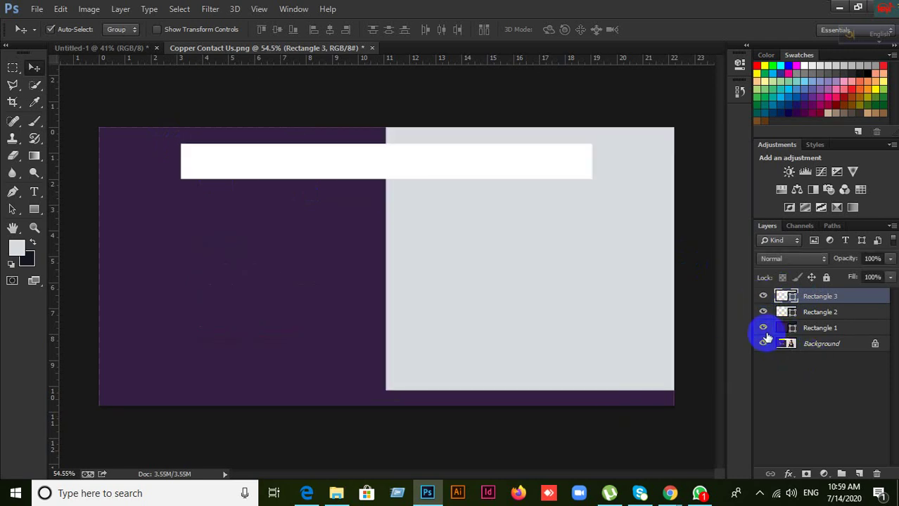
mouse_move(763, 329)
mouse_down()
mouse_move(759, 296)
mouse_move(757, 331)
mouse_up()
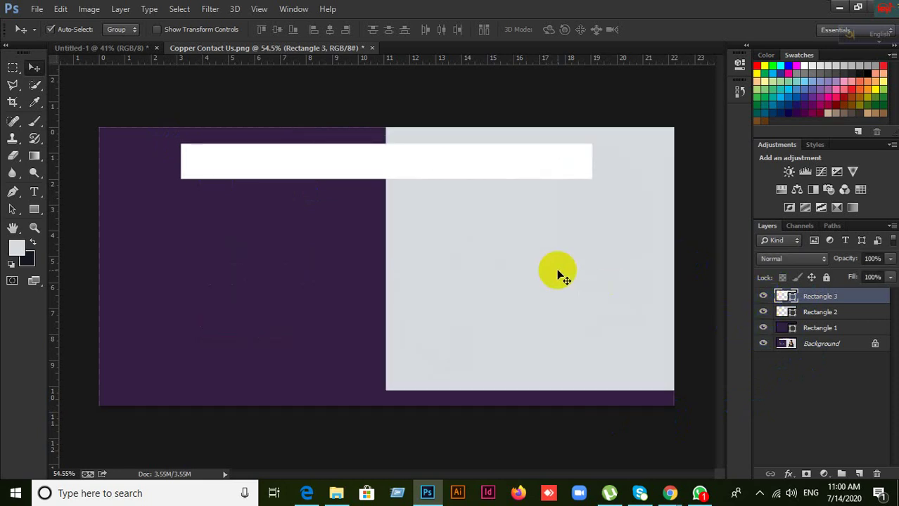
click(637, 293)
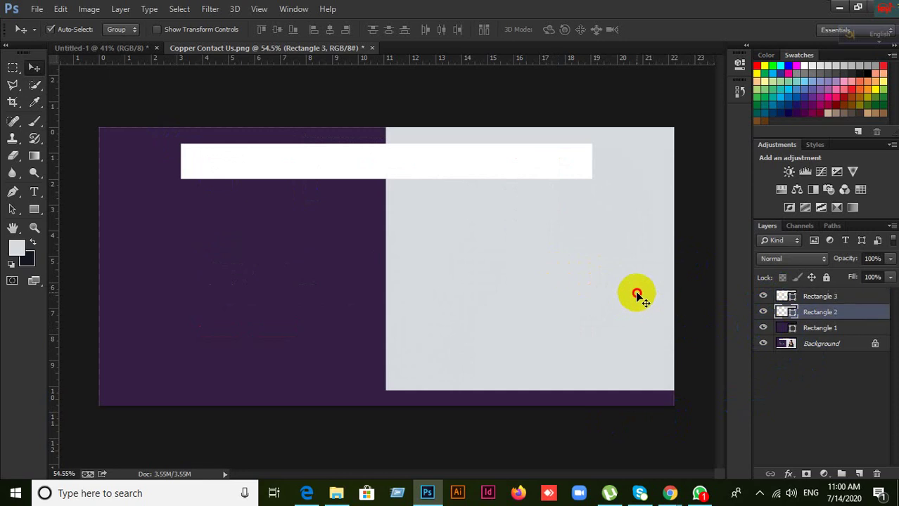
click(762, 313)
click(763, 313)
Lower Rectangle 2's top edge below the purple strip (93.6% height), then hide all rectangles
key(ctrl+t)
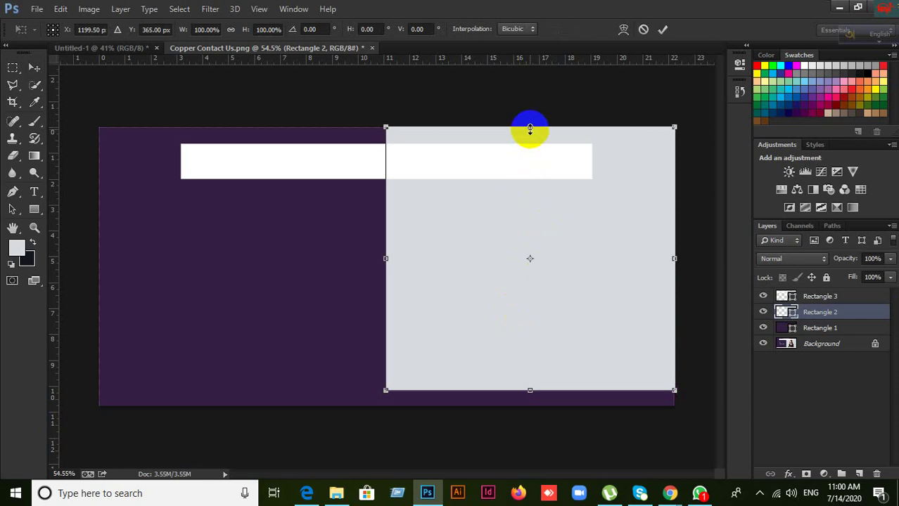
drag(530, 128, 528, 144)
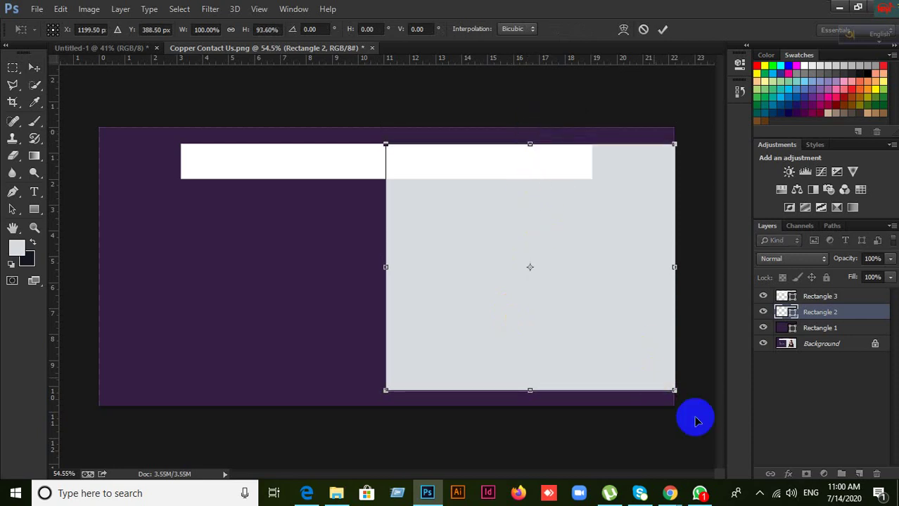
click(662, 29)
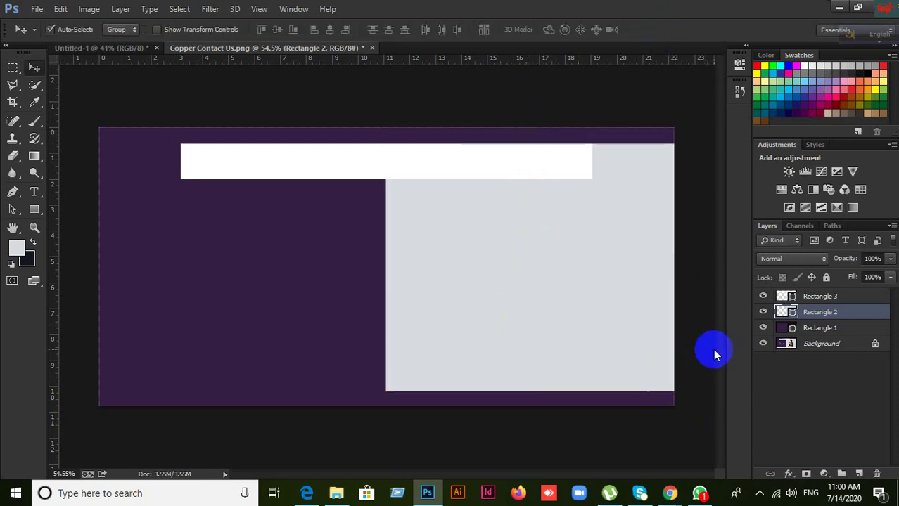
drag(763, 331, 760, 296)
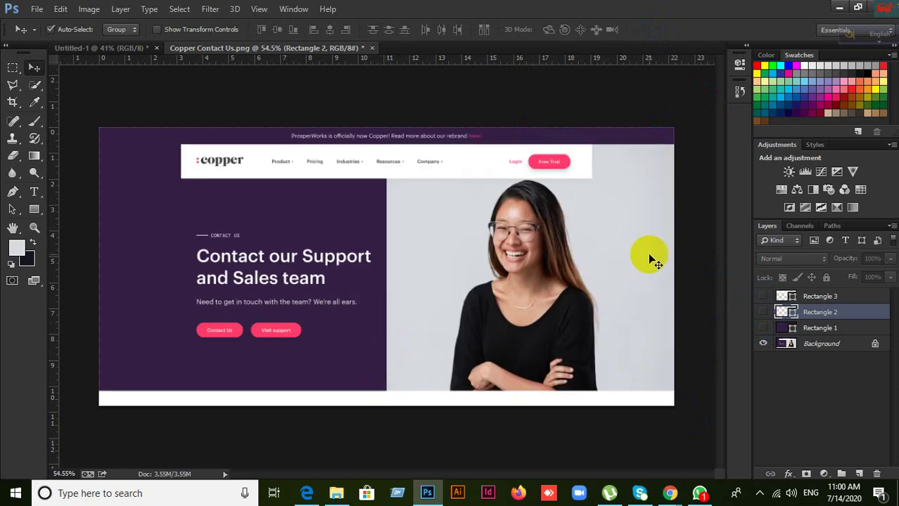
Draw a 116 × 39 px rounded rectangle with 10 px corners over the Free Trial button
scroll(521, 163, up, 2)
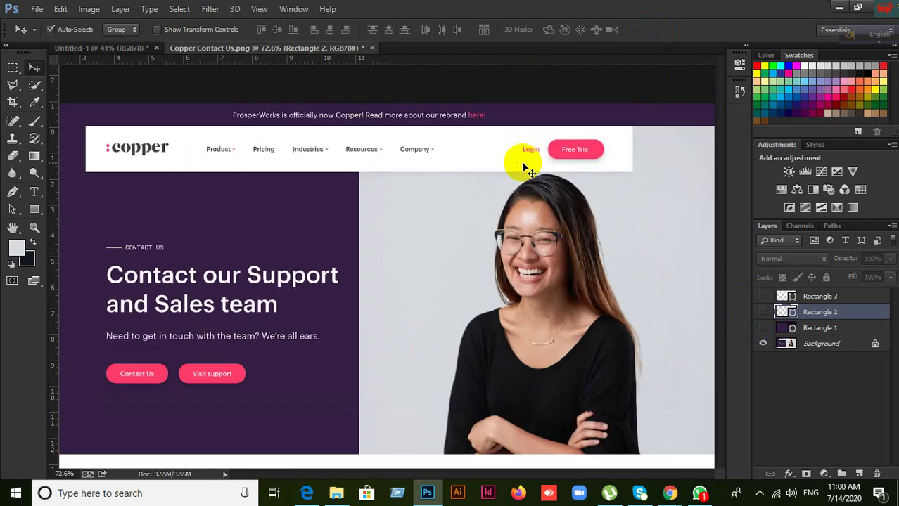
scroll(595, 212, up, 3)
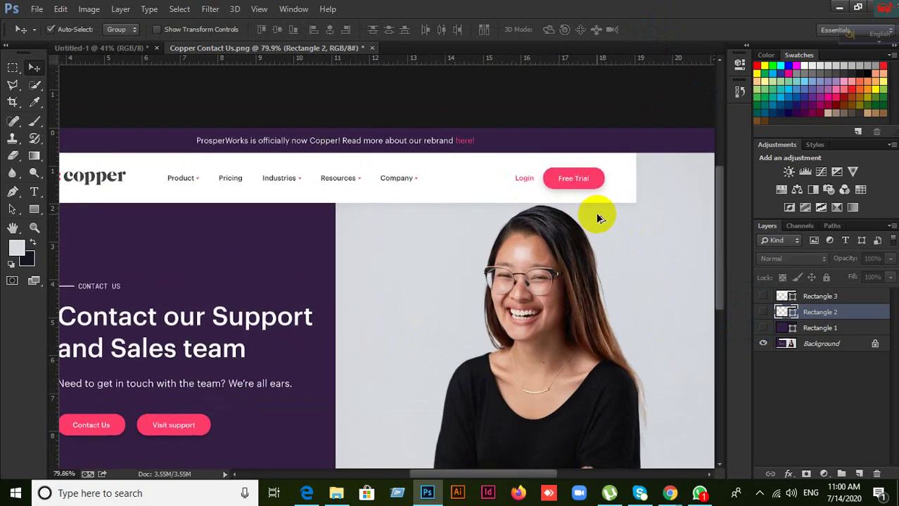
scroll(595, 213, up, 1)
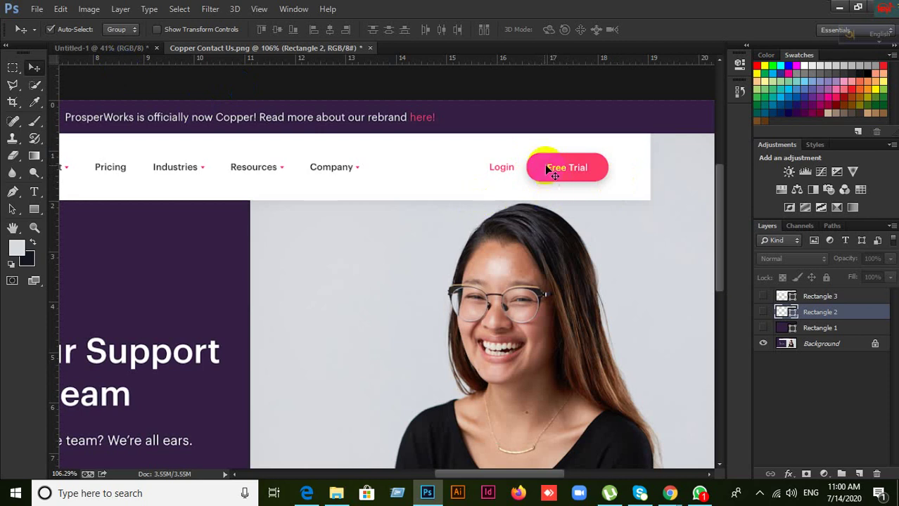
click(36, 209)
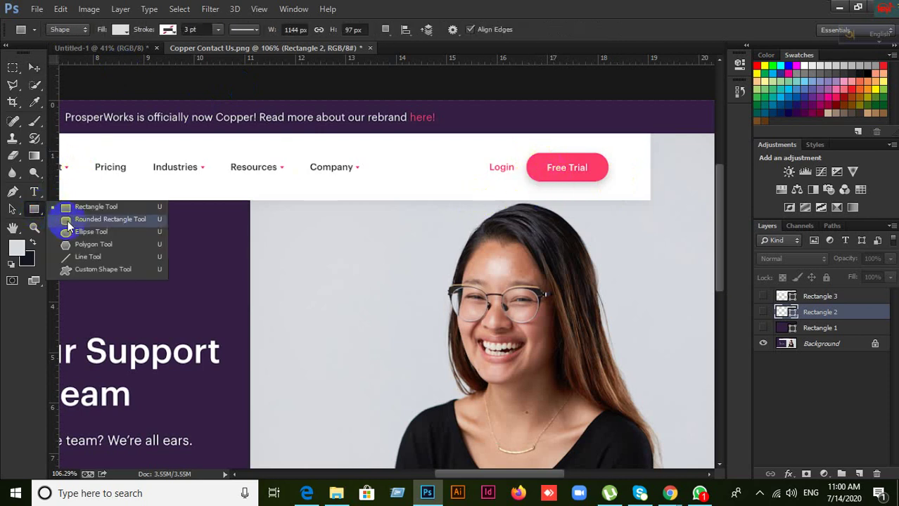
click(68, 220)
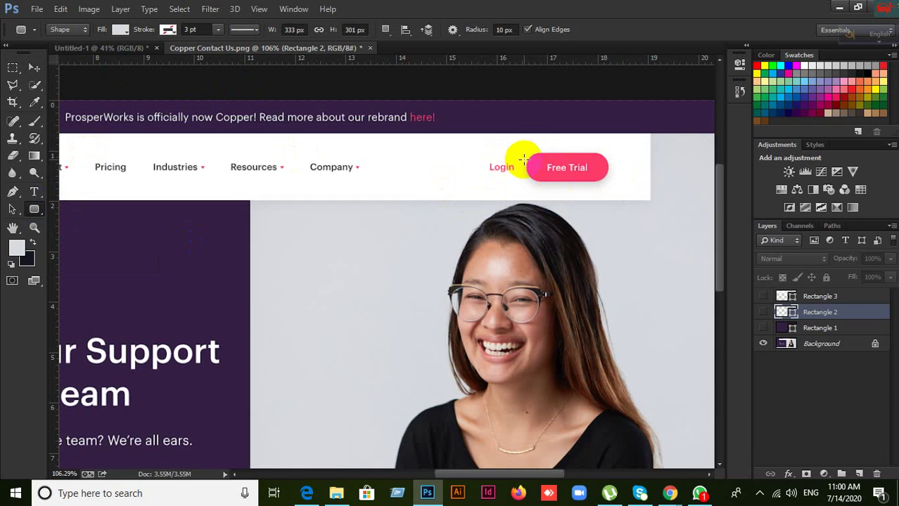
drag(529, 154, 608, 180)
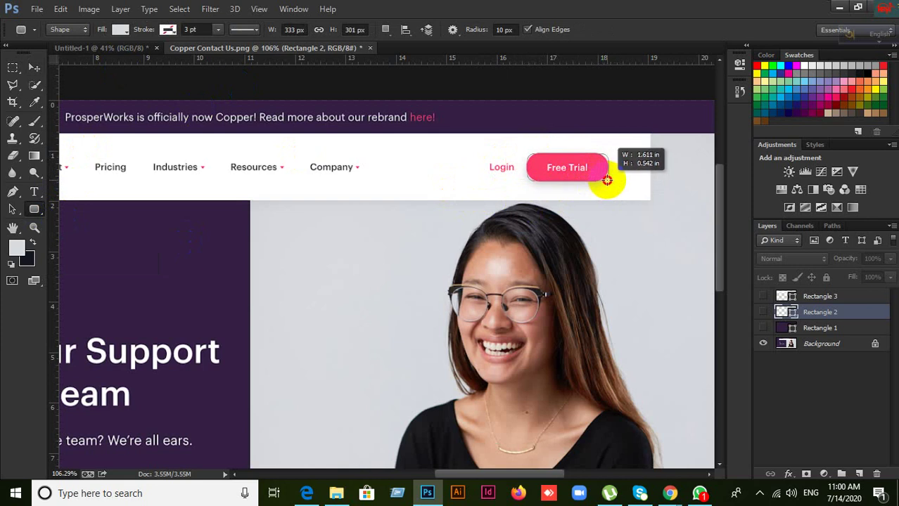
drag(606, 180, 605, 181)
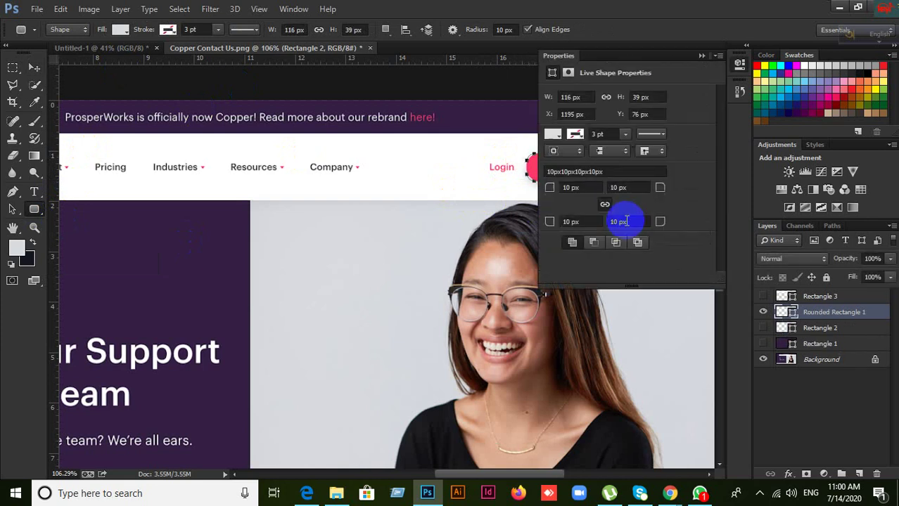
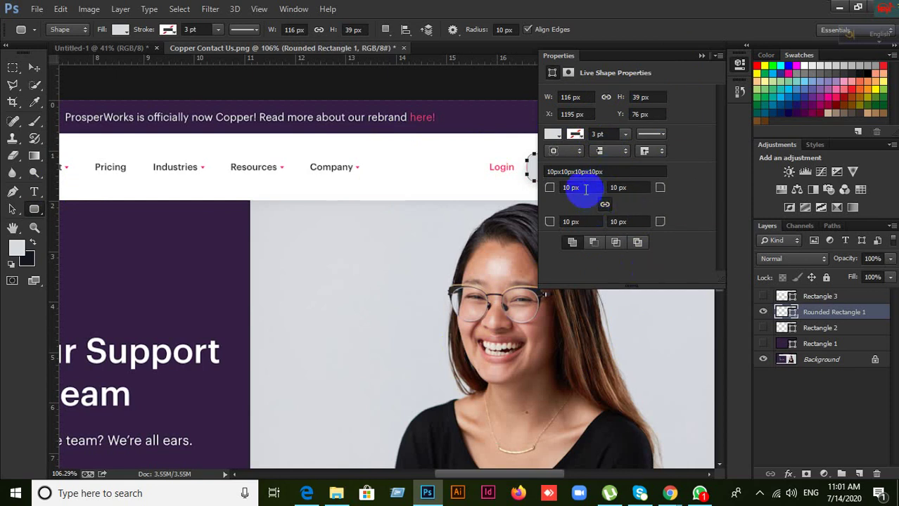
Set the button shape's top-left and top-right corner radii to 20 px, leaving the bottom corners at 10 px
click(585, 188)
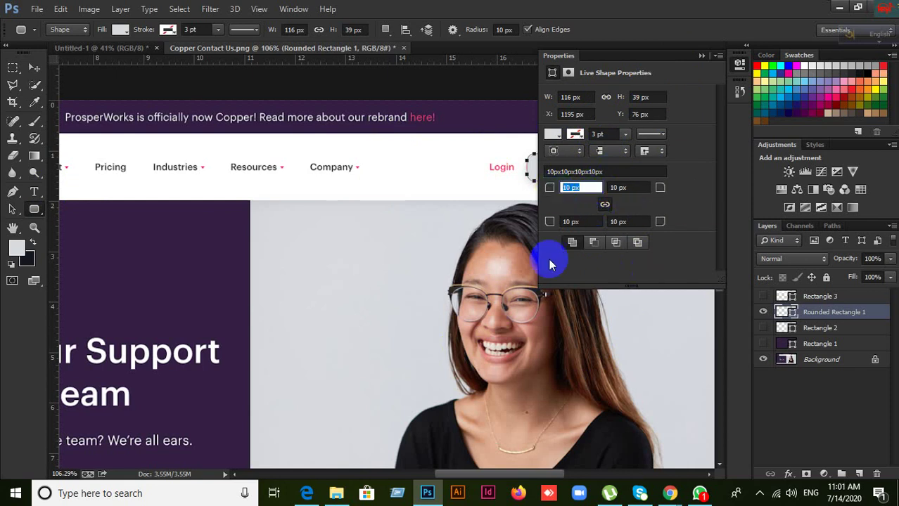
text(20)
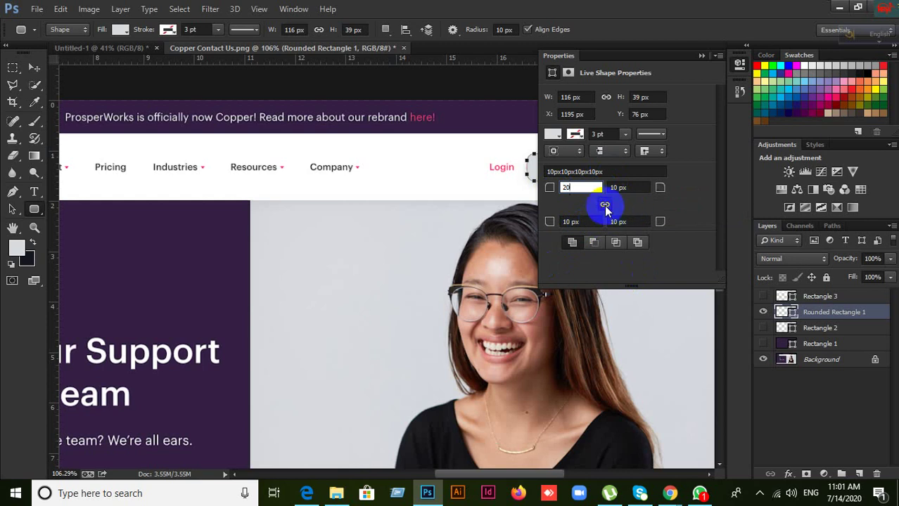
key(Tab)
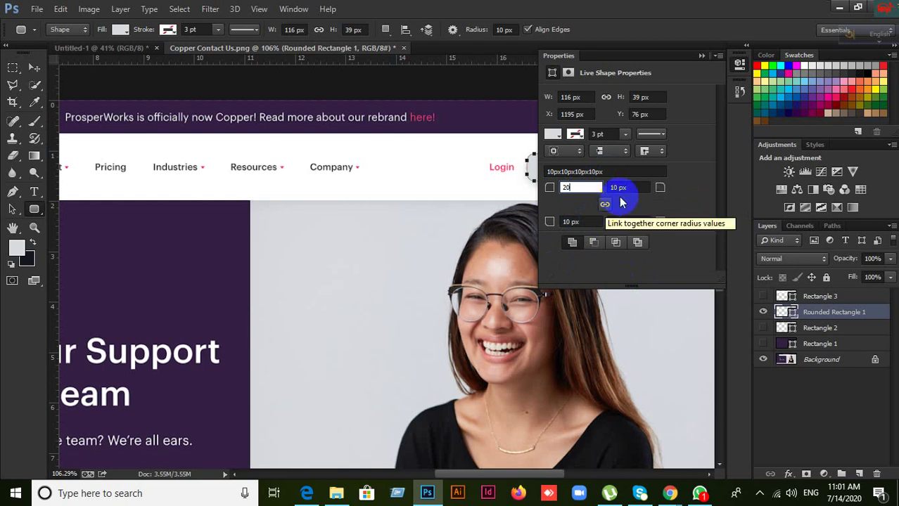
text(2)
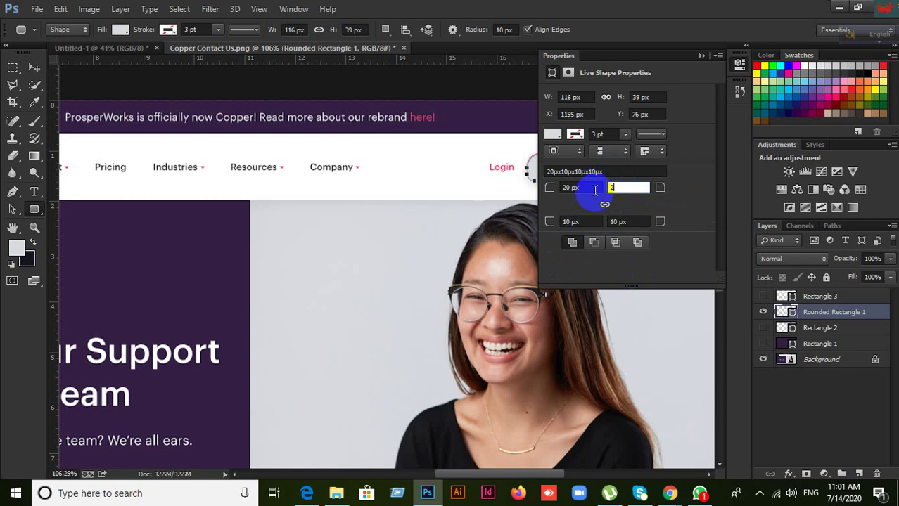
text(0)
click(607, 204)
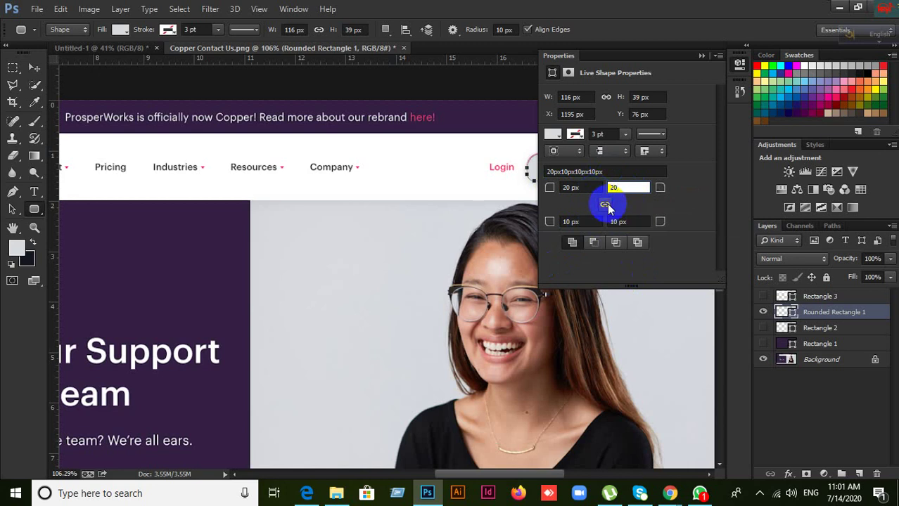
click(566, 222)
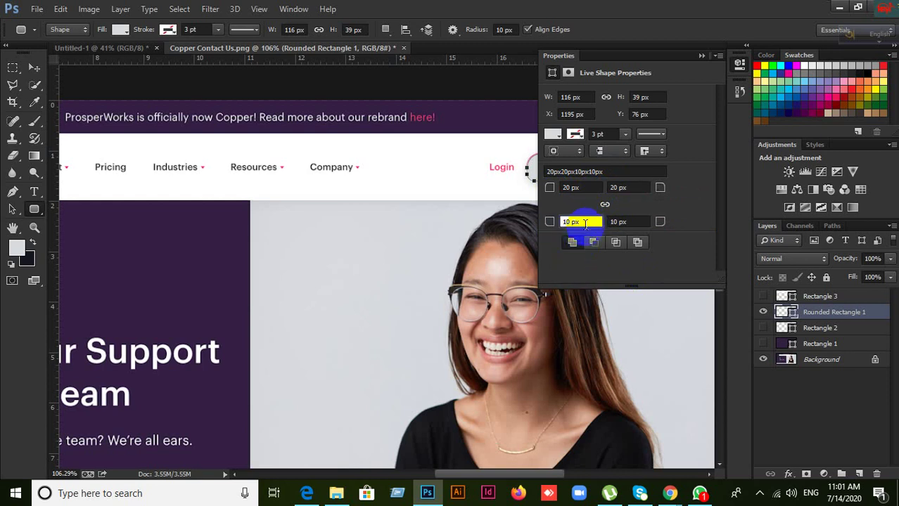
double_click(586, 223)
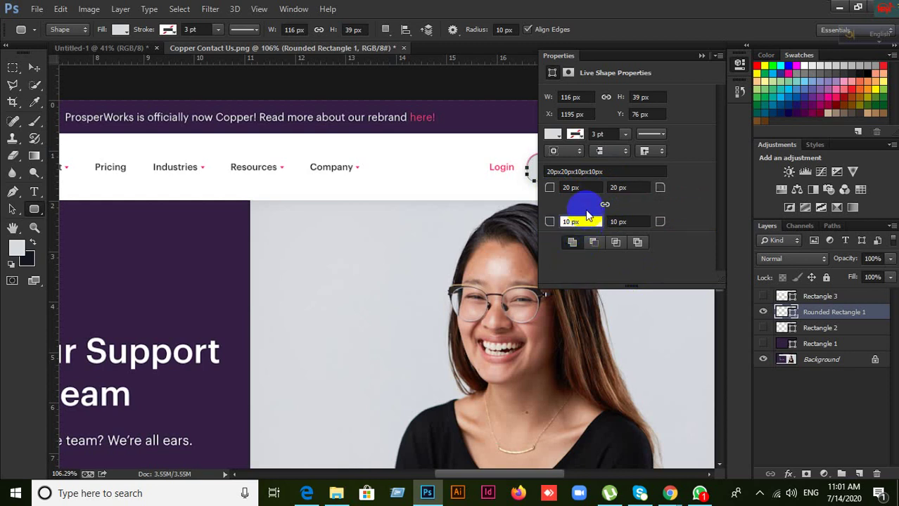
click(571, 188)
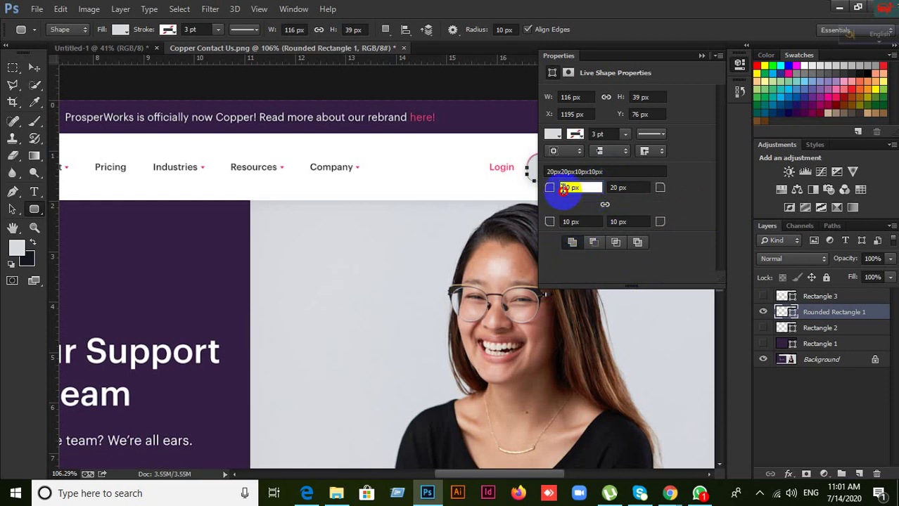
click(605, 205)
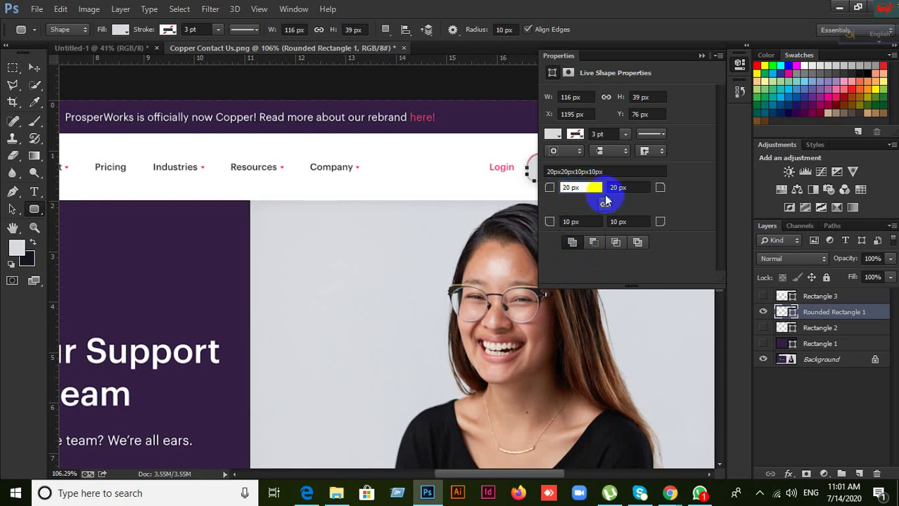
click(702, 56)
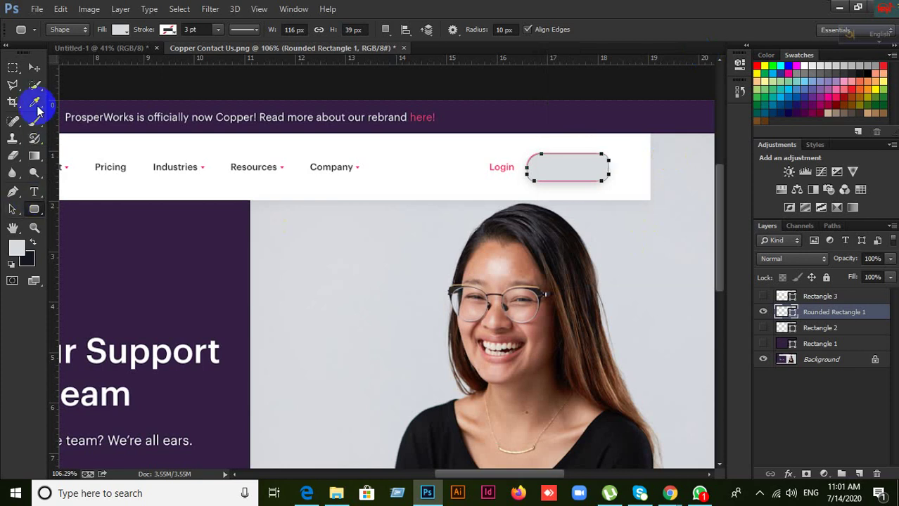
Delete Rounded Rectangle 1 with the Move tool and select Rectangle 3
click(33, 68)
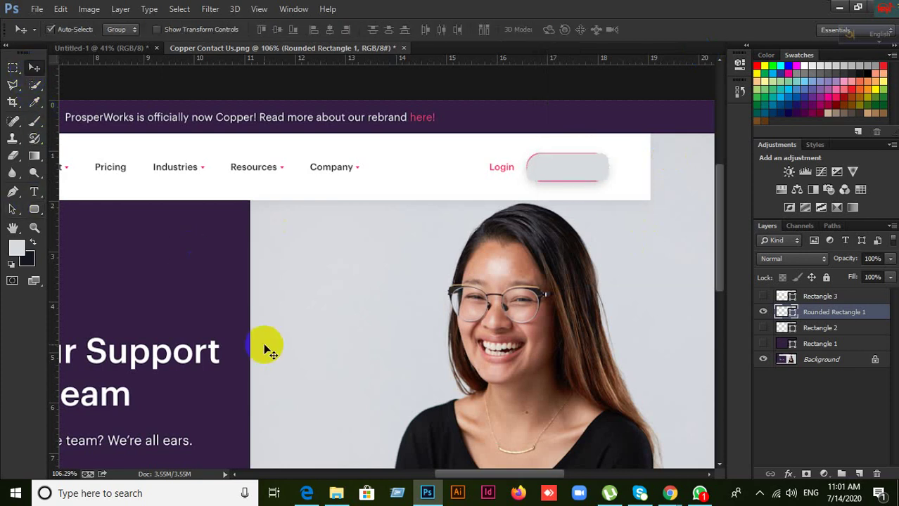
key(Delete)
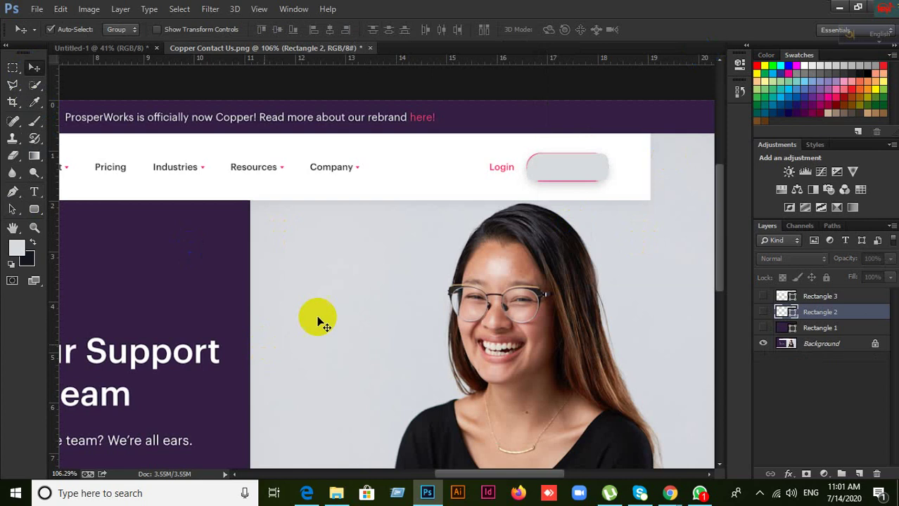
click(764, 314)
click(764, 314)
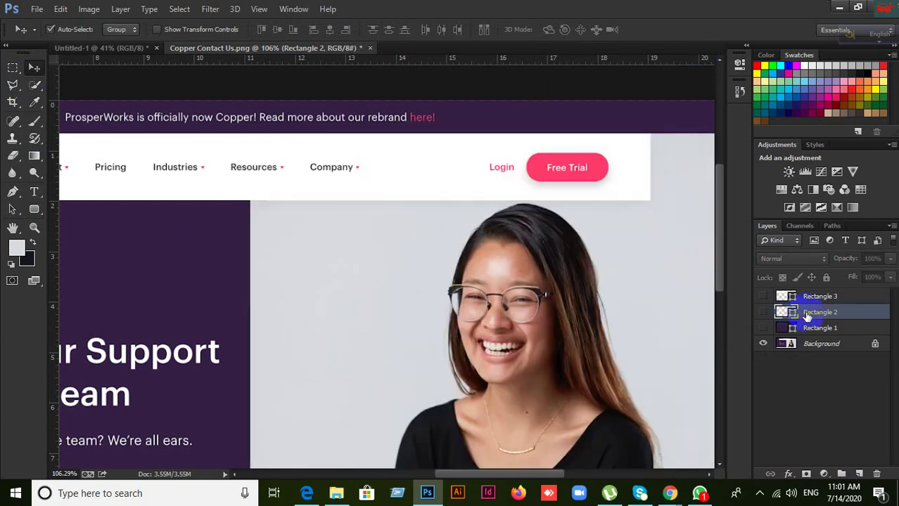
click(812, 300)
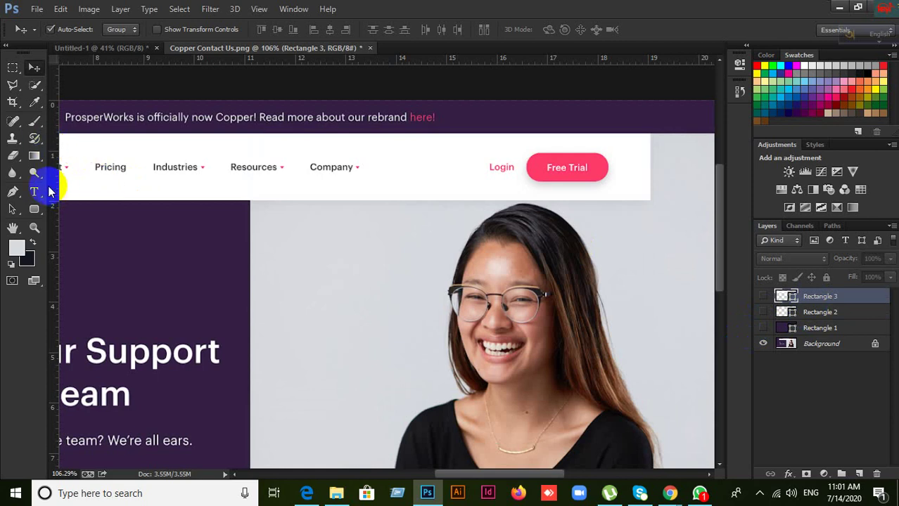
Redraw a rounded rectangle over Free Trial, then hide and delete that layer
click(35, 210)
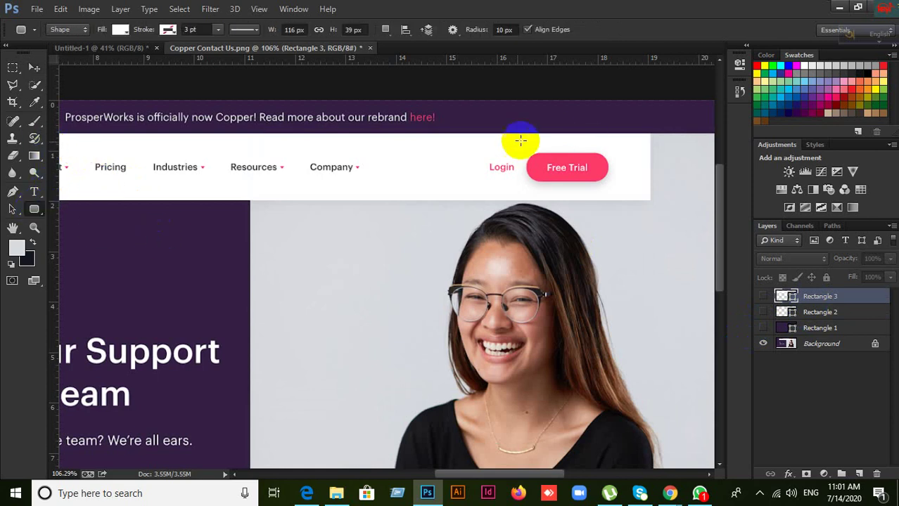
drag(526, 154, 606, 181)
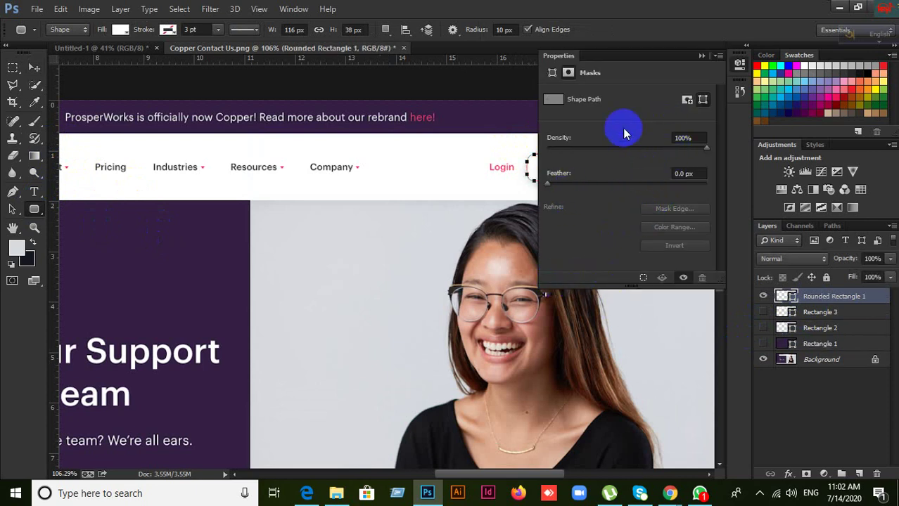
click(701, 56)
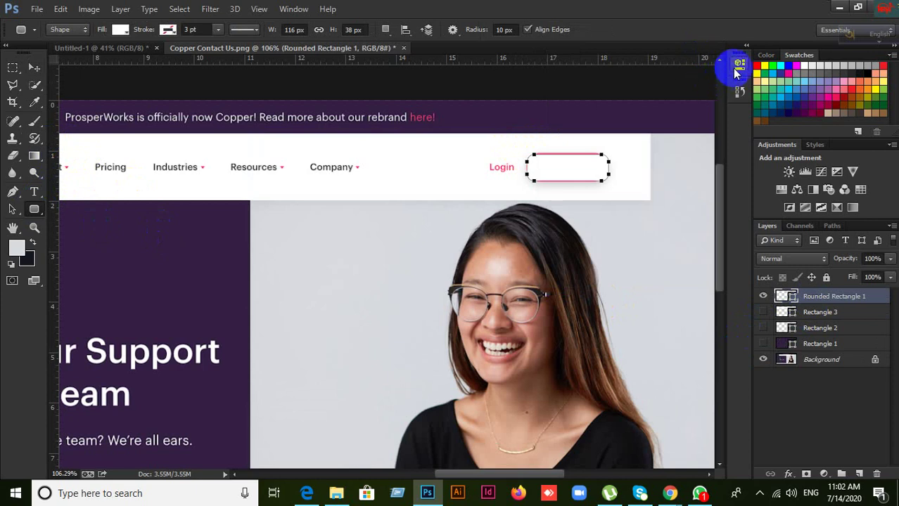
click(738, 64)
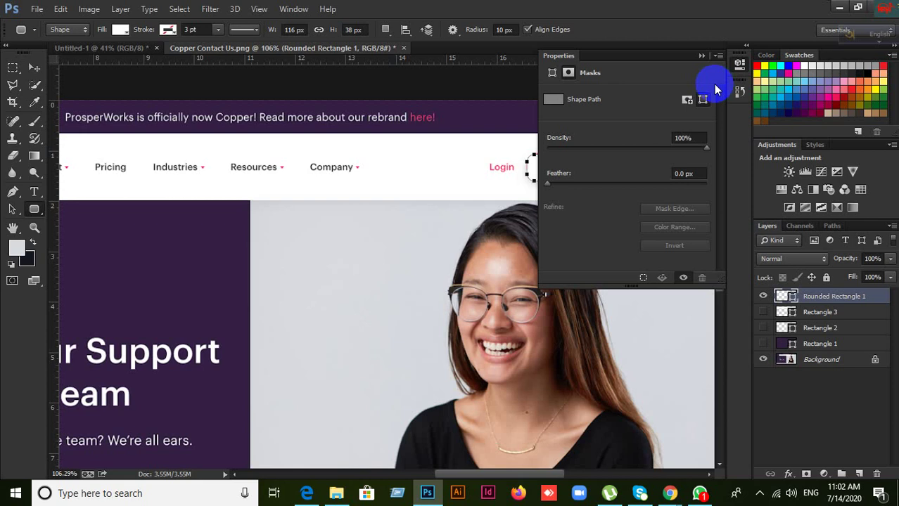
click(700, 55)
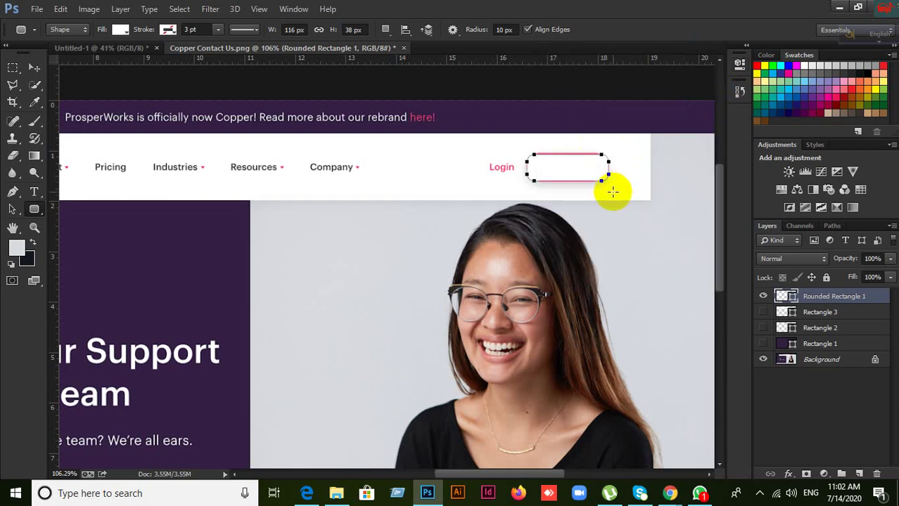
click(33, 68)
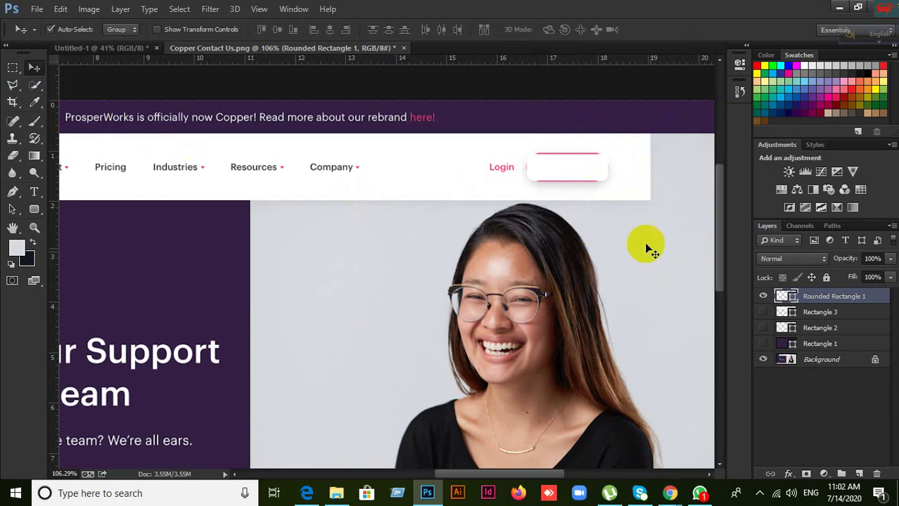
click(763, 298)
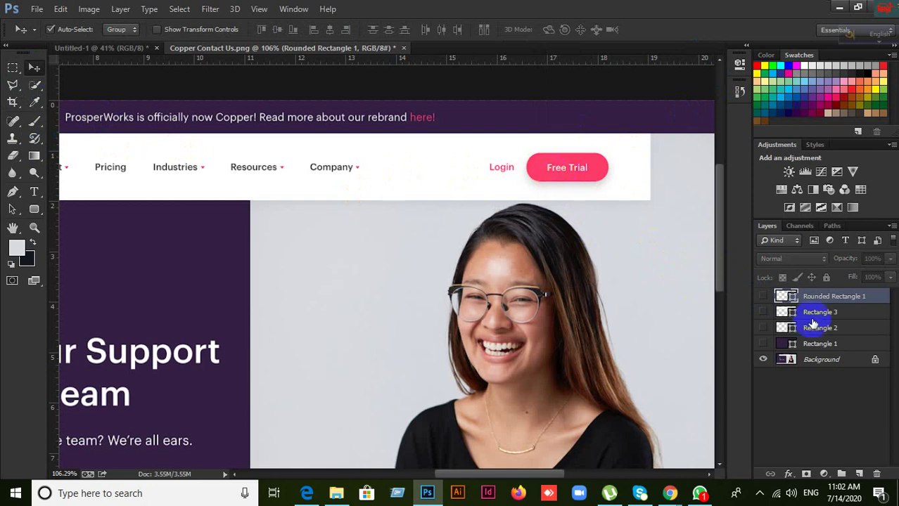
key(Delete)
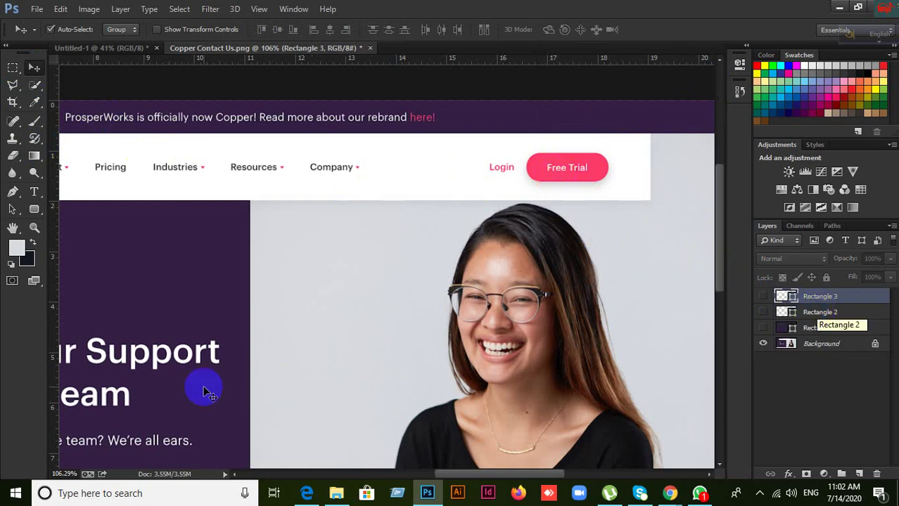
Draw a rectangle beside the woman's face, undo it, and draw a smaller one
right_click(31, 211)
click(67, 204)
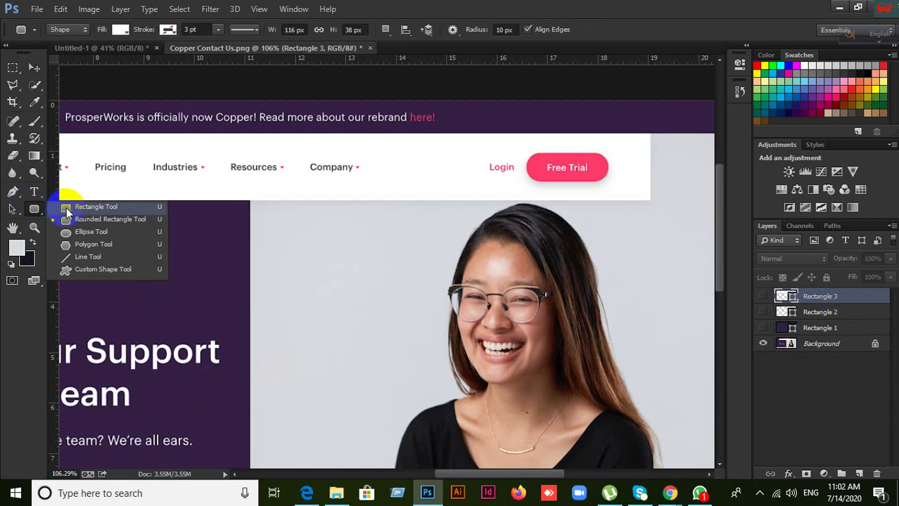
drag(344, 230, 468, 314)
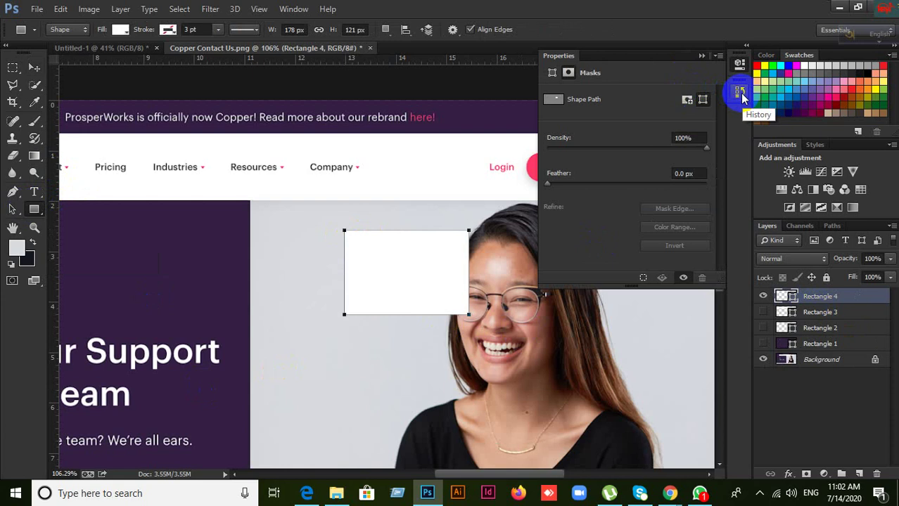
click(702, 56)
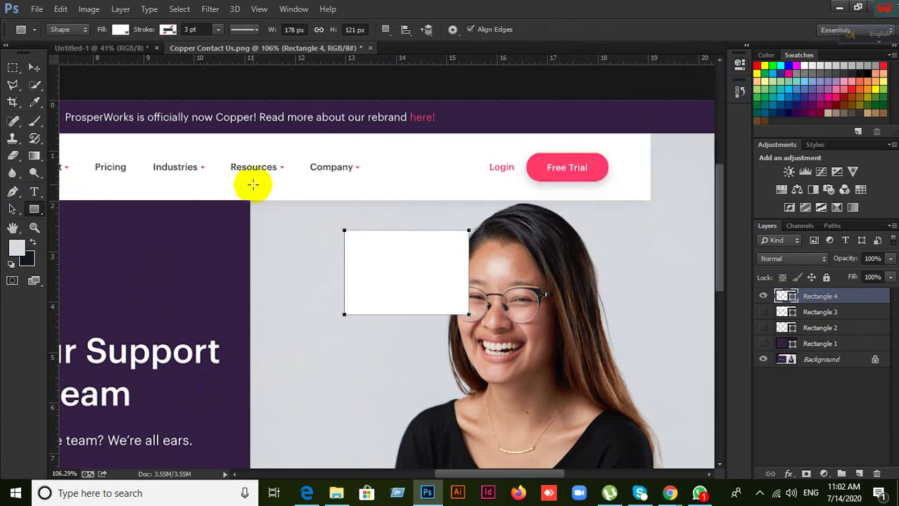
key(ctrl+z)
drag(341, 247, 426, 325)
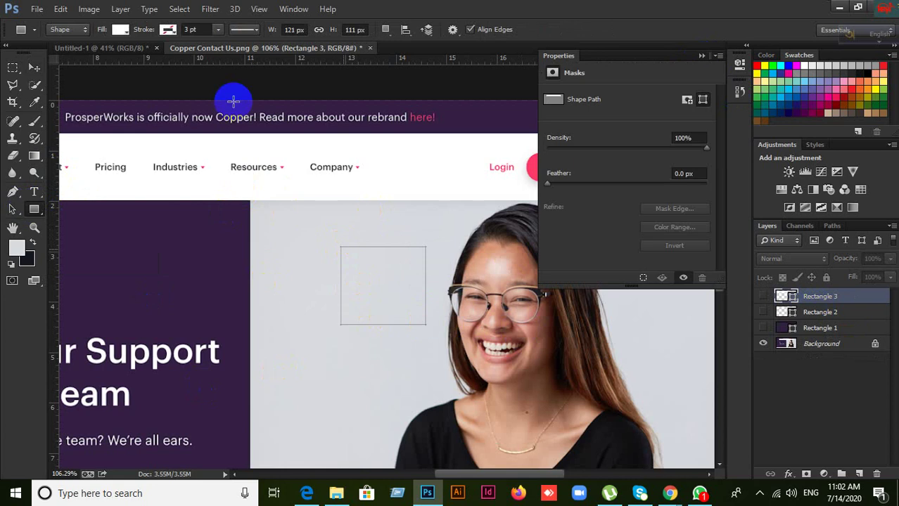
Hide the Properties panel via the Window menu and remove the Rectangle 4 layer
click(296, 10)
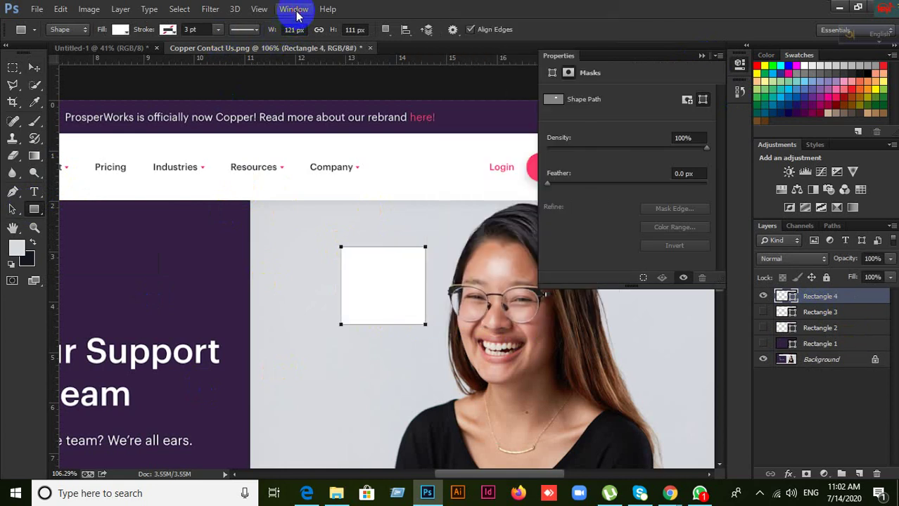
click(292, 13)
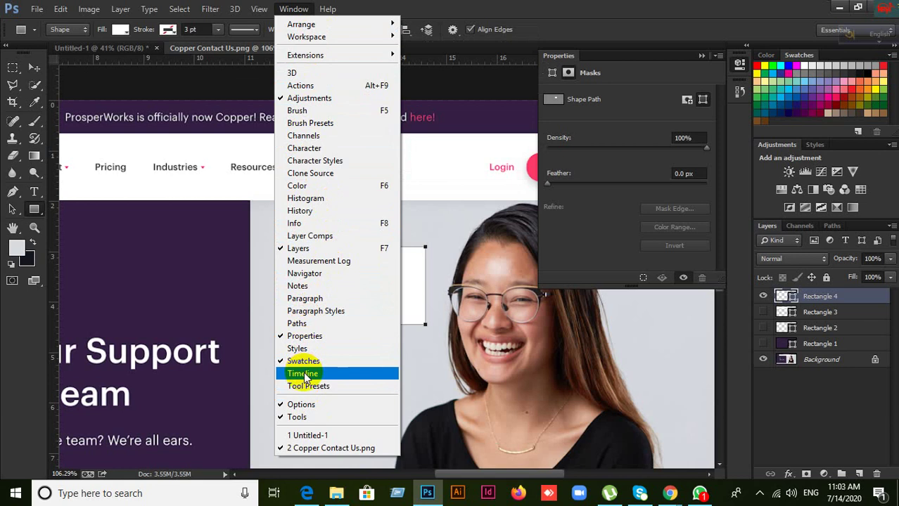
click(291, 336)
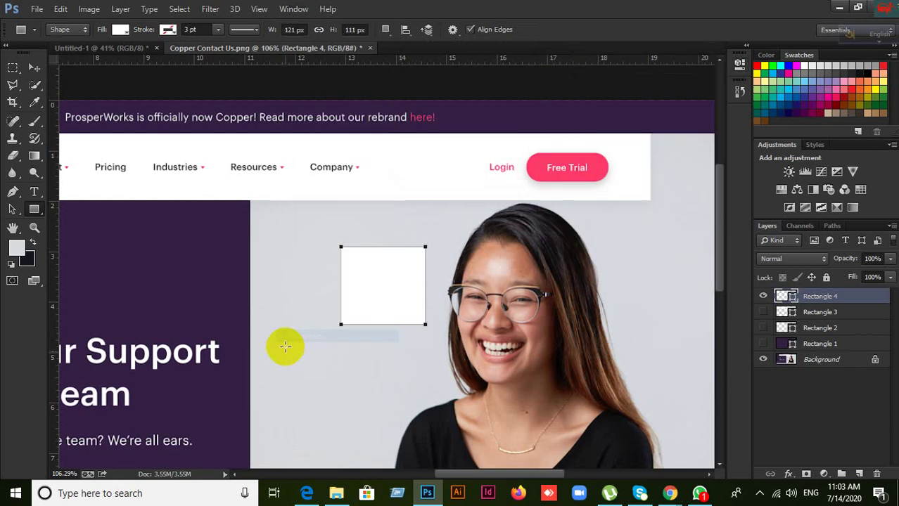
click(296, 12)
click(306, 331)
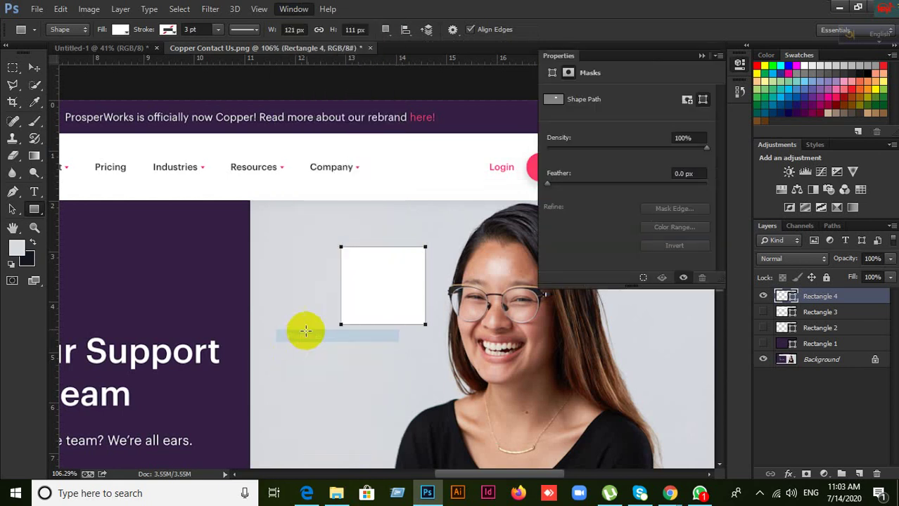
click(703, 59)
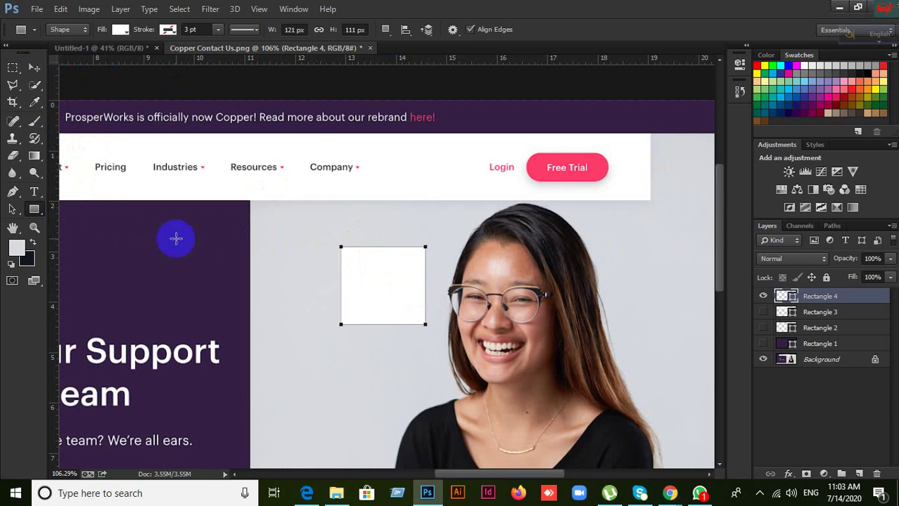
key(ctrl+z)
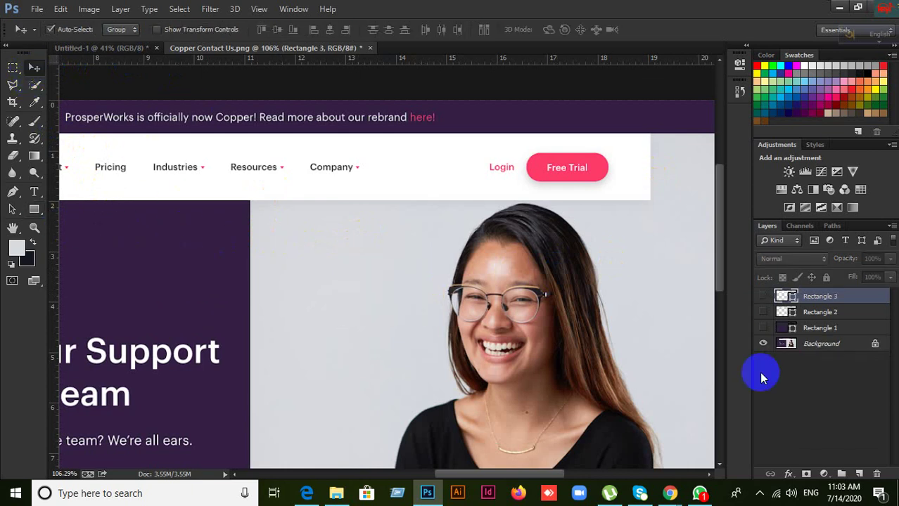
click(700, 495)
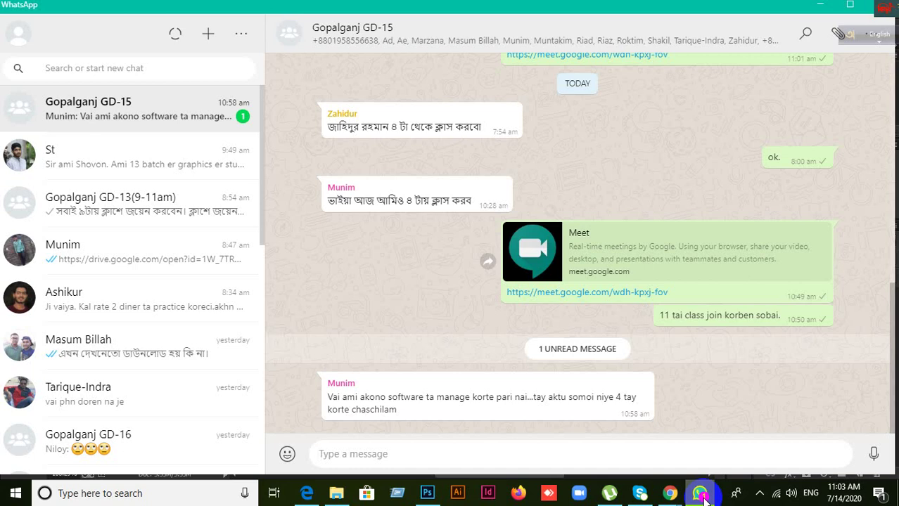
Admit the waiting participant from Chrome's Meet tab and minimise Chrome to reveal Photoshop
click(700, 495)
mouse_move(670, 493)
click(622, 444)
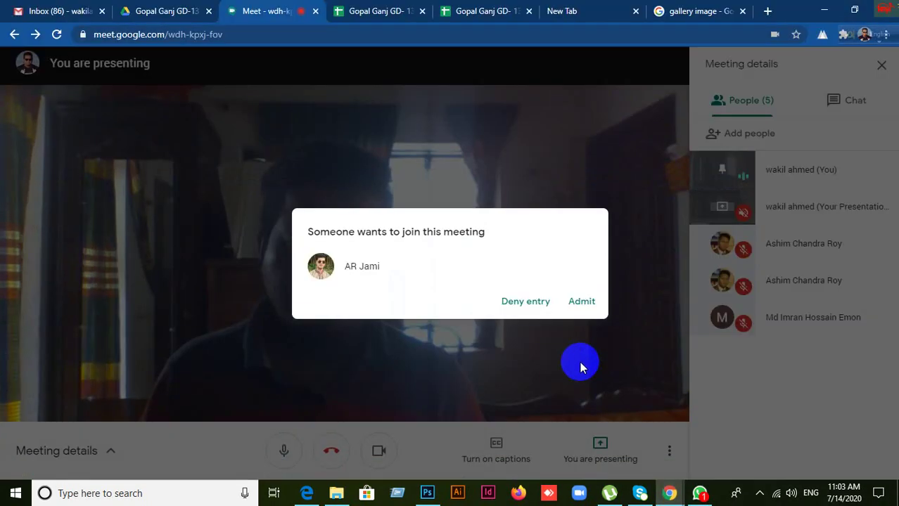
click(599, 308)
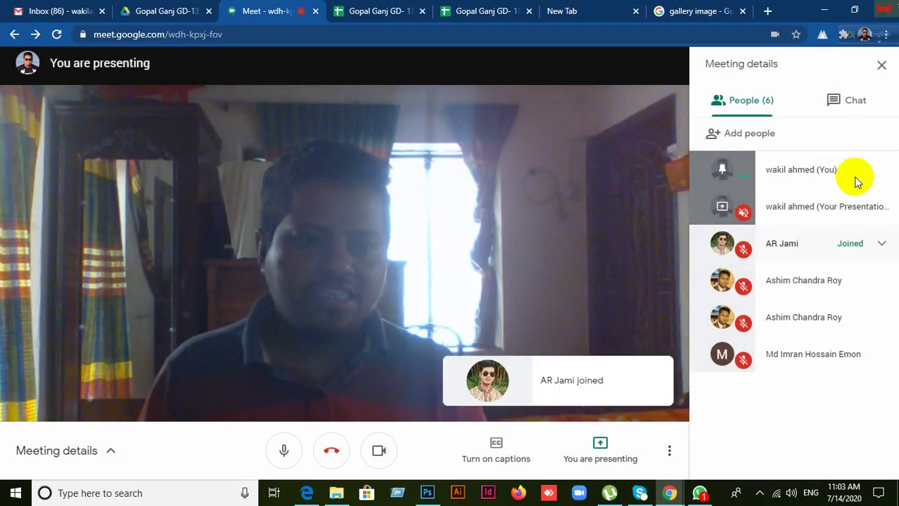
click(824, 11)
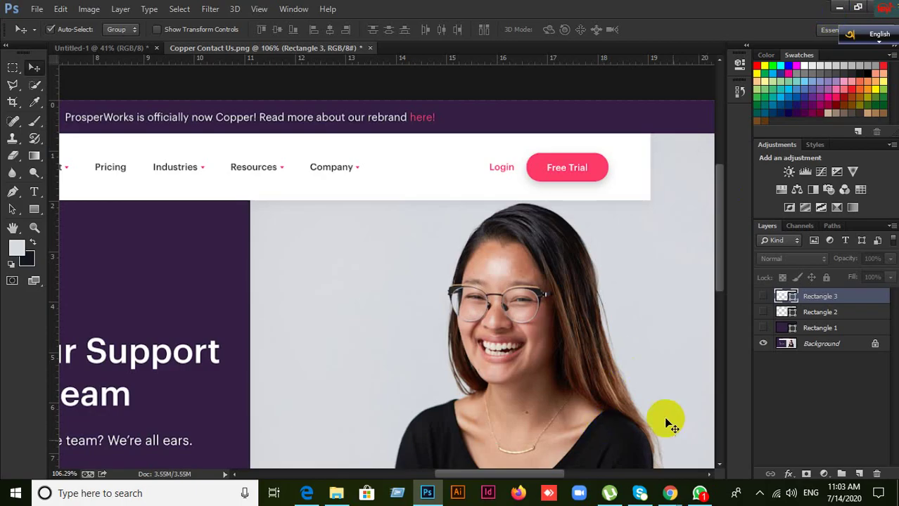
Back in Photoshop, draw a rounded rectangle above the woman's glasses
click(426, 494)
click(431, 495)
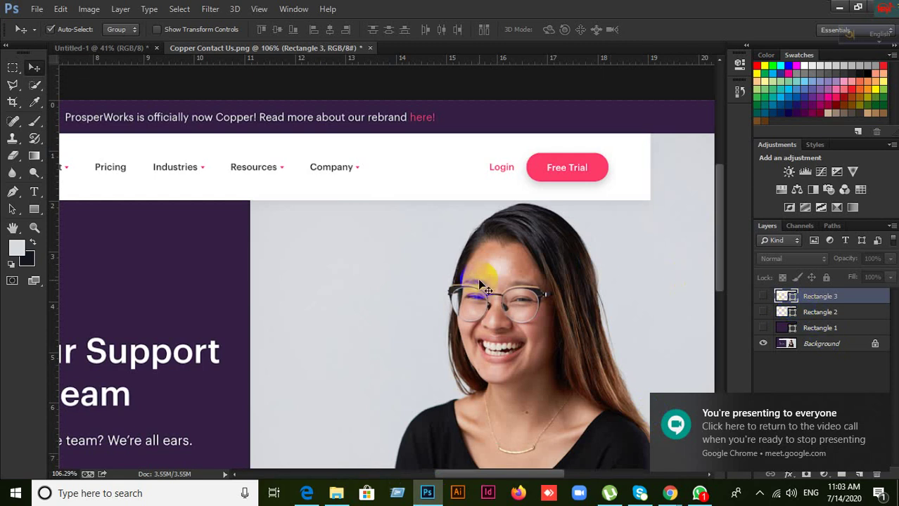
drag(34, 207, 70, 220)
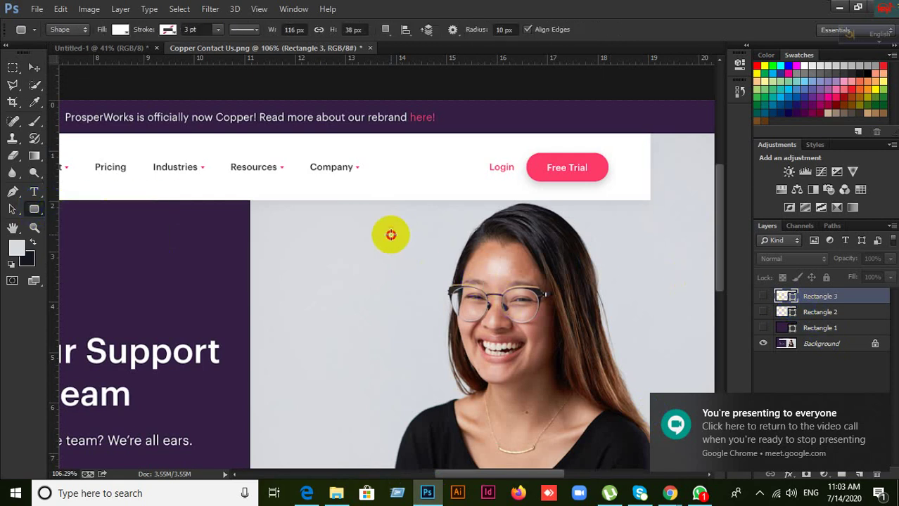
drag(390, 234, 519, 289)
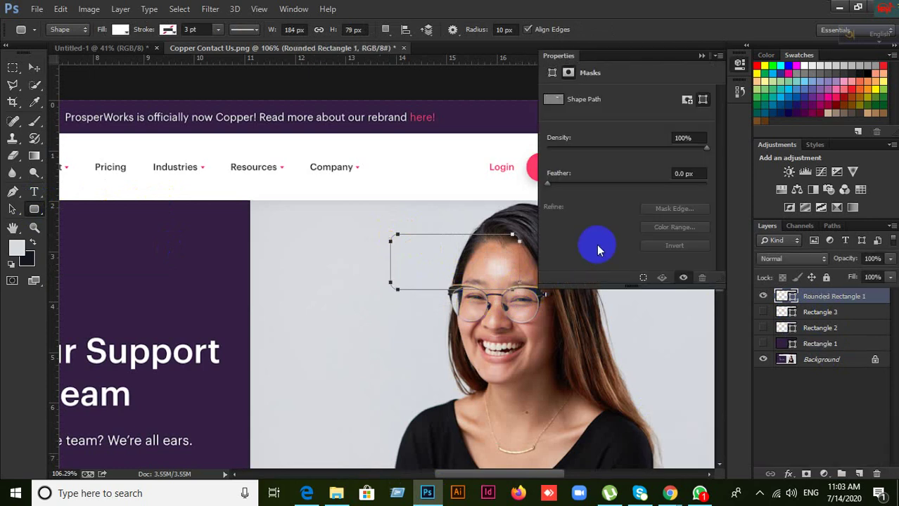
click(700, 57)
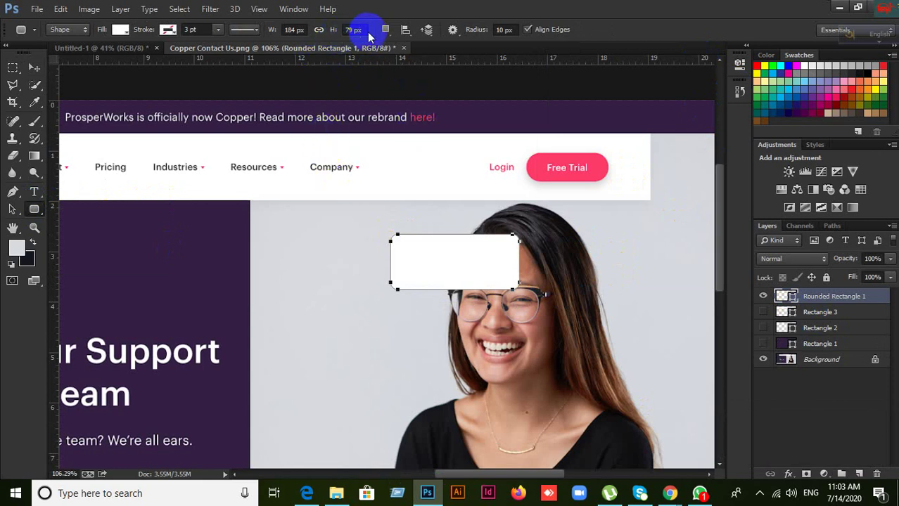
Browse the shape combining options and switch to the Ellipse tool
click(386, 31)
click(386, 31)
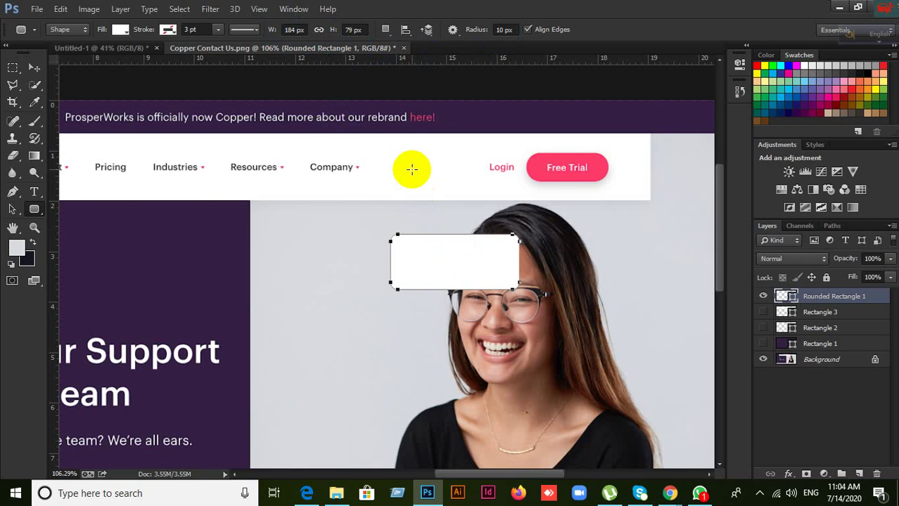
click(401, 138)
click(386, 30)
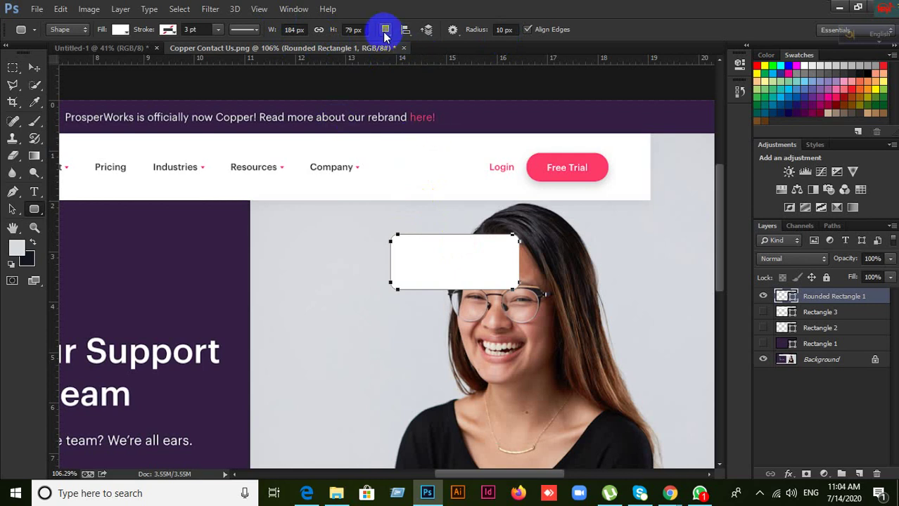
click(385, 34)
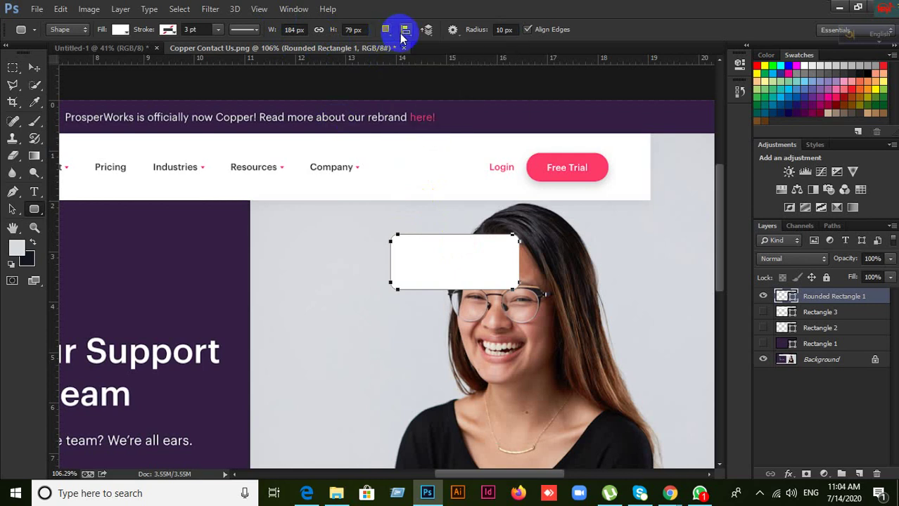
click(386, 29)
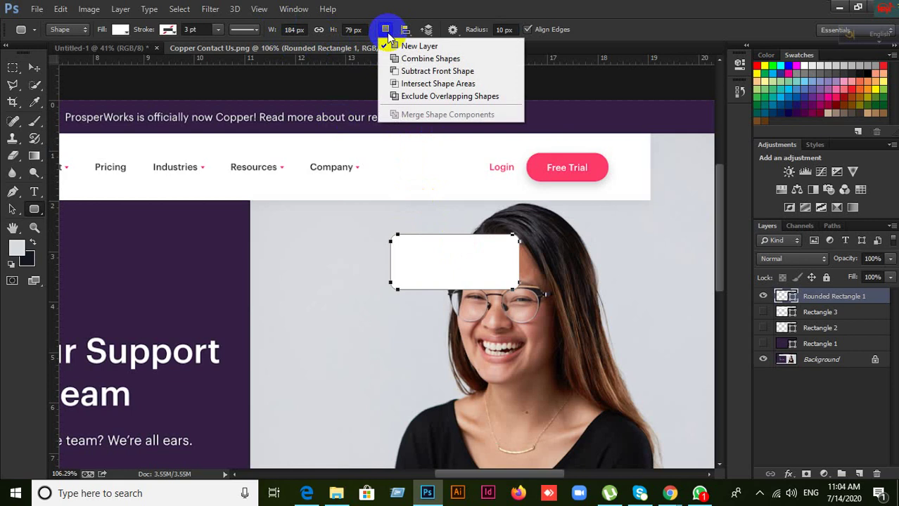
click(386, 30)
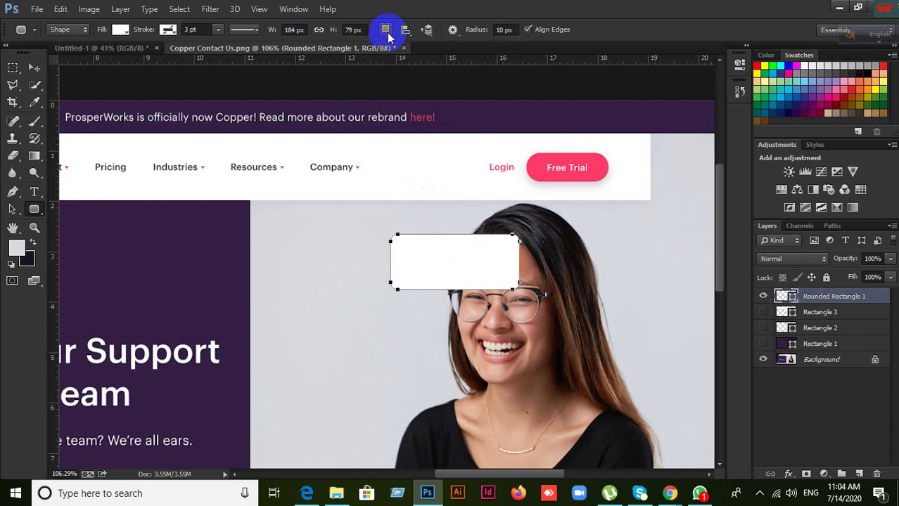
click(35, 210)
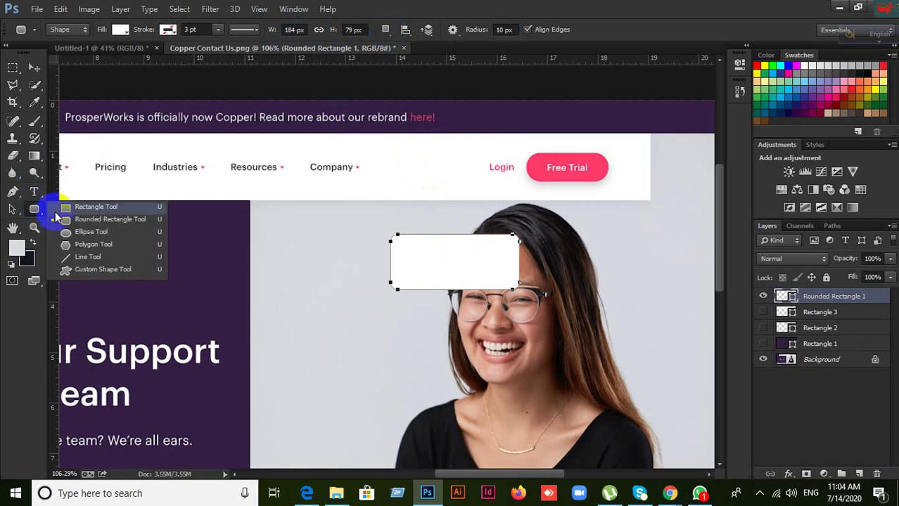
click(85, 233)
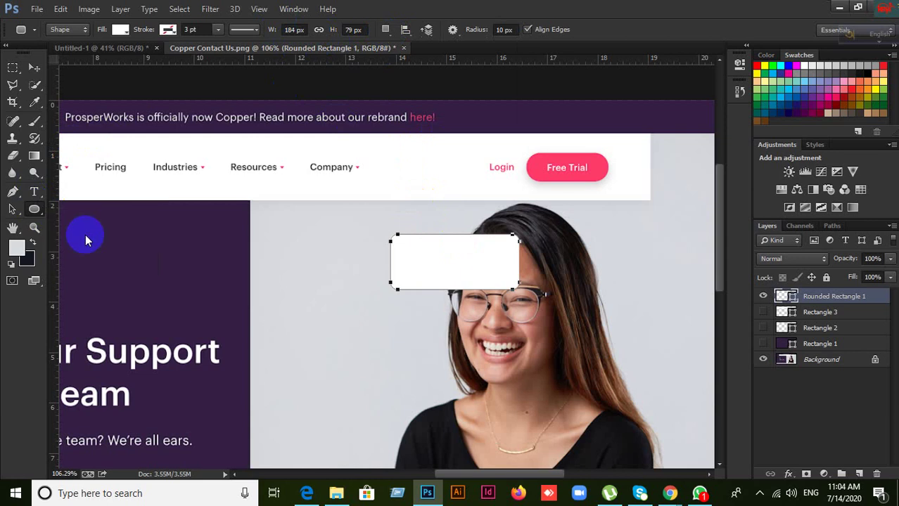
click(386, 34)
click(572, 4)
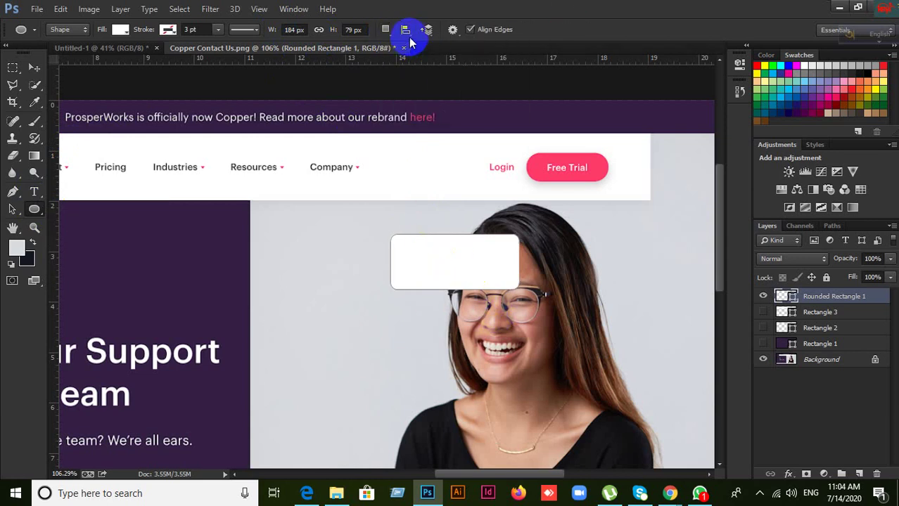
Move the rounded rectangle up beside Free Trial and free-transform it
click(35, 68)
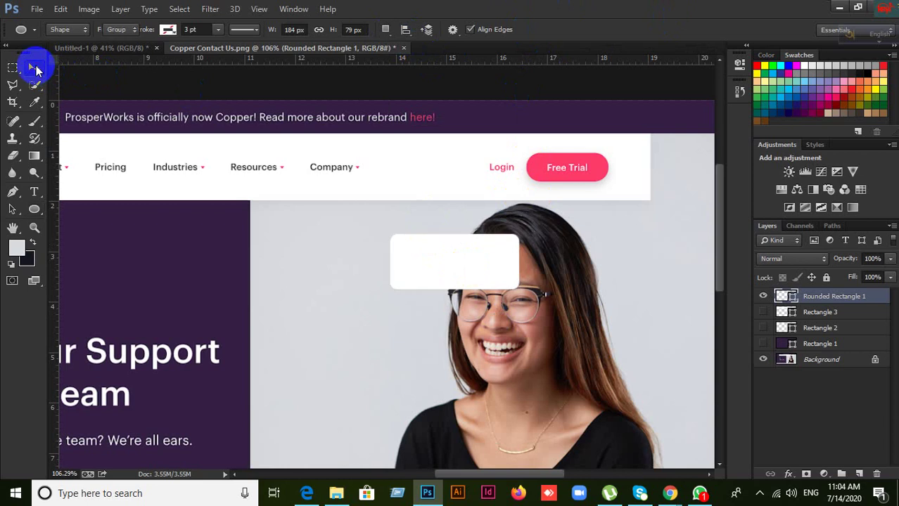
drag(436, 276, 565, 218)
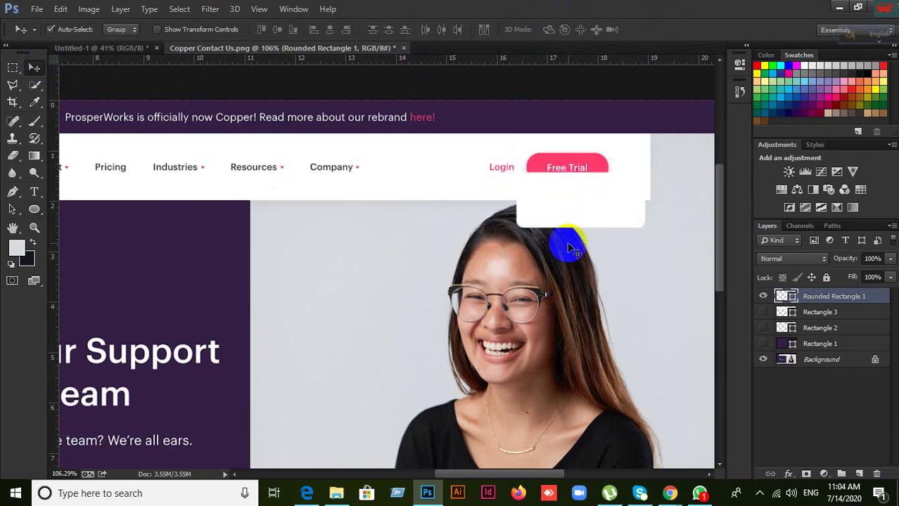
key(ctrl+t)
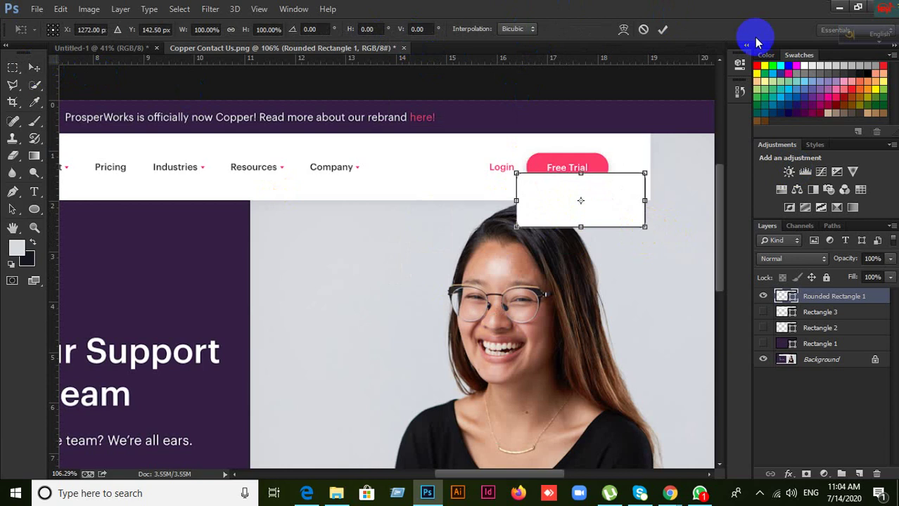
click(649, 32)
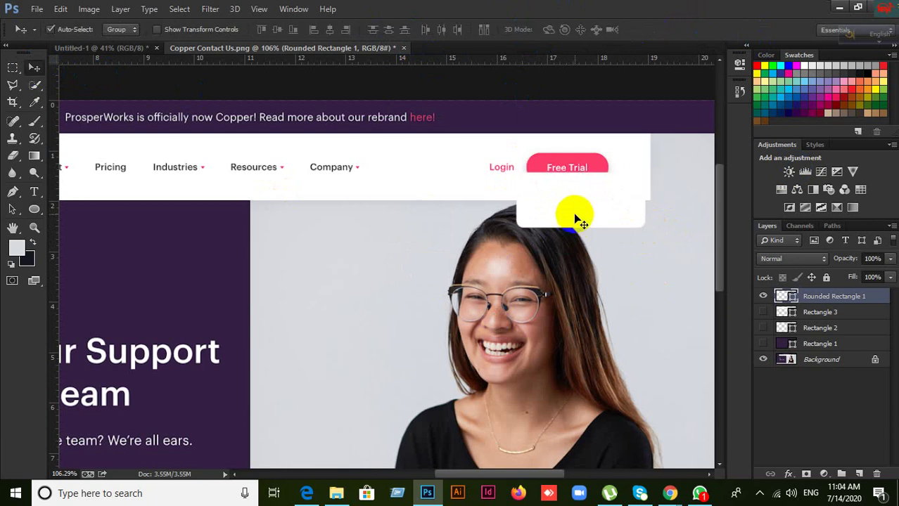
Admit another participant in Google Meet and minimise the meeting
mouse_move(674, 499)
click(612, 443)
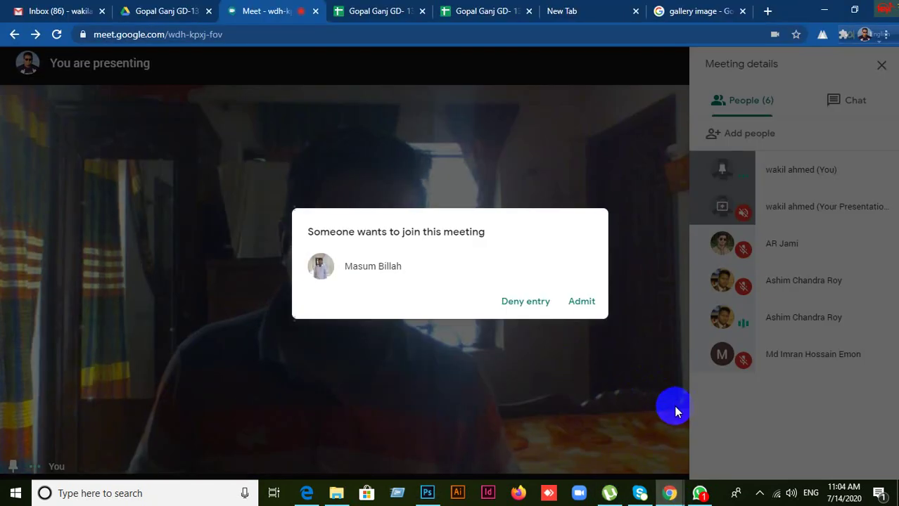
click(581, 302)
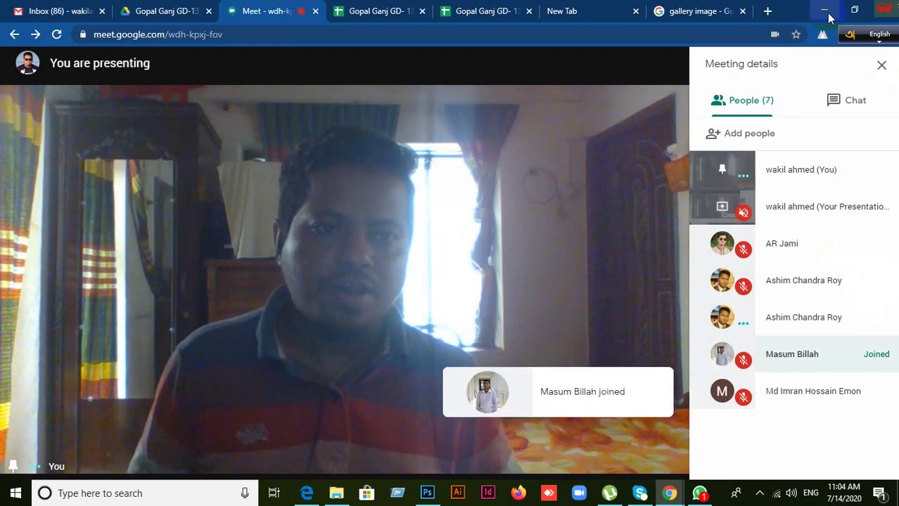
click(824, 10)
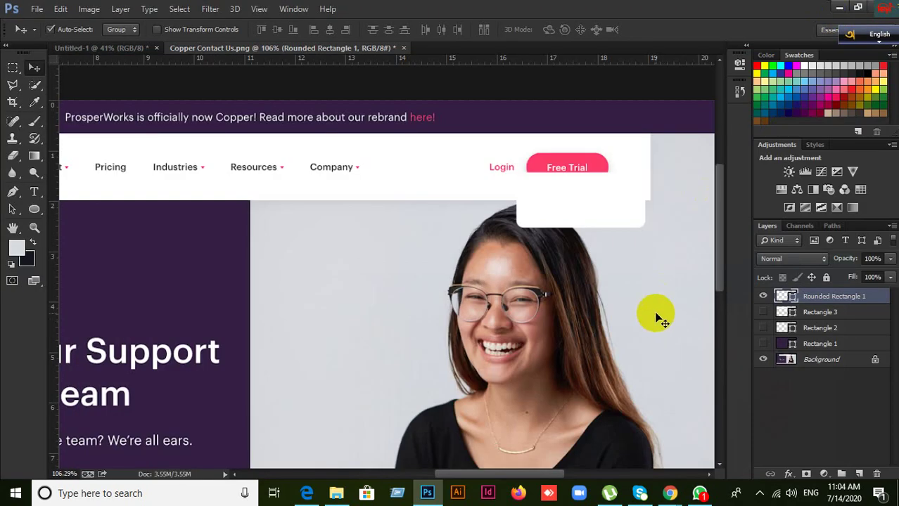
Replace the stray rounded rectangle with a 116×45 px ellipse over Free Trial, then hide it
key(Delete)
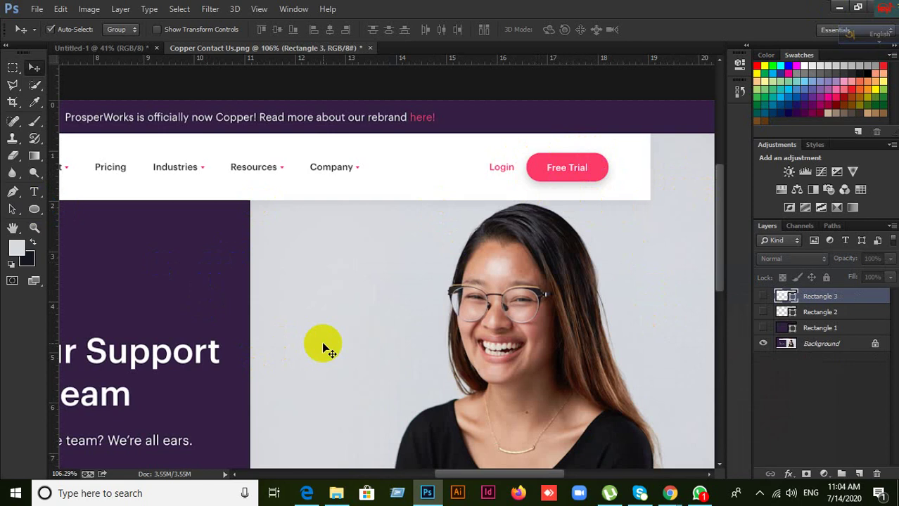
click(34, 207)
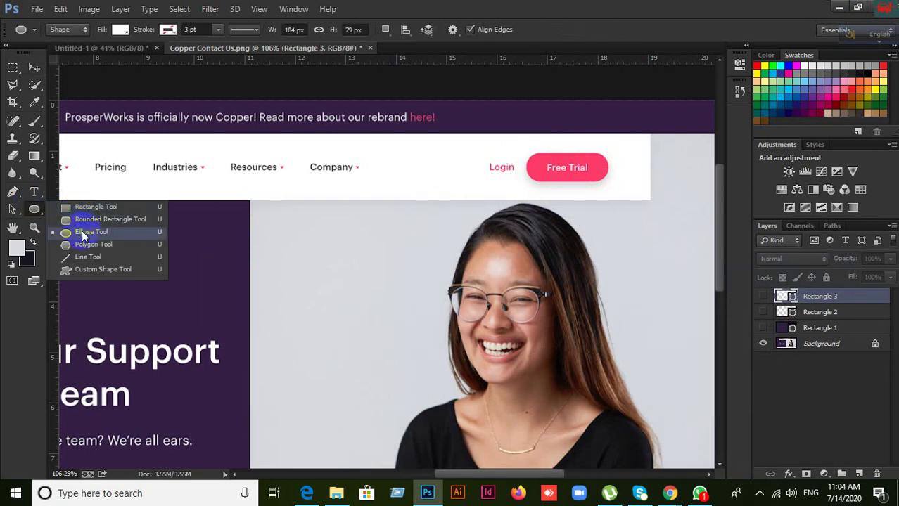
click(82, 231)
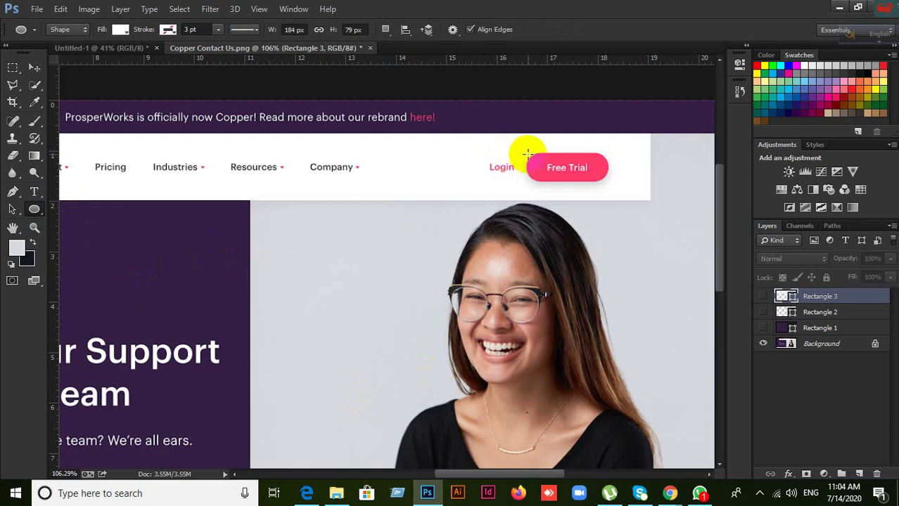
drag(528, 153, 608, 186)
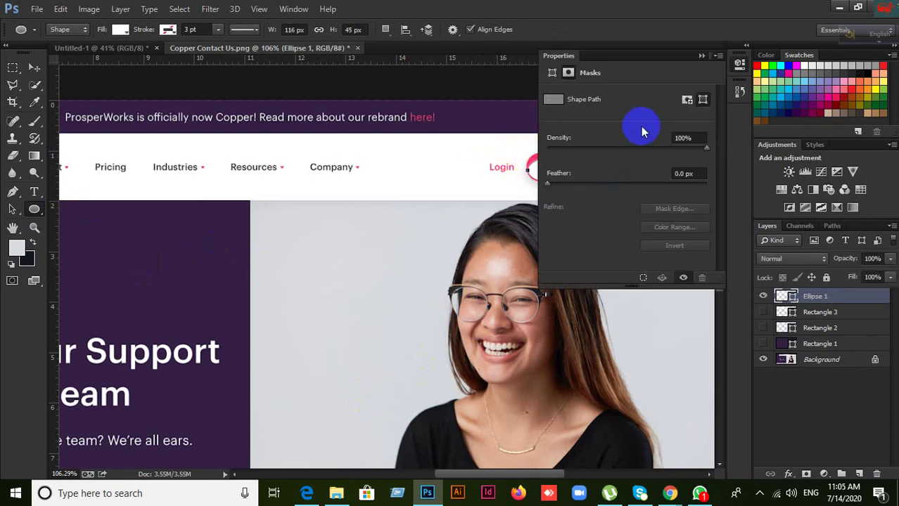
click(701, 56)
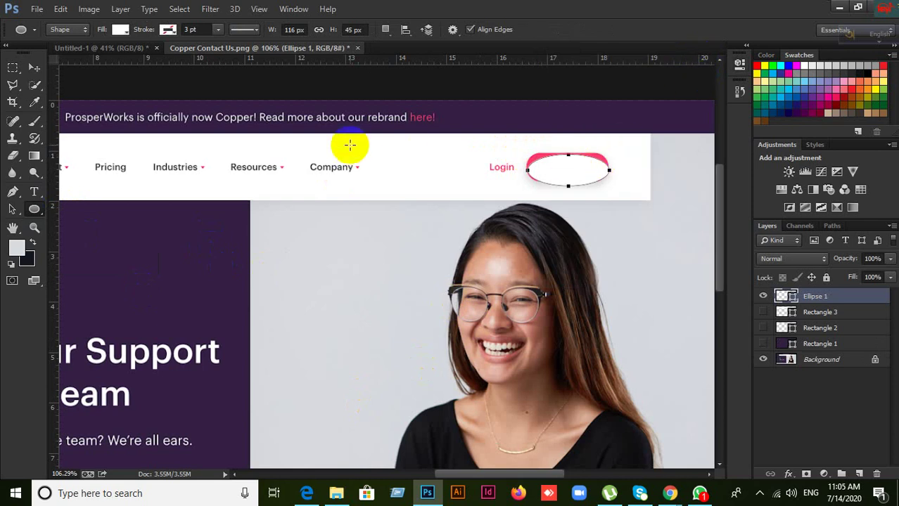
click(32, 67)
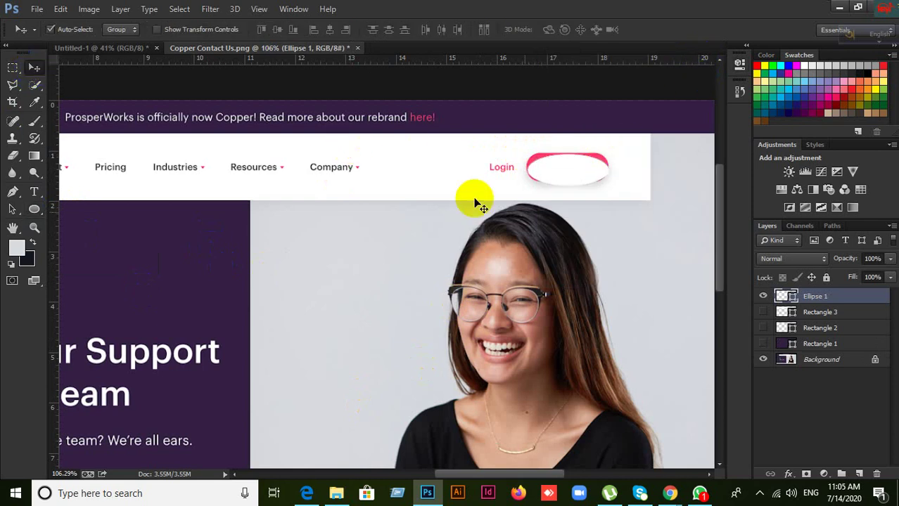
click(585, 170)
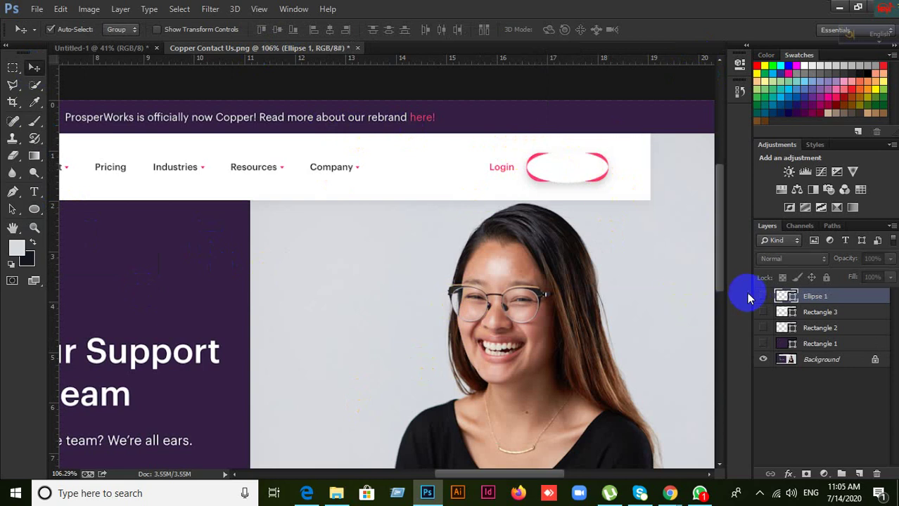
click(762, 296)
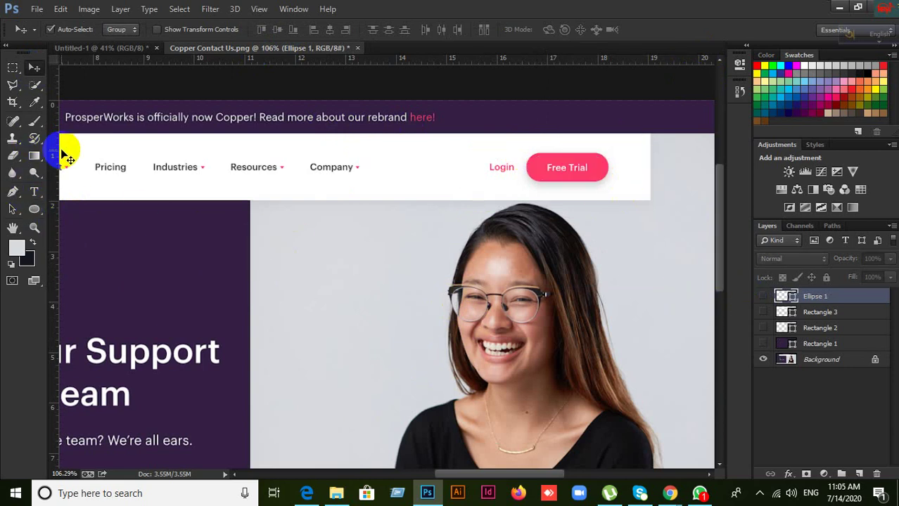
Sample the Free Trial pink with the Eyedropper and check its colour code
click(34, 103)
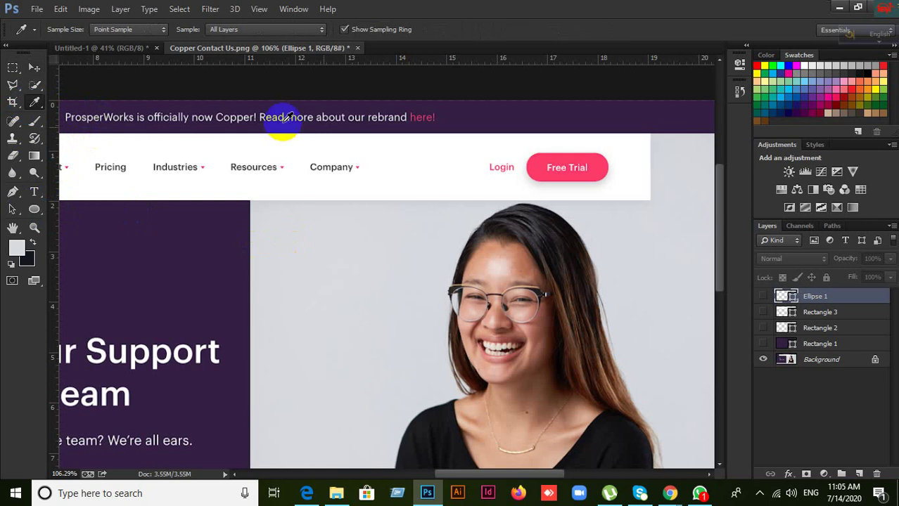
click(548, 153)
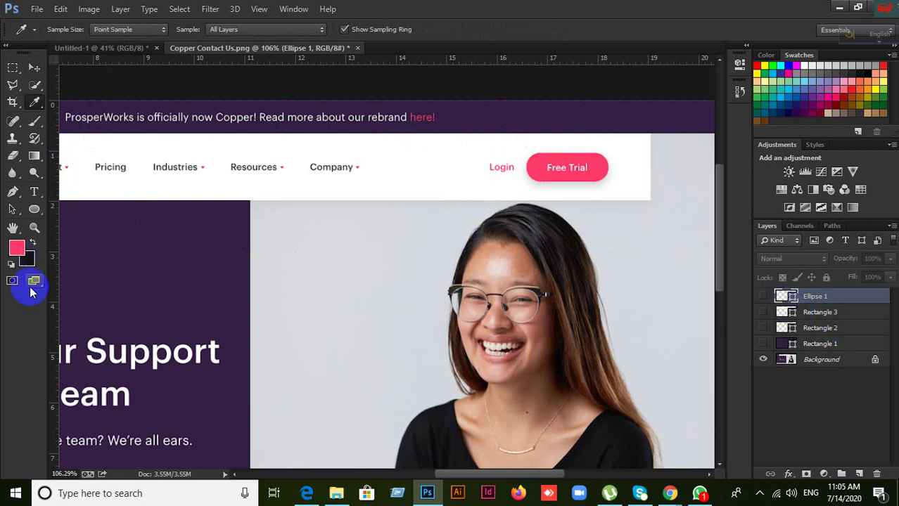
click(22, 250)
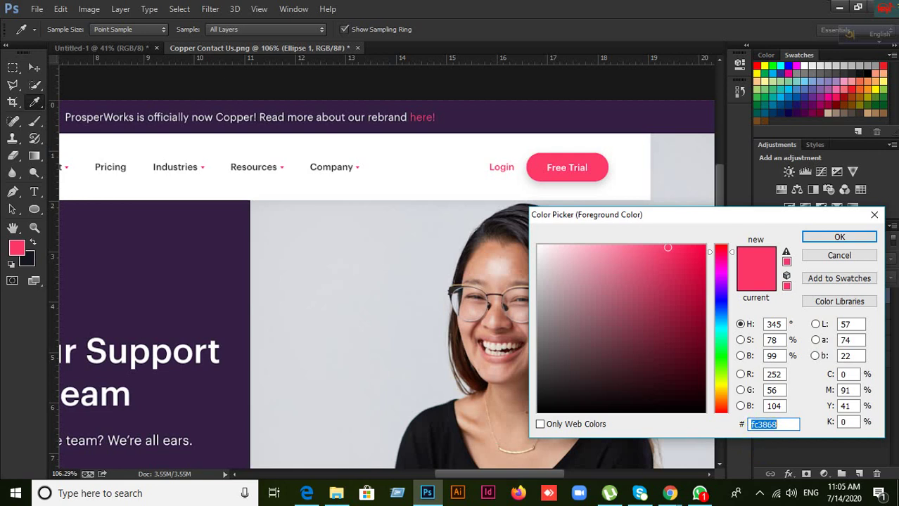
click(857, 257)
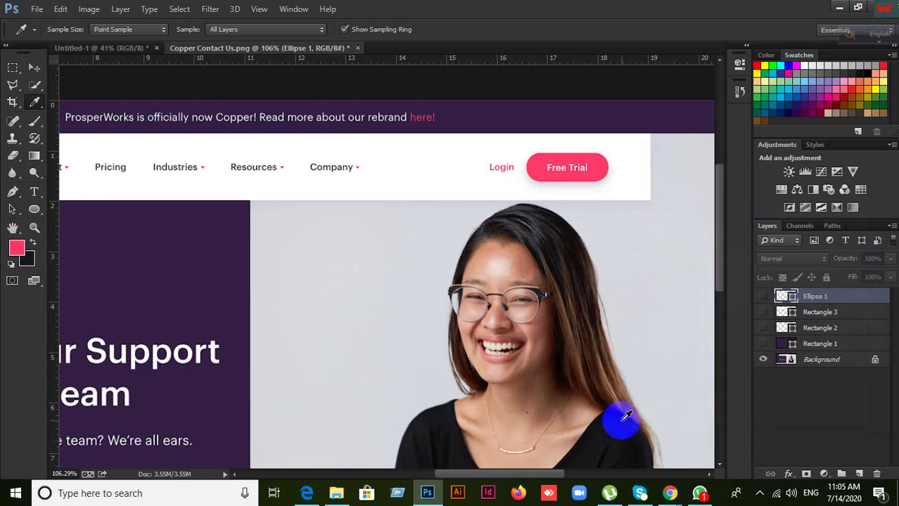
Fill Ellipse 1 with hex fc3868 and hide it again
click(764, 297)
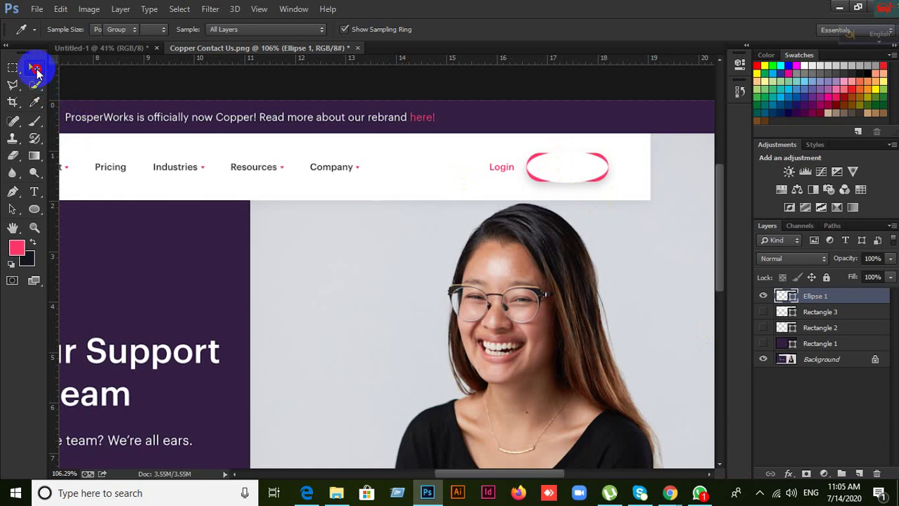
click(33, 67)
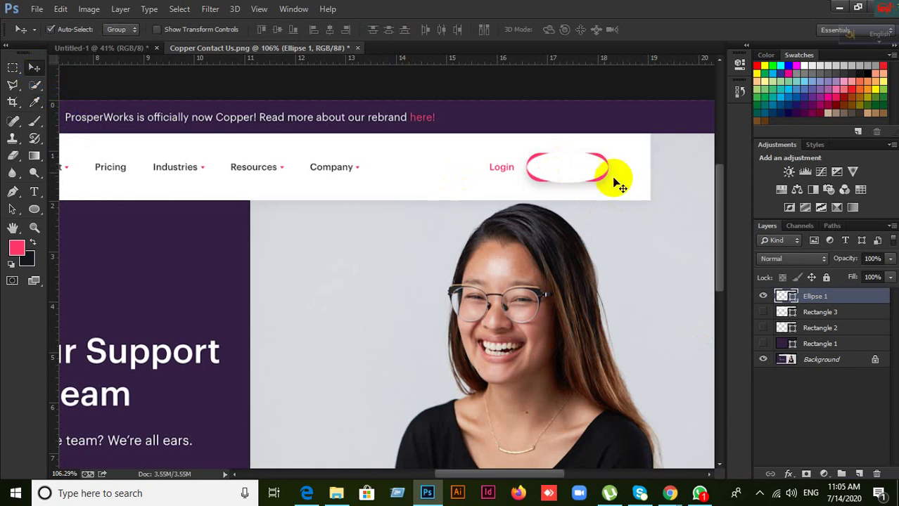
double_click(792, 298)
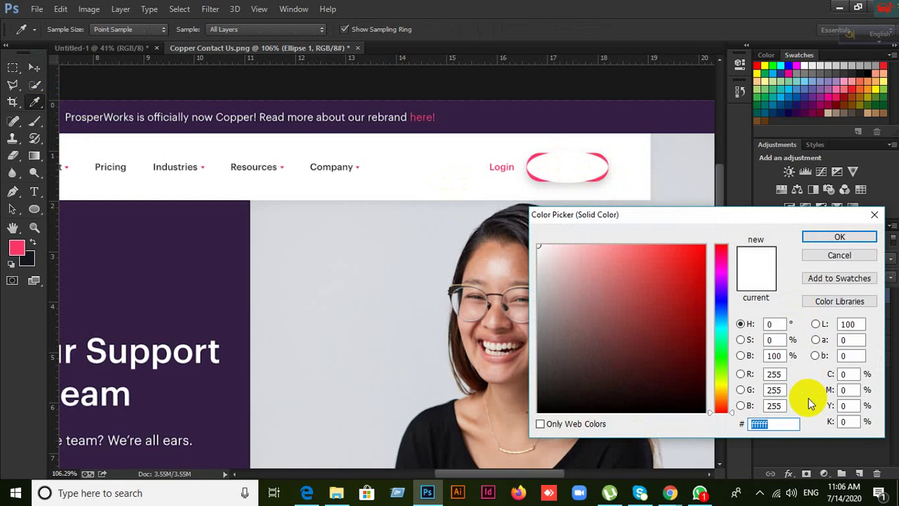
double_click(772, 425)
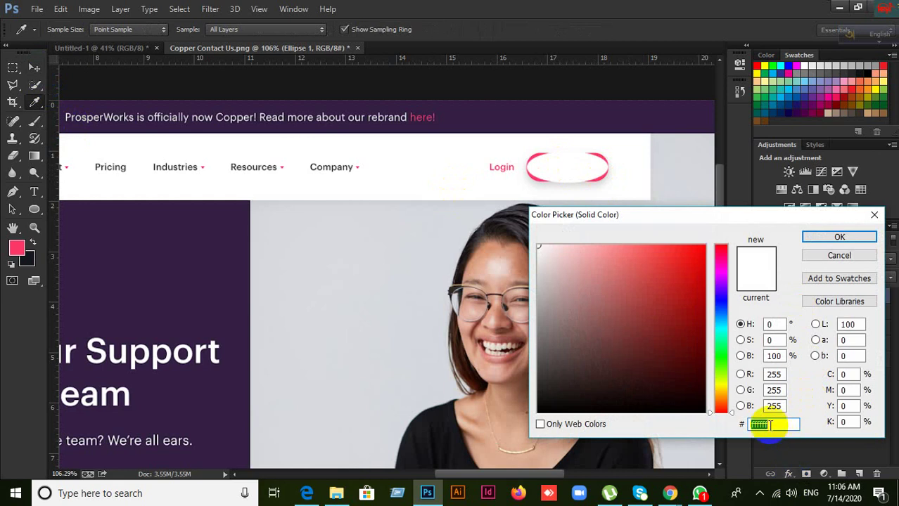
text(fc3)
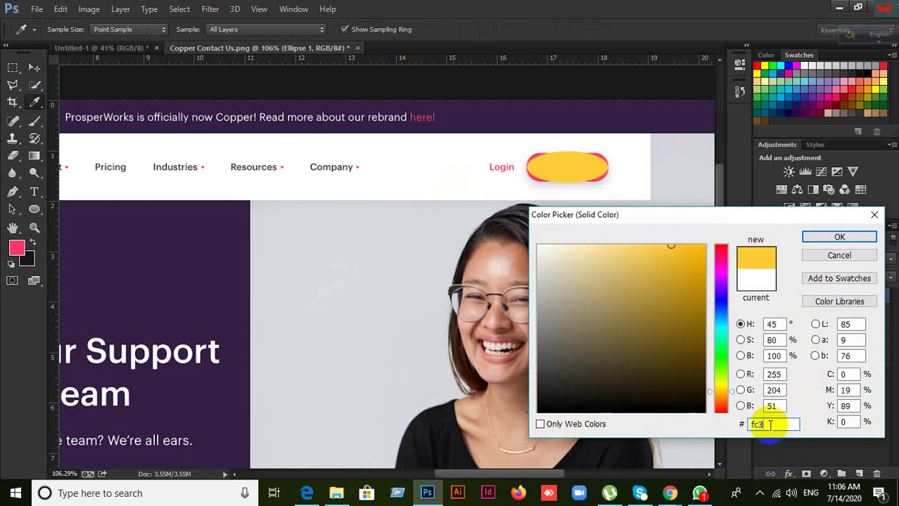
text(8)
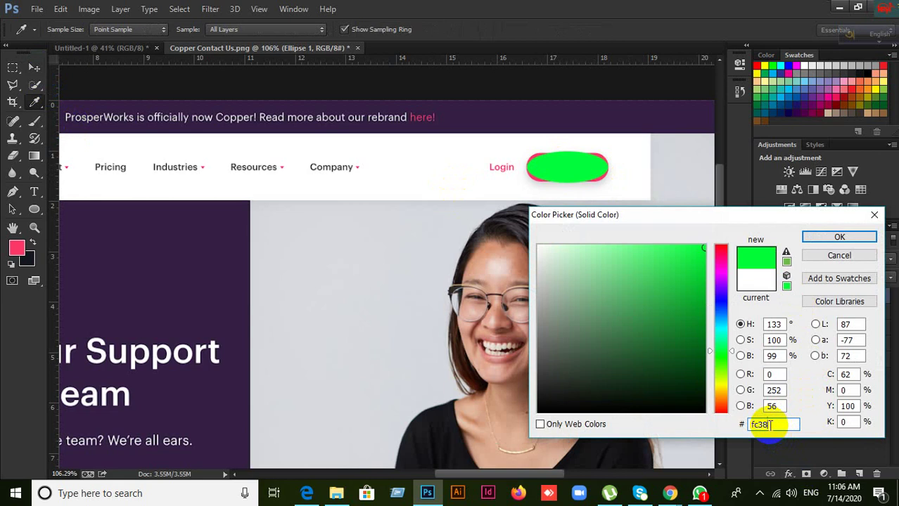
text(68)
key(Return)
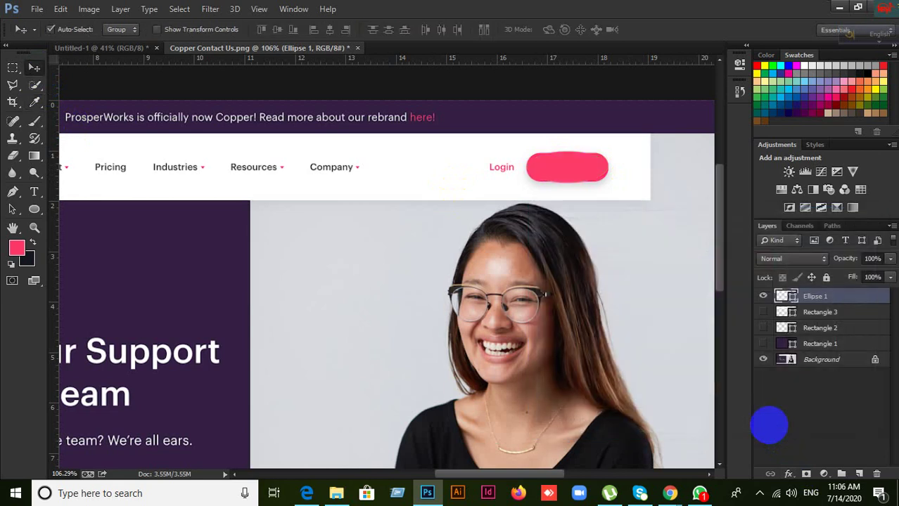
click(765, 301)
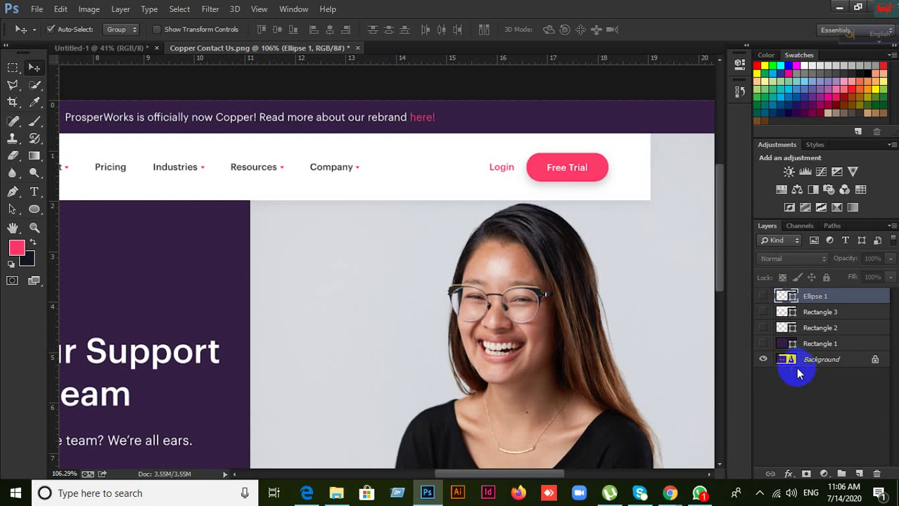
Pan to the hero and draw a 139×47 px pink Ellipse 2 over Contact Us, then hide it
drag(416, 360, 529, 320)
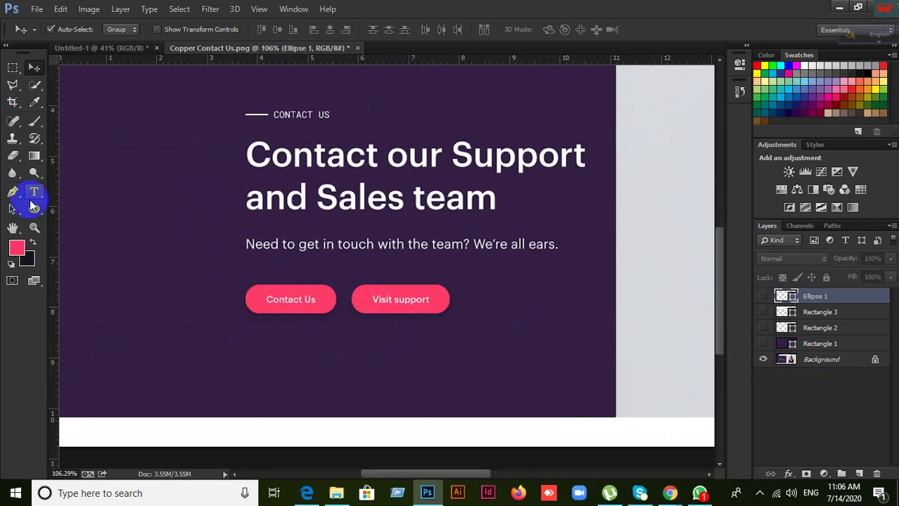
drag(32, 206, 100, 232)
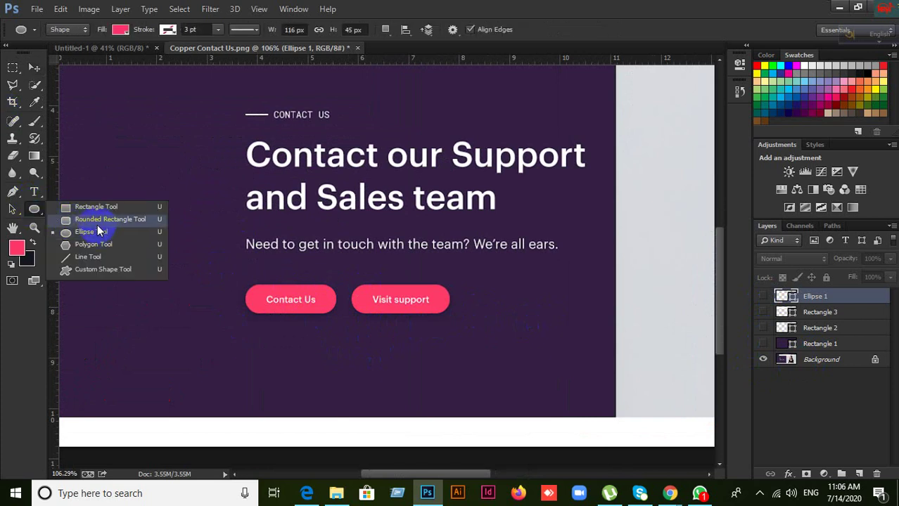
drag(241, 282, 340, 316)
right_click(341, 321)
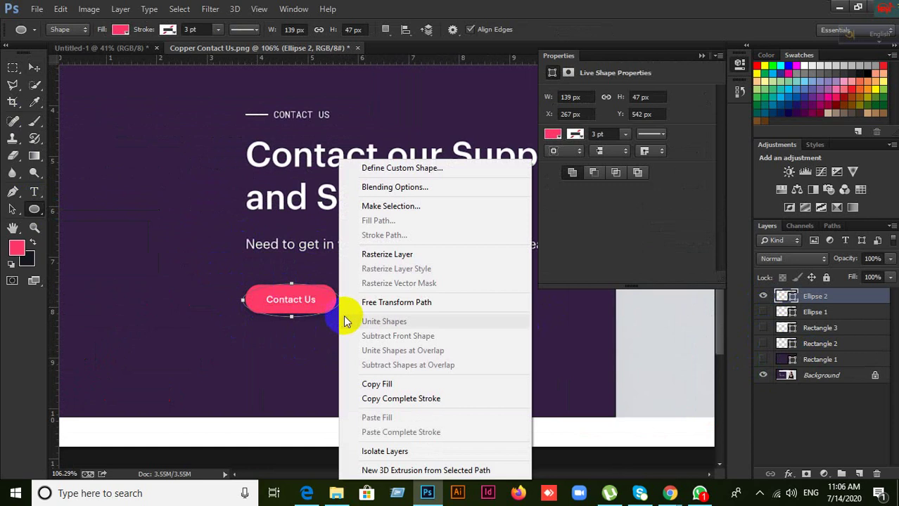
click(560, 11)
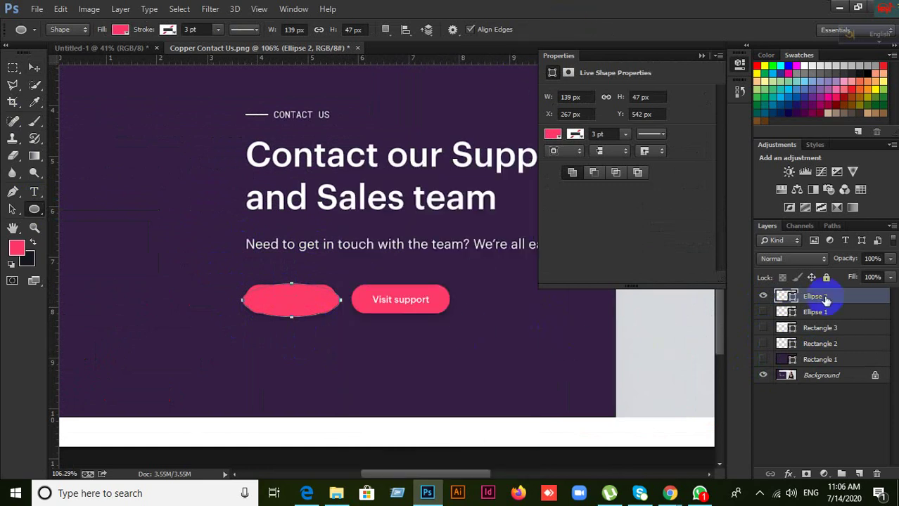
click(763, 296)
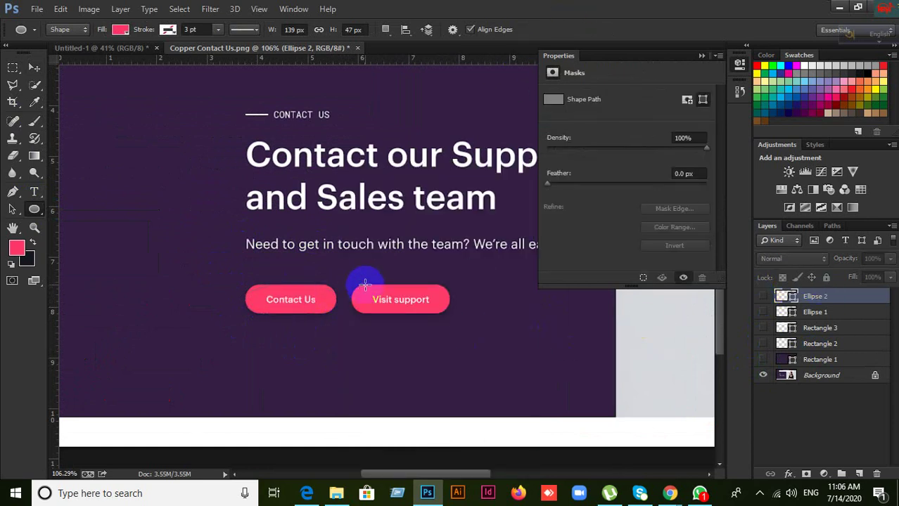
click(34, 208)
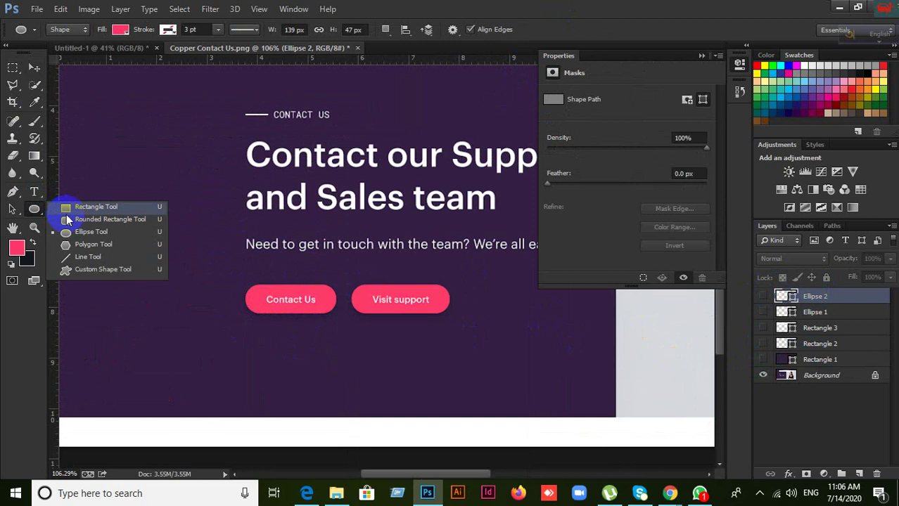
Draw a pink rounded rectangle, move it beside Contact Us, and free-transform it
click(68, 220)
drag(115, 215, 237, 261)
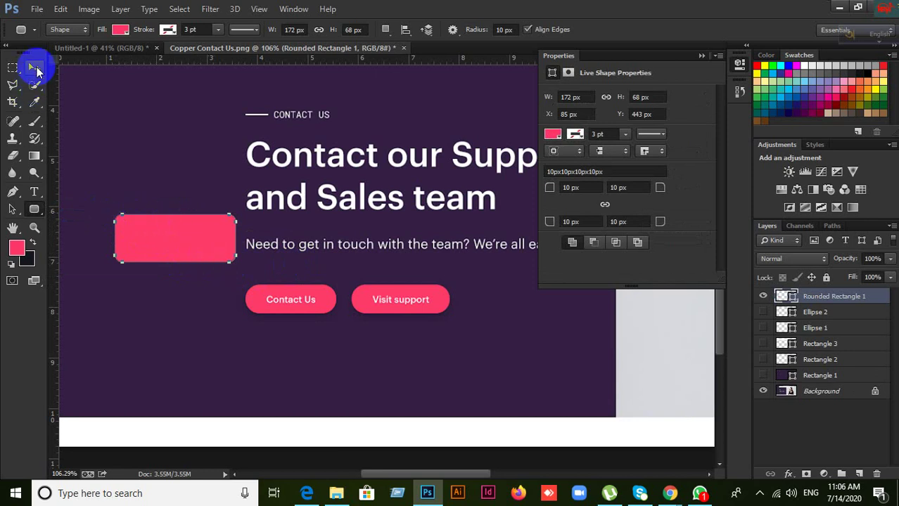
click(35, 67)
drag(189, 232, 423, 301)
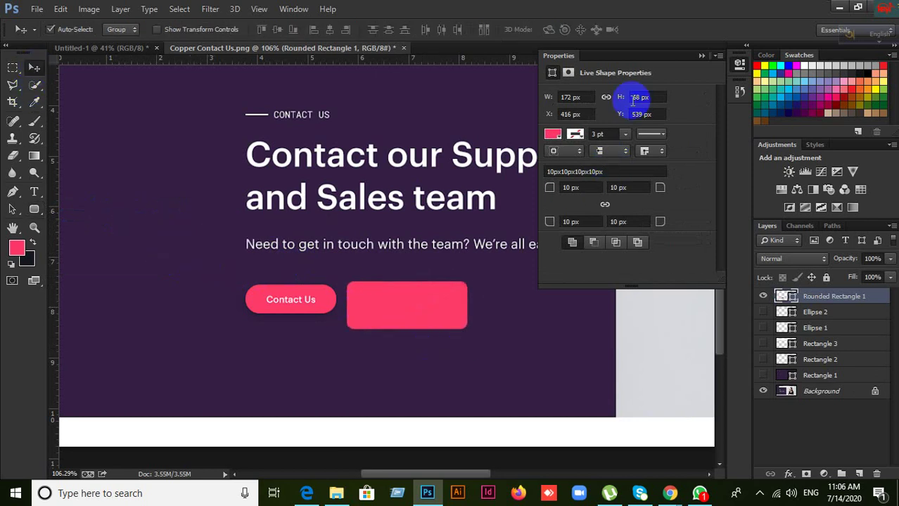
click(441, 297)
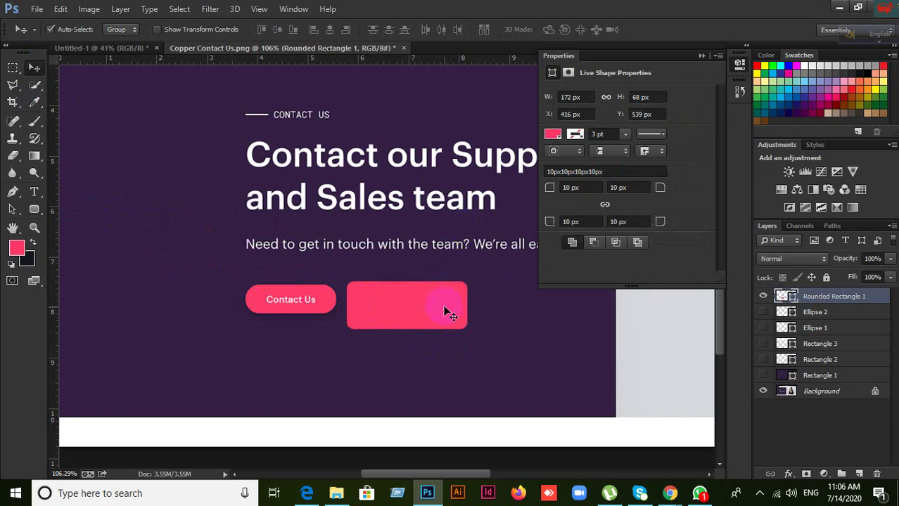
key(ctrl+t)
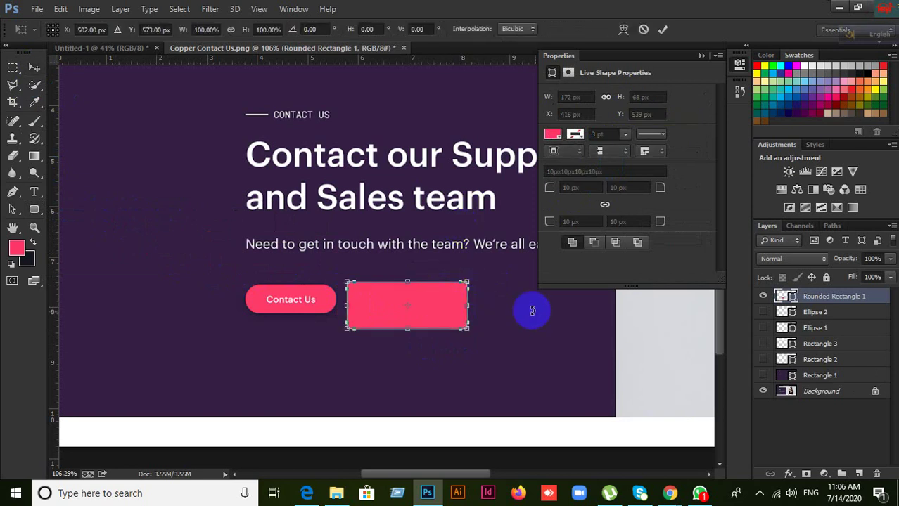
click(642, 29)
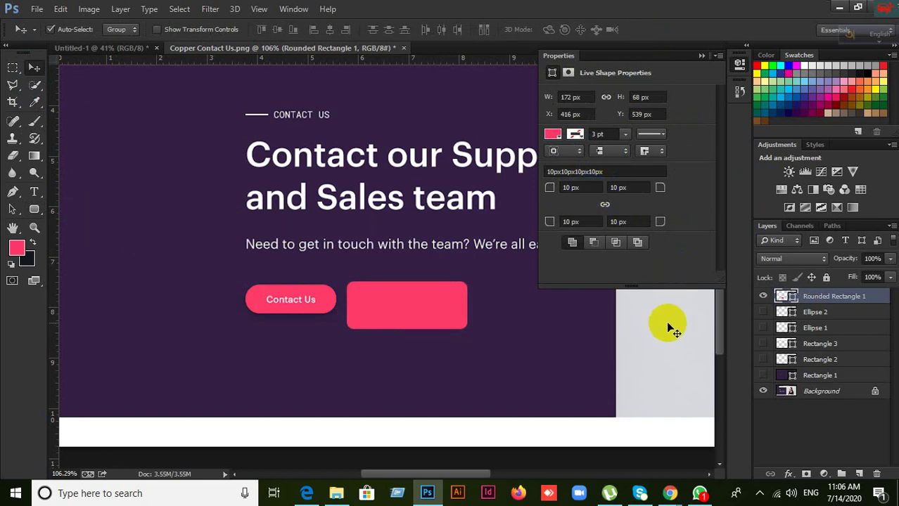
Delete that rectangle and draw a 222×72 px rounded rectangle over Visit support
key(Delete)
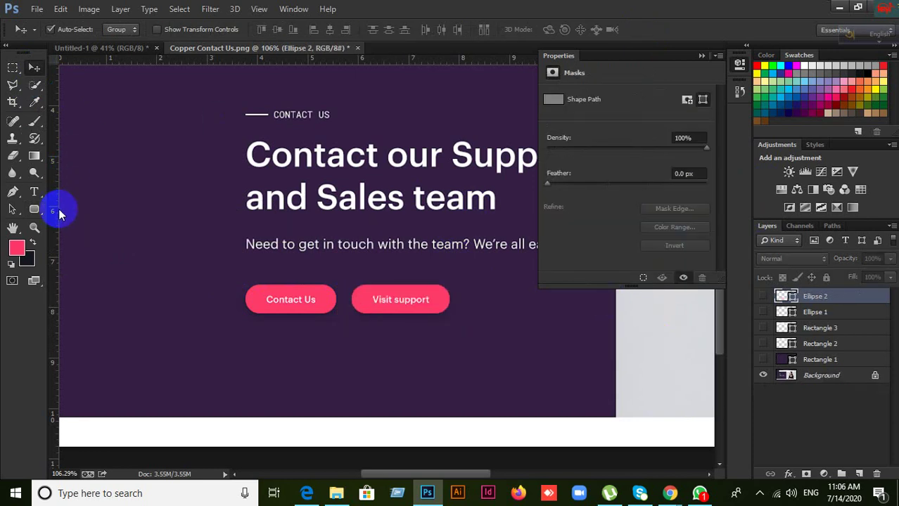
click(34, 209)
drag(362, 270, 517, 320)
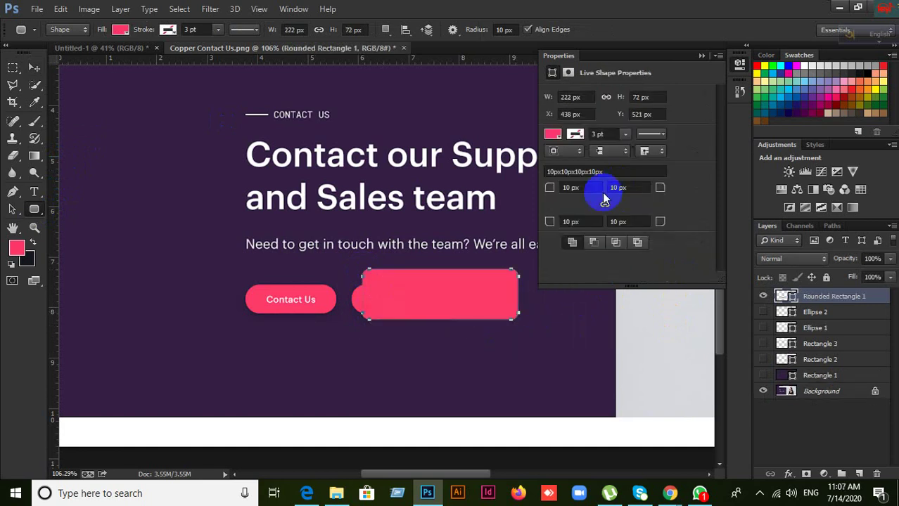
Enter 20 px for each corner radius of Rounded Rectangle 1 in Properties
drag(582, 188, 550, 188)
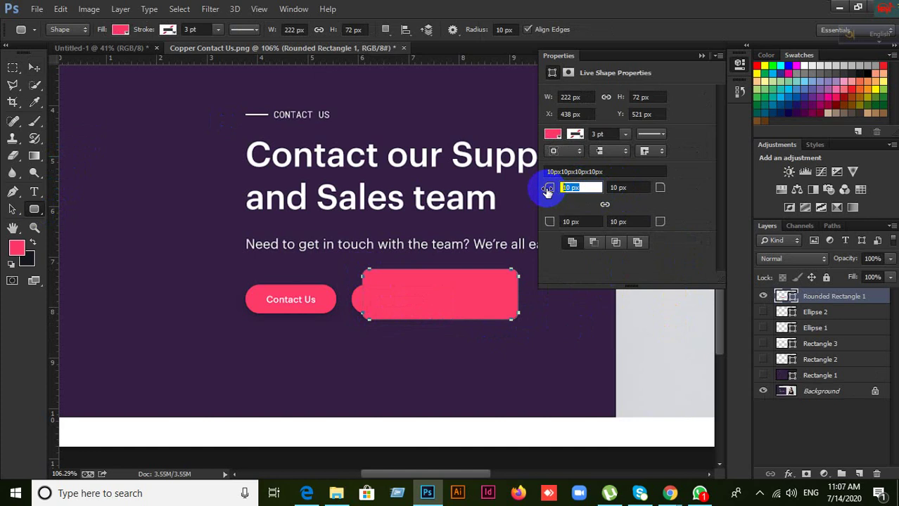
click(616, 187)
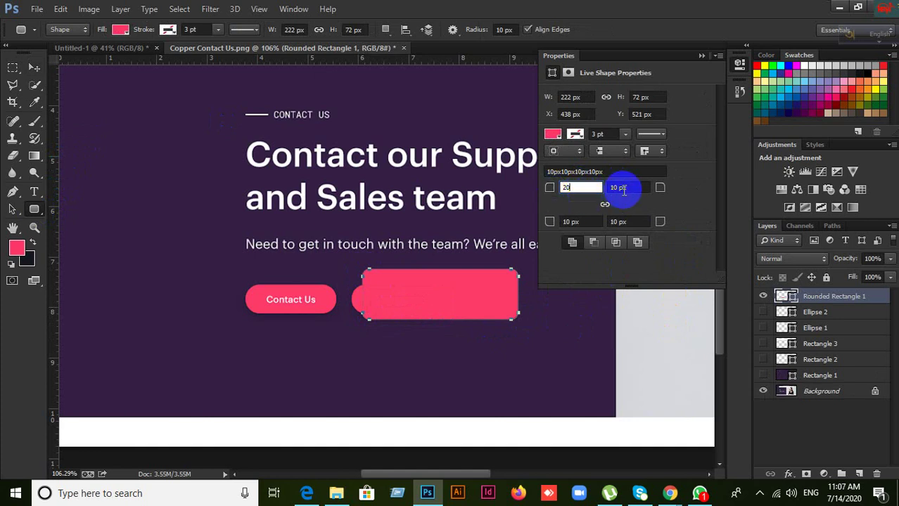
click(567, 223)
text(2)
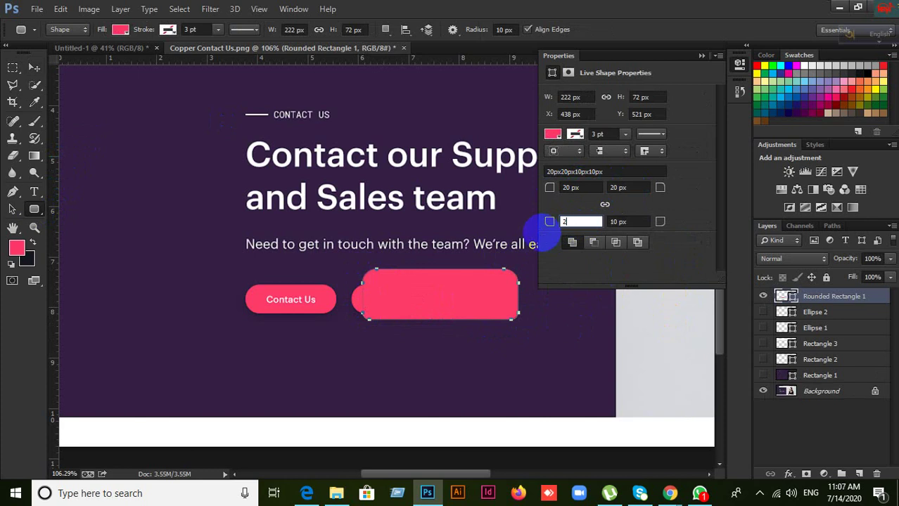
text(0)
click(628, 224)
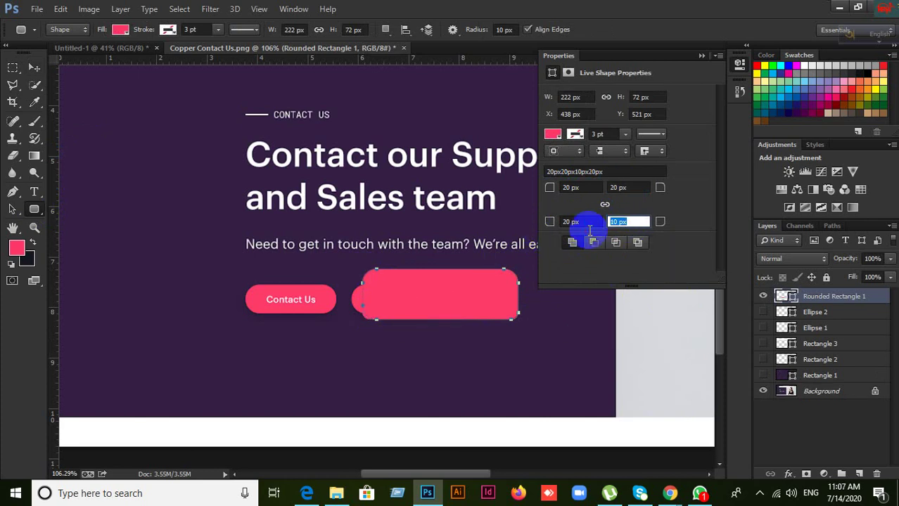
key(Return)
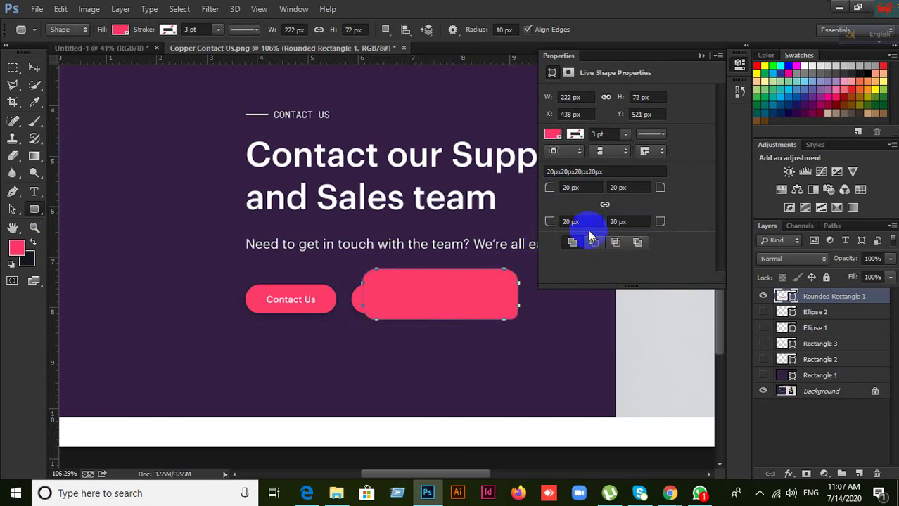
click(34, 71)
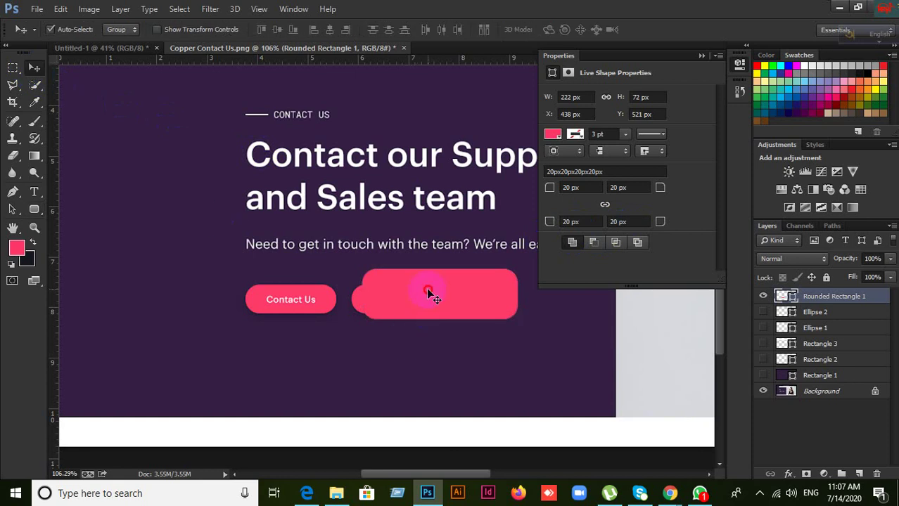
Nudge the pink rounded rectangle slightly left and down beside Contact Us
mouse_move(427, 293)
mouse_down()
mouse_move(407, 293)
mouse_move(411, 299)
mouse_up()
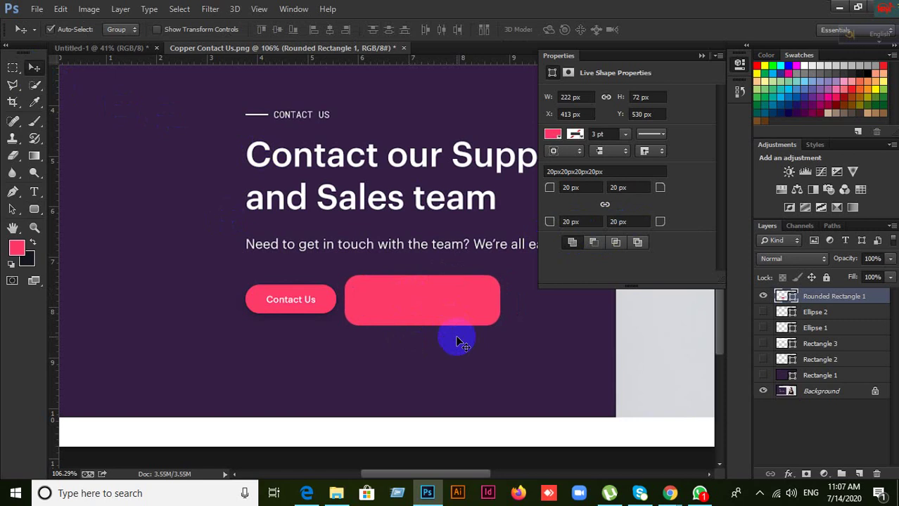
mouse_move(450, 298)
mouse_down()
mouse_move(451, 263)
mouse_move(459, 305)
mouse_move(446, 303)
mouse_up()
scroll(379, 304, down, 8)
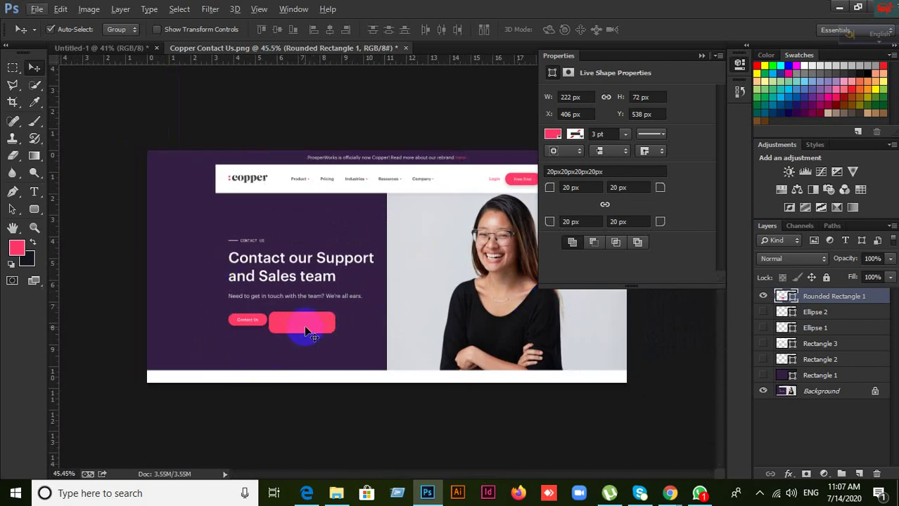
scroll(378, 312, down, 2)
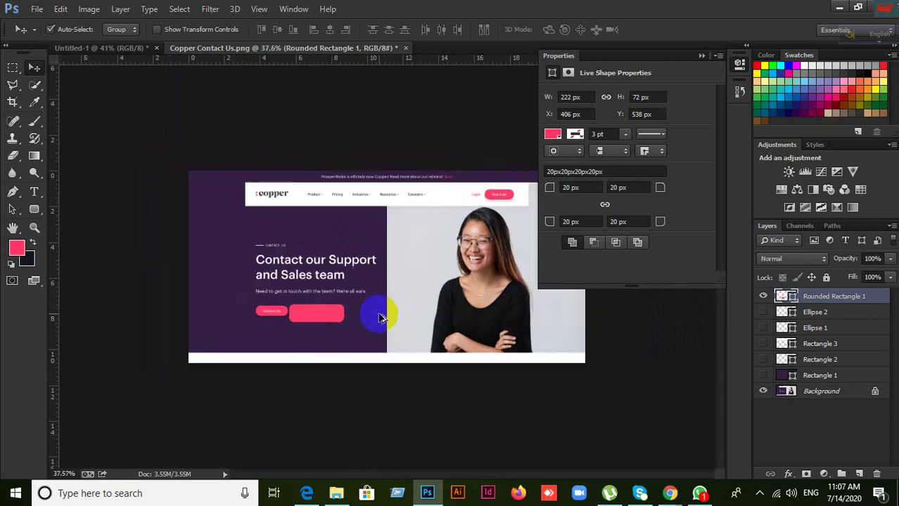
click(700, 56)
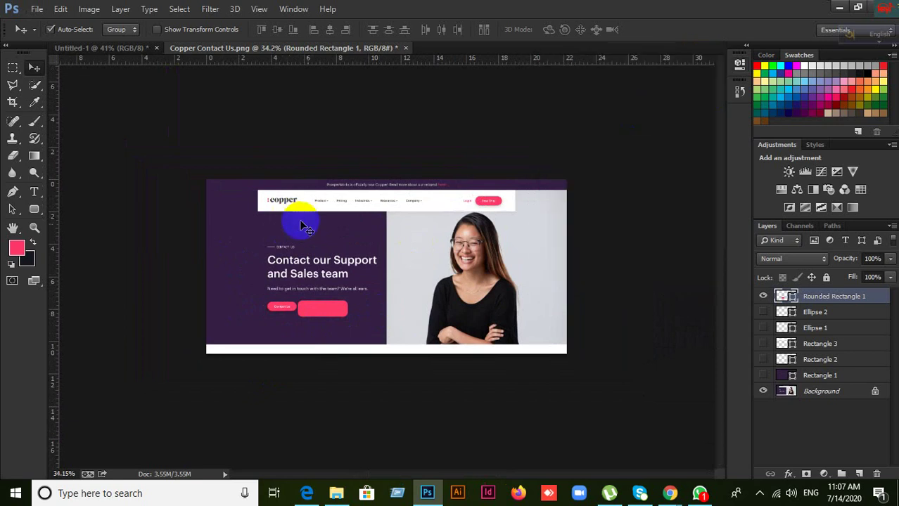
scroll(321, 237, down, 1)
scroll(344, 304, up, 2)
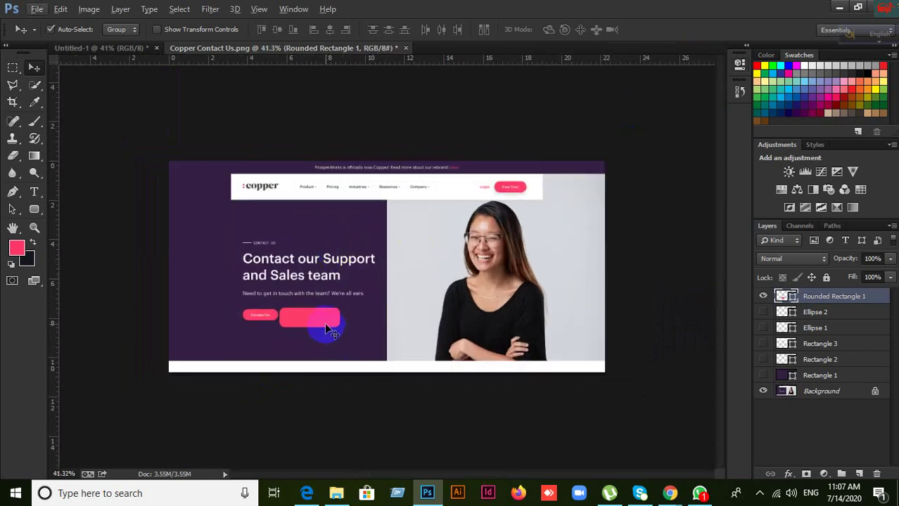
scroll(355, 341, up, 3)
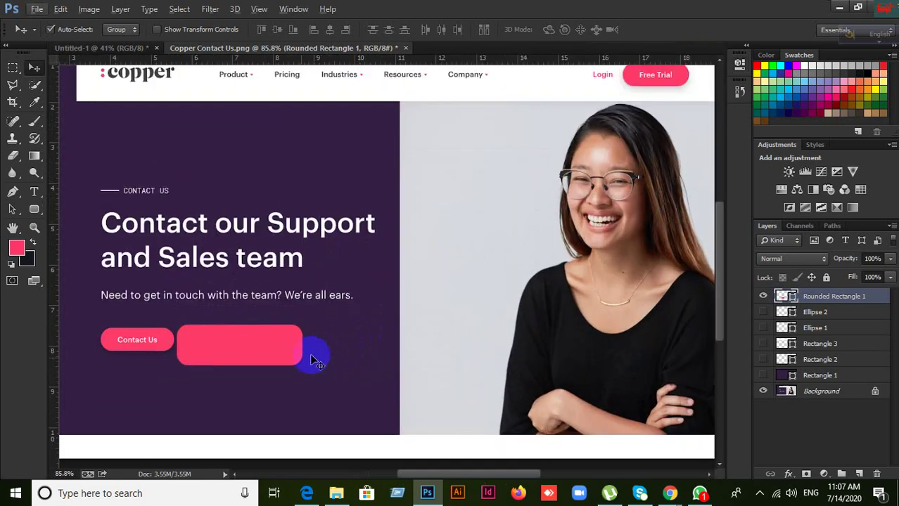
drag(307, 355, 409, 321)
Free-transform the pink rectangle down to about 68.47% width and 68.06% height
key(ctrl+r)
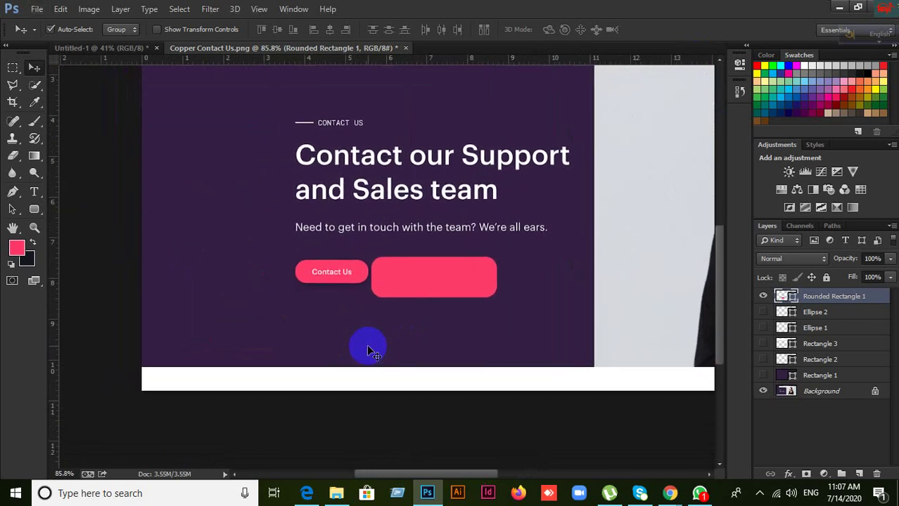
key(ctrl+t)
drag(490, 290, 458, 282)
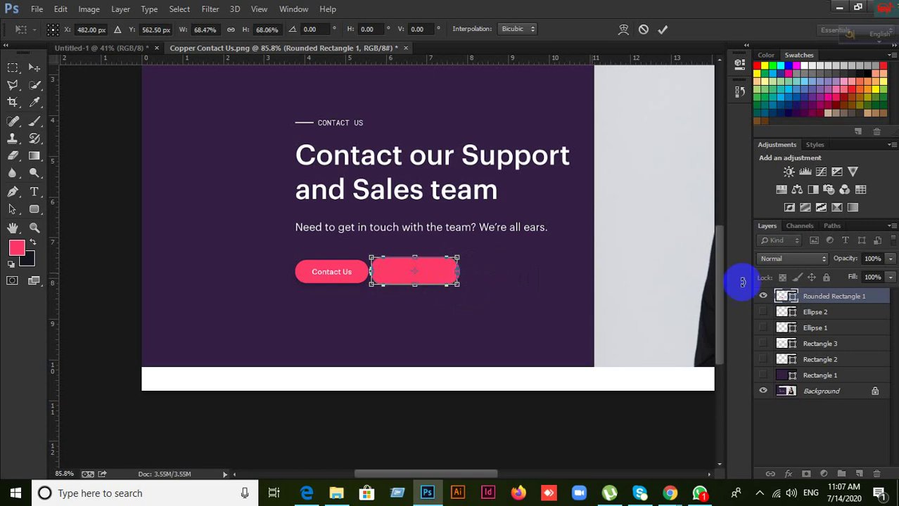
Commit the resized rectangle and toggle its visibility to compare it with Visit support
click(775, 296)
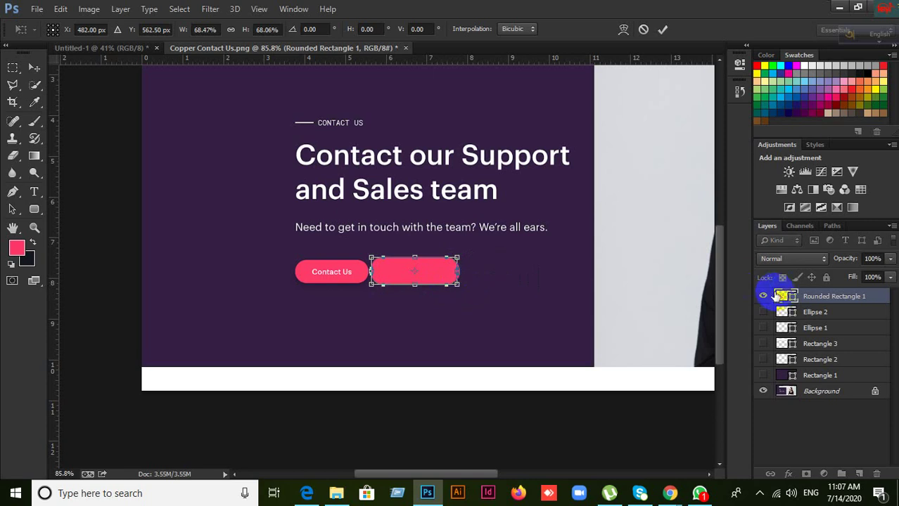
click(663, 29)
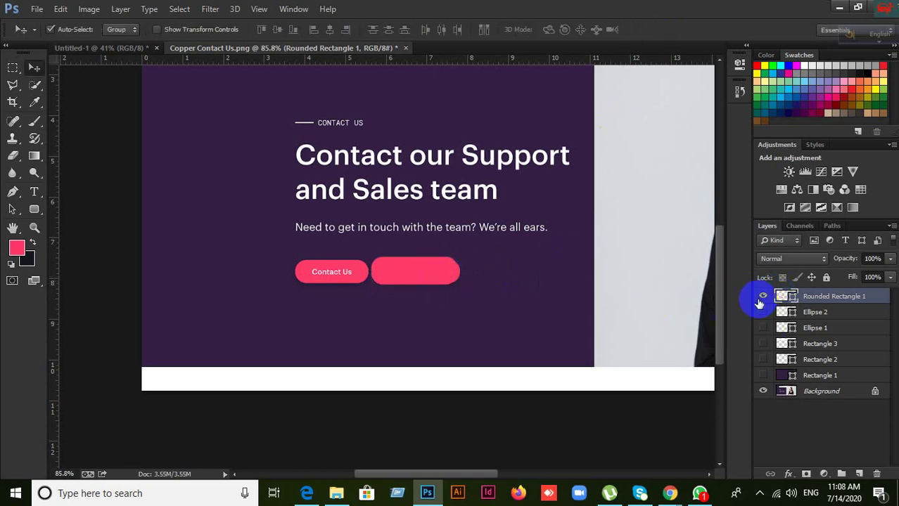
click(763, 297)
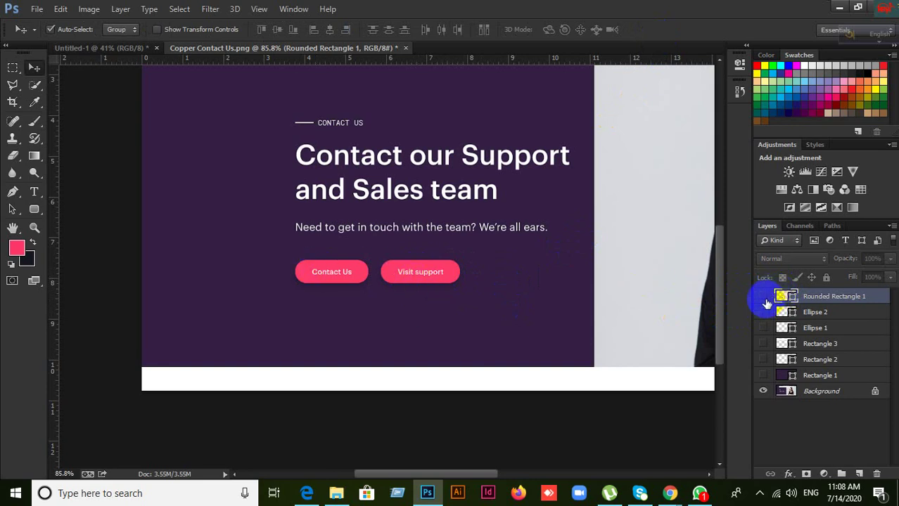
click(763, 296)
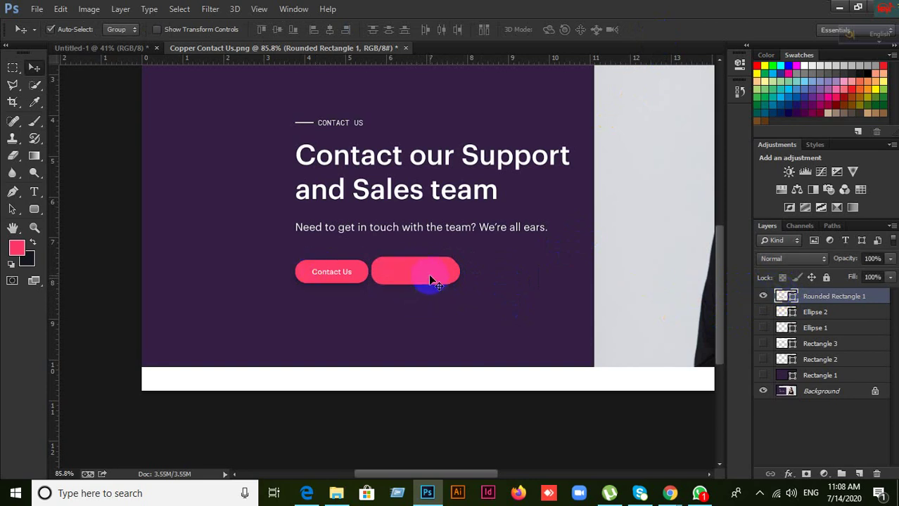
Duplicate the pink pill over the Contact Us button and shrink it slightly
drag(431, 280, 339, 279)
drag(339, 278, 339, 279)
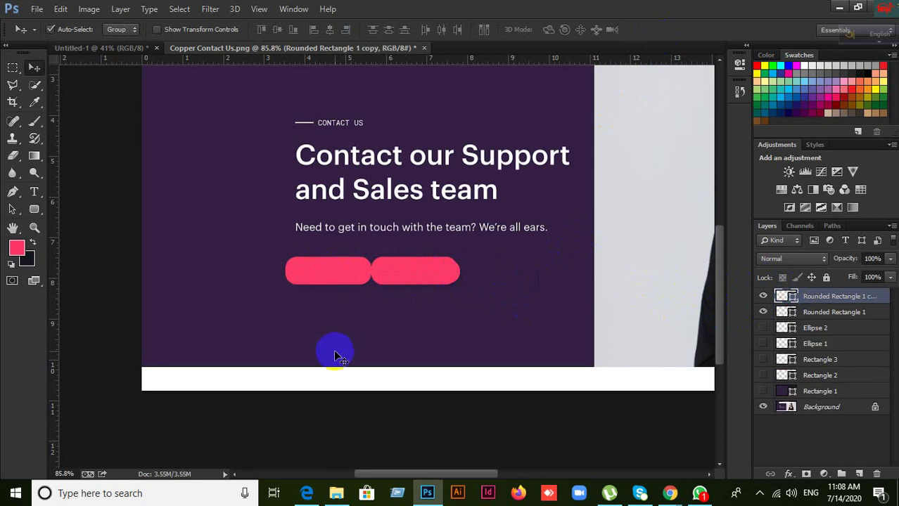
key(ctrl+t)
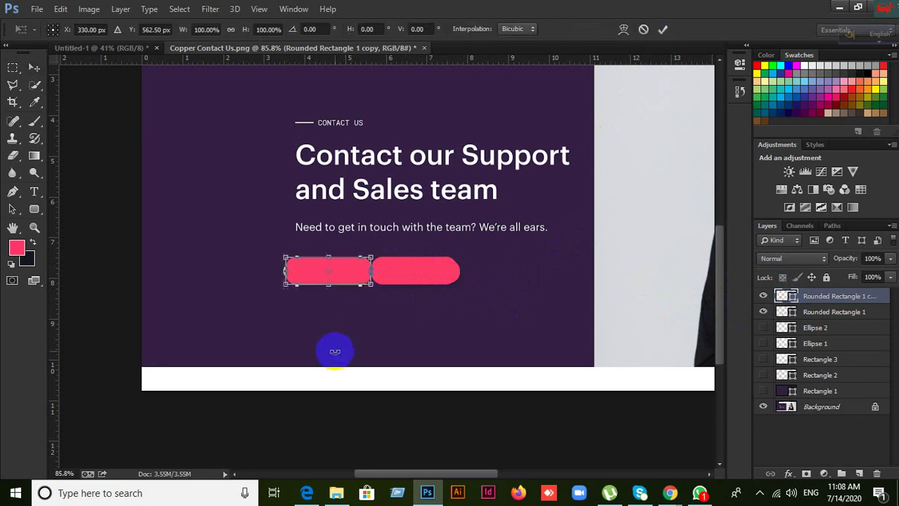
drag(290, 280, 292, 281)
Dismiss the transform context menu and switch to the Google Meet call
right_click(292, 281)
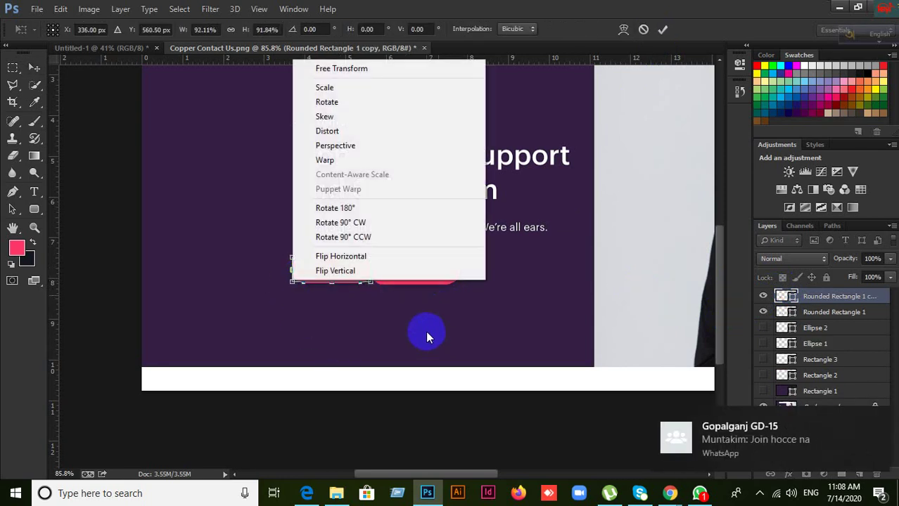
click(536, 308)
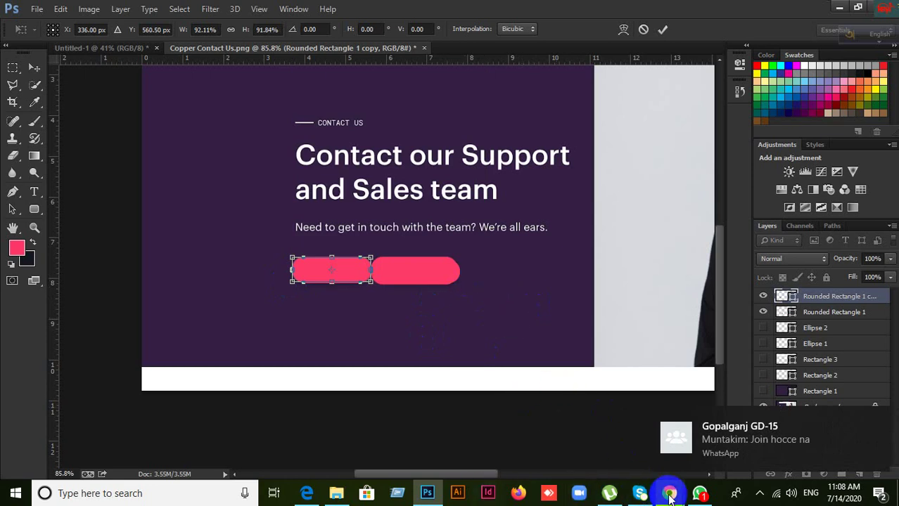
mouse_move(670, 492)
click(547, 429)
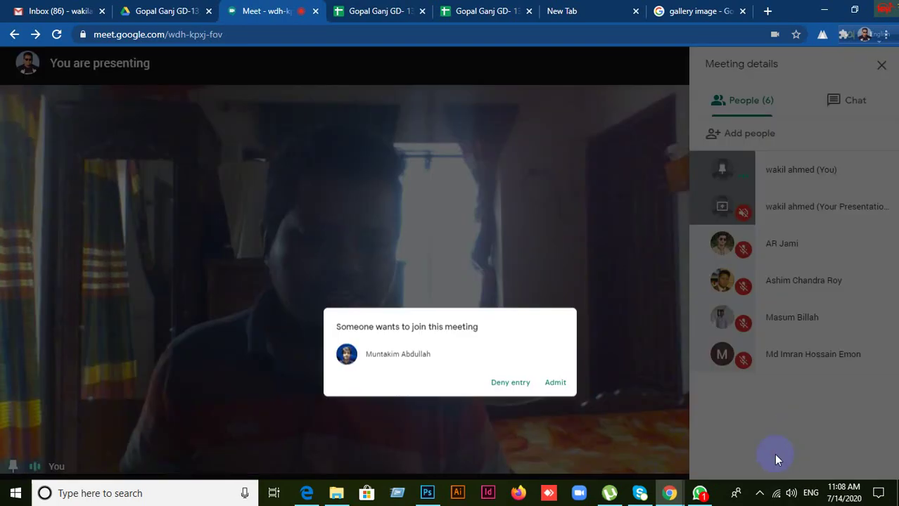
Admit both waiting people into the Meet call, then return to Photoshop
click(583, 302)
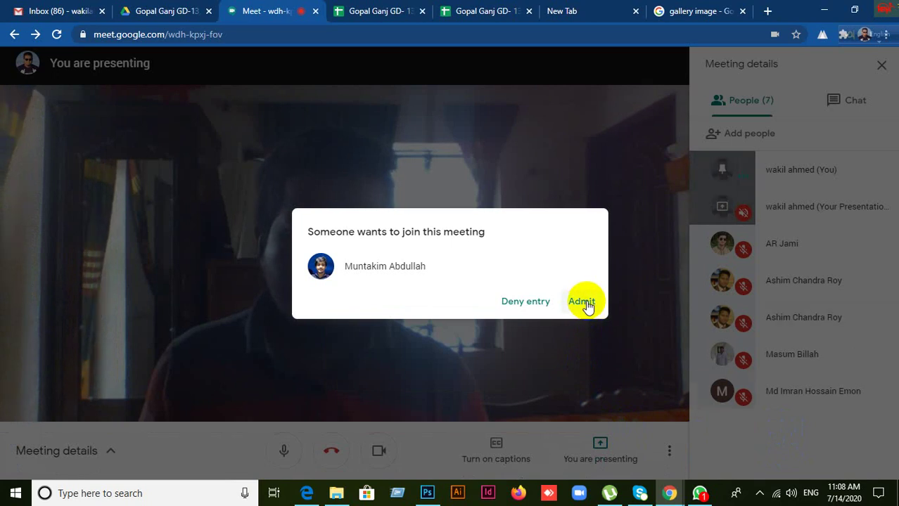
click(583, 302)
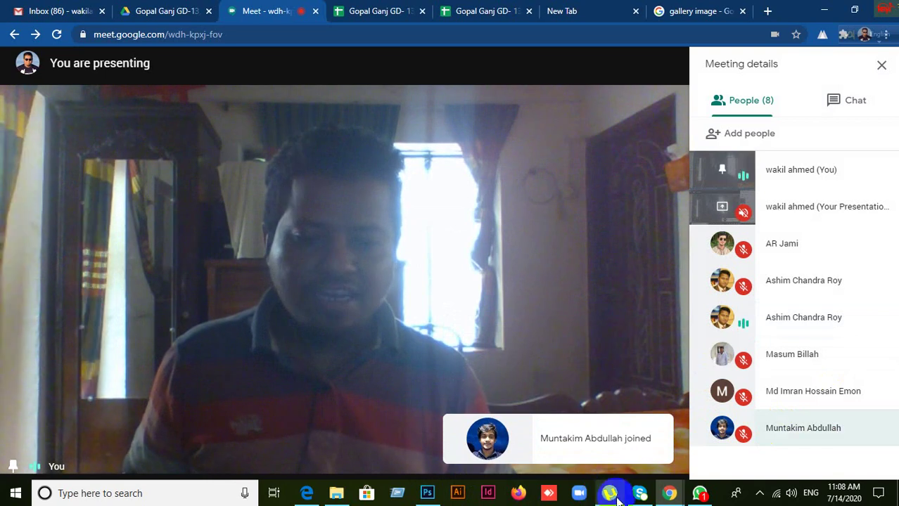
click(425, 494)
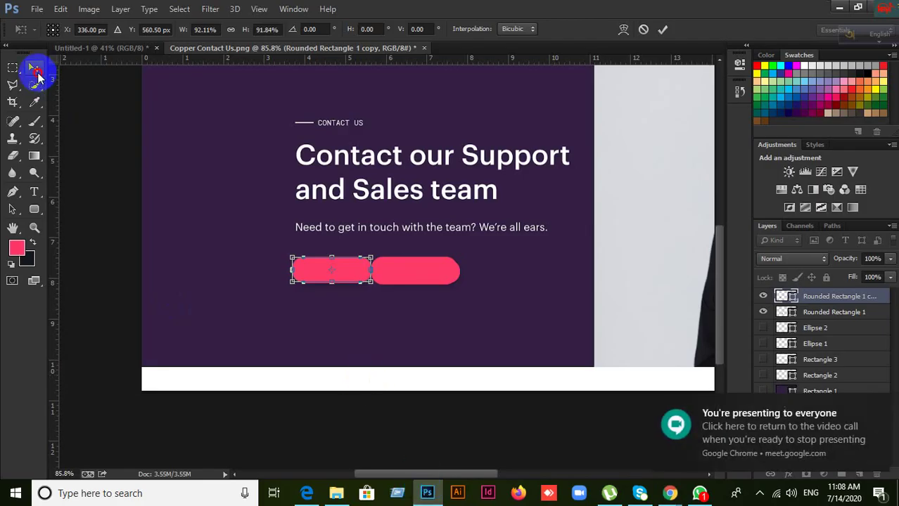
Cancel the pending transform on the left pill and zoom out to about 41.7%
click(37, 76)
click(486, 195)
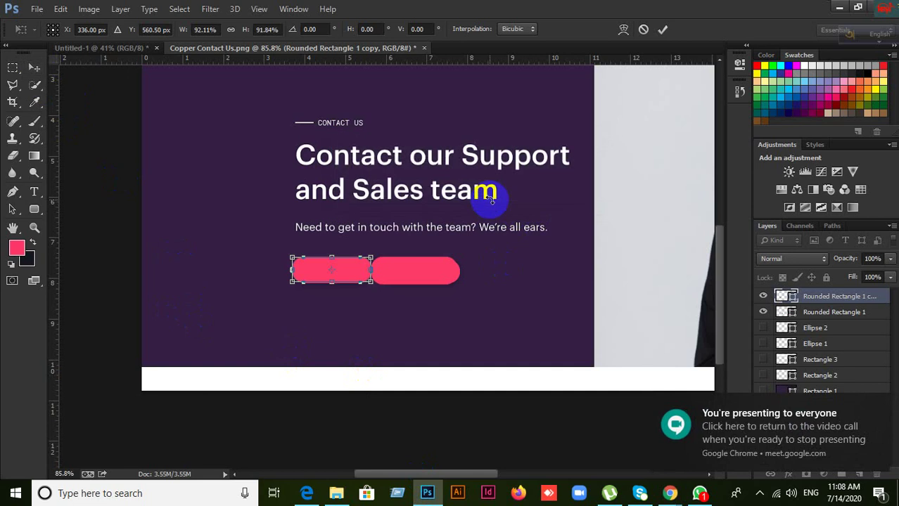
click(644, 29)
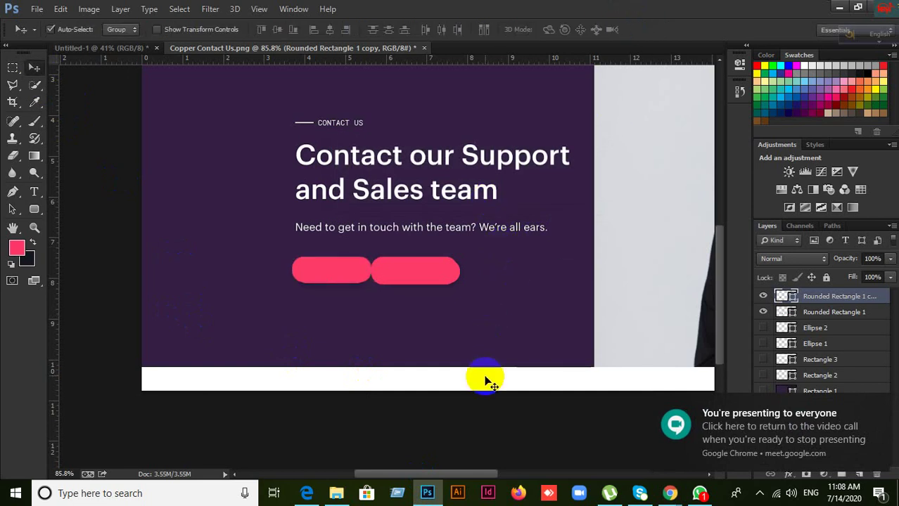
scroll(487, 391, down, 3)
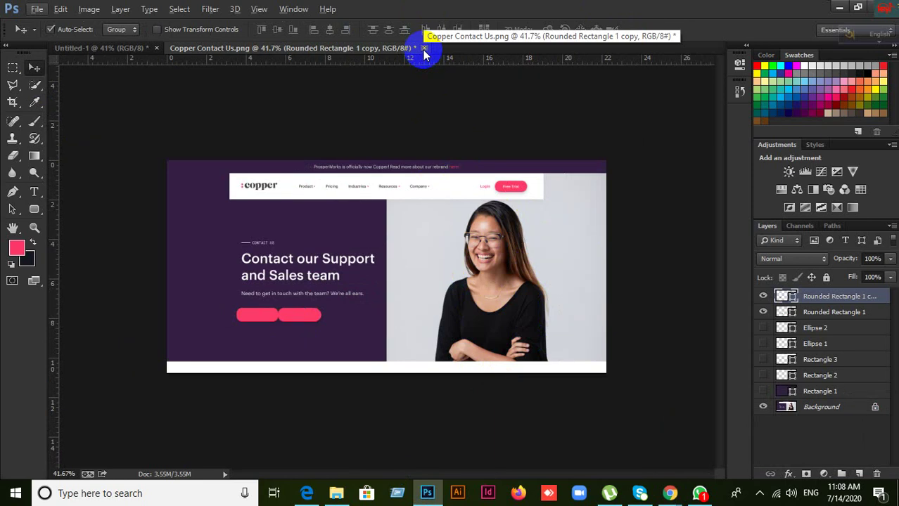
Show all traced shape layers, then hide and delete the Background layer
click(763, 329)
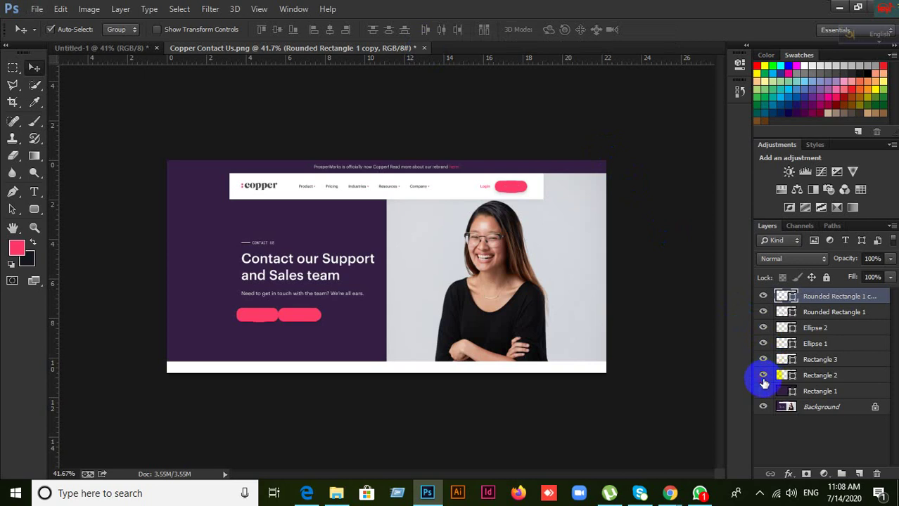
click(762, 405)
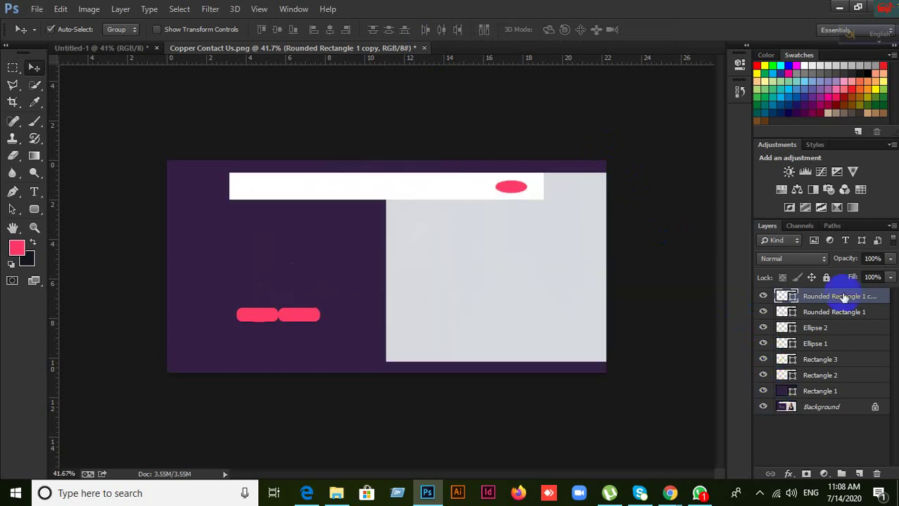
click(837, 410)
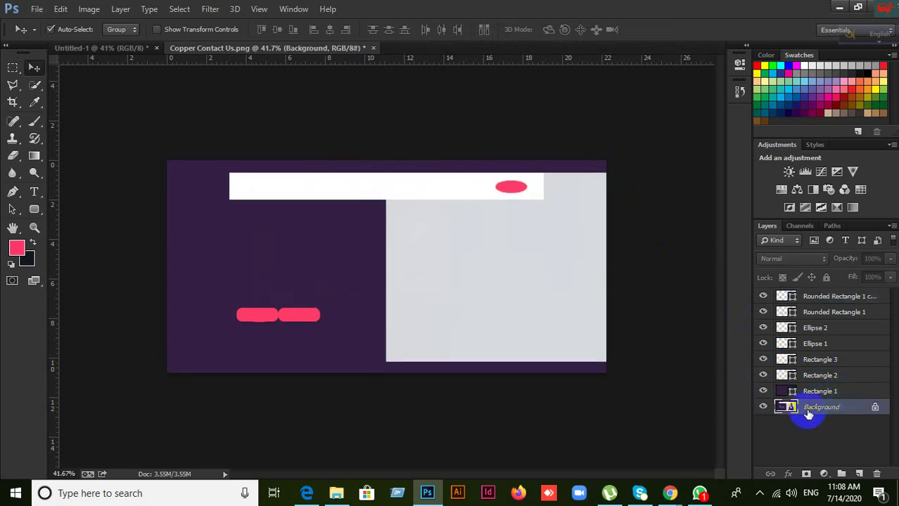
click(876, 474)
click(392, 192)
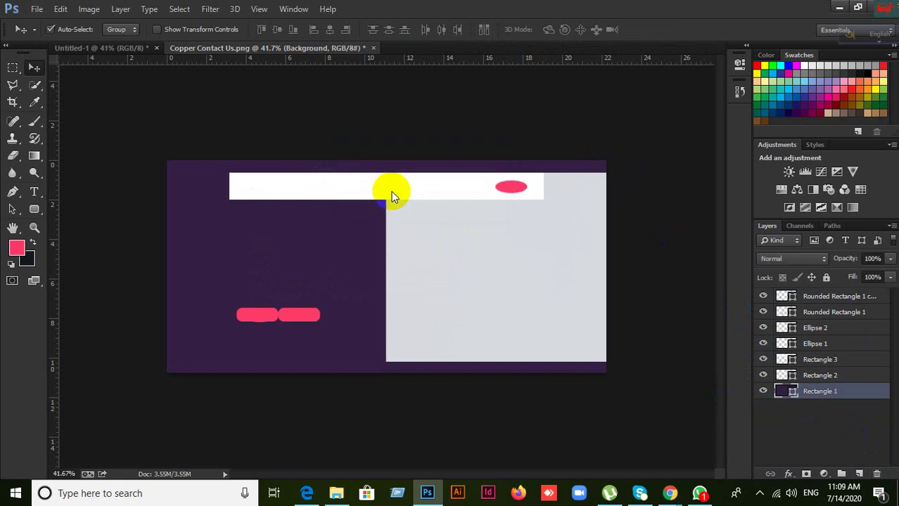
click(327, 432)
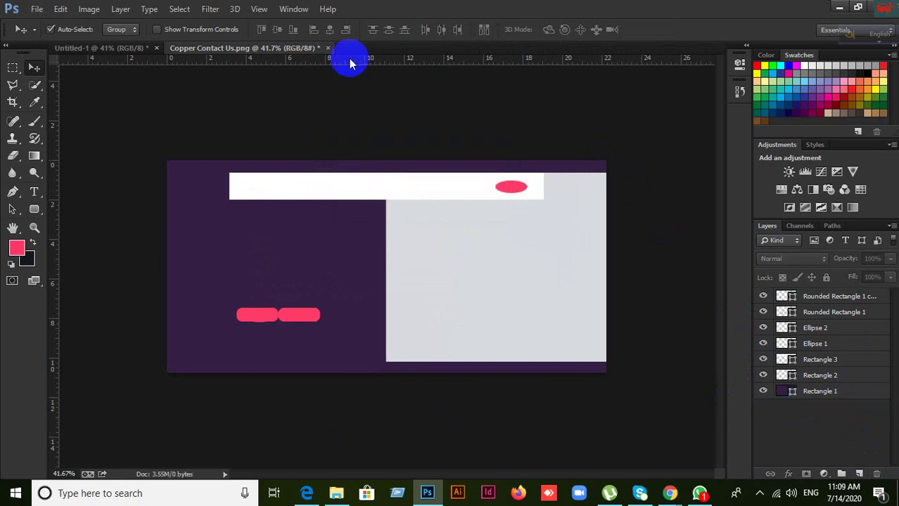
Close Copper Contact Us.png without saving and switch to WhatsApp
click(328, 49)
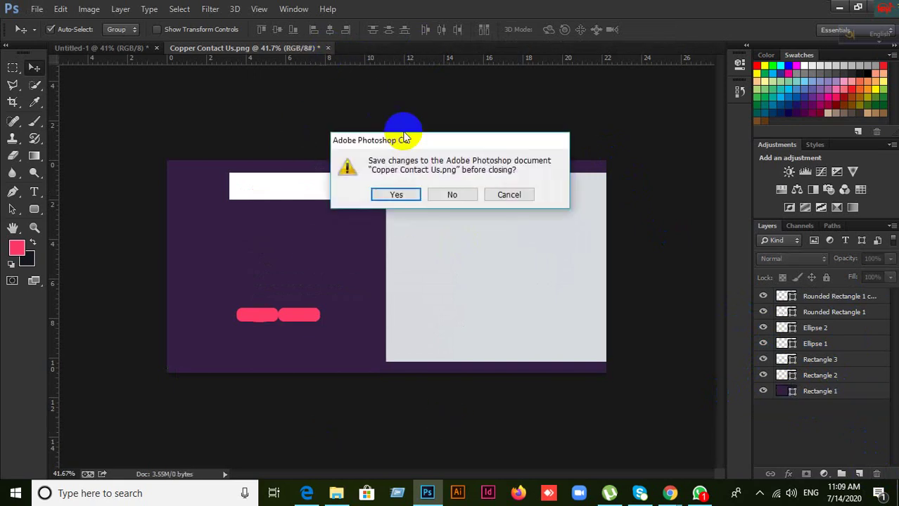
click(453, 195)
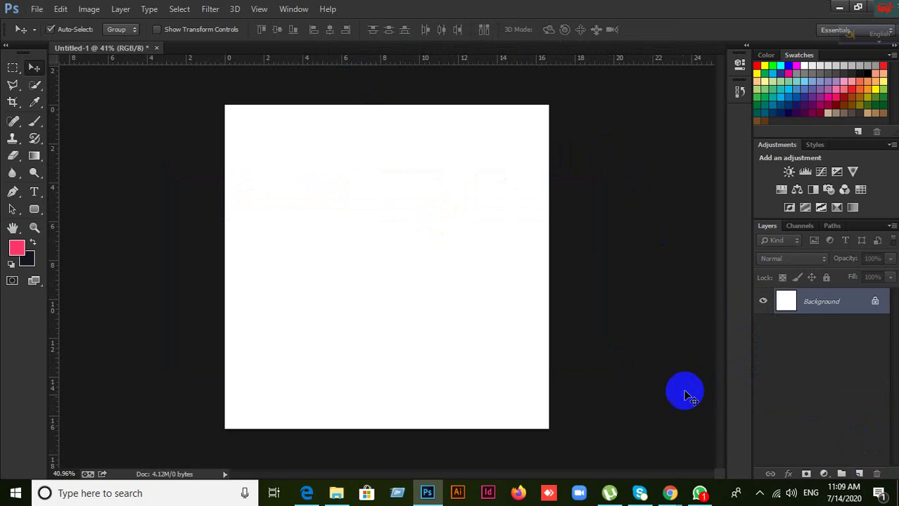
click(700, 489)
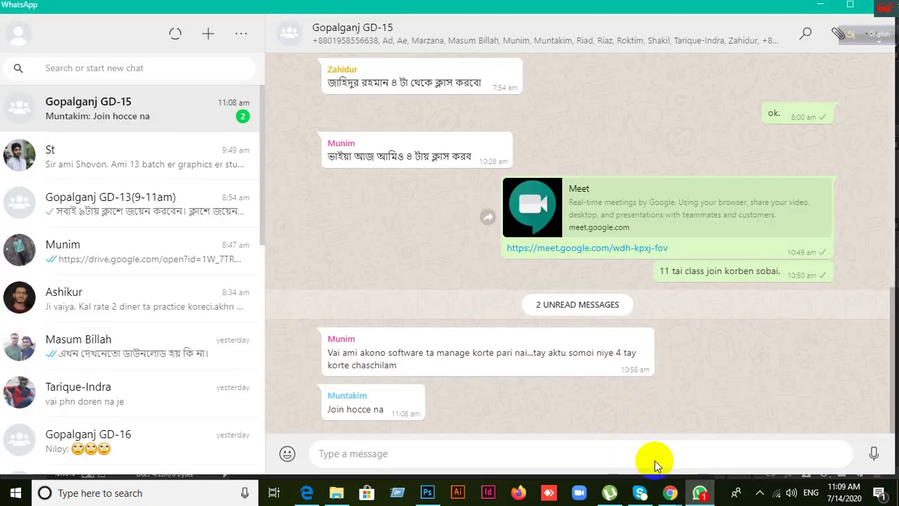
Minimize WhatsApp and Photoshop to bring the Google Meet call back into view
click(820, 6)
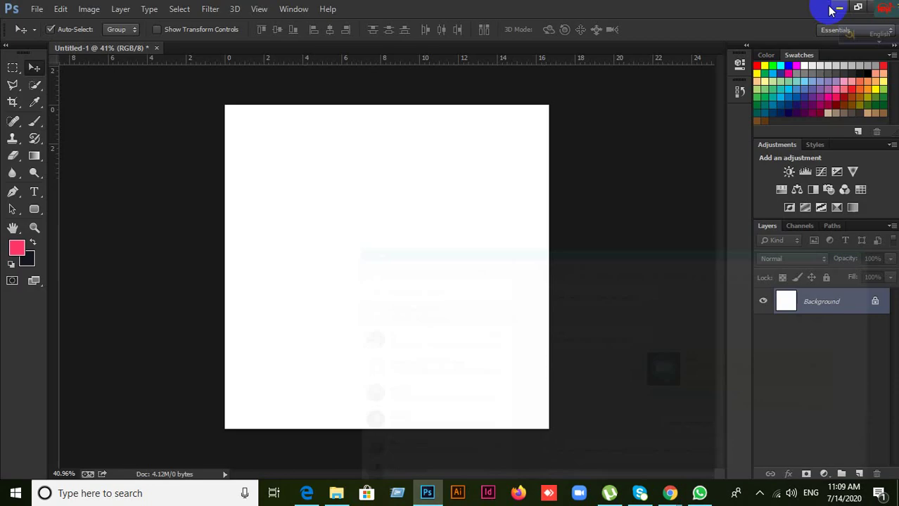
click(836, 7)
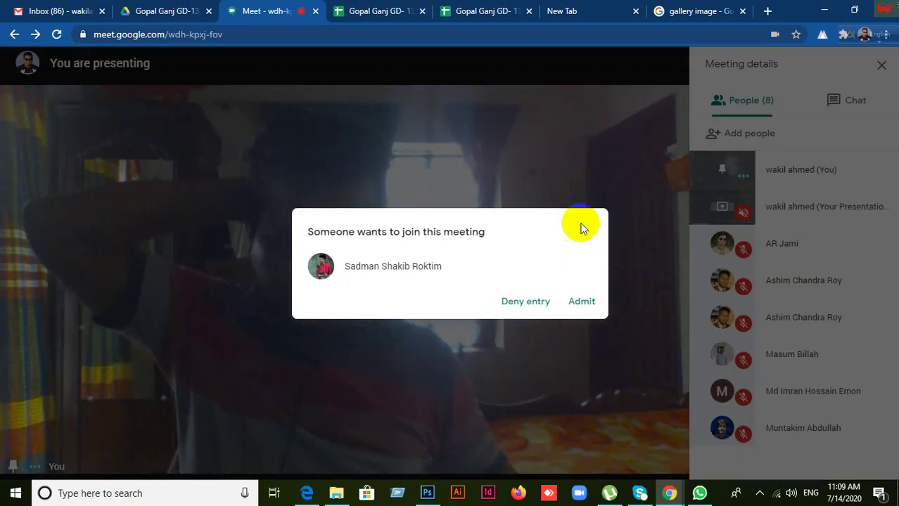
Admit the new join request in Meet and minimize Chrome to show the desktop
click(592, 303)
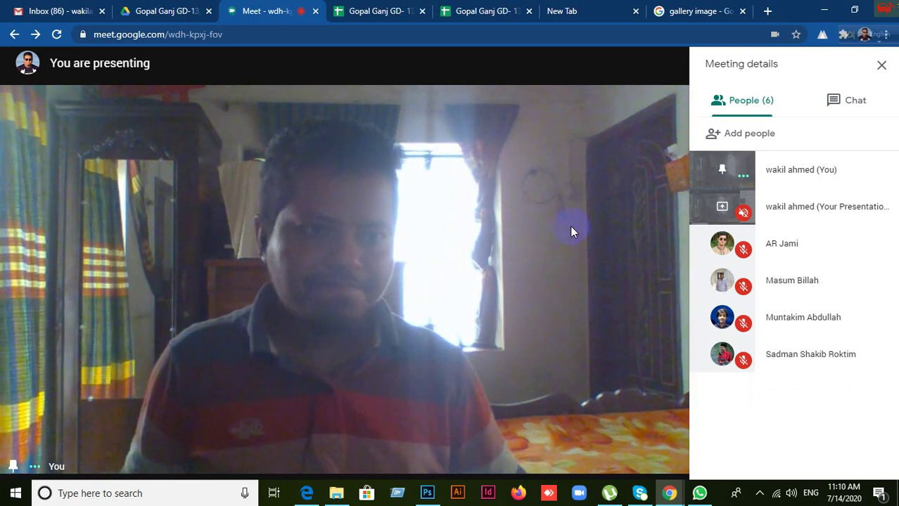
click(760, 132)
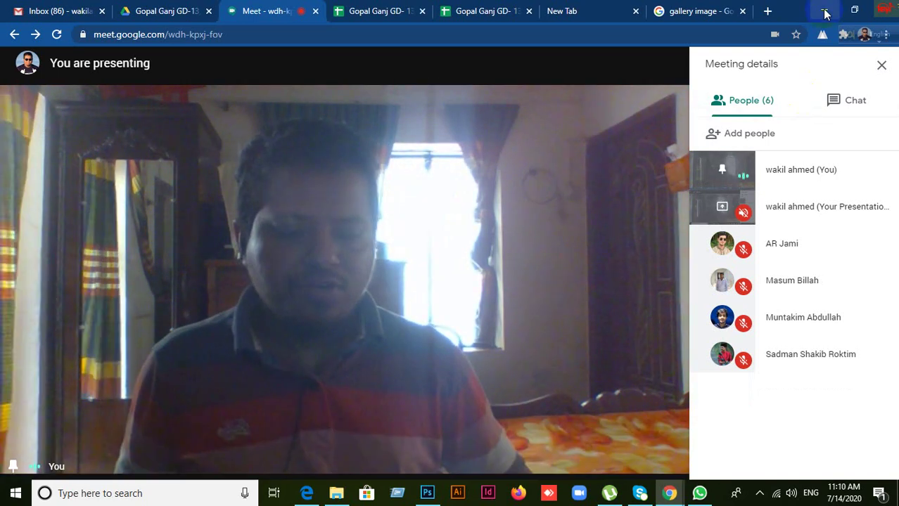
click(825, 12)
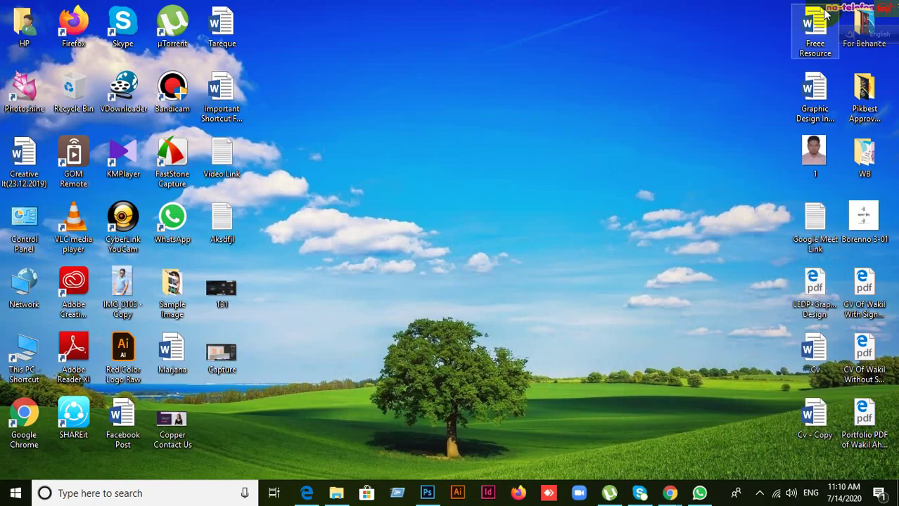